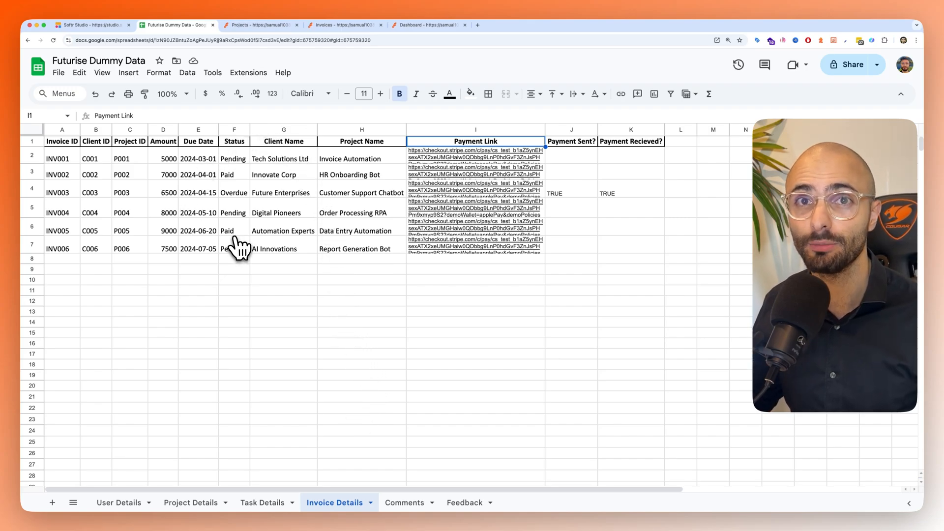
- Look through the example portal's Projects, Clients, Team and Invoices pages, and try moving a task card on the My Tasks board
click(243, 24)
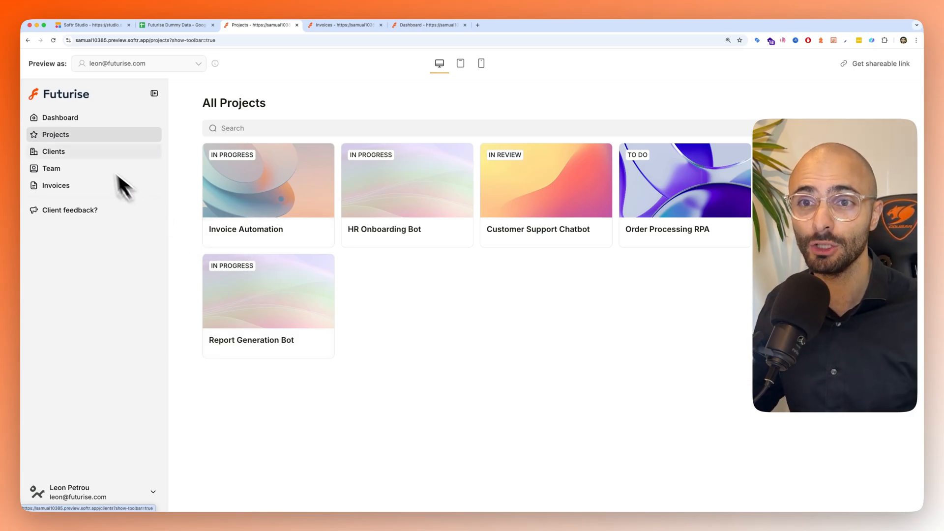
click(70, 154)
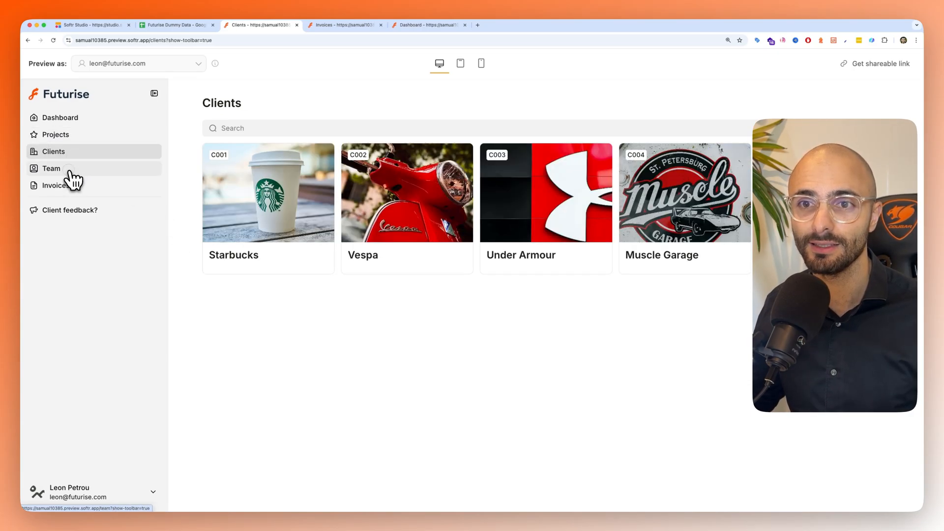
click(69, 170)
click(71, 187)
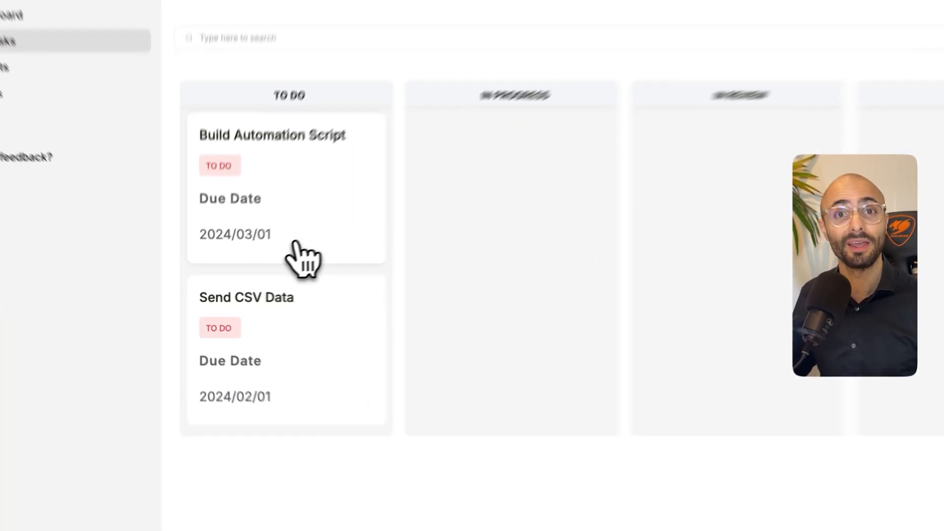
drag(297, 243, 615, 362)
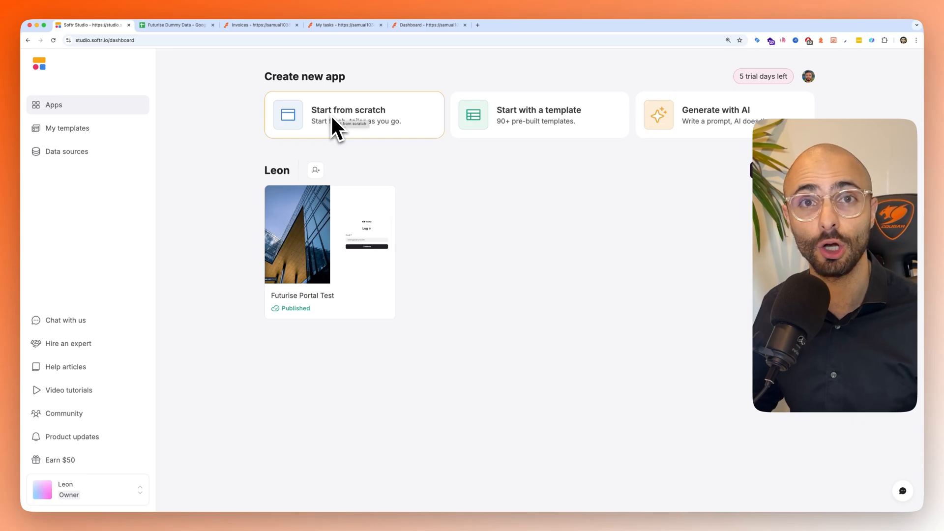
- Open the gallery of pre-built app templates and browse the Portals, Internal Tools, Dashboards and CRMs categories
click(500, 129)
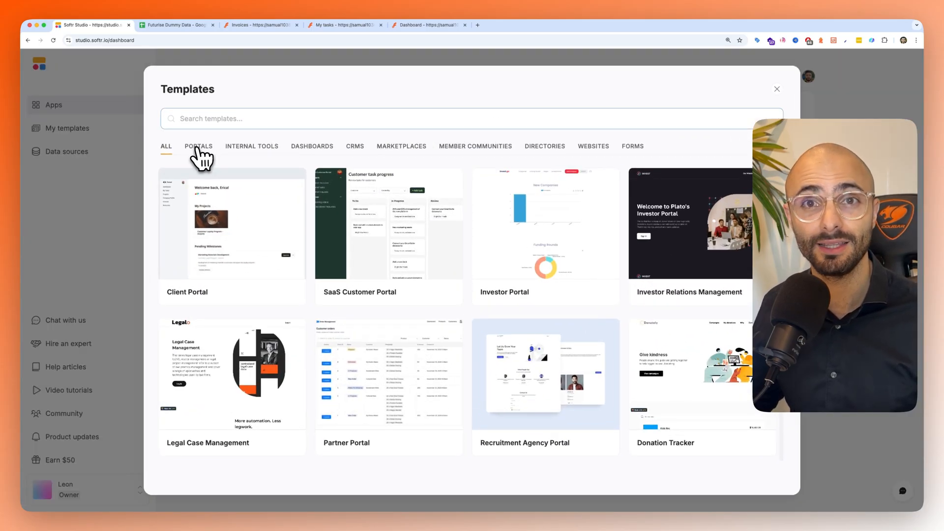
click(198, 149)
click(252, 150)
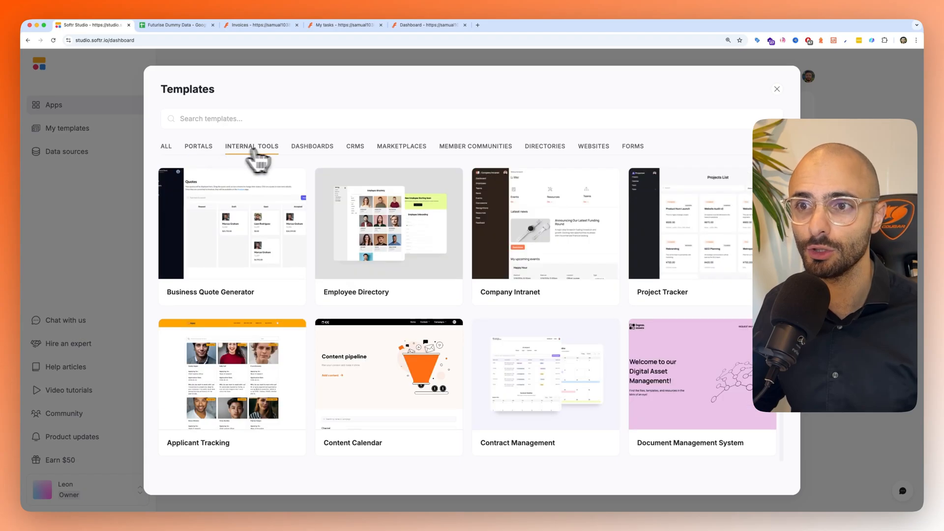
click(306, 153)
click(356, 153)
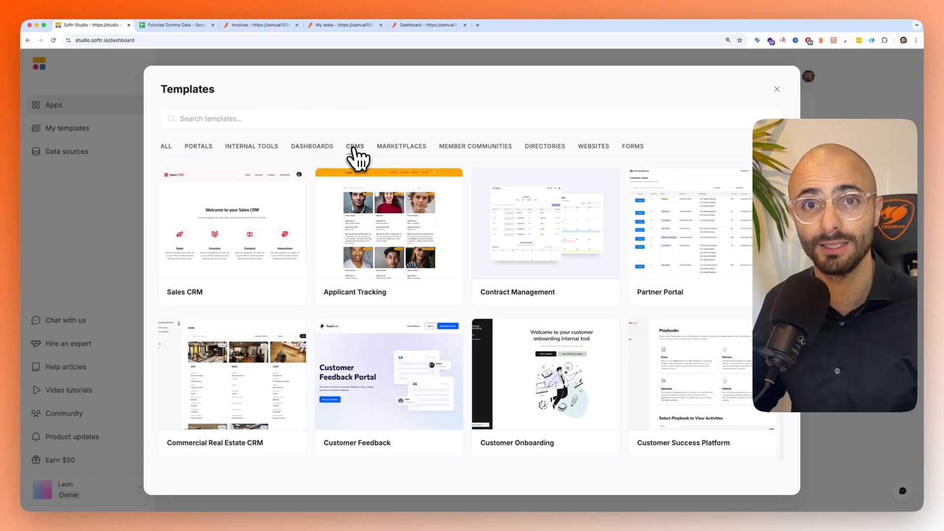
- Preview the Client Portal template from the Portals category and use it for the new app
click(198, 146)
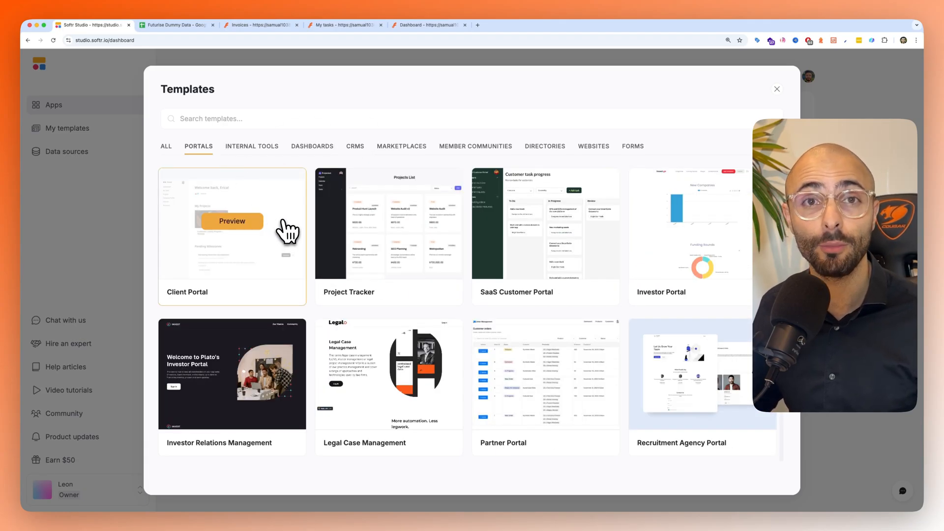
click(231, 223)
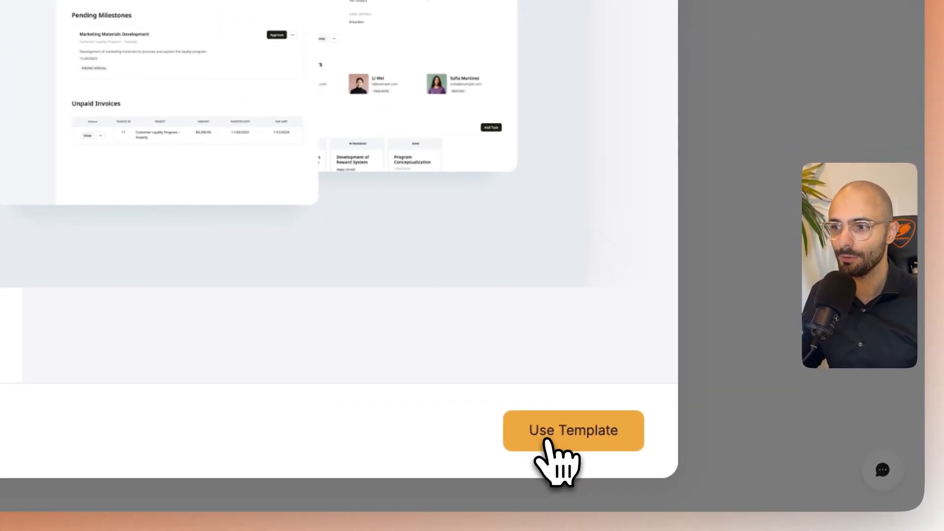
click(555, 457)
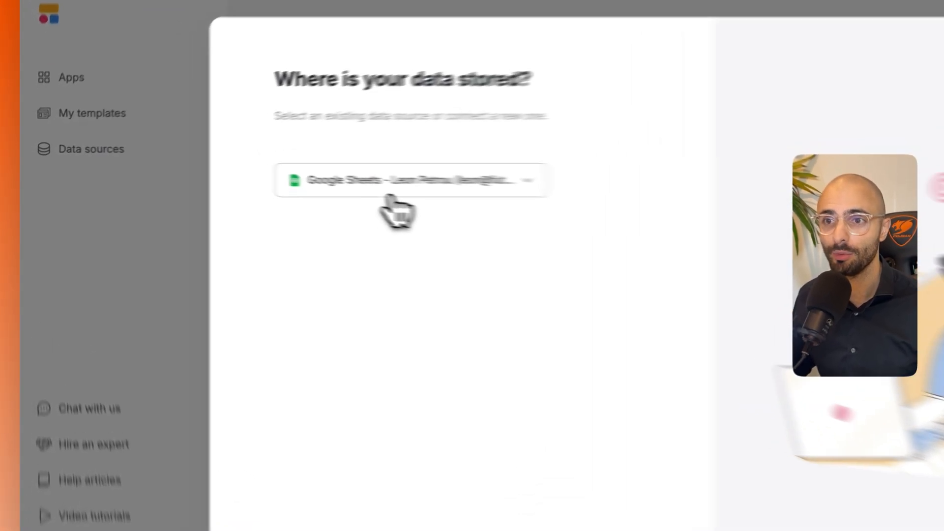
- Add another data source of type Google Sheets for the new app and authorize Softr with the Google account
click(391, 192)
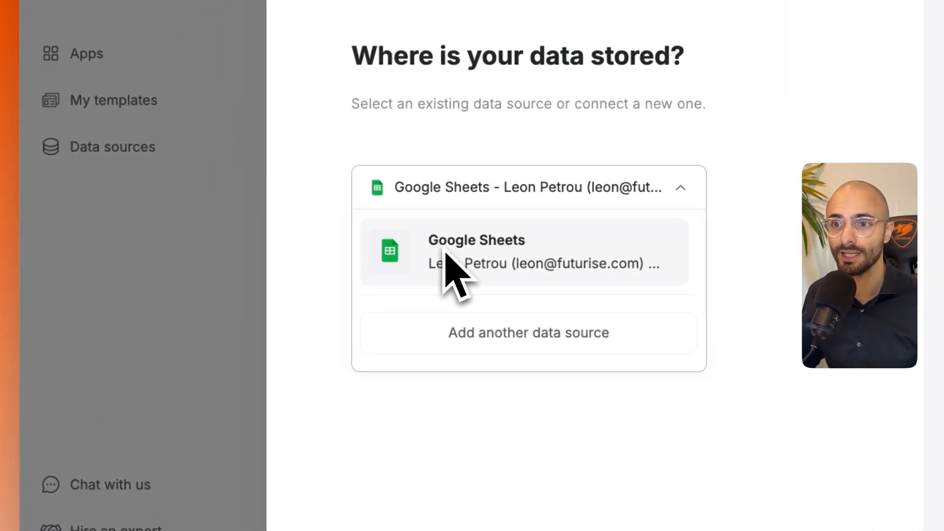
click(465, 334)
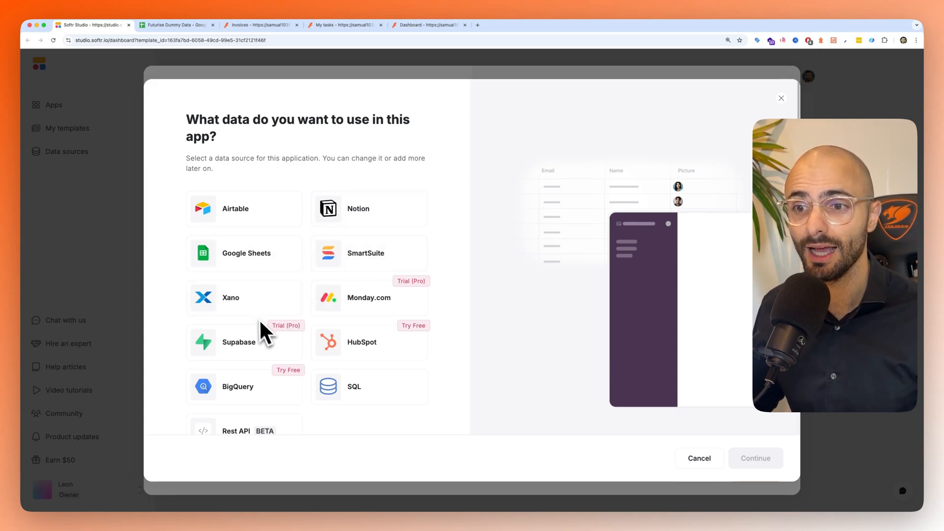
scroll(229, 383, down, 1)
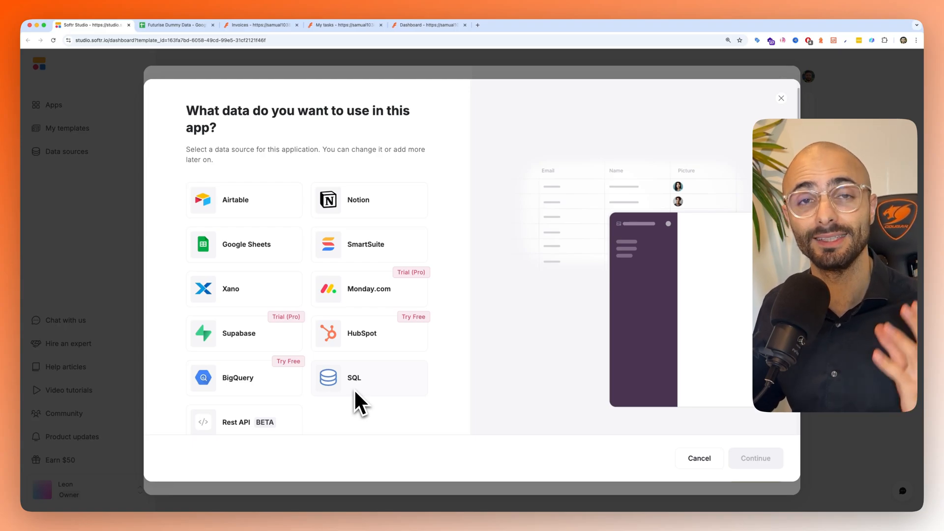
click(219, 245)
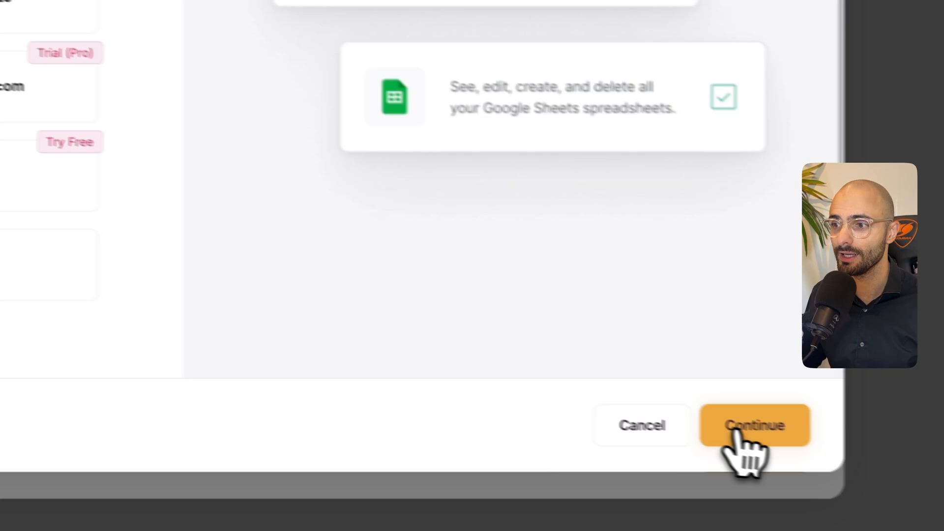
click(738, 431)
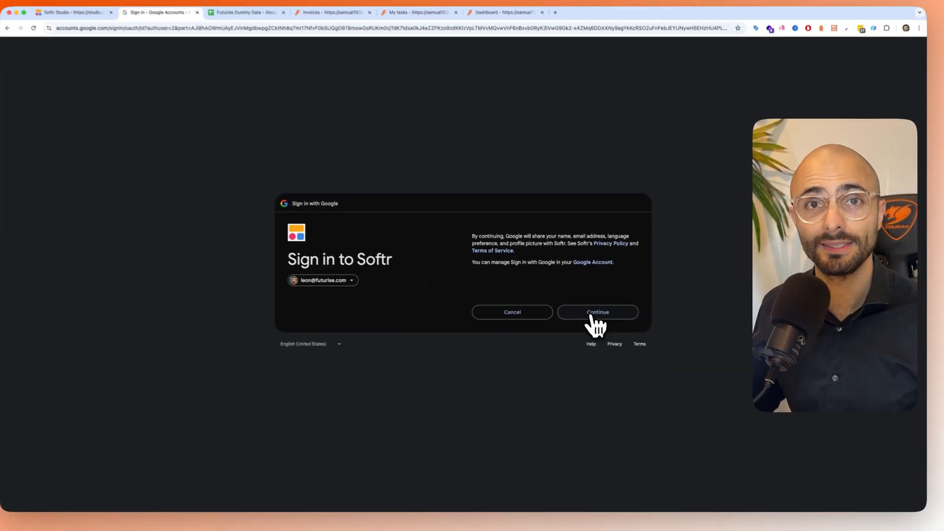
click(592, 316)
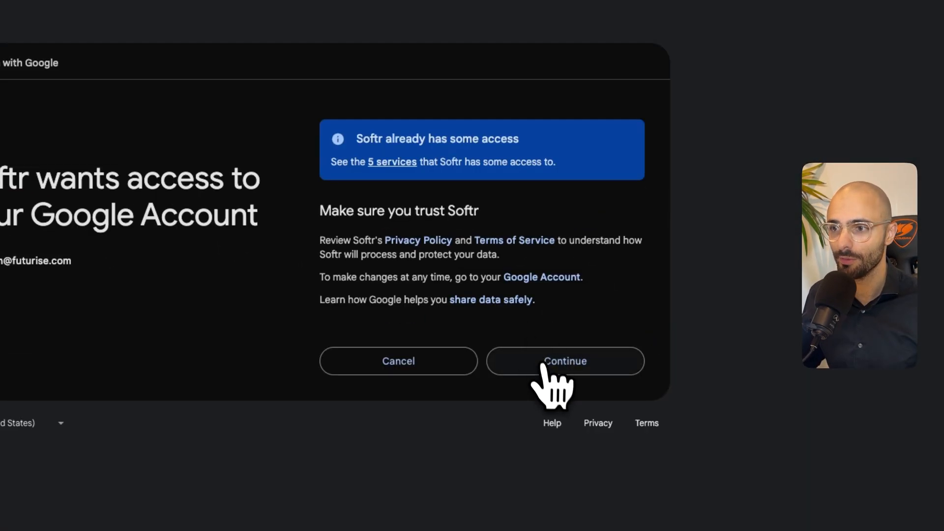
click(545, 371)
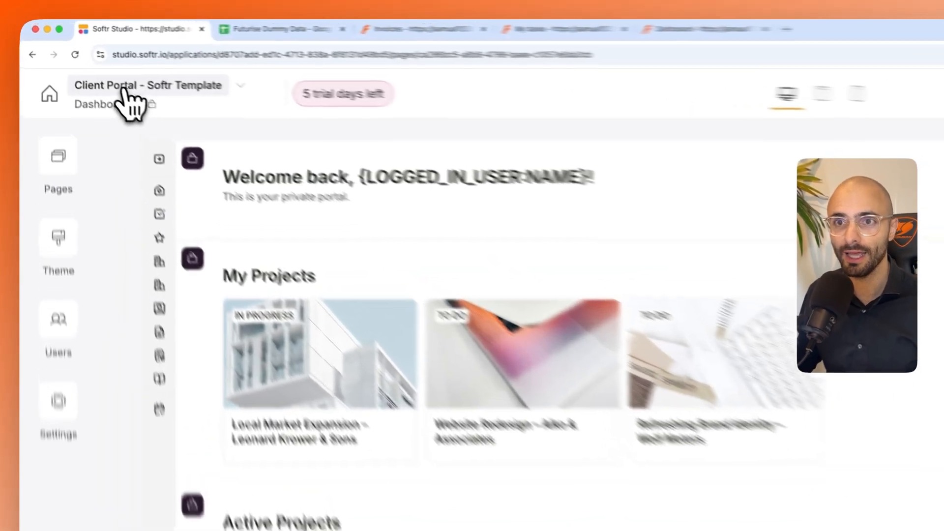
- Rename the app from its template title to Futurise Portal
click(154, 86)
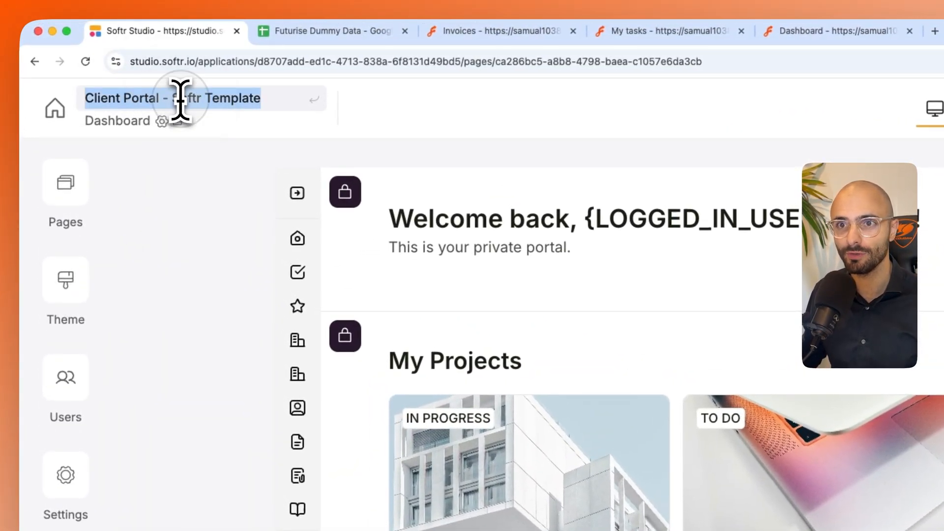
text(Futurise)
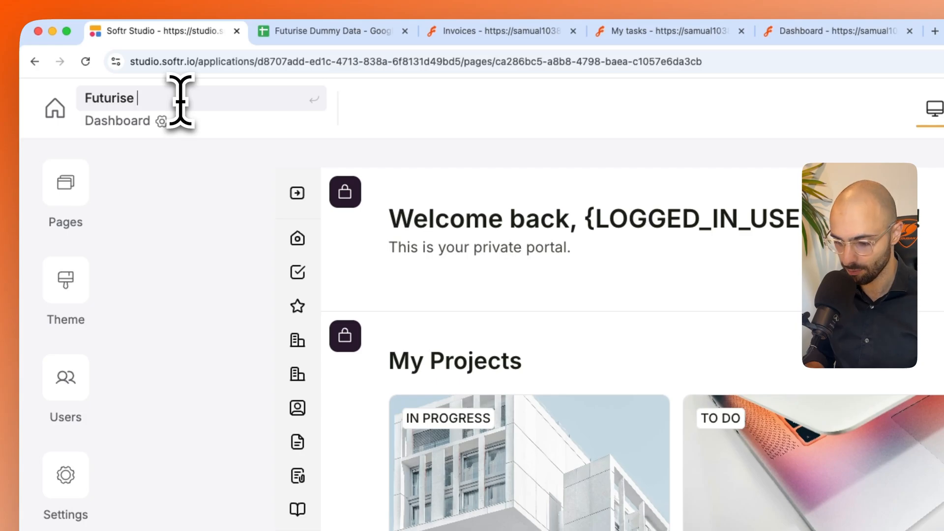
text( Portal)
key(Return)
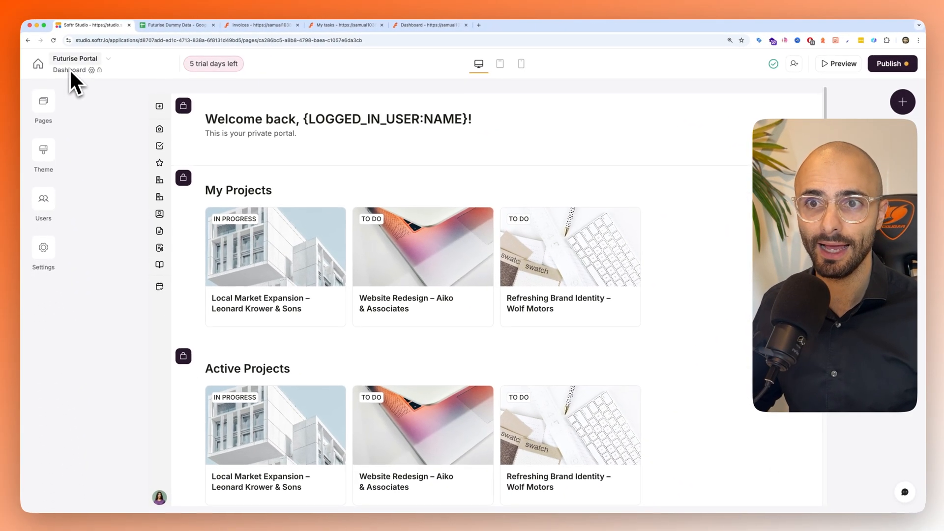
- Review the Project Details and Task Details sheets of Futurise Dummy Data in Google Sheets, and return to Softr Studio
click(177, 25)
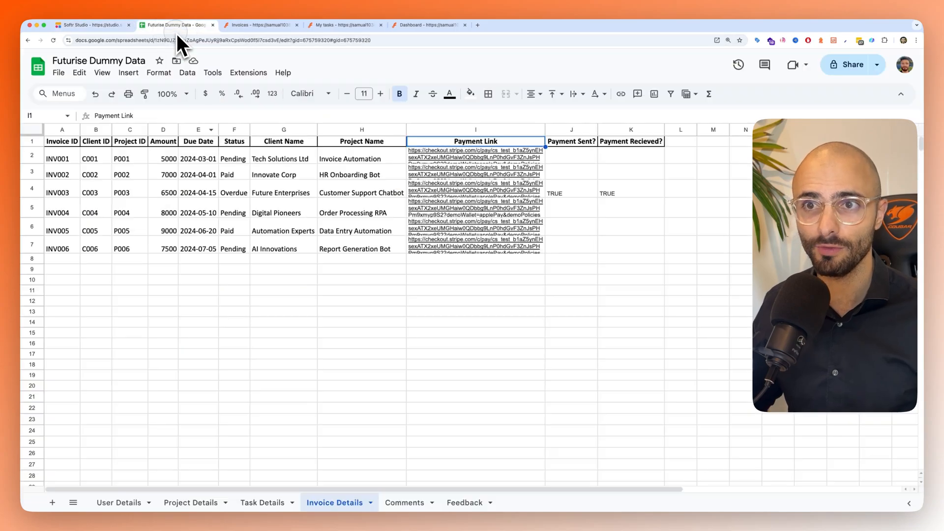
click(210, 503)
click(268, 503)
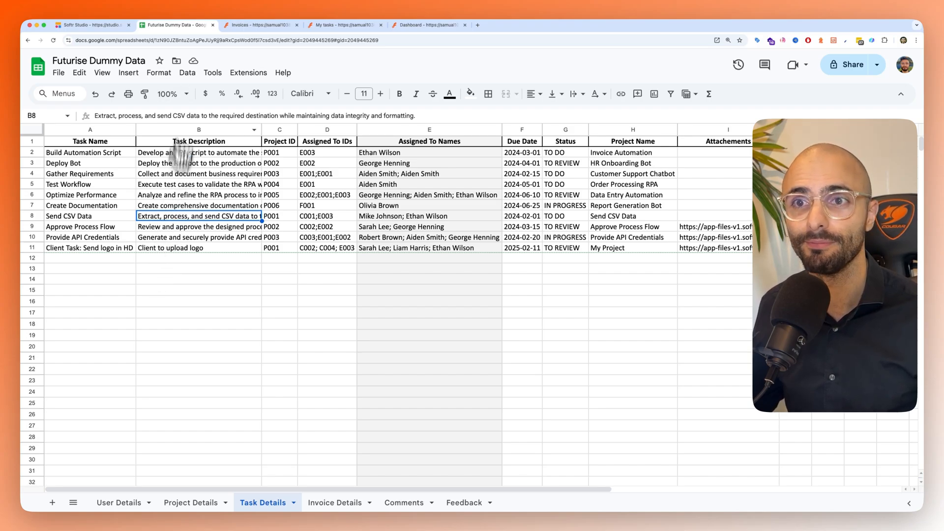
click(92, 25)
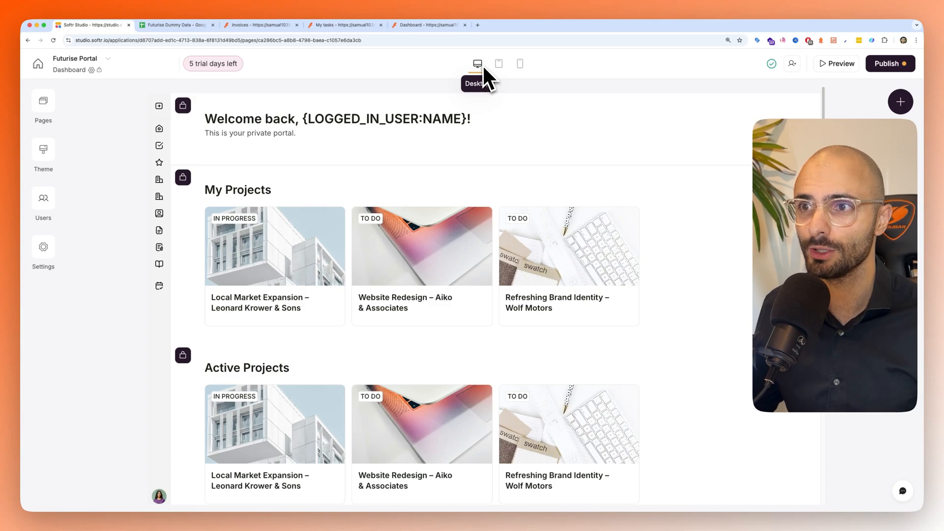
- Check the Dashboard page in the tablet and mobile layouts and return to the desktop layout
click(499, 65)
click(518, 65)
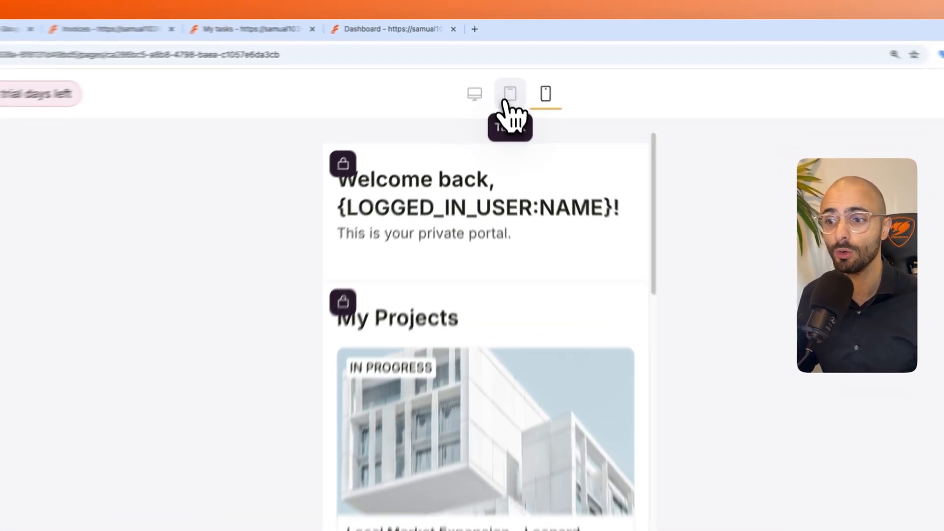
click(498, 66)
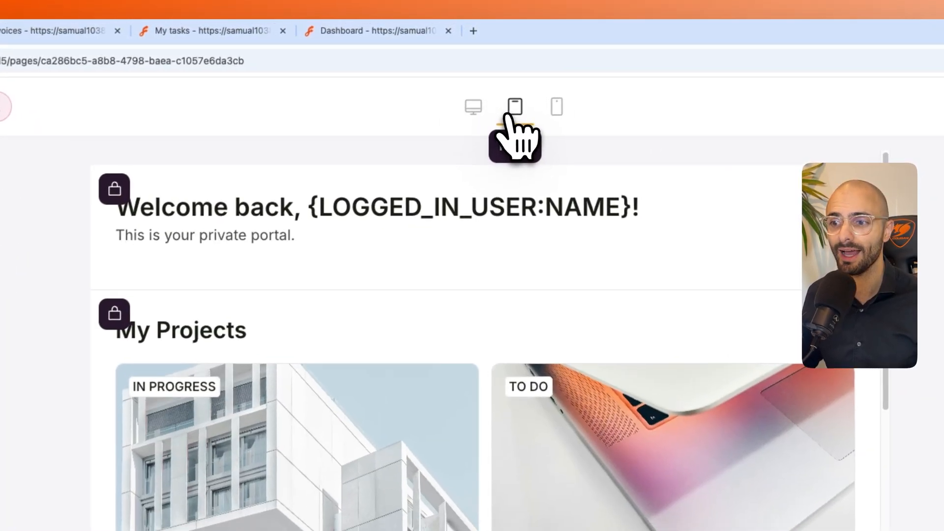
click(475, 112)
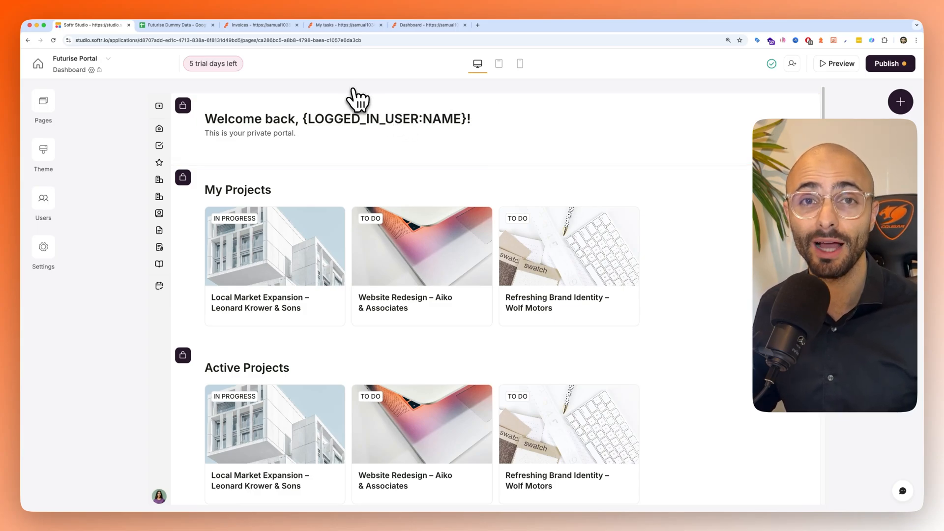
- Open the app's page list and look through all of its pages
click(54, 98)
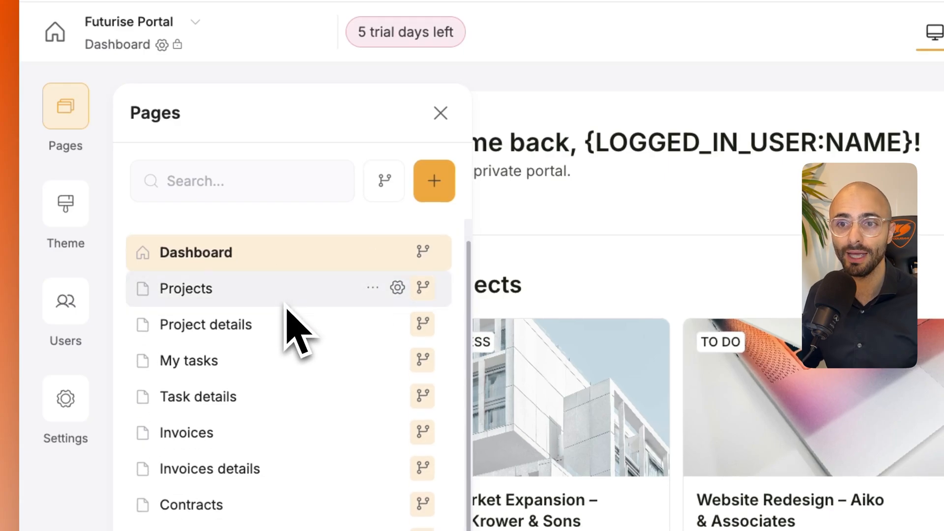
scroll(297, 329, down, 3)
scroll(172, 394, up, 5)
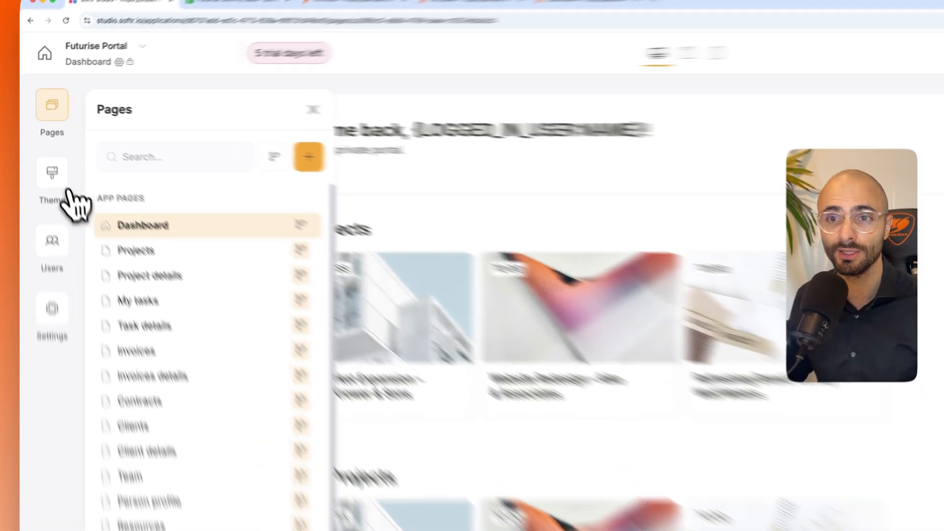
- Review the theme's font and color settings and the app's Users table
click(69, 192)
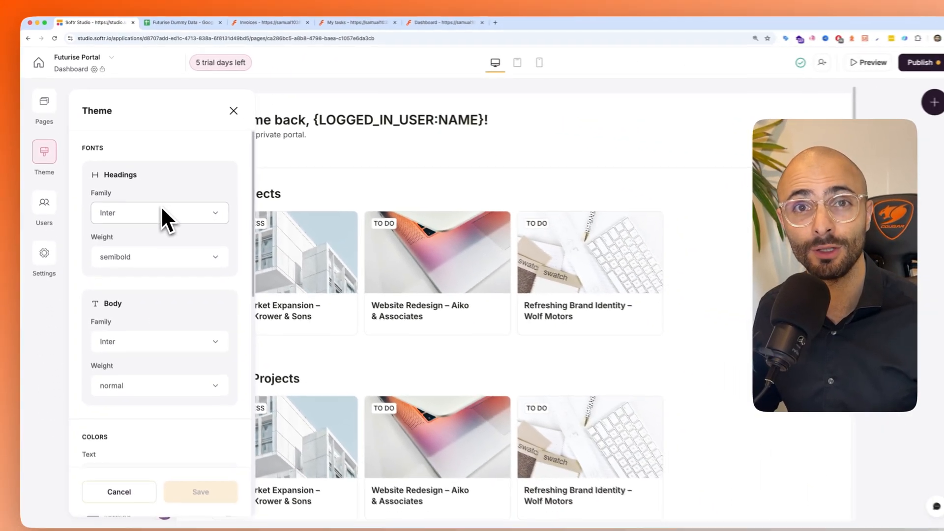
scroll(158, 211, down, 3)
scroll(163, 260, down, 1)
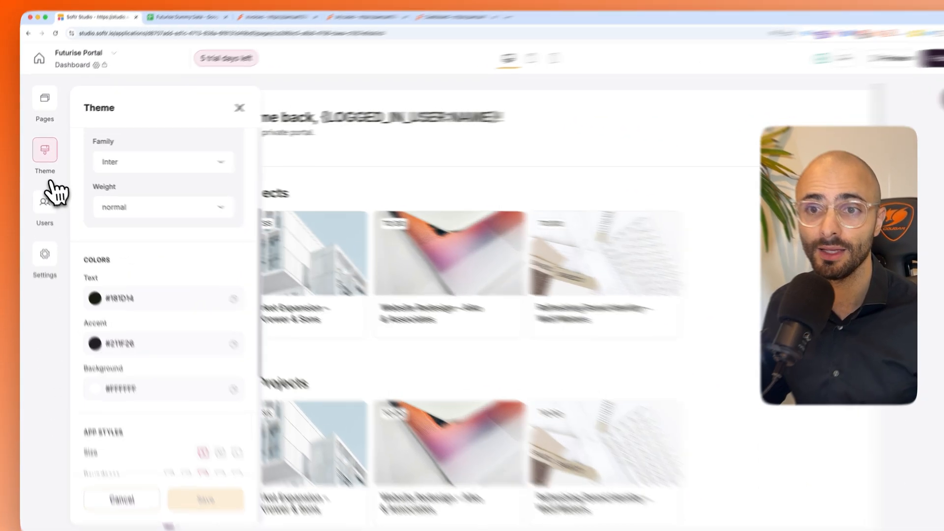
click(45, 203)
click(69, 268)
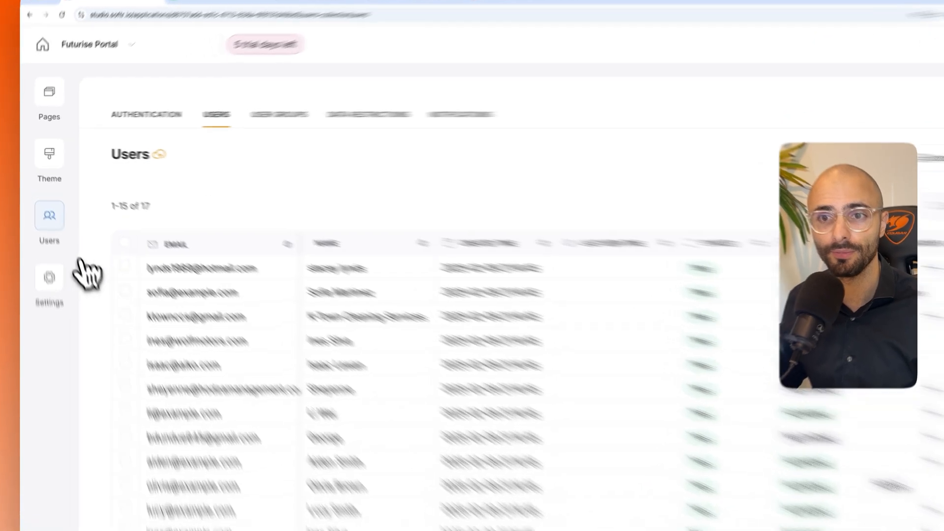
- Set the app's subdomain to futurise in the General settings
click(43, 247)
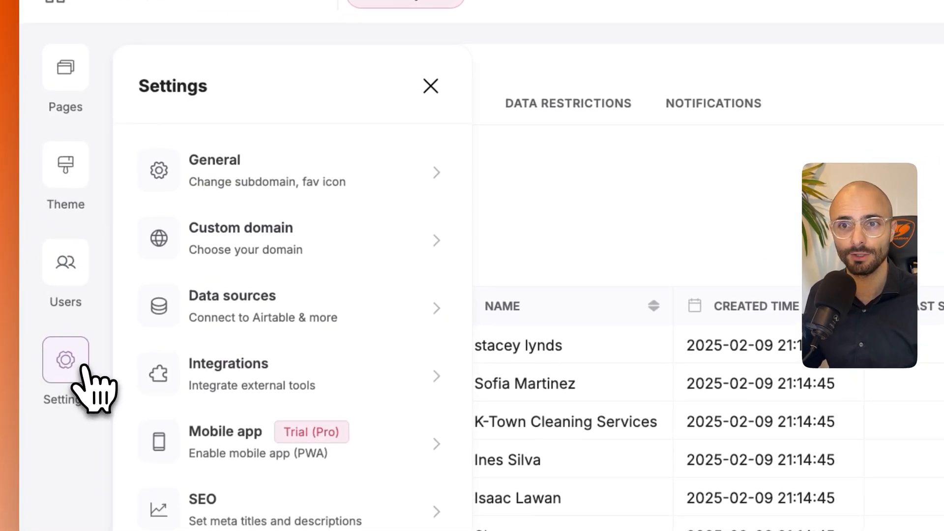
click(227, 187)
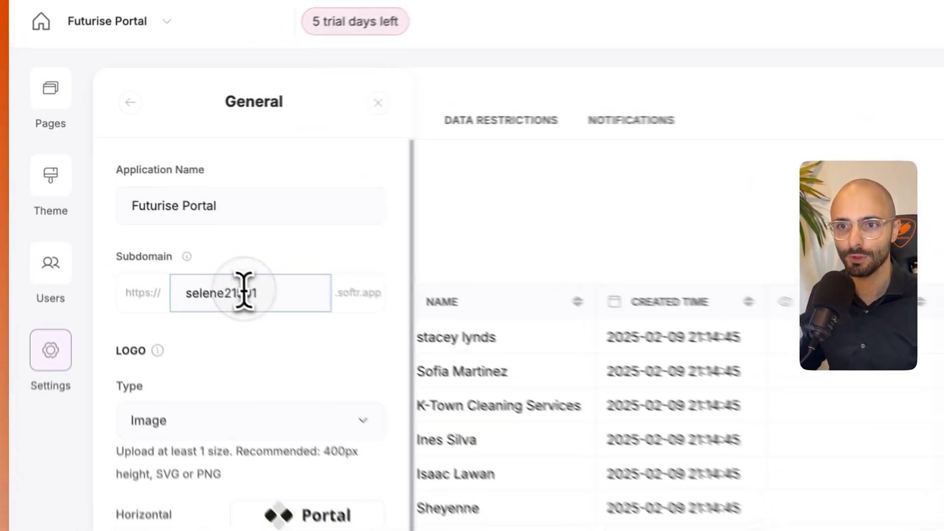
double_click(153, 214)
text(futurise)
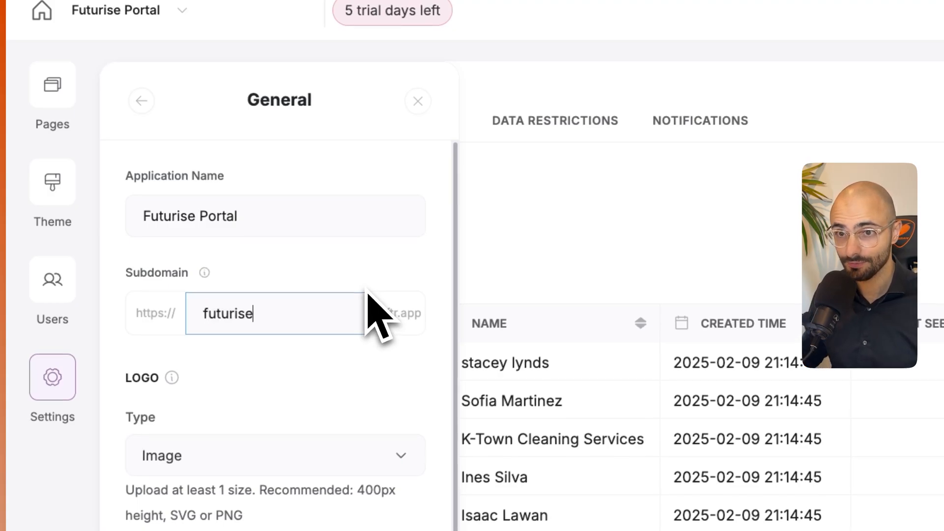
click(456, 227)
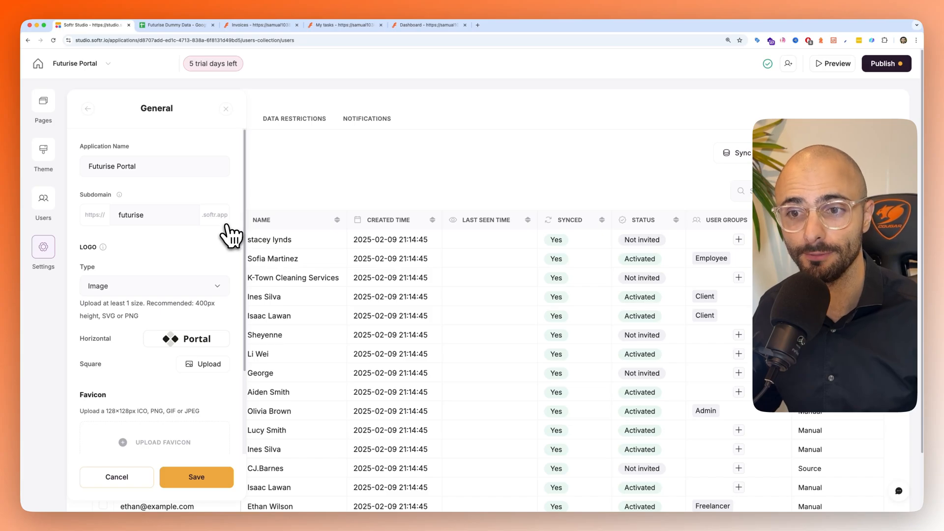
- Replace the horizontal logo in the General settings with Full_Futurise_Logo (1).png from Downloads
scroll(217, 239, down, 3)
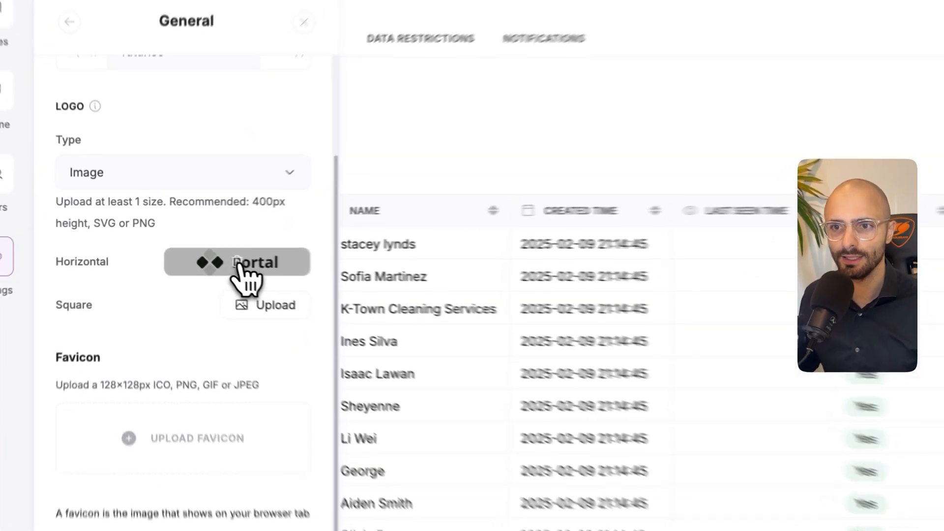
click(187, 251)
click(186, 252)
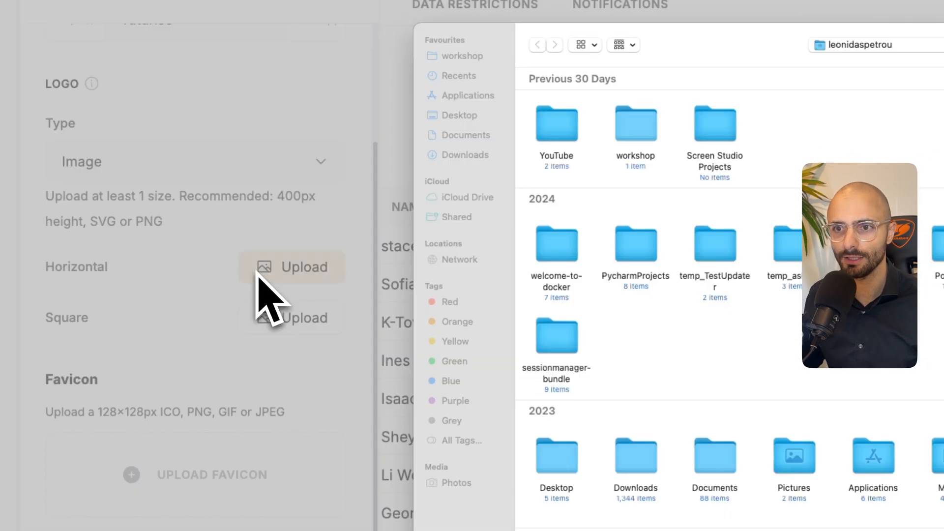
click(236, 271)
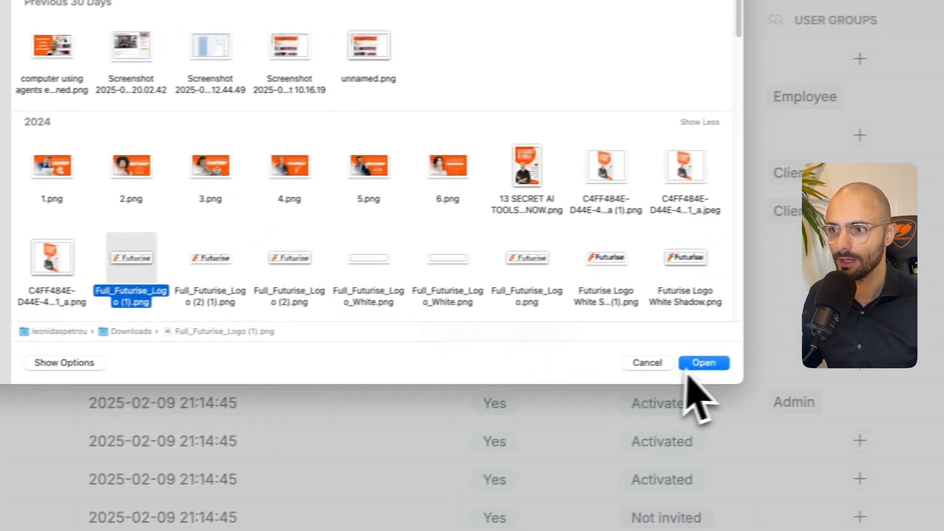
click(806, 377)
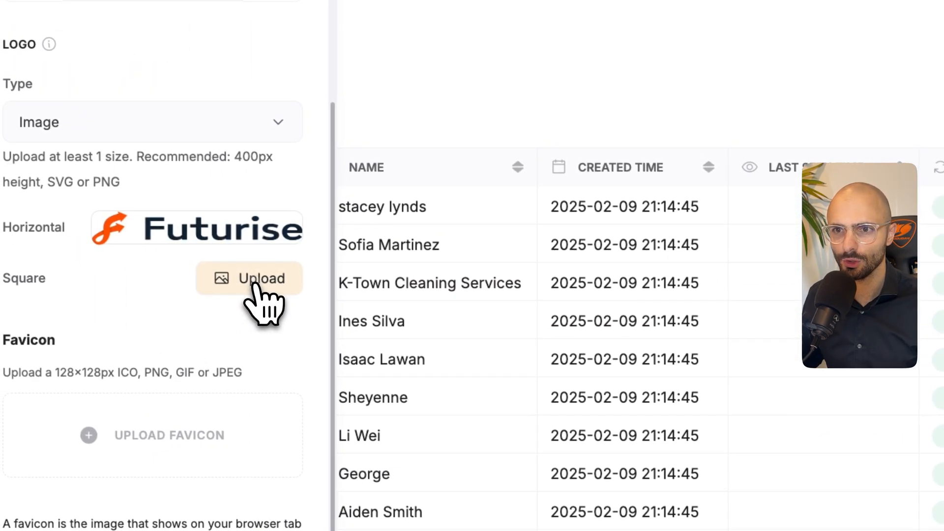
- Upload the Futurise icon as the app's square logo and as its favicon
click(256, 285)
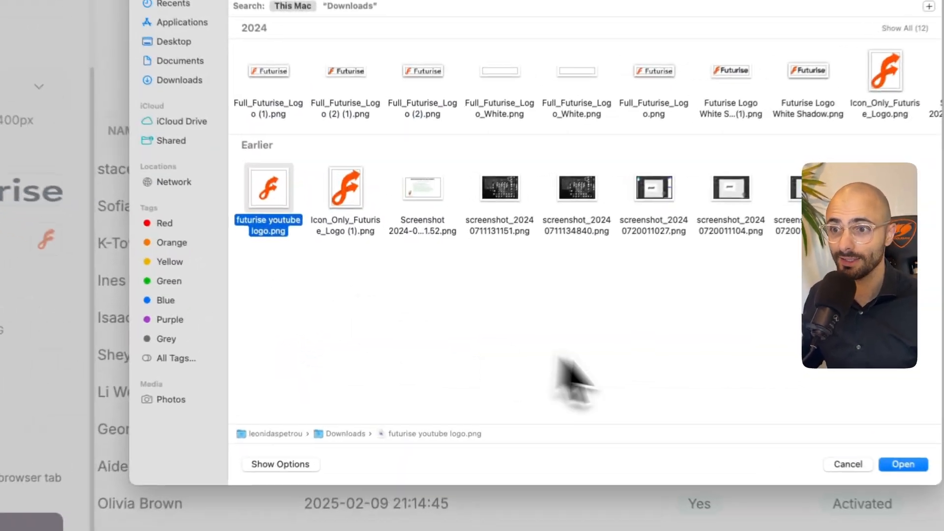
click(904, 464)
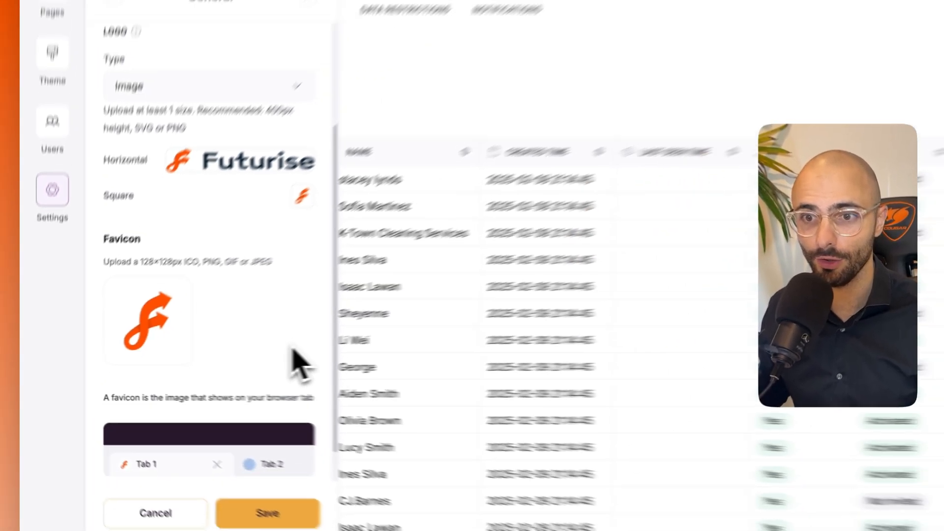
scroll(291, 347, down, 3)
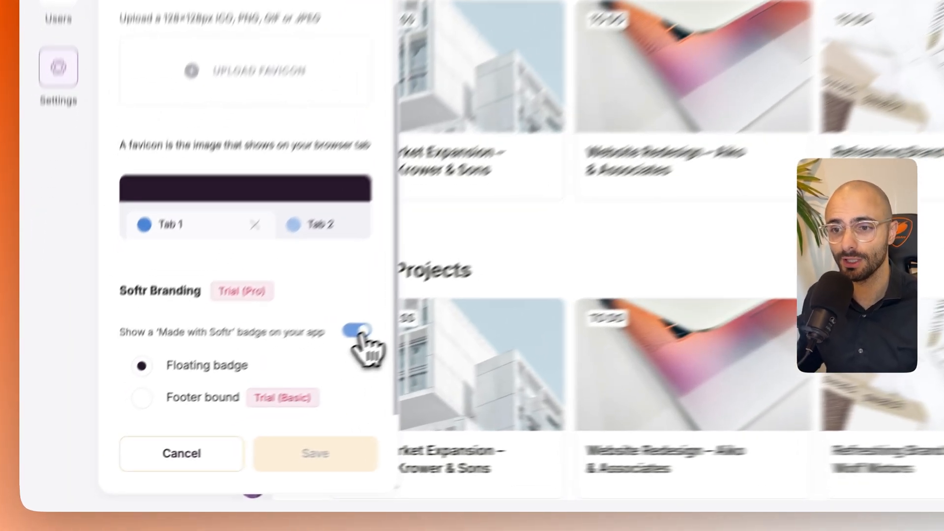
click(221, 404)
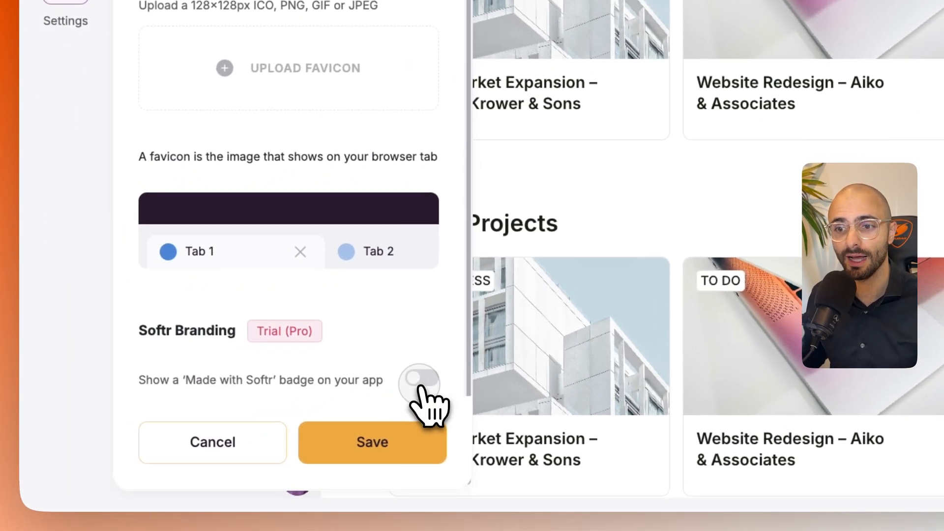
click(419, 386)
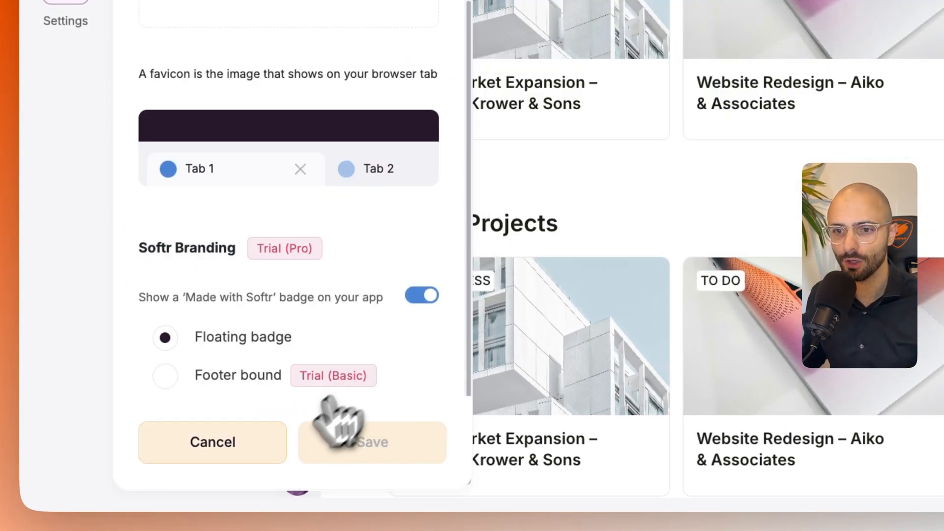
click(243, 445)
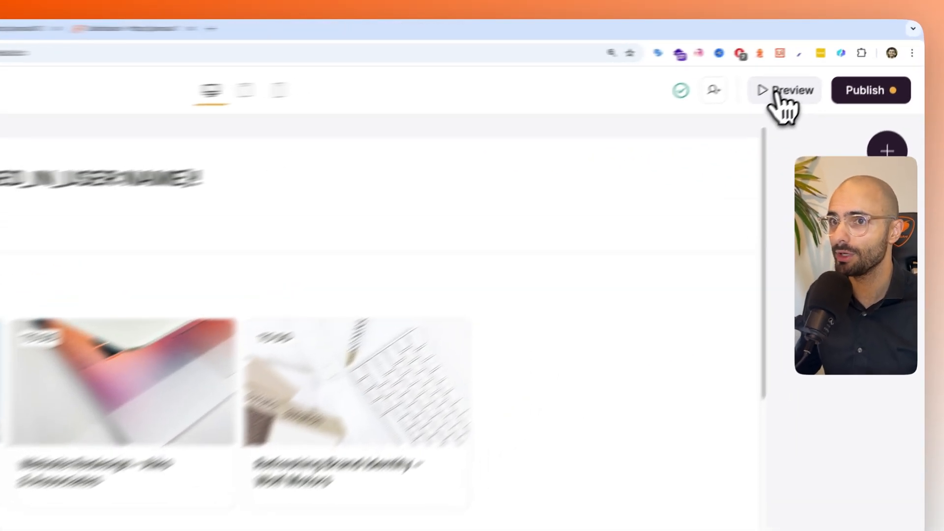
- Preview the portal at an enlarged zoom and check its My Tasks and Projects pages
click(838, 63)
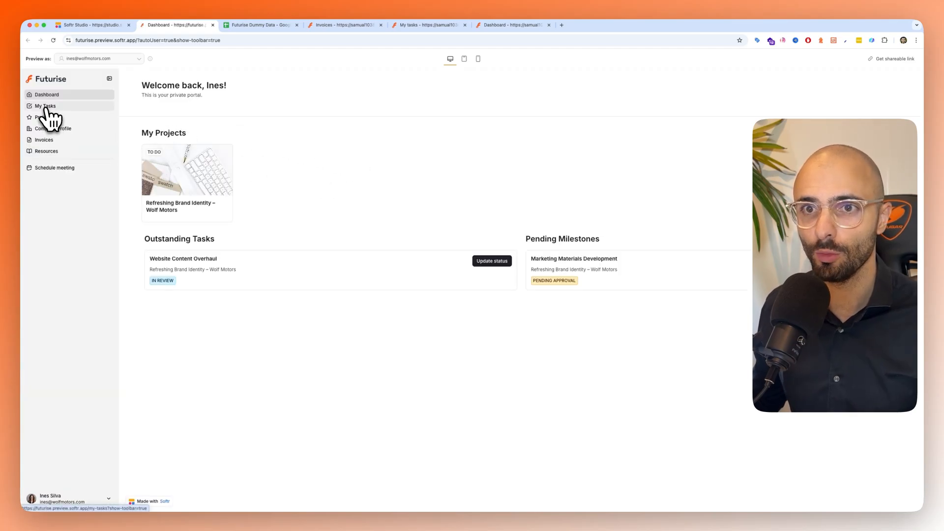
key(super+plus)
key(super+plus)
key(super+plus)
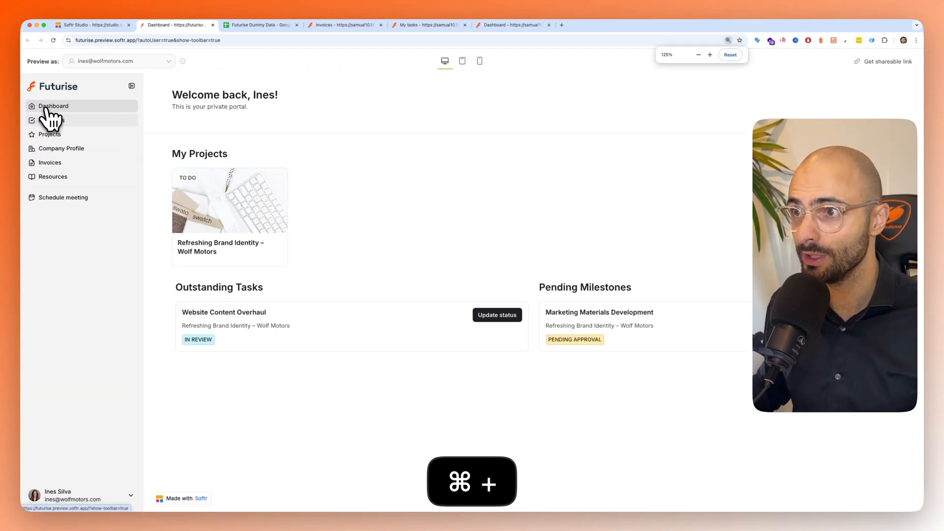
click(61, 141)
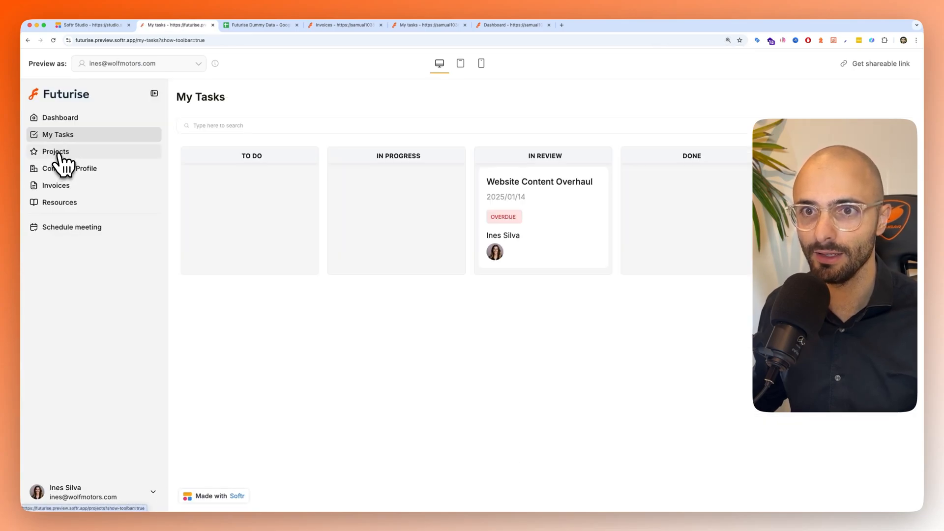
click(58, 153)
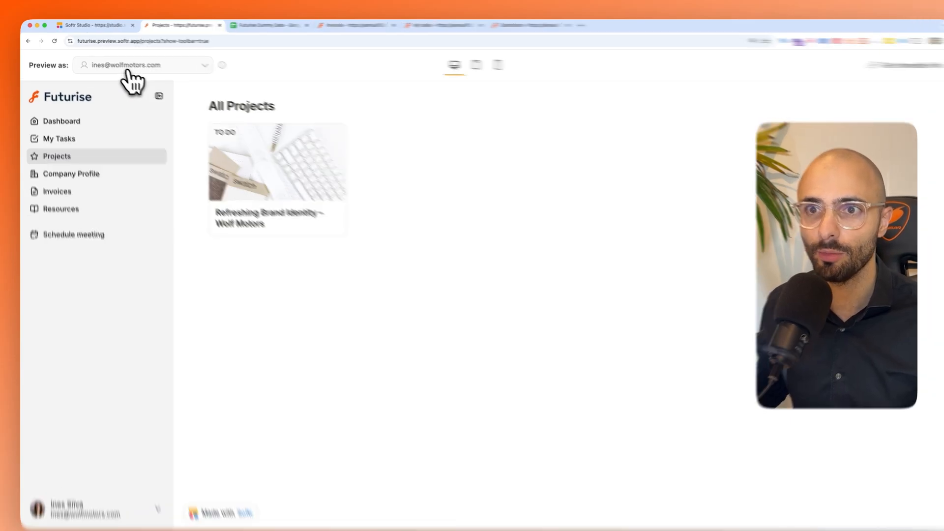
- Switch the preview to the user in the Admin group and check the Projects and Clients pages
click(123, 64)
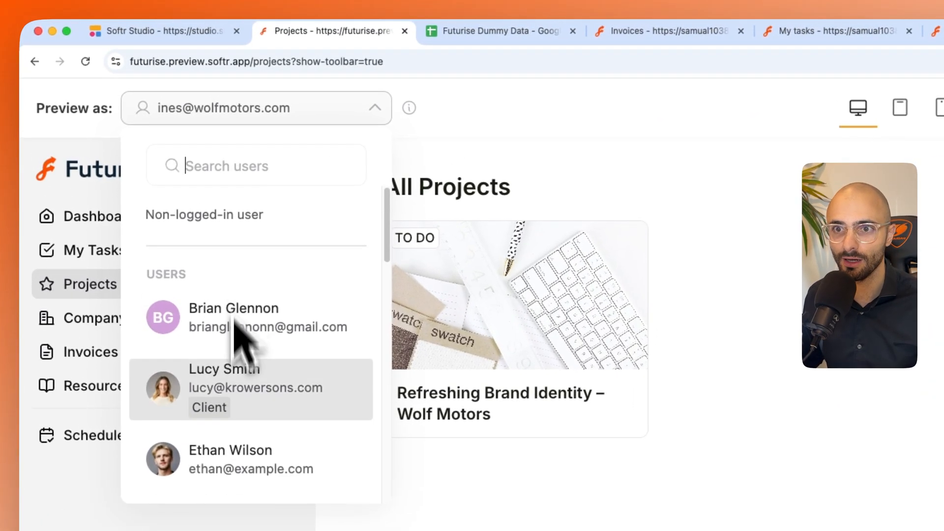
scroll(236, 322, down, 5)
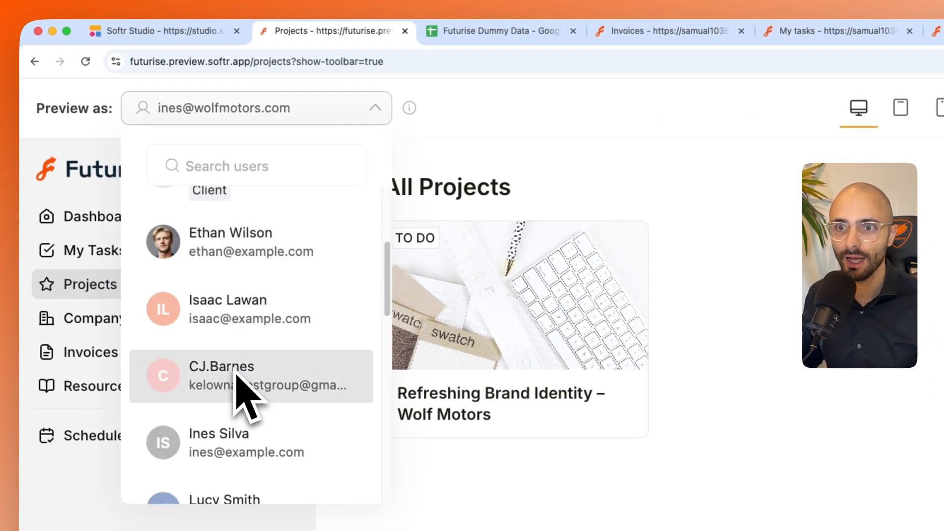
scroll(247, 396, up, 5)
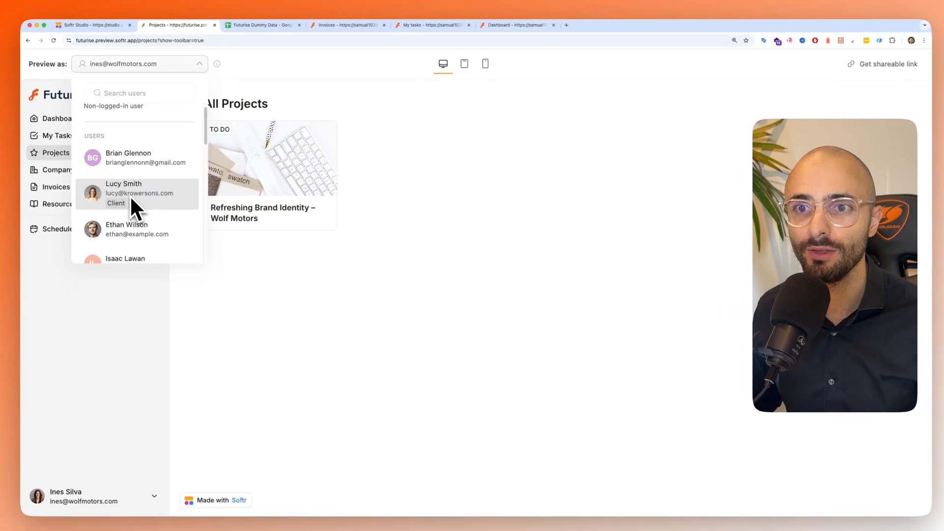
scroll(136, 219, down, 1)
scroll(126, 209, down, 2)
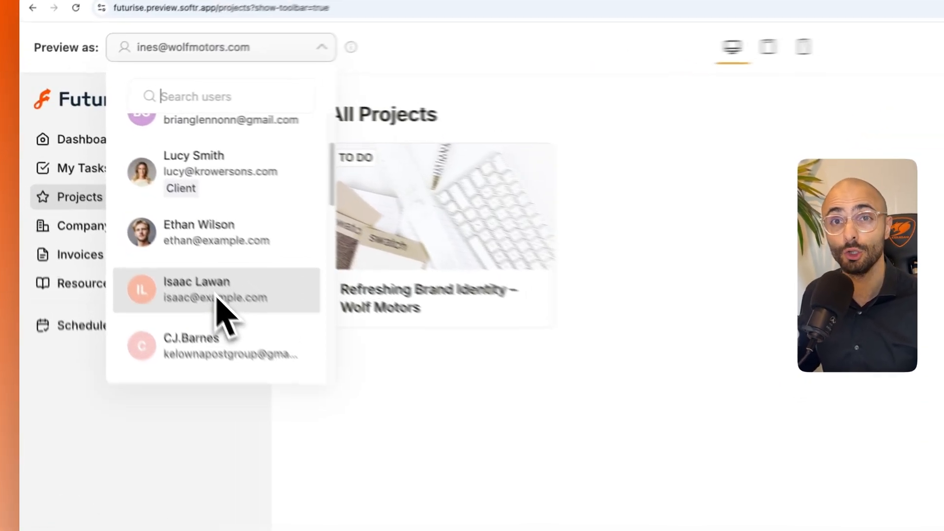
scroll(222, 295, down, 4)
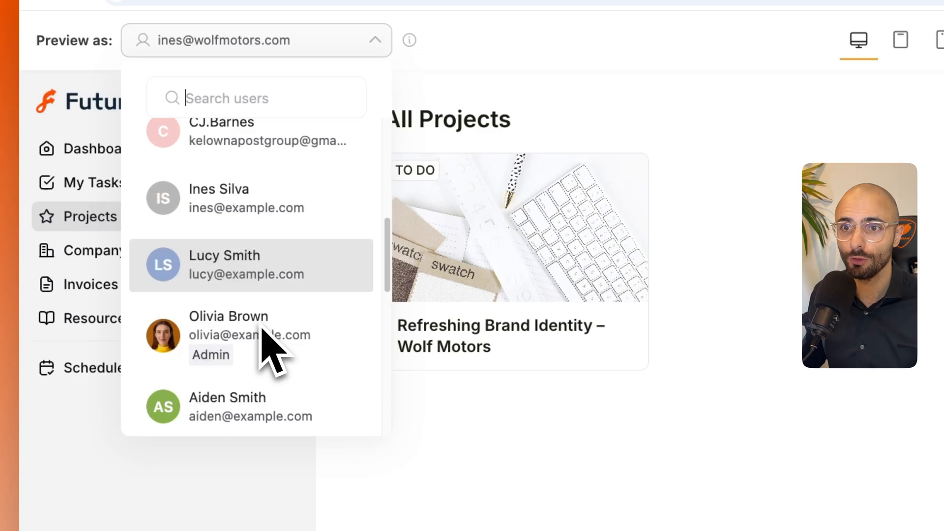
scroll(267, 358, down, 2)
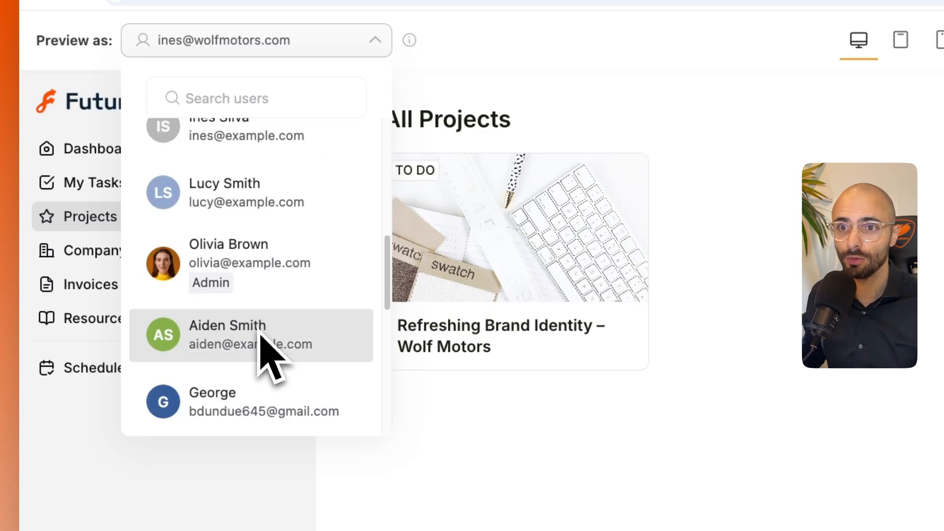
scroll(248, 314, down, 1)
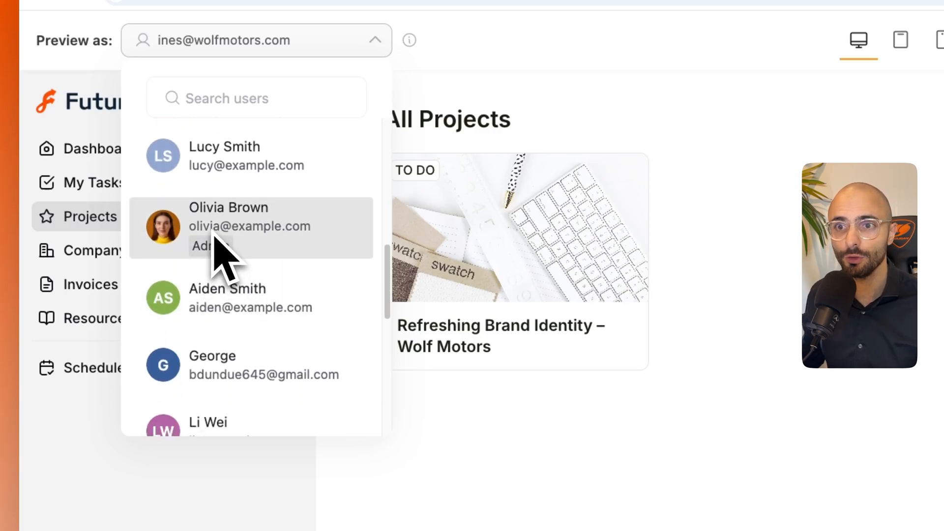
scroll(245, 231, down, 1)
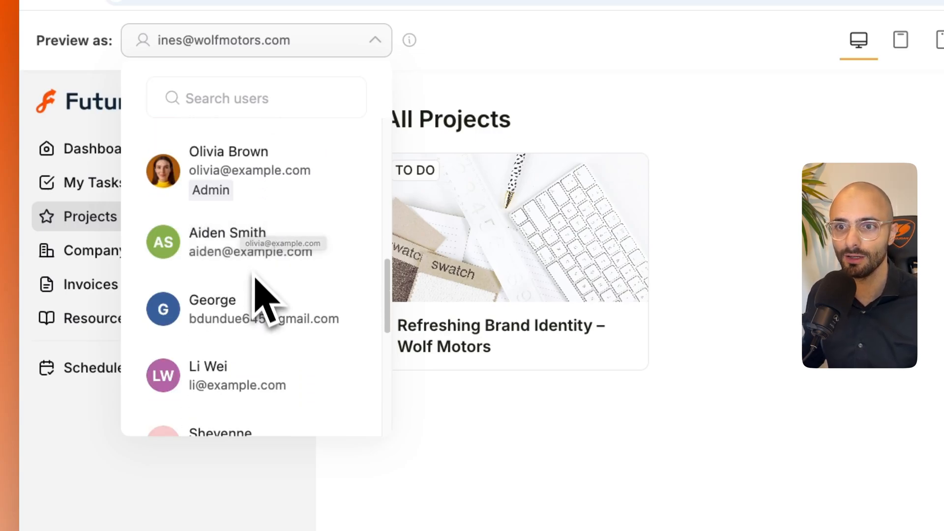
scroll(252, 269, up, 2)
click(252, 273)
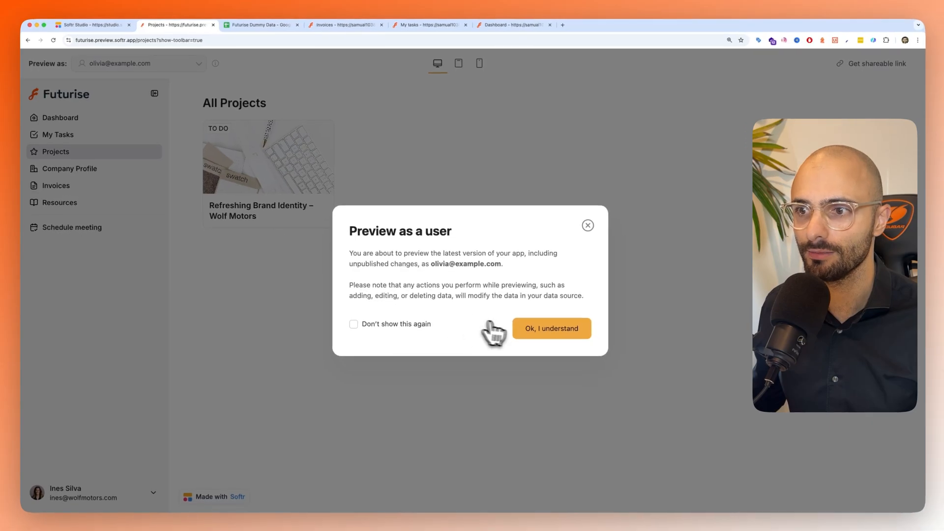
click(533, 332)
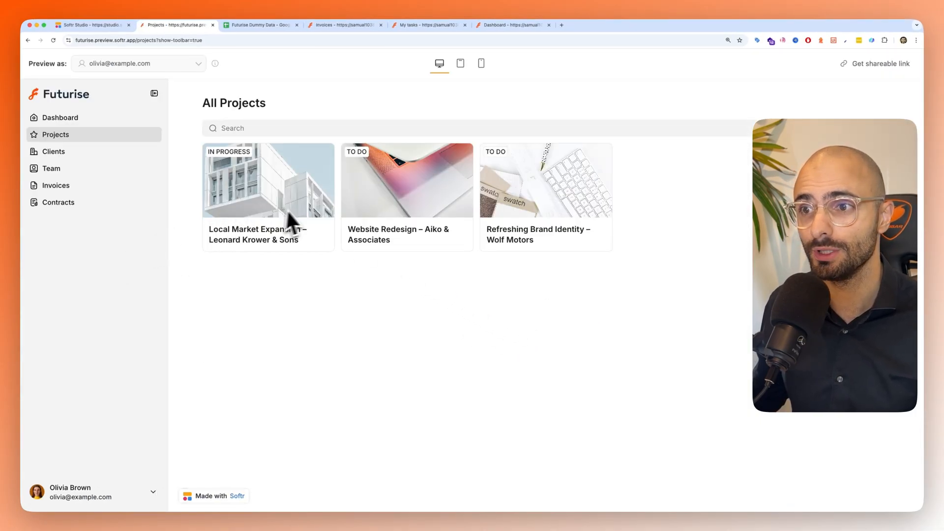
click(71, 151)
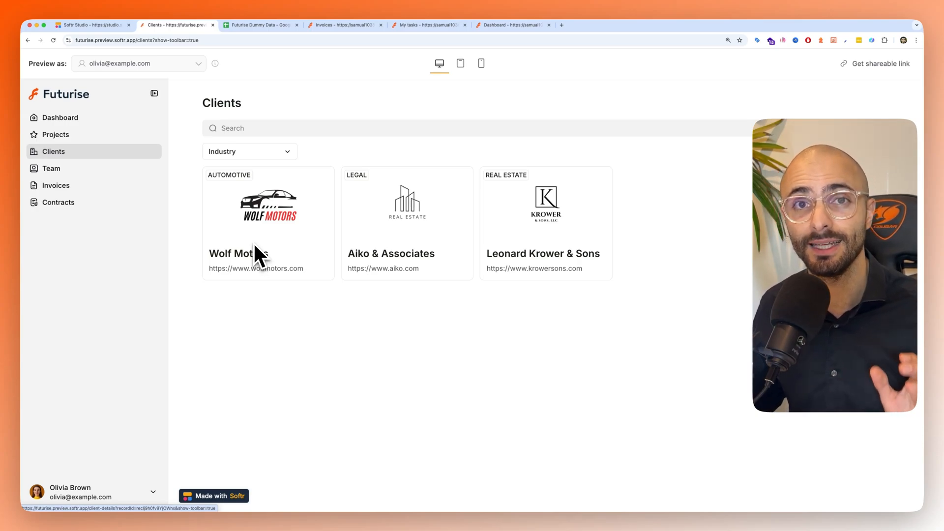
- Return to the Softr Studio tab and permanently delete the 15 users on the first page of the Users table
click(107, 26)
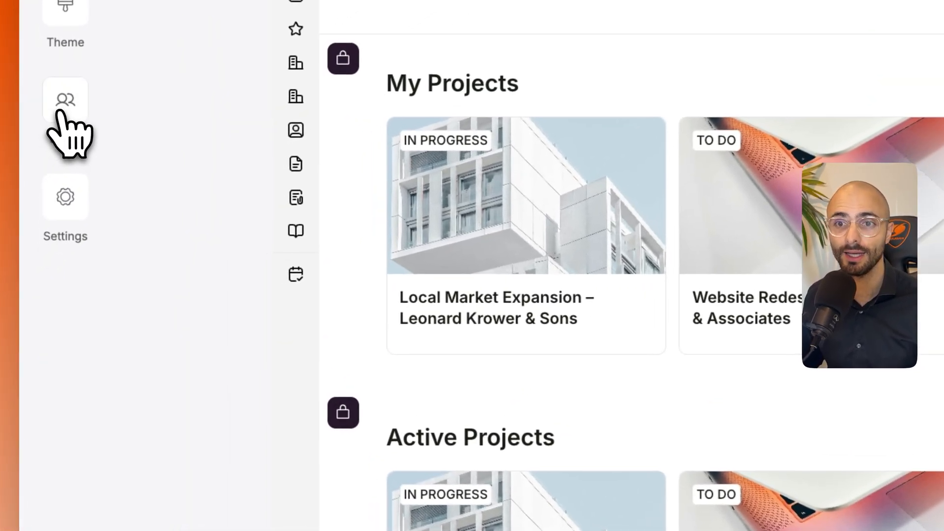
click(43, 201)
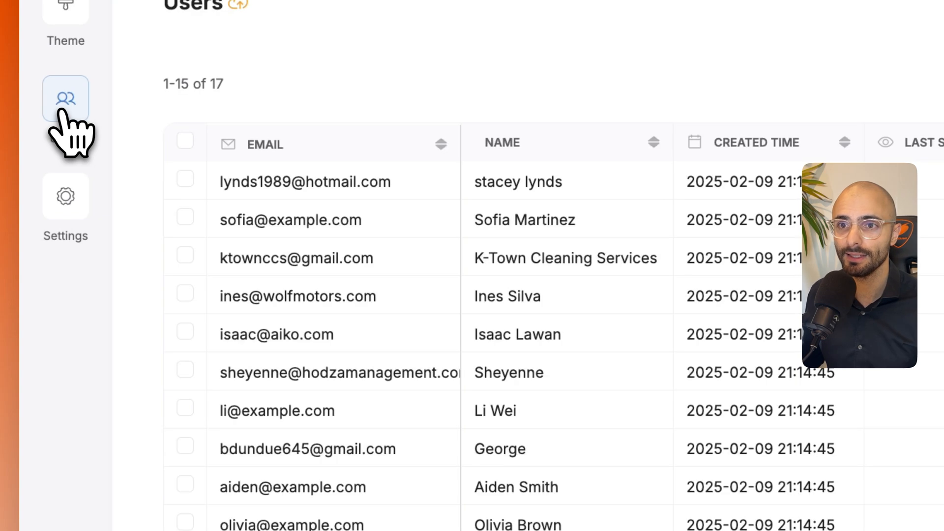
click(185, 141)
scroll(221, 369, down, 3)
scroll(236, 449, up, 3)
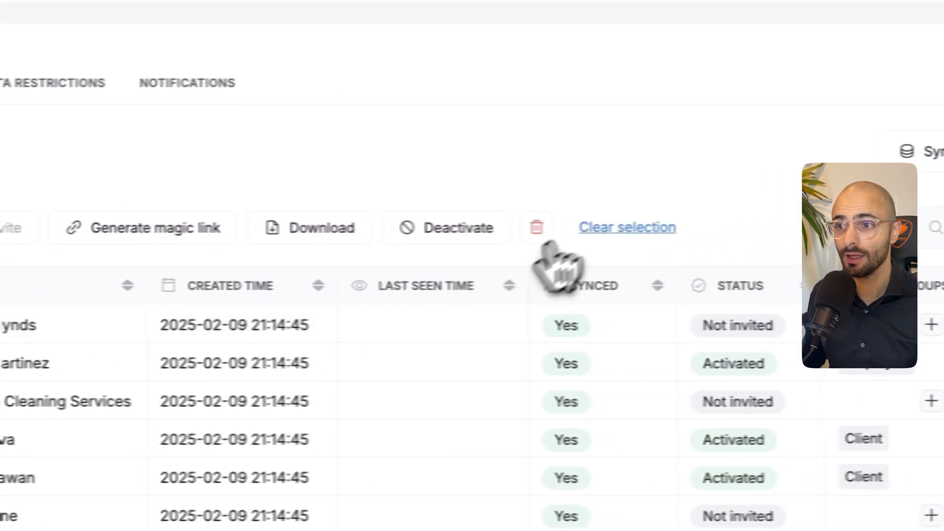
click(583, 158)
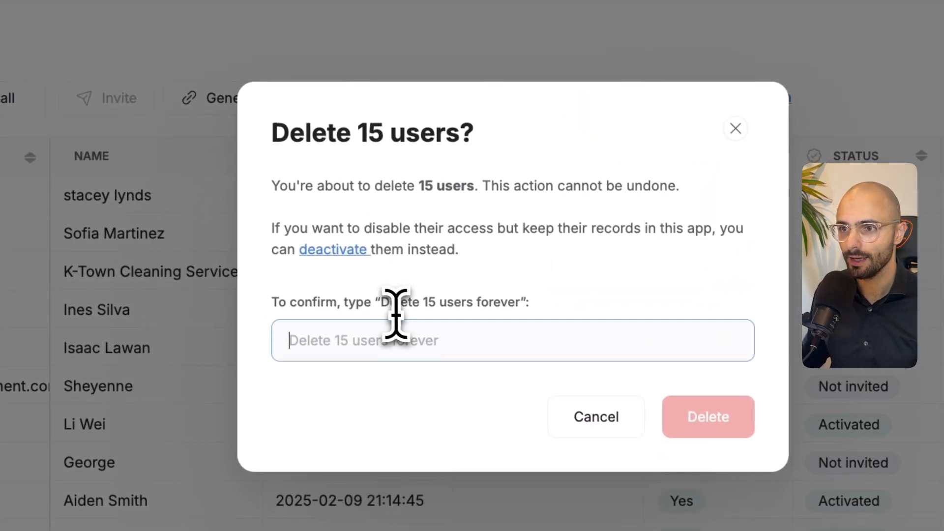
drag(382, 301, 460, 301)
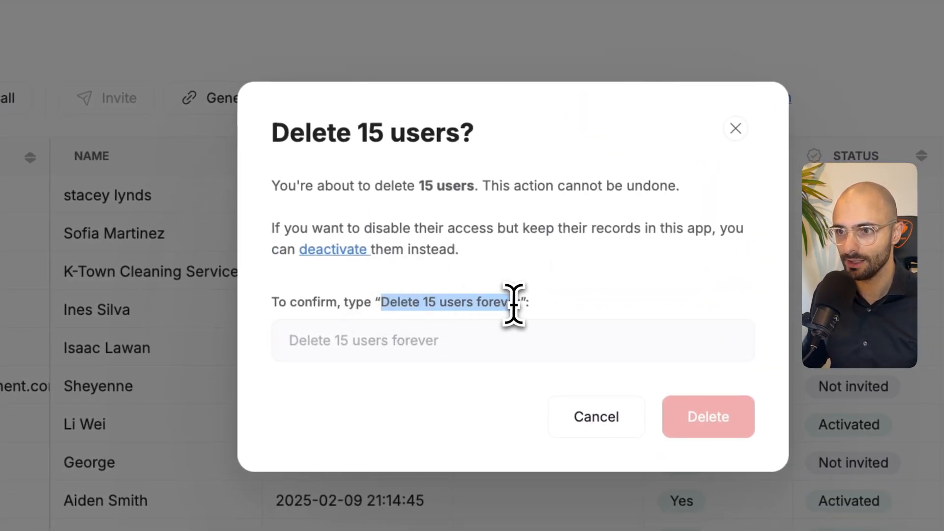
drag(518, 306, 522, 303)
key(super+c)
click(317, 350)
key(super+v)
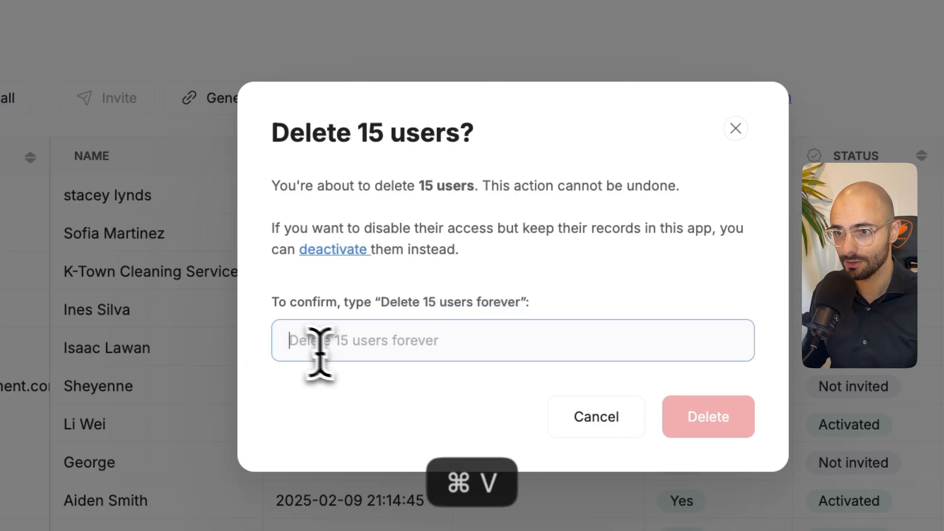
click(699, 417)
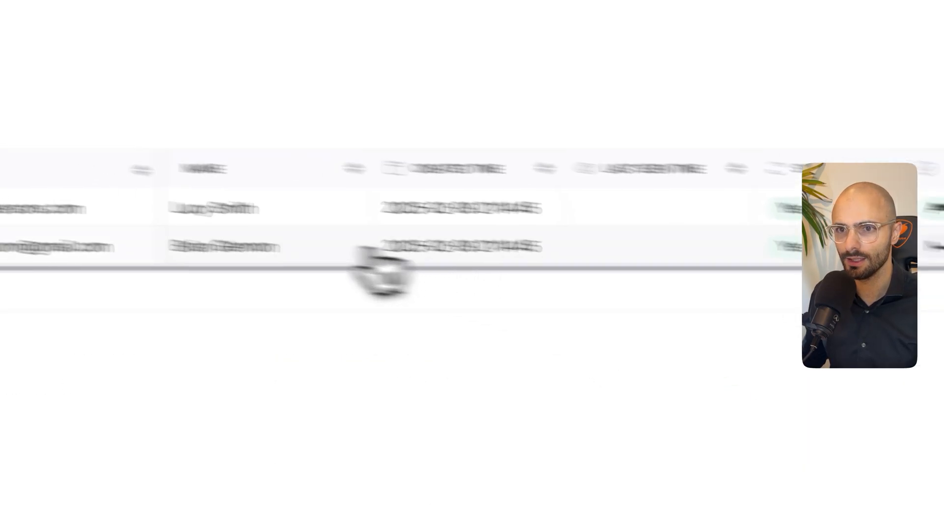
- Permanently delete the two remaining users from the Users table
click(151, 225)
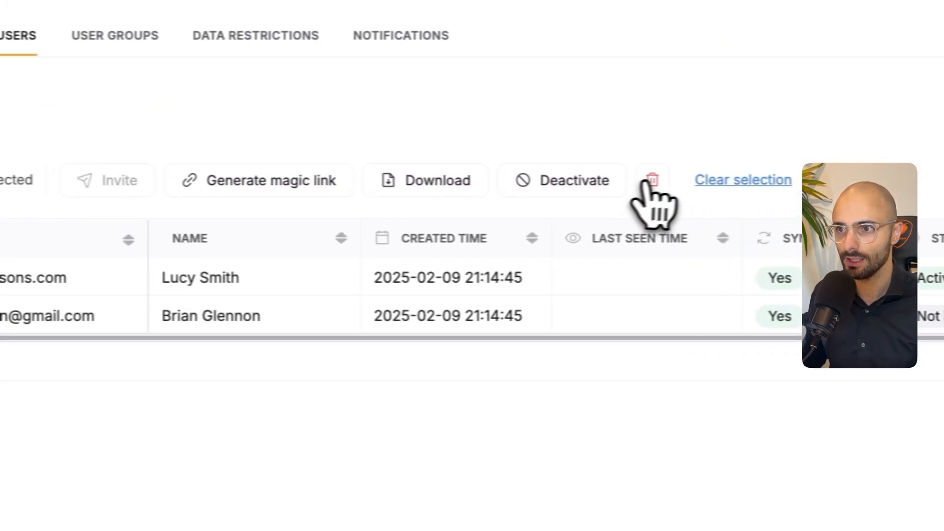
click(933, 166)
drag(462, 383, 588, 383)
key(super+c)
click(566, 416)
key(super+v)
click(770, 491)
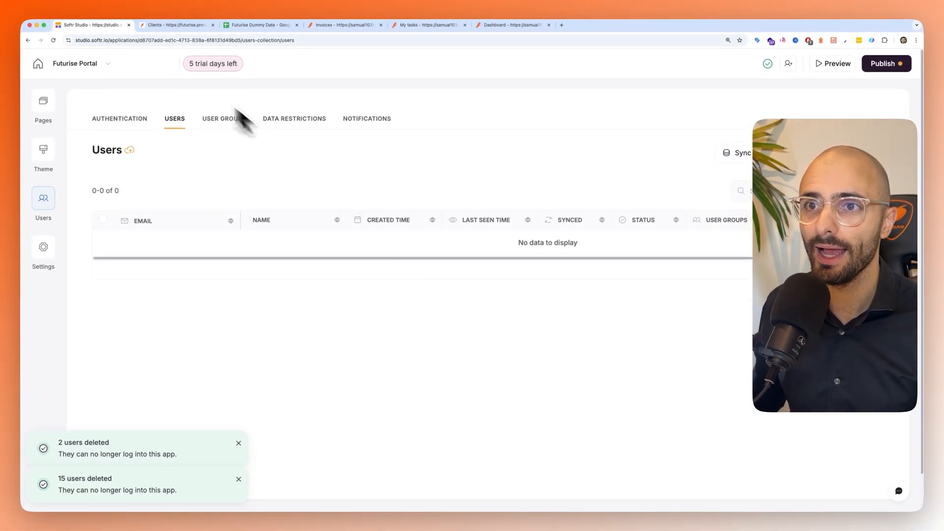
- Switch to the Futurise Dummy Data spreadsheet and review the columns of its User Details sheet, from Person ID to Phone
click(259, 25)
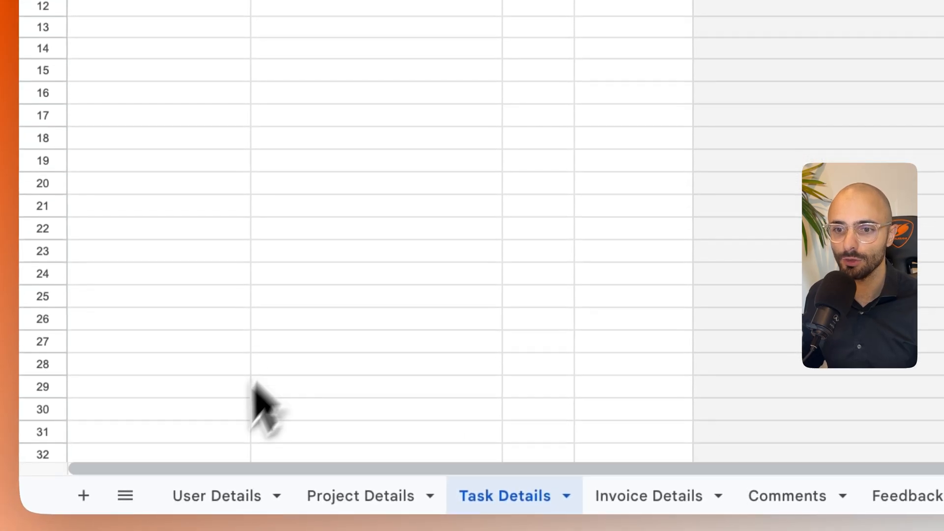
click(214, 496)
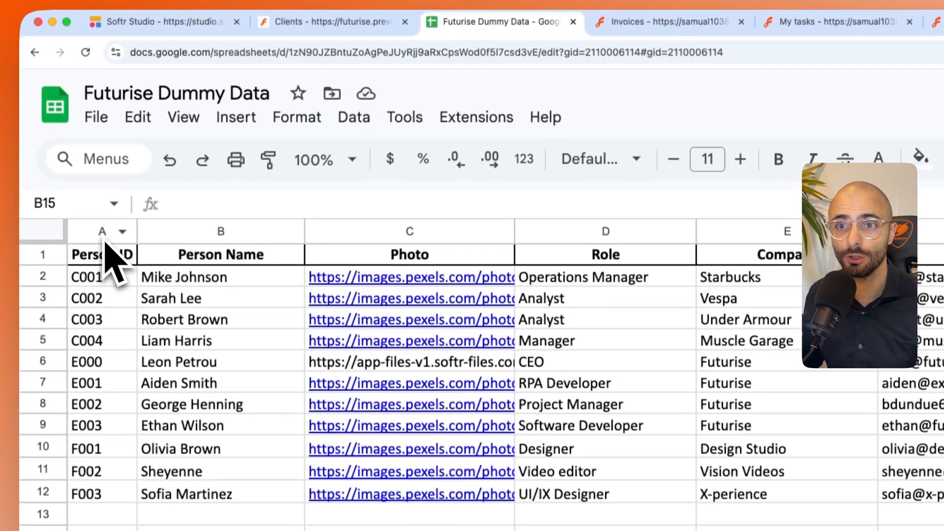
click(102, 235)
click(219, 233)
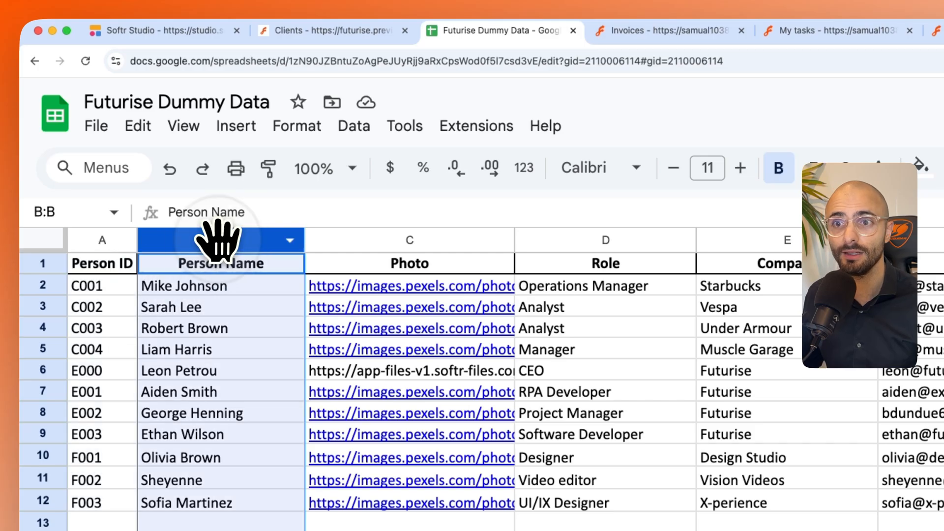
click(347, 241)
click(605, 240)
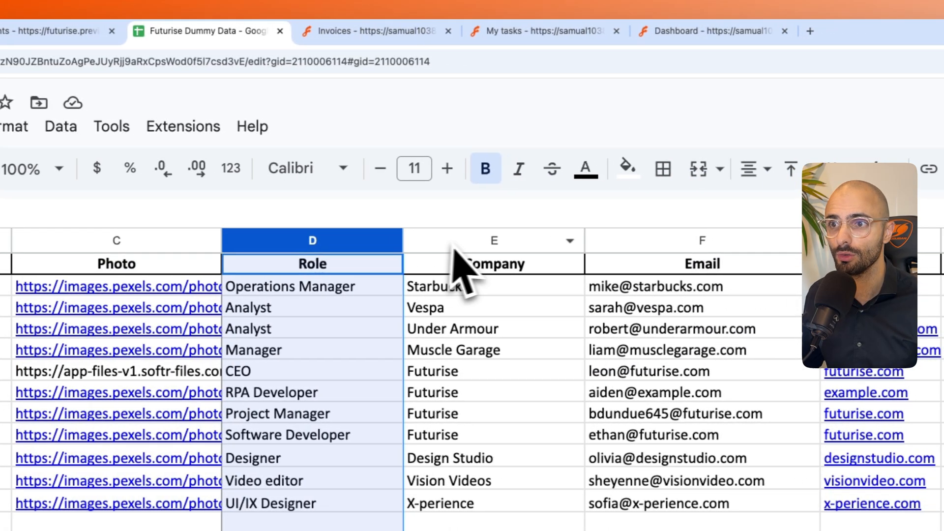
click(799, 240)
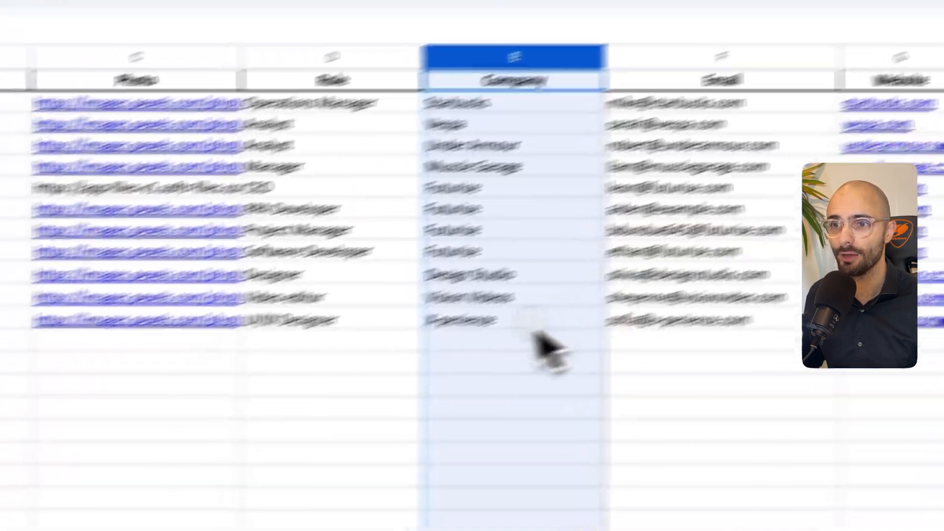
click(255, 449)
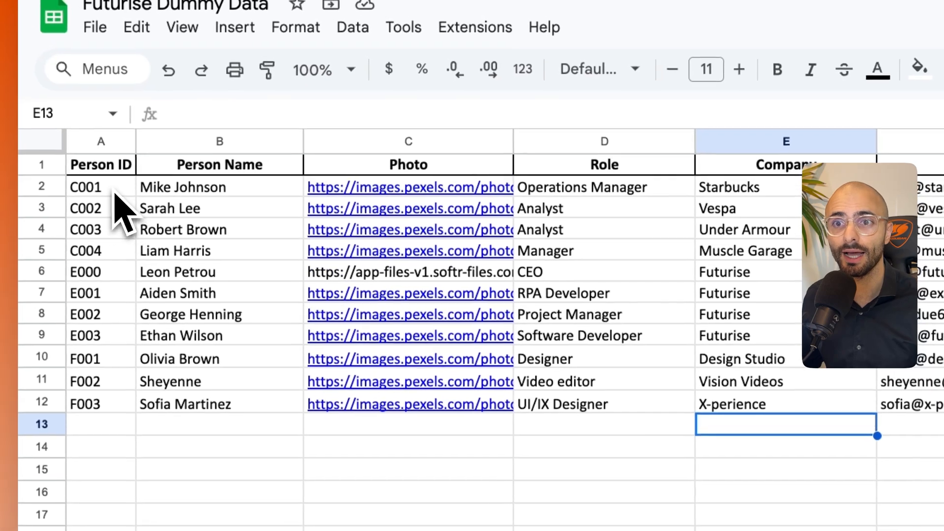
- Review the client rows with C-prefixed person IDs, checking their names and companies
drag(107, 183, 109, 219)
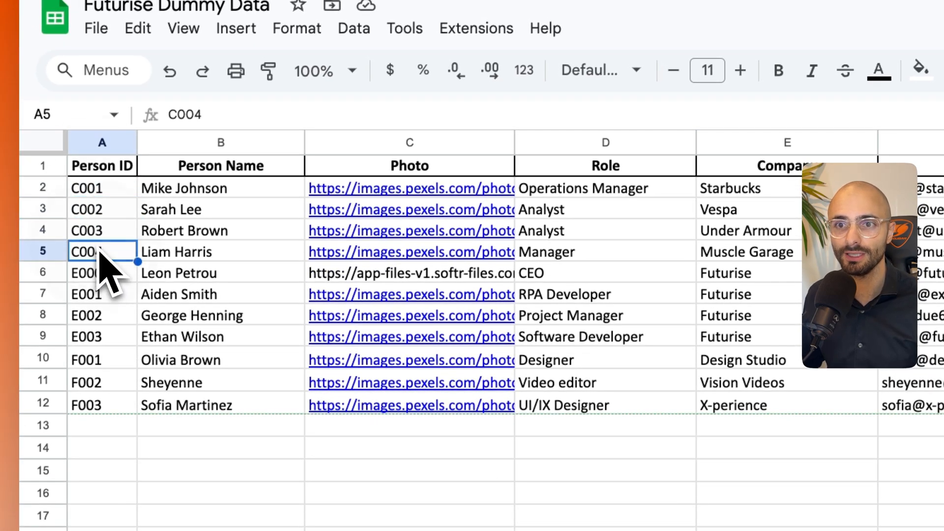
click(99, 189)
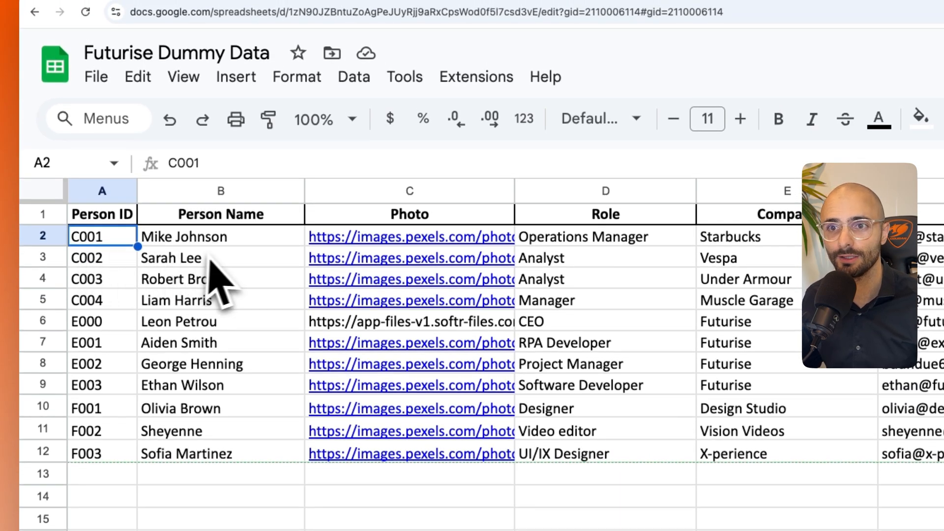
drag(199, 246, 203, 279)
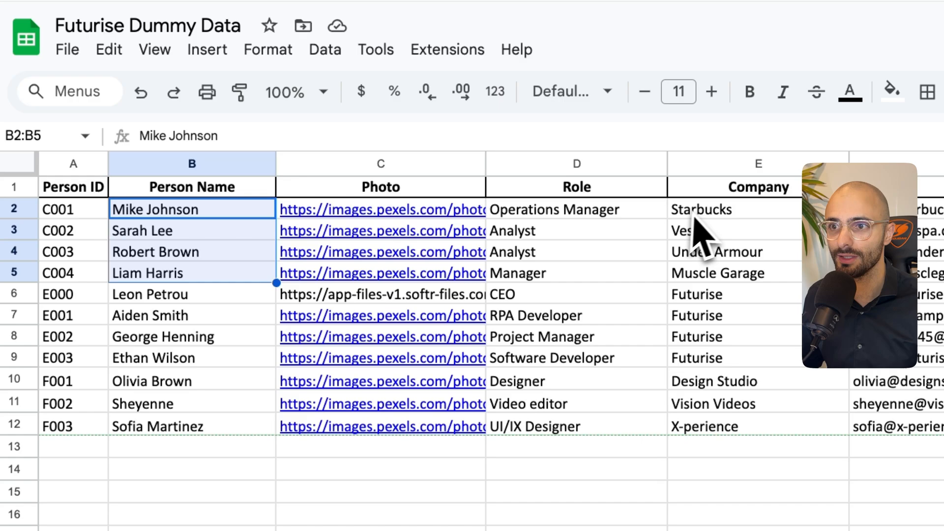
drag(728, 236, 730, 318)
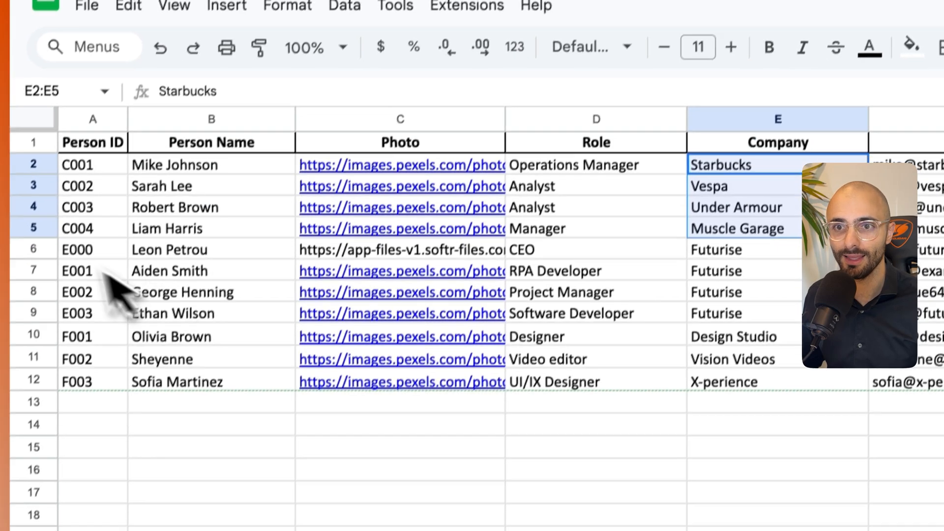
- Review the Futurise employee rows with E-prefixed IDs and the external rows with F-prefixed IDs, including their companies and roles
click(60, 298)
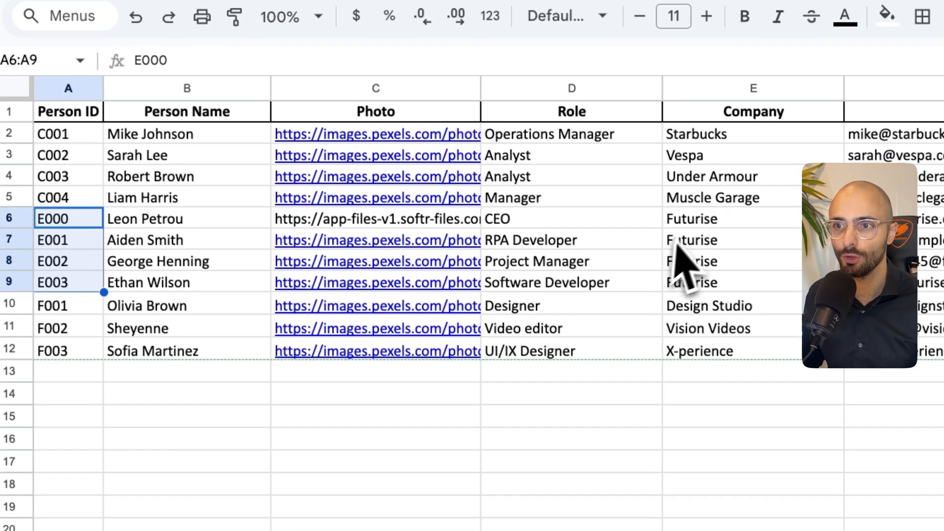
drag(730, 231, 732, 295)
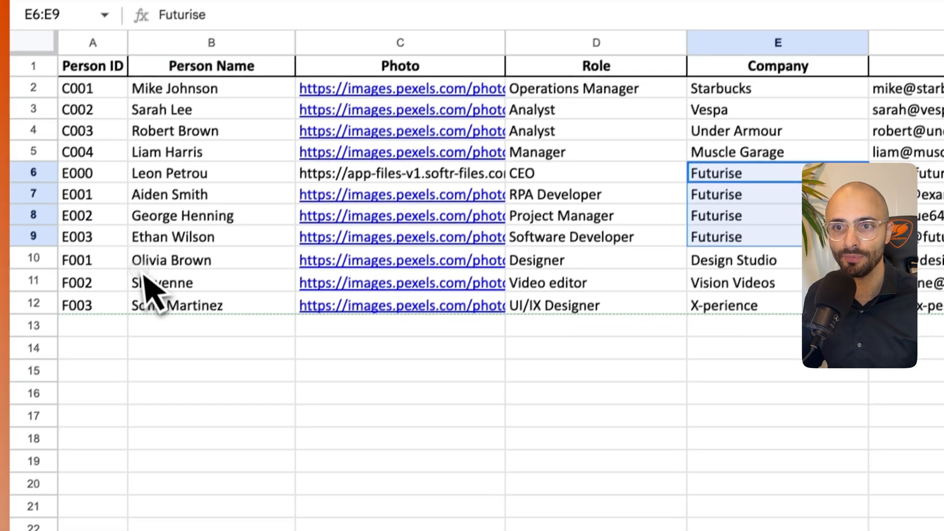
click(110, 308)
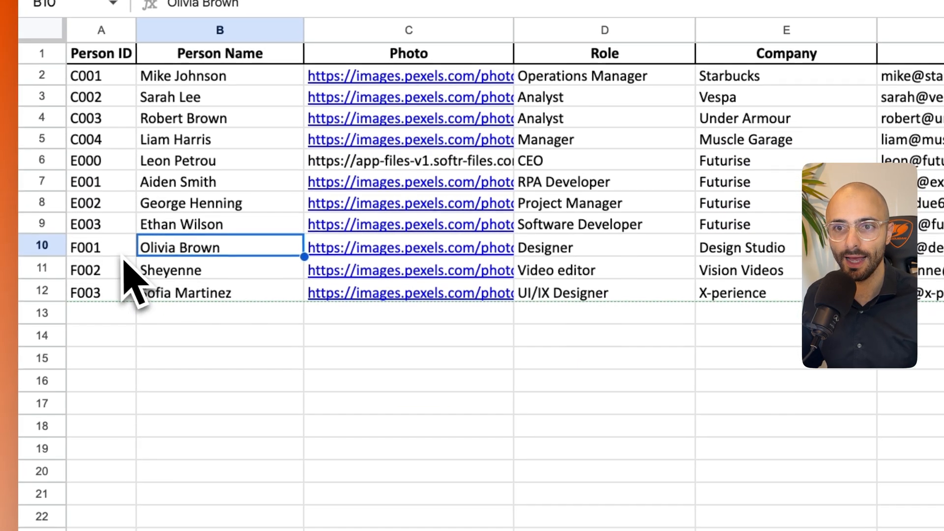
drag(68, 304, 70, 332)
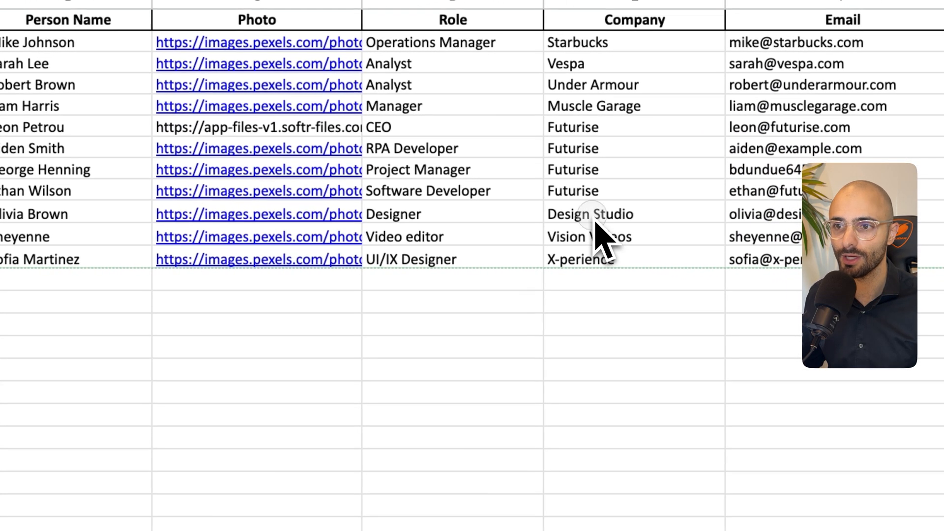
drag(745, 248, 742, 276)
drag(588, 249, 575, 266)
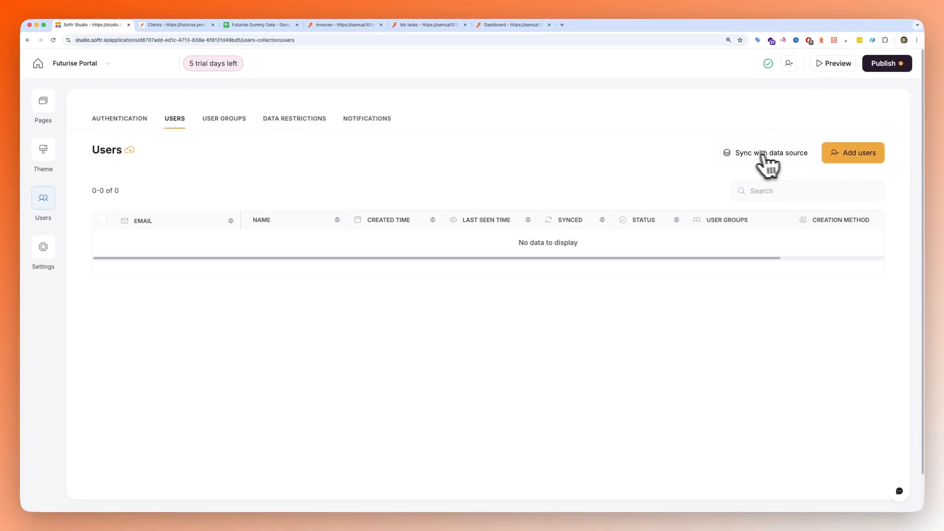
- Return to Softr Studio, start syncing users with a data source and choose the connected Google Sheets account as source
click(746, 158)
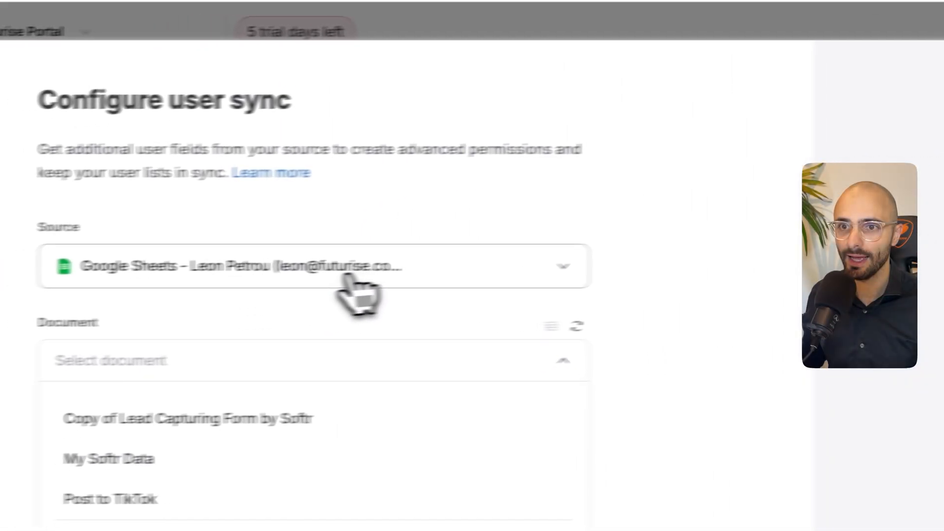
click(351, 273)
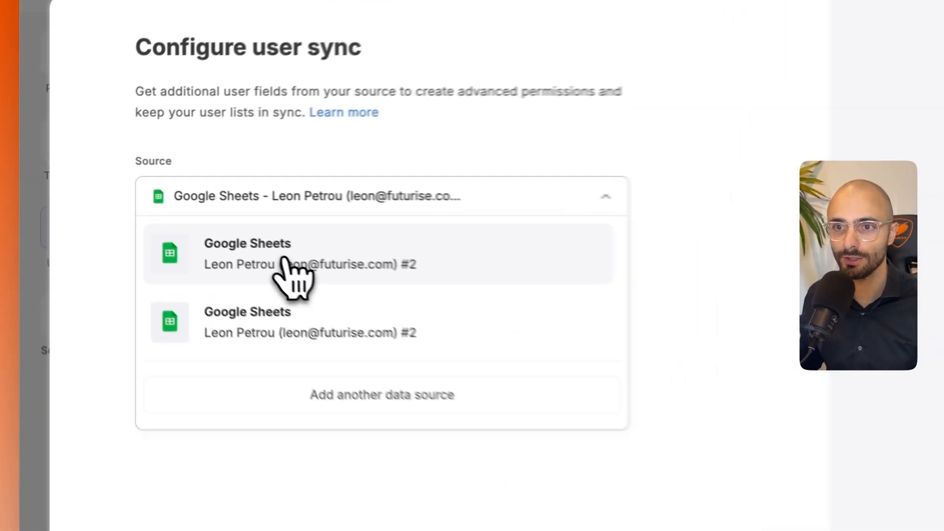
click(180, 214)
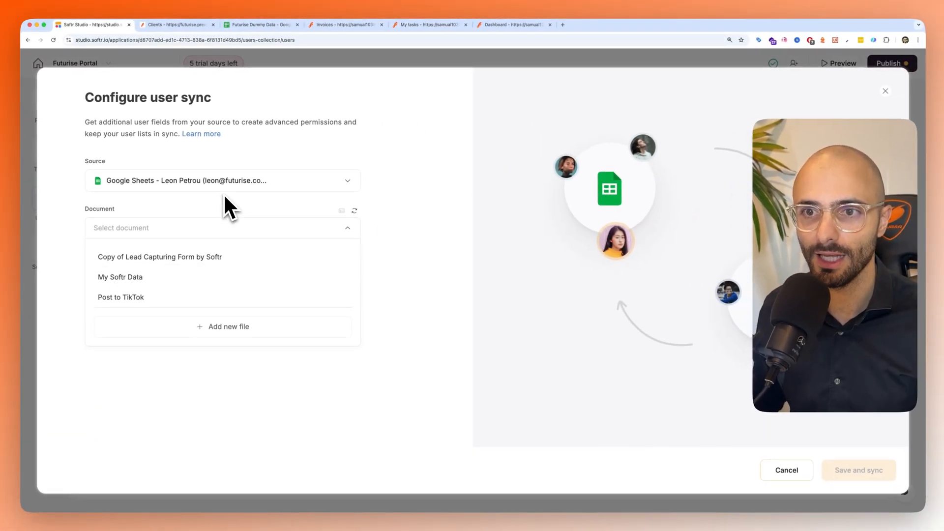
- Check the spreadsheet's name, refresh the document list and select Futurise Dummy Data as the sync document
click(209, 225)
click(363, 357)
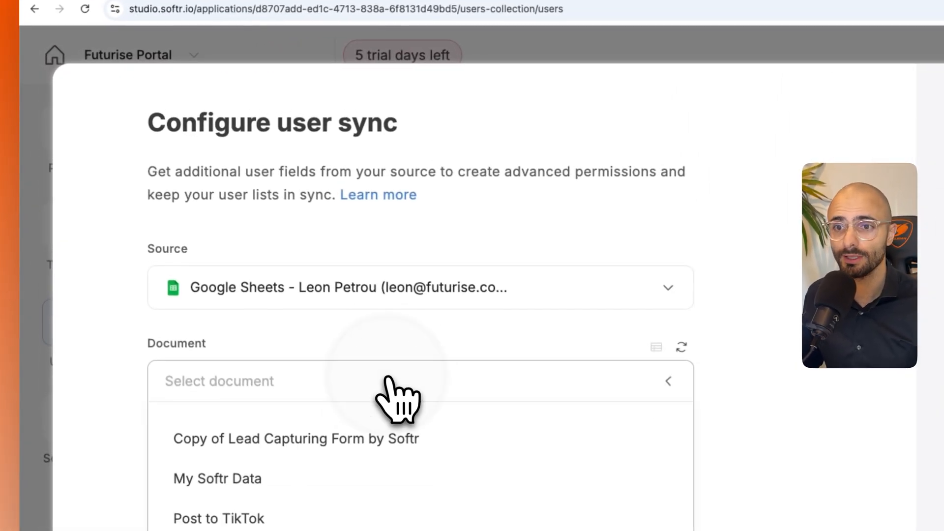
click(472, 38)
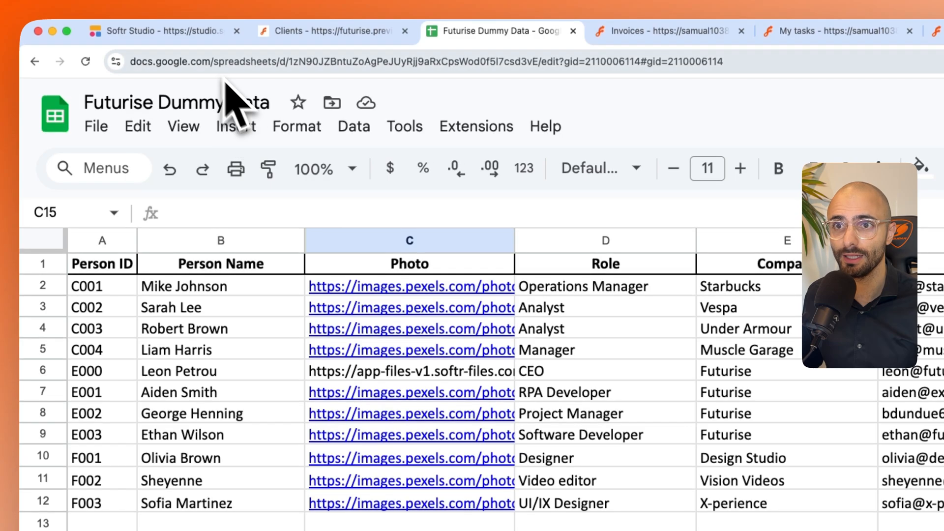
click(192, 32)
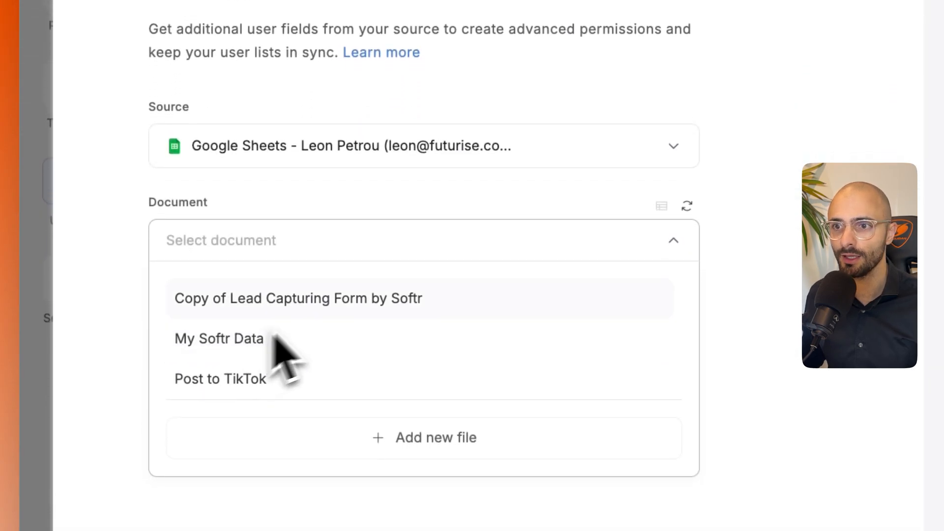
click(687, 214)
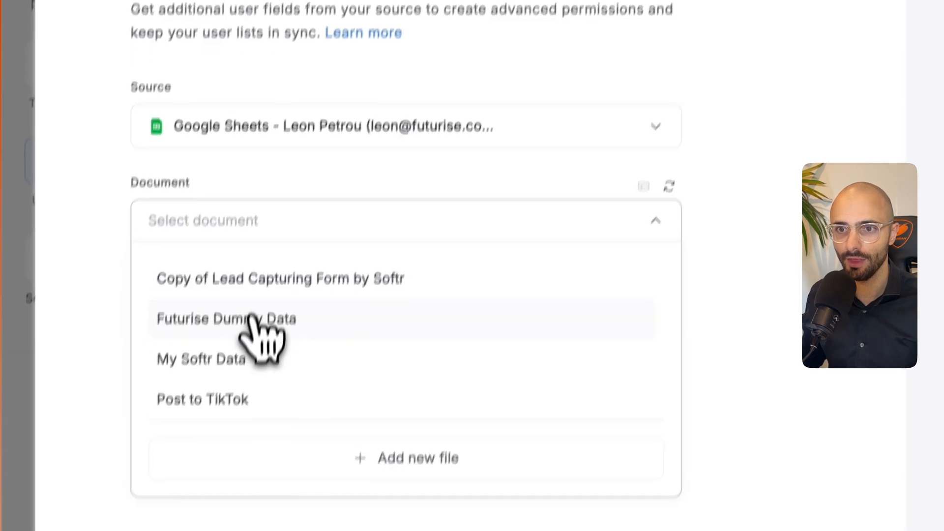
click(219, 336)
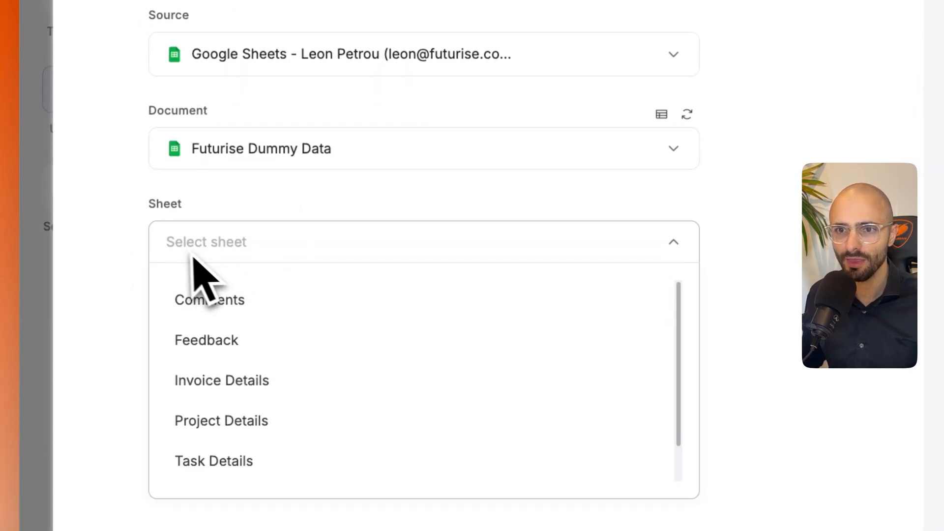
- Select User Details as the sheet for the user sync and check it against the spreadsheet
scroll(220, 297, down, 1)
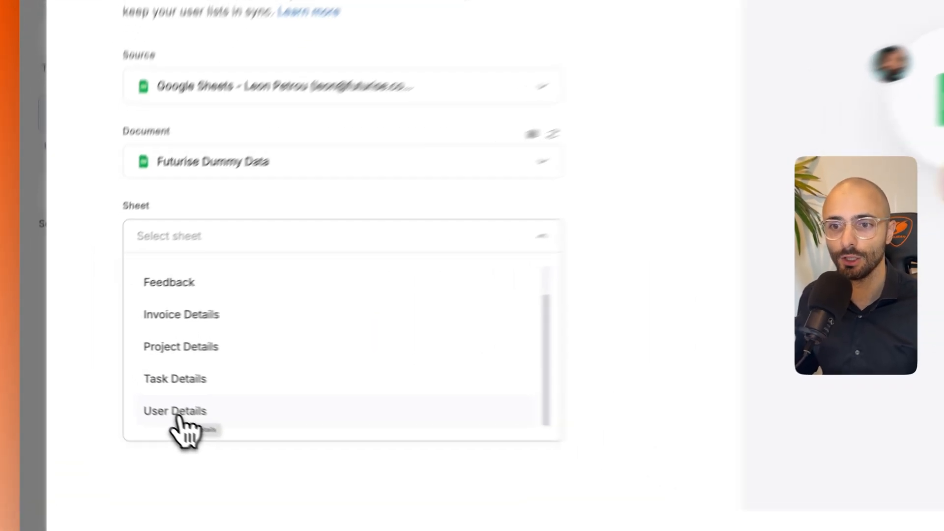
click(120, 388)
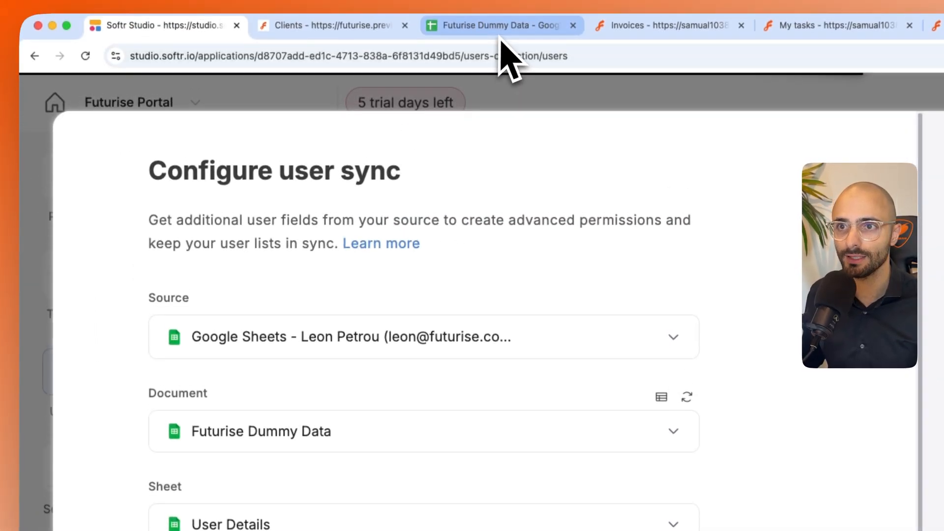
click(500, 41)
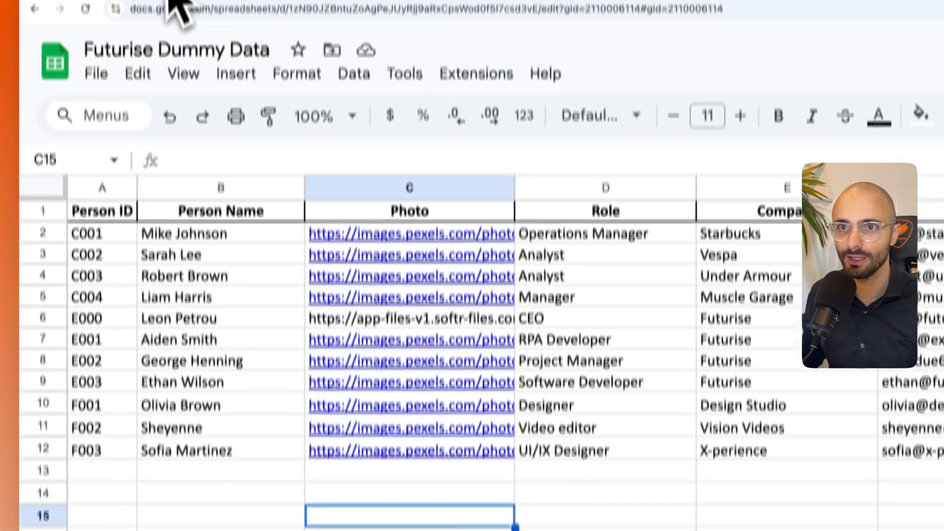
click(164, 31)
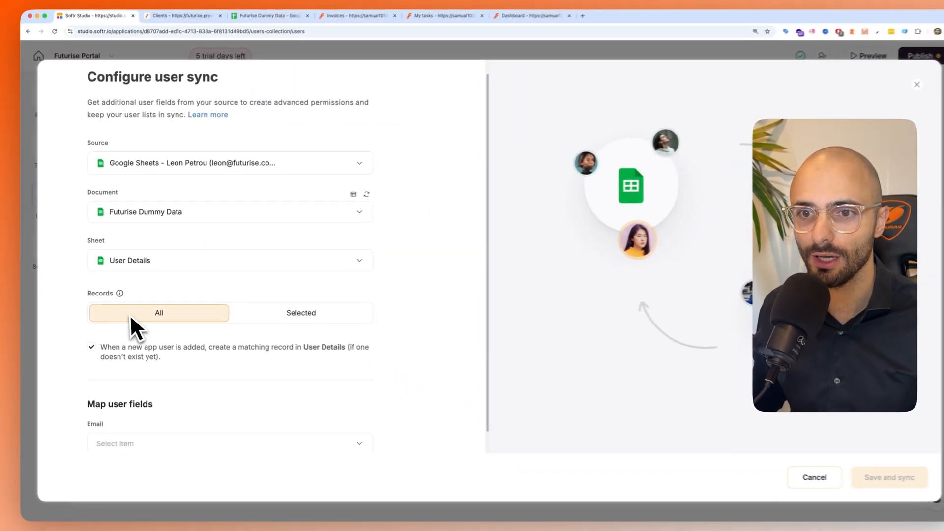
scroll(260, 403, down, 1)
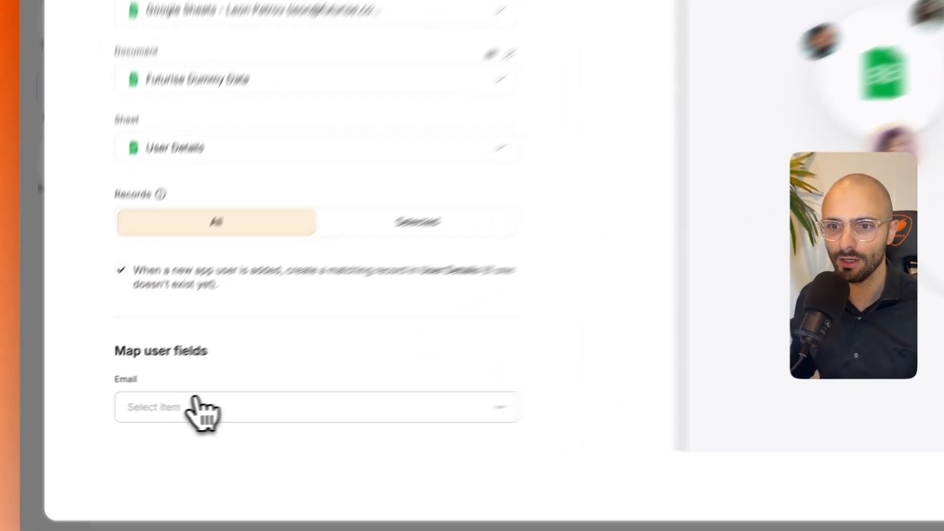
- Map the user Email field to the Email column and the profile Name field to Person Name
click(142, 417)
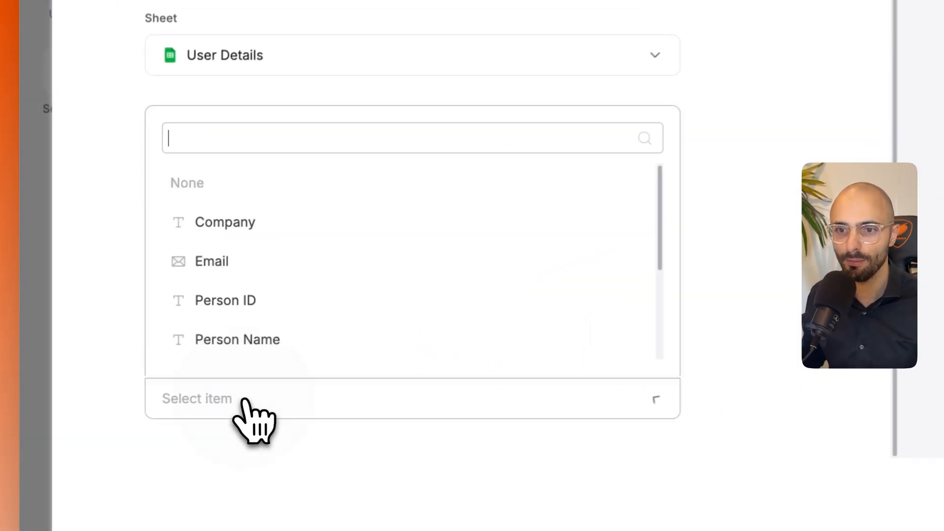
click(222, 258)
scroll(221, 359, down, 6)
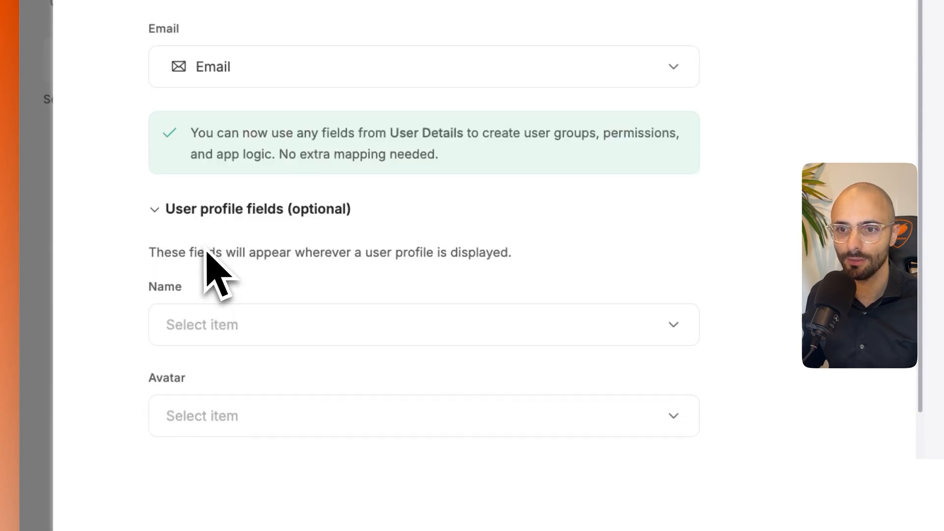
click(216, 271)
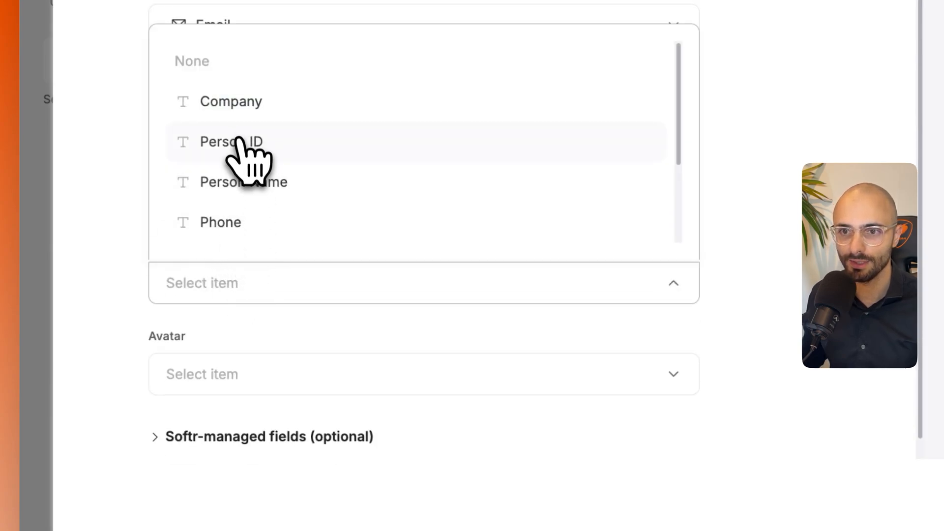
click(245, 182)
- Map the profile Avatar field to the Photo column, and save and sync the user configuration
scroll(315, 353, down, 1)
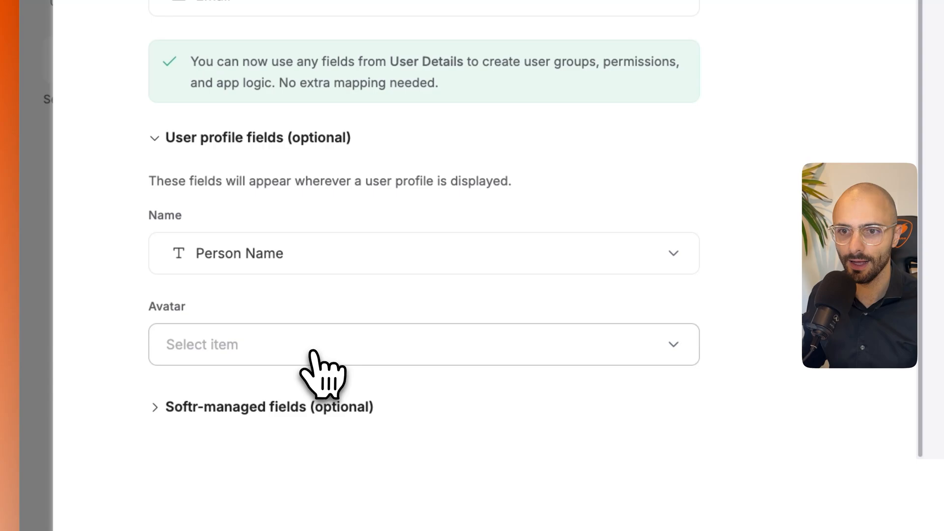
click(270, 354)
scroll(290, 268, down, 1)
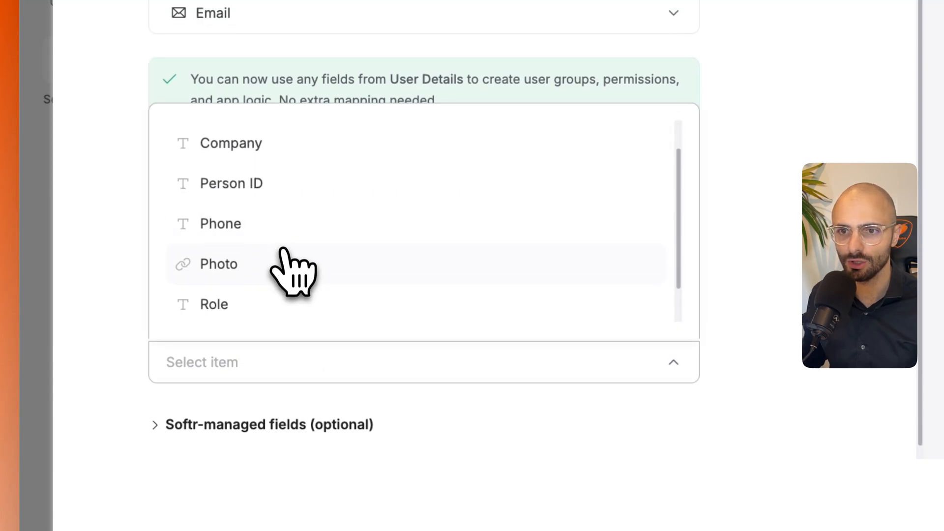
click(284, 268)
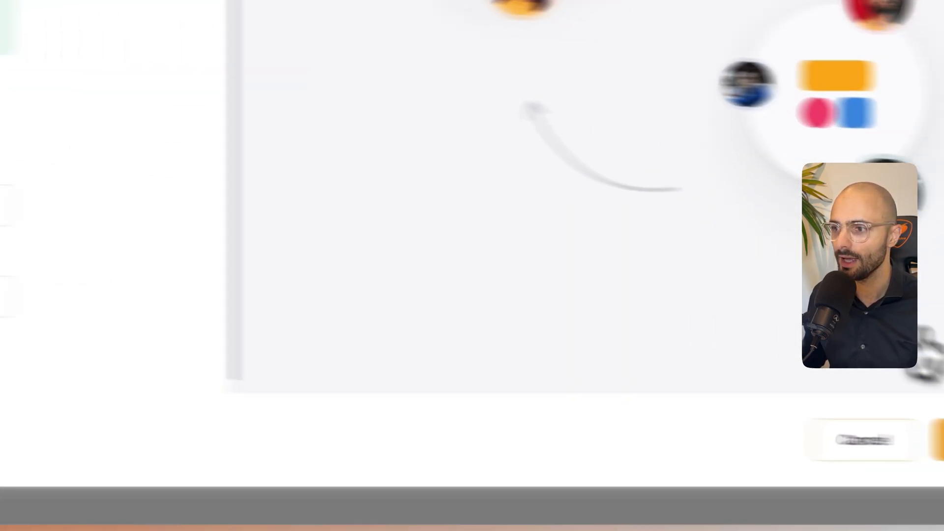
click(863, 427)
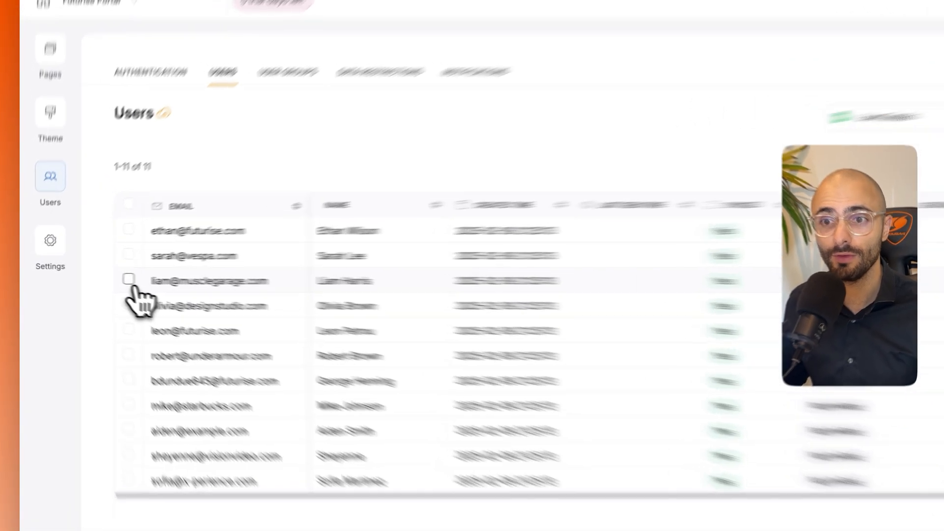
- Compare the synced users with the spreadsheet's Person ID and Person Name columns to identify each person's role
click(102, 277)
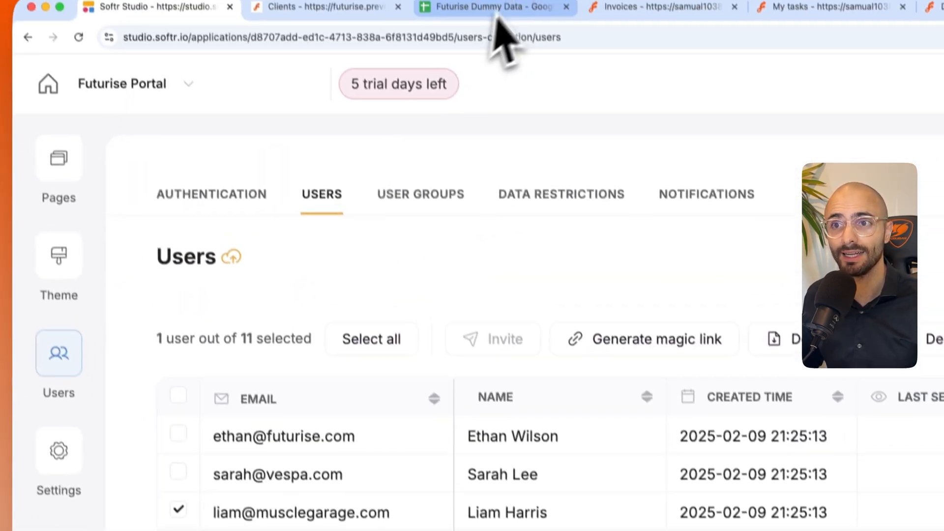
click(500, 30)
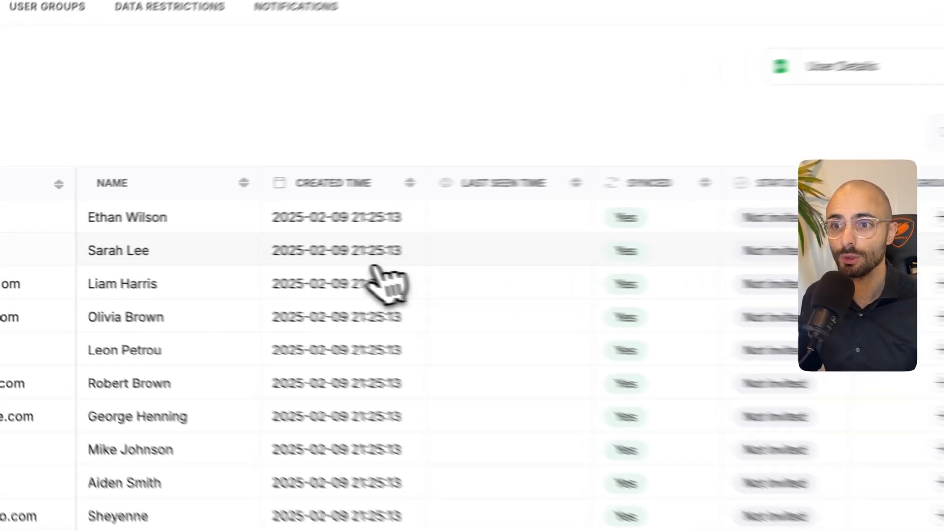
click(455, 31)
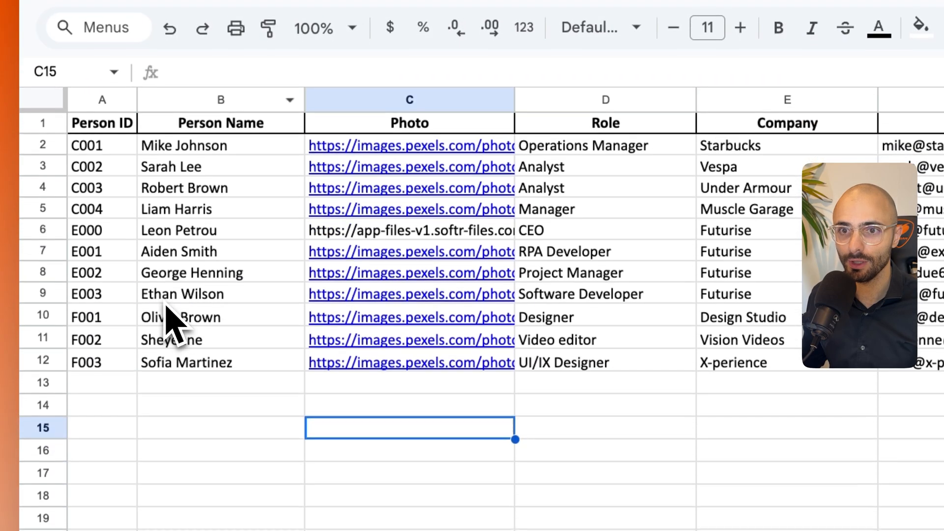
click(167, 435)
click(45, 294)
click(182, 227)
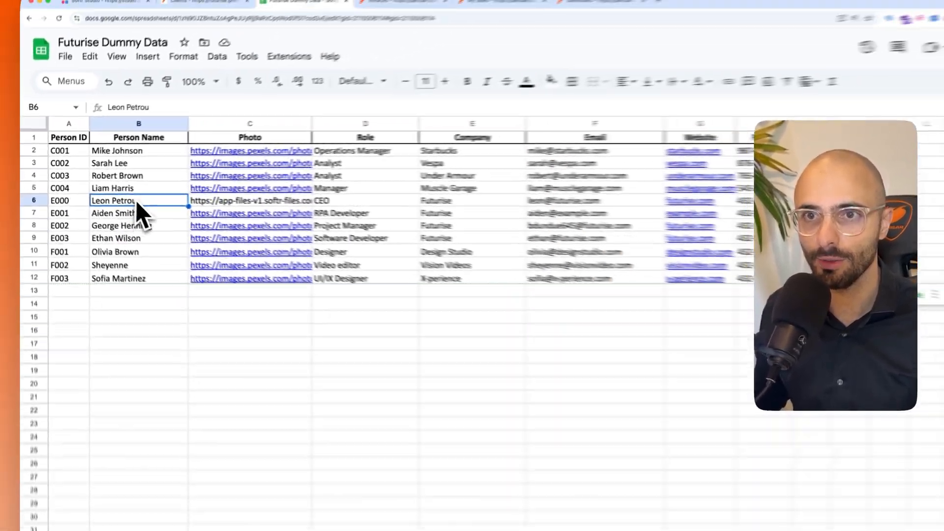
click(96, 30)
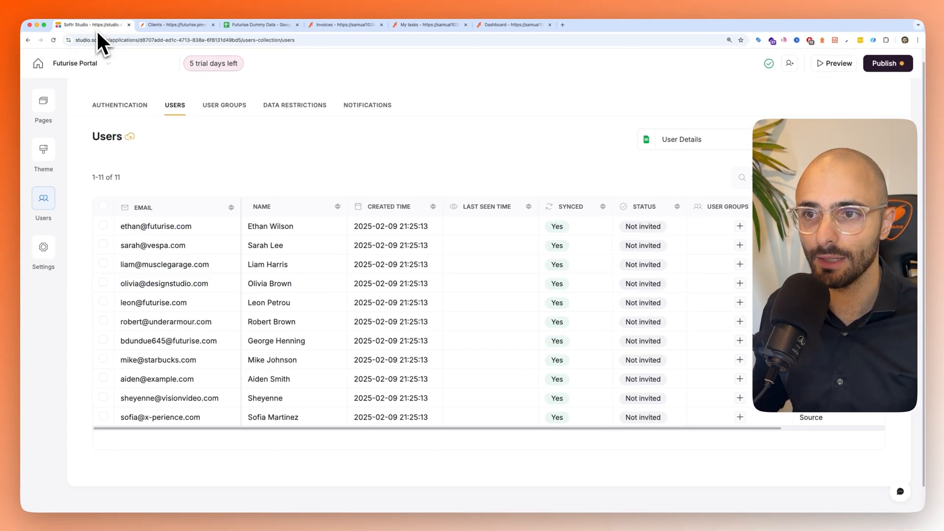
- Assign the Employee group to the Futurise software developer and check the spreadsheet for the remaining Futurise employees
click(739, 226)
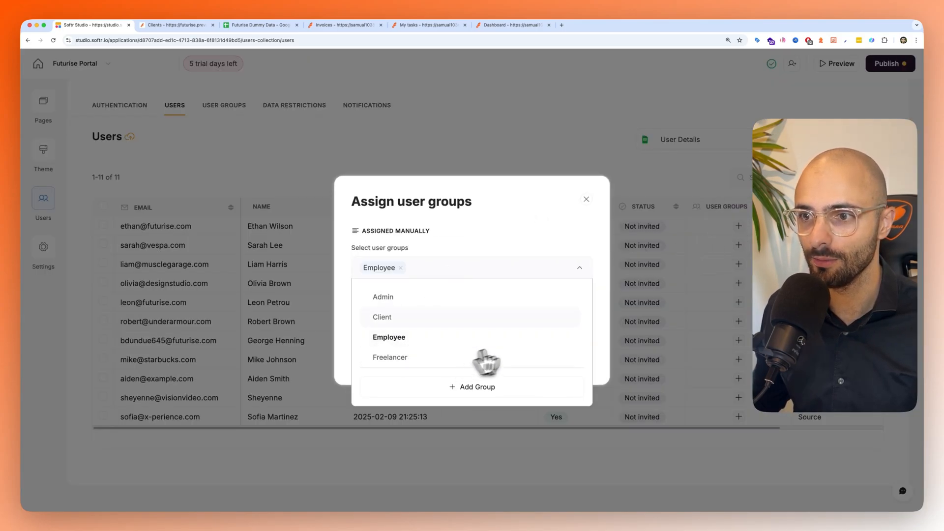
click(503, 236)
click(572, 358)
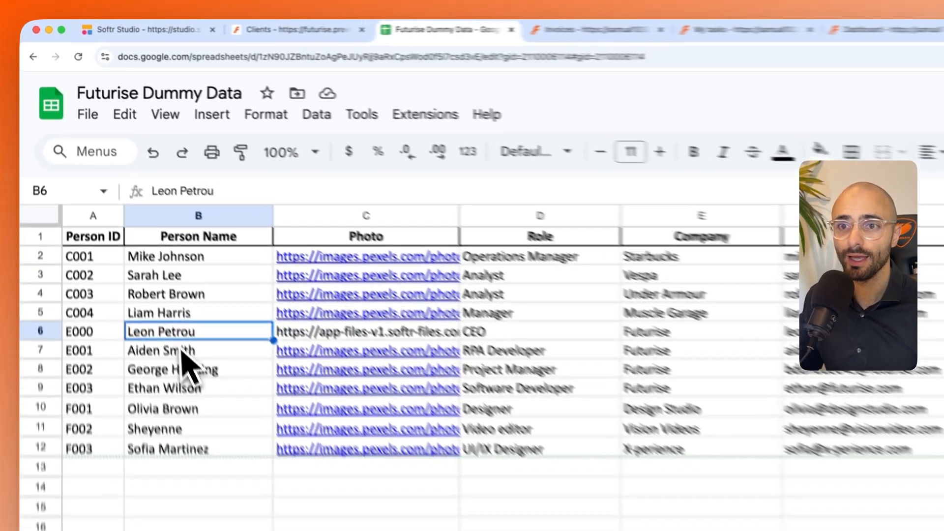
key(Down)
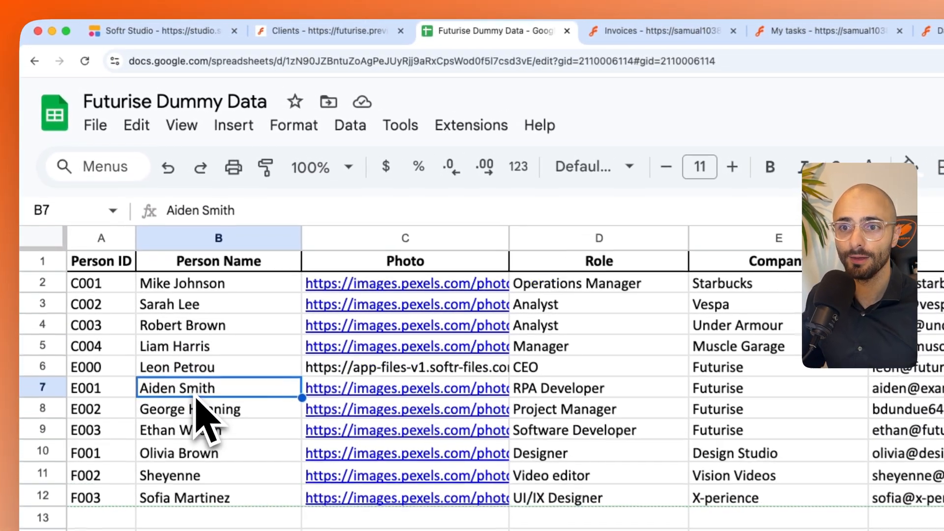
key(Down)
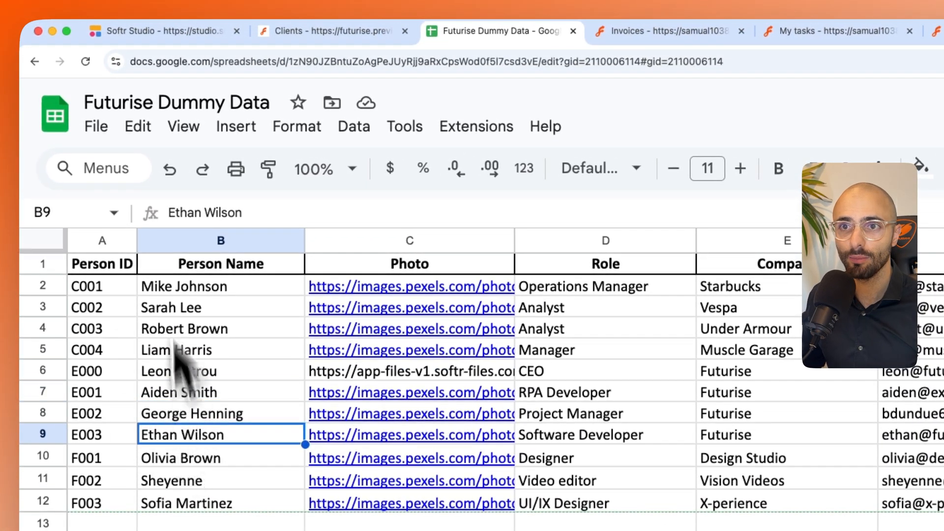
click(131, 30)
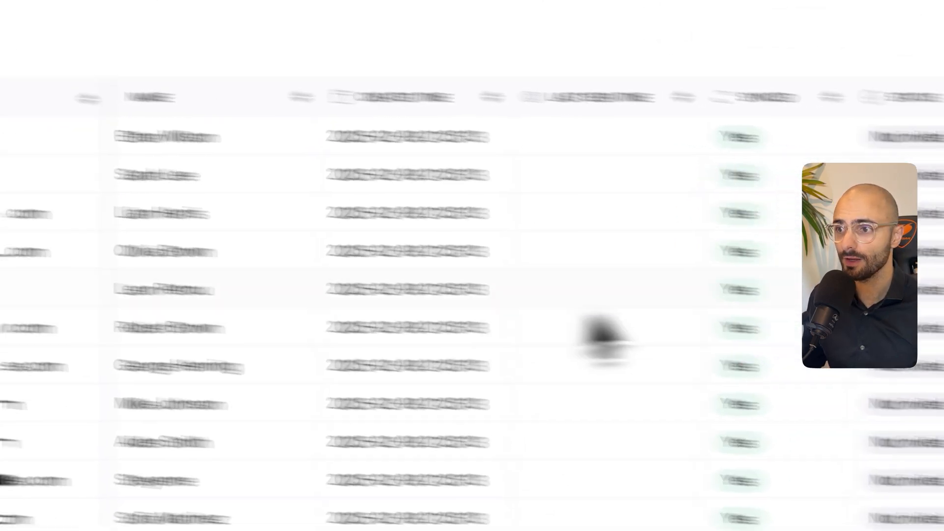
- Assign the Admin user group to the Futurise CEO and save the assignment
click(655, 303)
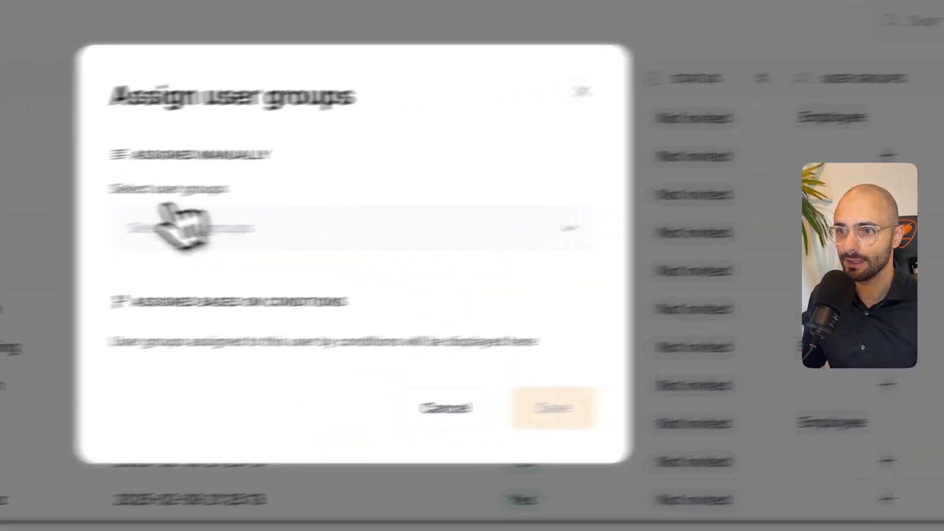
click(170, 224)
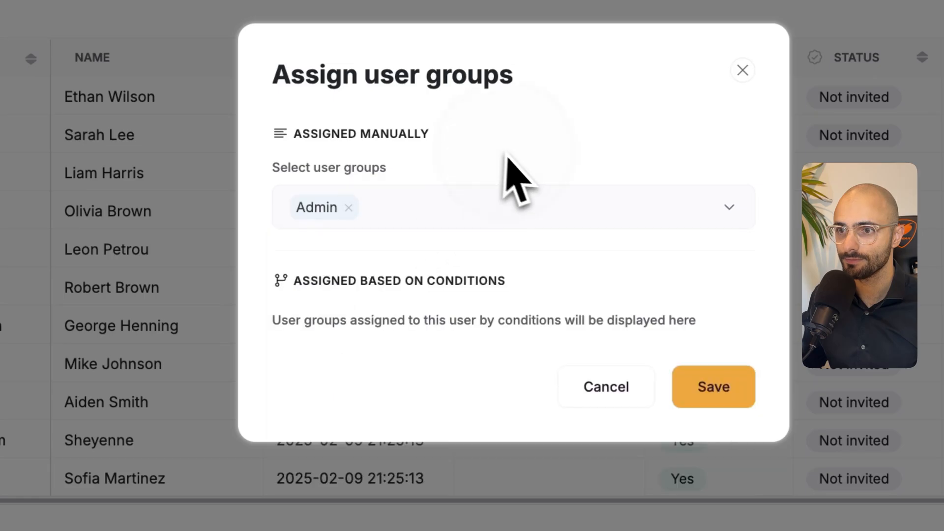
click(700, 395)
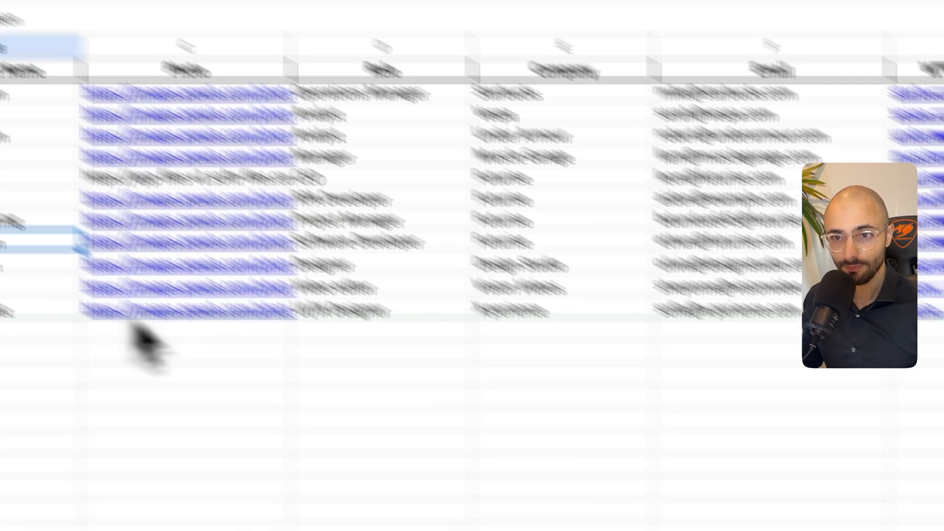
- Check the freelancer rows in the spreadsheet and assign the Freelancer group to the Design Studio designer
click(174, 375)
click(196, 409)
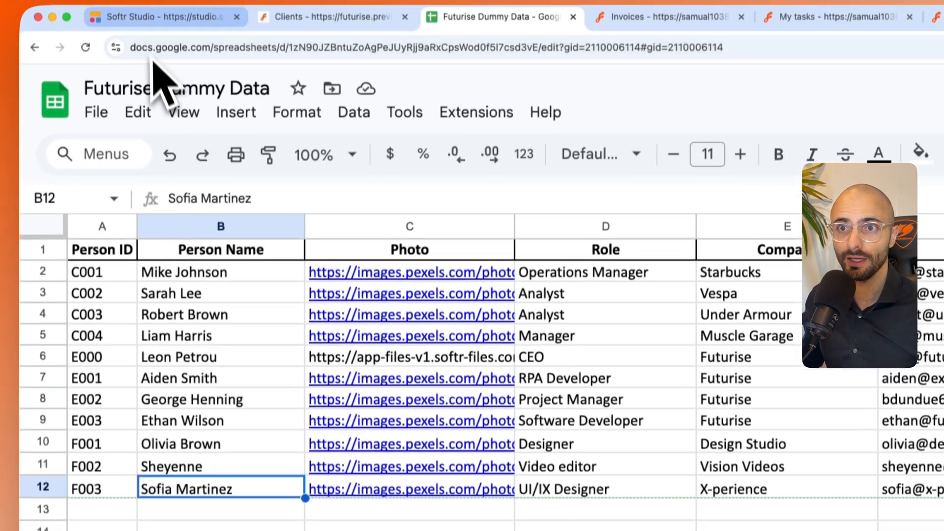
click(156, 44)
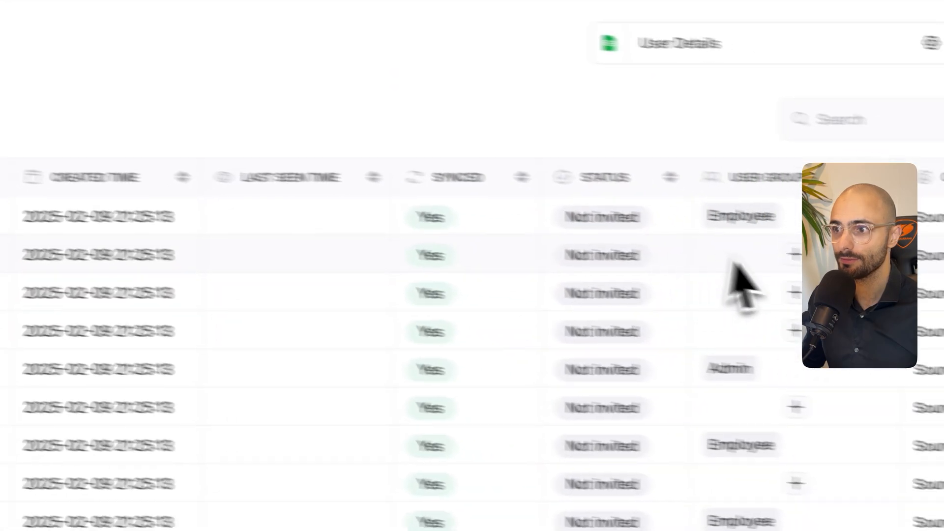
click(669, 312)
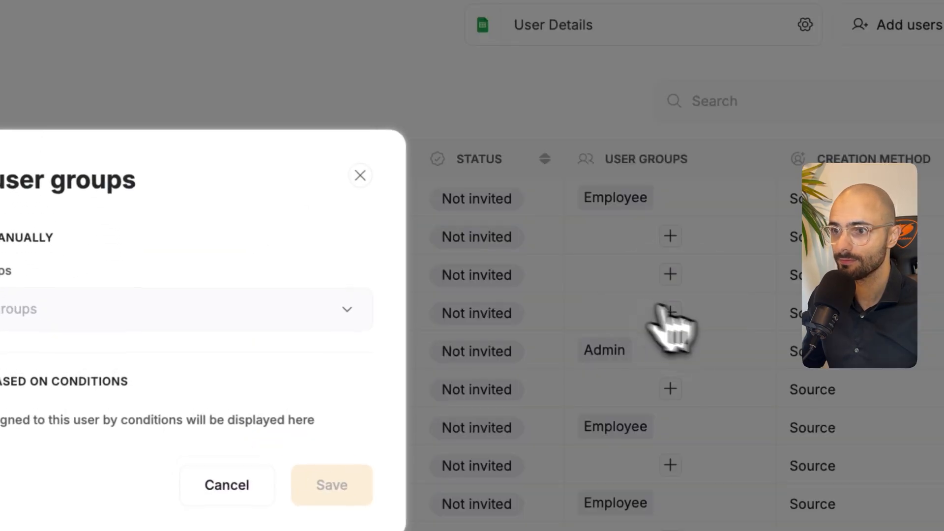
click(362, 238)
click(311, 379)
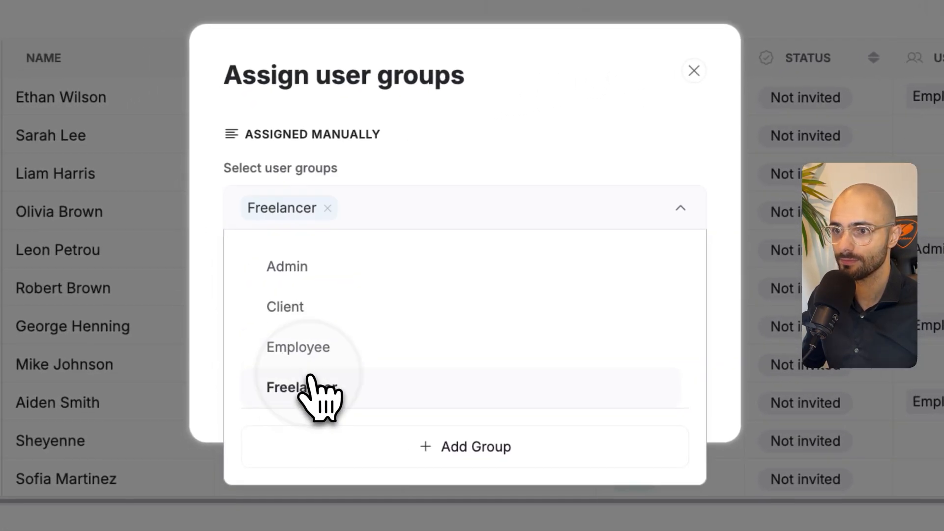
click(507, 175)
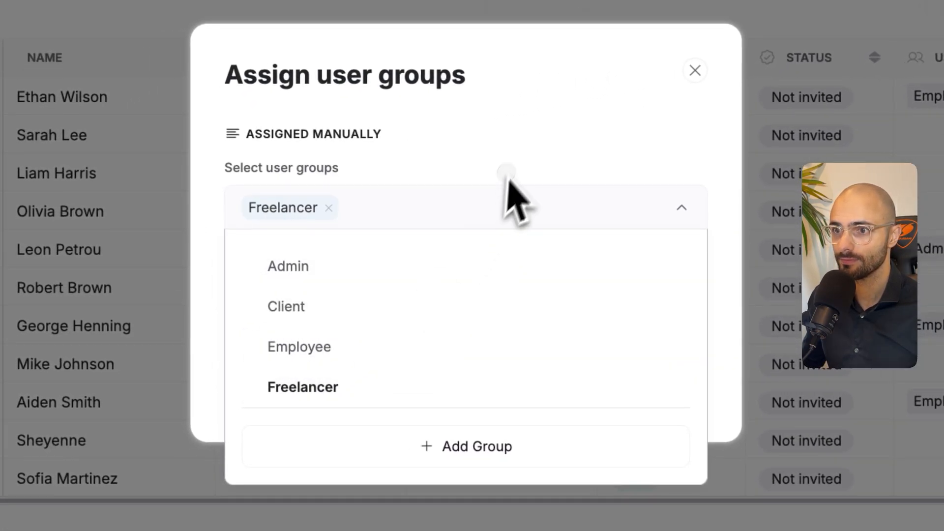
click(685, 367)
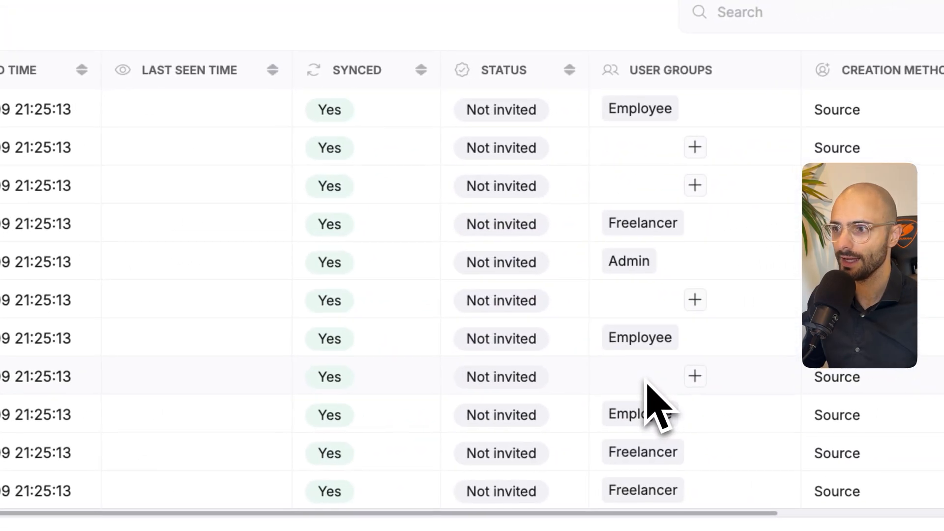
- Assign the Client user group to the Vespa analyst and save the assignment
click(694, 147)
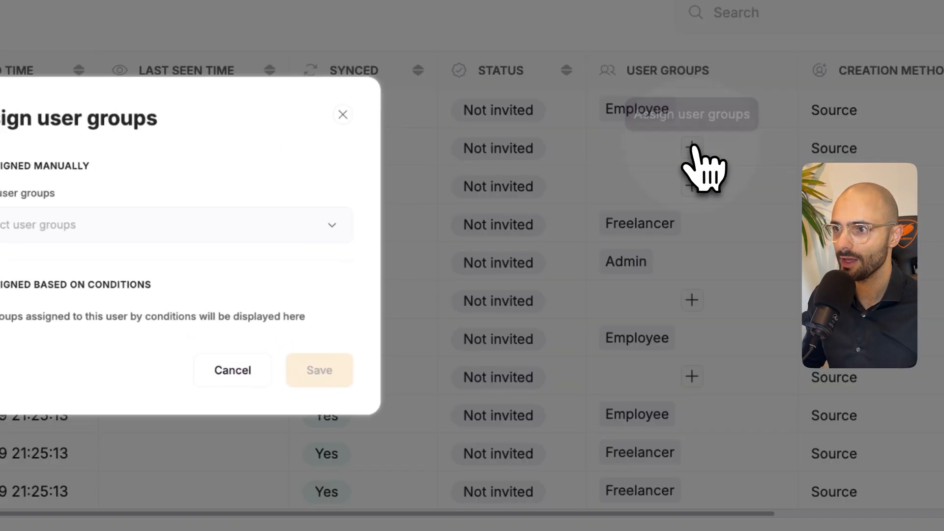
click(251, 223)
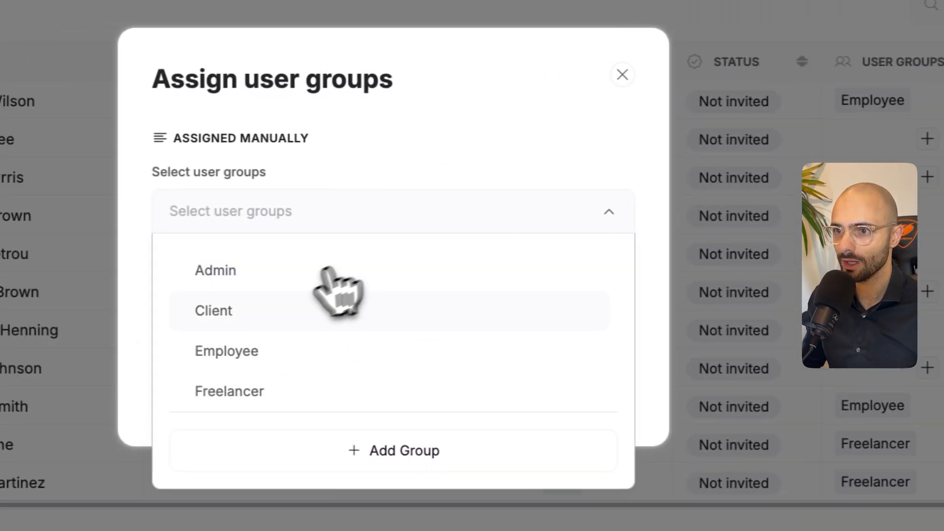
click(268, 315)
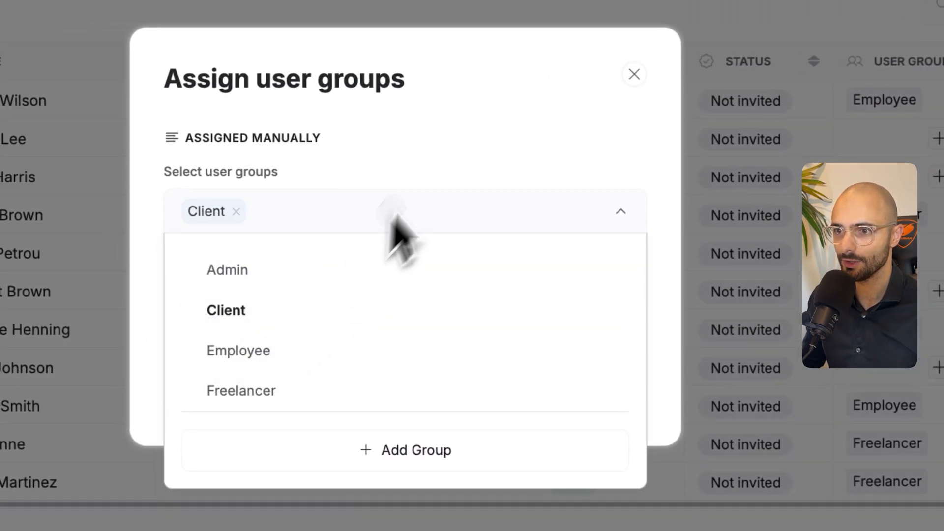
click(391, 211)
click(588, 376)
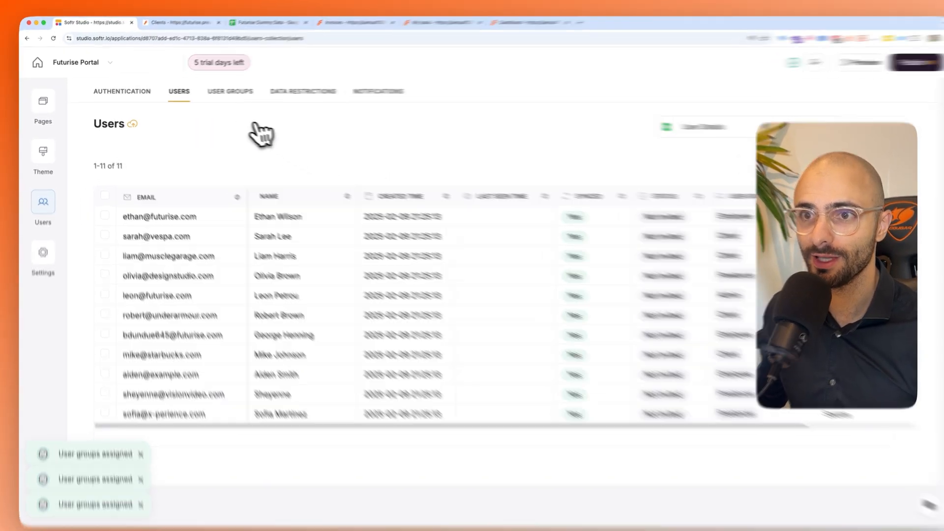
- Review the portal's default and custom user groups, plus its login, authentication method and sign-up settings
click(220, 90)
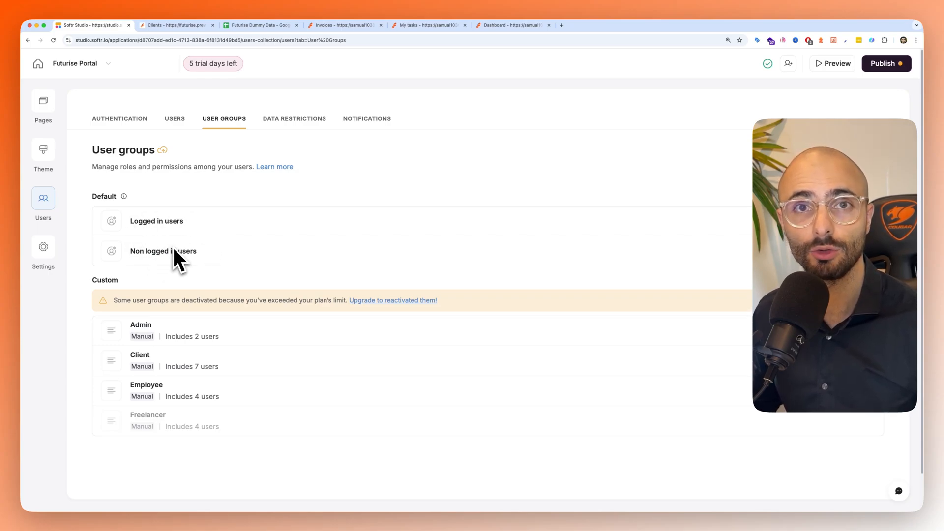
click(119, 119)
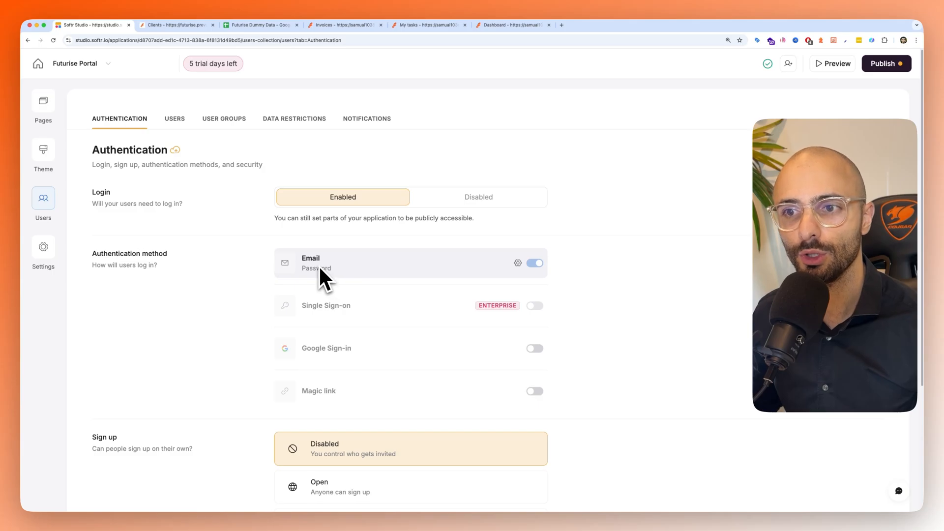
scroll(575, 339, down, 3)
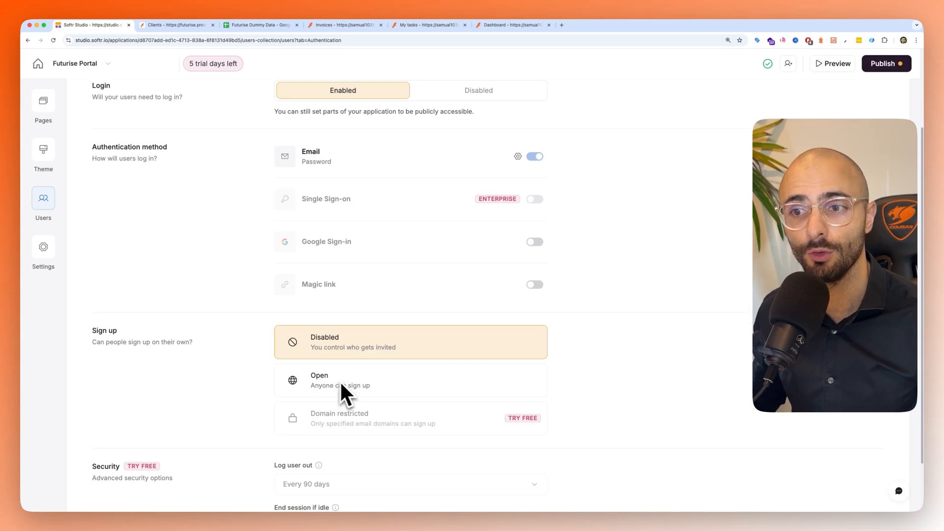
scroll(248, 312, up, 3)
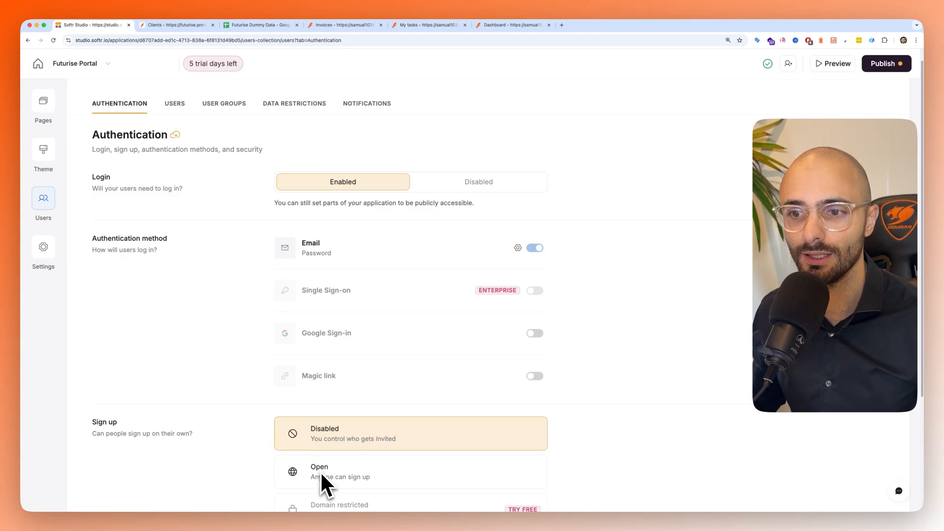
- Return to the user list, publish the portal on the futurise.softr.app subdomain and postpone inviting all users
click(175, 103)
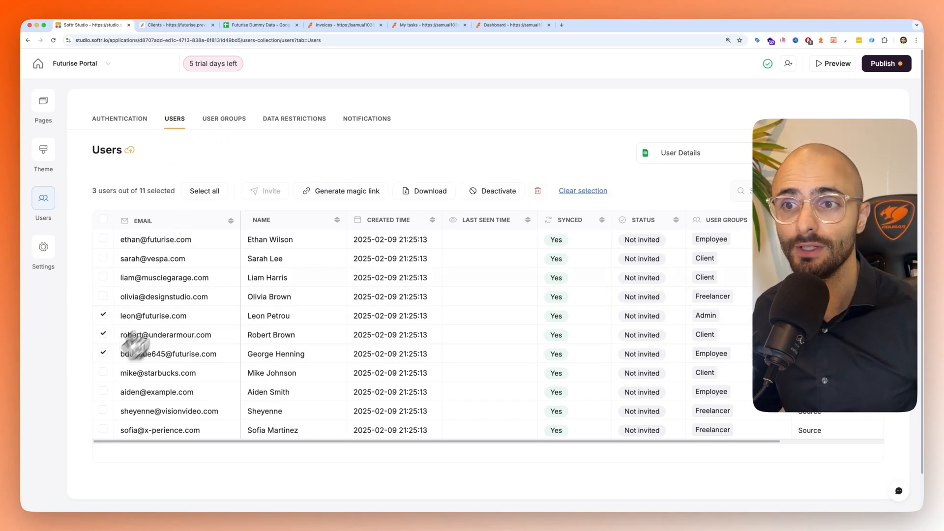
mouse_move(252, 198)
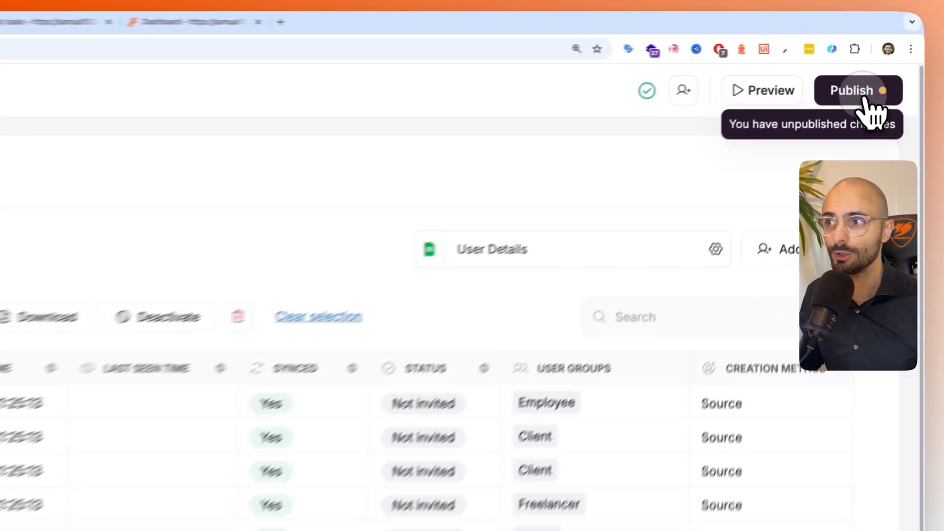
click(891, 67)
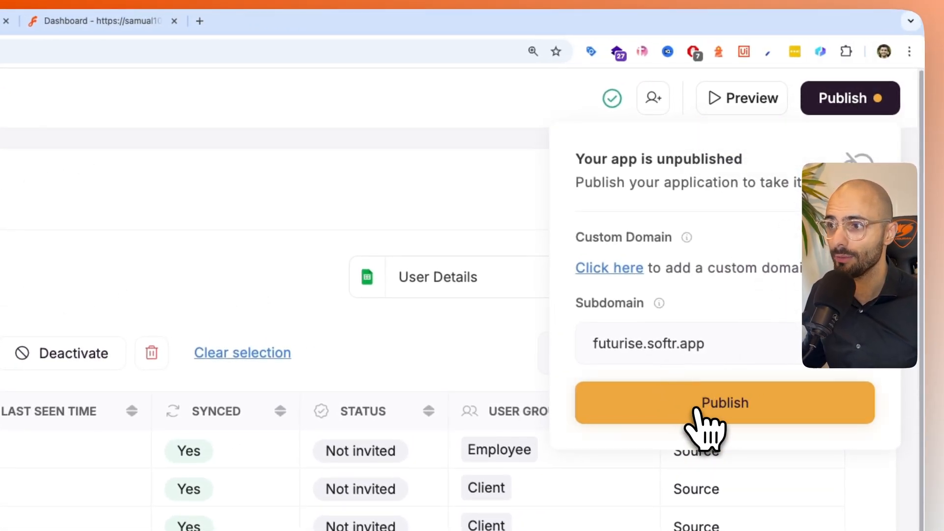
click(705, 427)
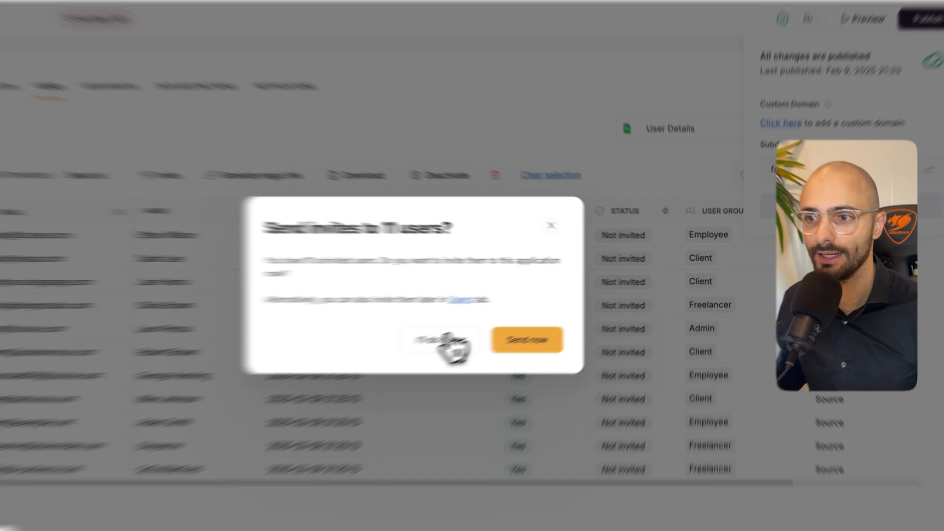
click(493, 325)
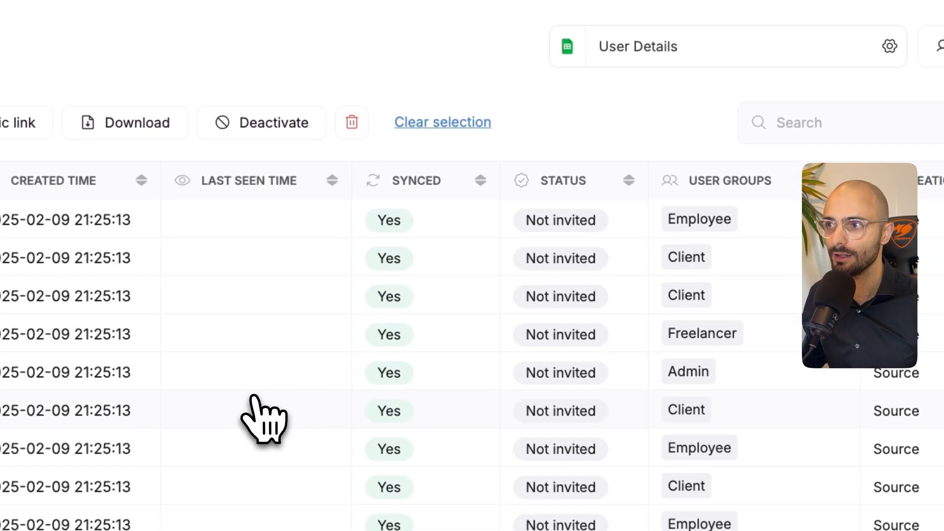
- Send a portal invite to the Admin user only and check the invitation email's subject
click(178, 390)
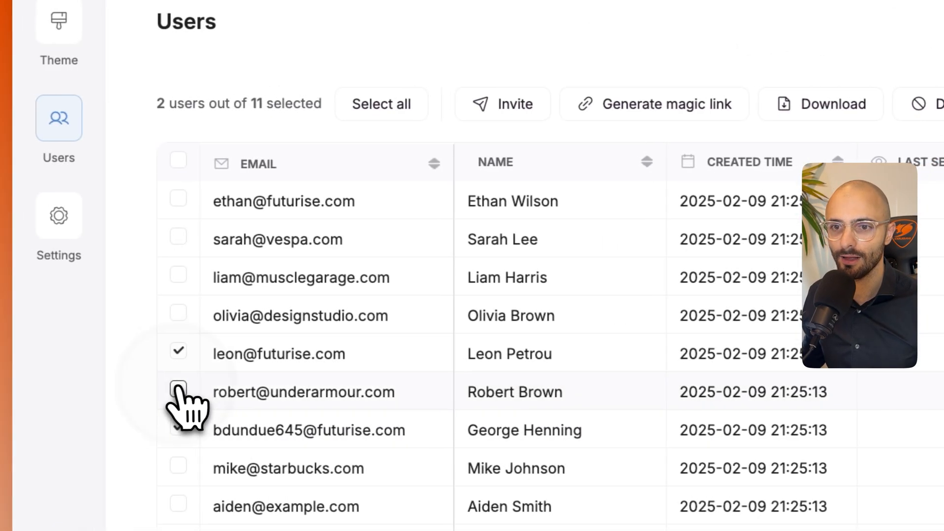
click(178, 390)
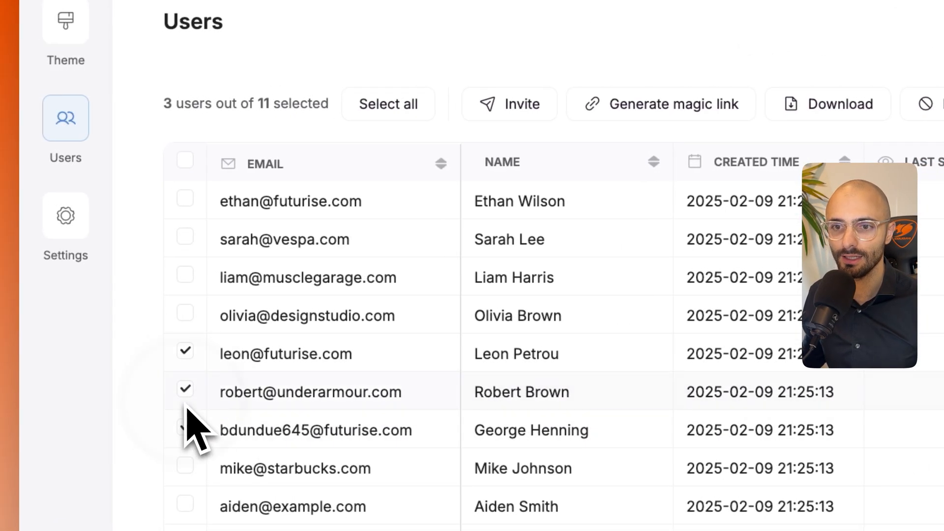
click(186, 391)
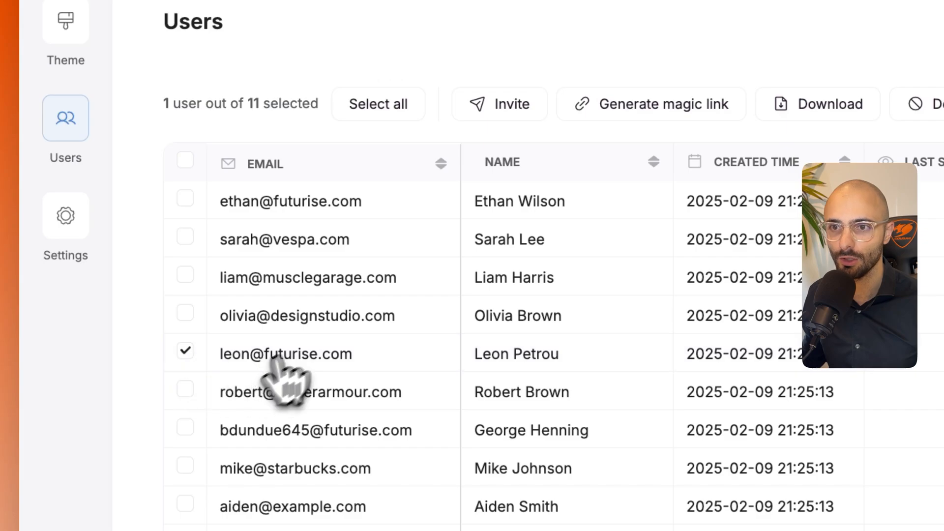
click(507, 118)
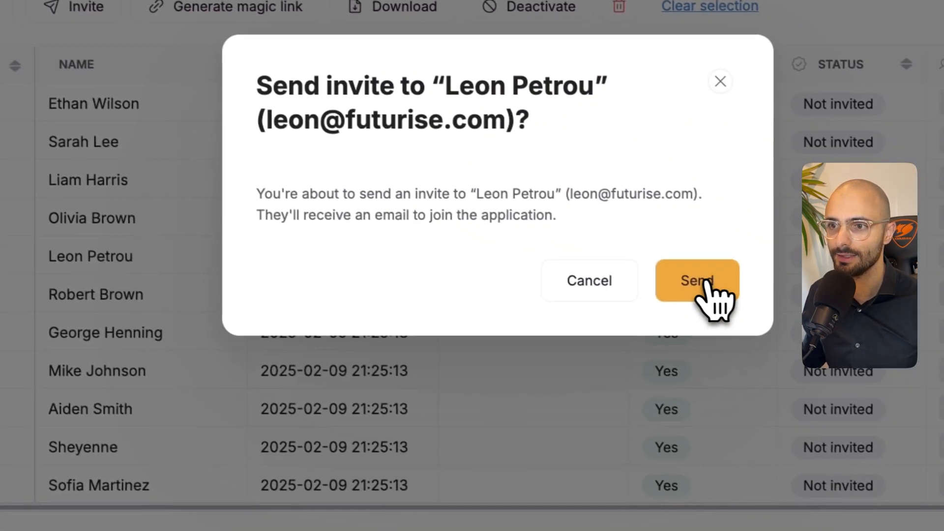
click(708, 295)
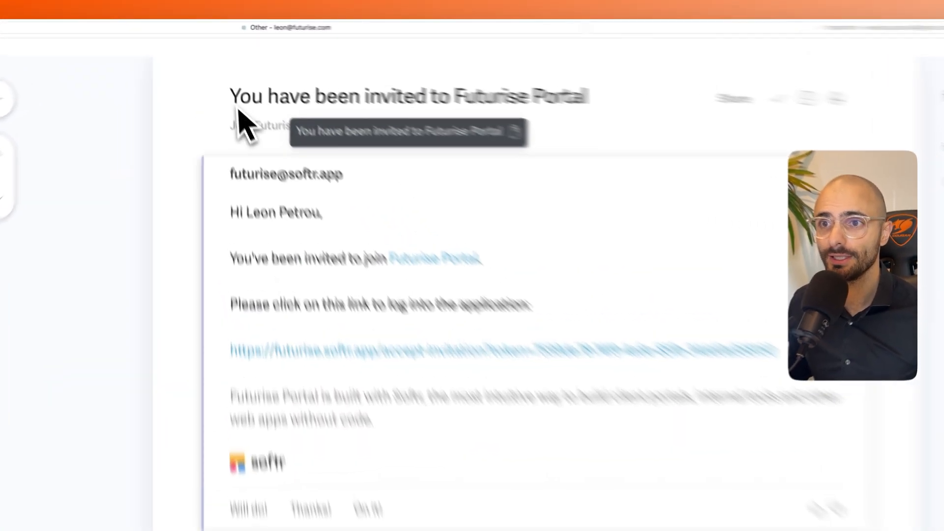
drag(219, 74, 538, 76)
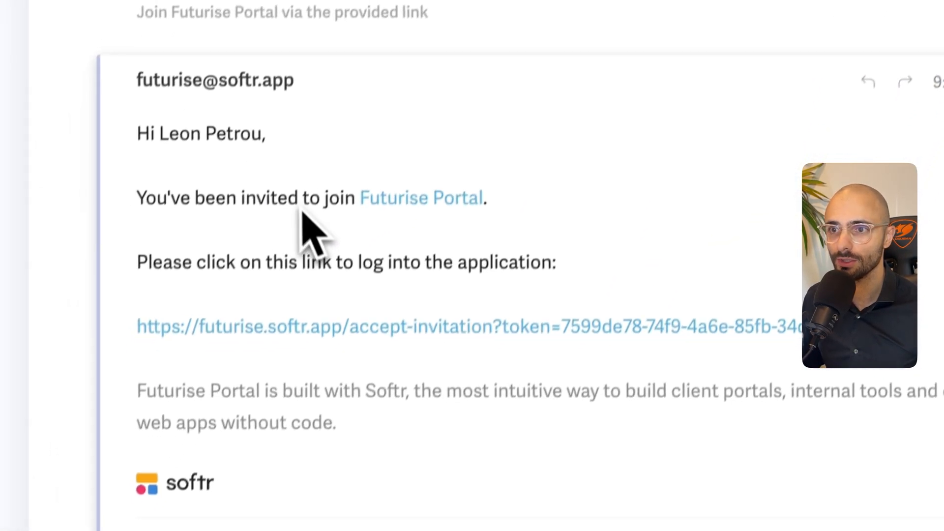
- Follow the portal invitation link to view its new-password form, then close that page and return to Softr Studio
click(370, 305)
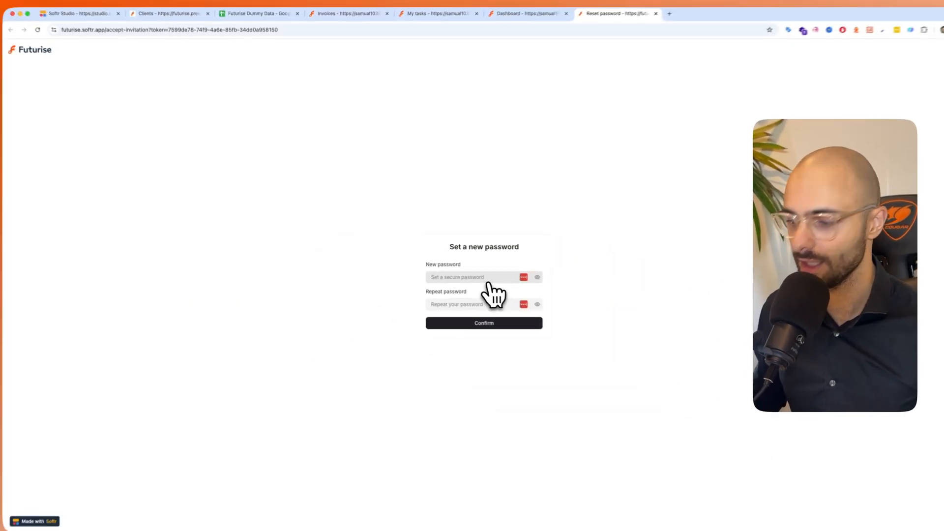
key(super+plus)
key(super+plus)
key(super+plus)
key(super+plus)
key(super+plus)
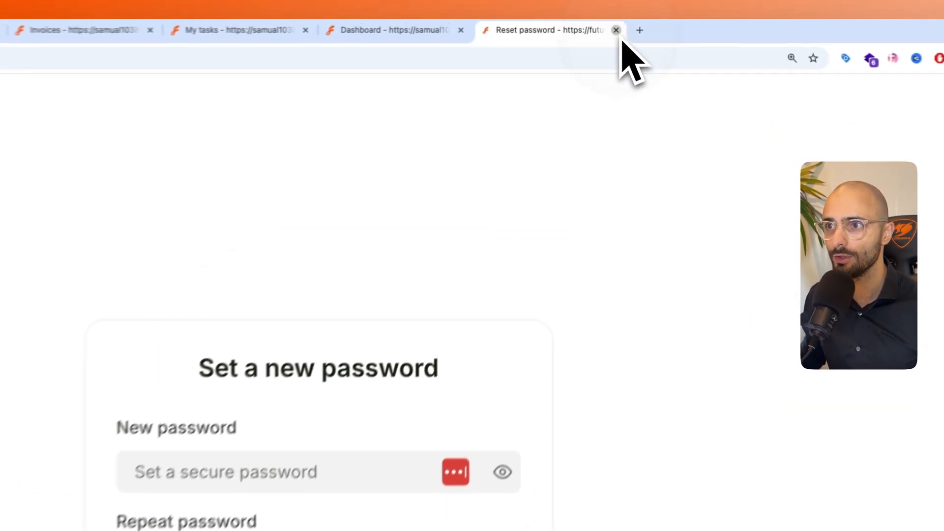
click(633, 25)
click(148, 34)
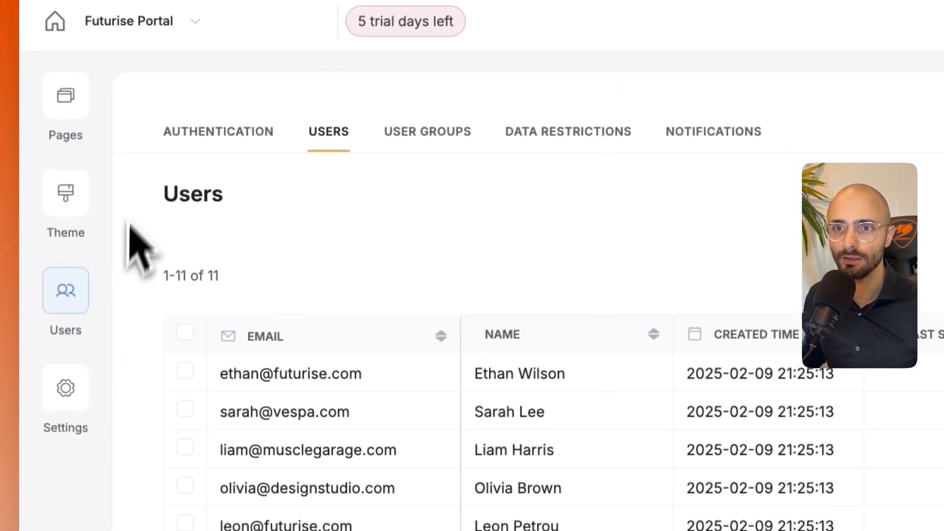
- Open the Dashboard page for editing and show the settings of its welcome item details block
click(66, 114)
scroll(228, 394, down, 5)
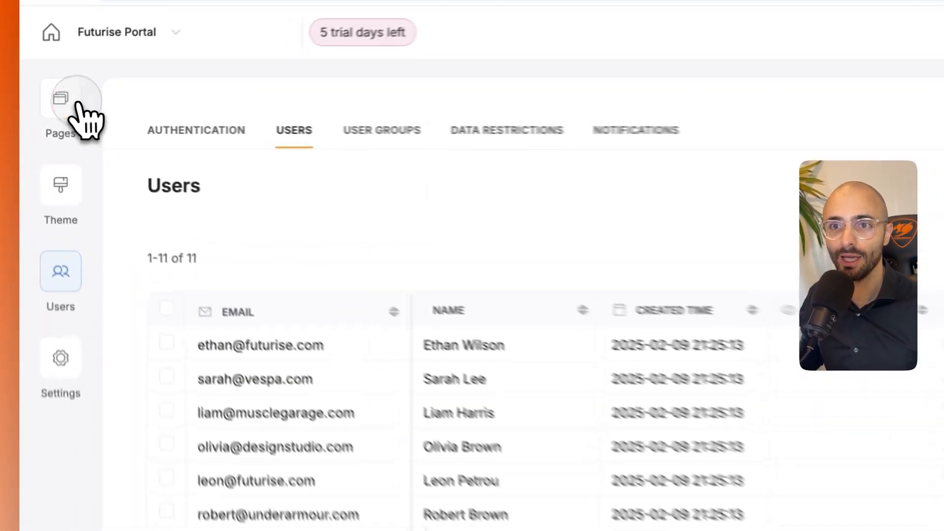
click(52, 108)
click(205, 275)
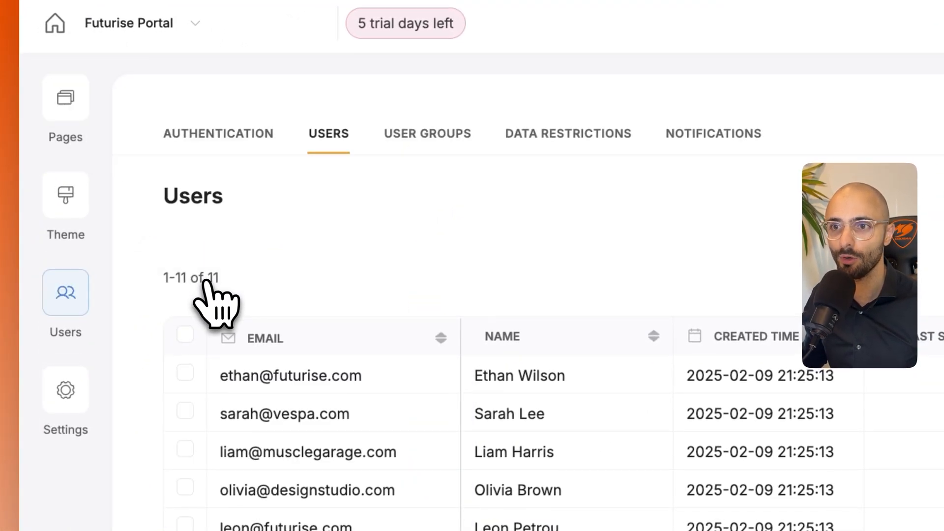
click(74, 124)
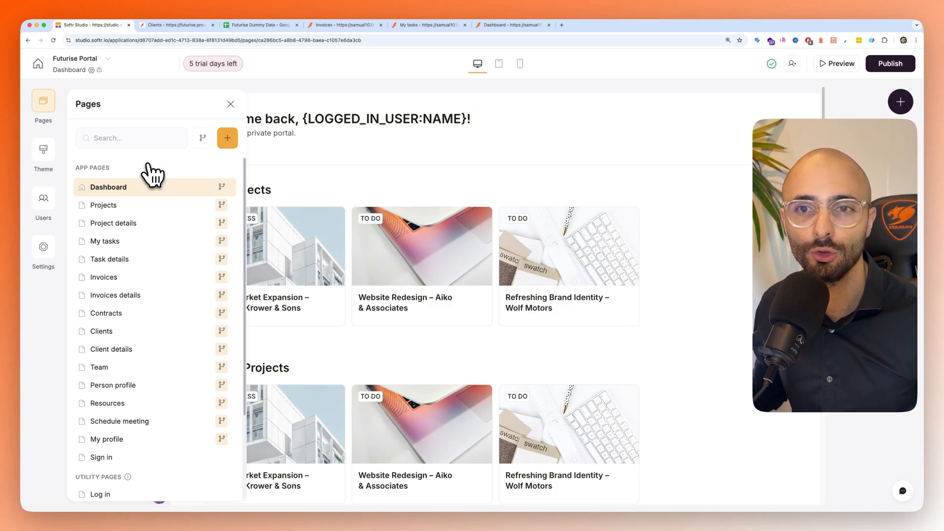
click(172, 189)
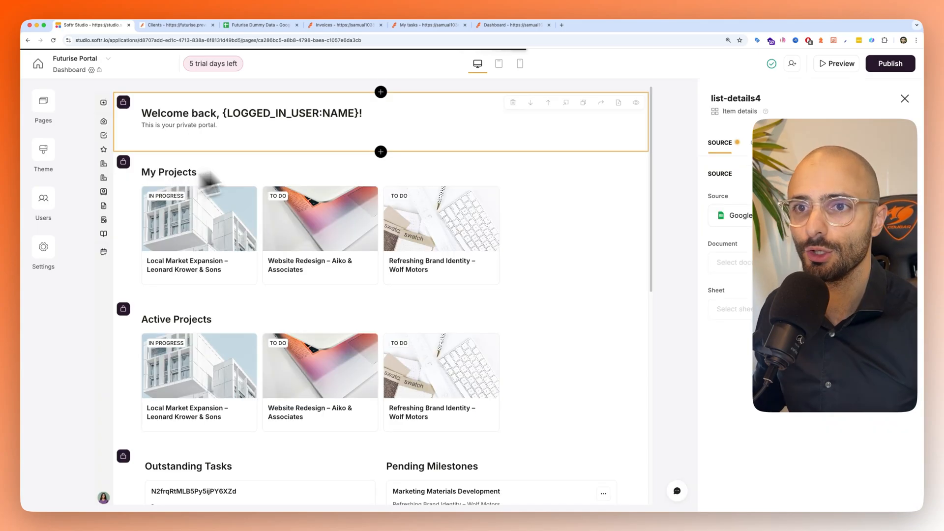
- Hide the Dashboard blocks below the welcome header, including My Projects, Active Projects, Outstanding Tasks and Pending Milestones
scroll(335, 234, down, 5)
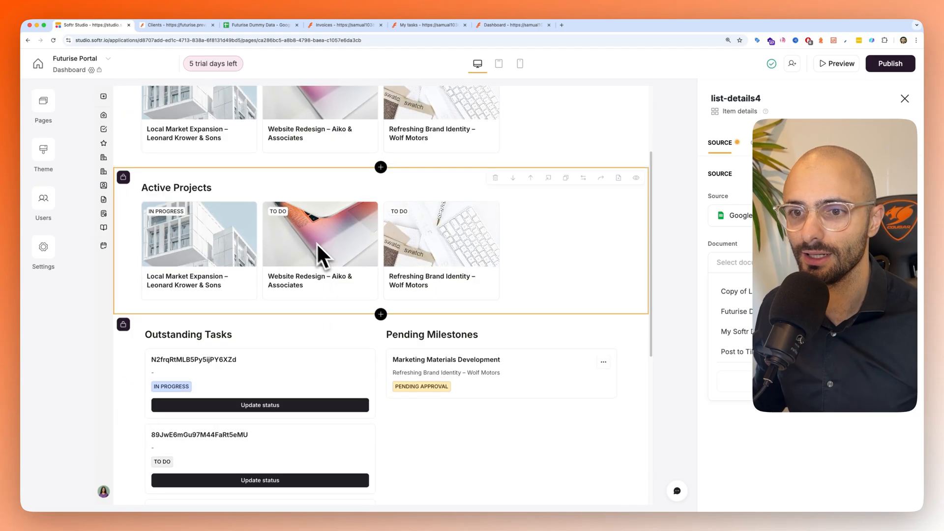
scroll(295, 226, up, 5)
scroll(187, 246, down, 5)
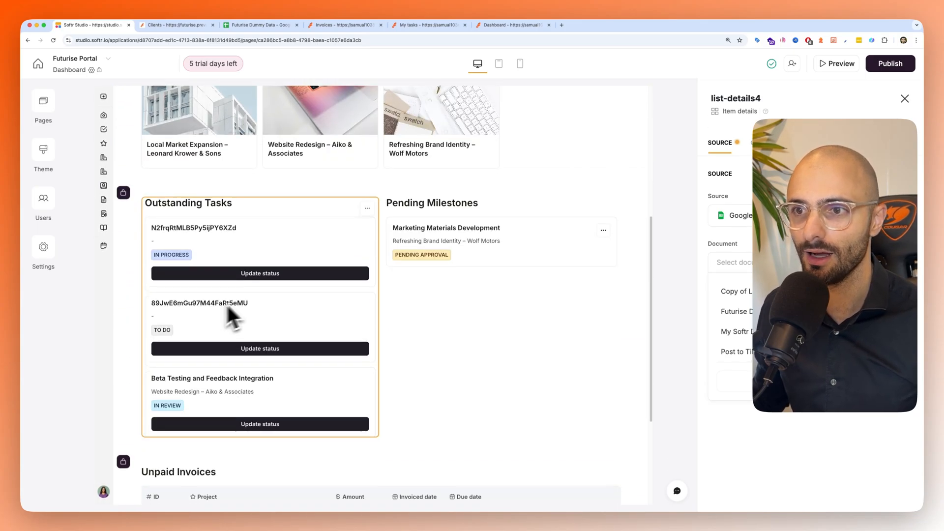
scroll(340, 354, down, 2)
scroll(320, 400, down, 2)
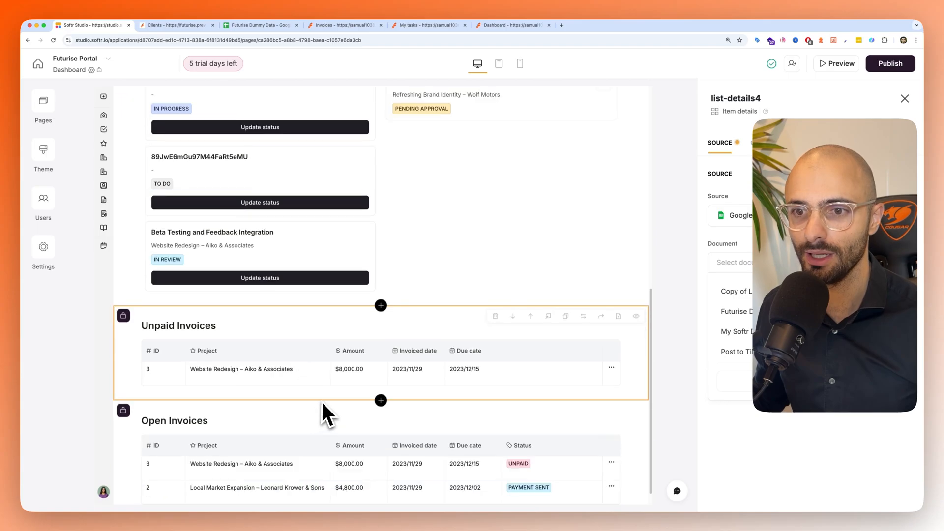
scroll(414, 333, up, 10)
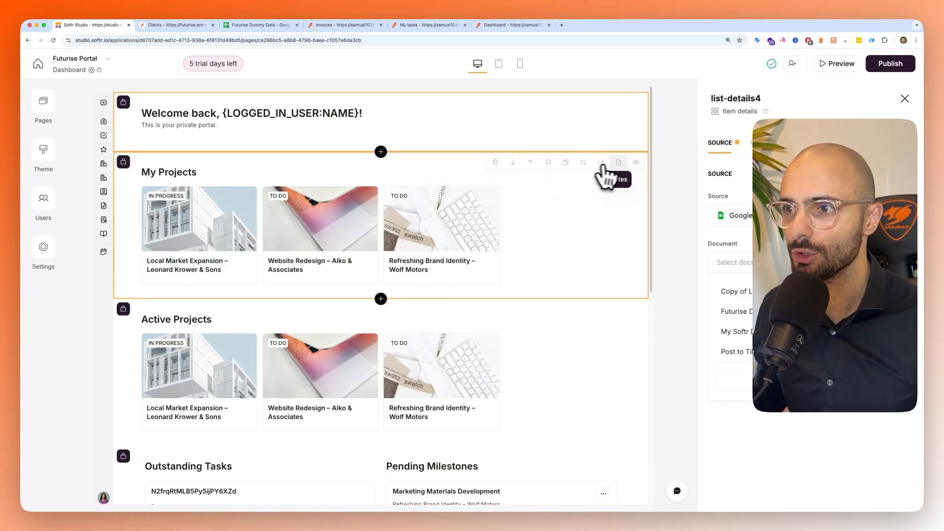
click(635, 163)
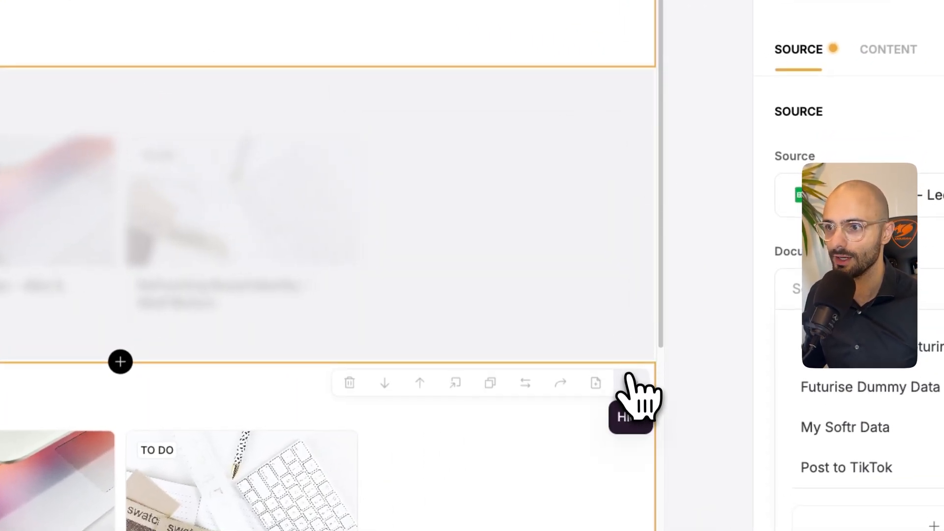
click(634, 309)
scroll(384, 428, down, 4)
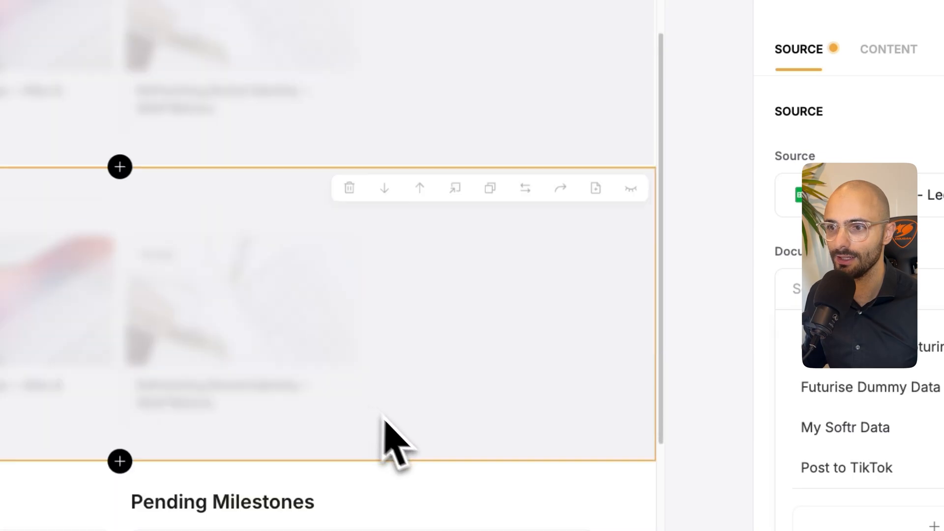
click(664, 346)
scroll(649, 378, down, 10)
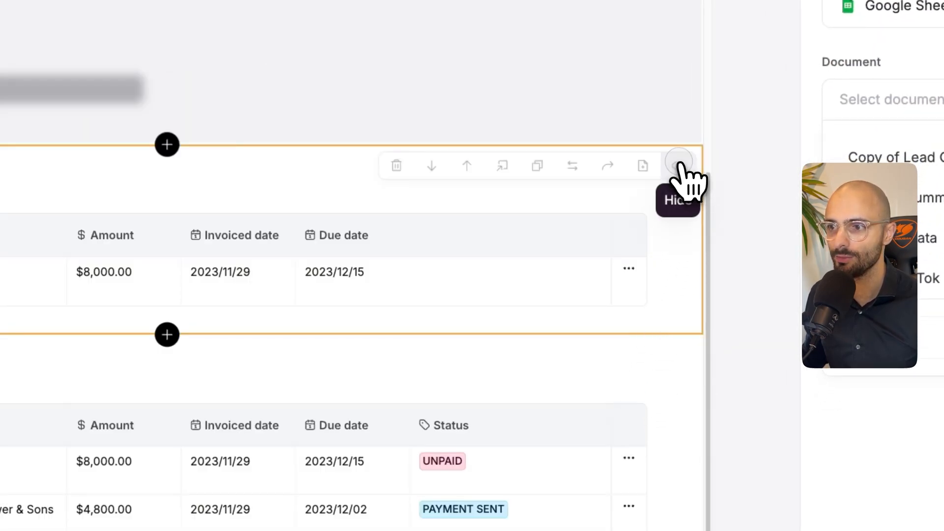
click(679, 163)
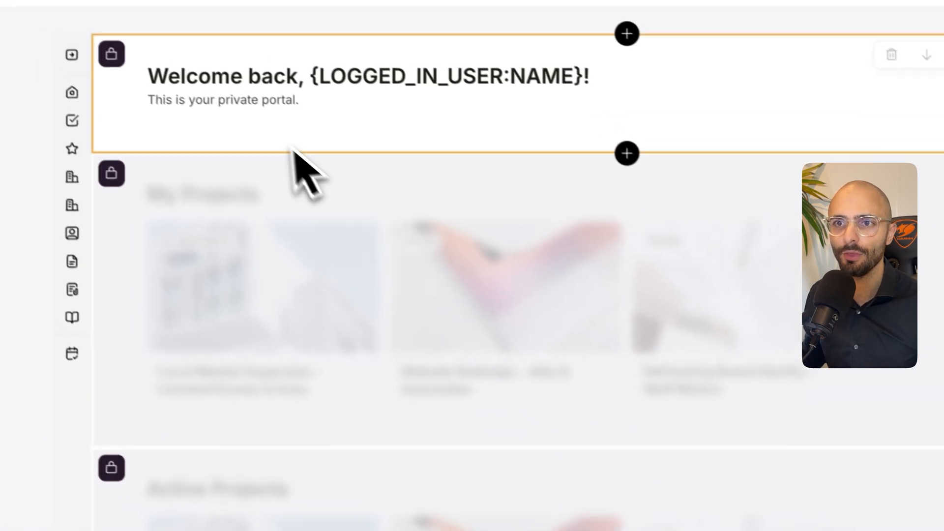
click(387, 187)
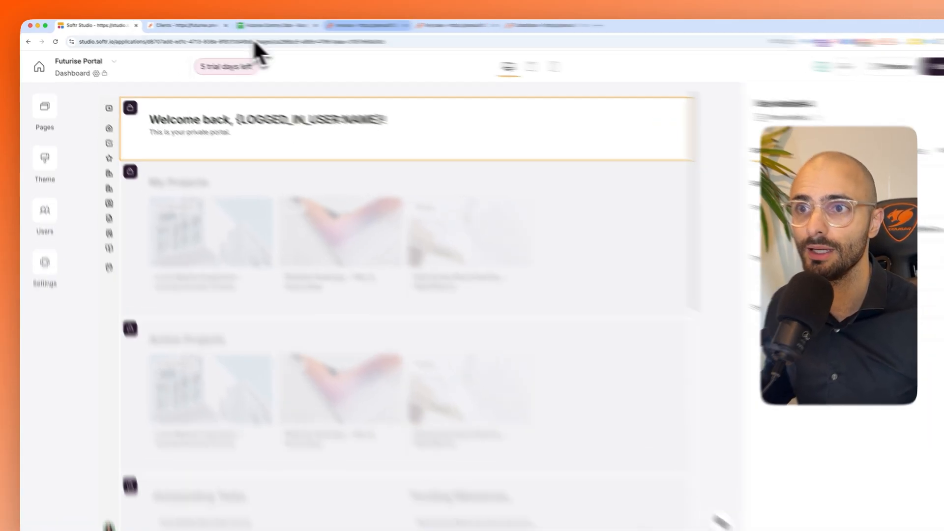
- Examine the welcome heading on the finished portal's Dashboard preview as the software developer user and return to Softr Studio
click(366, 25)
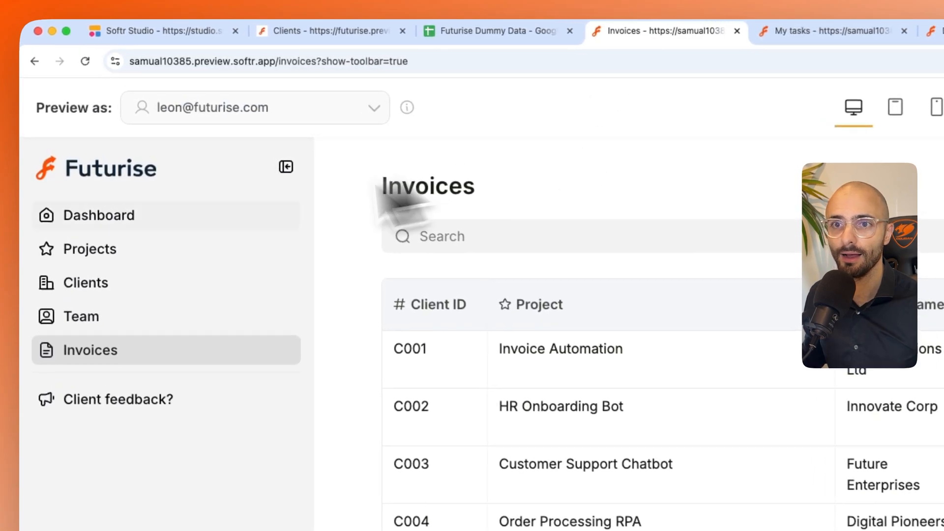
click(76, 124)
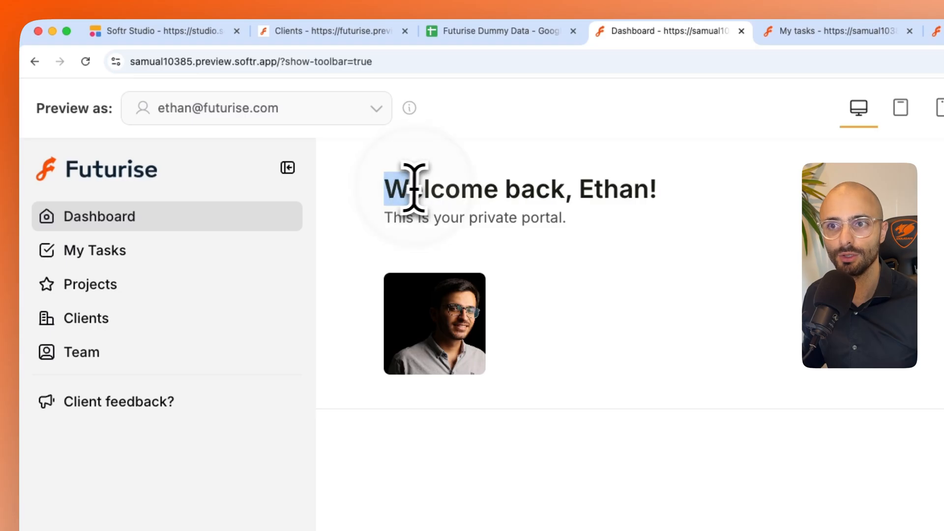
drag(413, 189, 706, 204)
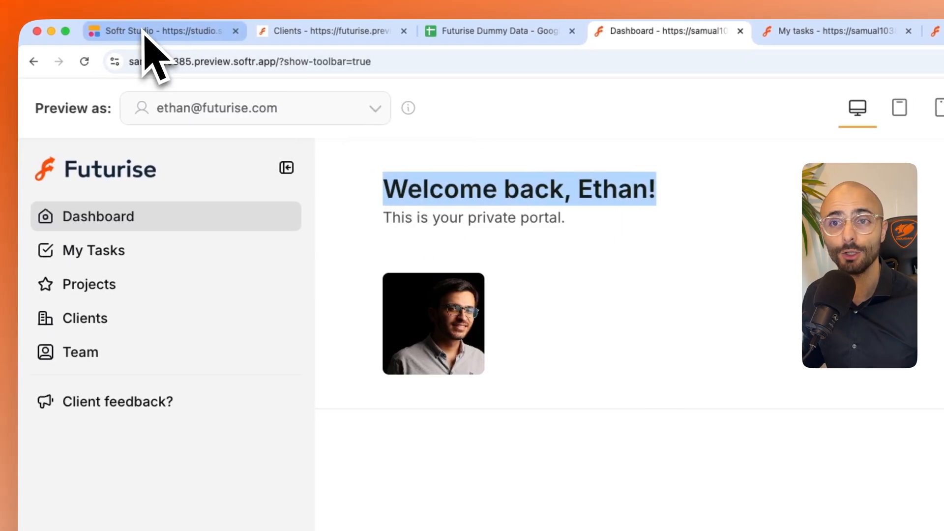
click(143, 33)
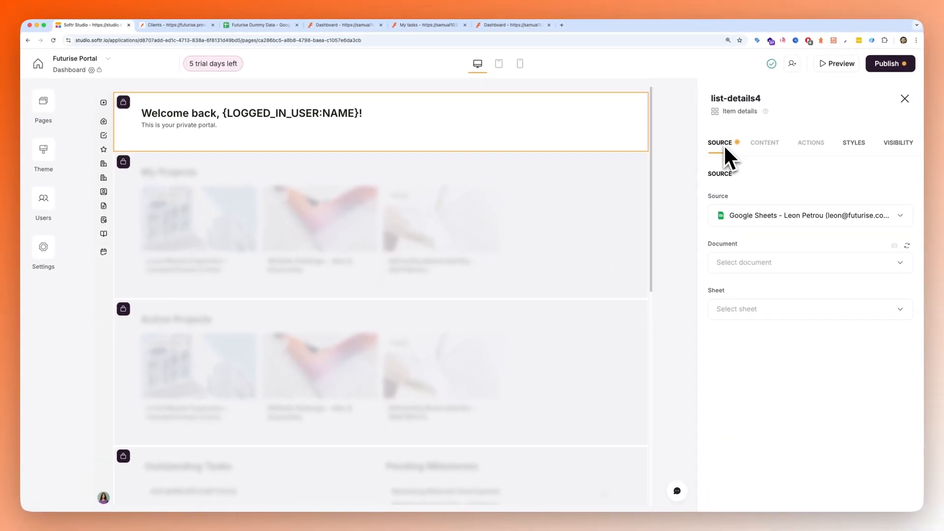
- Review the welcome block's connected Google Sheets sources and the other available data sources without adding one
click(736, 216)
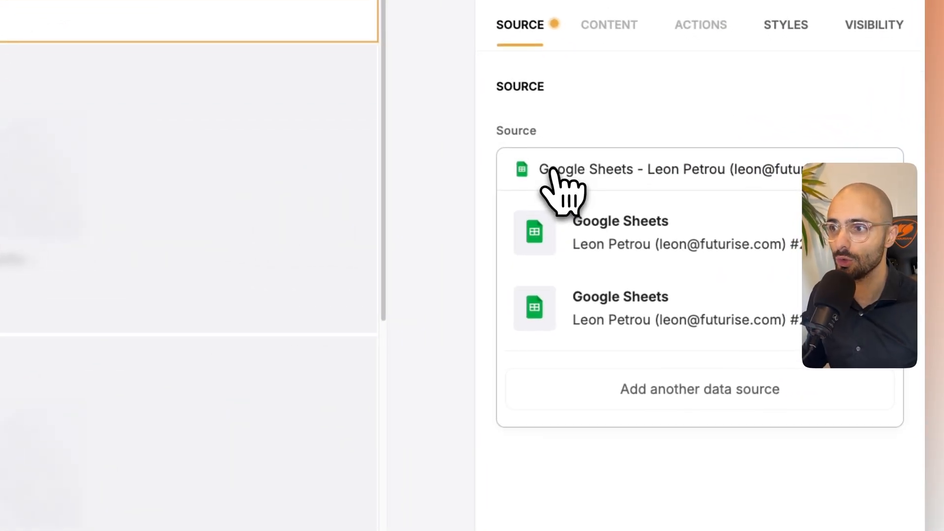
click(656, 219)
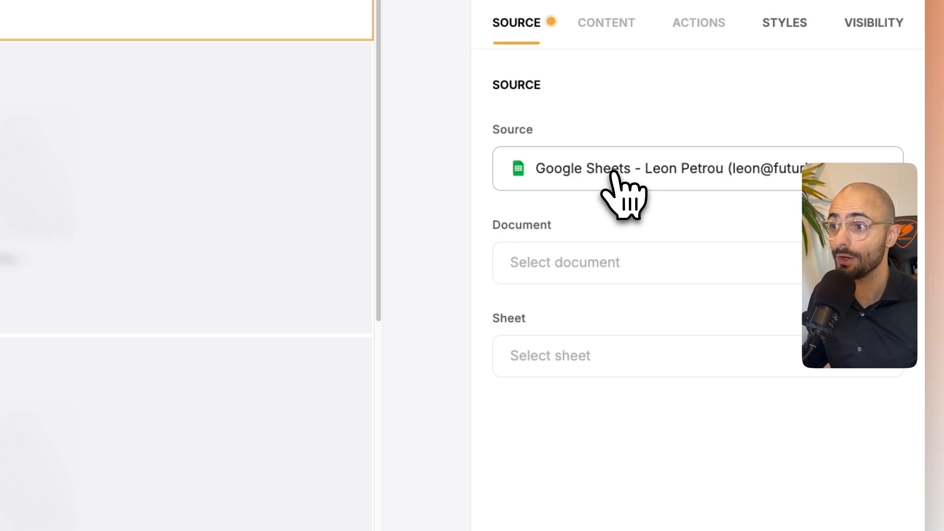
click(615, 193)
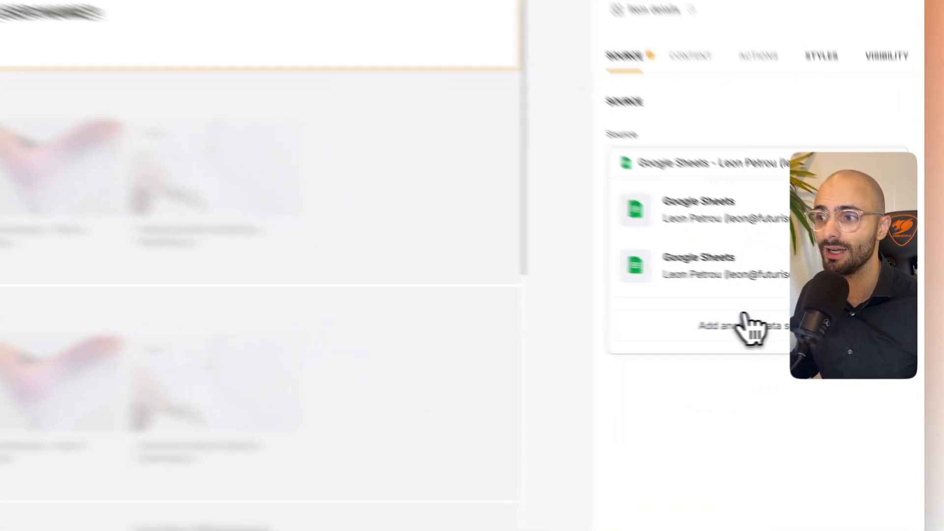
click(802, 324)
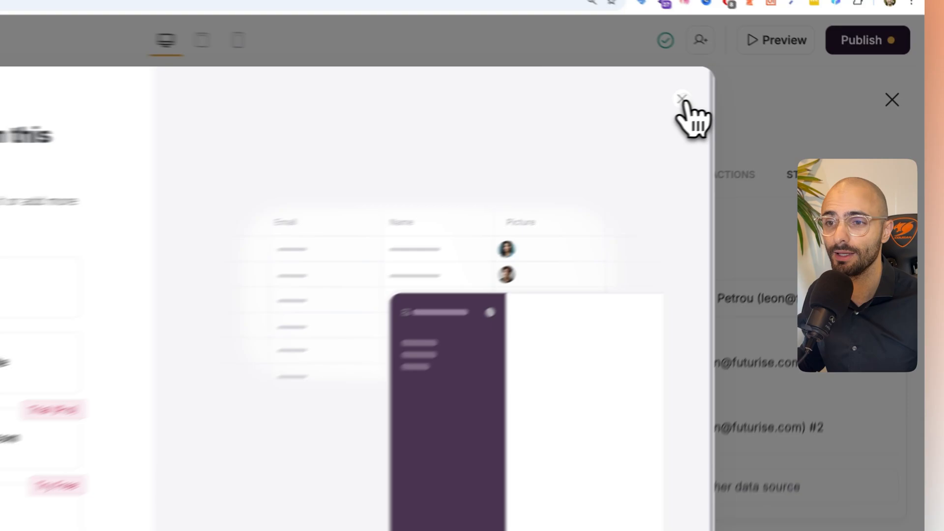
click(781, 98)
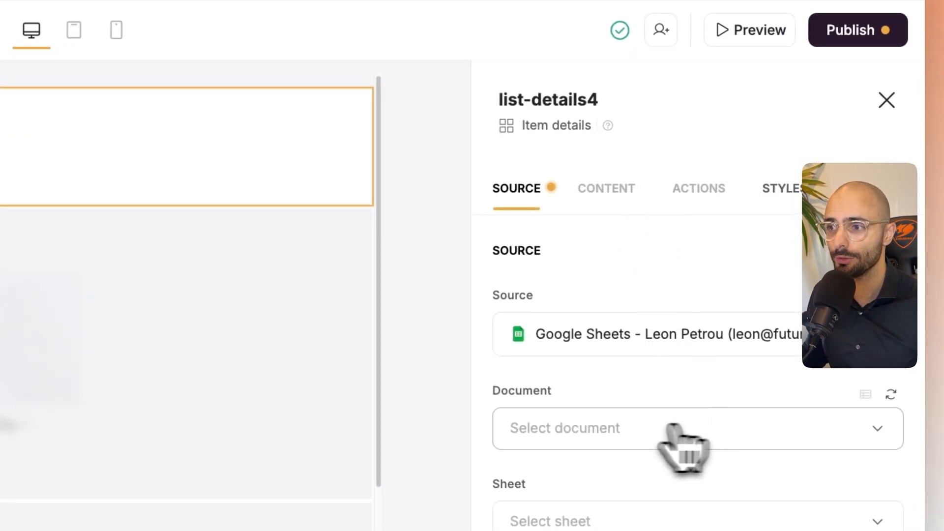
- Connect the welcome block to the User Details sheet of the Futurise Dummy Data document
click(556, 430)
click(578, 223)
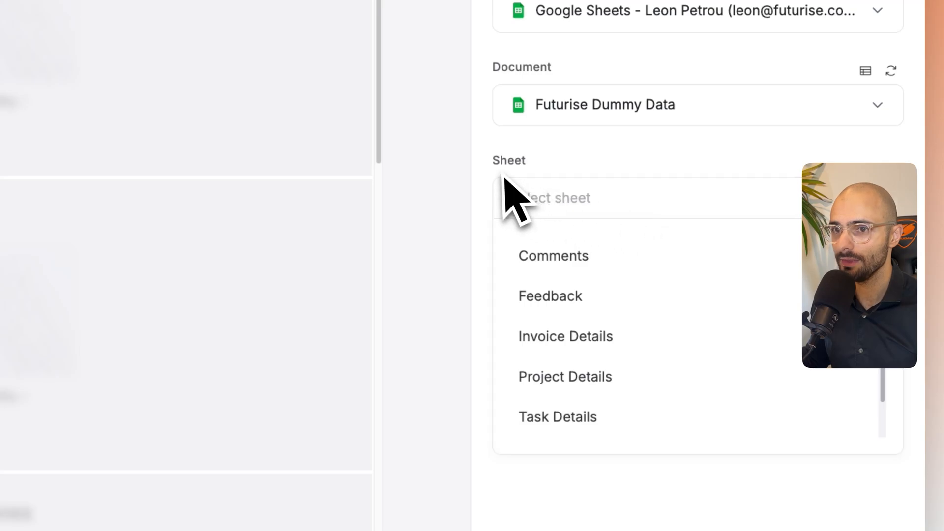
scroll(596, 291, down, 1)
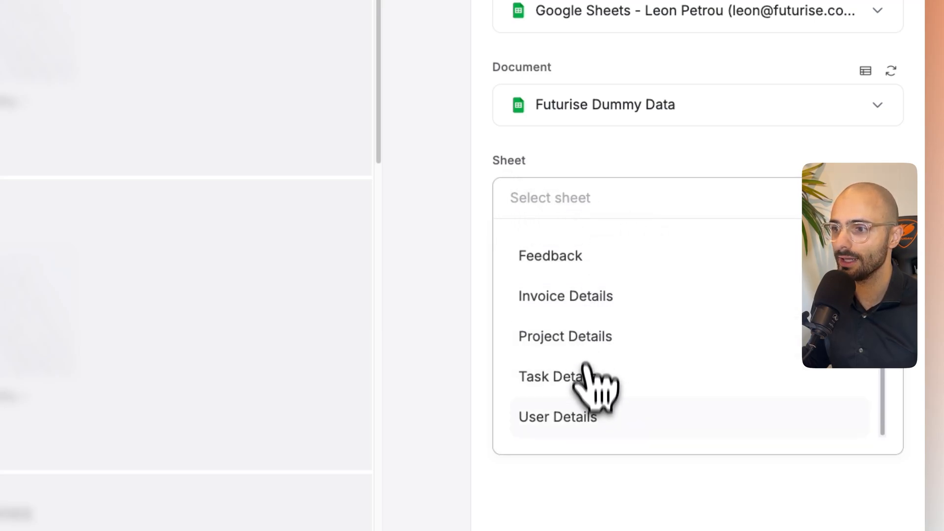
click(579, 417)
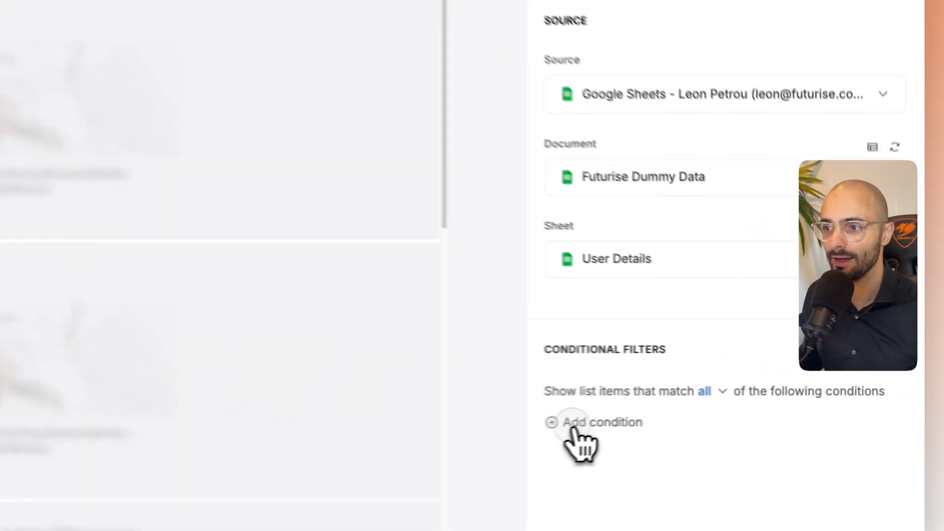
- Add a conditional filter on the Person ID field and check that column in the Futurise Dummy Data spreadsheet
click(724, 402)
scroll(541, 428, down, 2)
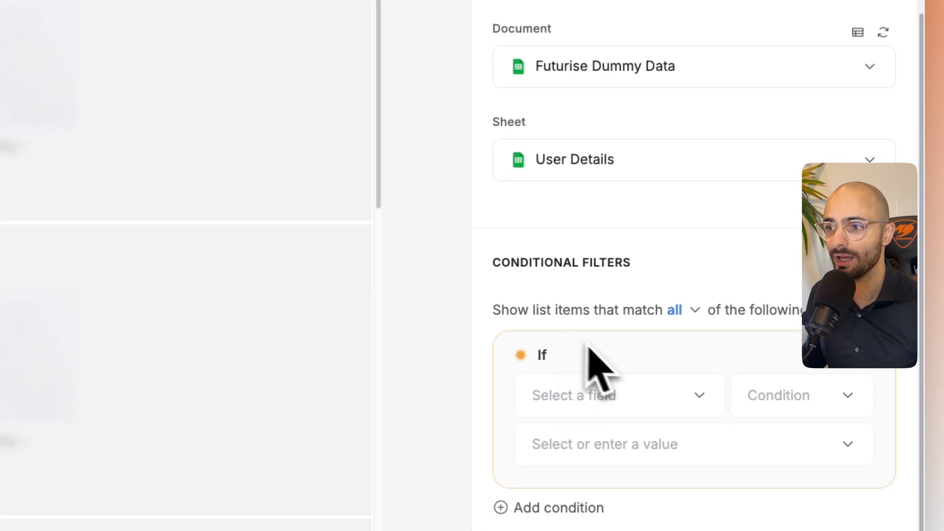
click(609, 399)
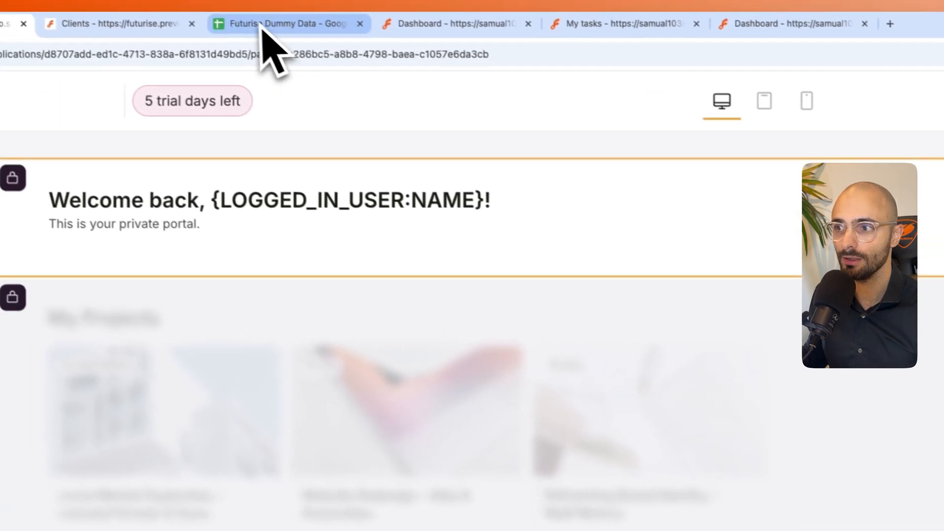
click(265, 31)
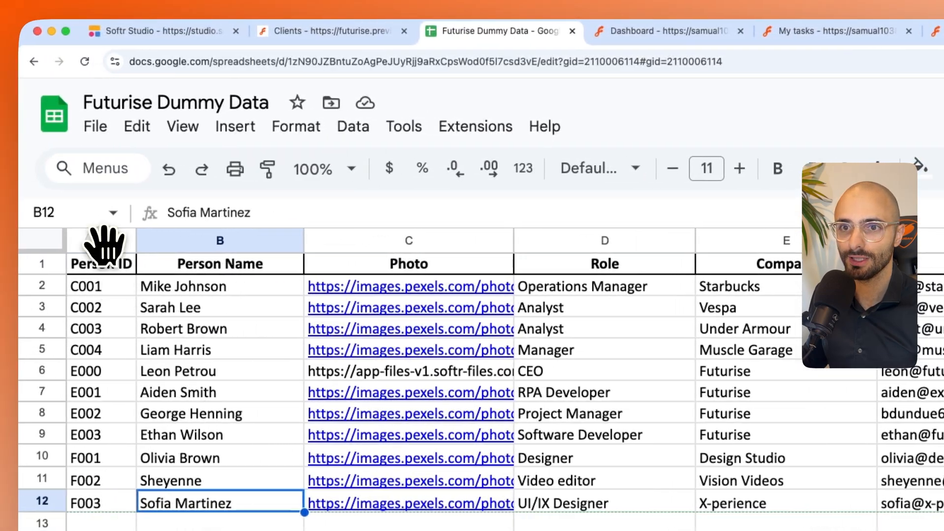
click(20, 241)
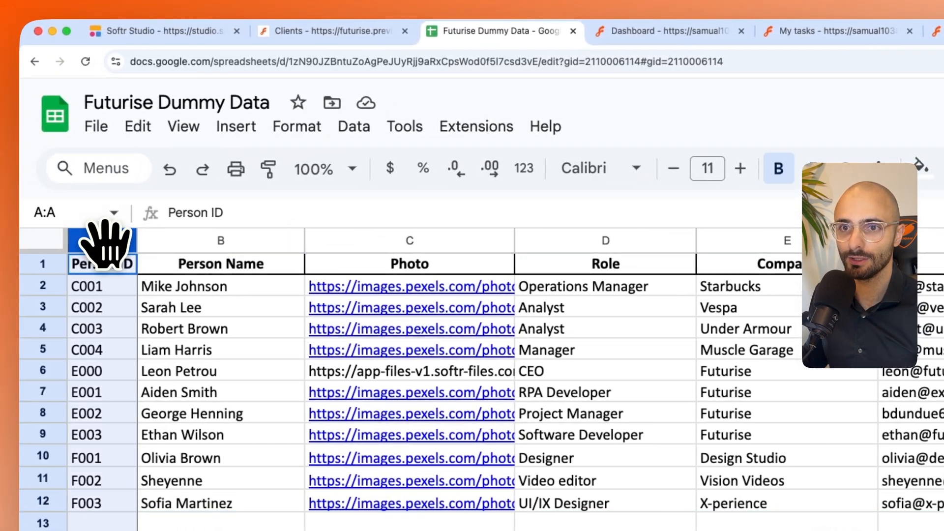
click(187, 31)
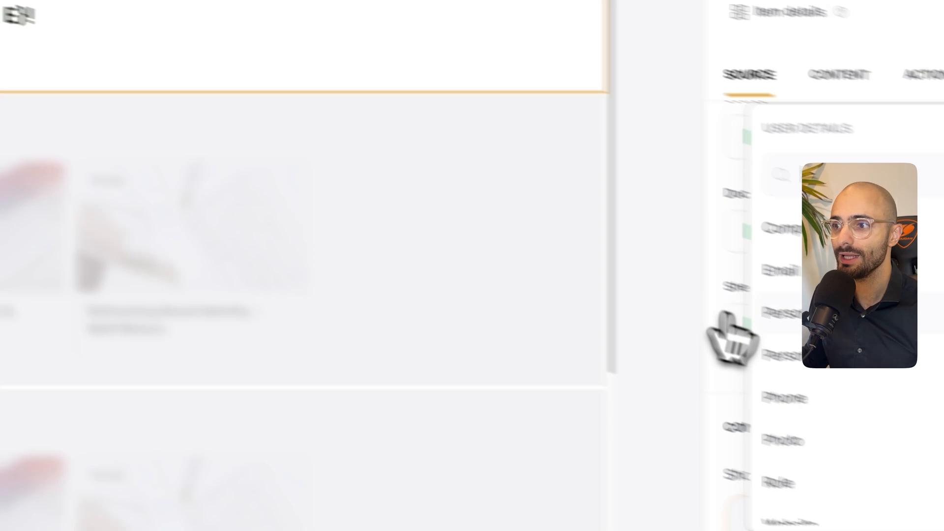
- Review the comparison operators for the Person ID filter condition and keep it set to Is
click(787, 312)
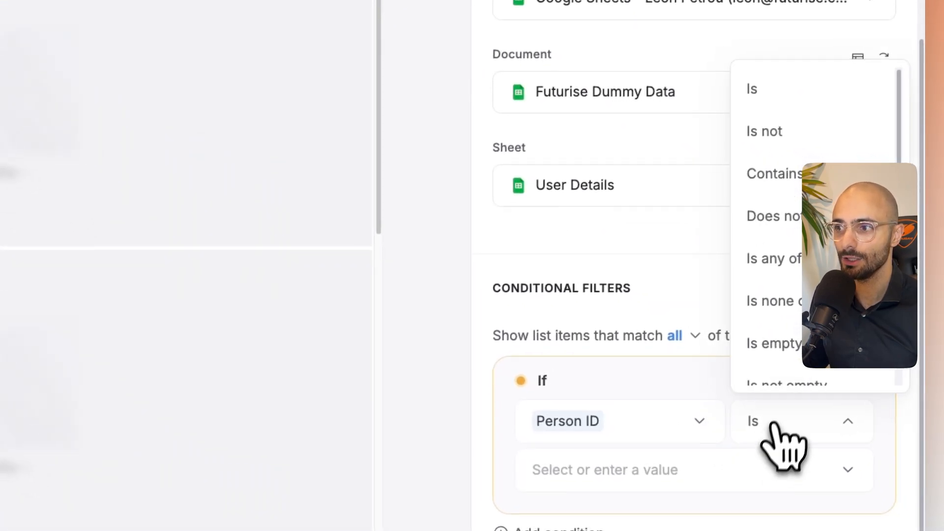
scroll(786, 204, down, 2)
scroll(788, 209, up, 2)
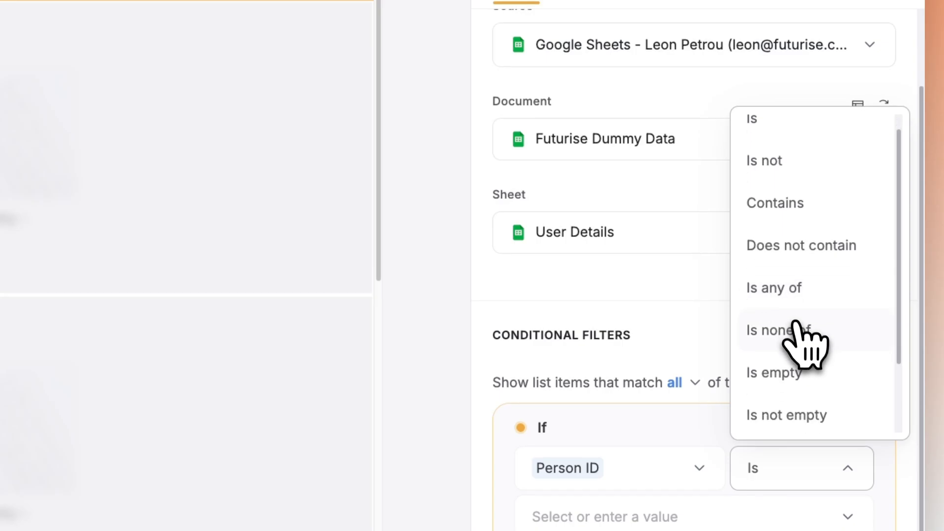
scroll(797, 354, down, 2)
scroll(787, 387, up, 4)
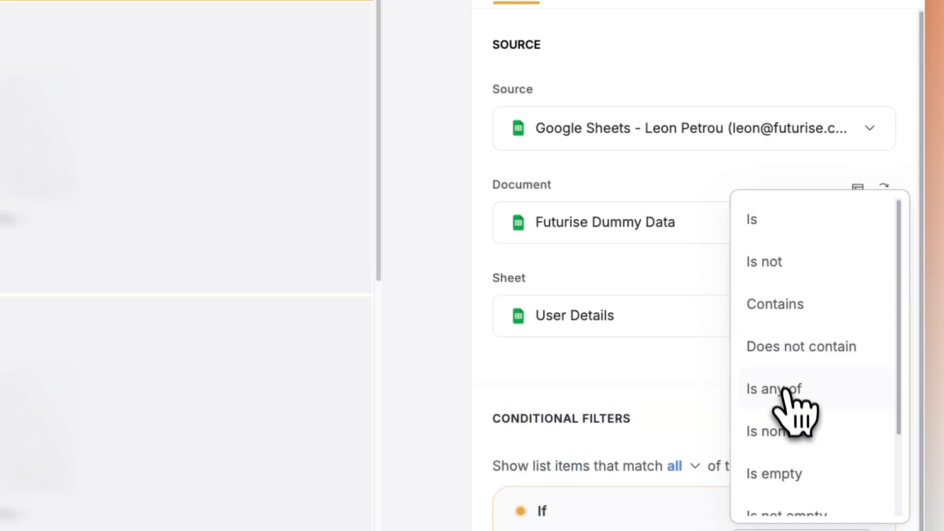
click(764, 231)
scroll(775, 337, down, 2)
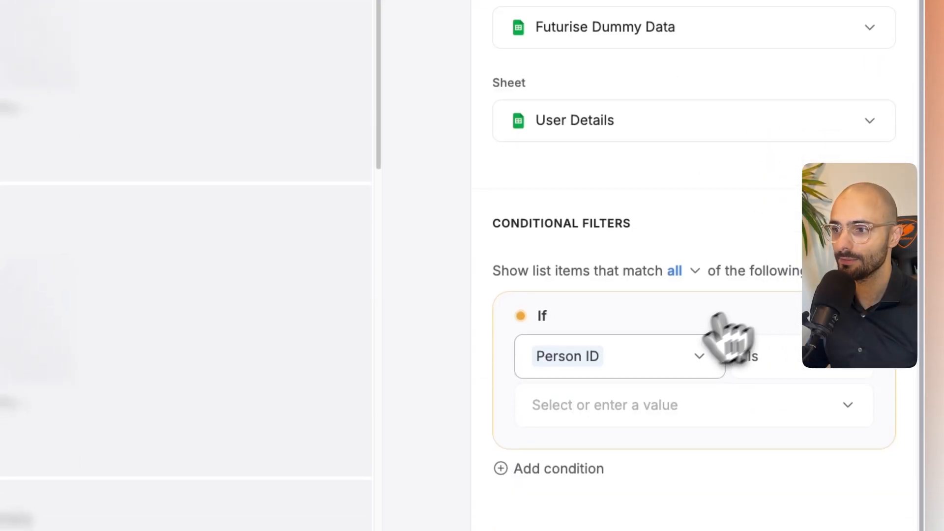
- Set the Person ID condition's comparison value to the logged-in user's Person ID
click(650, 415)
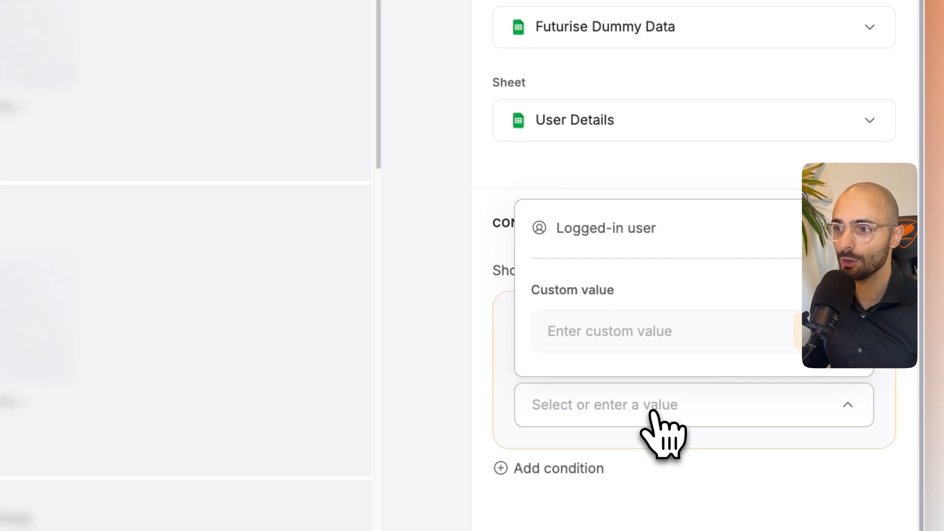
click(635, 235)
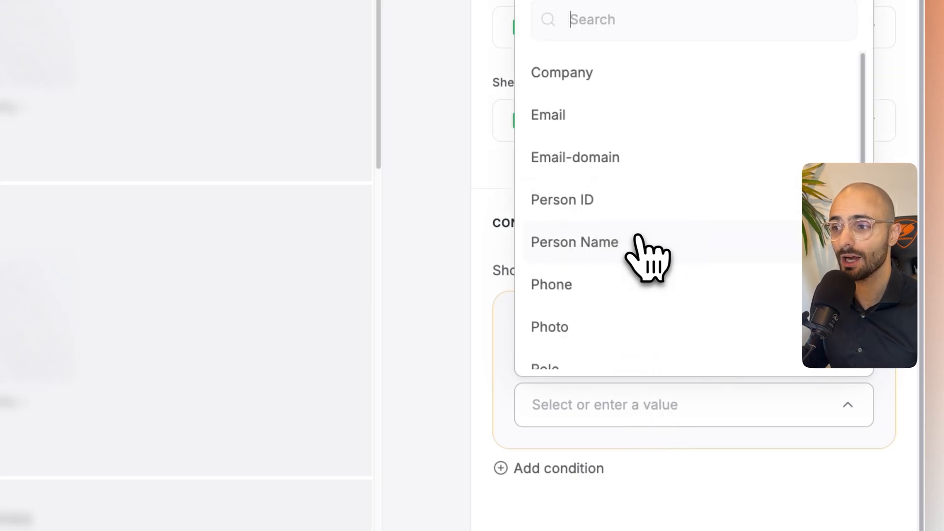
click(591, 206)
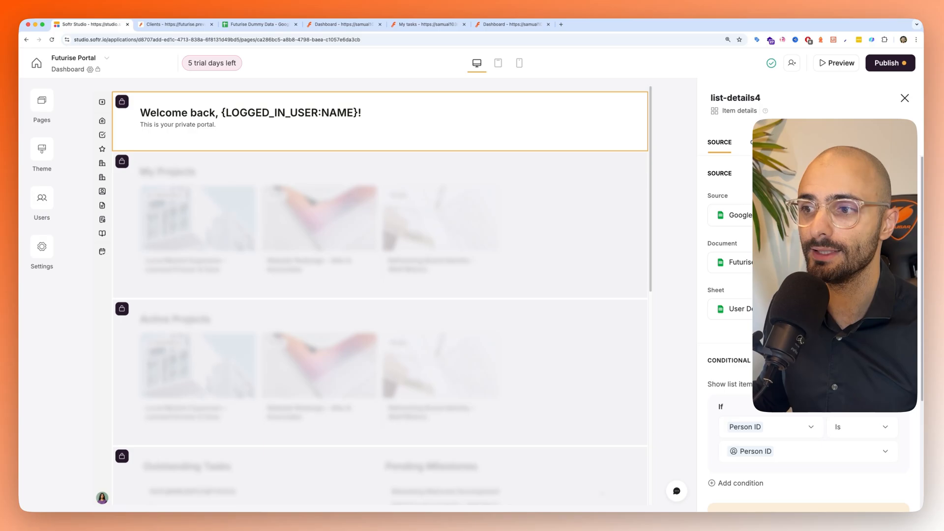
scroll(809, 334, down, 1)
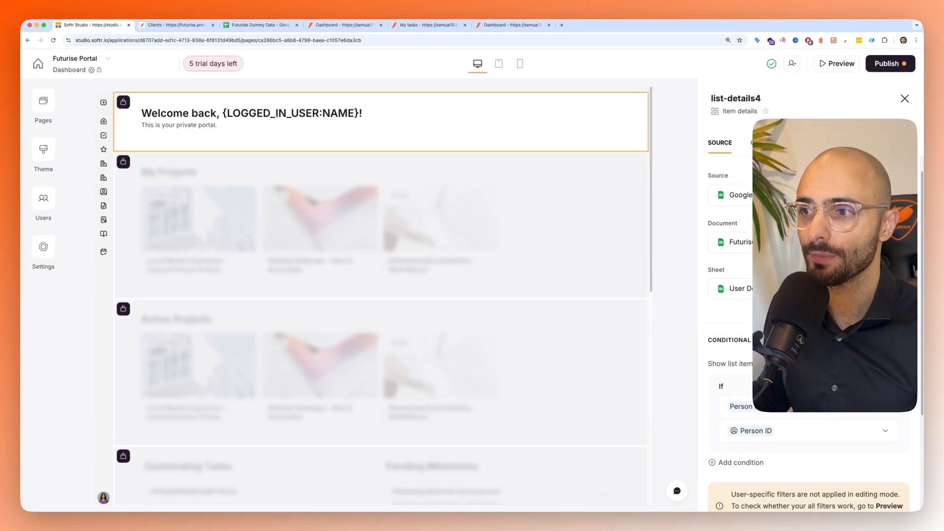
scroll(740, 374, down, 1)
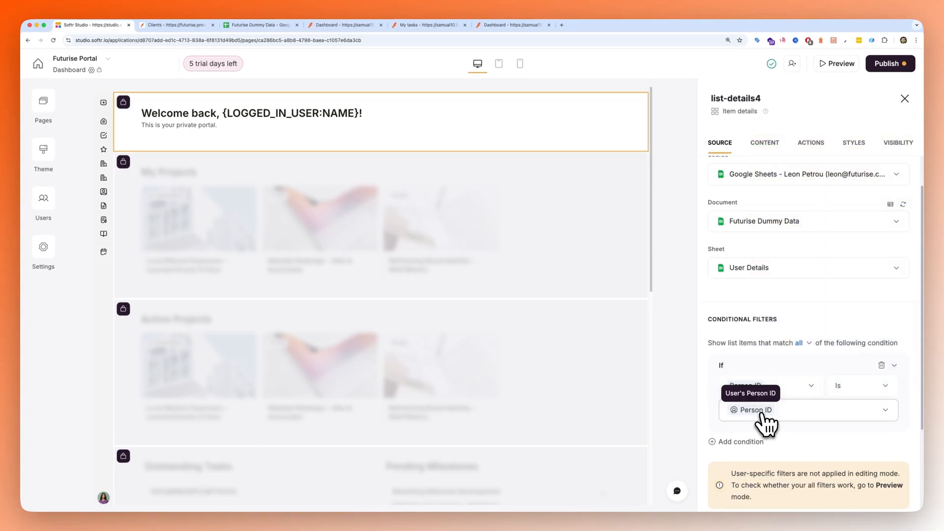
scroll(768, 413, down, 5)
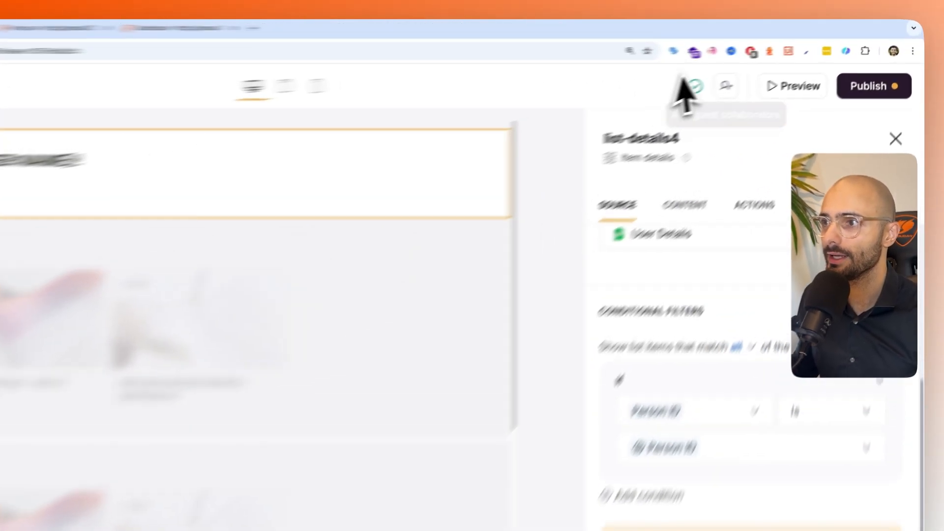
- Preview the portal and check the Dashboard's welcome heading as the Vespa client user and as the Starbucks client user
click(833, 65)
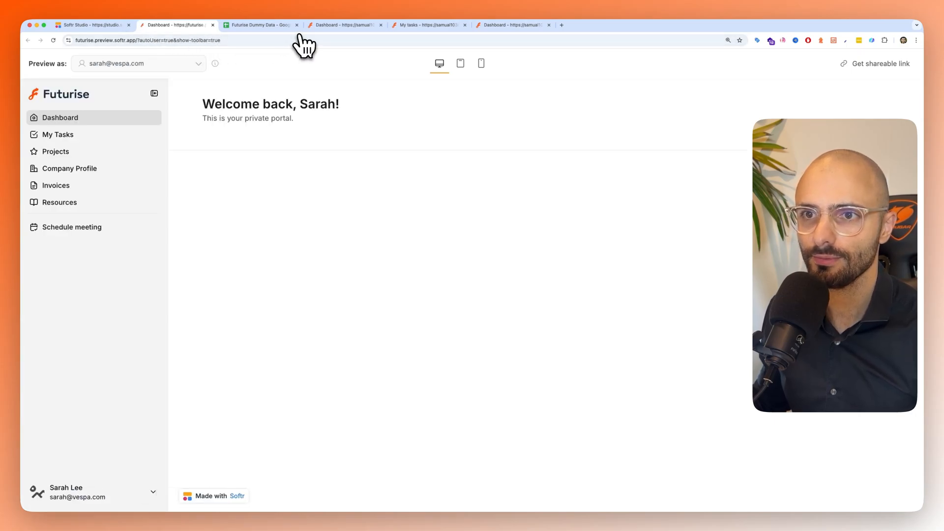
drag(202, 104, 345, 109)
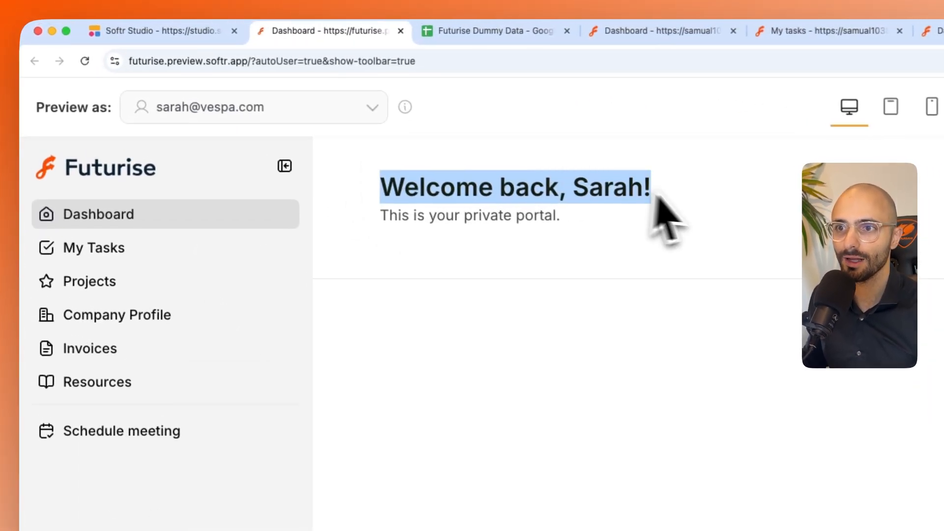
click(184, 109)
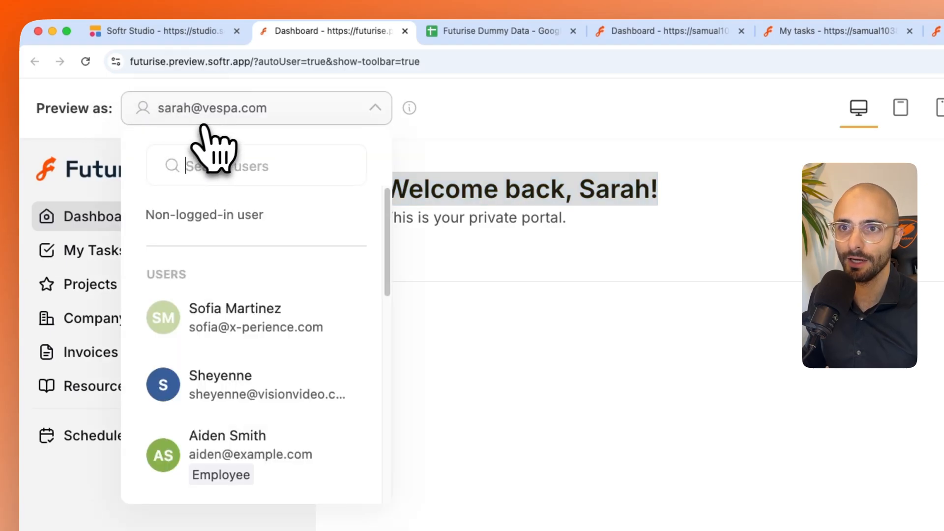
scroll(236, 374, down, 2)
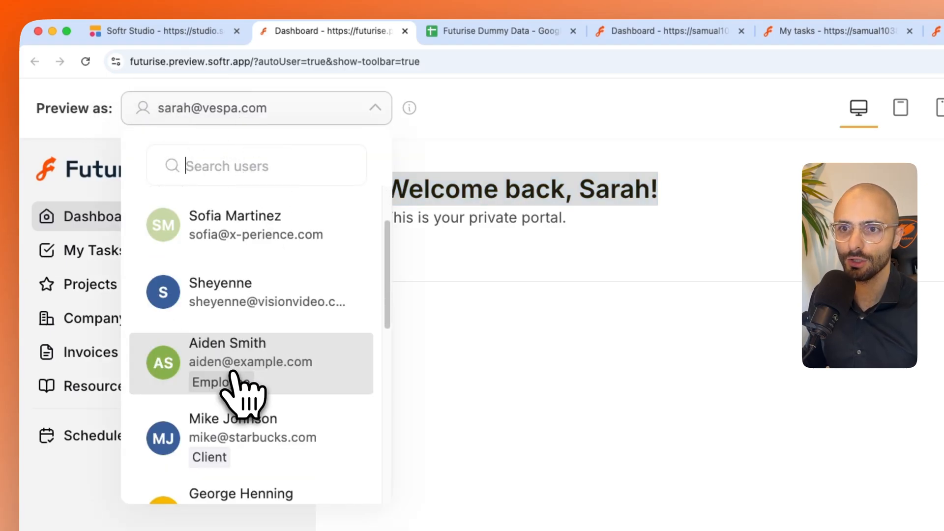
click(211, 430)
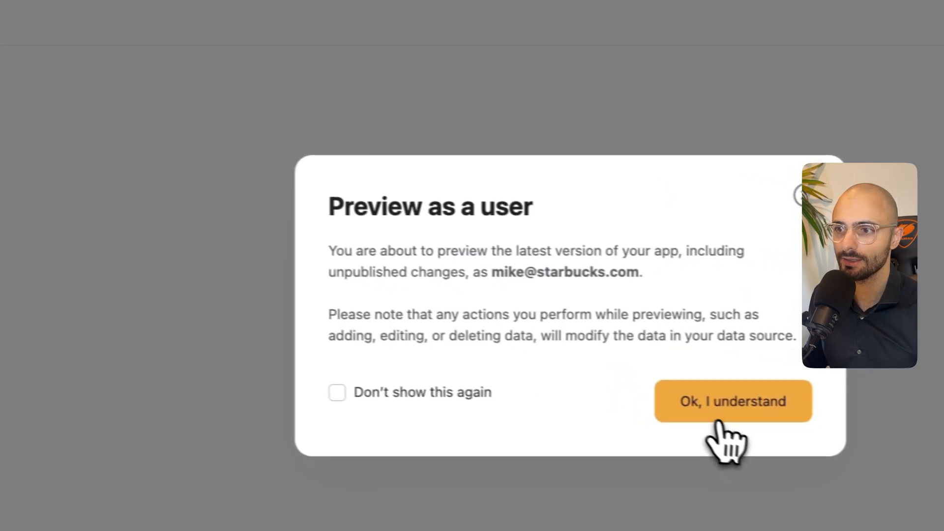
click(719, 426)
drag(298, 104, 358, 116)
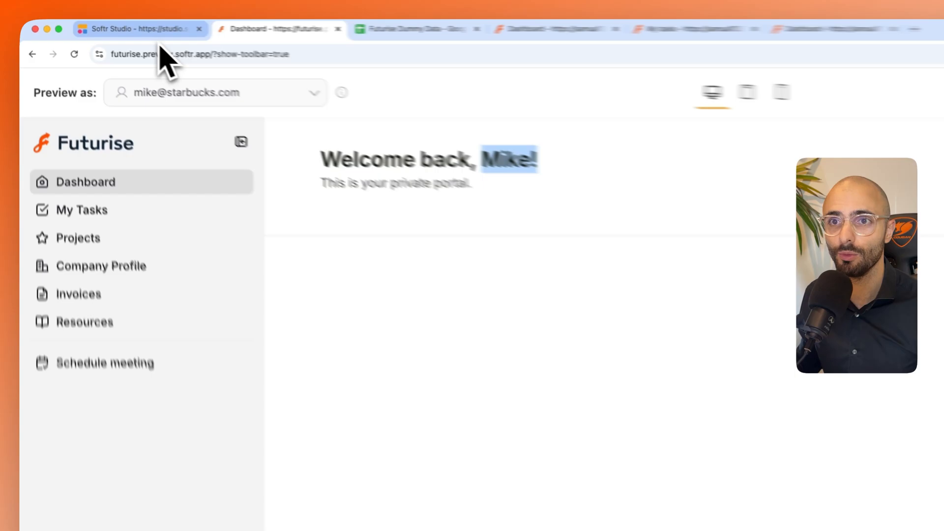
- Enable the welcome block's Top section in Softr Studio and delete its Heading 1, Rich text and Tag fields
click(158, 29)
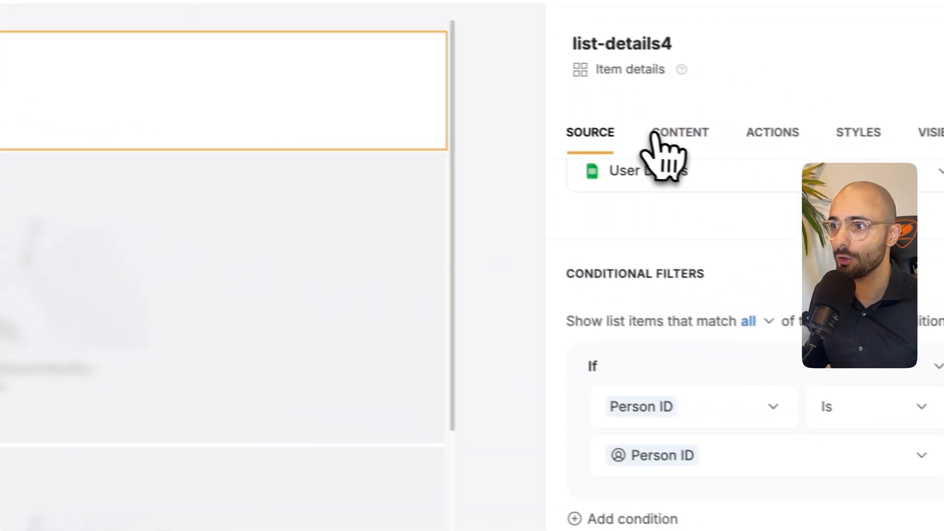
click(638, 129)
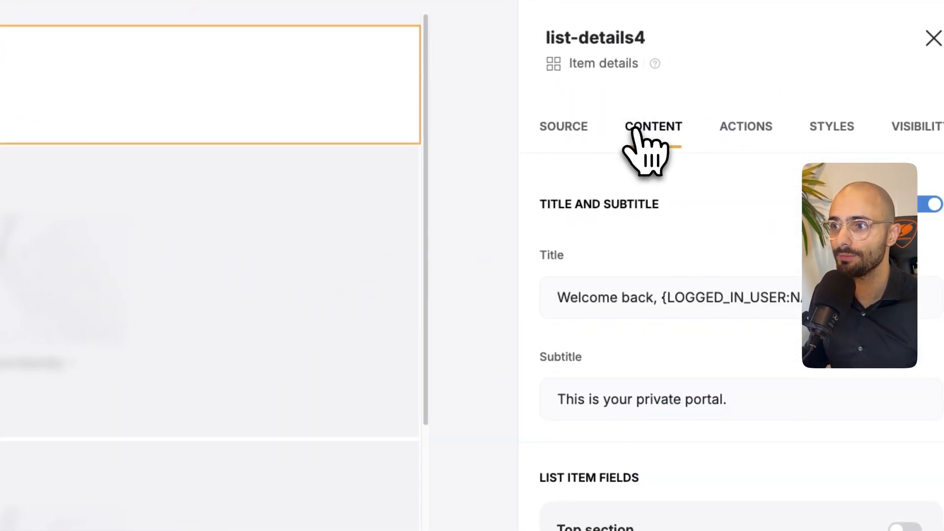
scroll(673, 344, down, 2)
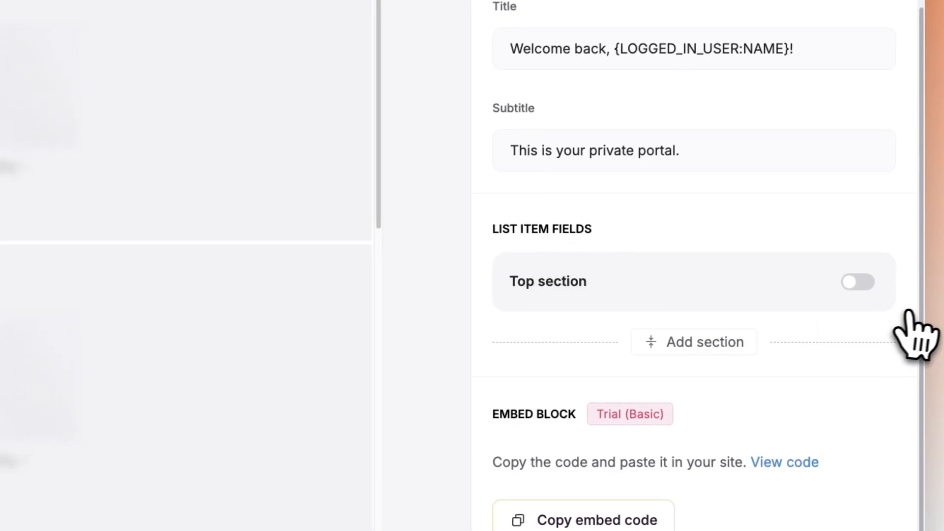
click(858, 282)
scroll(674, 295, down, 3)
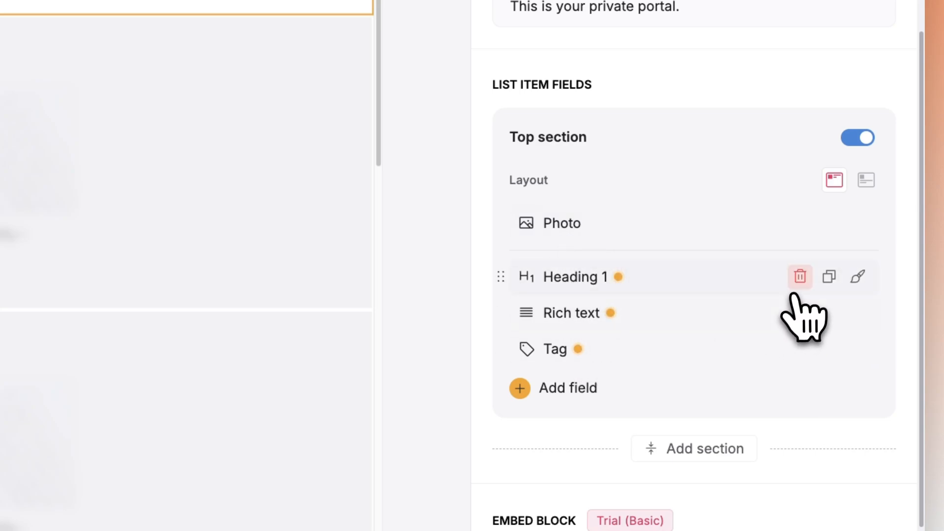
click(794, 287)
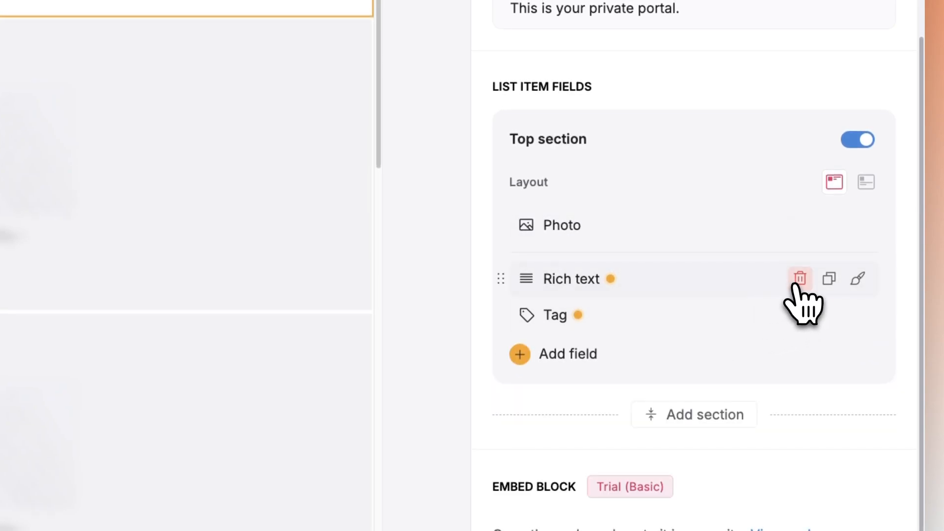
click(799, 280)
click(799, 279)
- Check the sheet field mapped to the Top section's cover media and keep it as Photo
click(580, 227)
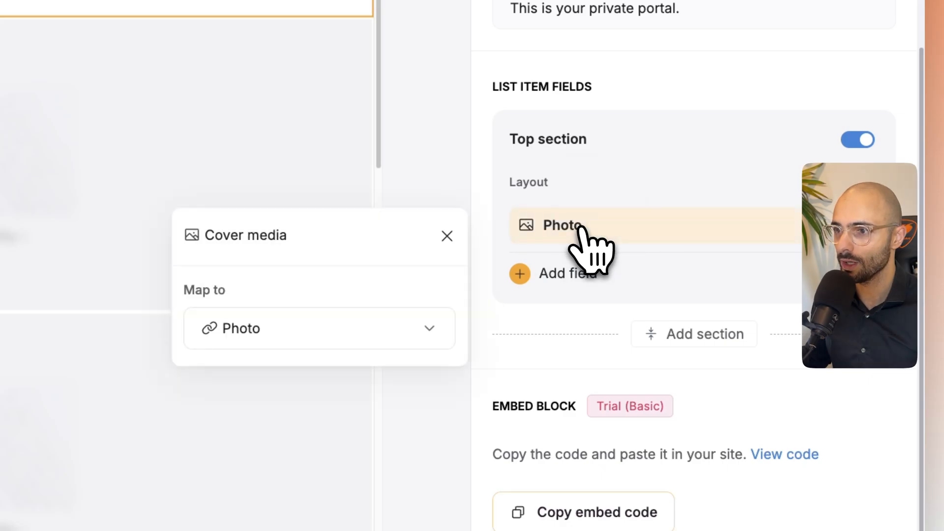
click(283, 326)
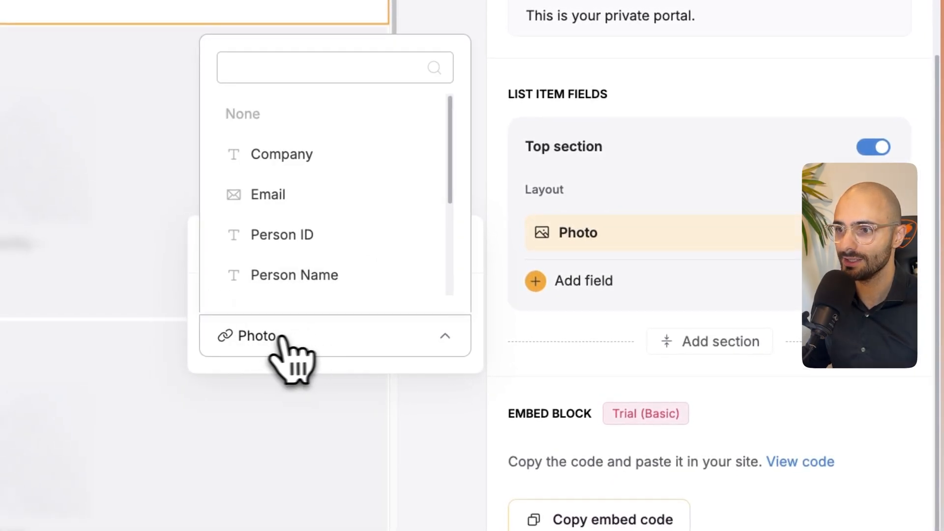
scroll(317, 276, down, 2)
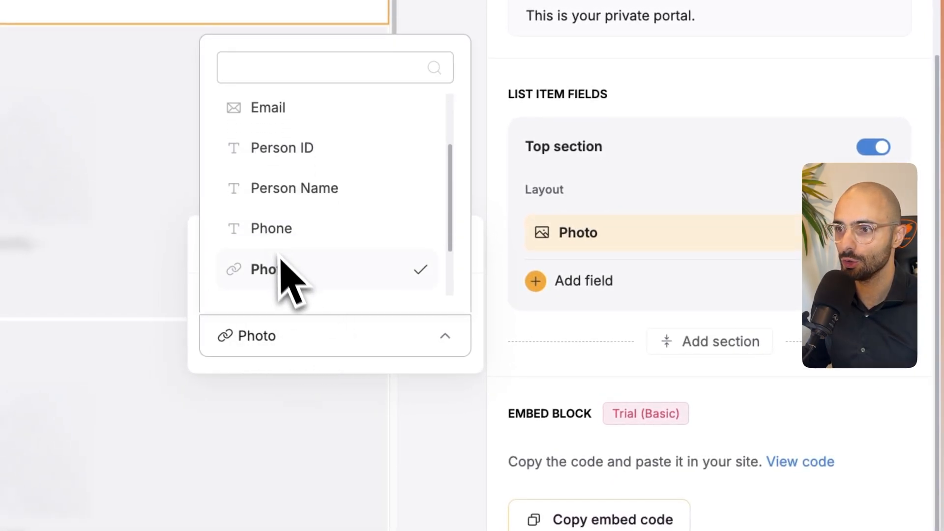
click(320, 334)
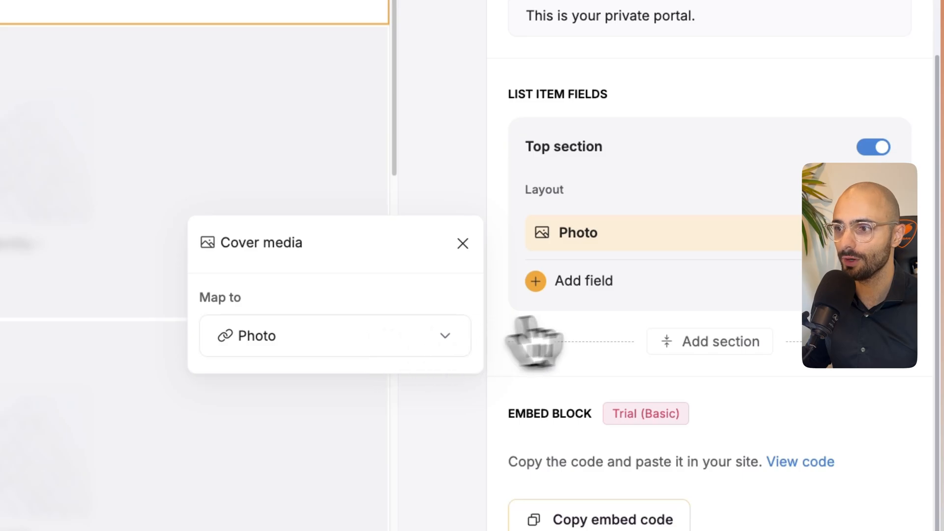
click(785, 316)
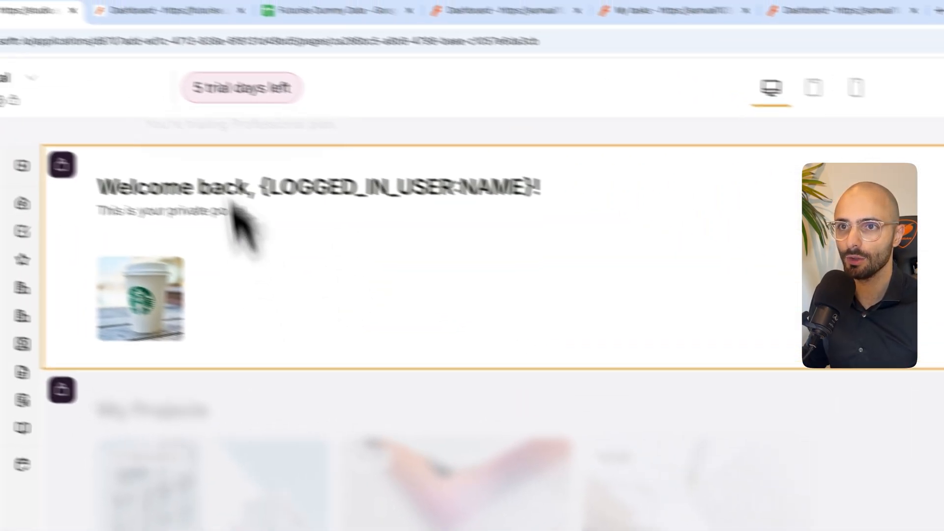
- Check the Dashboard preview's photo and welcome heading as the Starbucks client and as the first listed Employee user
click(254, 30)
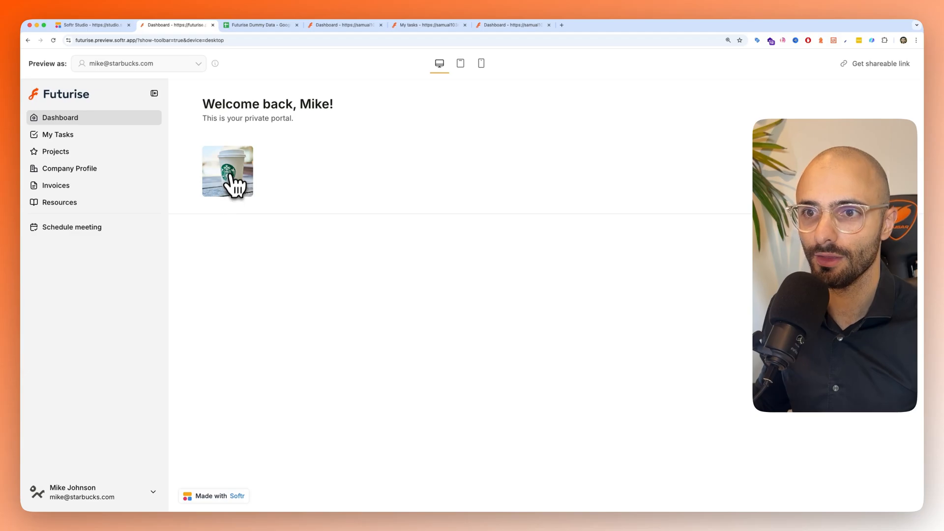
click(136, 64)
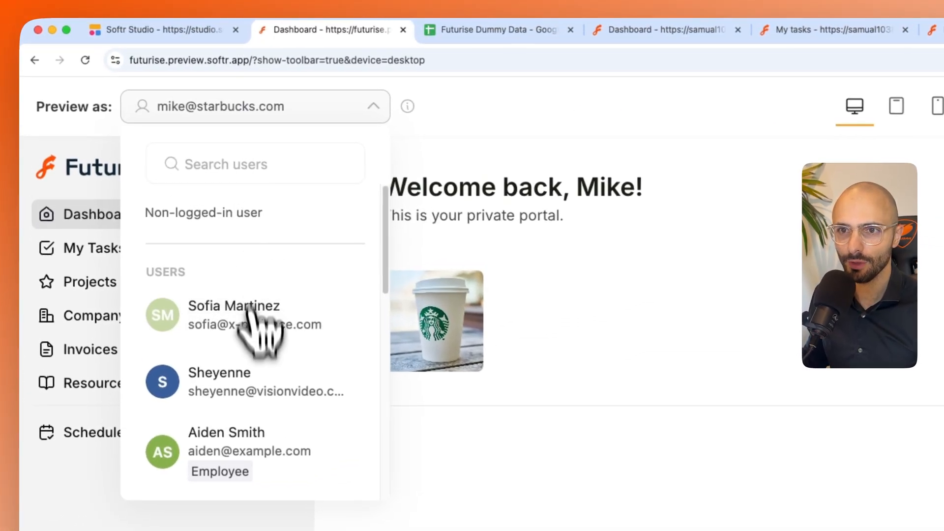
scroll(256, 394, down, 2)
click(251, 389)
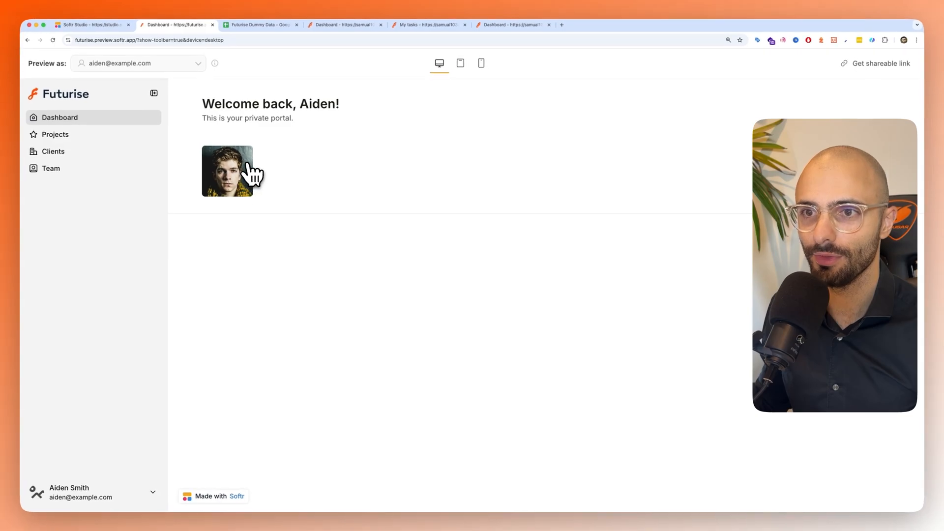
drag(222, 104, 252, 118)
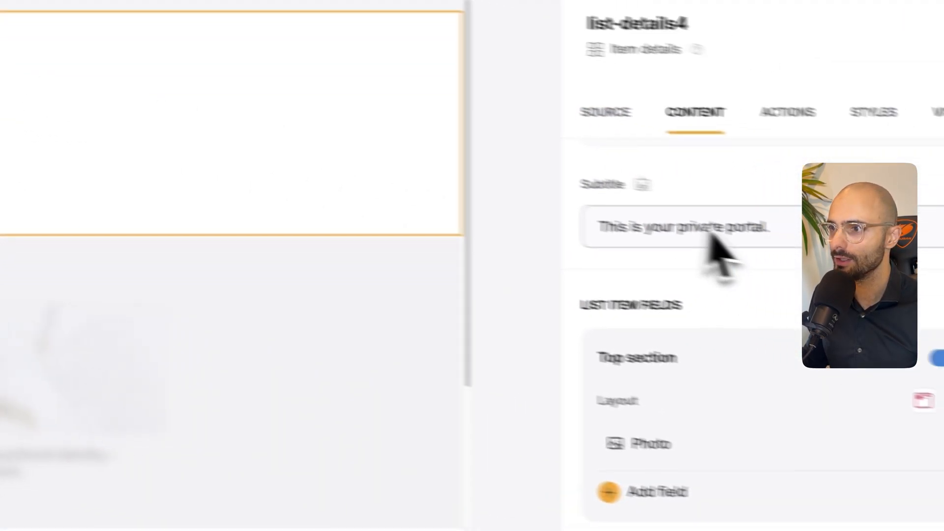
- Change the welcome block's subtitle in Softr Studio to "This is your private Futurise portal."
drag(681, 329, 527, 331)
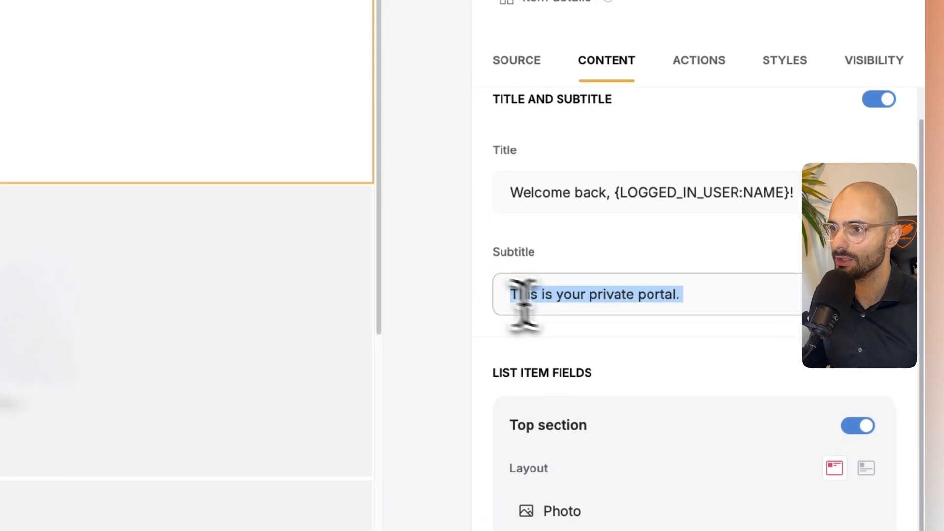
click(627, 332)
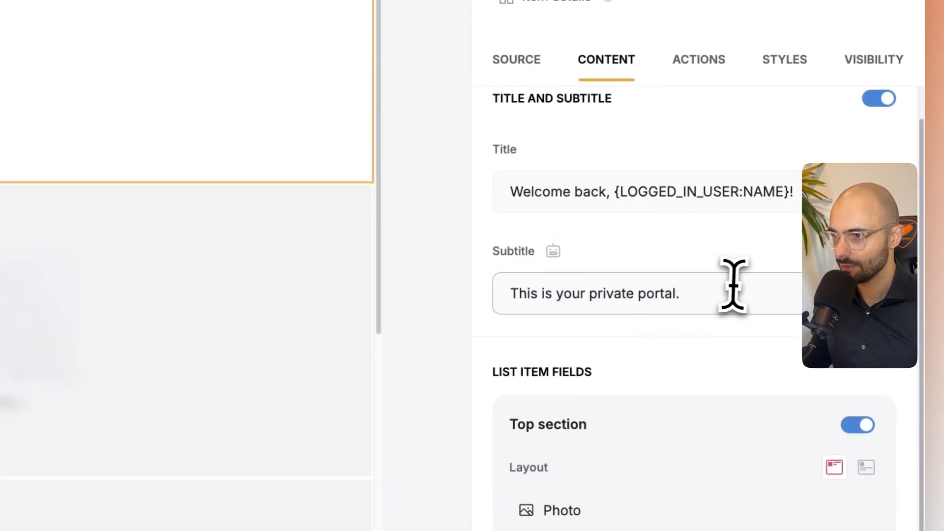
text(Futurise portal.)
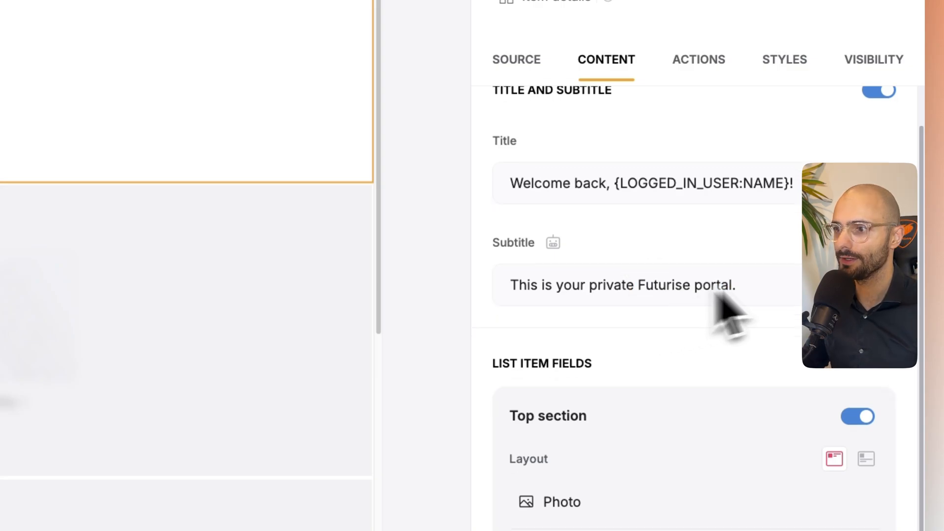
scroll(726, 312, down, 1)
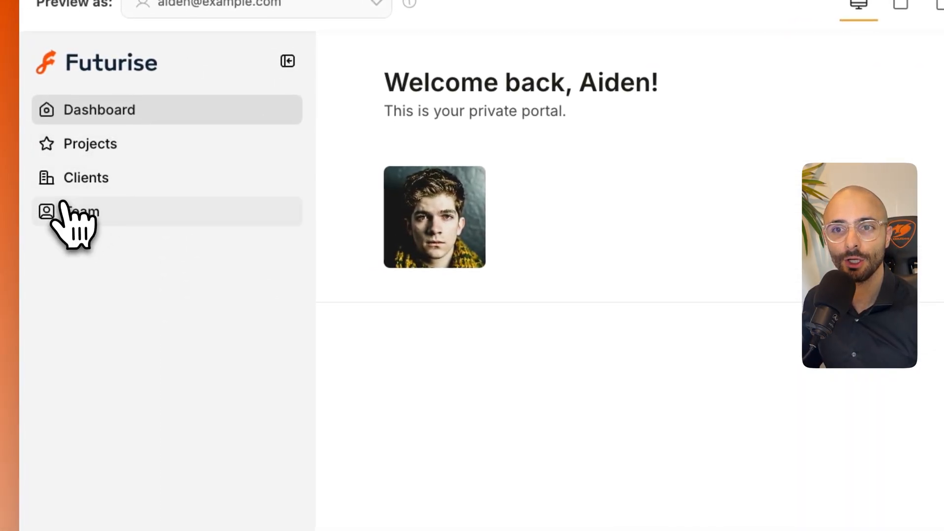
- View the Clients page in the Dashboard preview and examine the client rows 2 to 5 of the User Details sheet in Google Sheets
click(101, 181)
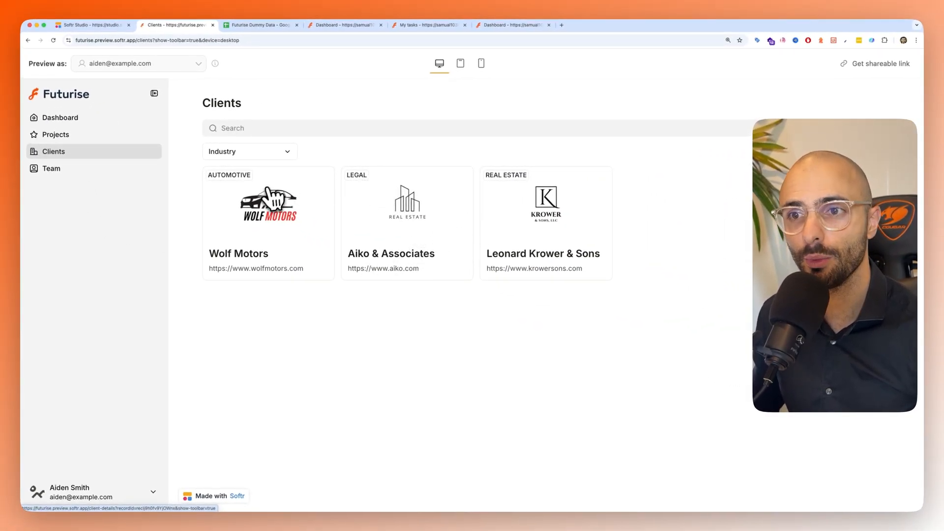
click(265, 26)
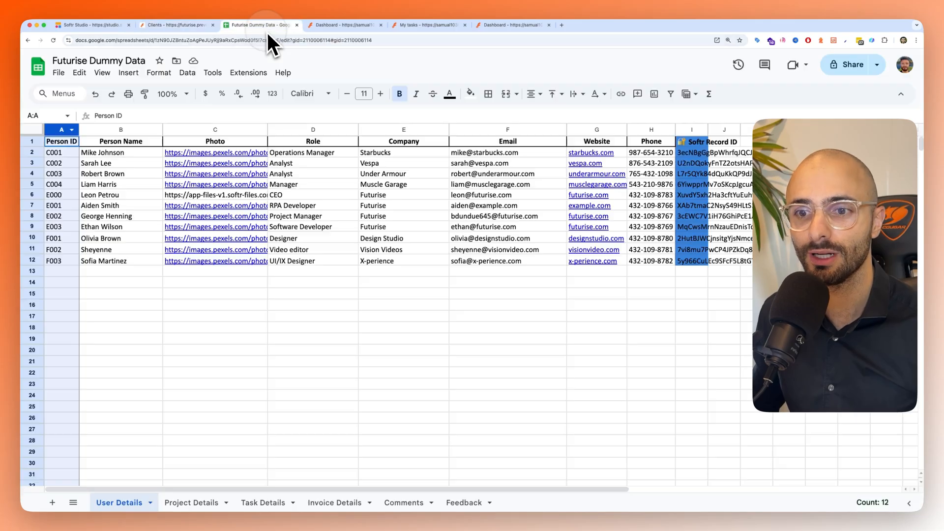
click(313, 316)
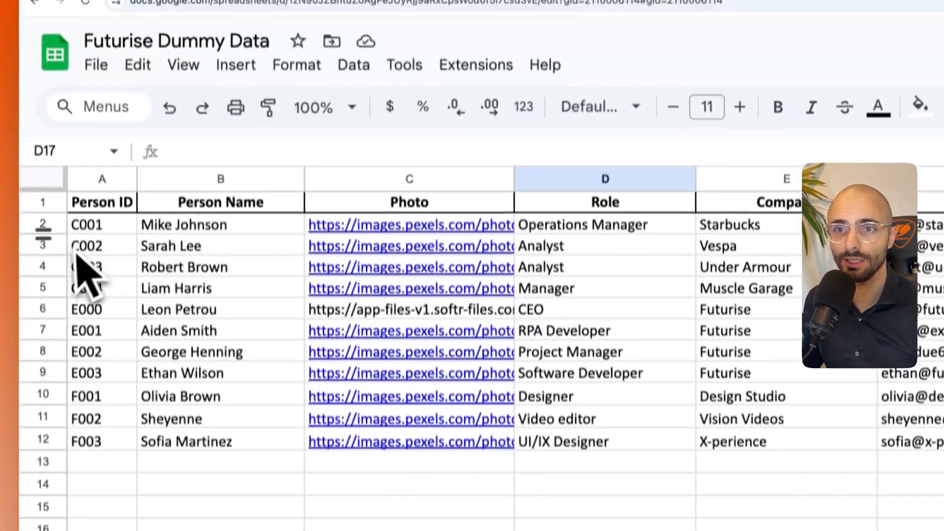
drag(47, 226, 39, 288)
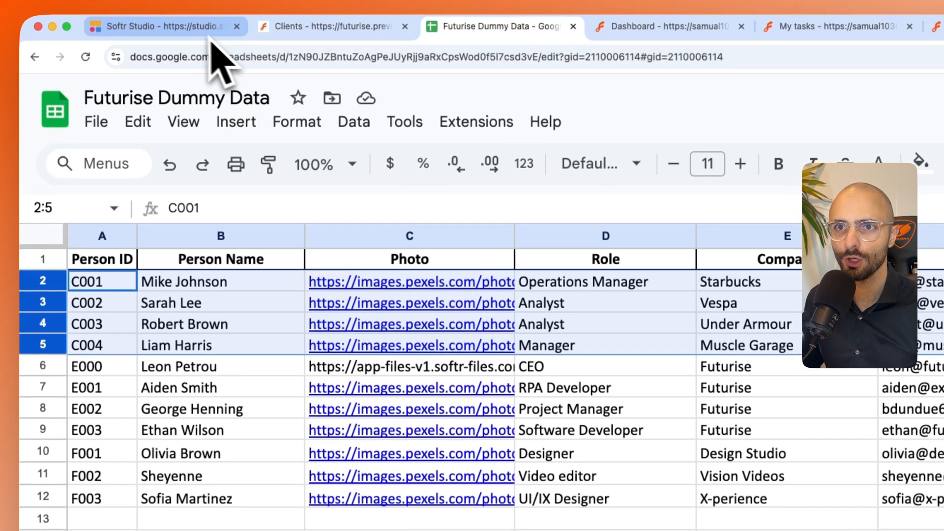
- Open the Clients page in Softr Studio and connect its client card block to the User Details sheet of Futurise Dummy Data
click(201, 30)
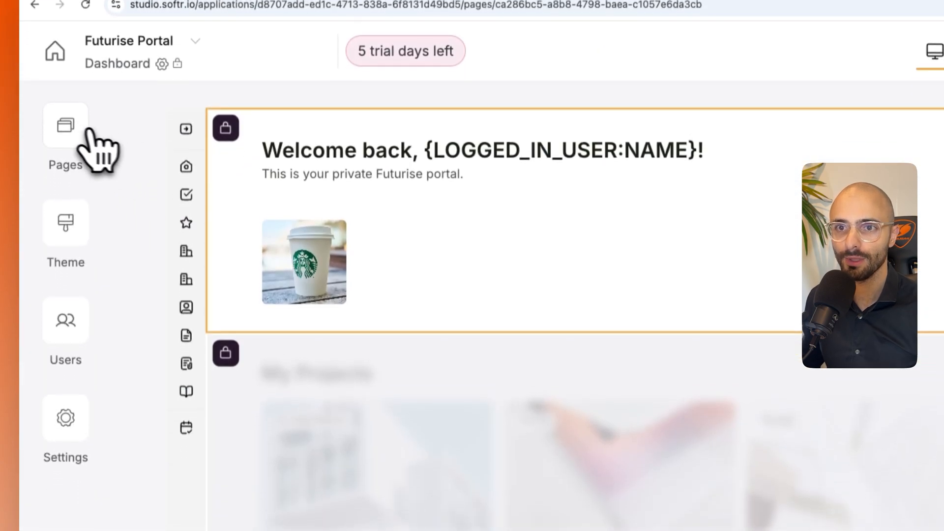
click(69, 184)
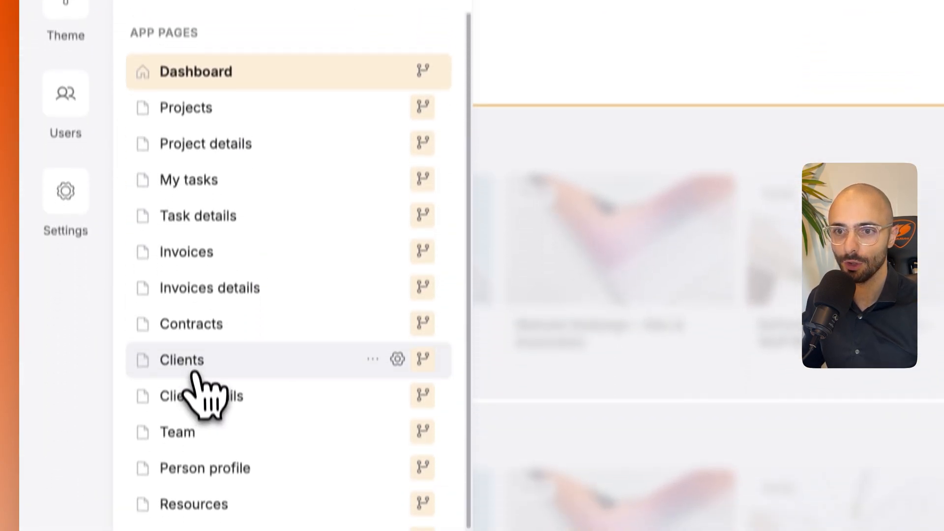
click(190, 341)
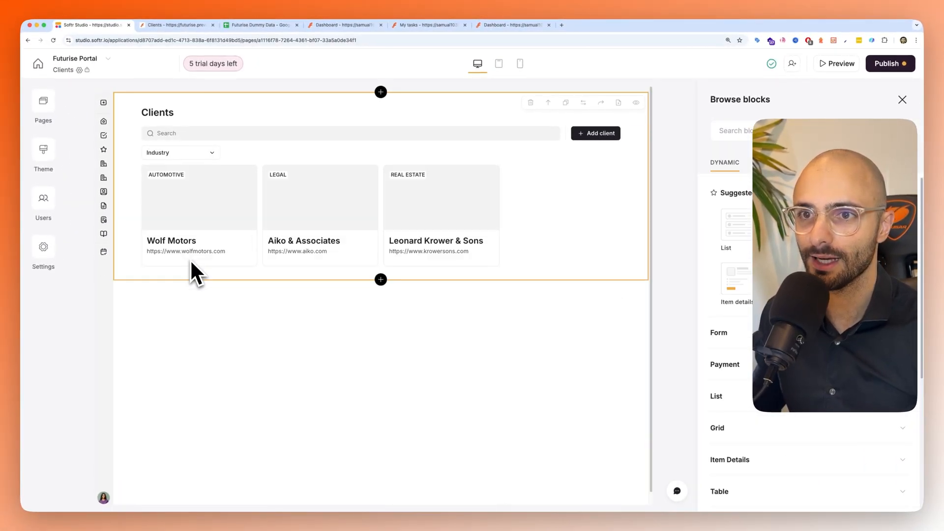
click(304, 211)
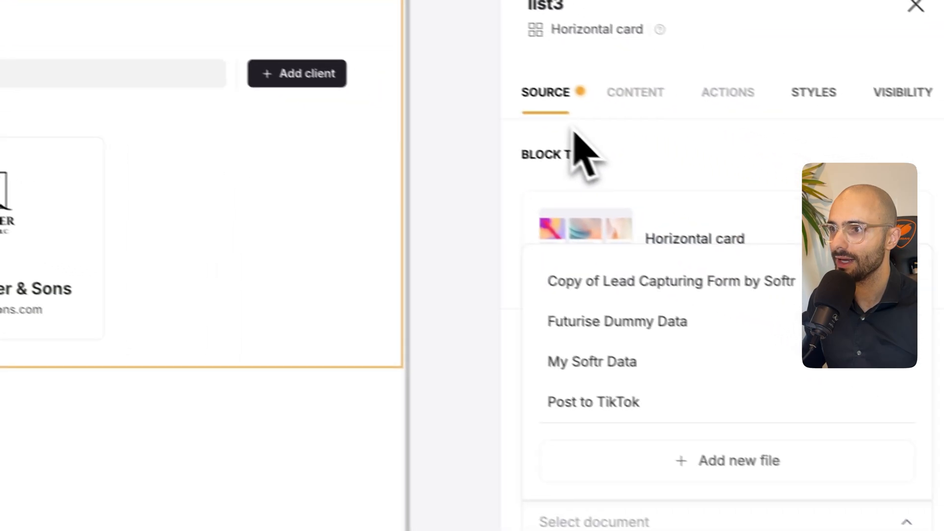
click(833, 242)
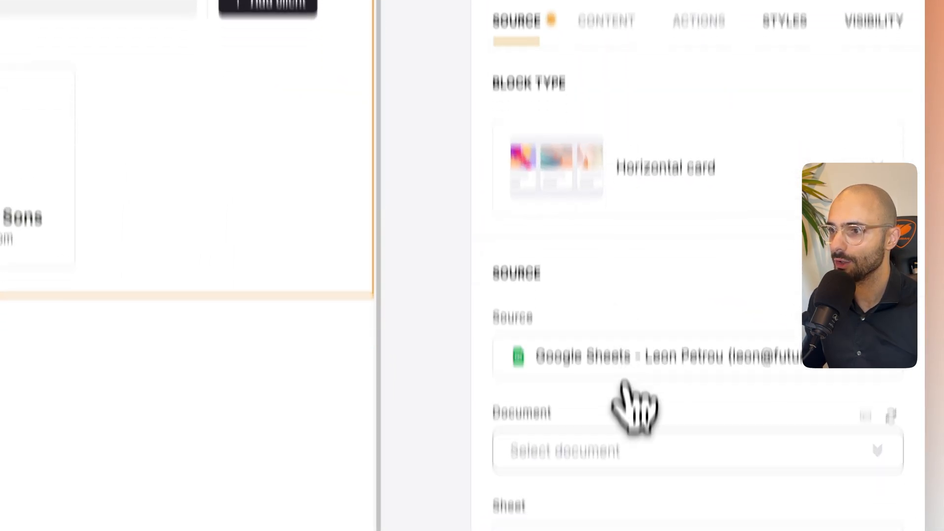
click(580, 517)
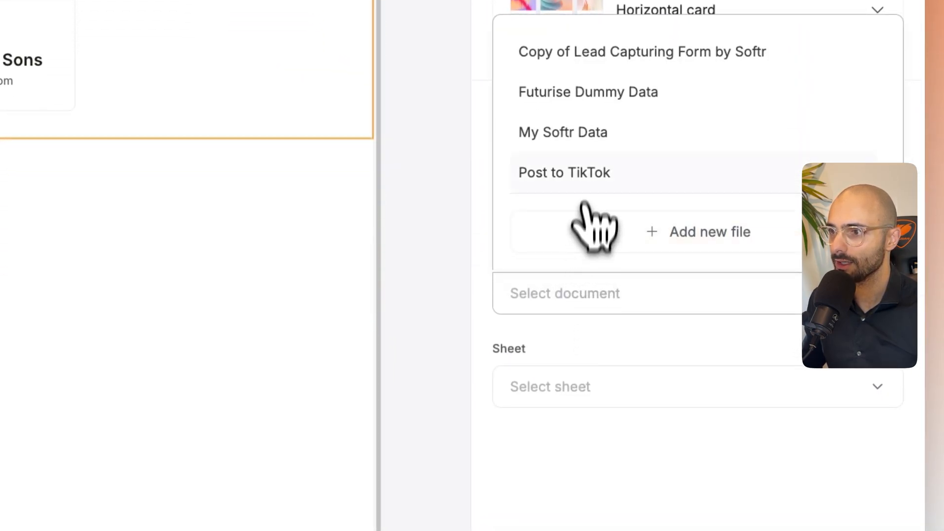
click(596, 93)
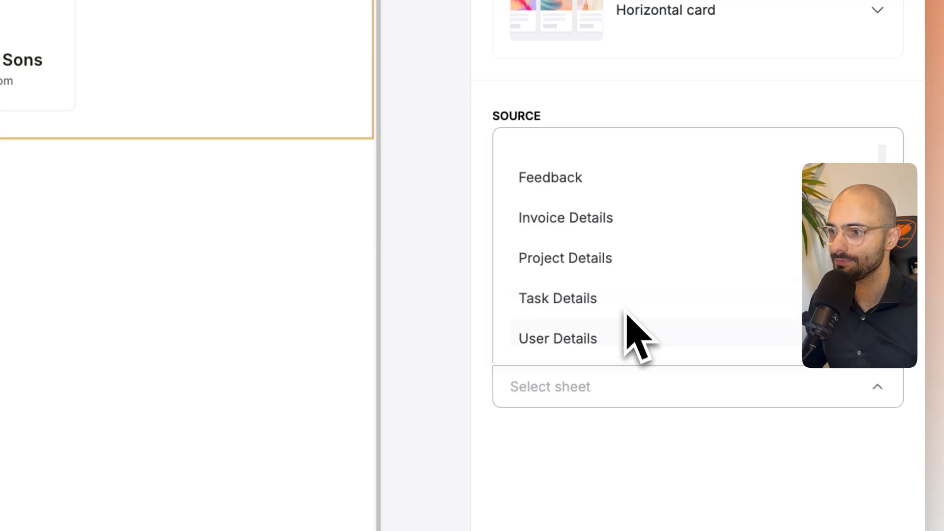
click(635, 386)
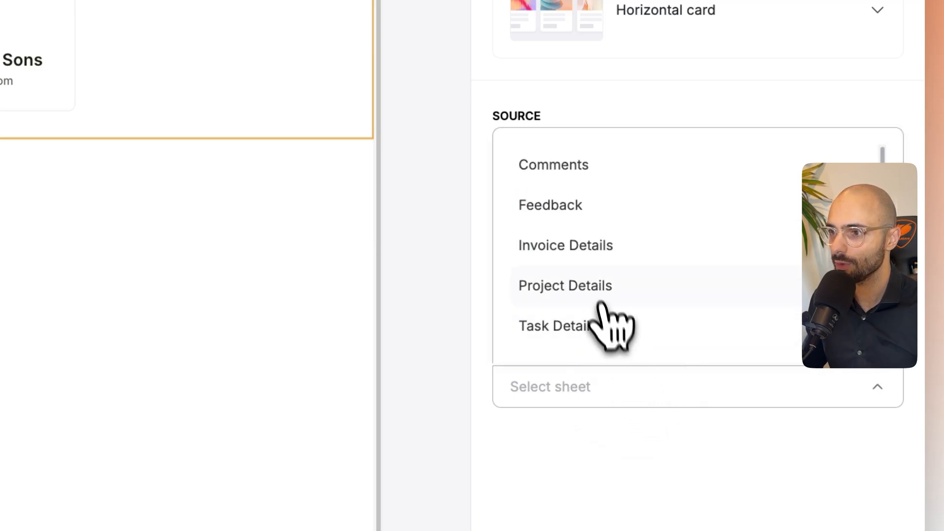
scroll(600, 304, down, 1)
click(580, 335)
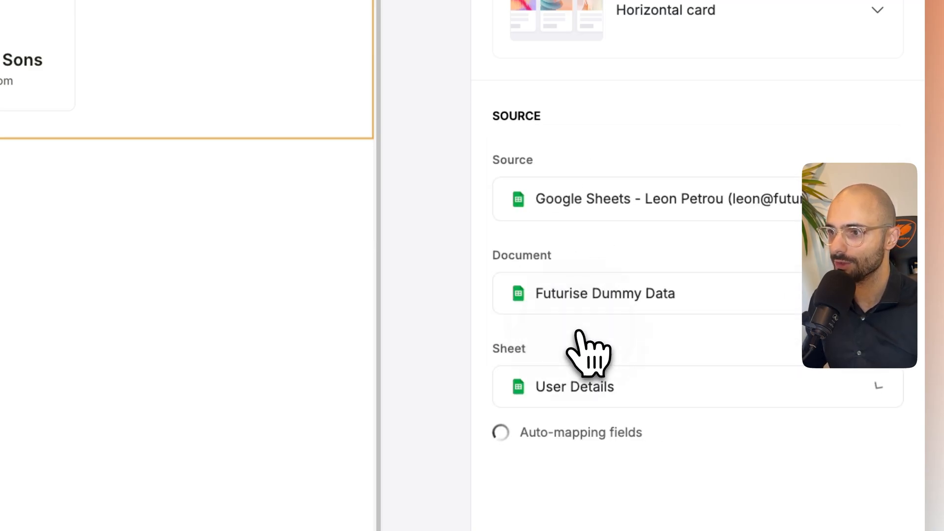
- Add a conditional filter to the client block so it shows only items whose Person ID contains the custom value C
scroll(703, 421, down, 3)
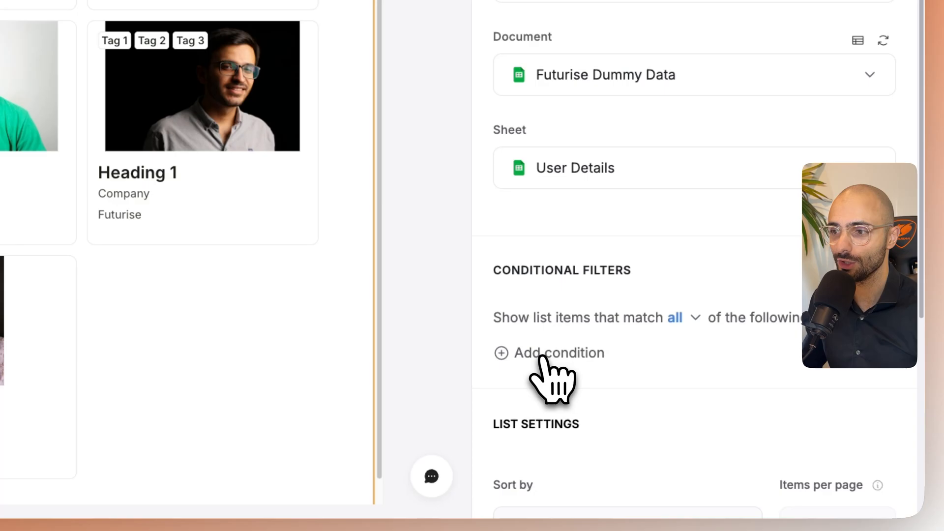
click(543, 358)
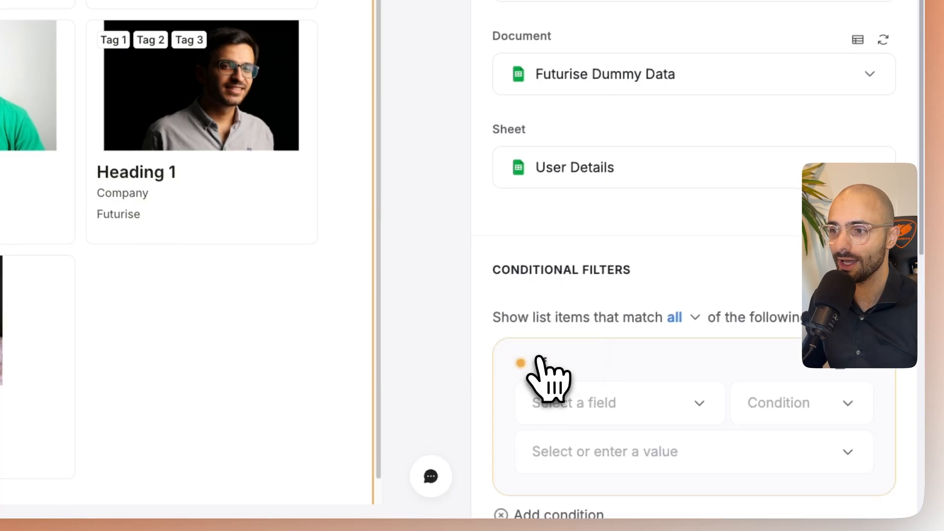
scroll(540, 361, down, 5)
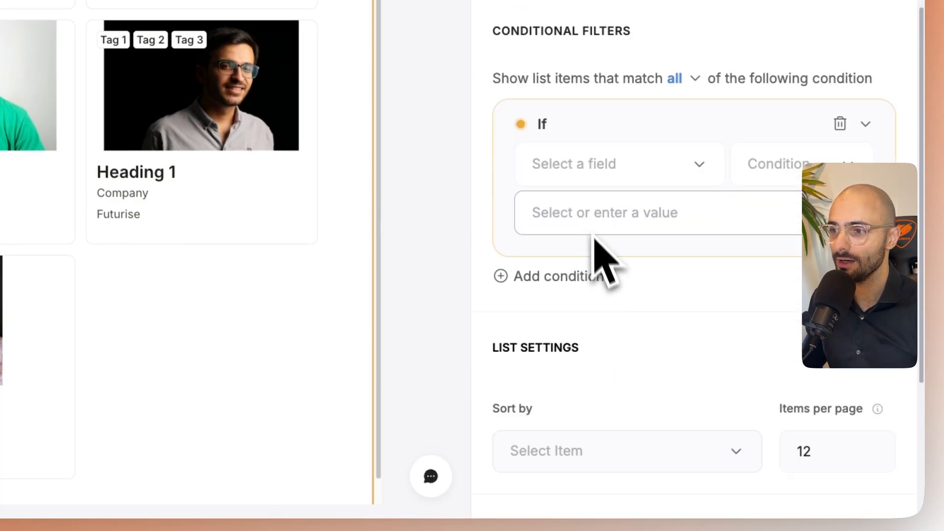
click(585, 177)
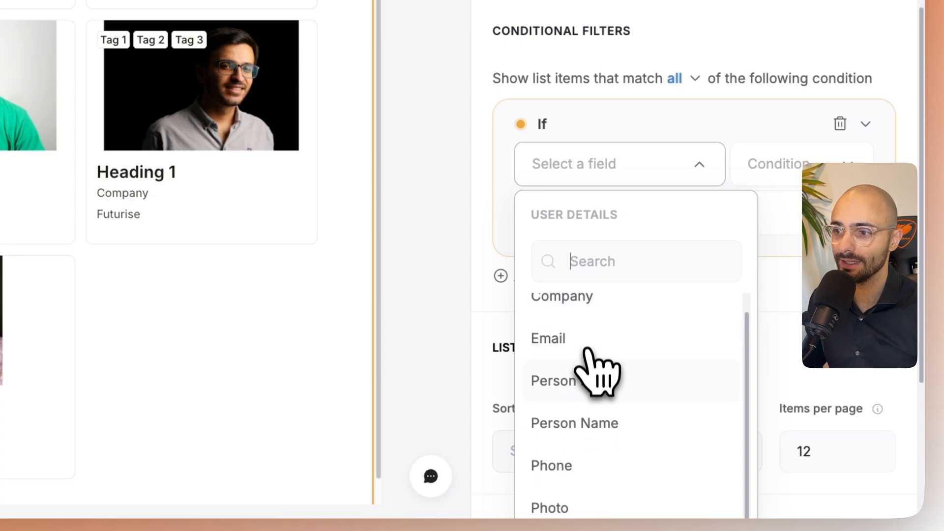
click(593, 378)
click(781, 164)
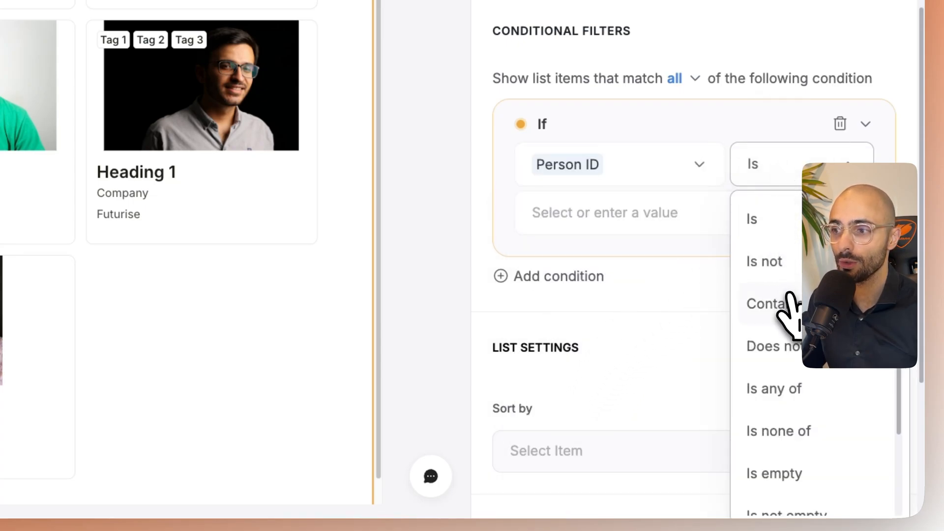
click(772, 303)
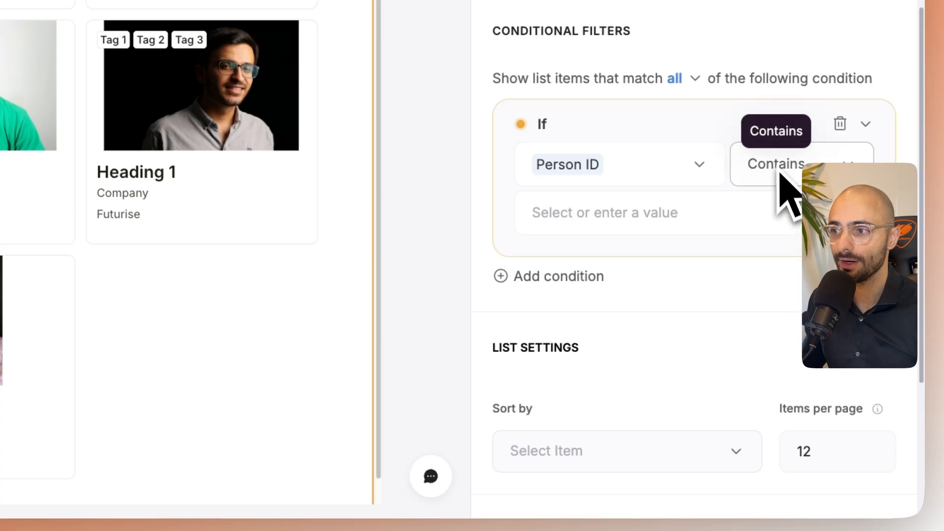
click(611, 217)
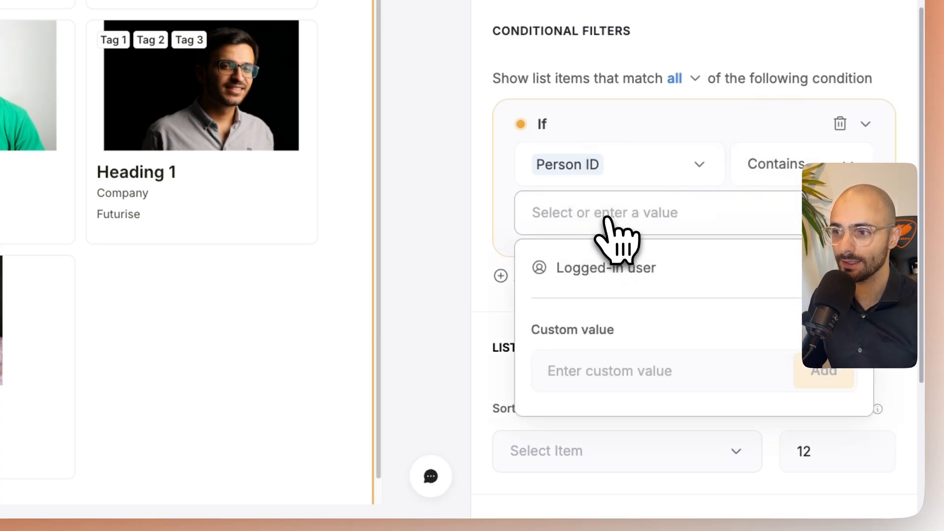
click(618, 327)
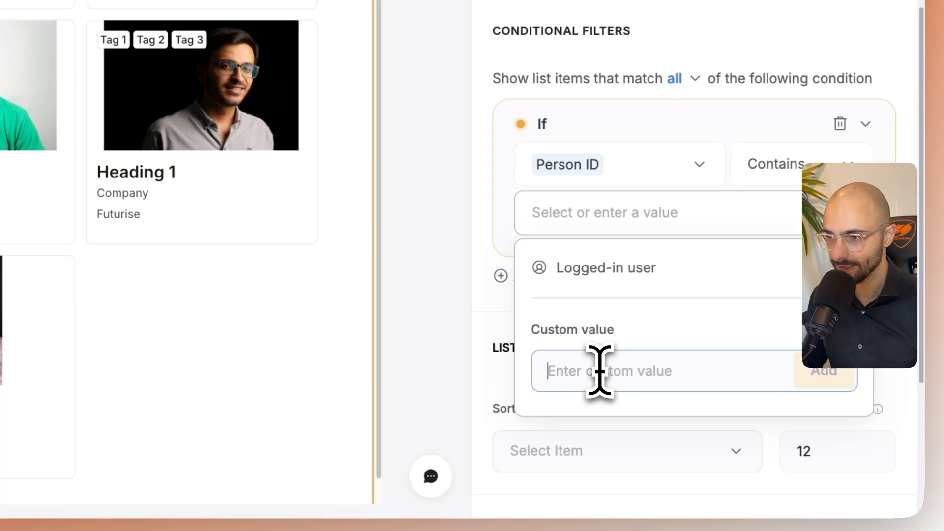
text(C)
click(809, 377)
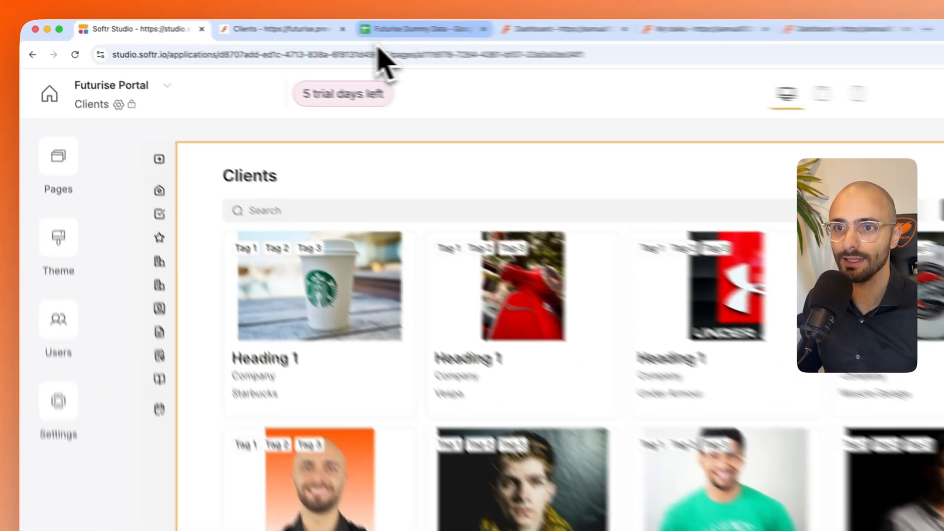
- Examine the Person ID prefixes of clients and employees in the User Details sheet in Google Sheets
click(253, 25)
click(102, 242)
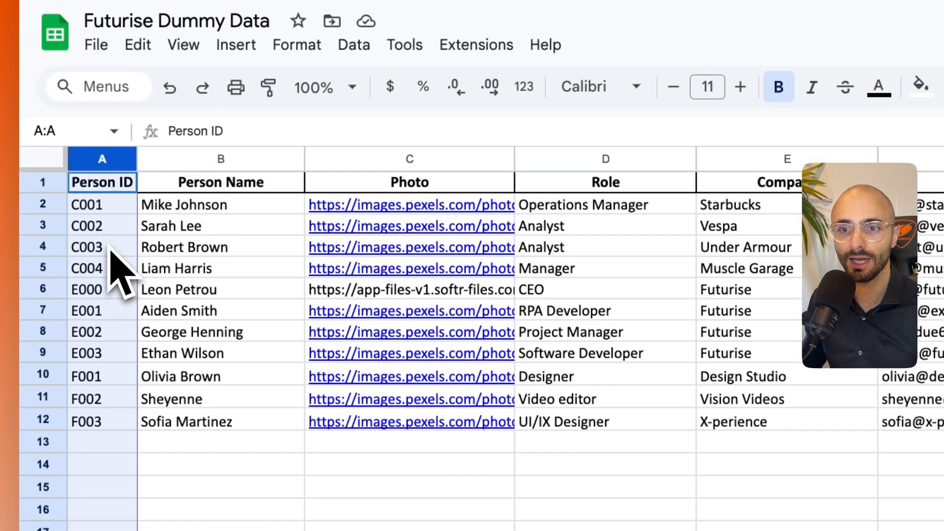
click(95, 229)
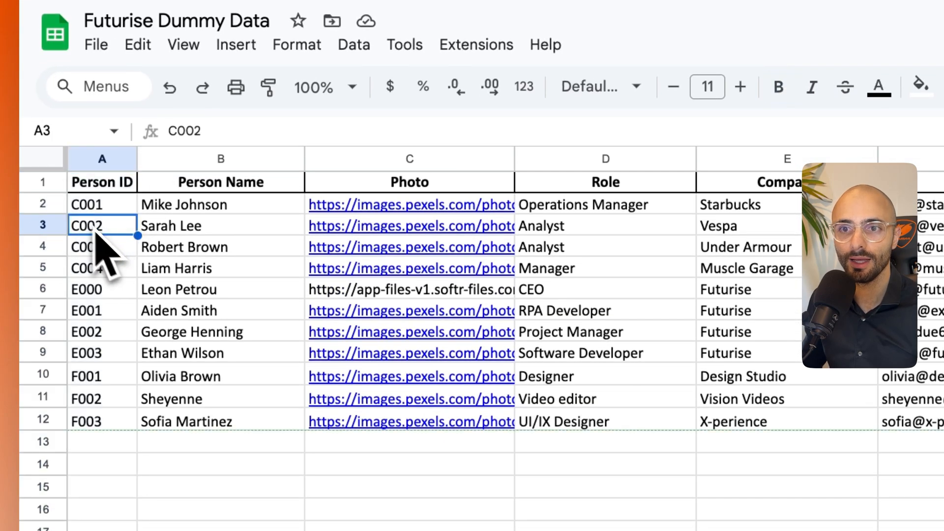
click(79, 211)
double_click(76, 209)
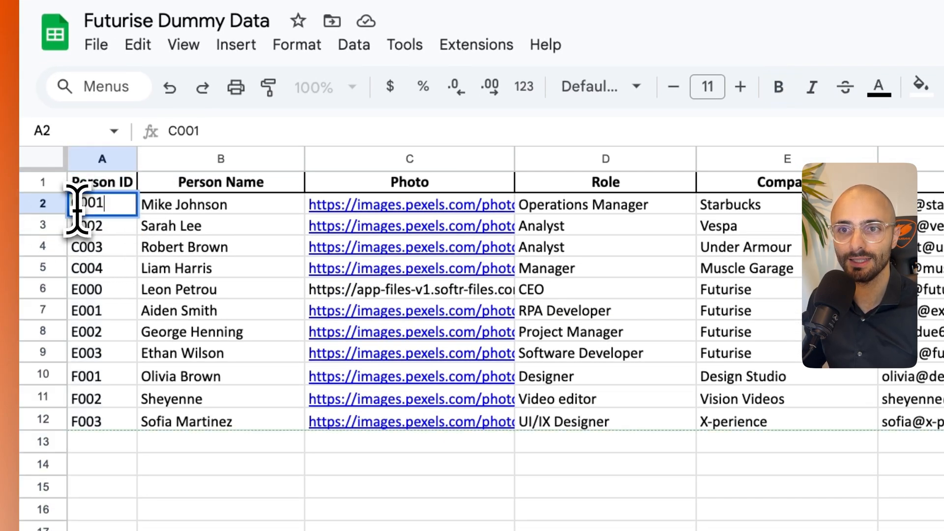
key(Escape)
double_click(79, 229)
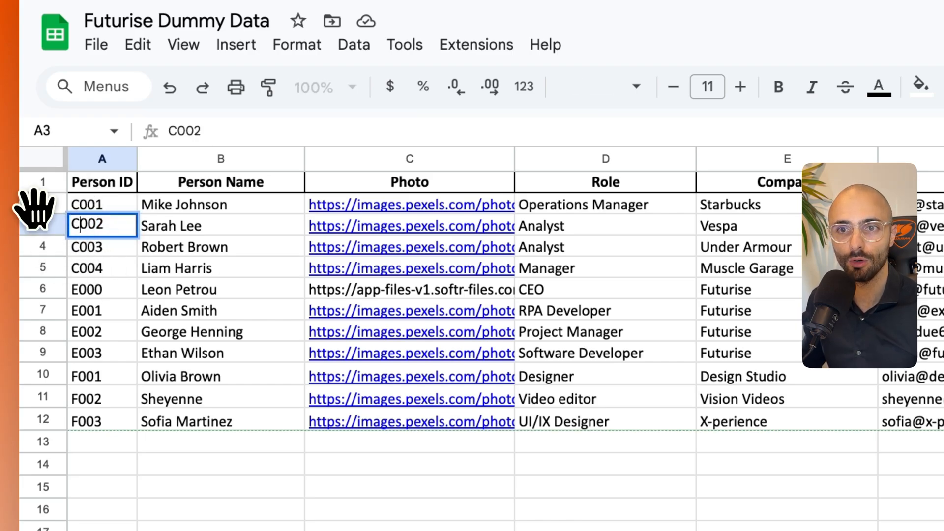
click(40, 204)
click(42, 225)
click(82, 313)
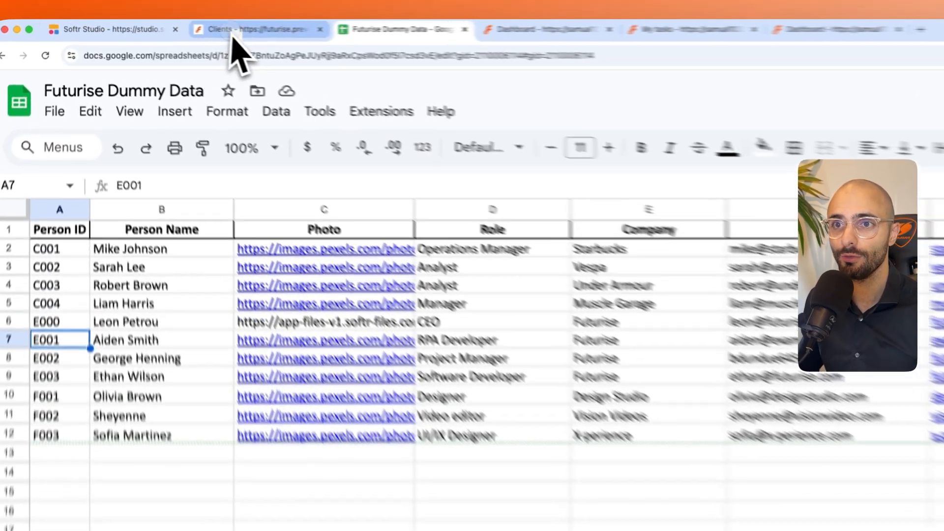
- Refresh the Clients page preview to check which client cards the filtered block shows
click(232, 38)
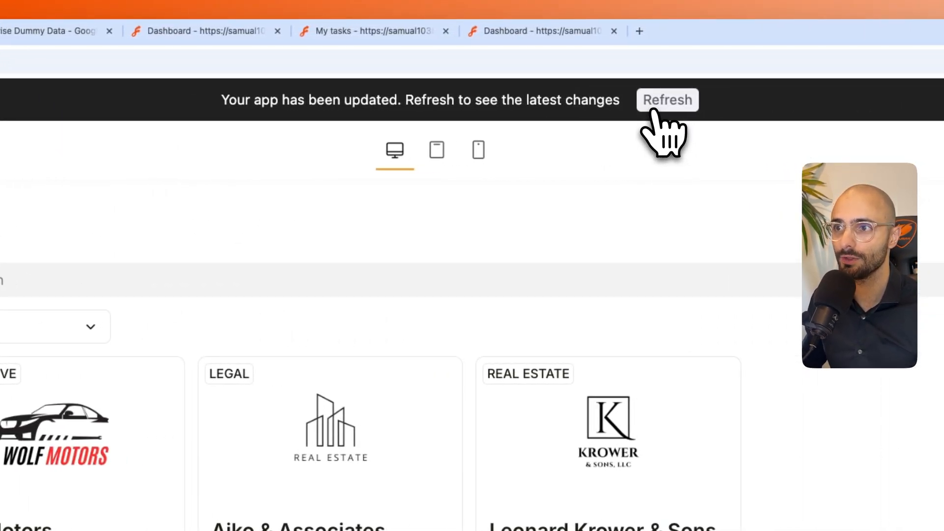
click(653, 112)
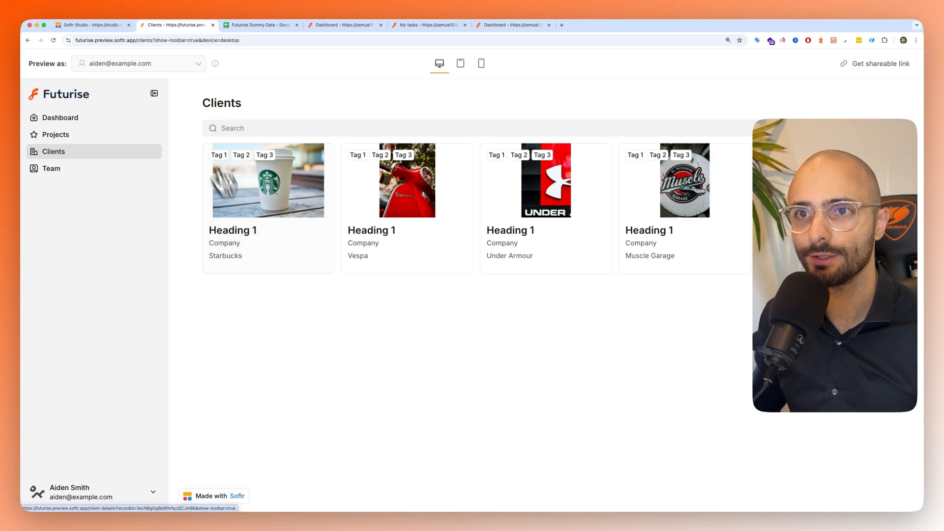
- Check the client block's cover media mapping in Softr Studio against the Photo column of the User Details sheet
click(81, 25)
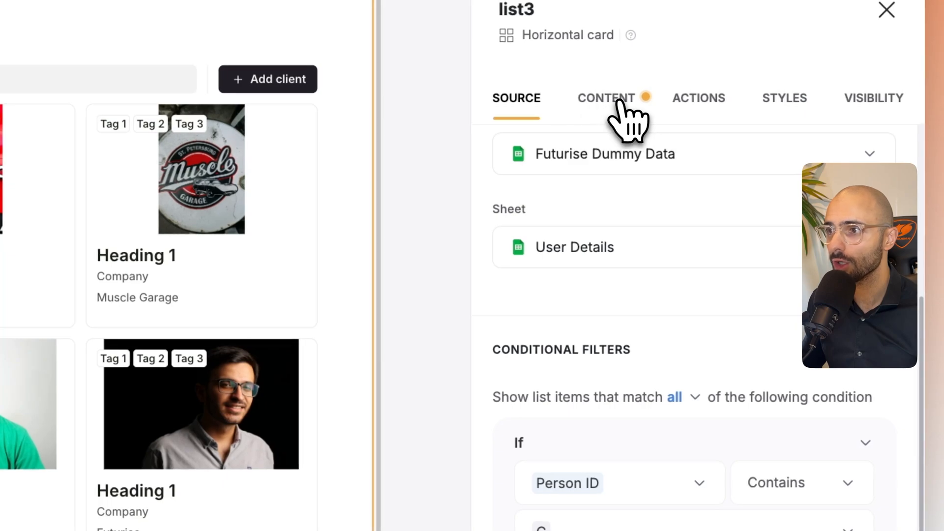
click(618, 100)
scroll(598, 368, down, 3)
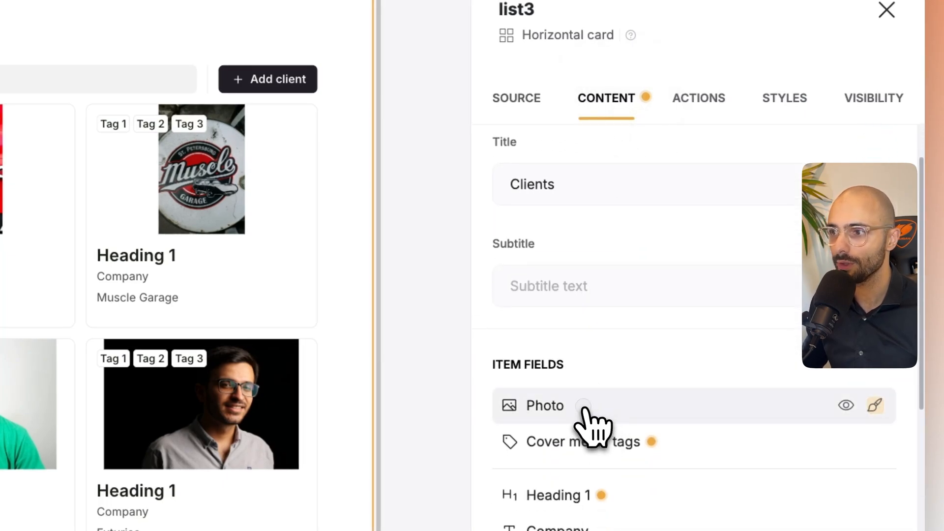
click(584, 408)
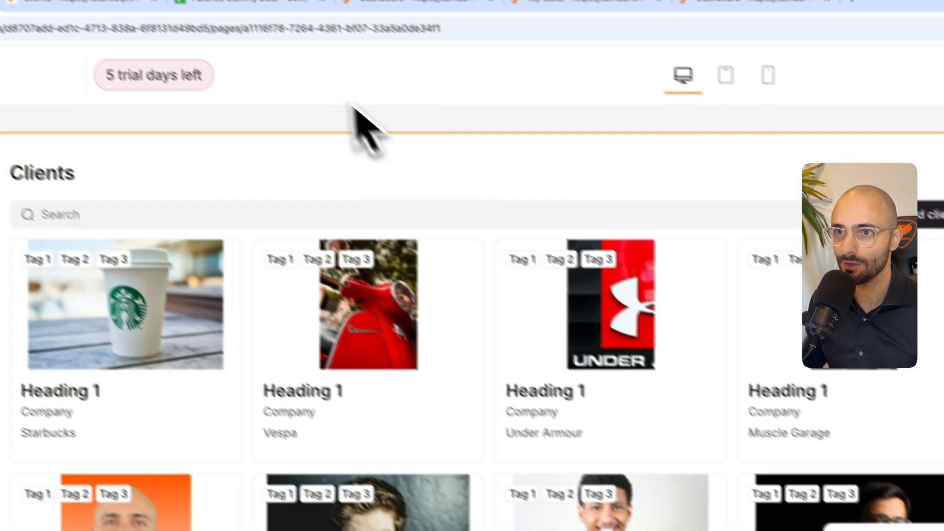
click(426, 35)
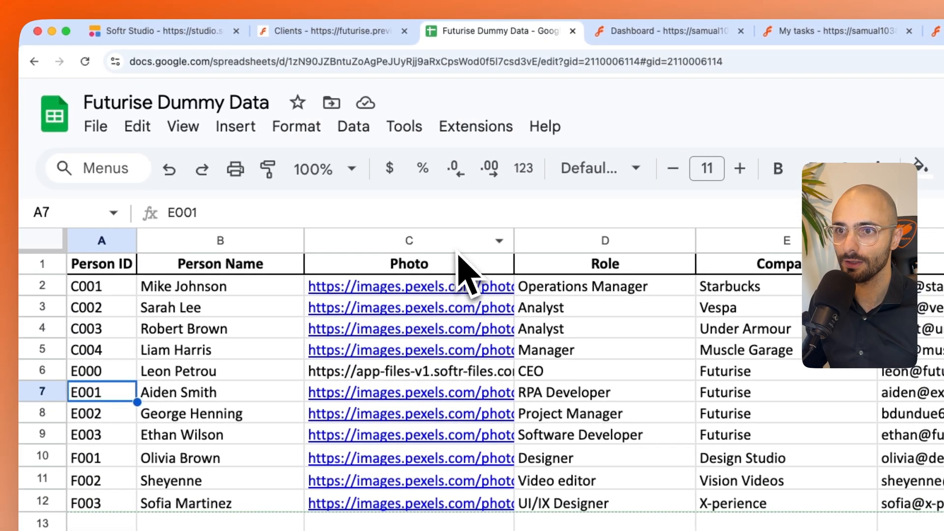
click(445, 240)
click(398, 524)
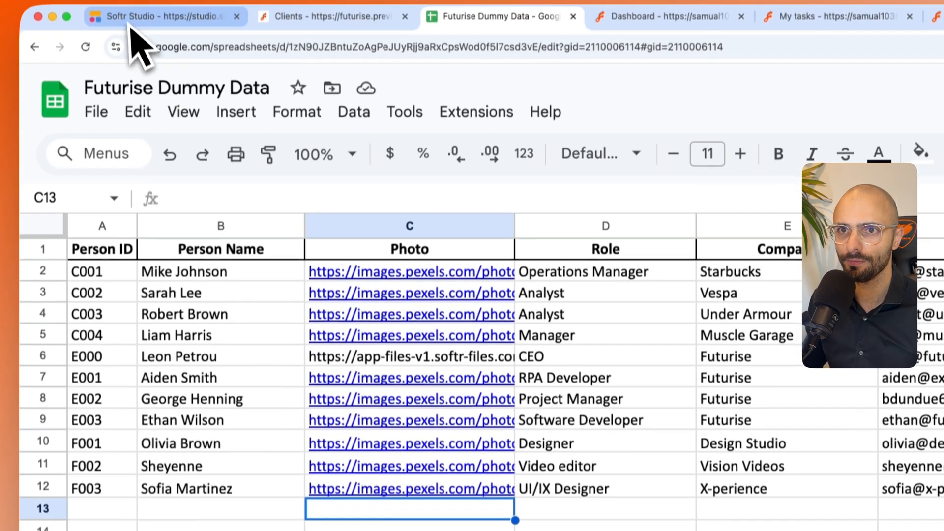
click(130, 31)
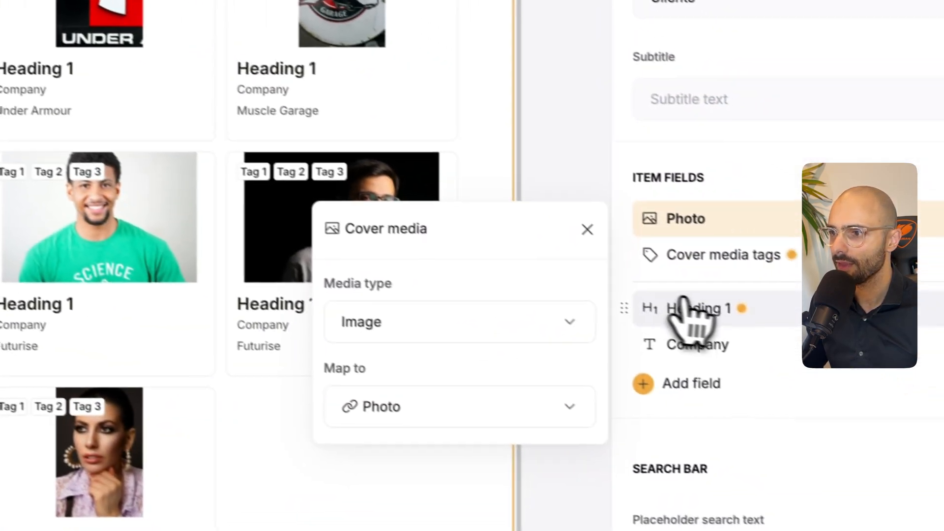
- Map the client cards' Heading 1 item field to the Company data column
click(694, 311)
click(424, 396)
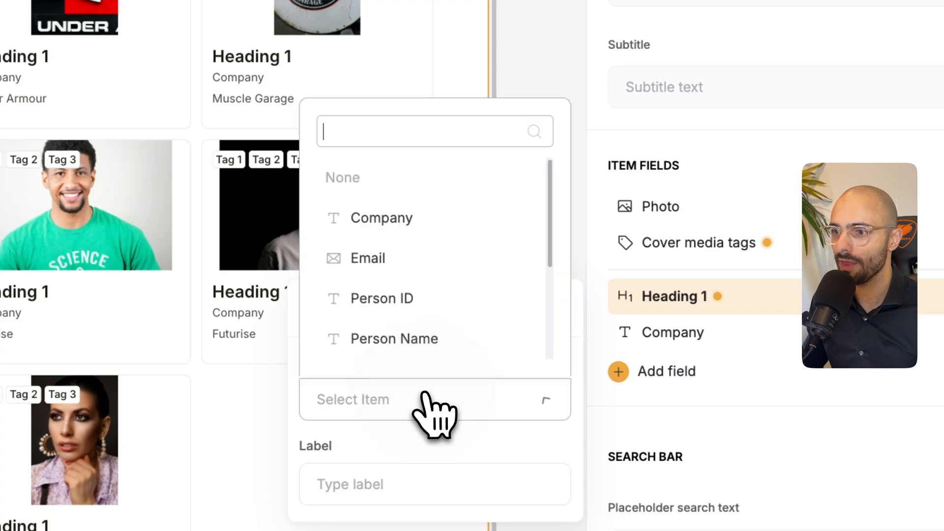
click(400, 230)
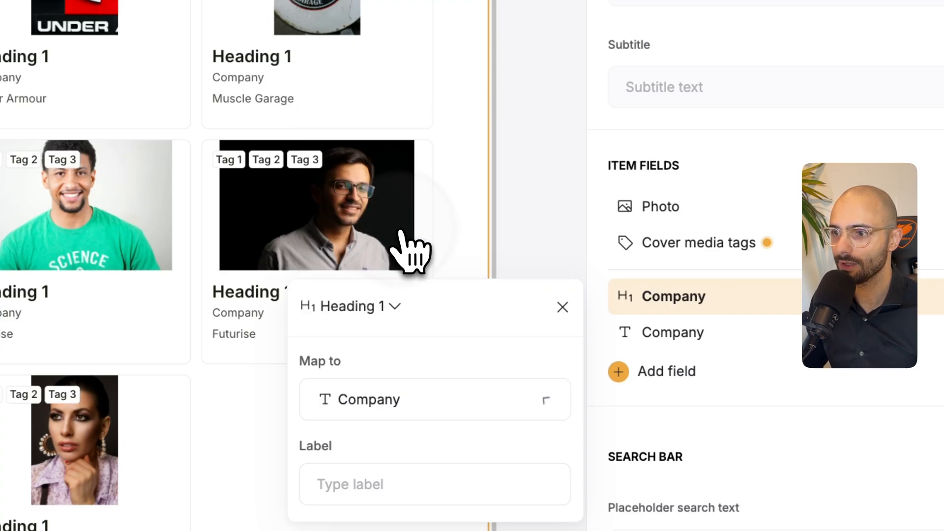
- Map the text item field below the client card heading to Person Name and refresh the Clients page preview
click(659, 332)
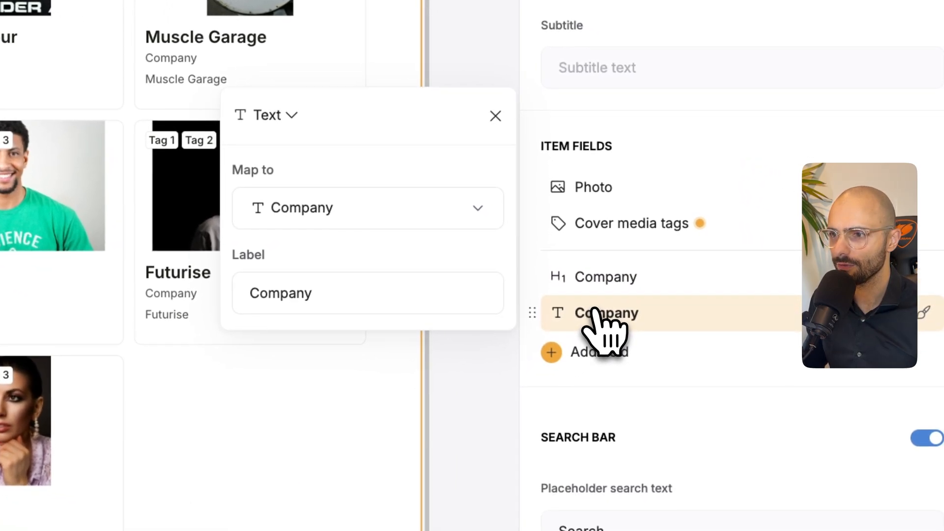
click(360, 215)
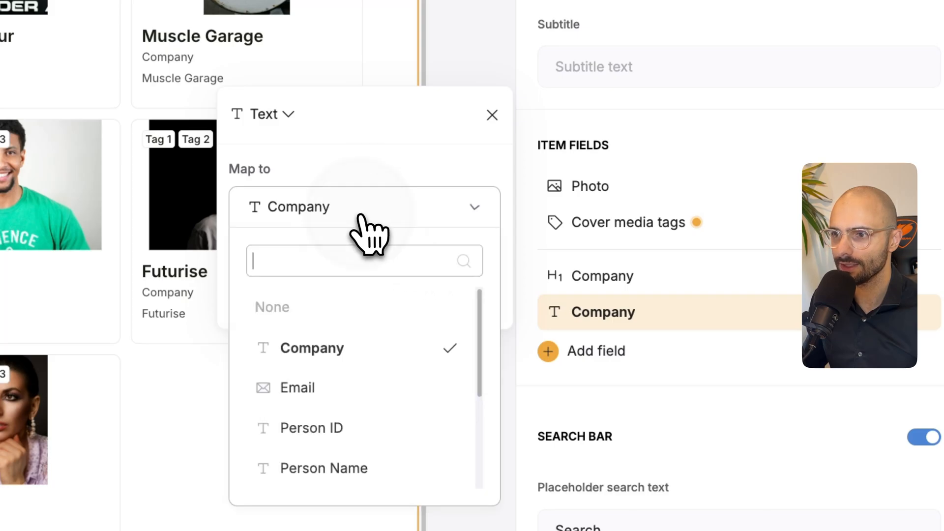
scroll(338, 411, down, 1)
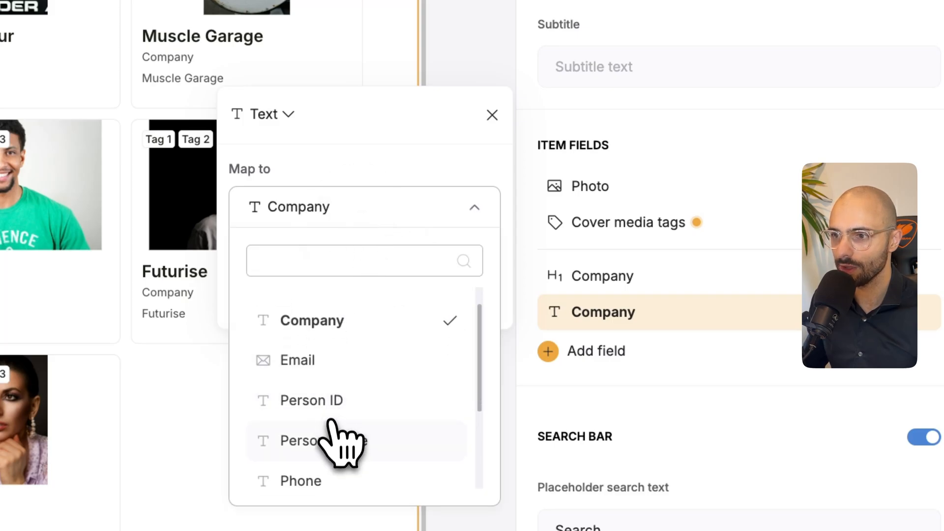
click(334, 435)
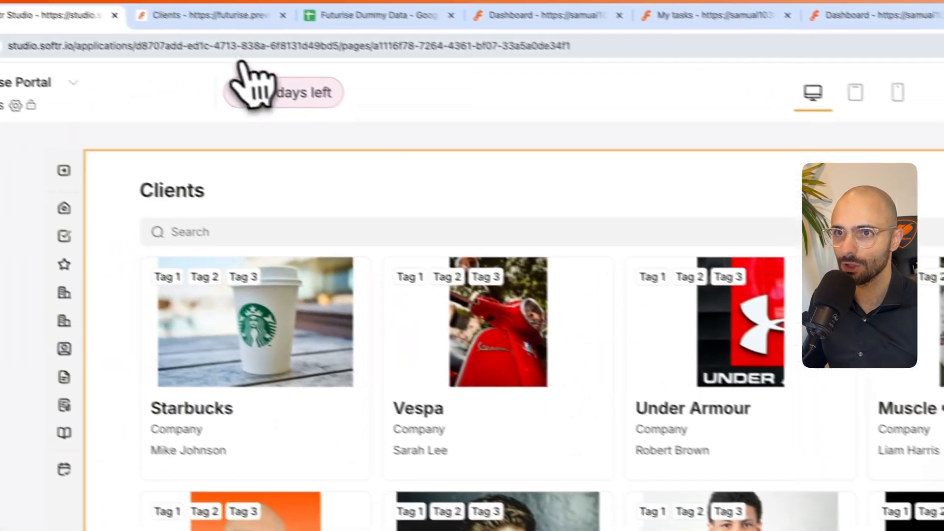
click(219, 15)
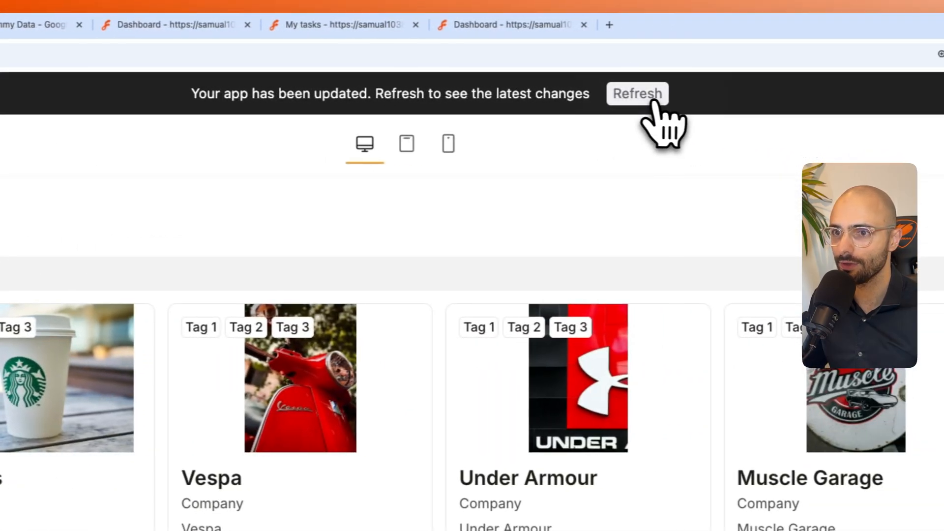
click(641, 99)
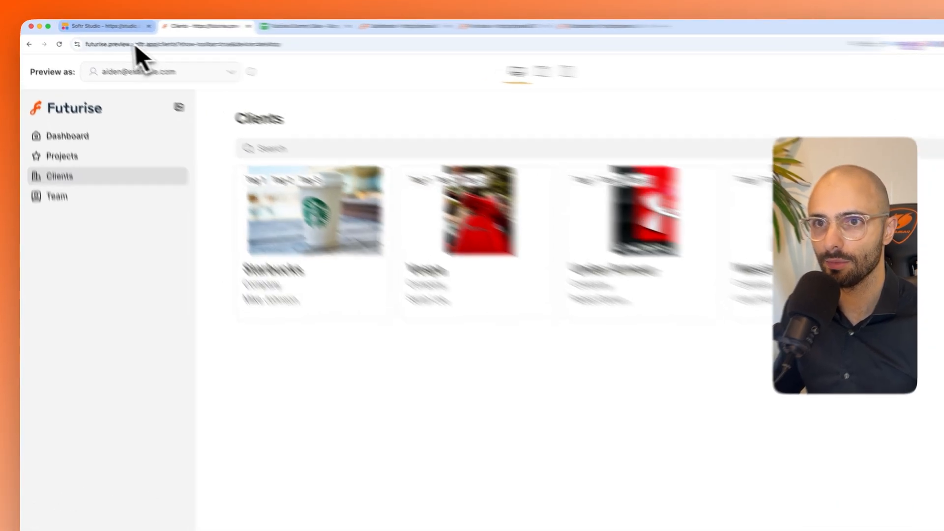
- Change the person name item field's type from Text to Tag in Softr Studio and refresh the Clients page preview
click(98, 25)
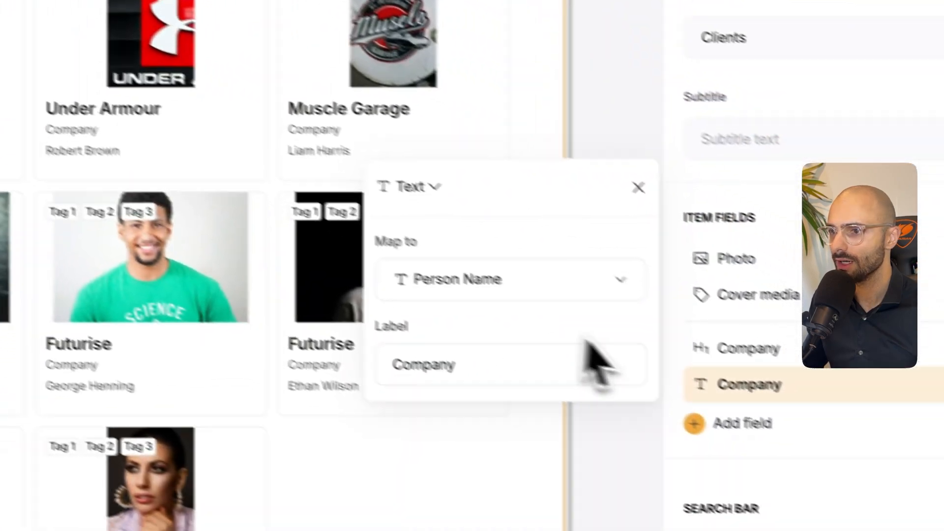
click(418, 187)
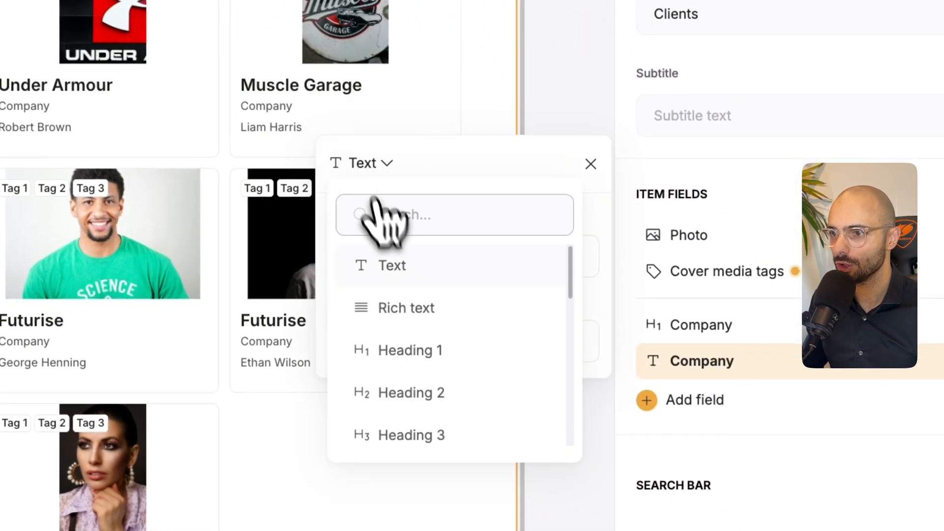
scroll(465, 379, down, 1)
scroll(416, 364, down, 3)
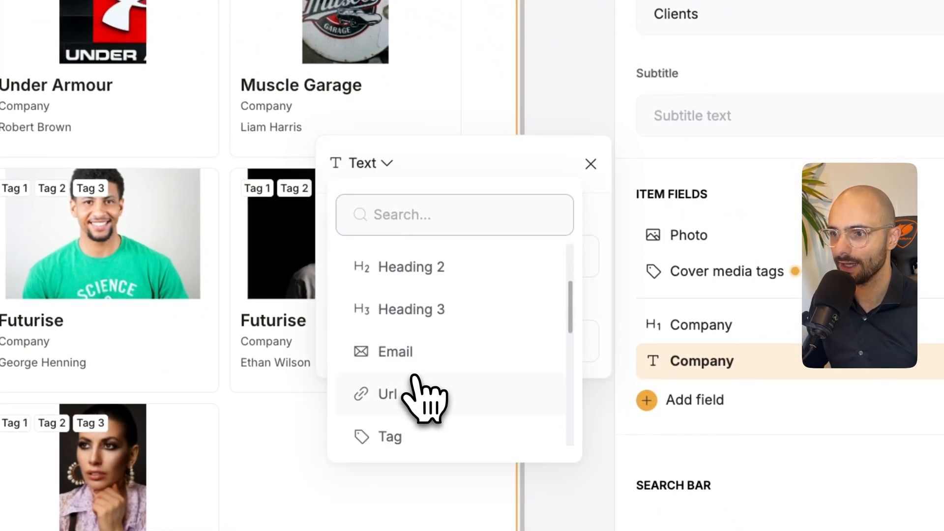
click(408, 425)
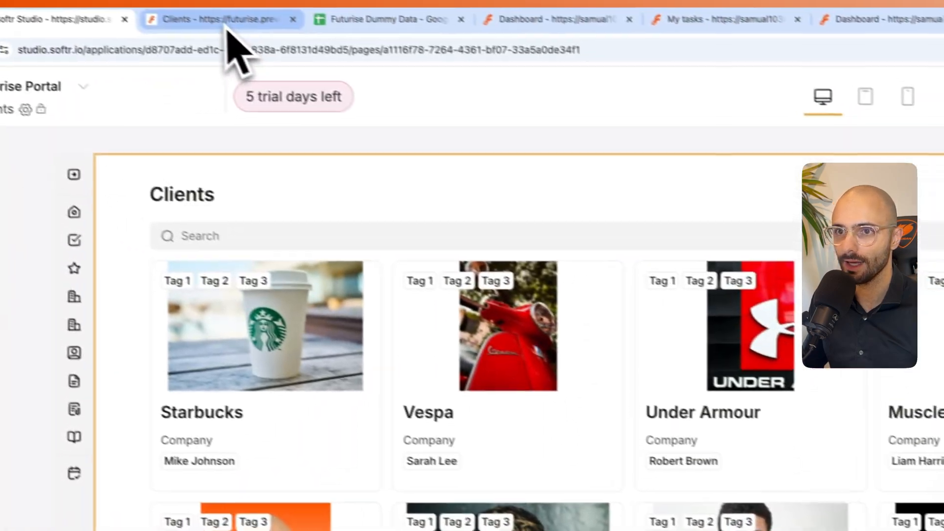
click(227, 26)
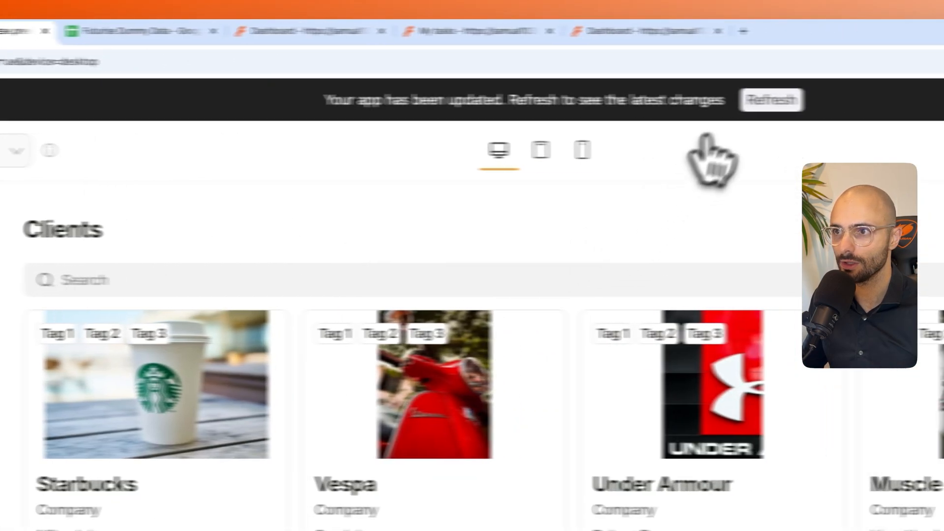
click(691, 102)
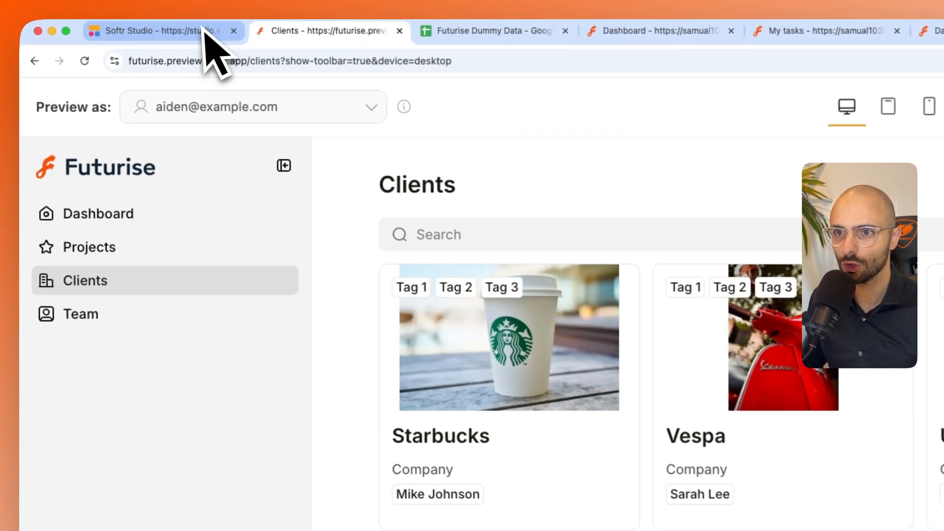
- Map the client block's cover media tags to Website in Softr Studio and open the Starbucks card's details in the preview
click(91, 24)
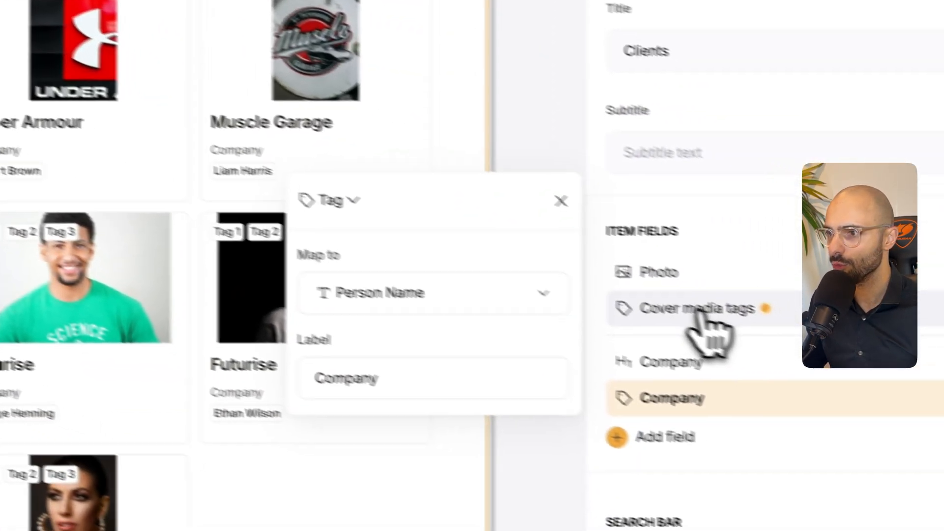
click(703, 315)
click(344, 390)
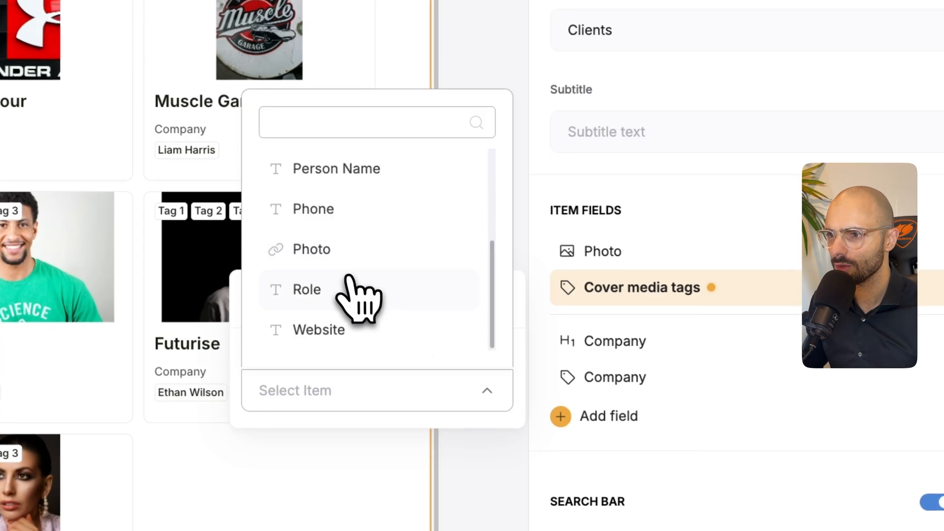
click(350, 334)
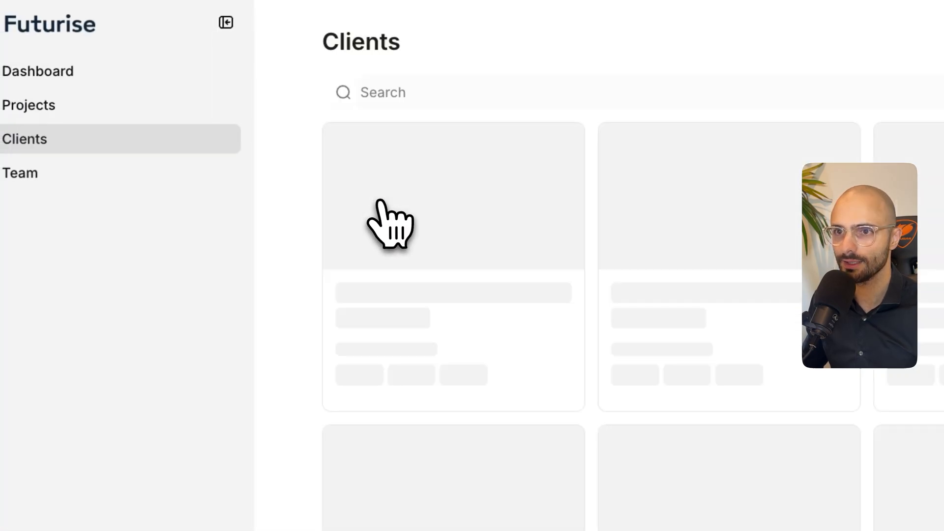
click(385, 152)
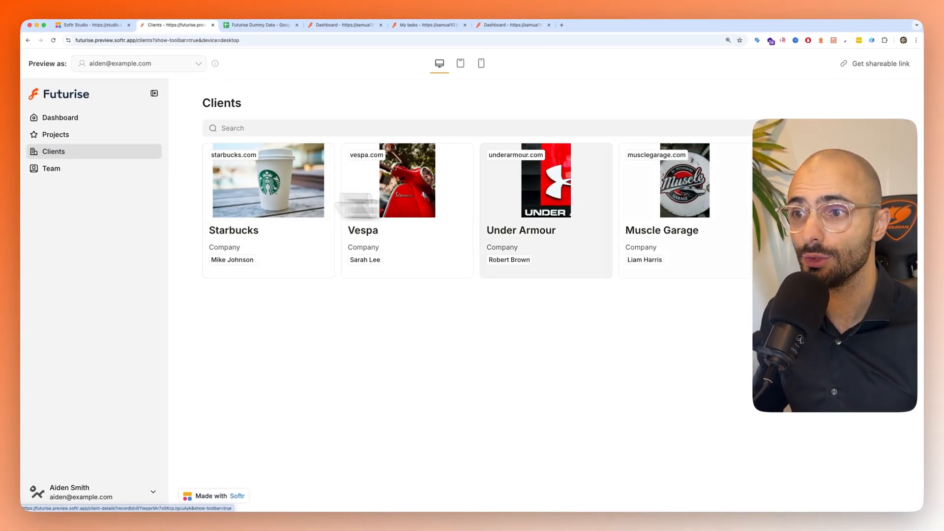
click(268, 192)
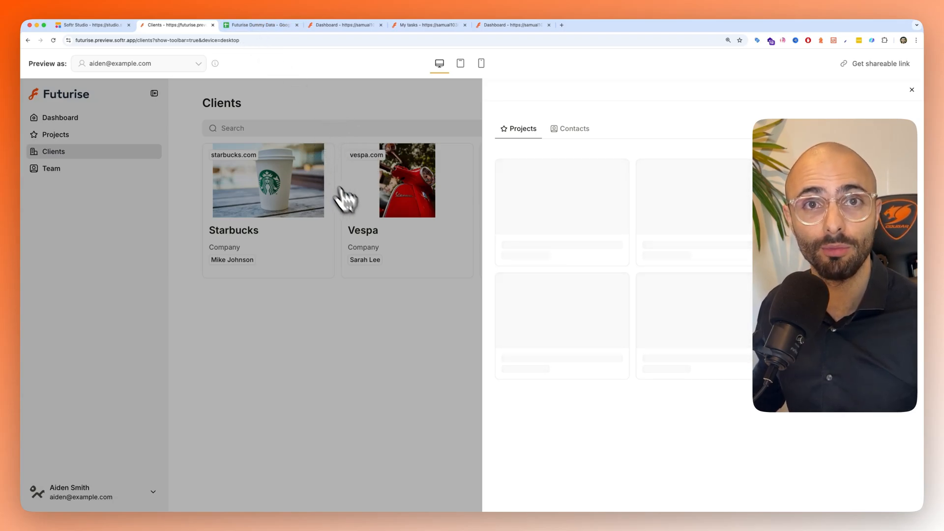
- Examine the Clients page's visibility settings in Softr Studio to check which user groups can see it
click(103, 25)
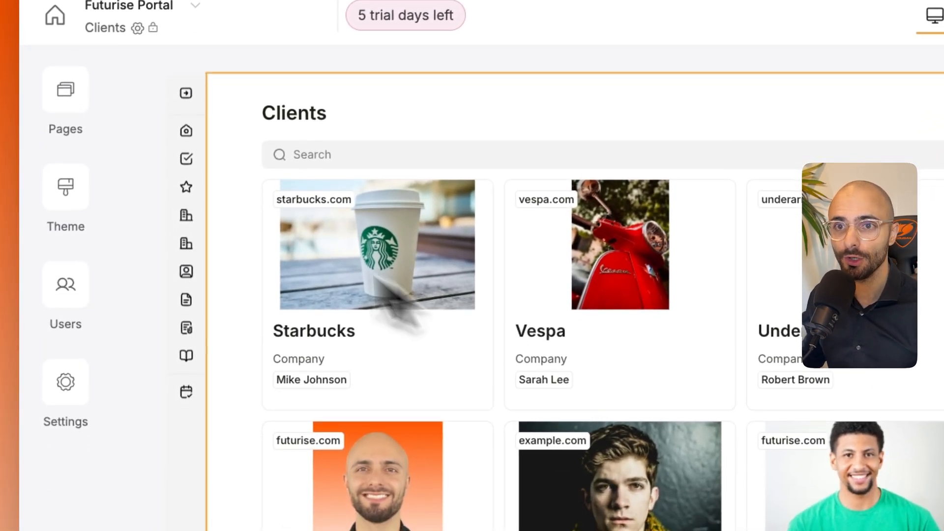
click(66, 87)
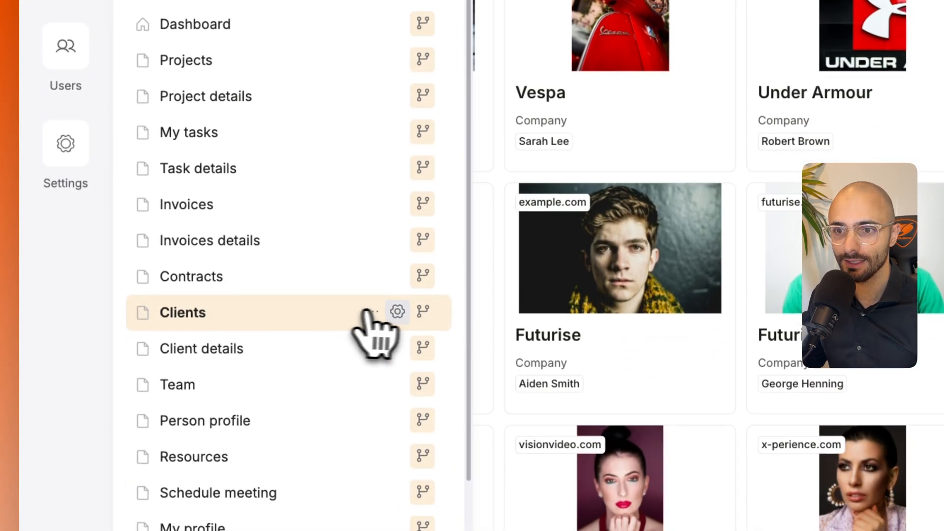
mouse_move(425, 317)
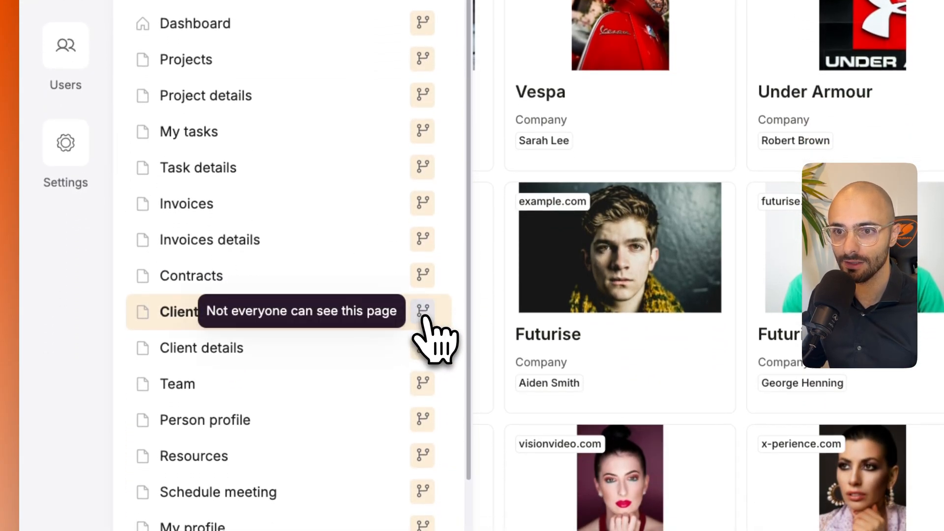
click(423, 314)
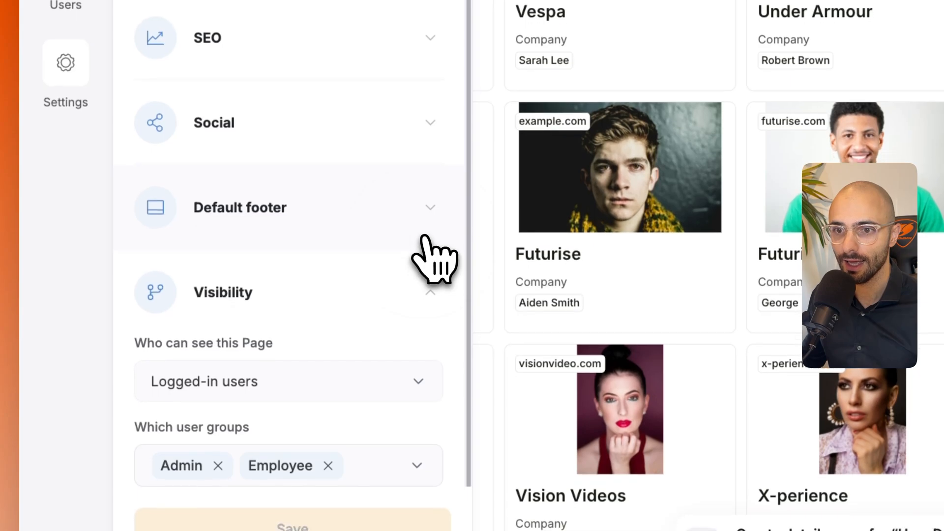
scroll(264, 312, down, 2)
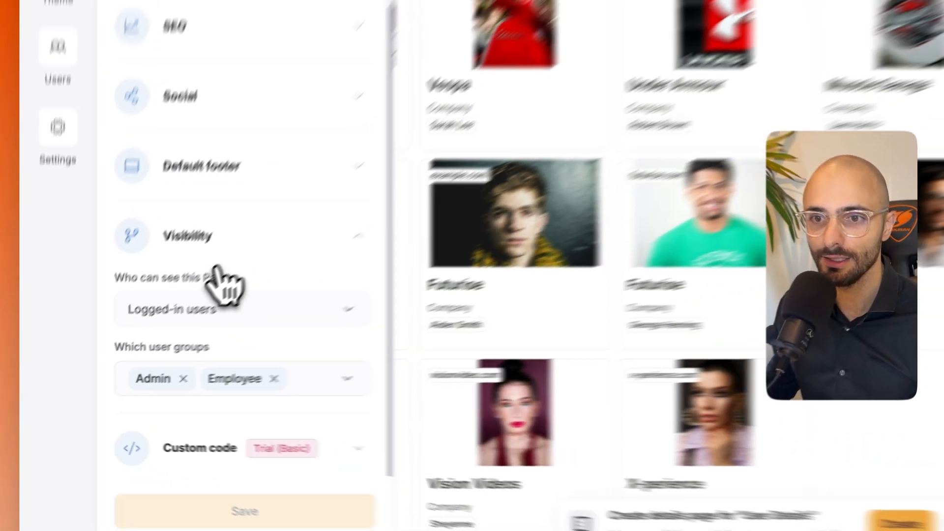
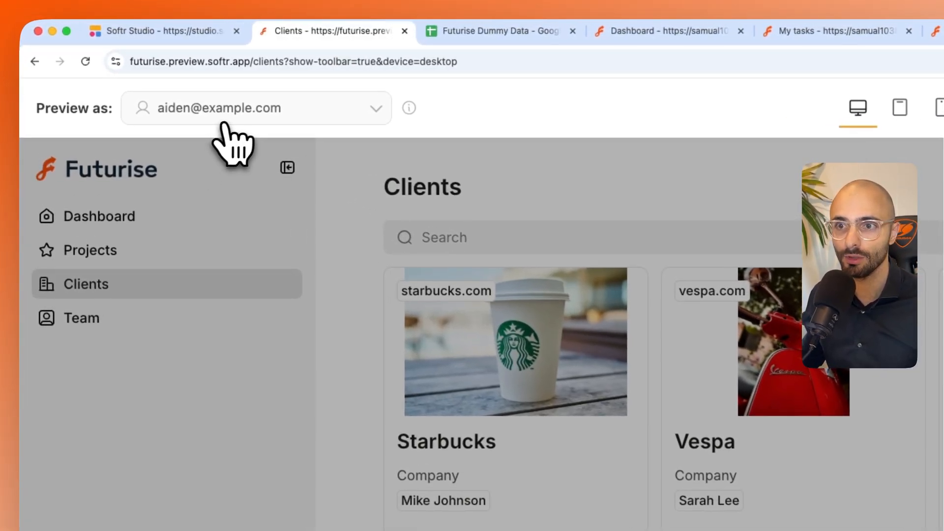
- Preview the Futurise portal as the Starbucks client user to check which pages a client can reach
click(235, 109)
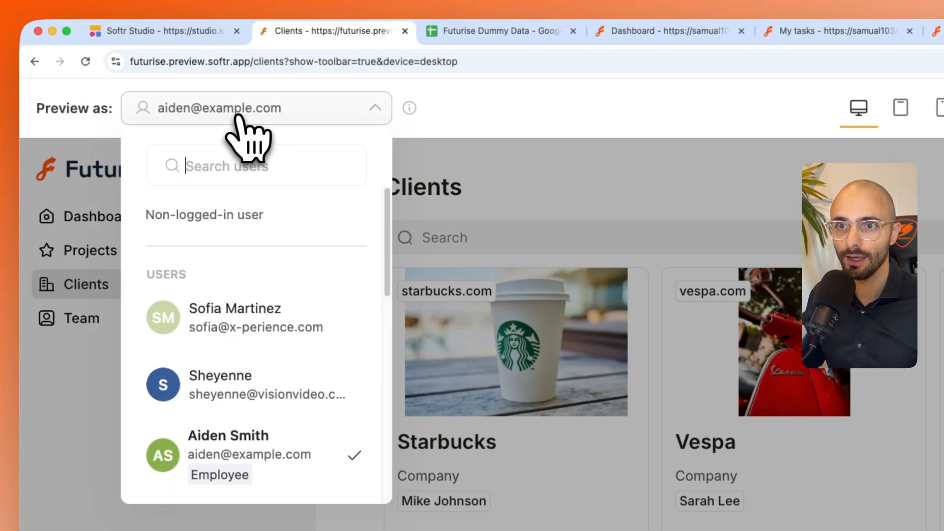
scroll(242, 363, down, 3)
click(239, 438)
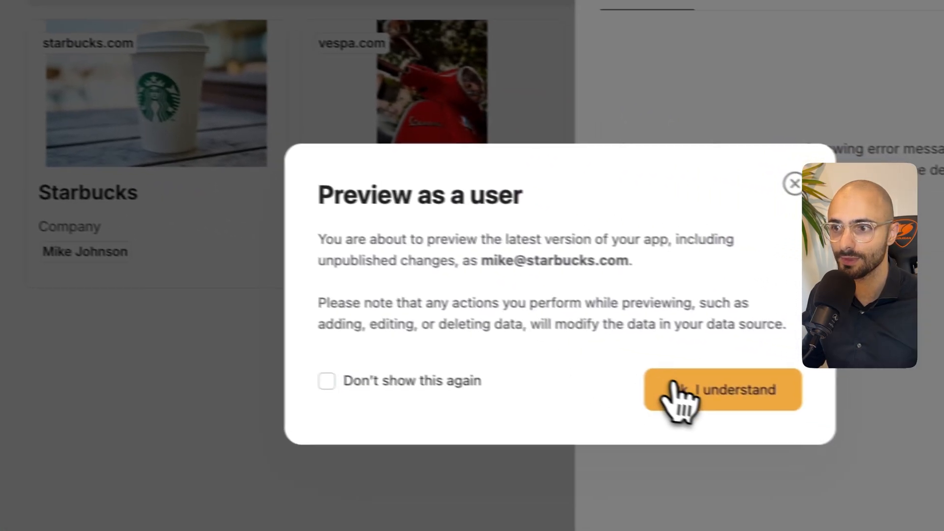
click(679, 392)
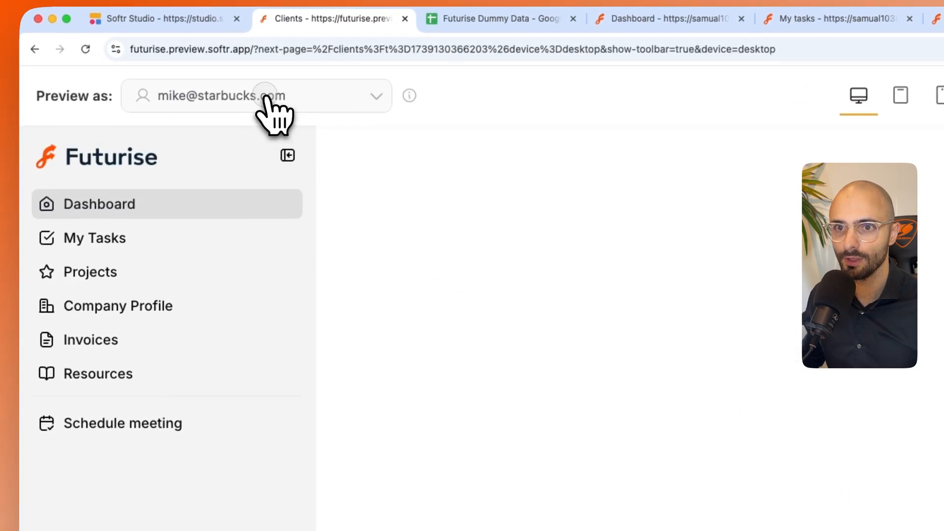
click(265, 95)
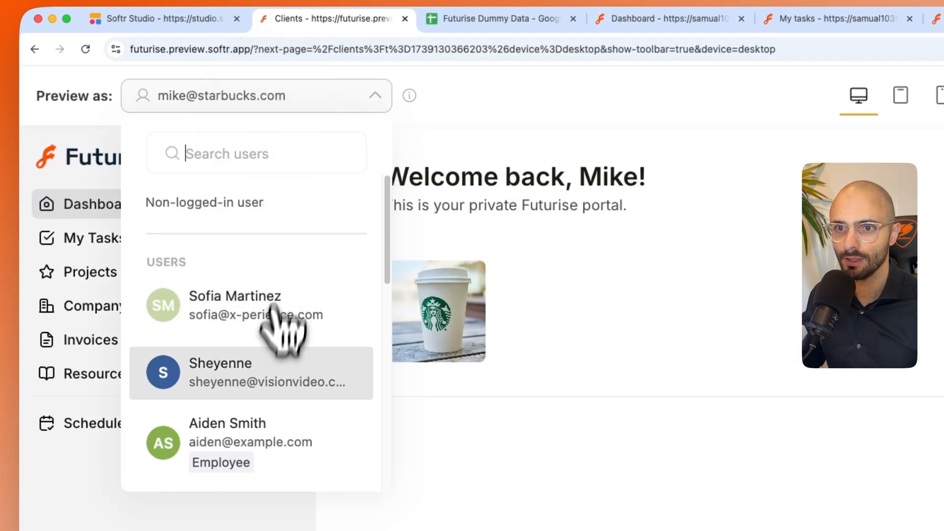
scroll(280, 344, down, 2)
click(256, 438)
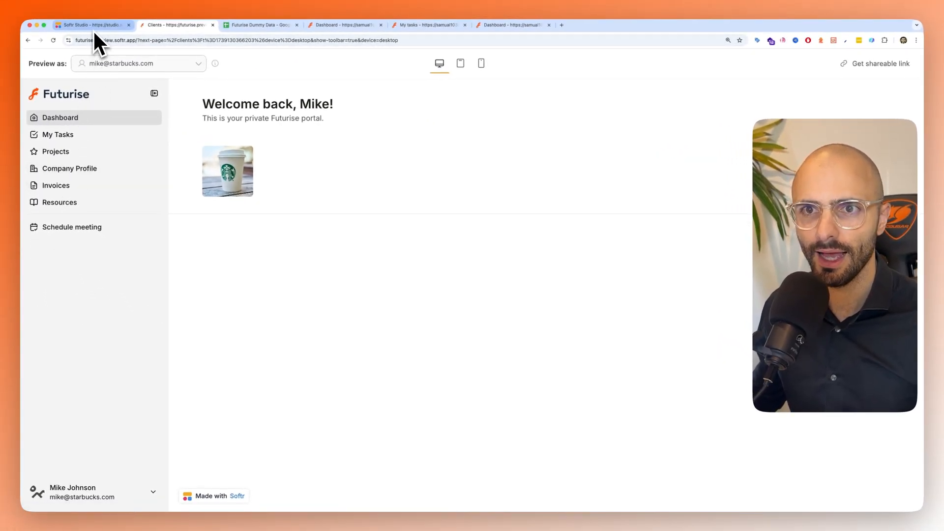
- Return to Softr Studio and check the visibility of the Clients link in the sidebar navigation
click(93, 26)
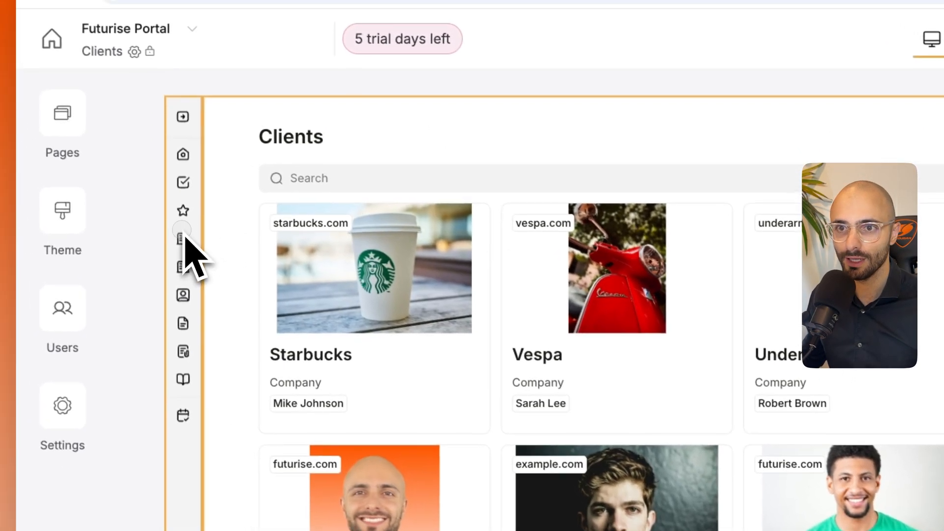
mouse_move(158, 217)
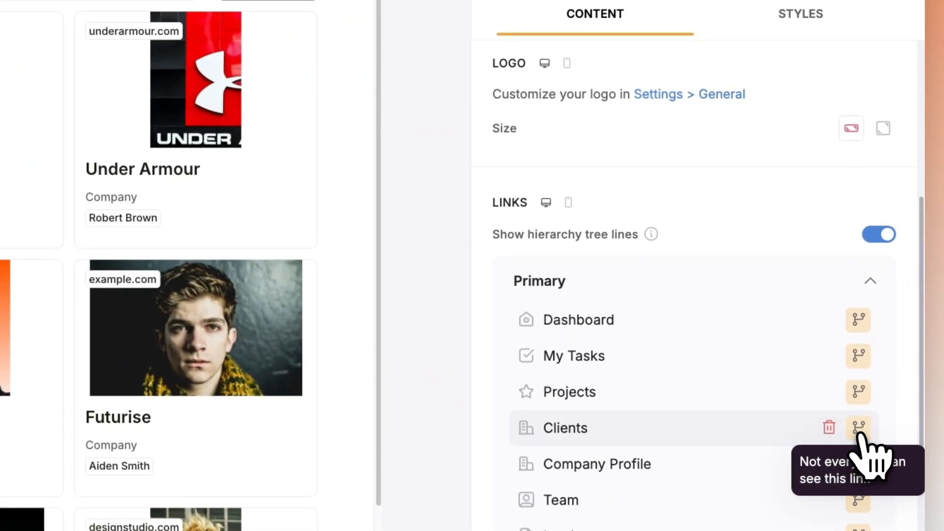
click(859, 429)
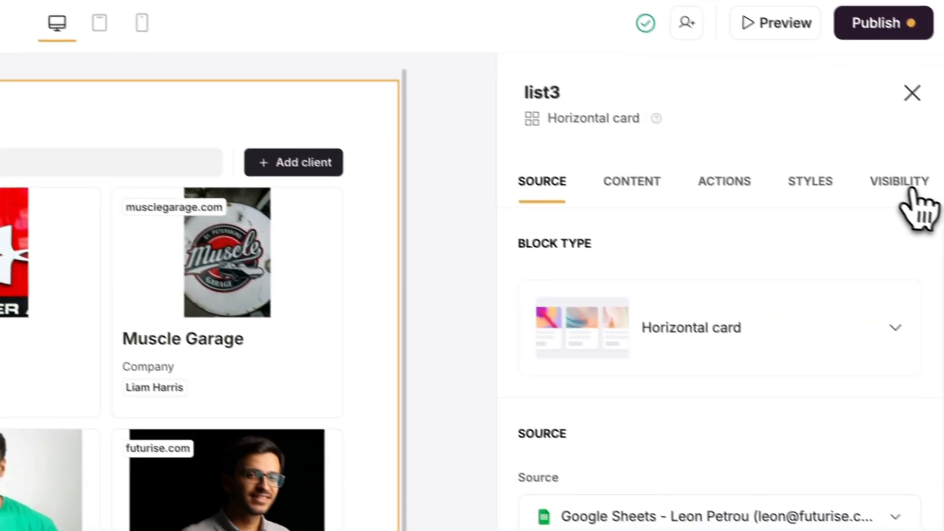
- Set who can see the Clients horizontal card block to Logged-in users
click(909, 192)
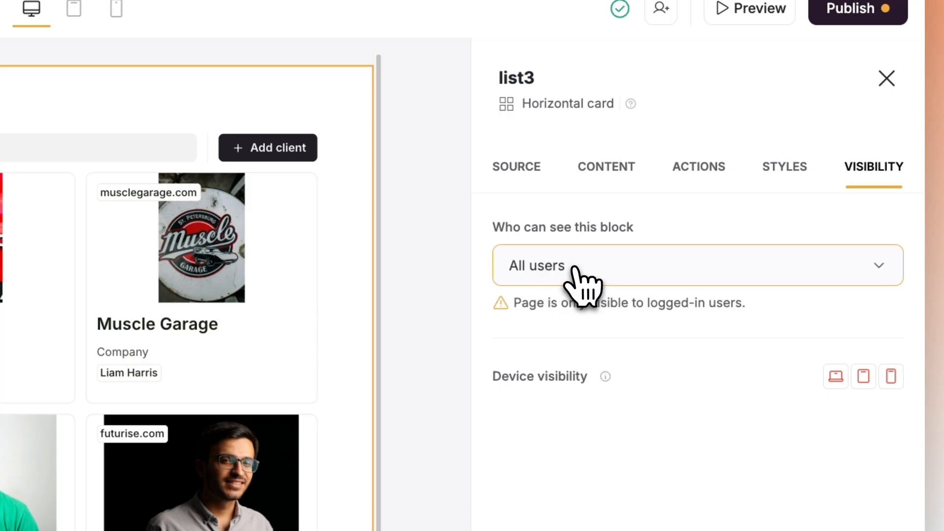
click(583, 283)
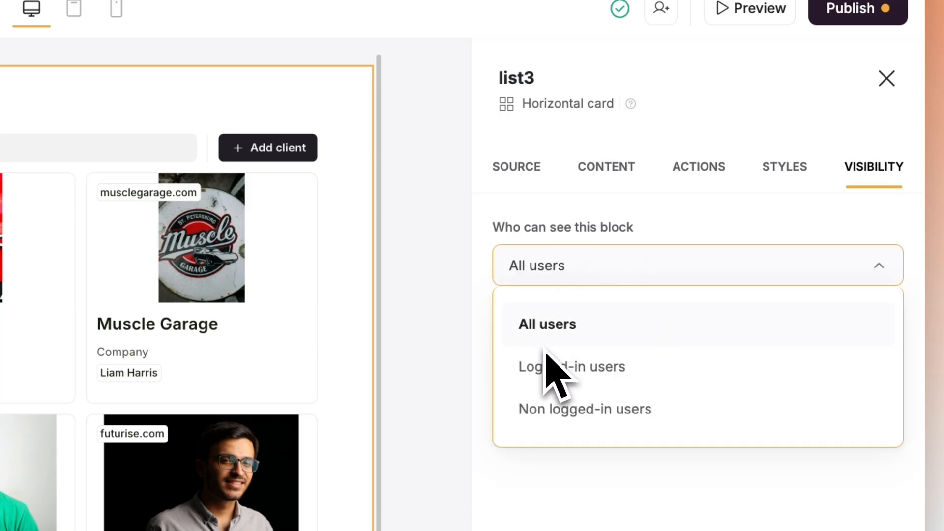
click(595, 364)
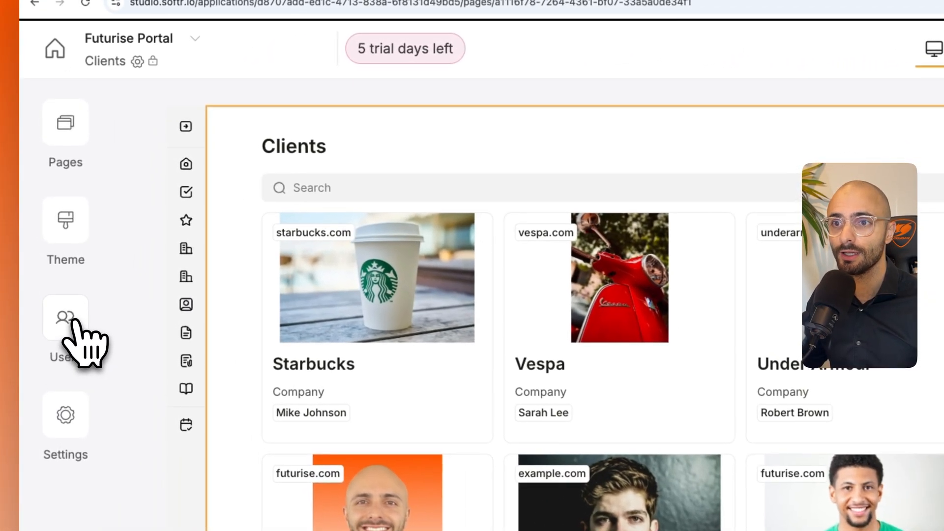
- Look at the data restrictions in the portal's user settings
click(47, 204)
click(504, 140)
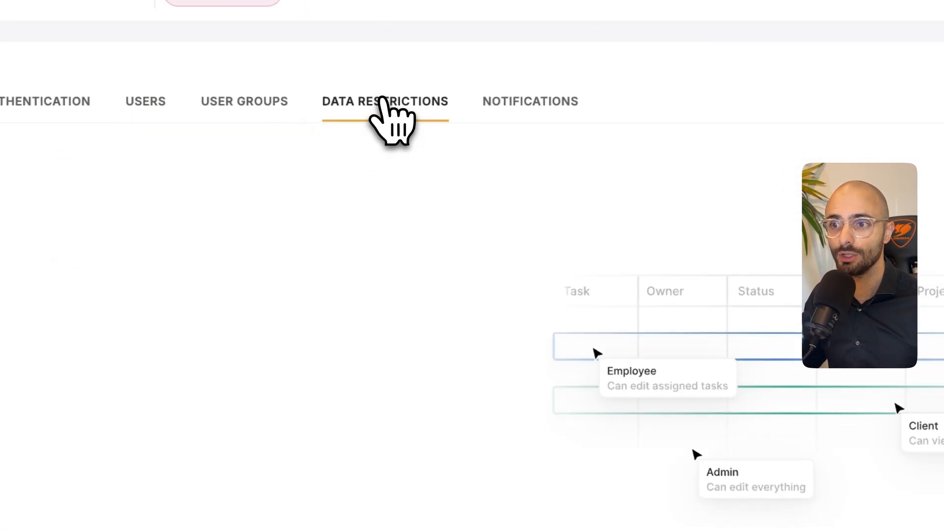
drag(532, 412, 521, 412)
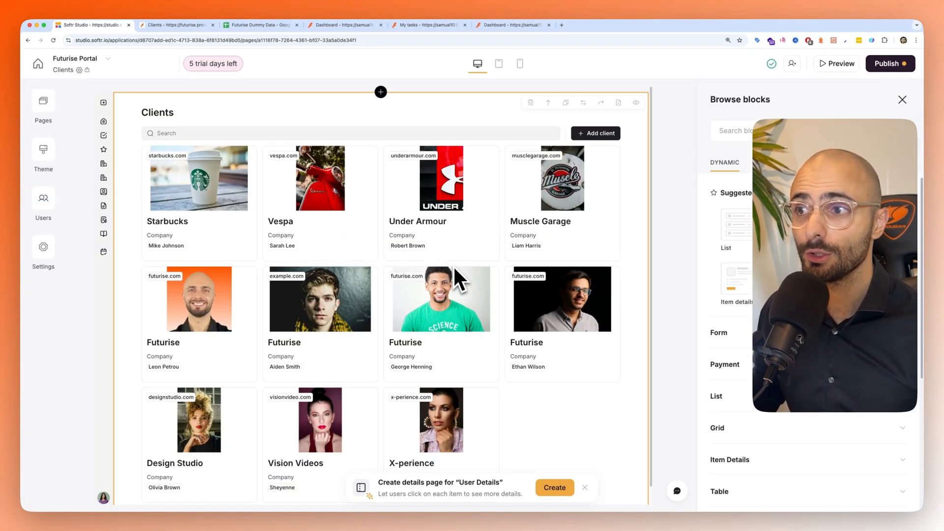
- Review the Clients block's actions, checking which details page opens when a client card is selected
click(449, 212)
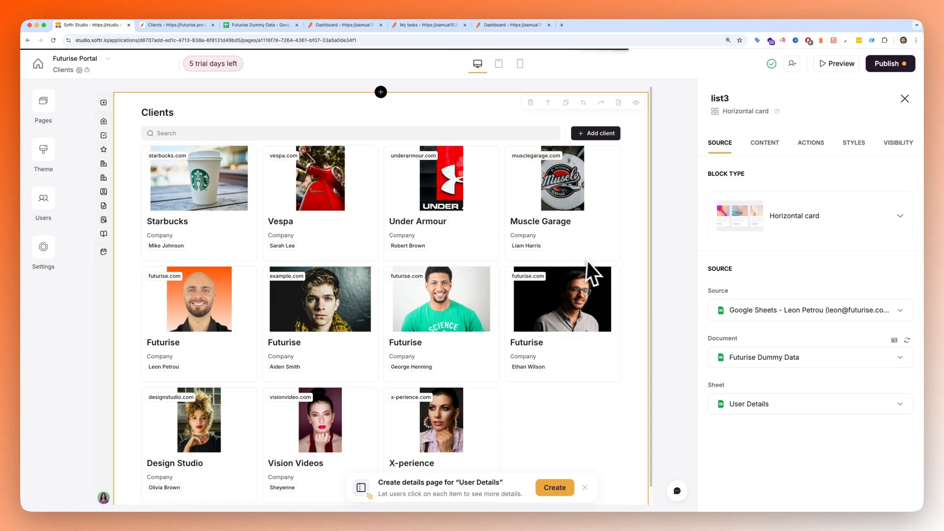
click(811, 143)
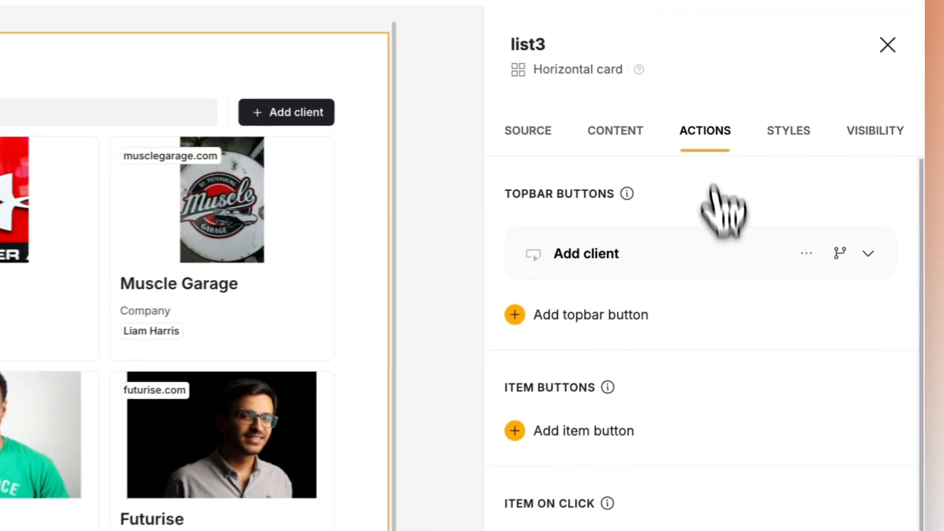
scroll(796, 266, down, 1)
scroll(639, 394, down, 2)
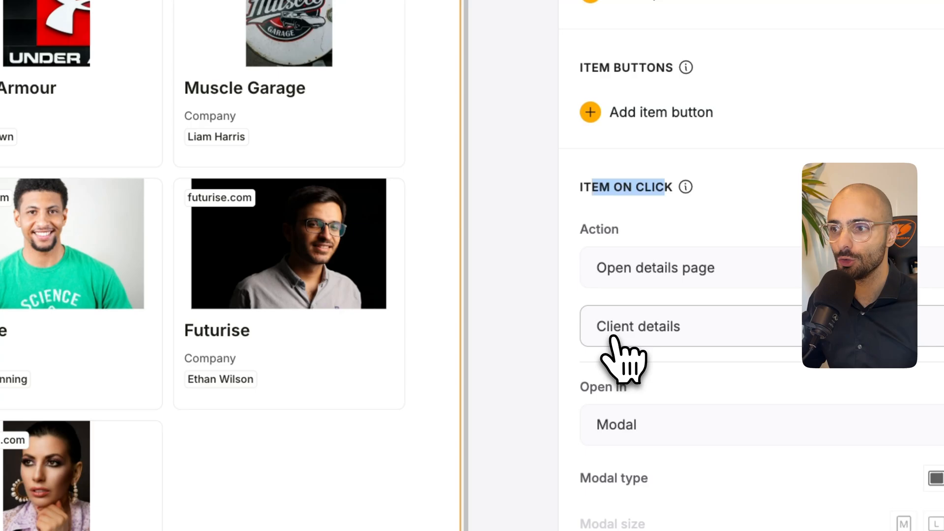
click(692, 331)
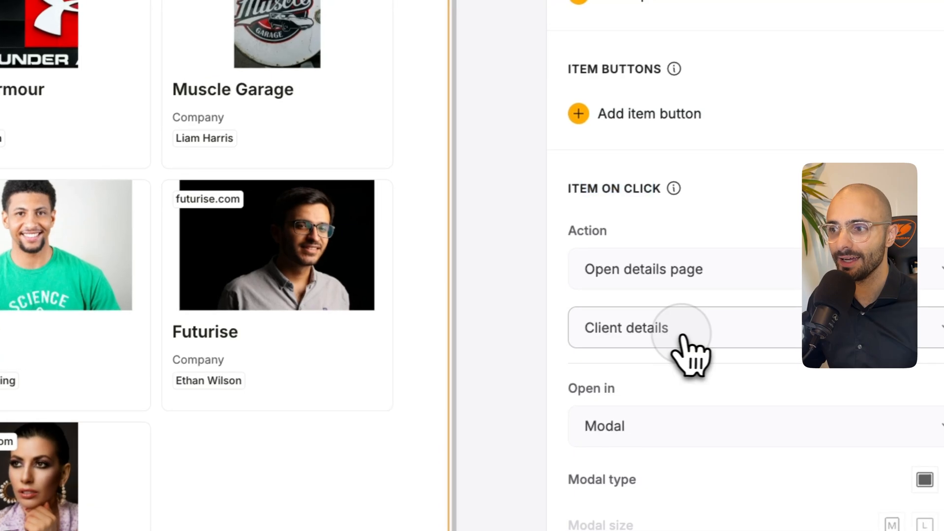
click(702, 332)
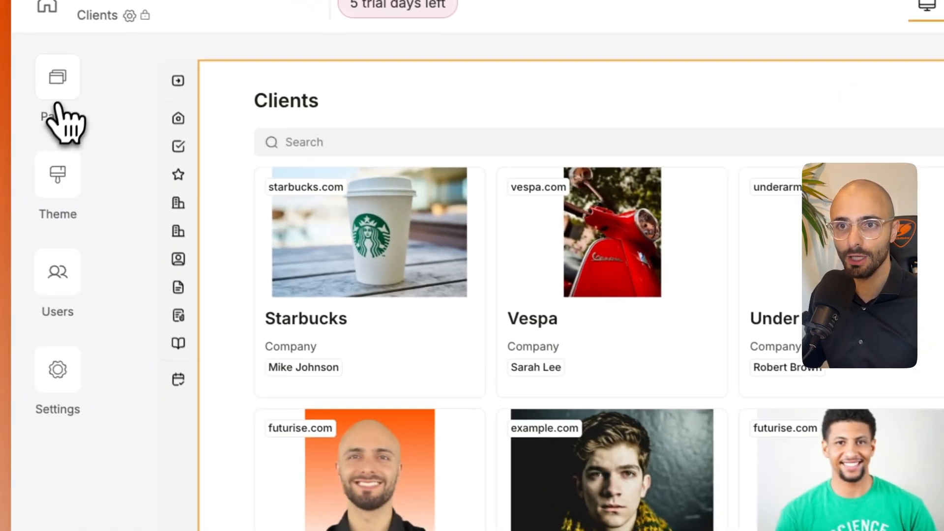
- Open the Client details page for editing from the app pages
click(61, 106)
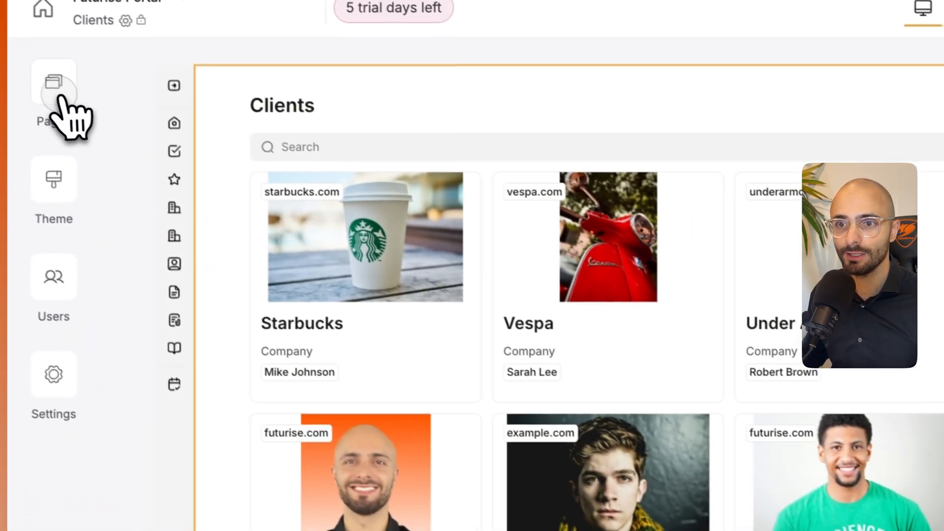
click(57, 91)
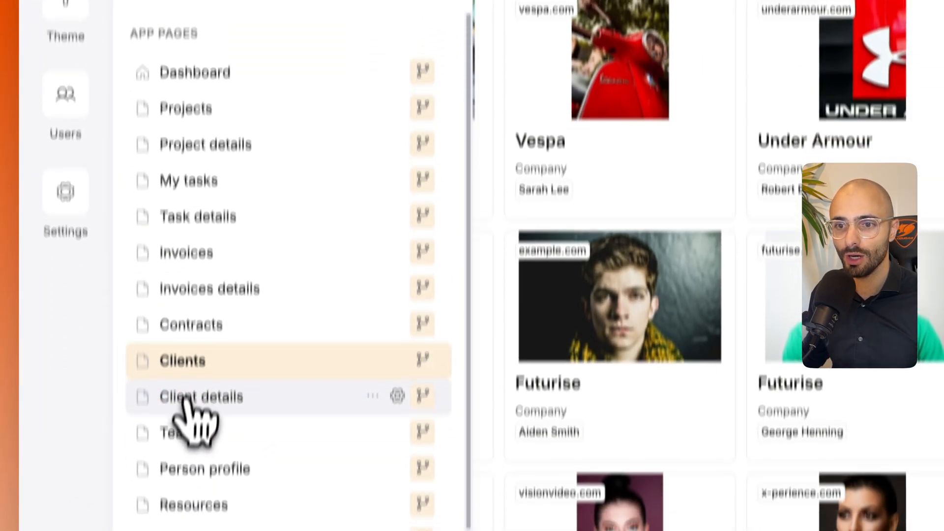
click(190, 397)
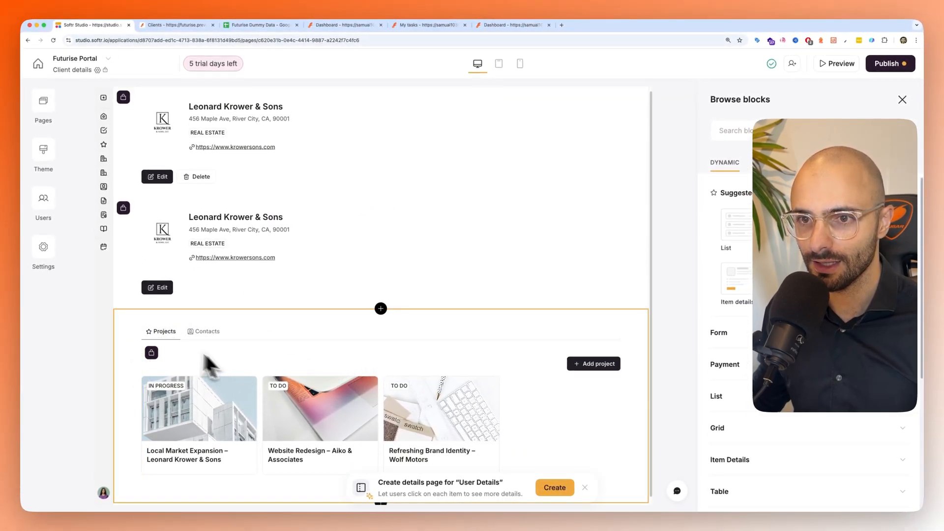
- Check the visibility settings of the two client item details blocks on the Client details page
click(144, 328)
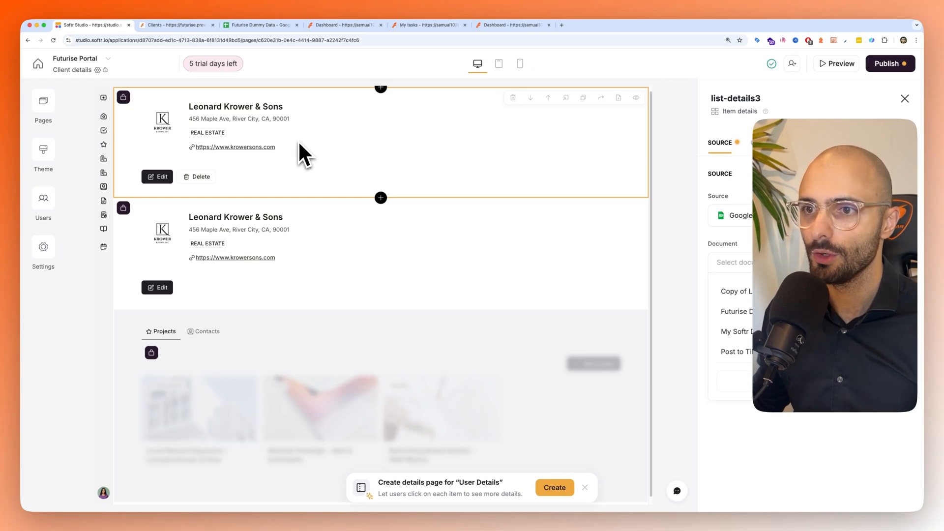
click(288, 241)
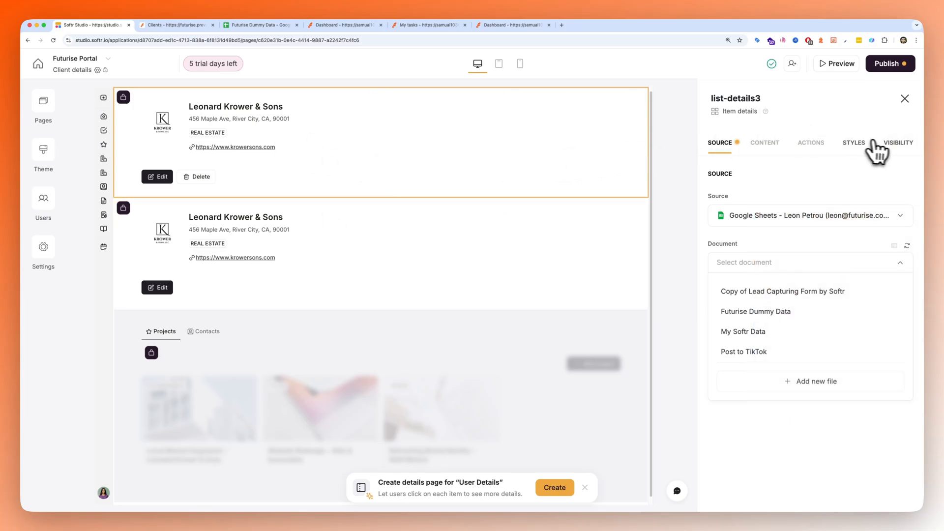
click(877, 144)
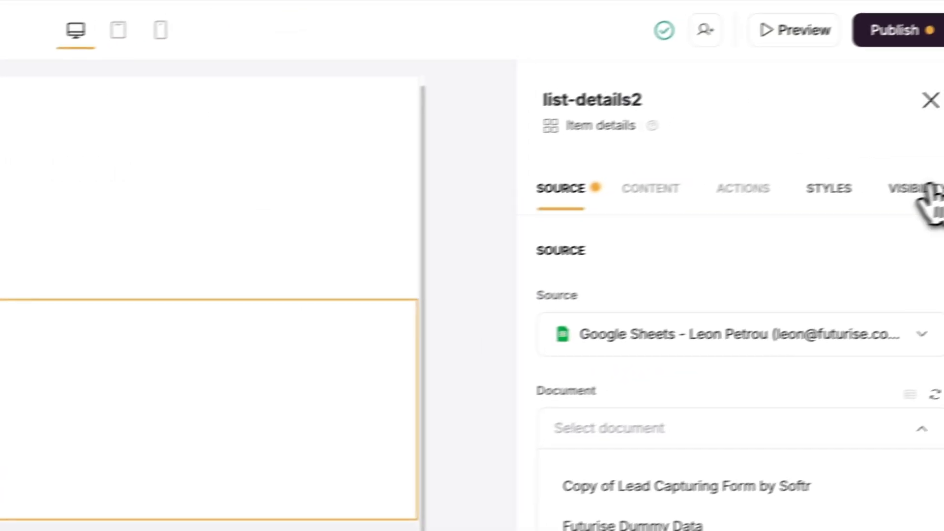
click(903, 190)
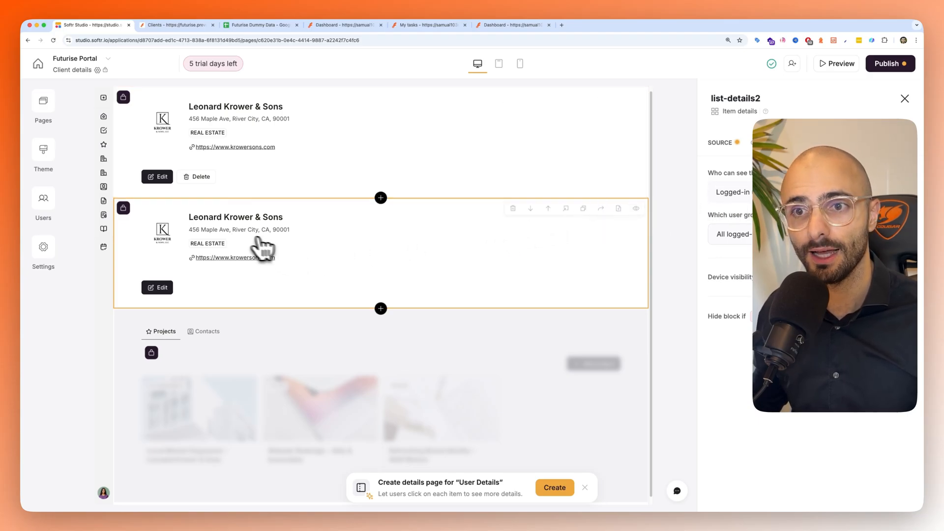
- Restrict the Client details page to the Employee and Admin user groups and save the page settings
click(43, 101)
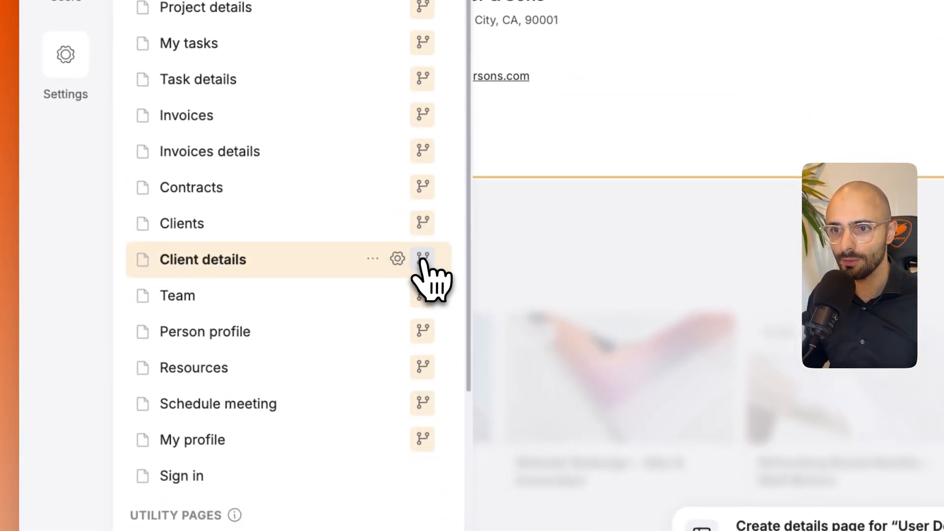
click(422, 261)
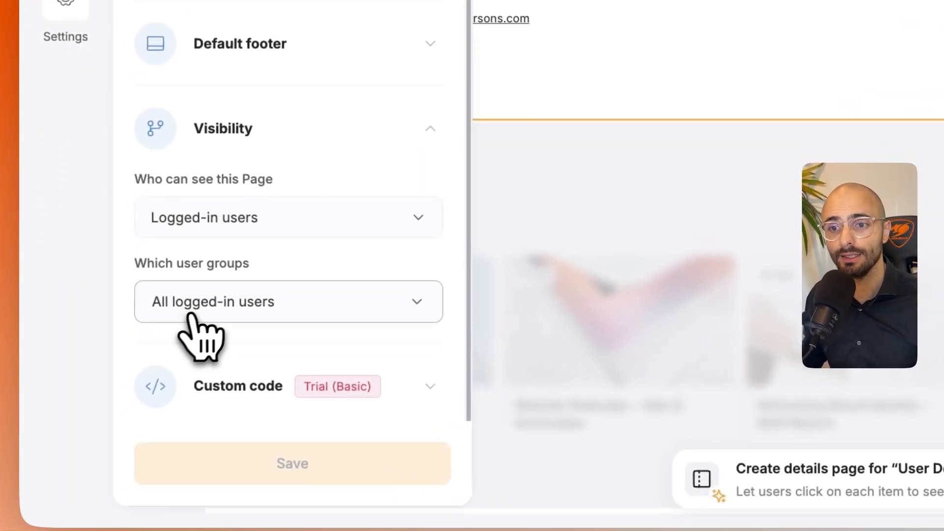
click(203, 302)
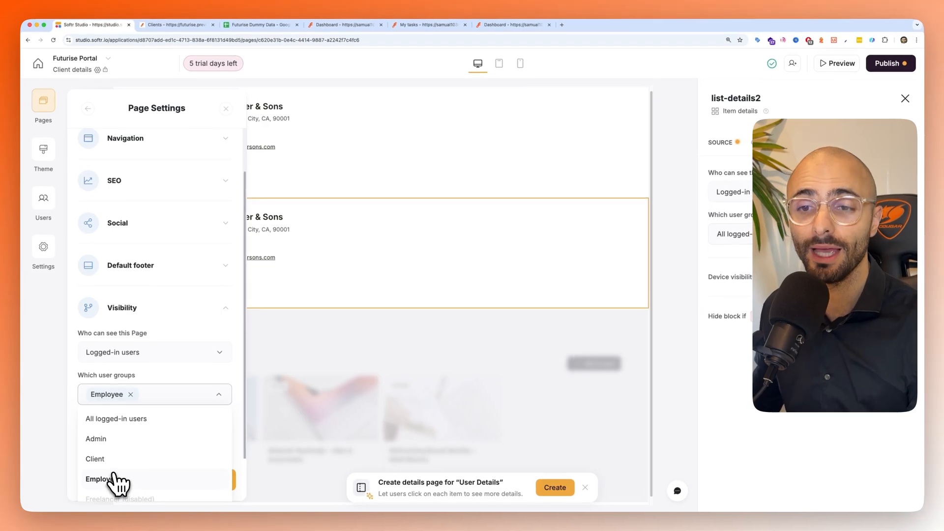
click(100, 439)
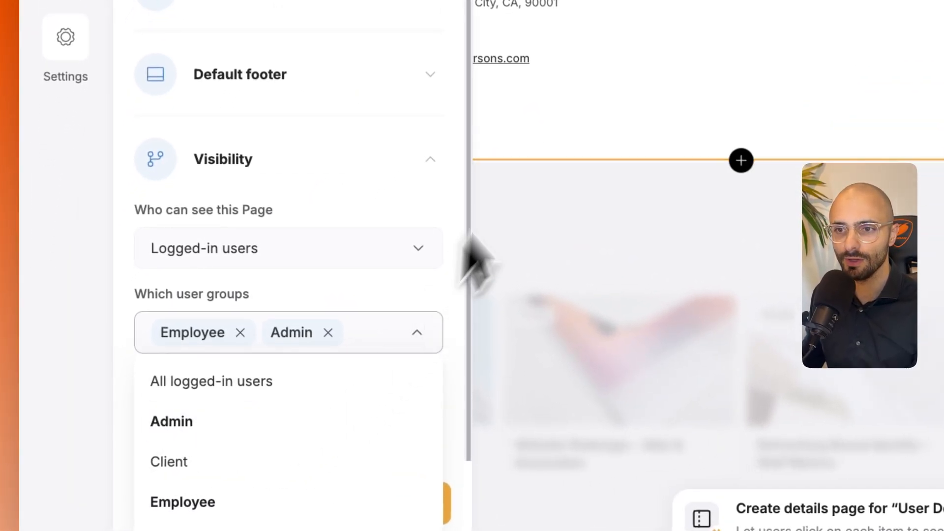
click(613, 43)
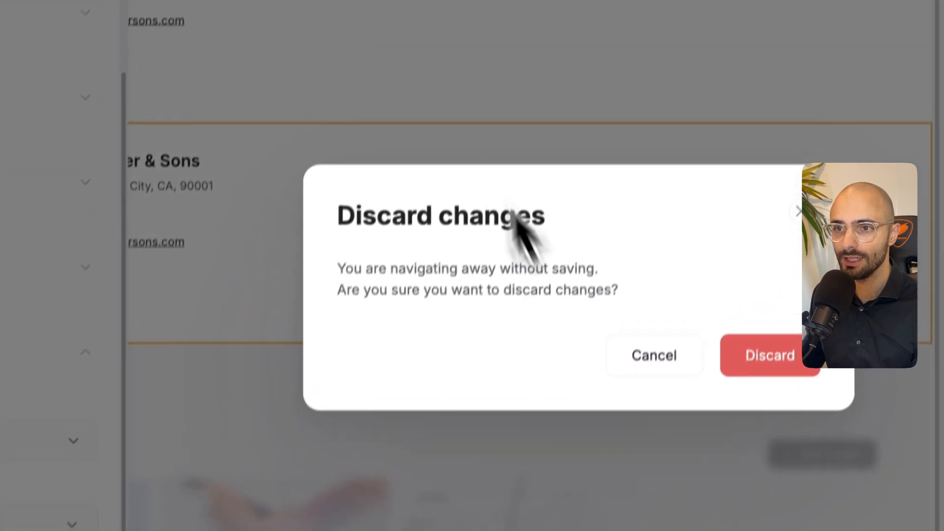
click(651, 362)
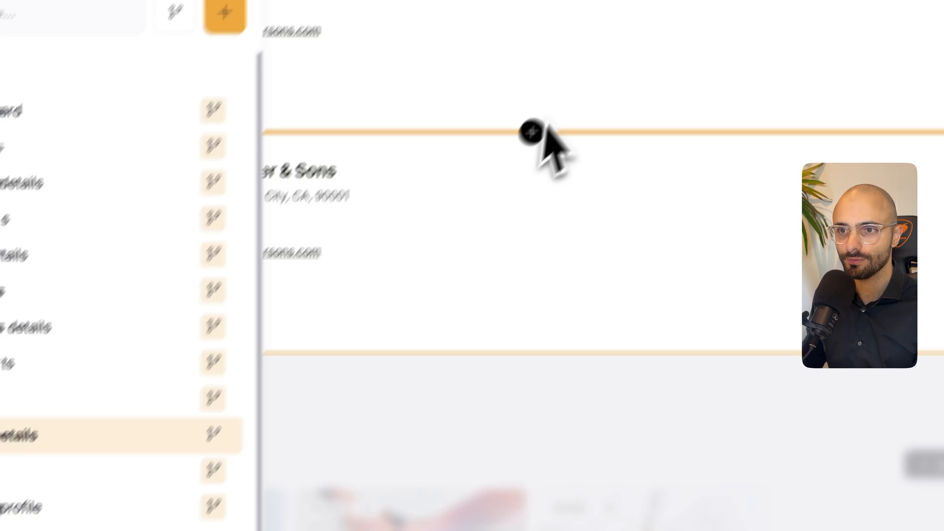
- Delete the first item details block, the one with both Edit and Delete buttons, from the Client details page
click(501, 124)
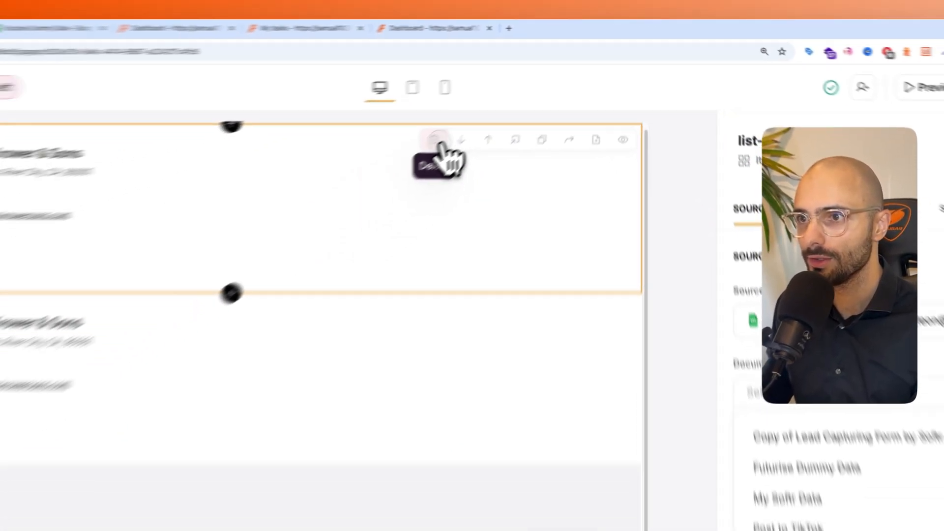
click(438, 141)
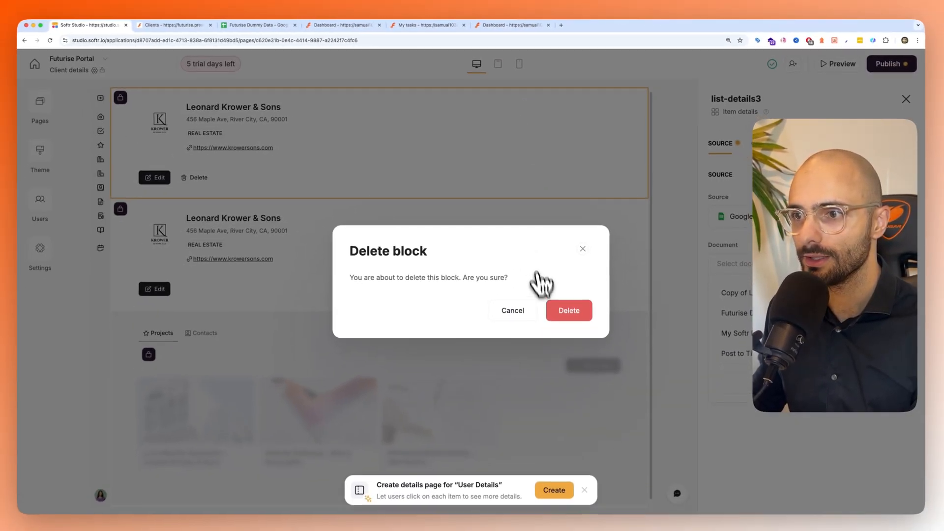
click(568, 312)
- Connect the remaining item details block to the User Details sheet of the Futurise Dummy Data document, without adding conditional filters
click(441, 181)
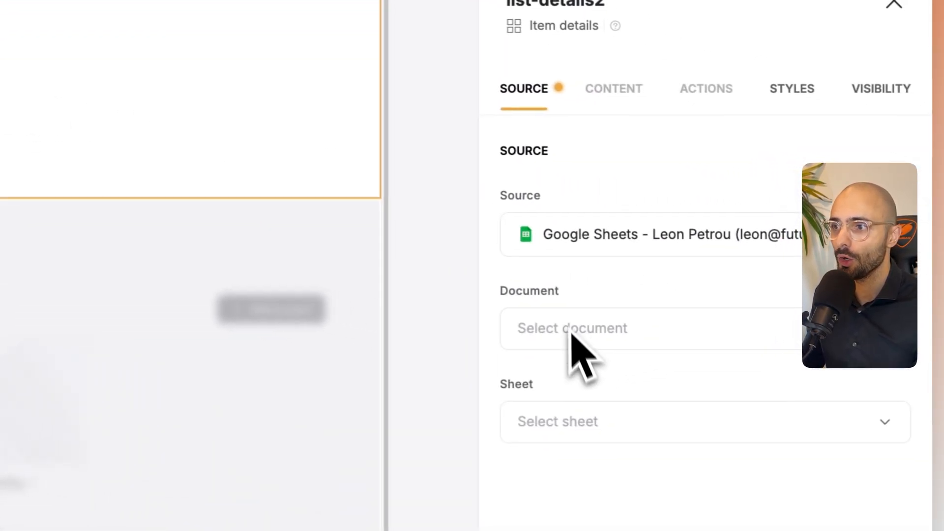
click(569, 326)
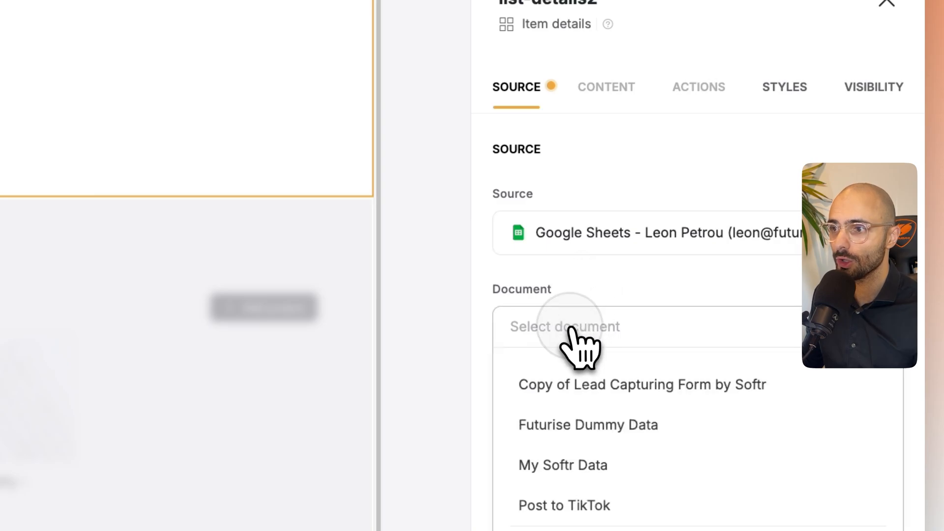
click(563, 424)
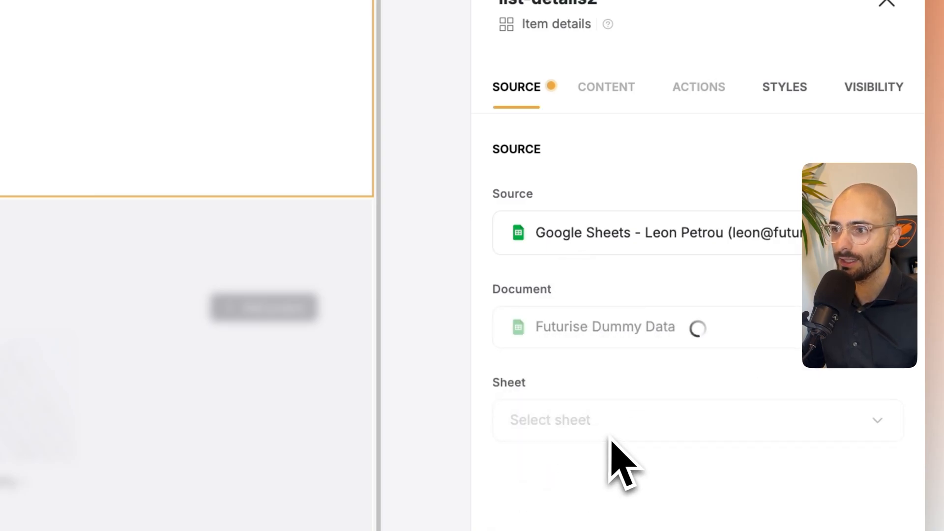
click(609, 433)
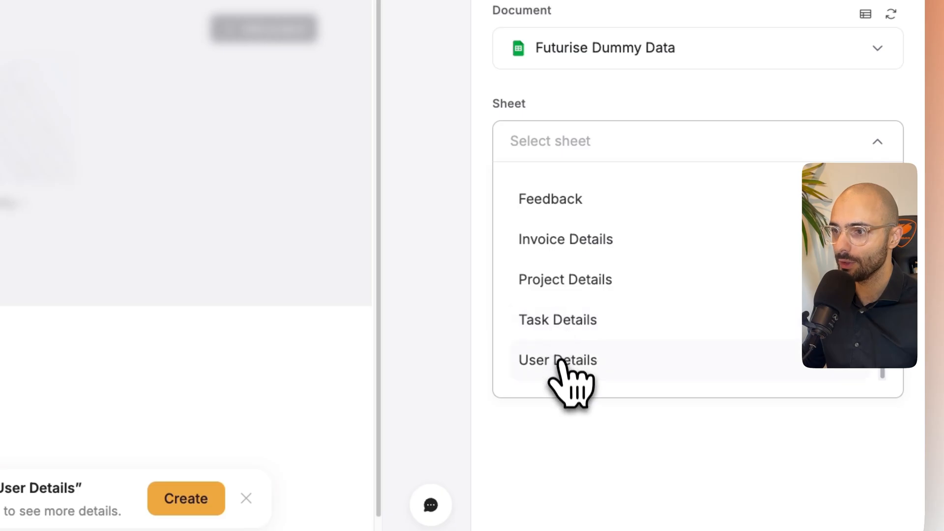
click(560, 362)
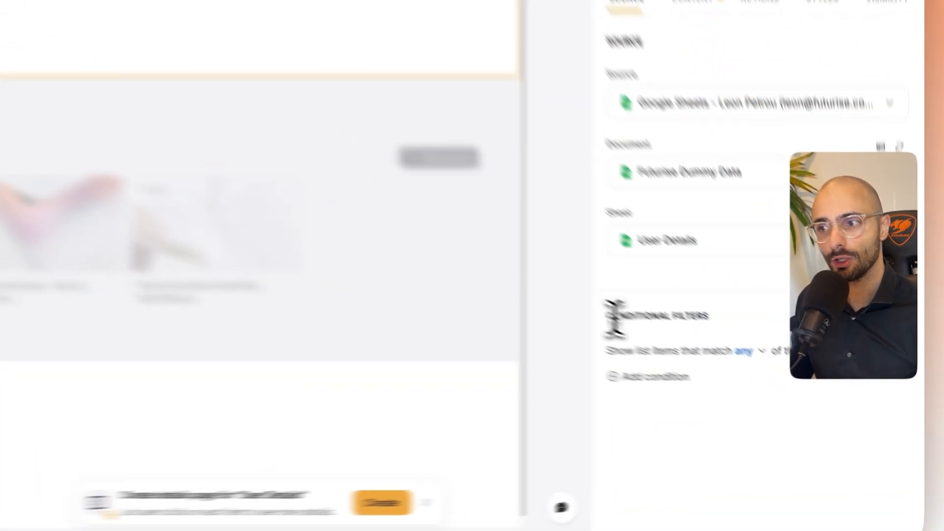
drag(618, 321, 762, 327)
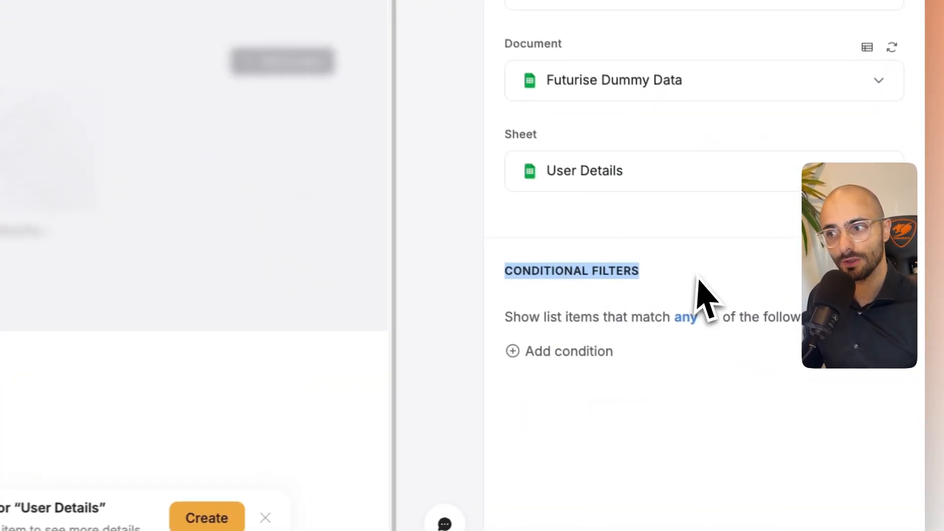
click(698, 279)
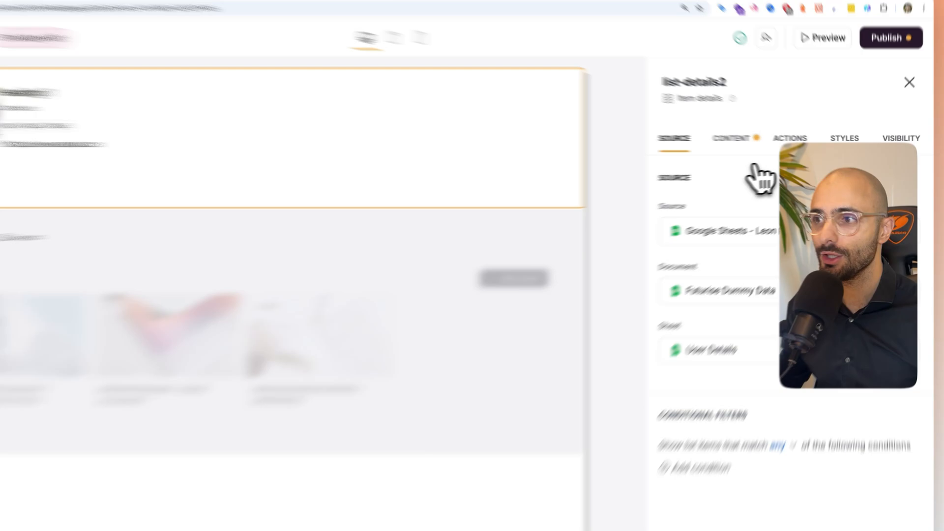
- Remove the Heading 1, Company, Tag and Url fields from the block's top section, keeping only Photo
click(764, 143)
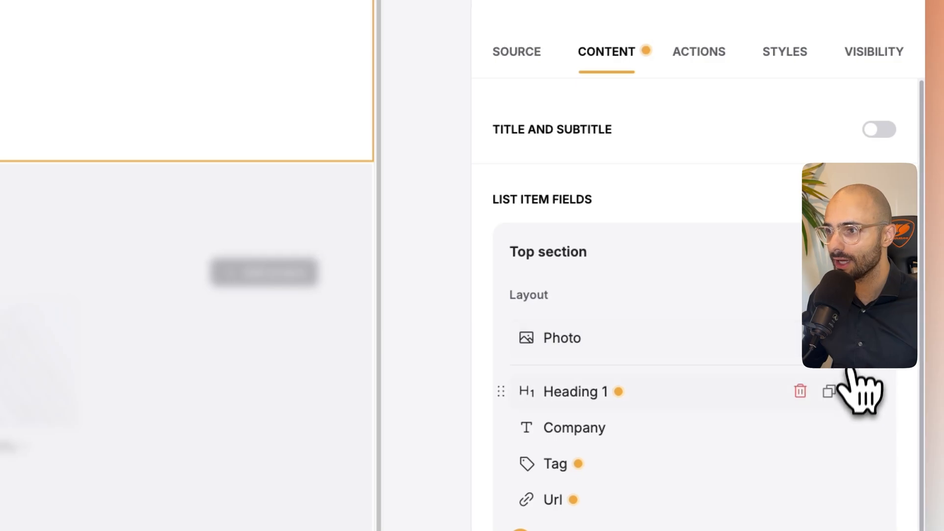
click(797, 392)
click(797, 393)
click(798, 391)
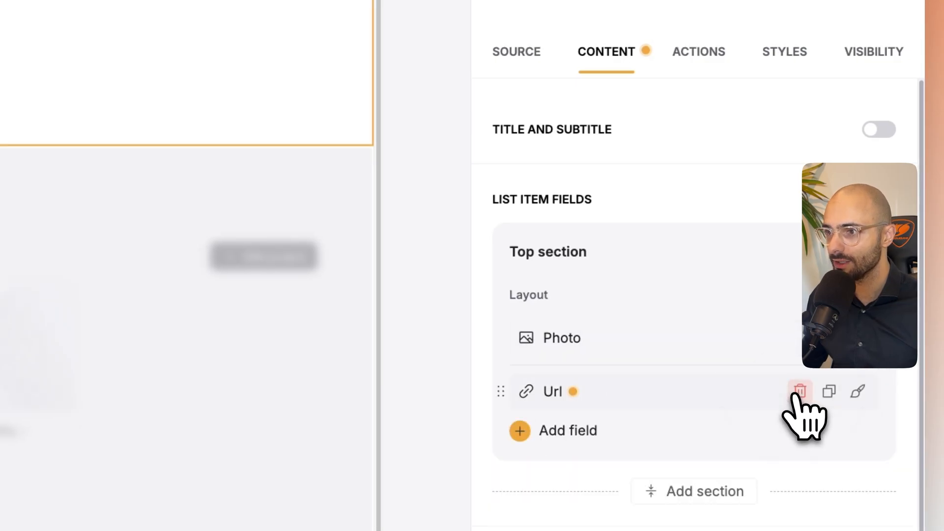
click(798, 392)
- Add the Company, Email, Person ID, Person Name, Phone, Role and Website fields to the block's top section
click(613, 381)
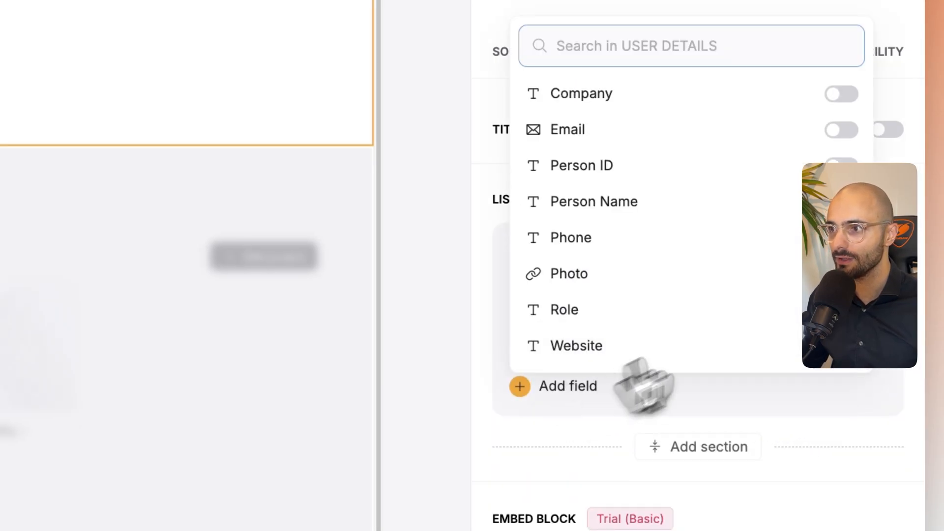
click(841, 94)
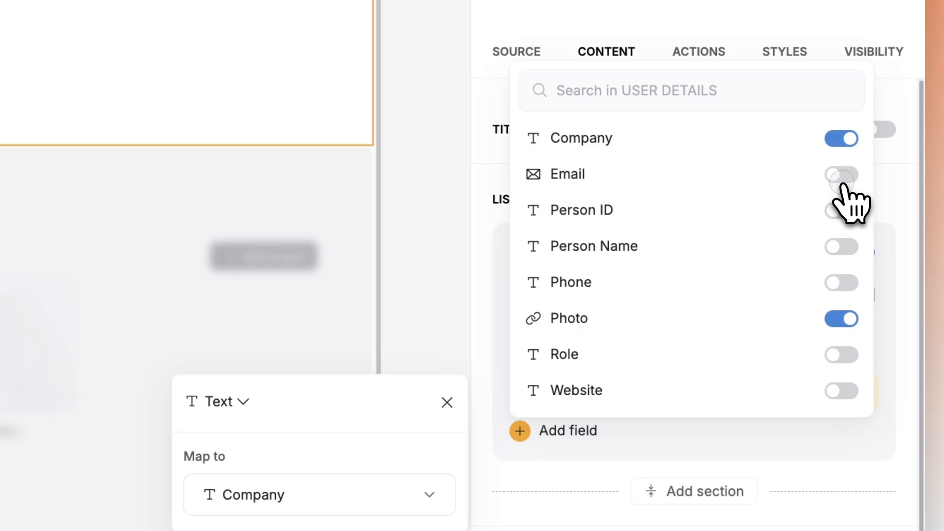
click(843, 178)
click(843, 245)
click(843, 316)
click(843, 386)
click(842, 460)
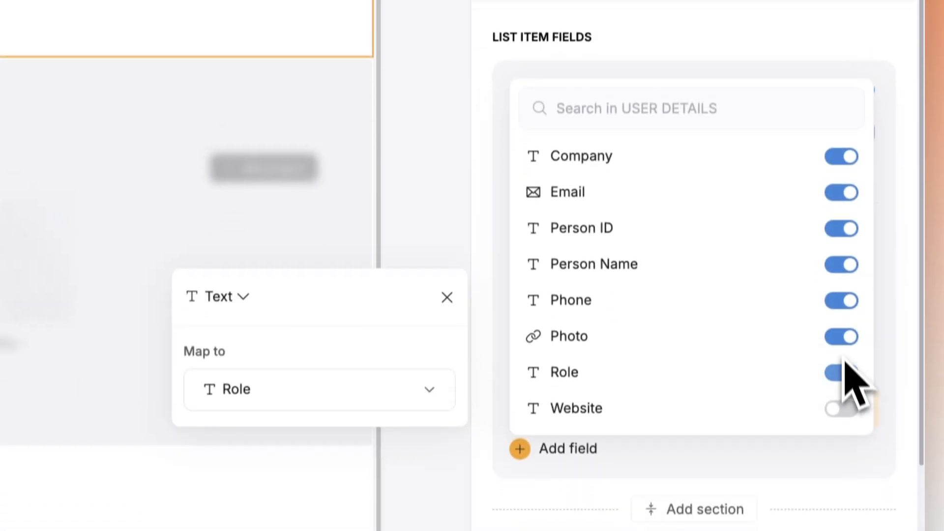
click(842, 408)
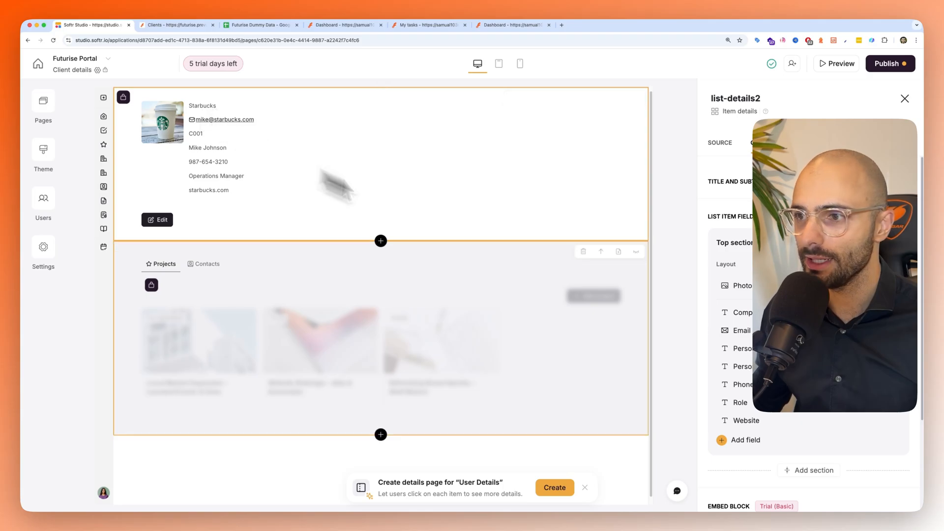
- Change the Company field's display type to Heading 1
click(730, 315)
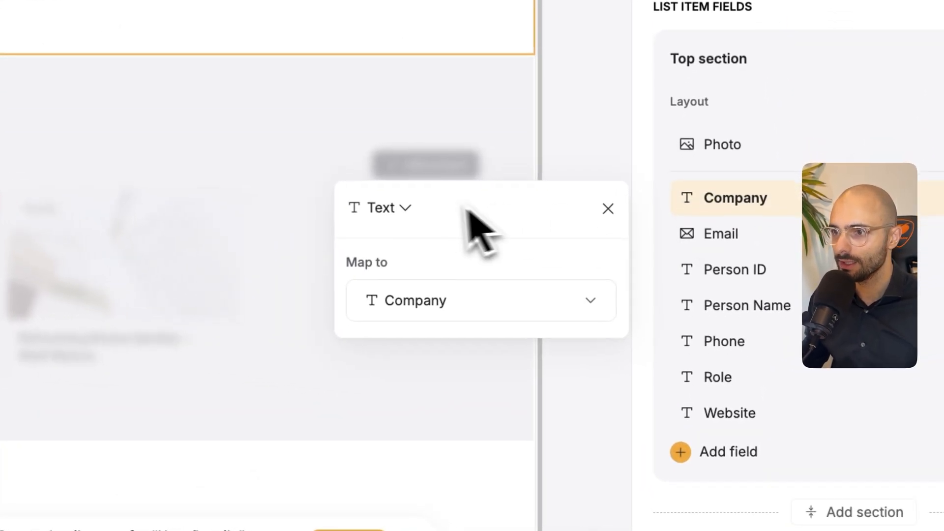
click(404, 208)
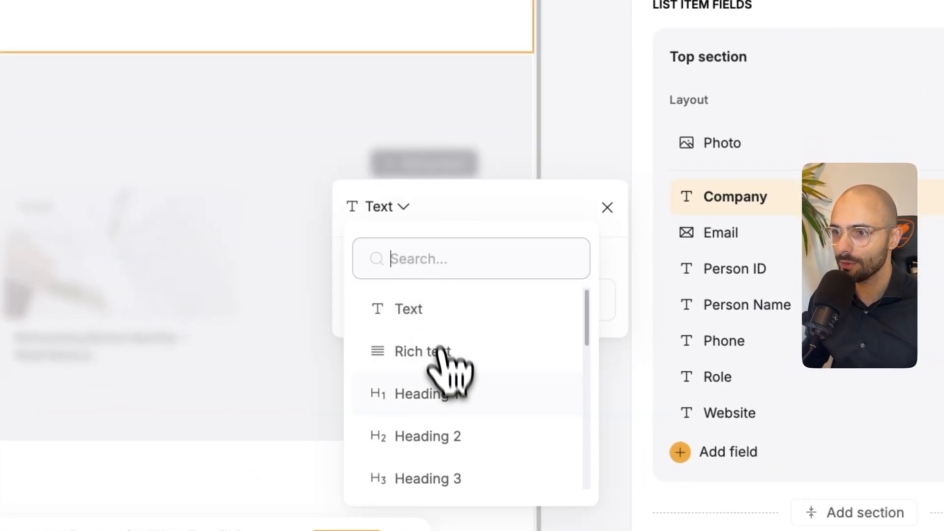
click(445, 399)
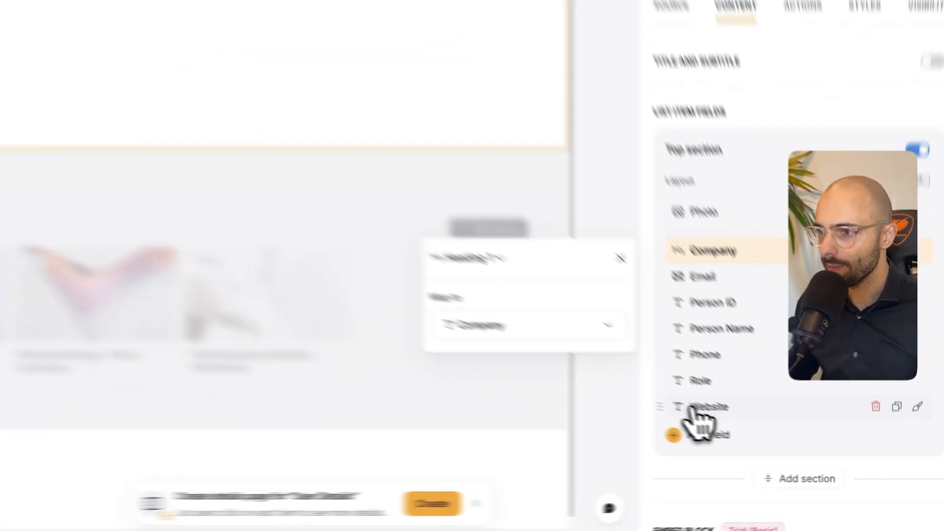
- Change the Website field's display type to Url
click(831, 473)
click(307, 268)
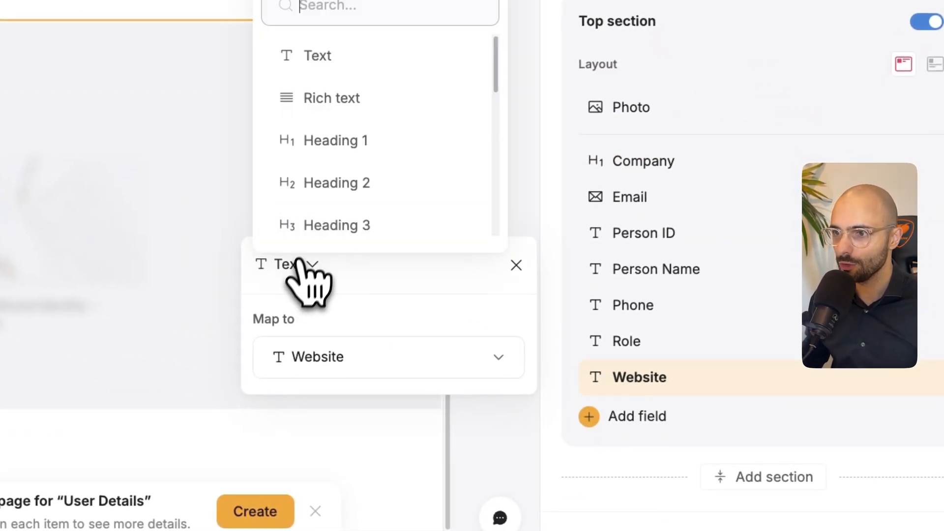
scroll(347, 185, down, 3)
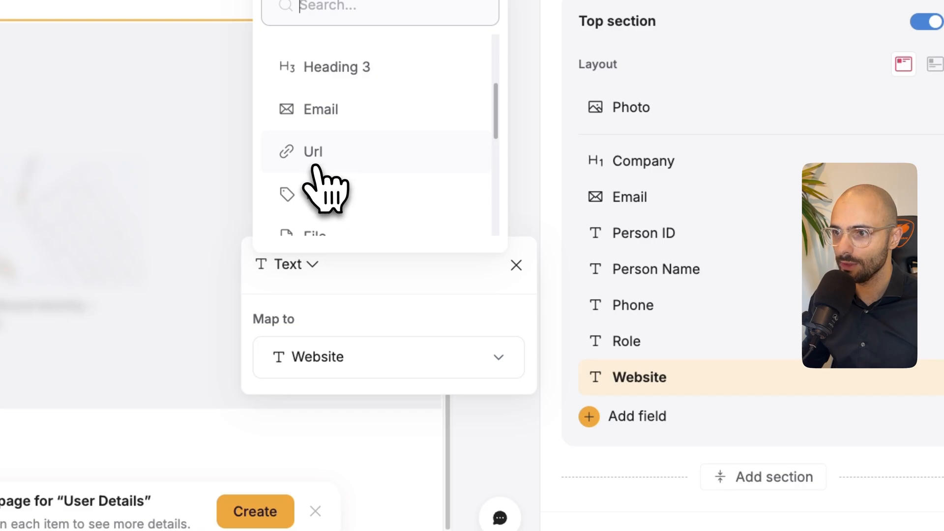
click(313, 162)
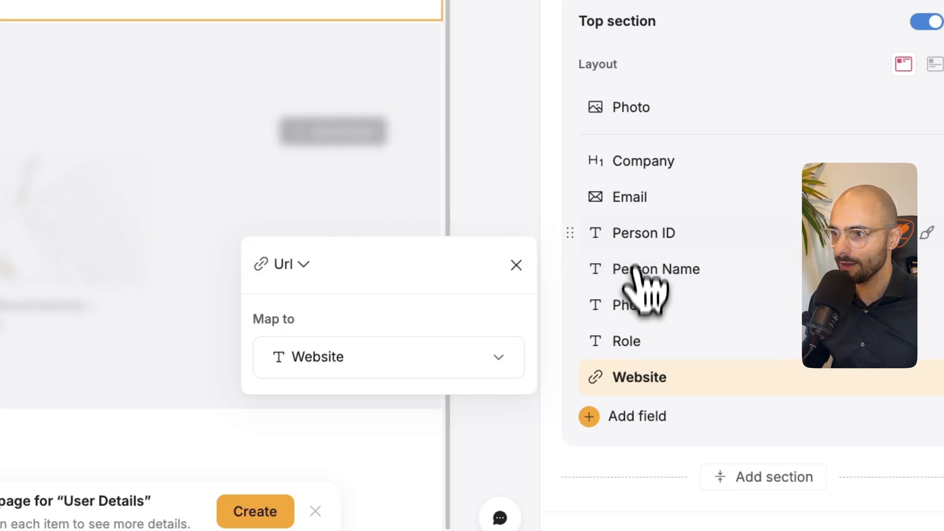
- Change the Person ID field's display type to Tag and check the types of Email, Person Name and Phone
click(632, 202)
click(308, 207)
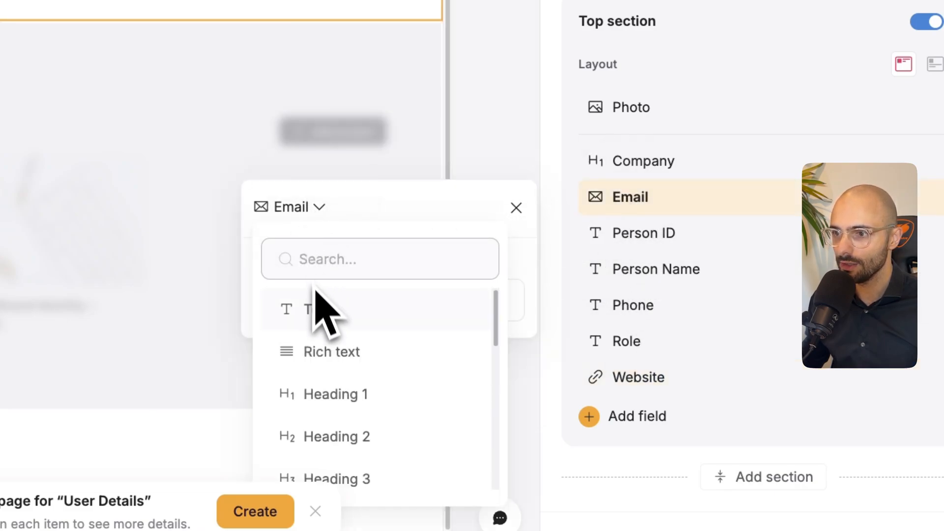
click(314, 209)
click(680, 240)
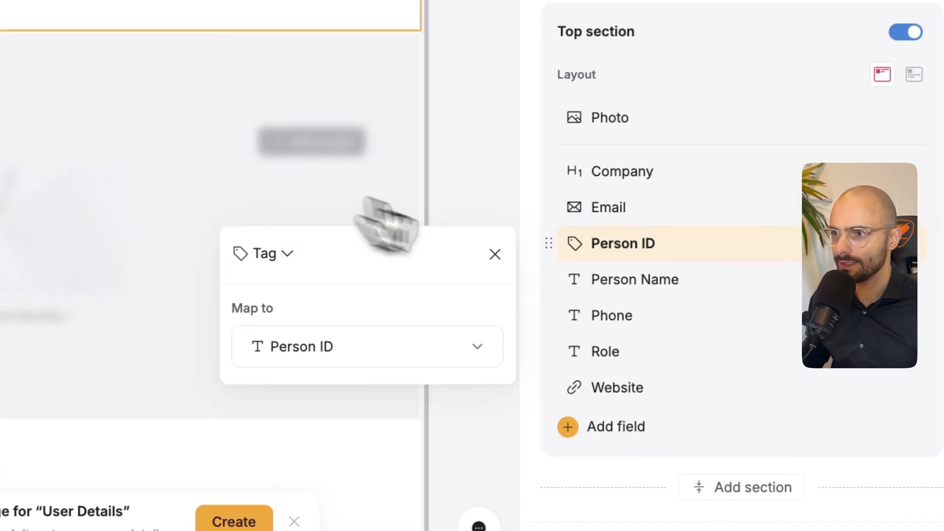
click(622, 290)
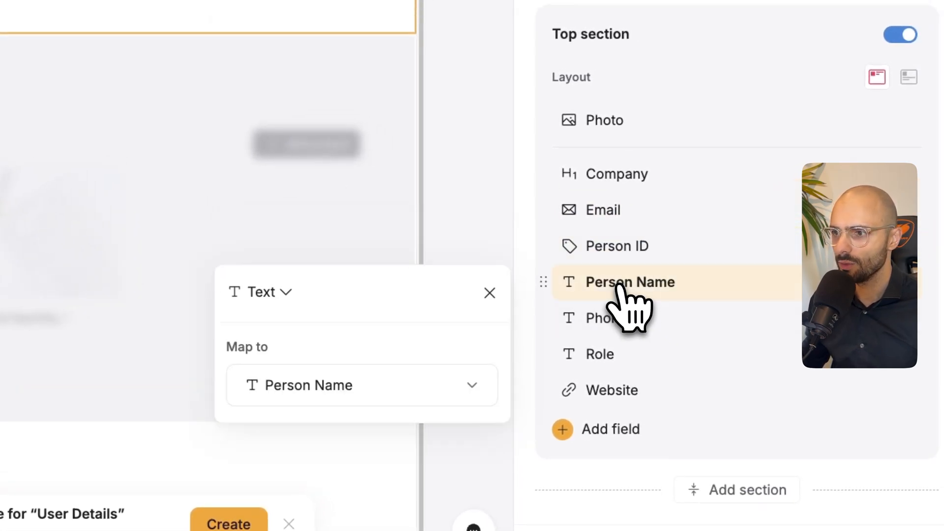
click(607, 318)
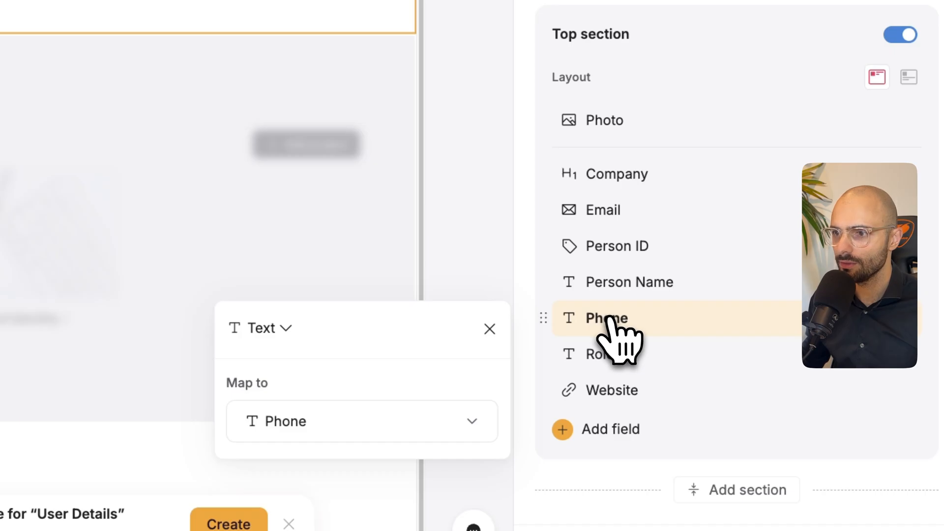
- Reorder the top section fields as Company, Person Name, Role, Email, Phone, Website and Person ID
click(617, 353)
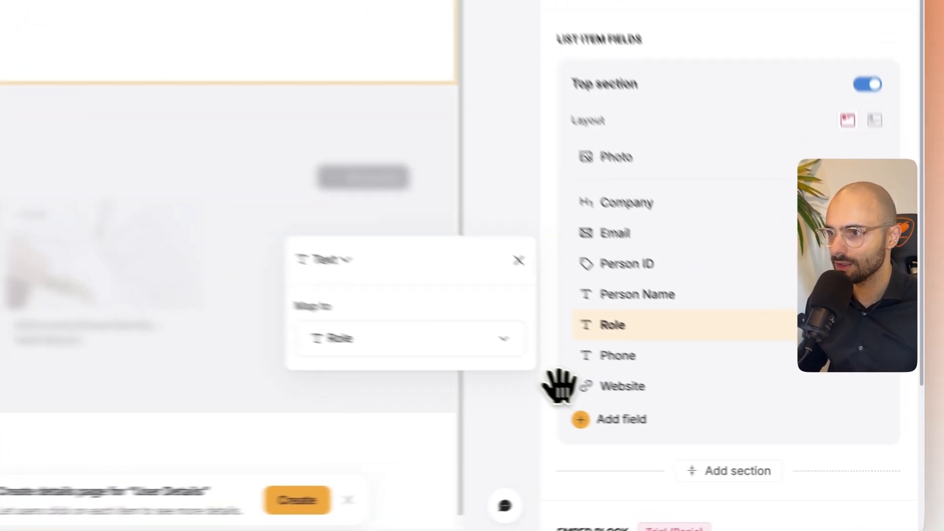
drag(708, 421, 719, 364)
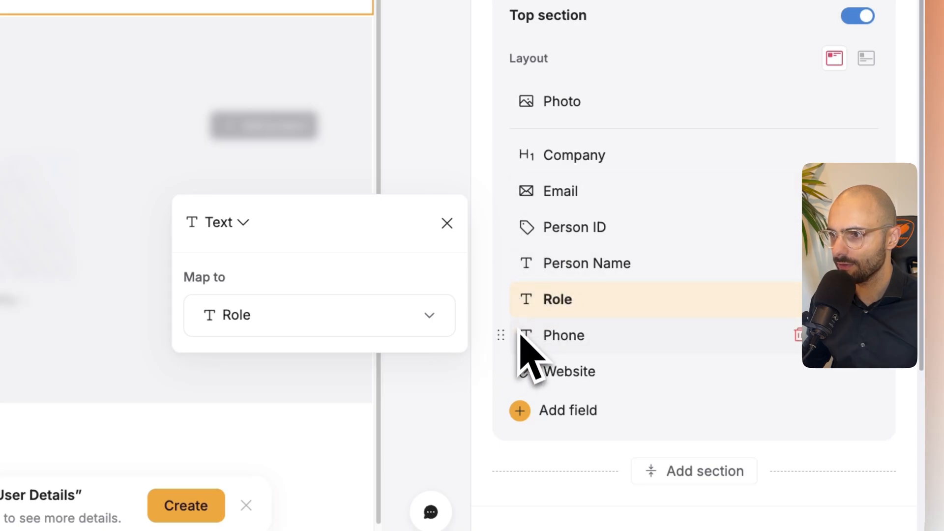
drag(507, 327, 520, 217)
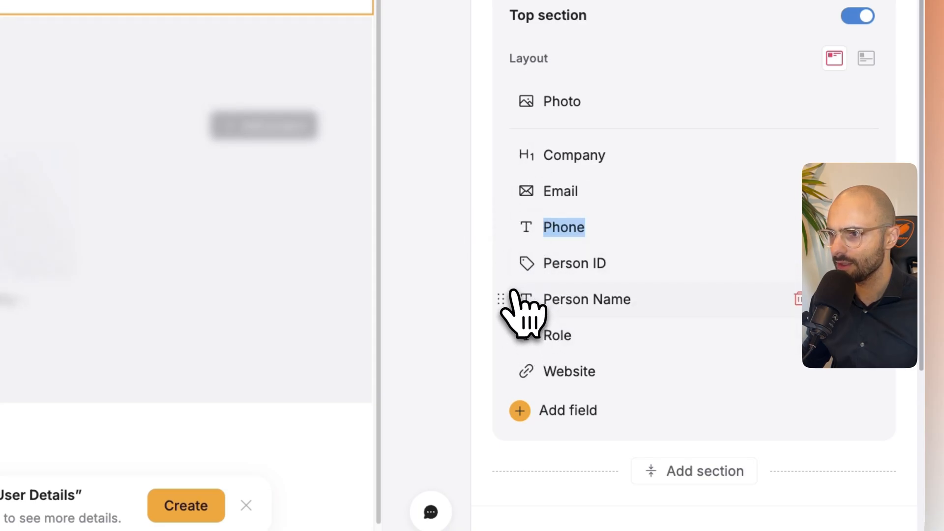
drag(512, 290, 505, 181)
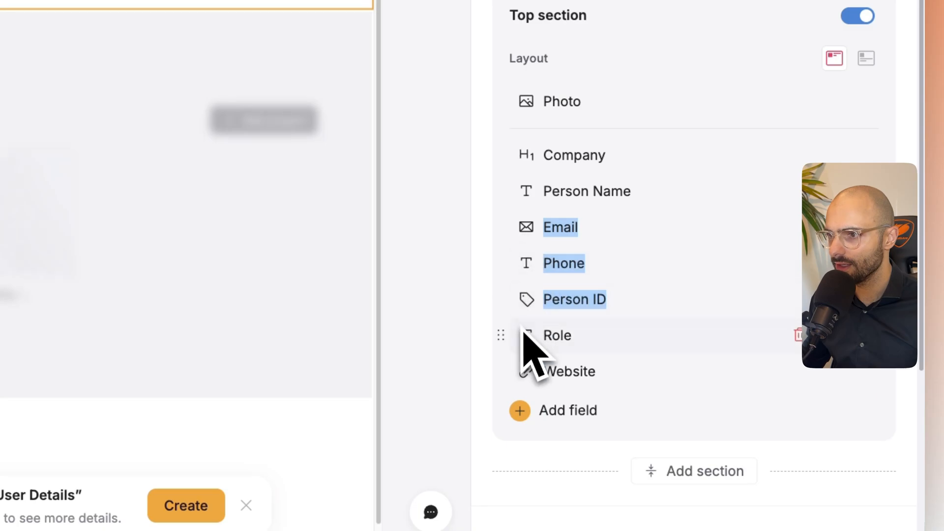
drag(512, 331, 499, 248)
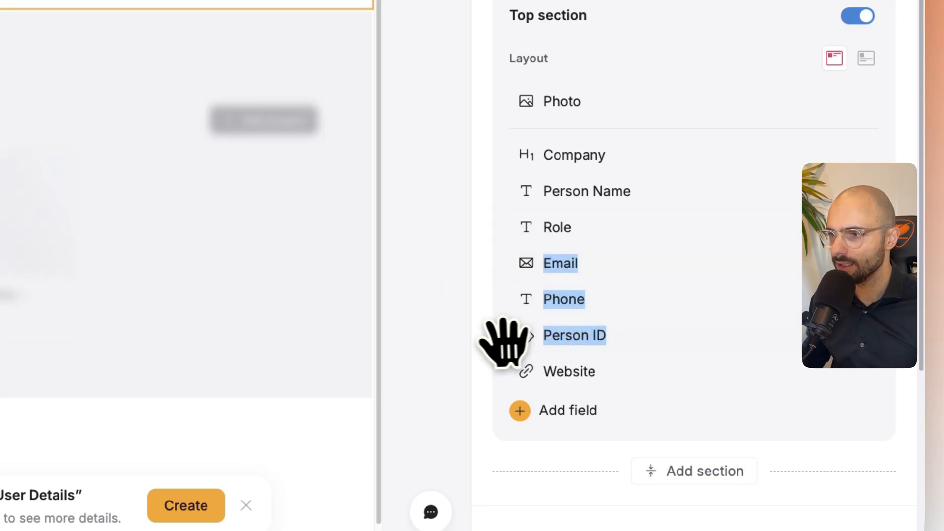
drag(500, 349, 502, 373)
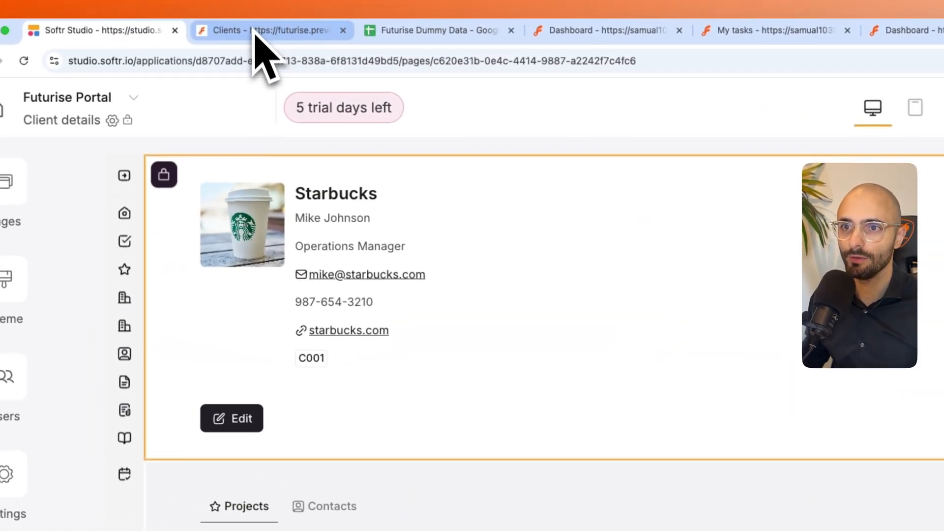
- Reload the portal preview as the example user in the Employee group and open the Clients page
click(255, 32)
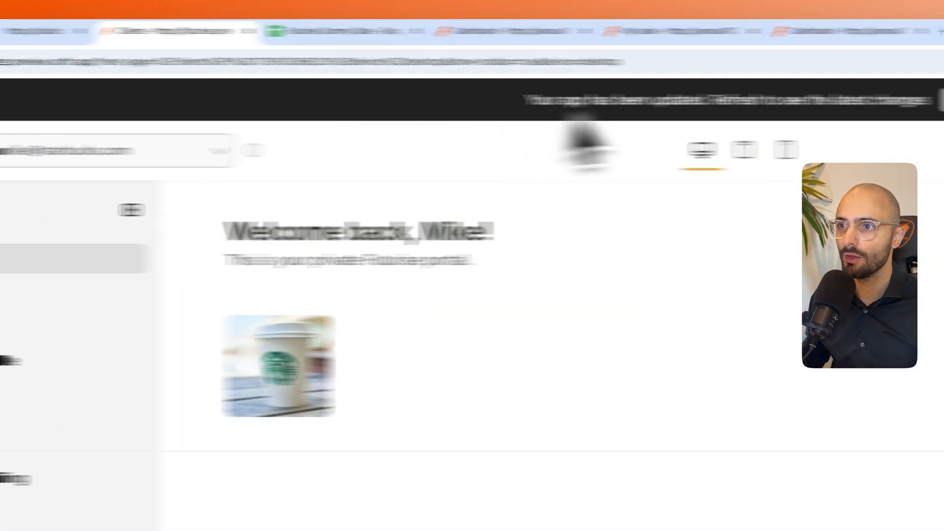
click(699, 101)
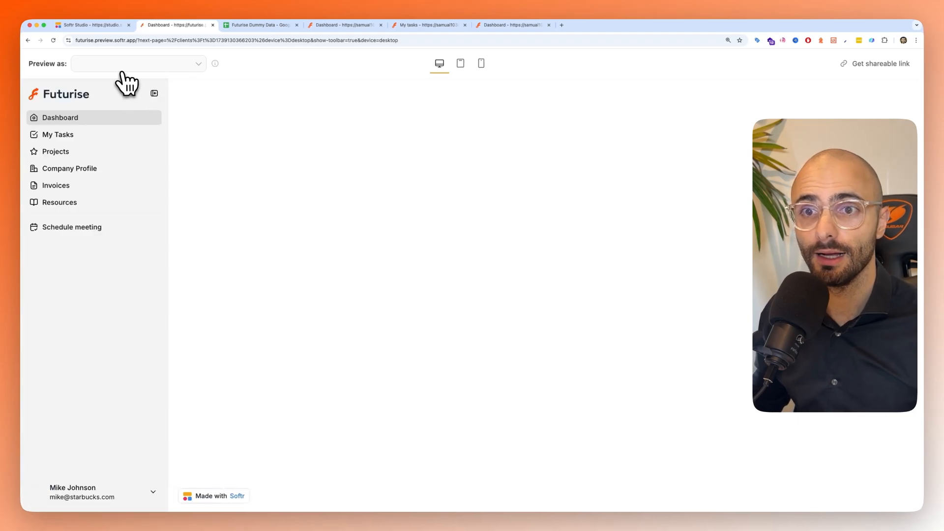
click(114, 67)
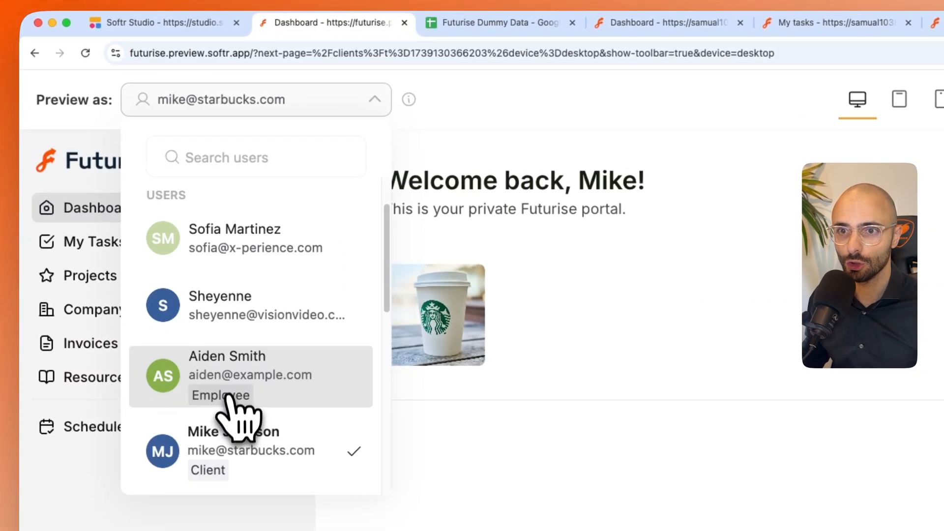
scroll(227, 396, down, 2)
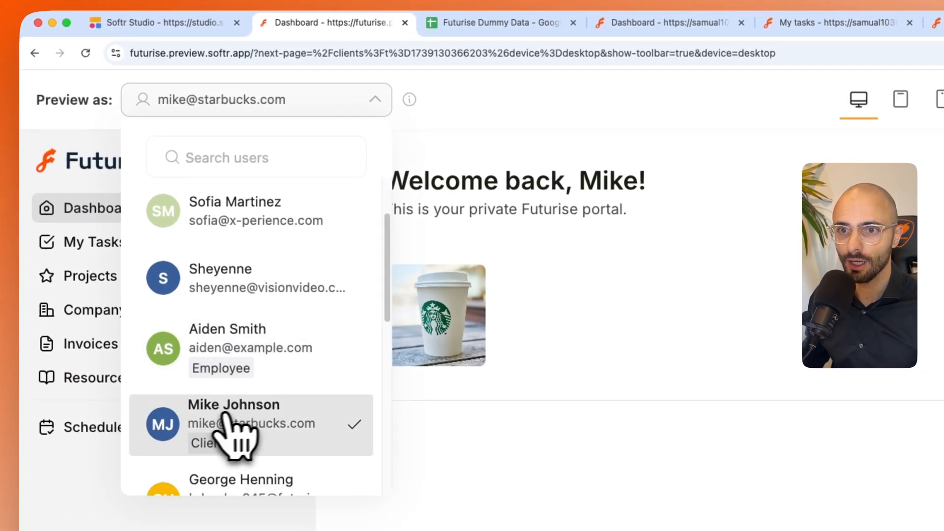
click(209, 342)
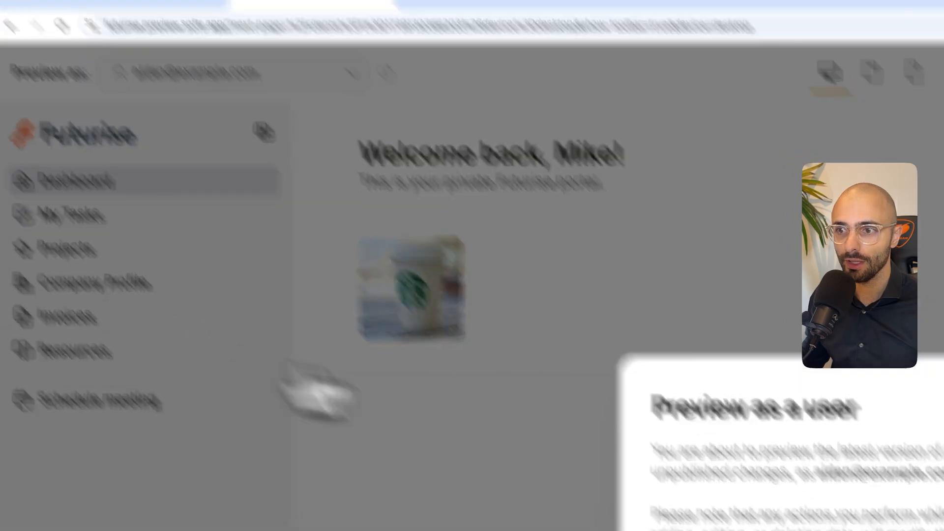
click(588, 344)
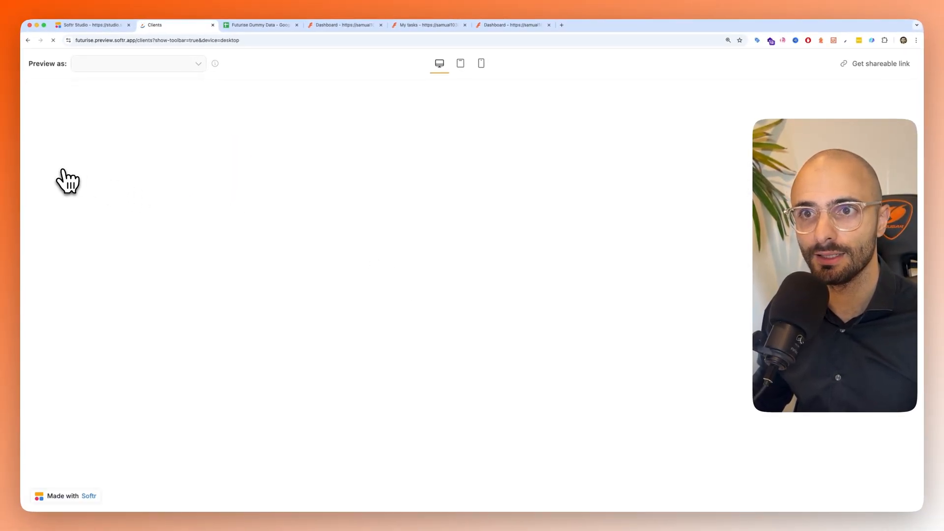
click(54, 153)
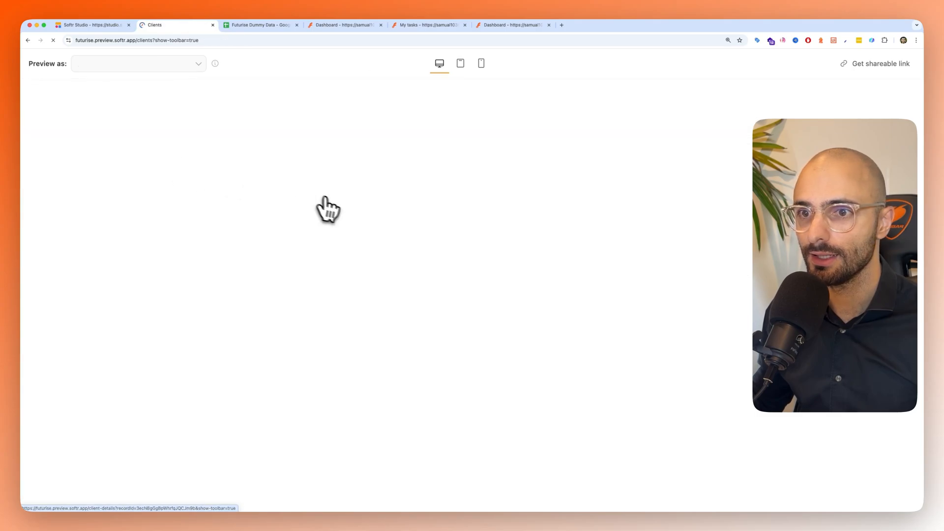
- Open the Vespa client's details in the portal preview, review every displayed field, and close the details view
click(413, 207)
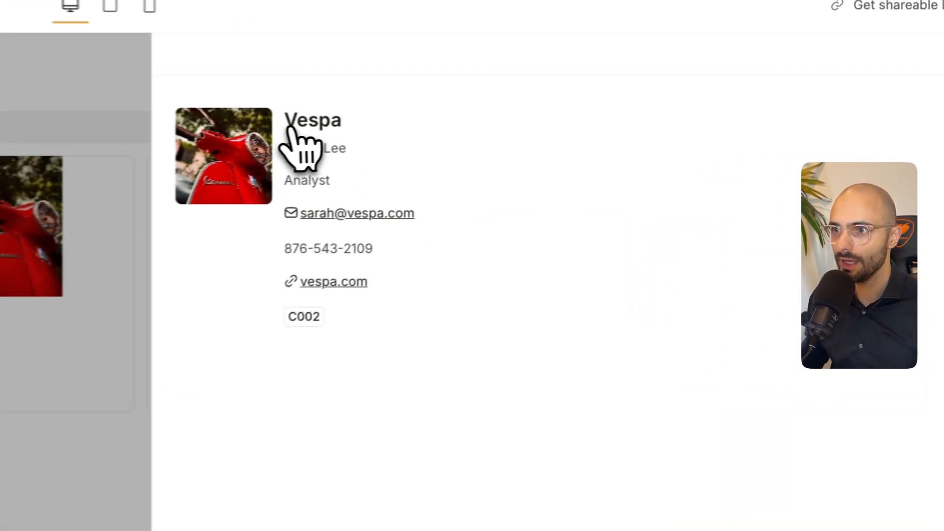
drag(290, 129, 352, 350)
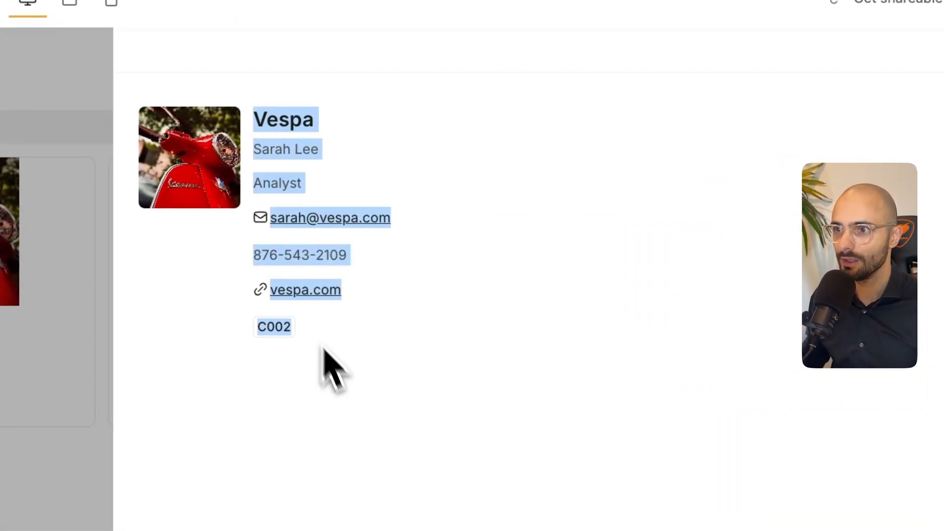
click(386, 410)
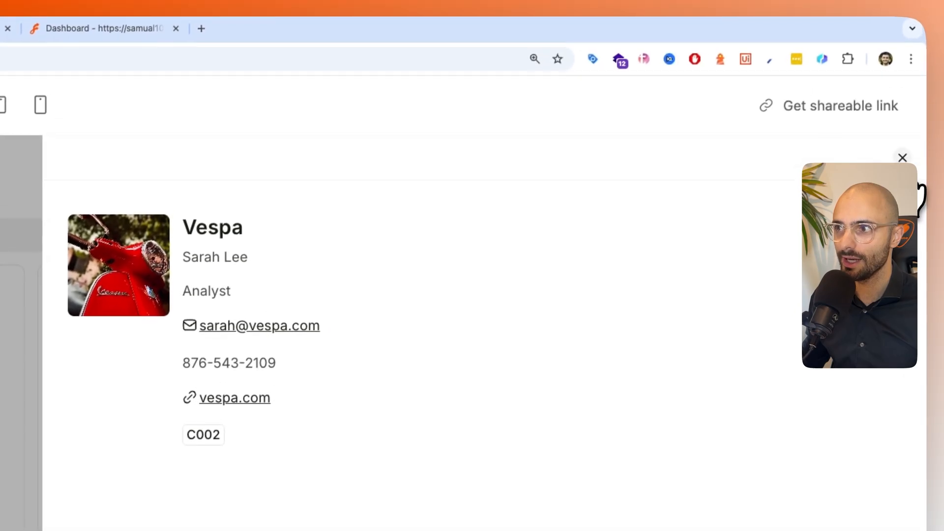
click(934, 46)
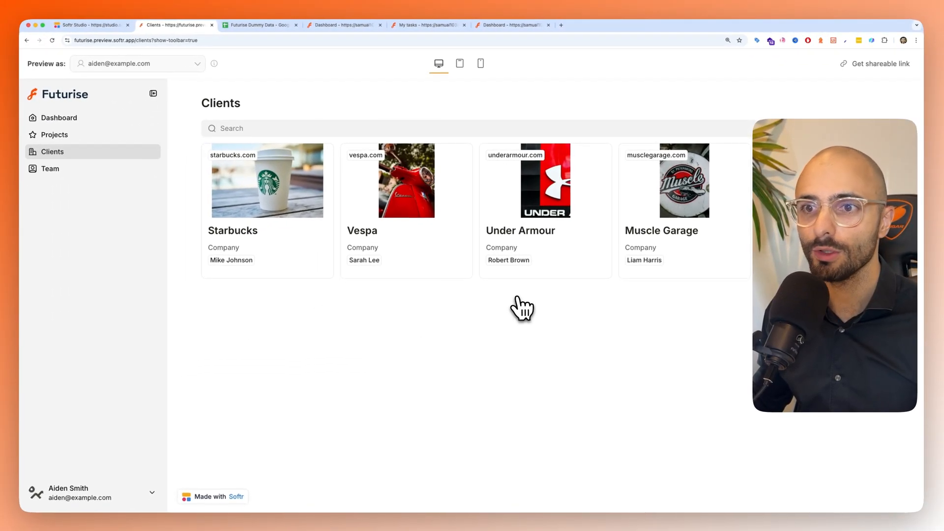
- Open the Starbucks client's details in the preview and check the matching records in the Futurise Dummy Data sheet
click(88, 29)
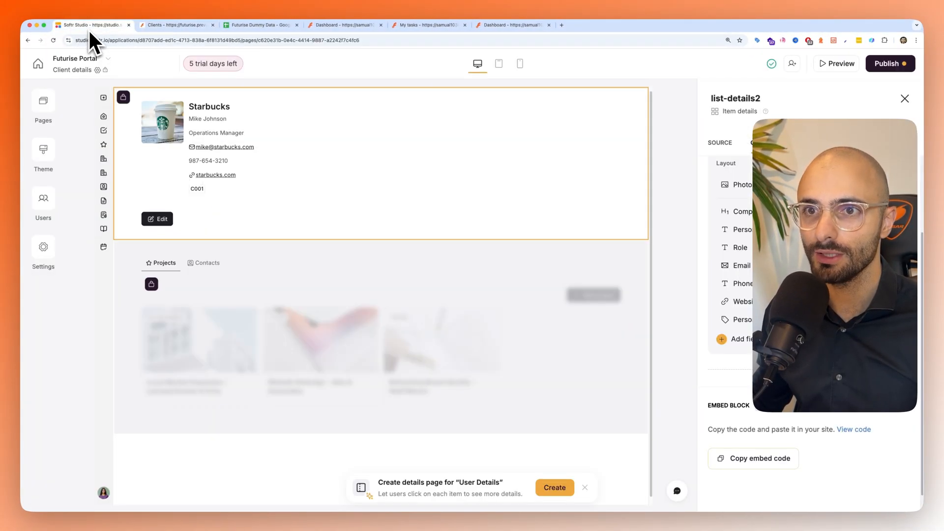
click(145, 25)
click(298, 204)
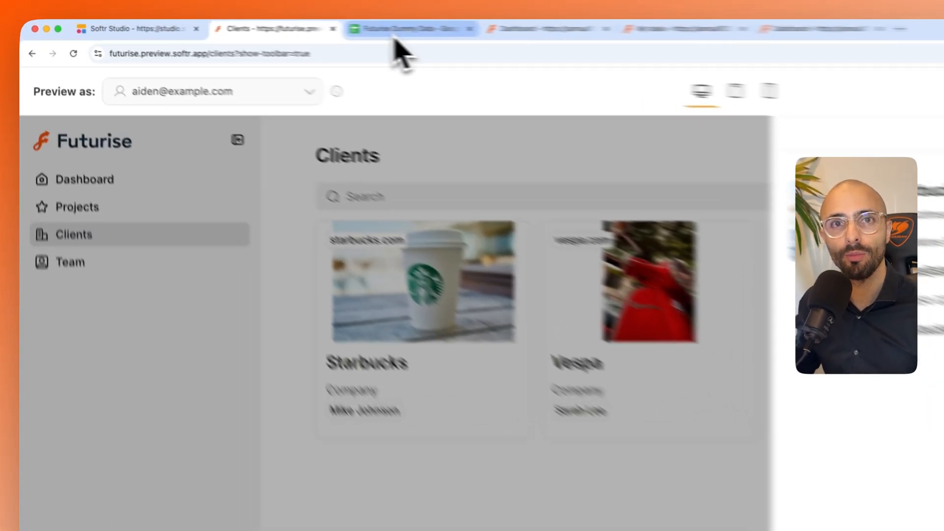
click(256, 24)
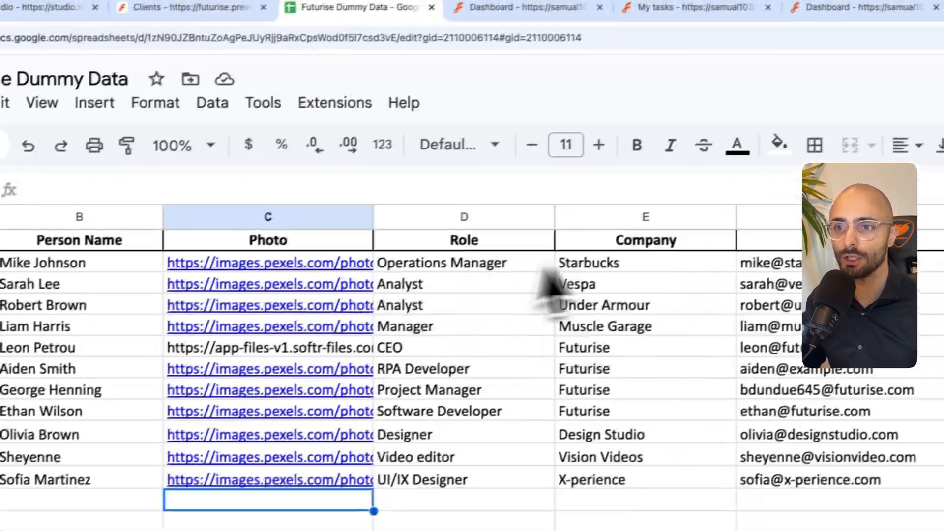
- In Softr Studio, remove Company name, Address, Industry, Website and Logo from the client details Edit button's record form
click(40, 7)
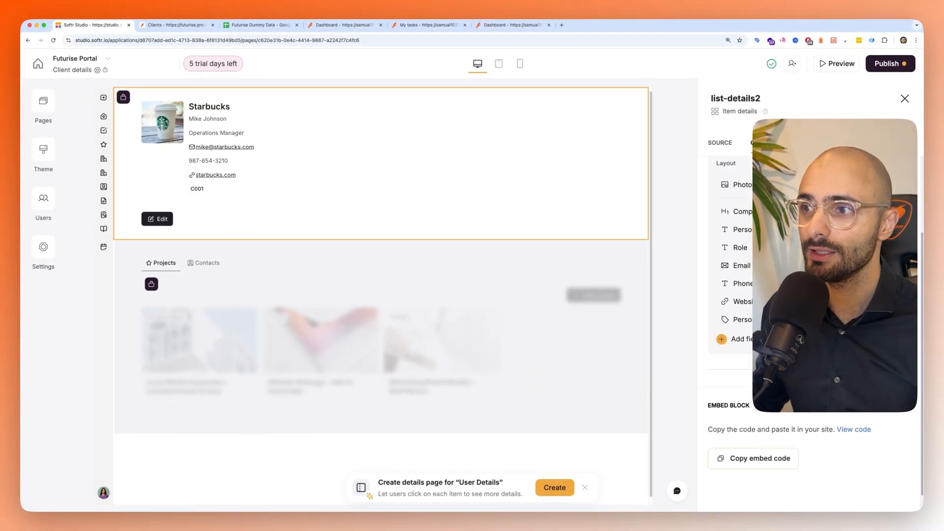
click(812, 144)
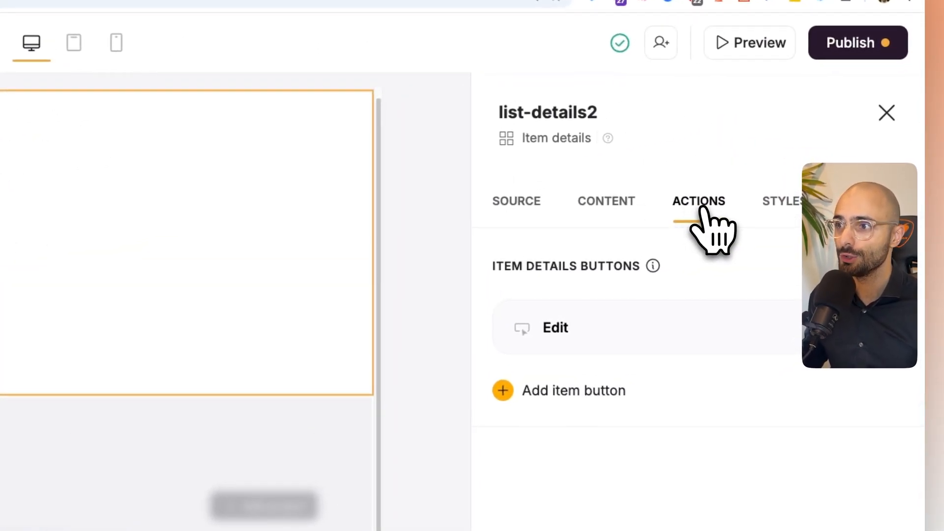
click(581, 327)
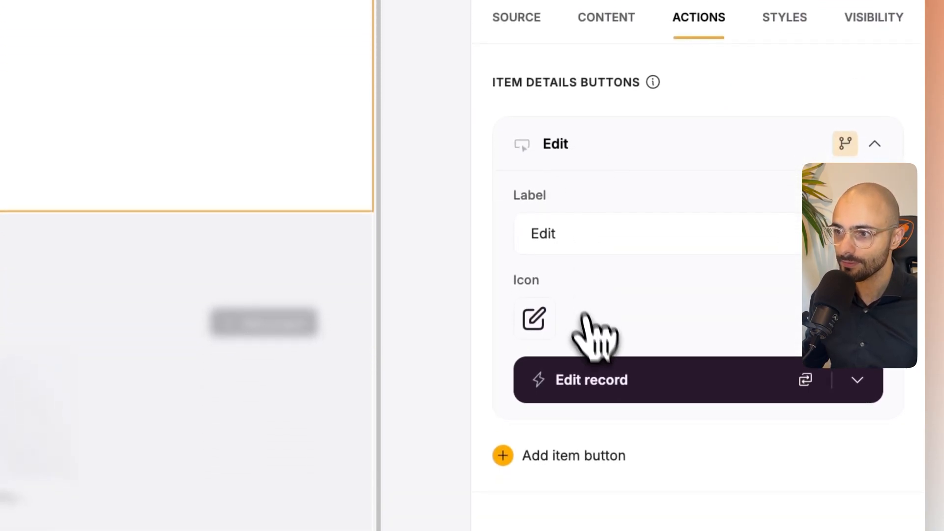
click(583, 390)
scroll(632, 375, down, 4)
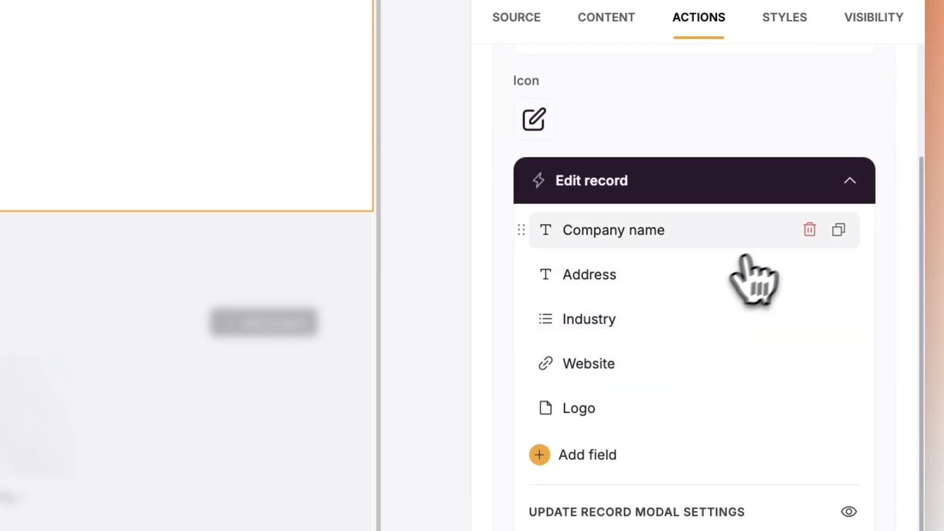
click(809, 229)
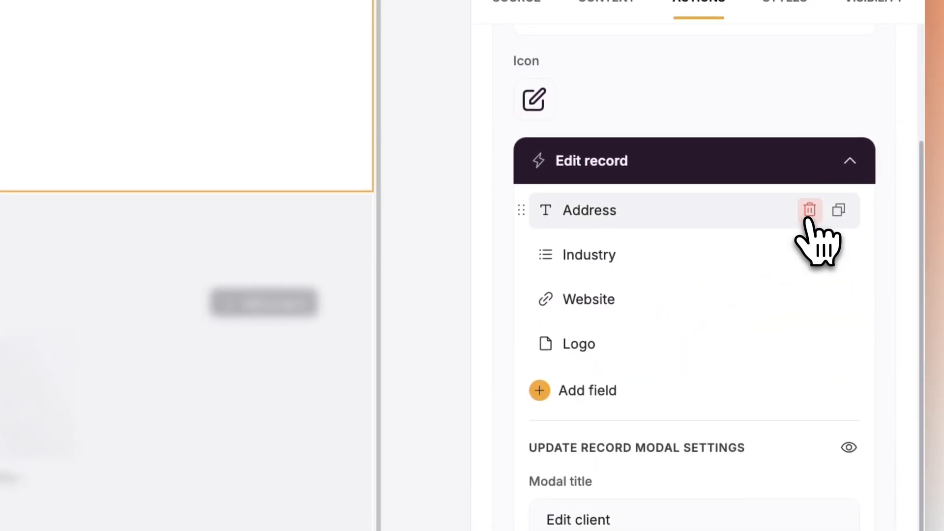
click(809, 229)
click(810, 230)
click(809, 211)
click(809, 210)
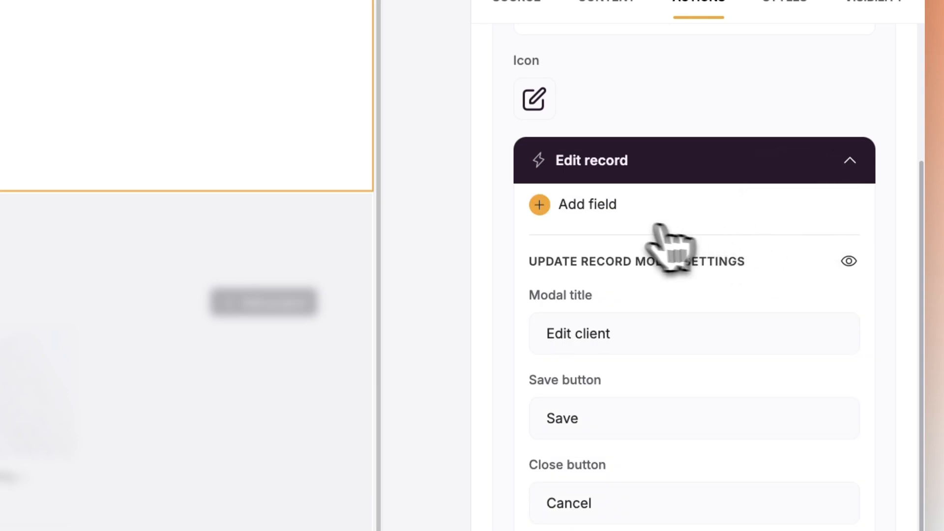
- Add Company, Email, Person Name, Phone, Photo, Role and Website to the Edit record form, leaving out Person ID
click(590, 209)
click(861, 296)
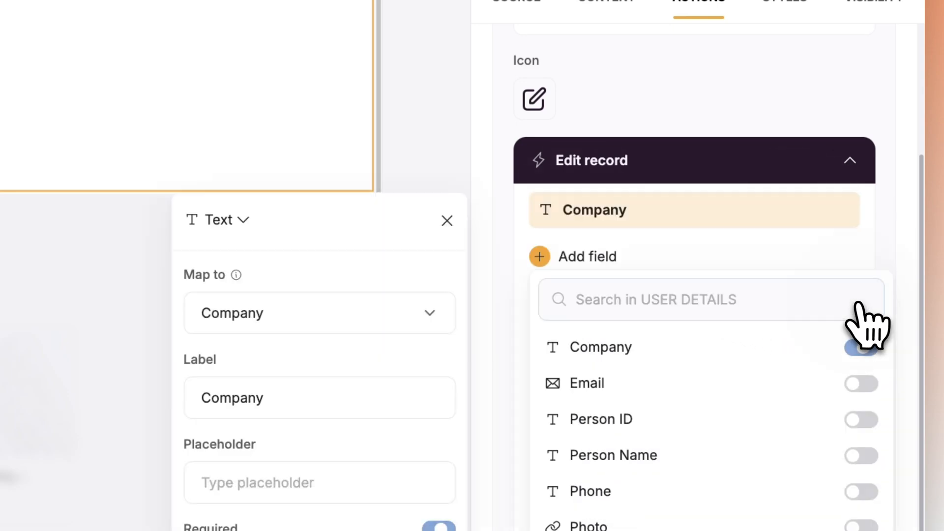
click(861, 384)
click(861, 84)
click(864, 175)
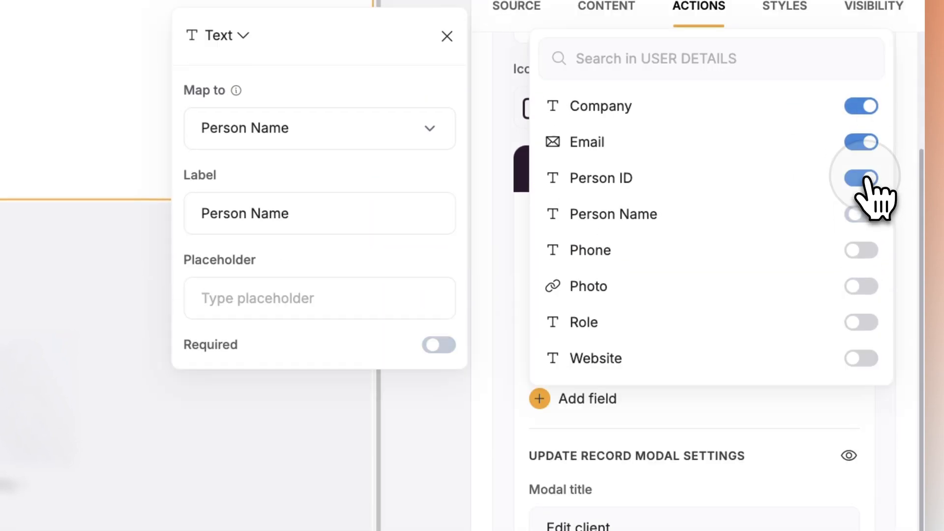
click(860, 250)
click(861, 330)
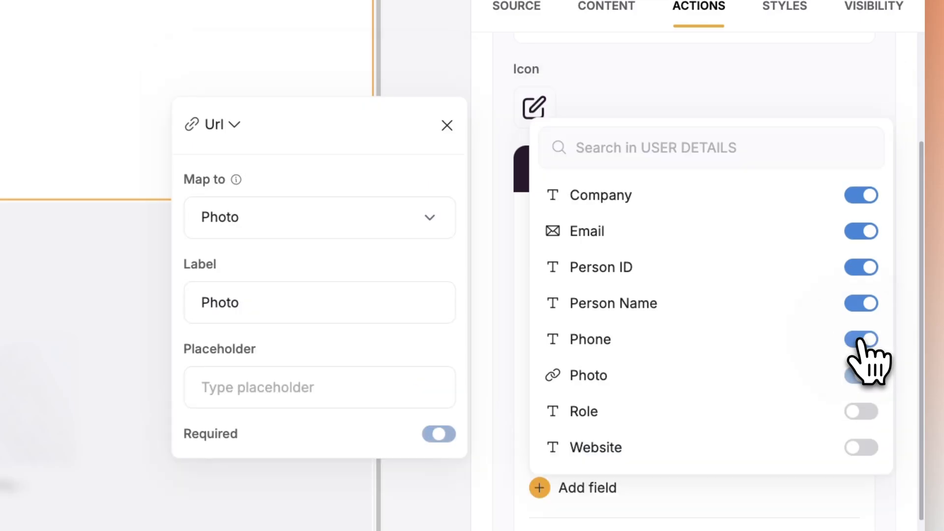
click(860, 413)
scroll(863, 445, down, 1)
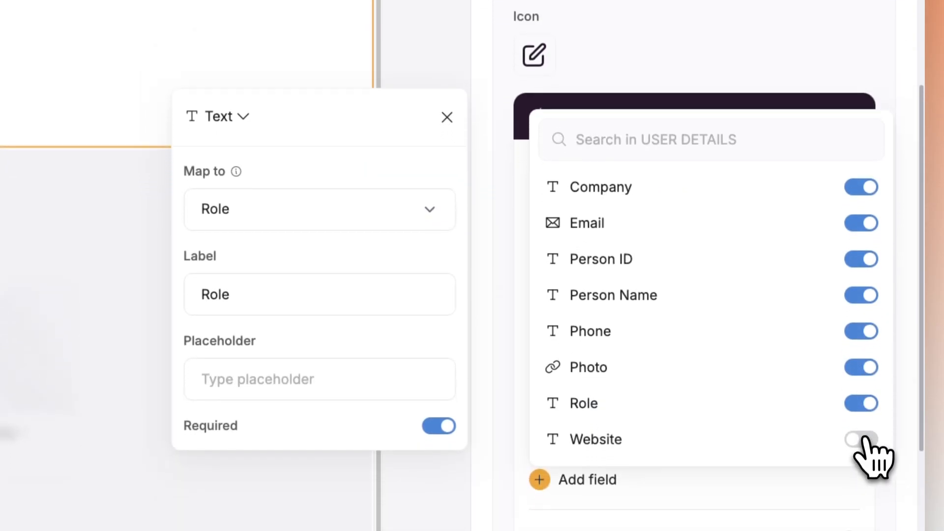
click(860, 437)
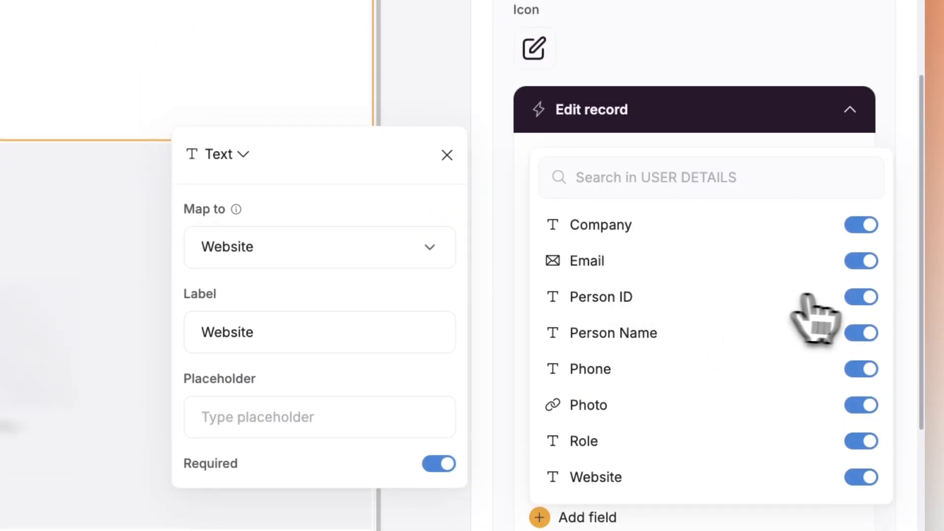
click(861, 298)
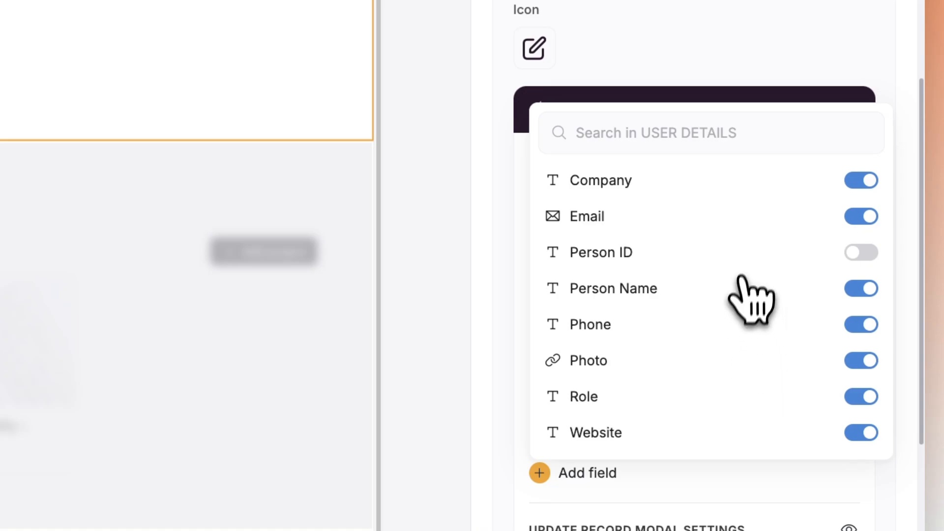
scroll(639, 148, up, 1)
click(633, 136)
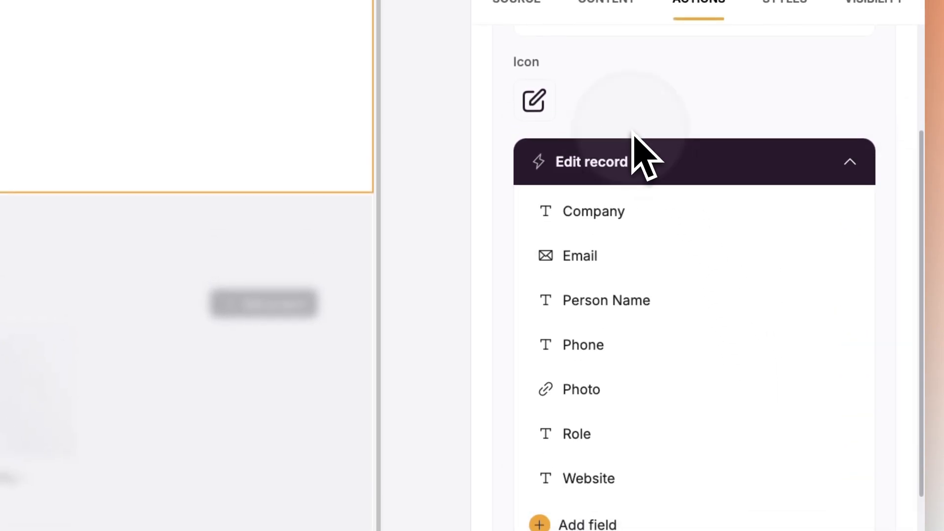
scroll(644, 158, up, 4)
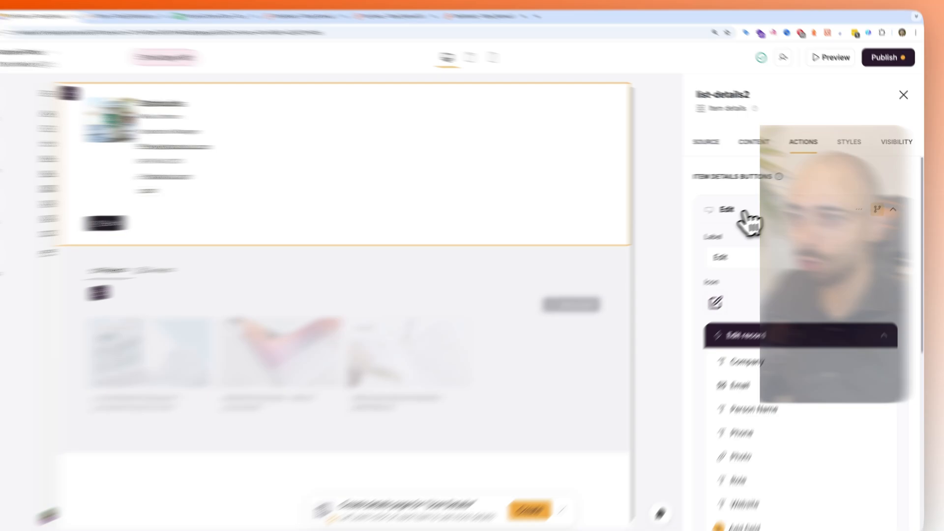
- Change the Edit button's visibility from the Client group to the Admin and Employee user groups
click(762, 216)
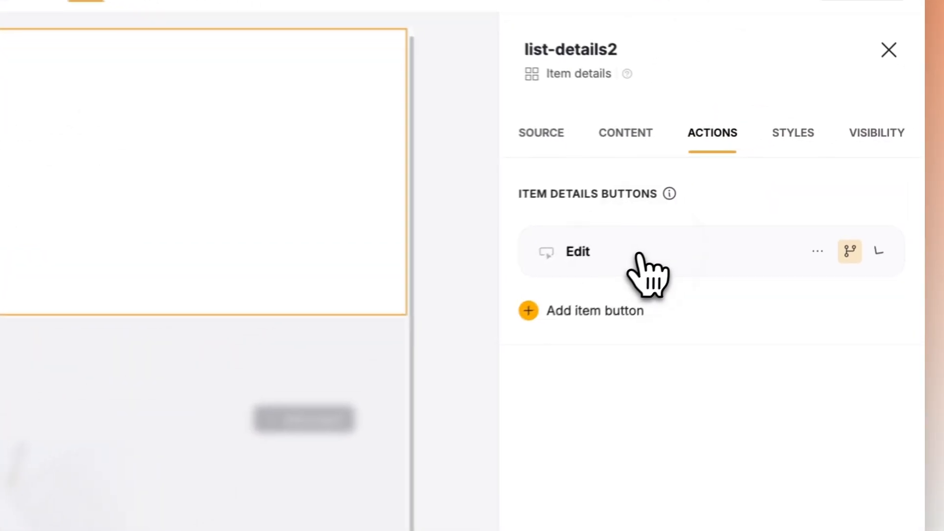
click(845, 256)
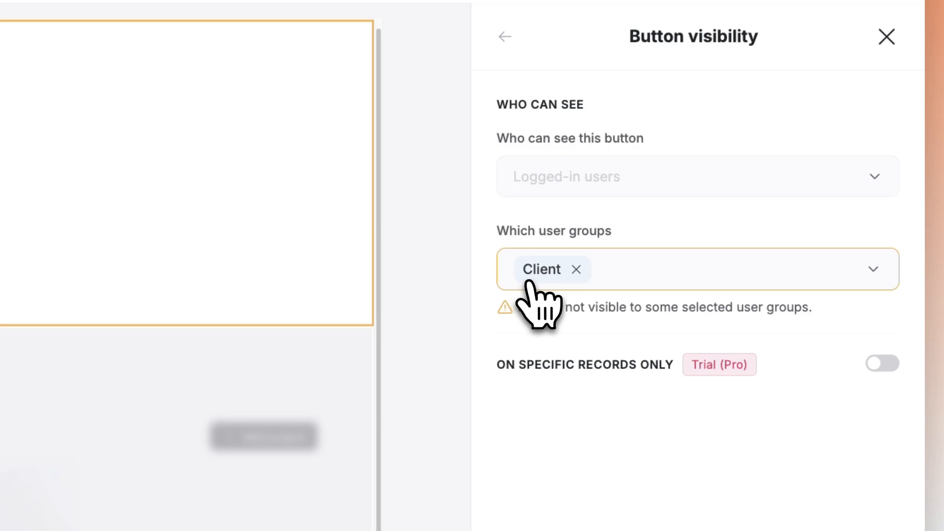
click(577, 270)
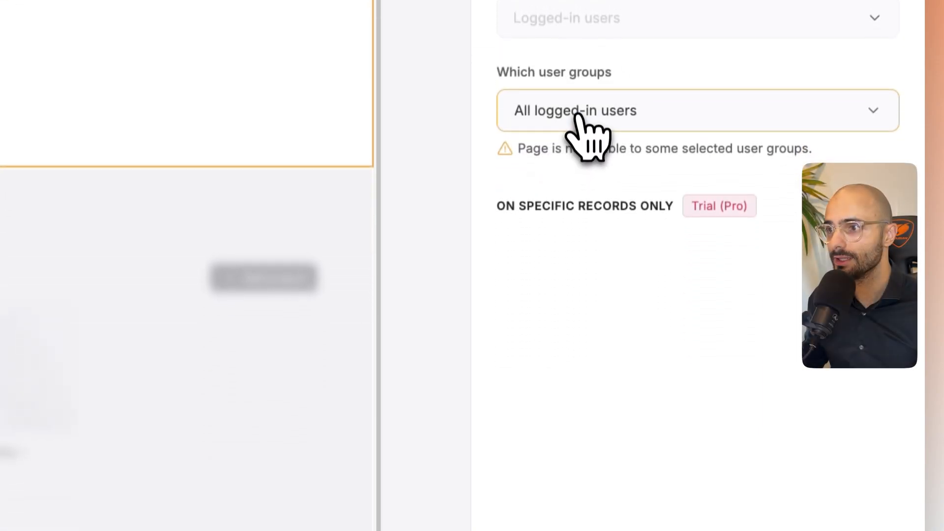
click(639, 269)
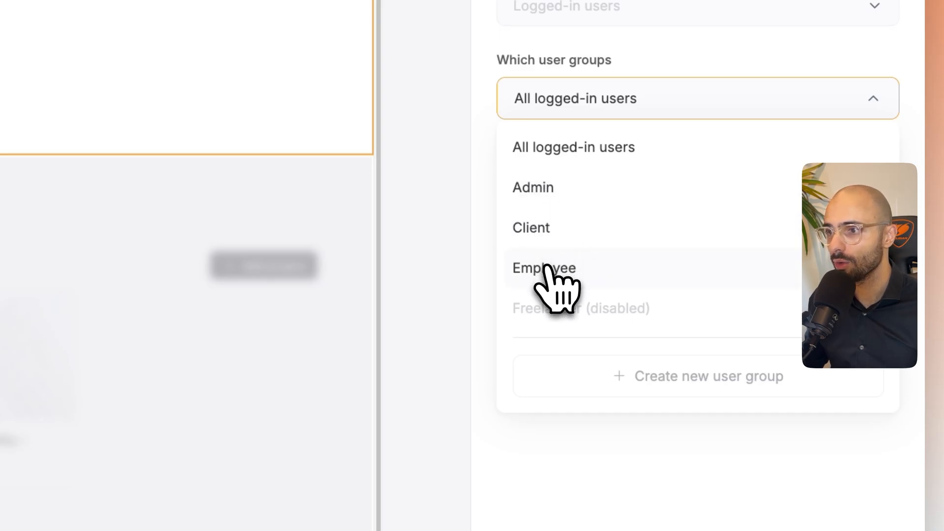
click(547, 211)
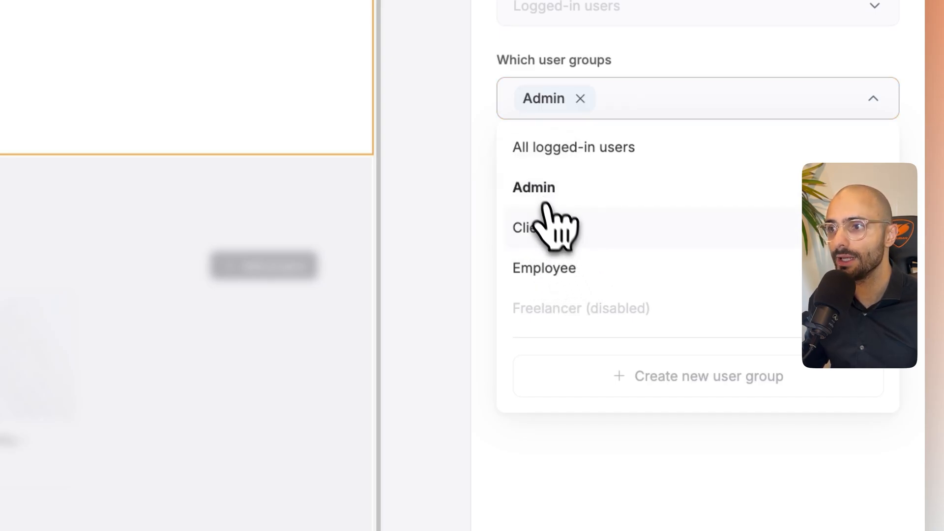
click(626, 447)
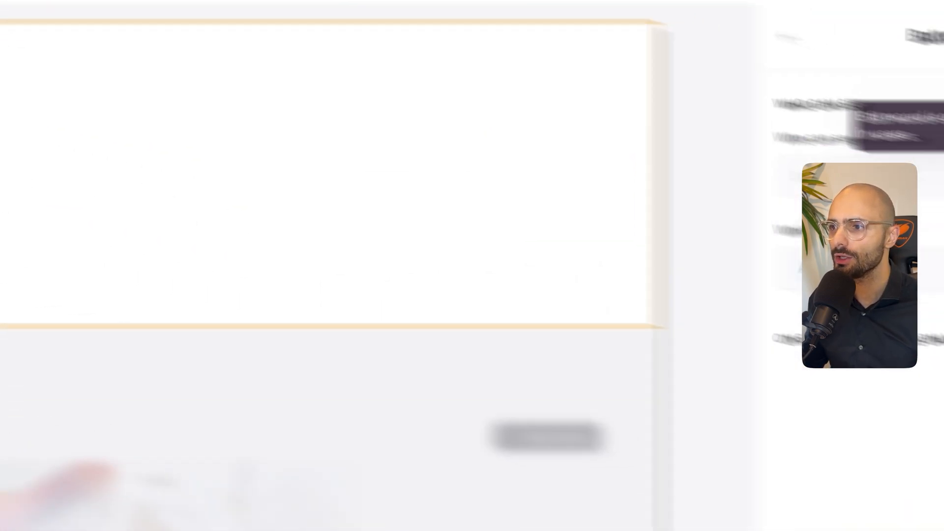
click(649, 221)
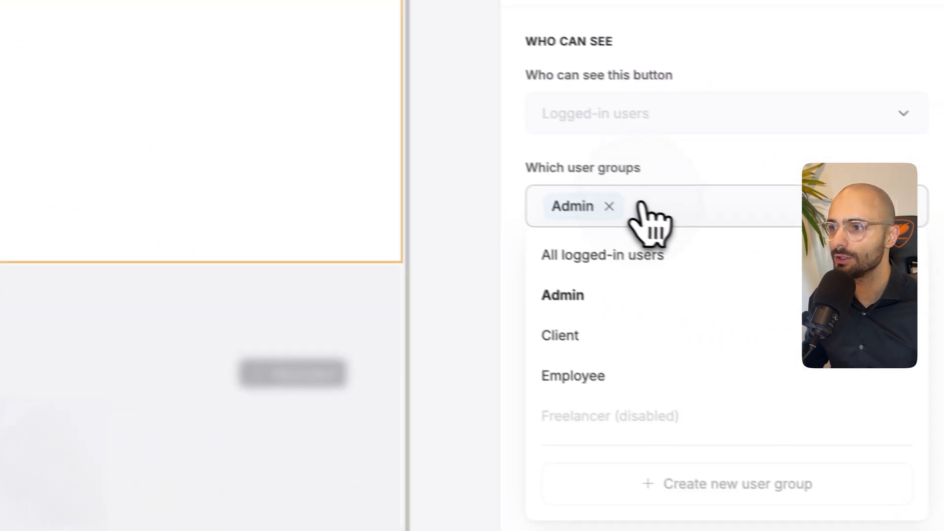
click(576, 369)
click(656, 466)
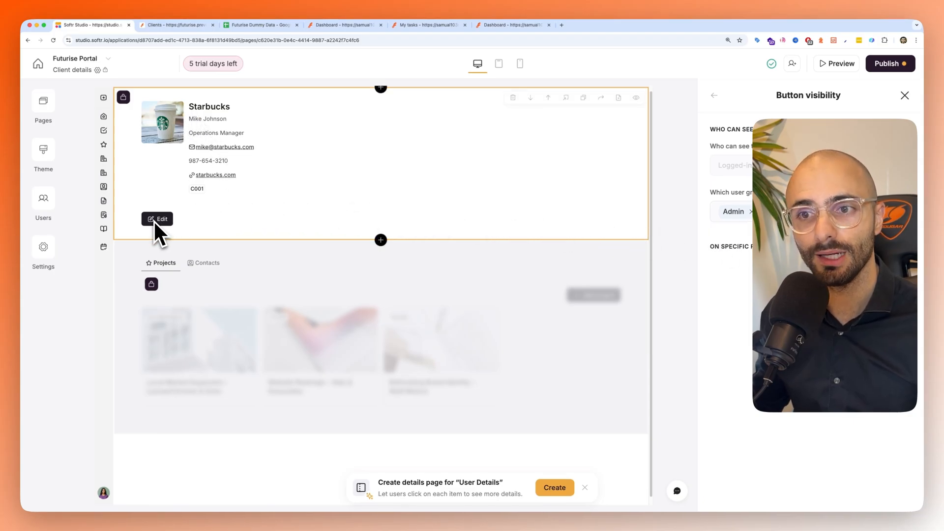
click(674, 309)
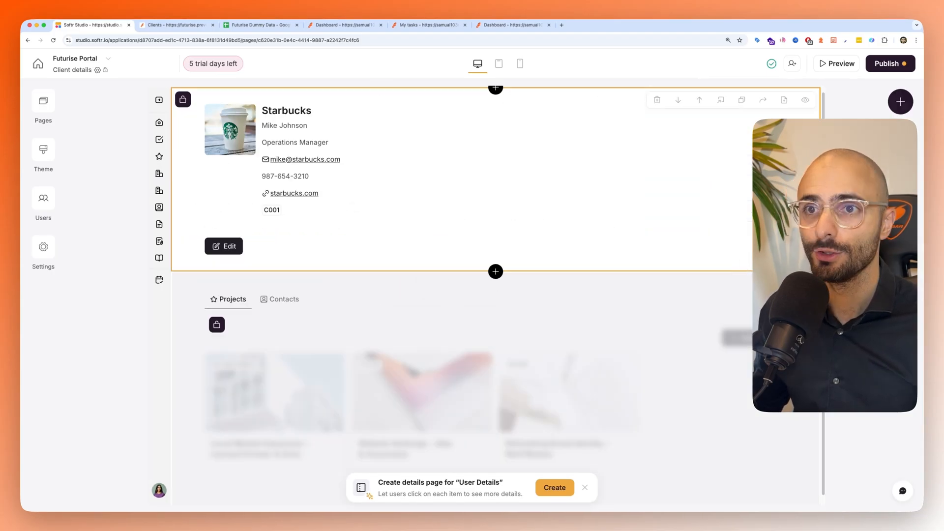
- Refresh the portal preview as the example employee and open the Vespa client's edit form to check its fields
click(176, 26)
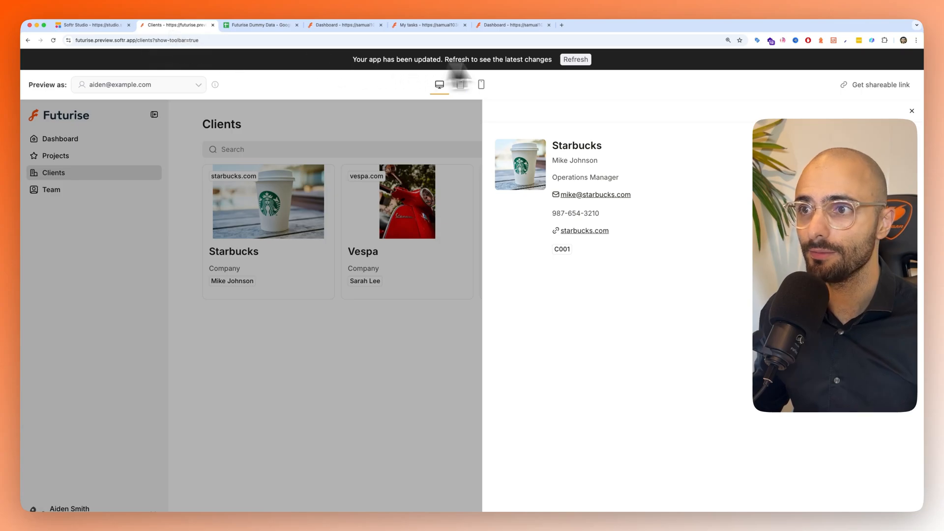
click(575, 59)
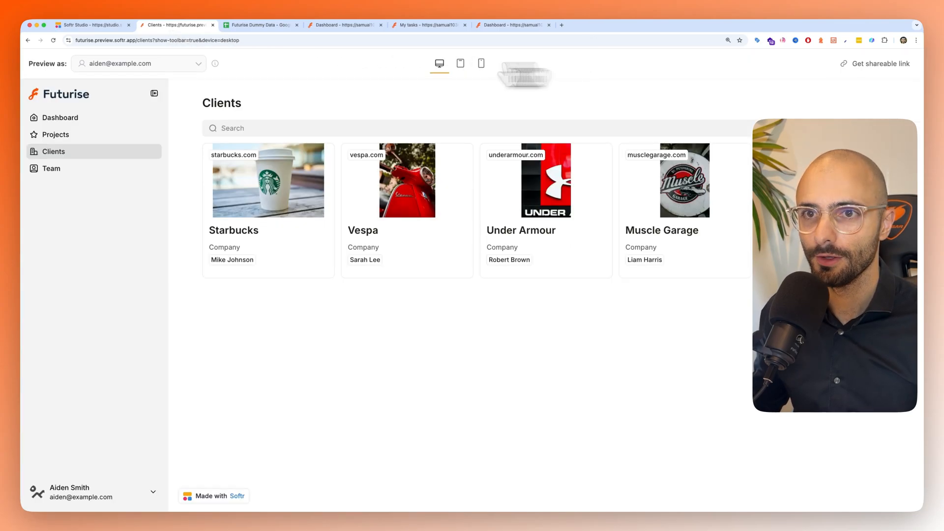
click(120, 63)
click(133, 246)
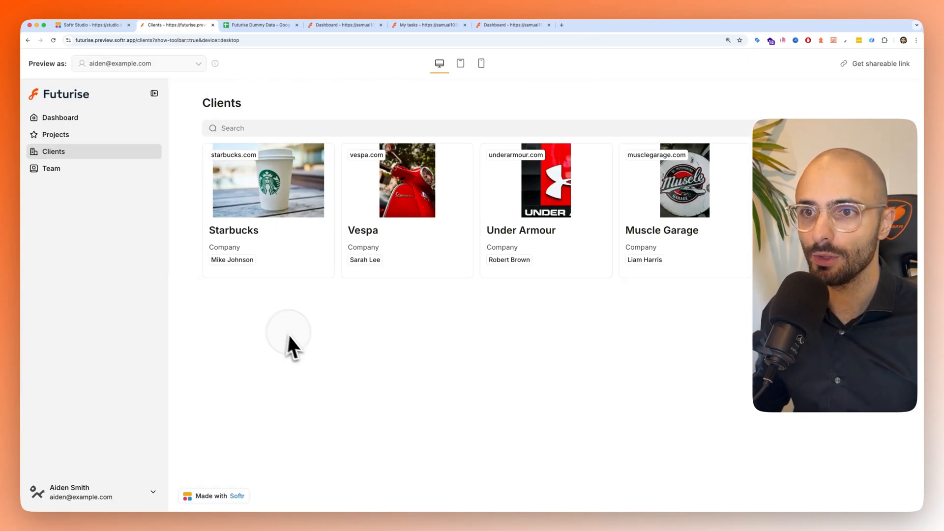
click(368, 194)
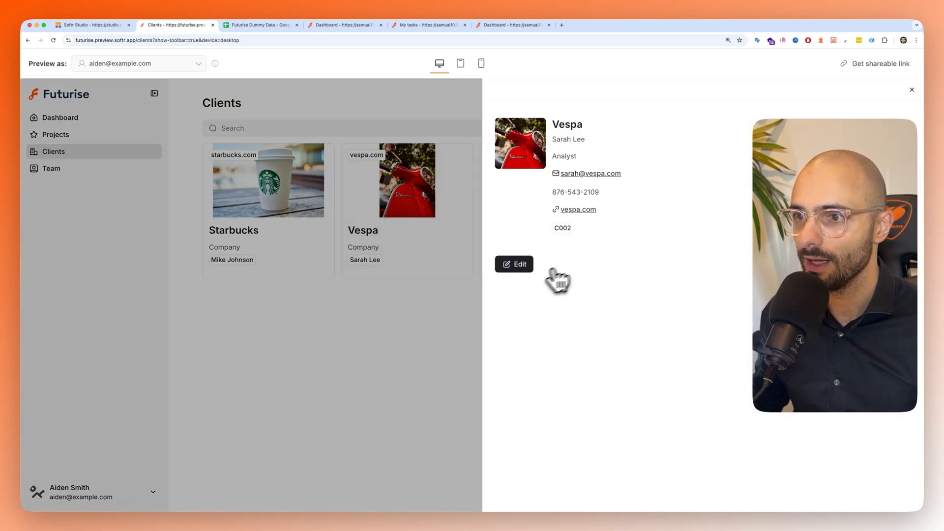
click(517, 265)
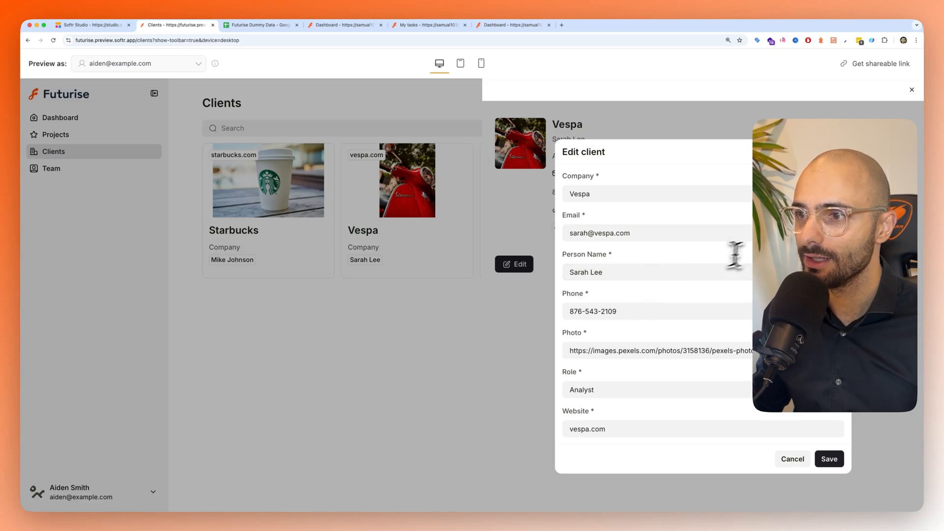
- Replace the last three digits of the Vespa client's phone number with 555 and save the edit form
click(674, 234)
click(653, 194)
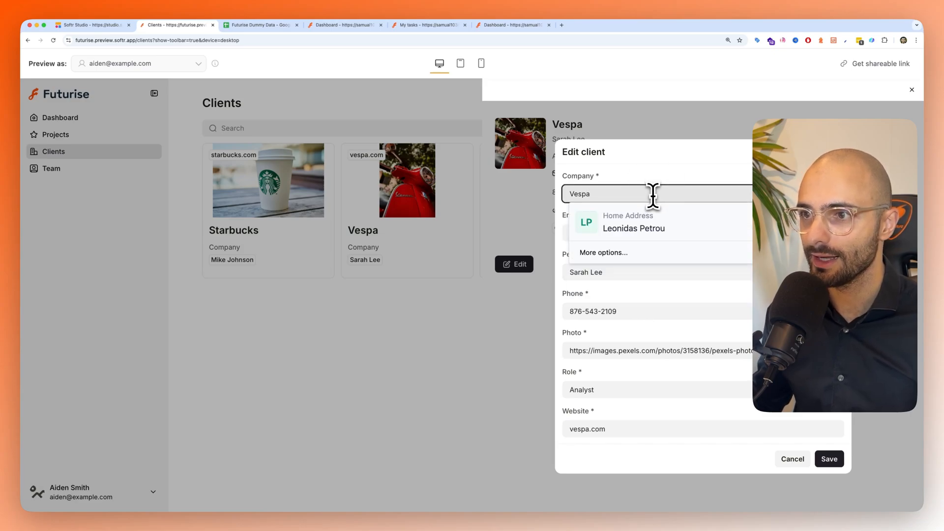
key(BackSpace)
key(BackSpace)
key(BackSpace)
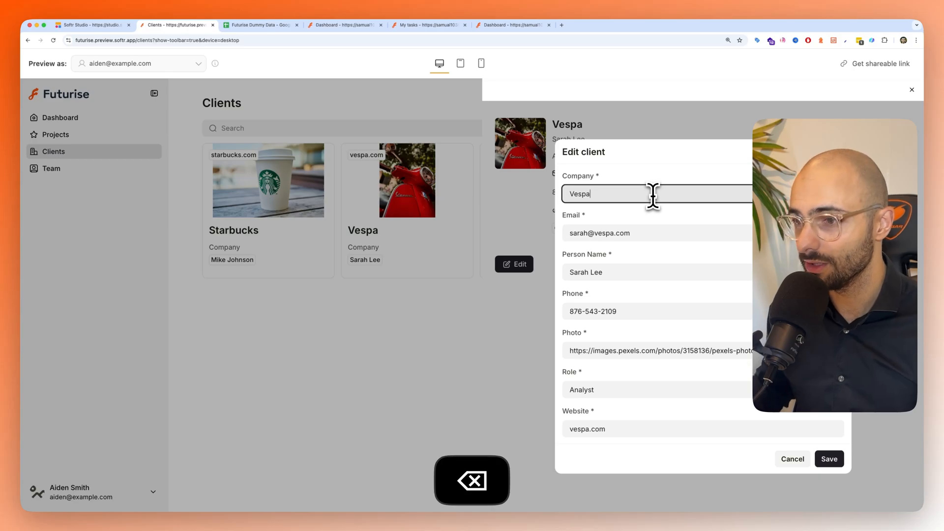
drag(623, 311, 603, 311)
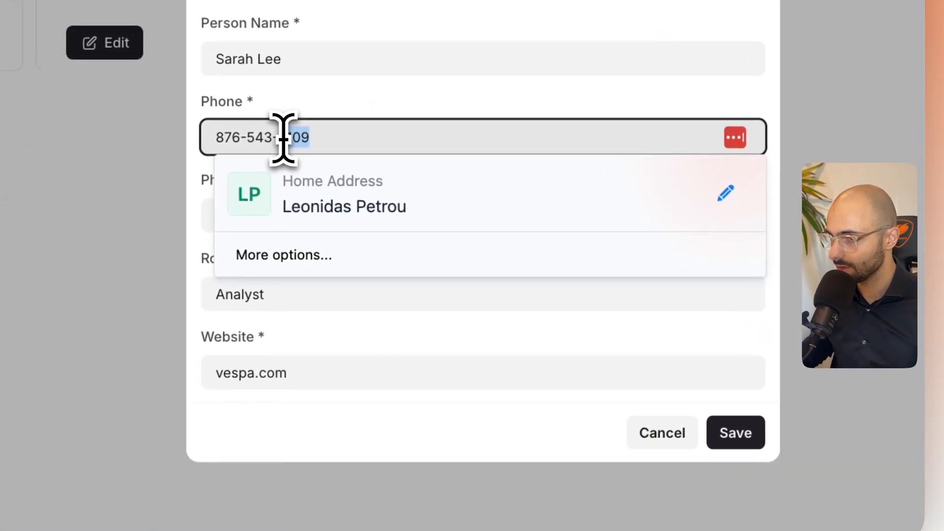
text(555)
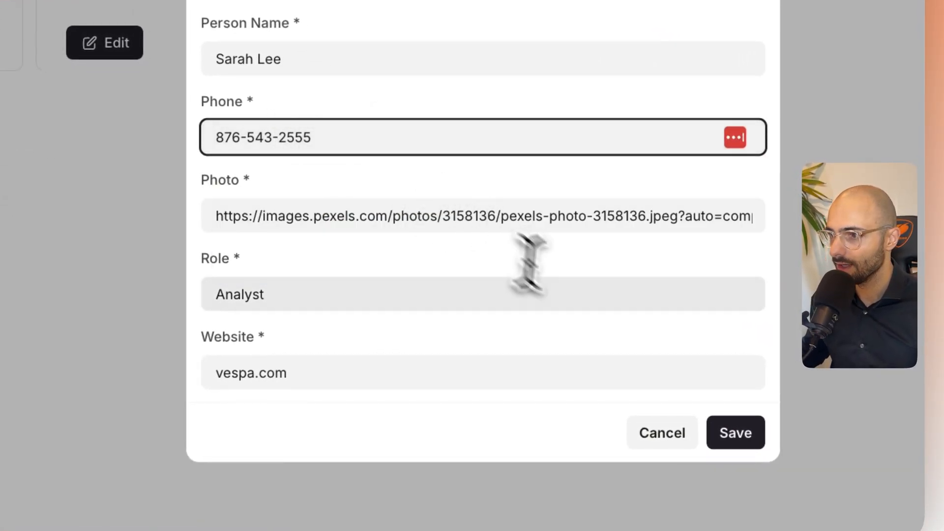
click(735, 432)
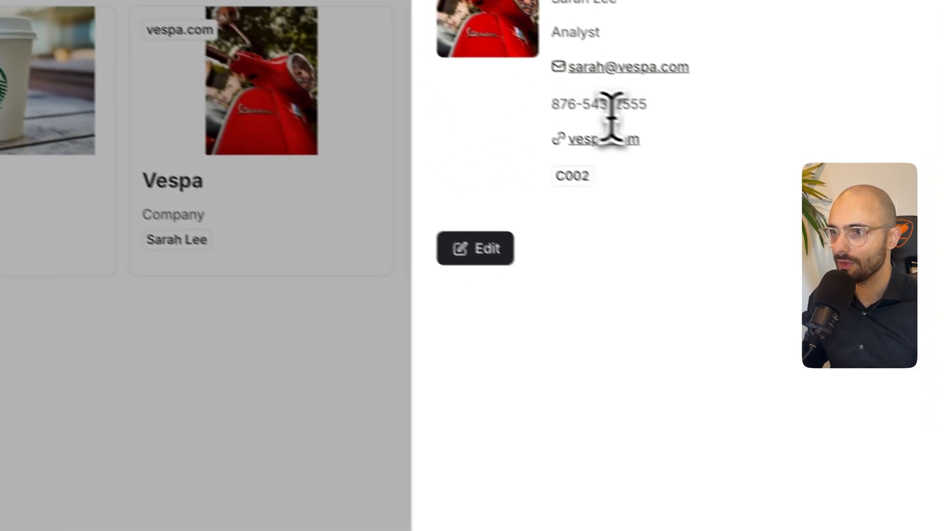
- Check the edited phone number in the Vespa client details and in its row of the Futurise Dummy Data sheet
drag(655, 124, 688, 126)
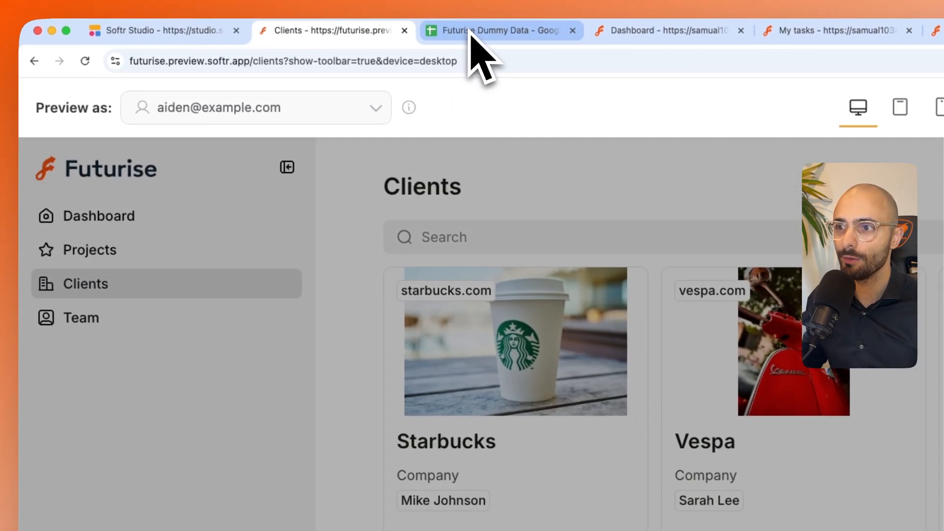
click(470, 33)
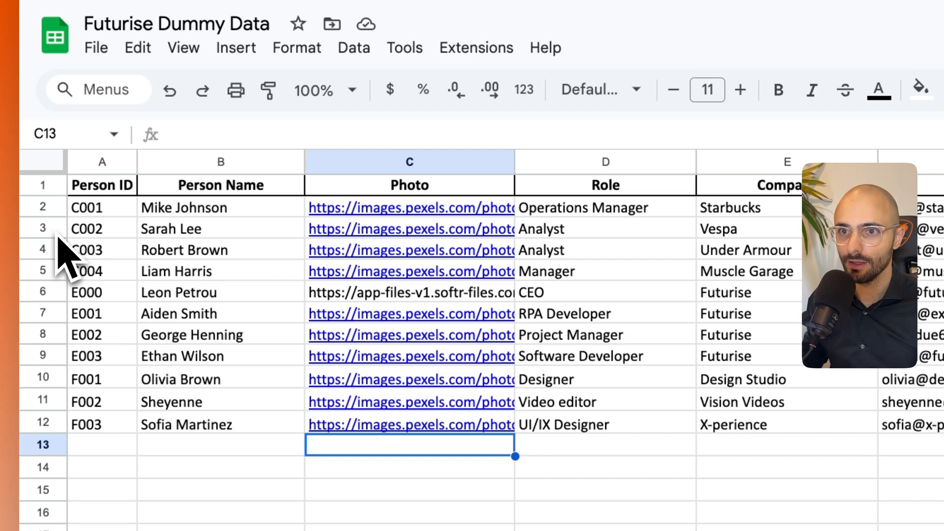
click(58, 235)
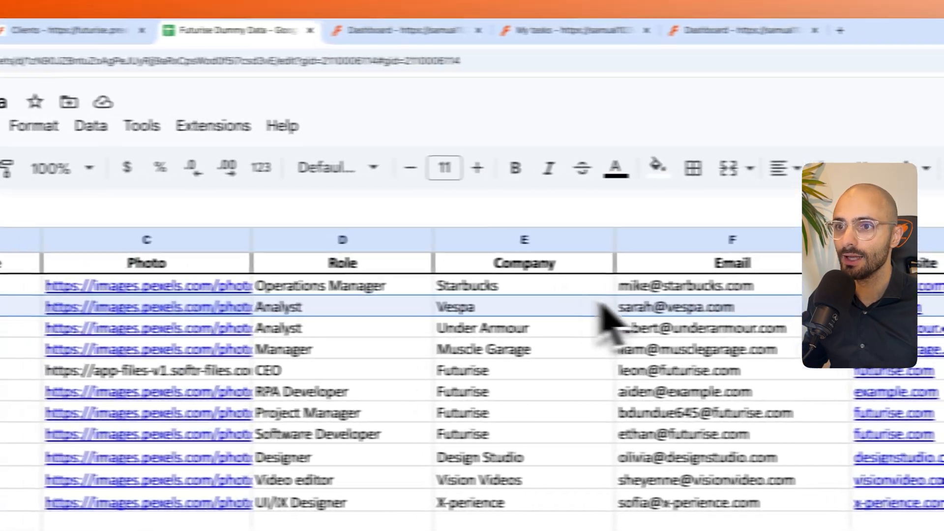
- In Softr Studio, open the Team page and connect its list block to the User Details sheet of Futurise Dummy Data
click(196, 33)
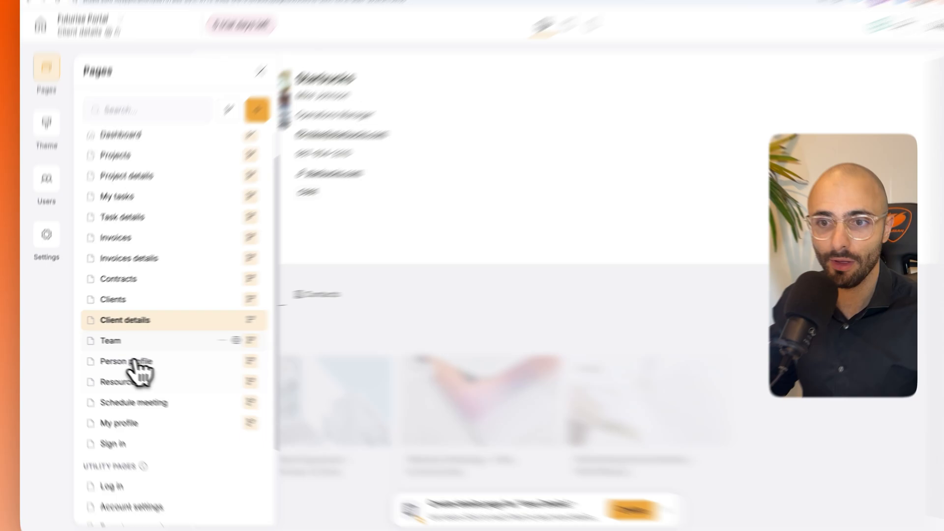
click(111, 340)
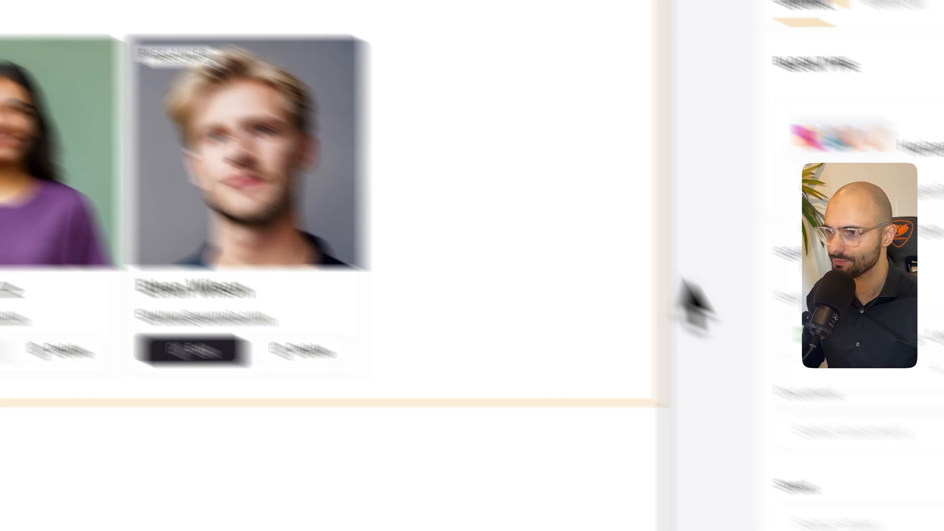
click(844, 431)
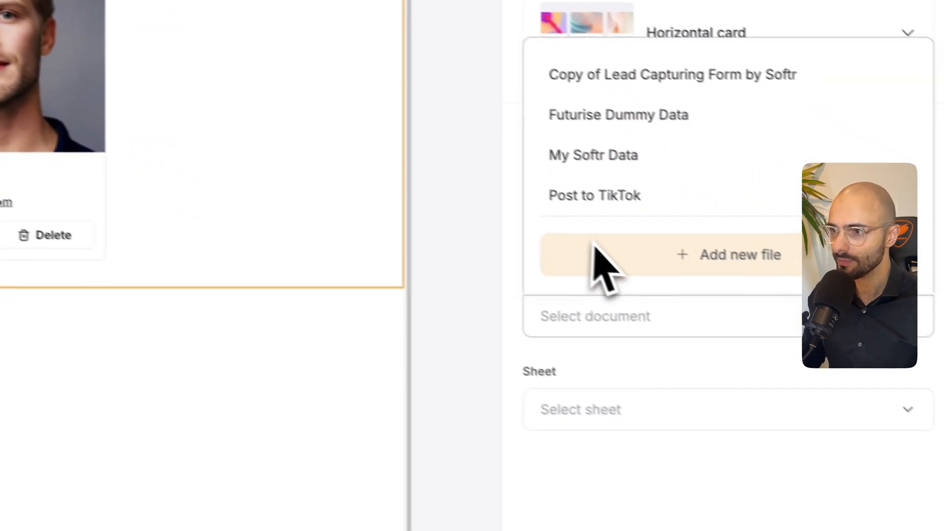
click(840, 228)
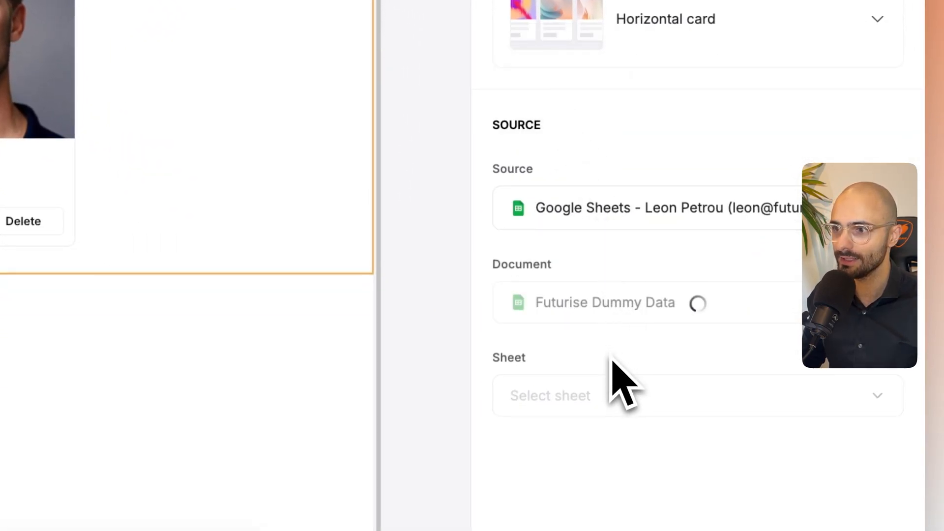
click(603, 386)
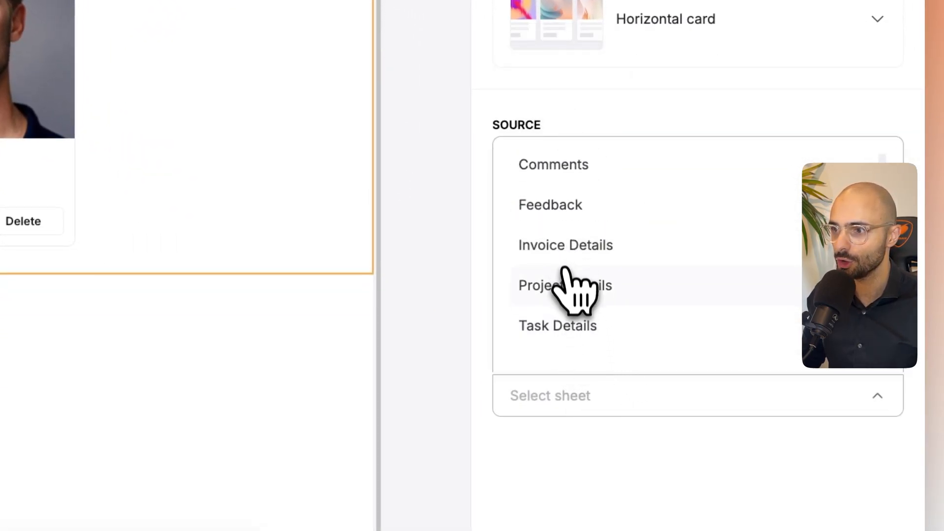
scroll(570, 295, down, 1)
click(571, 339)
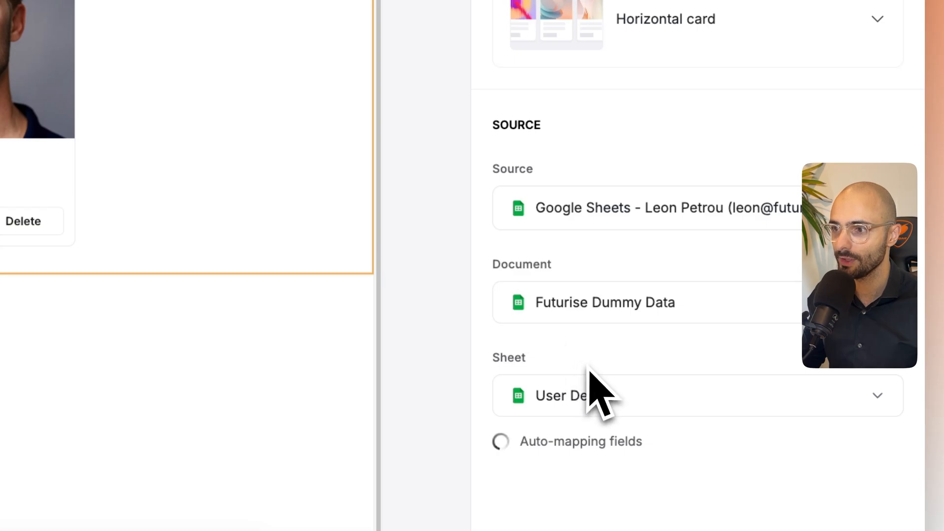
- Add a conditional filter to the Team list so it shows only records whose Person ID contains E
scroll(575, 369, down, 3)
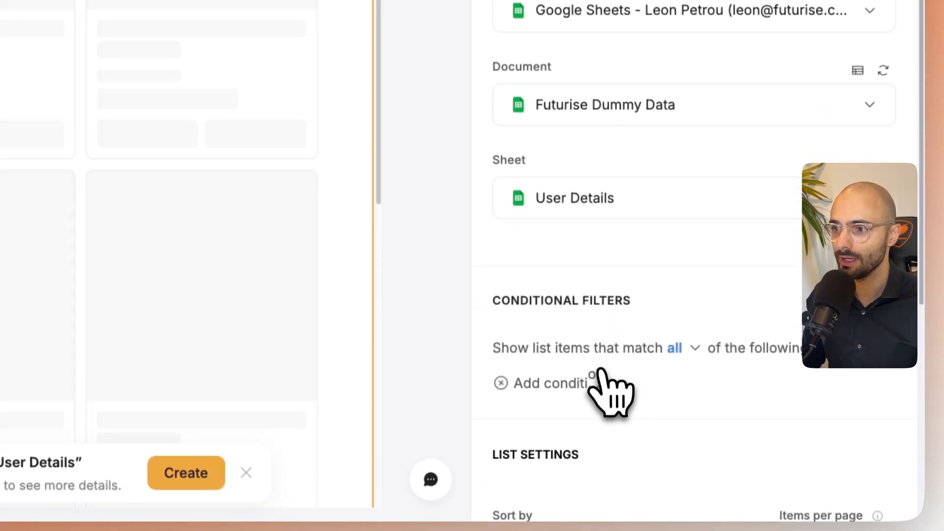
click(596, 384)
scroll(592, 374, down, 4)
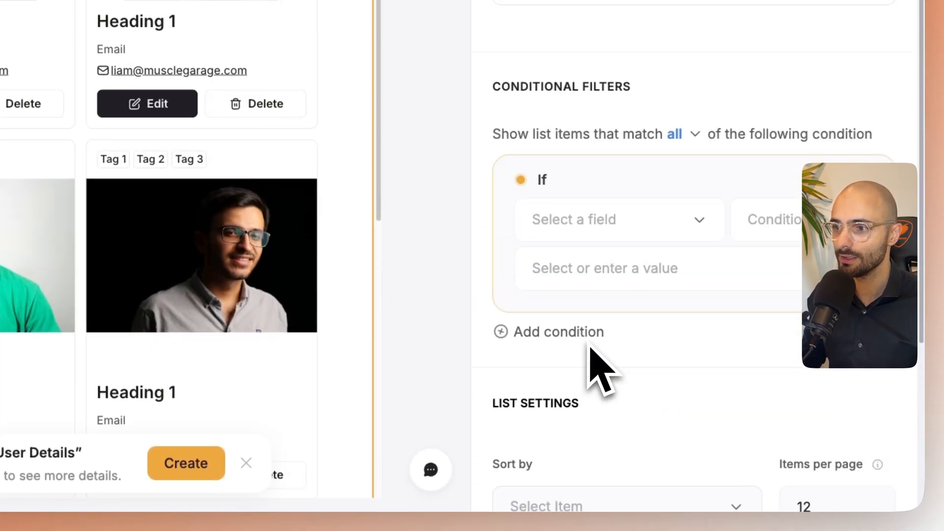
click(592, 187)
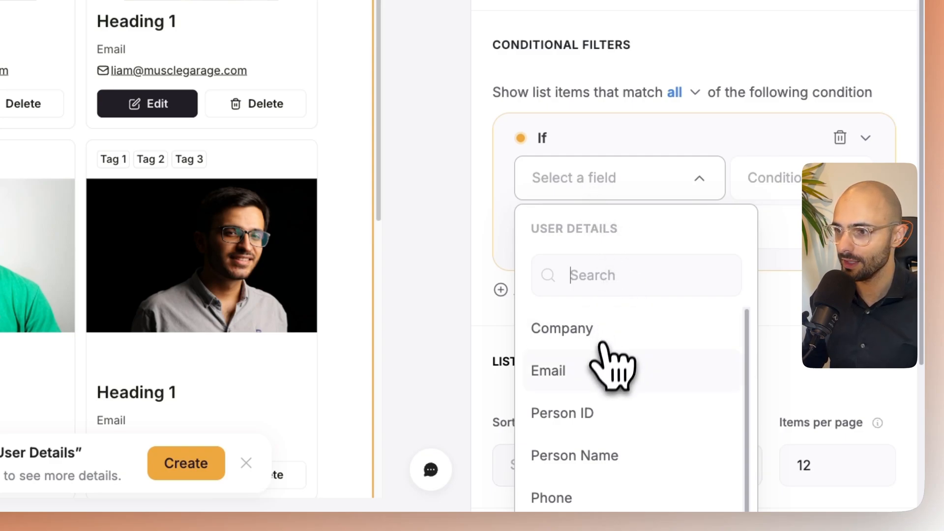
click(588, 421)
click(790, 193)
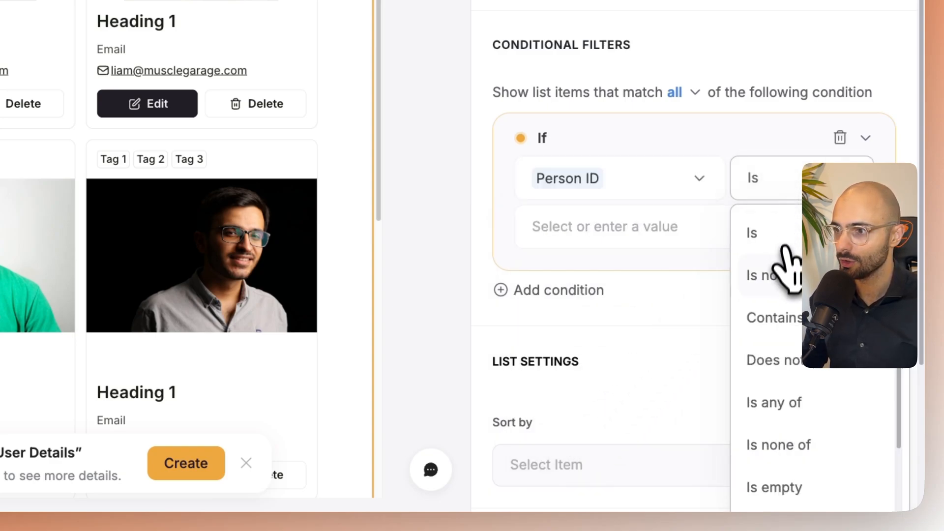
click(780, 298)
click(562, 225)
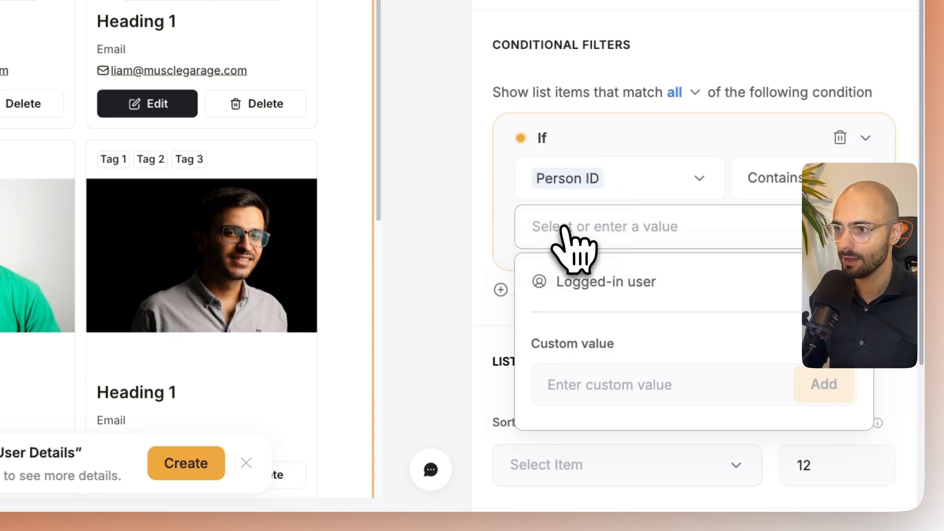
click(602, 386)
text(E)
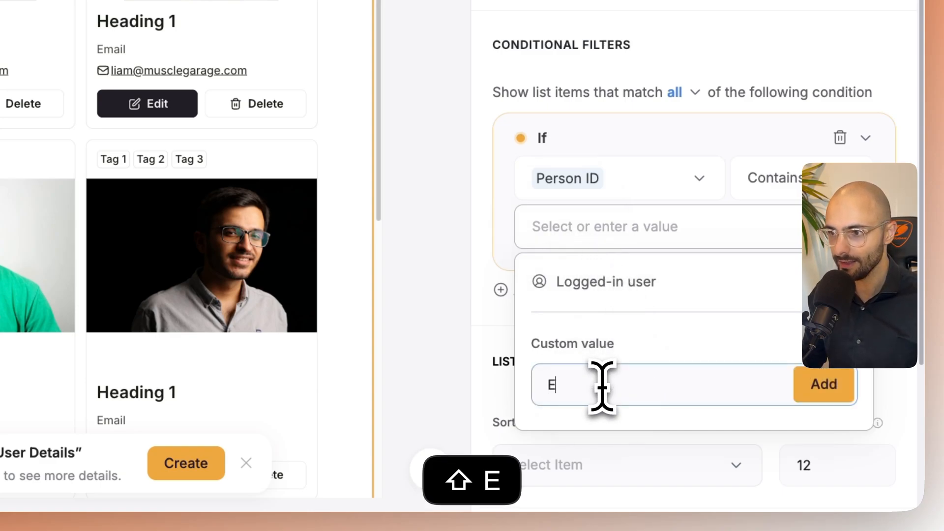
click(840, 386)
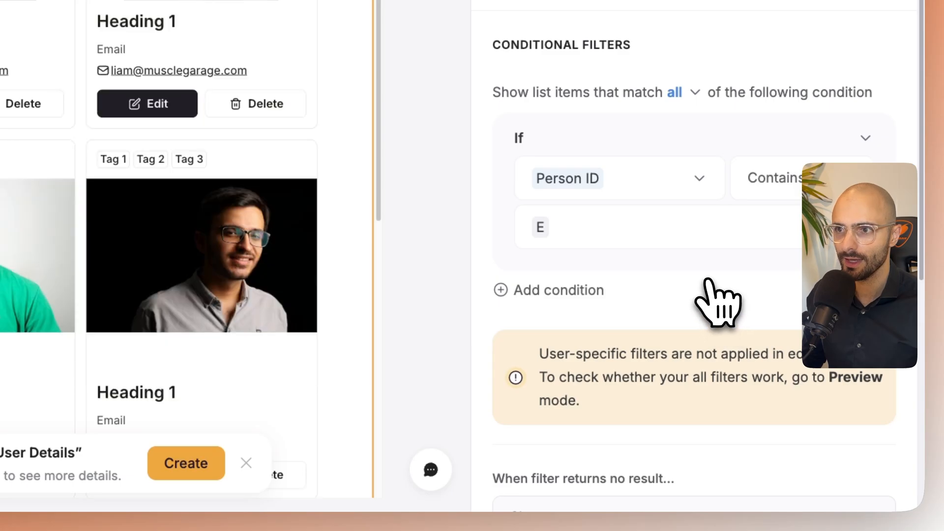
scroll(711, 281, down, 5)
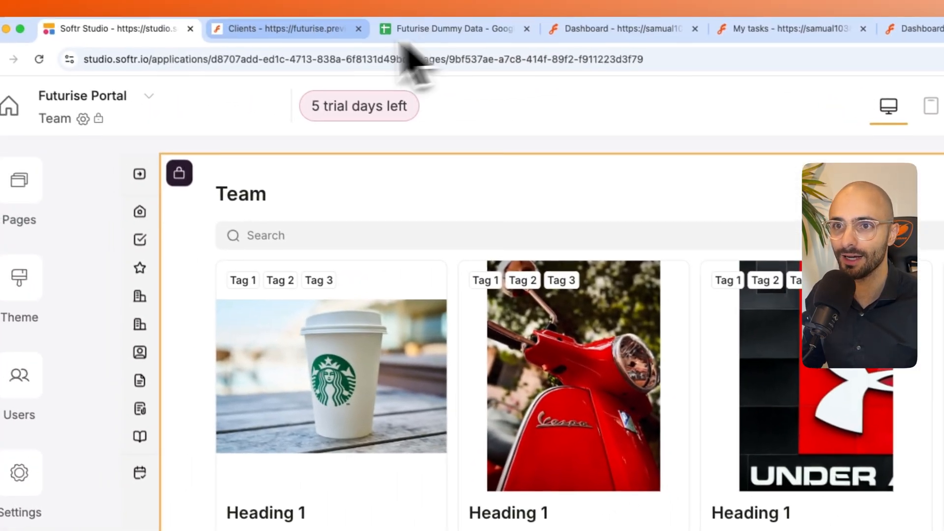
- Switch to the portal preview, refresh it and open the Team page to check the filtered list
click(284, 27)
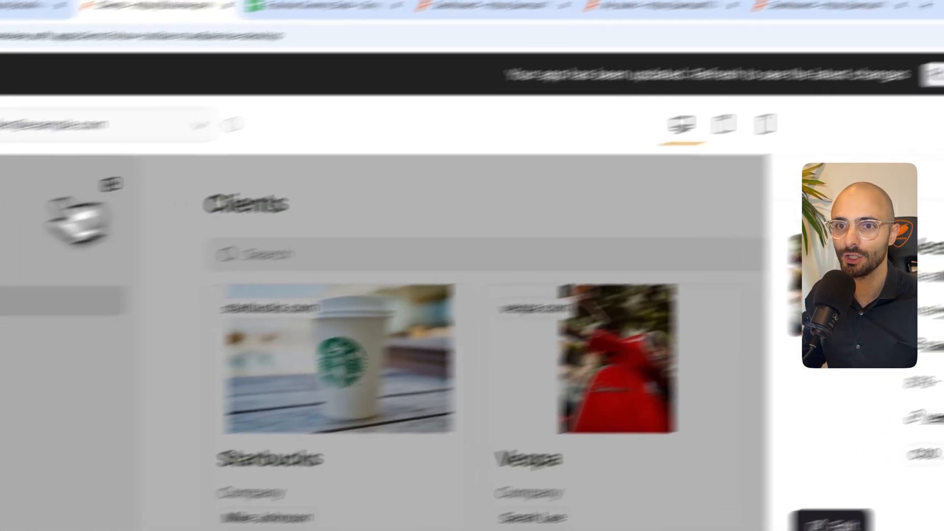
key(super+r)
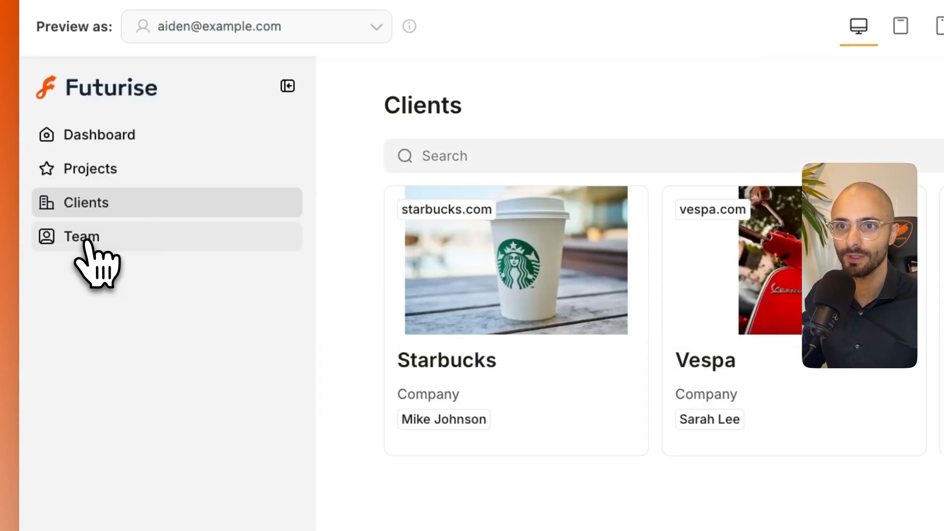
click(87, 239)
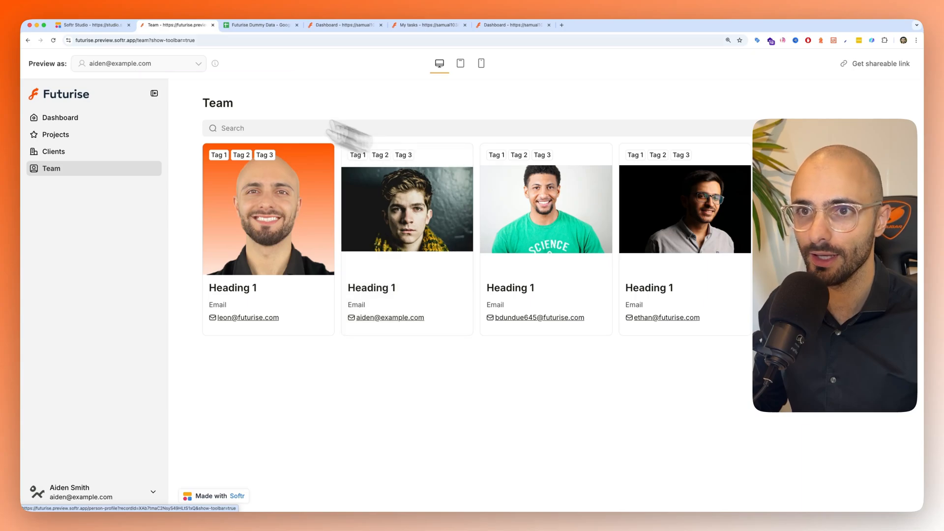
- Back in Softr Studio, set the image fit of the Team cards' Photo field to Cover
click(93, 25)
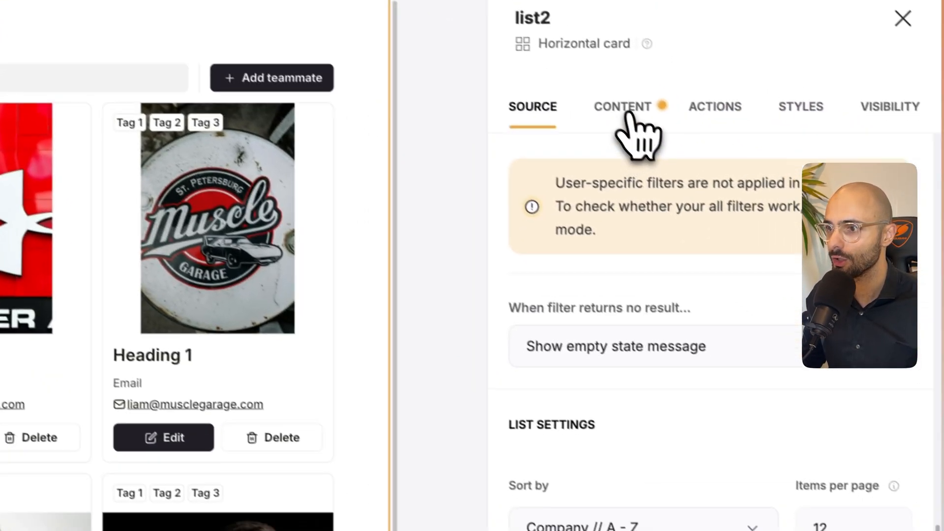
click(863, 206)
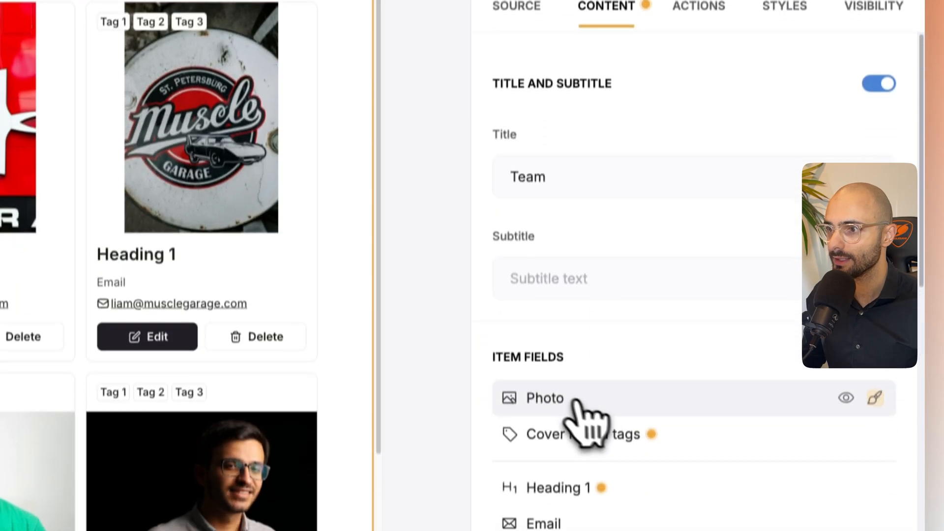
click(547, 485)
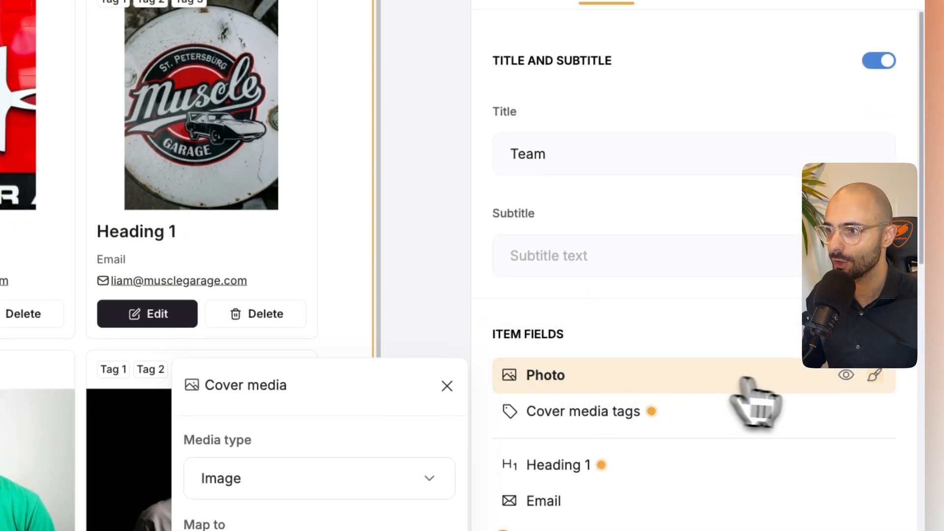
click(874, 376)
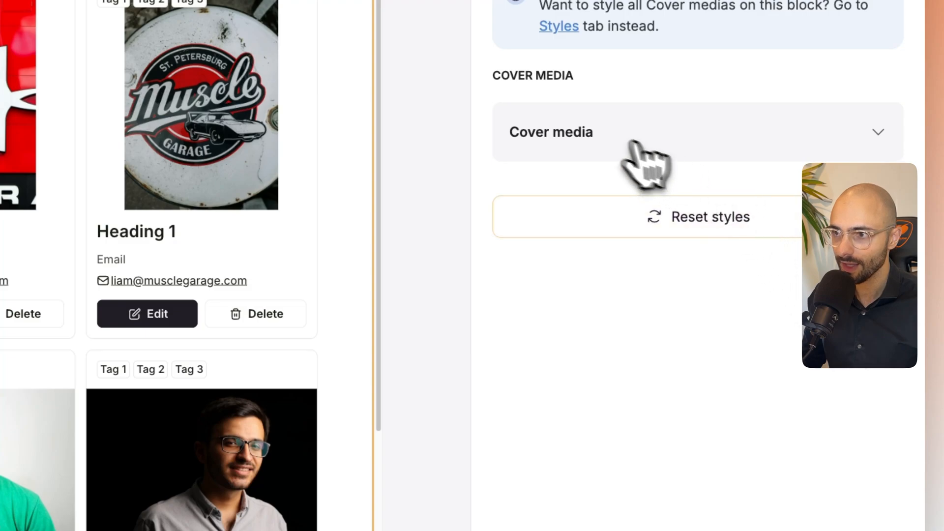
click(601, 147)
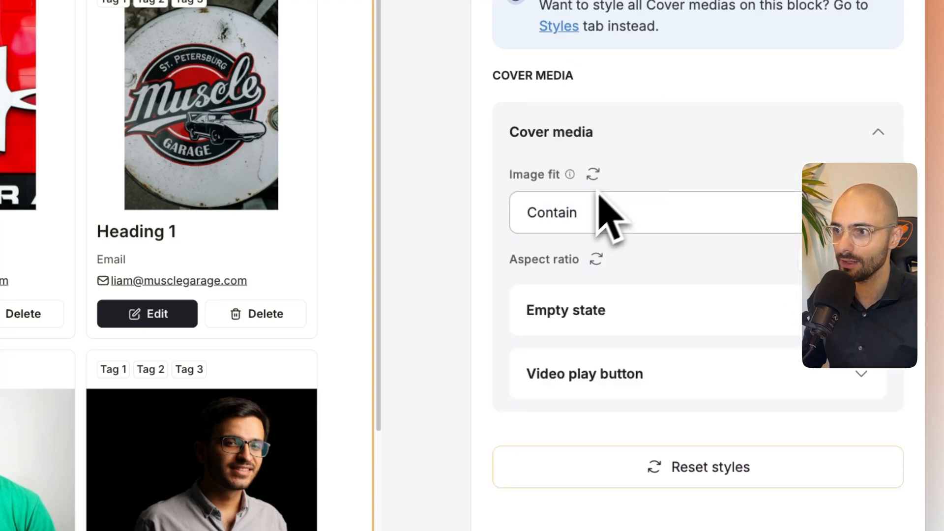
click(584, 216)
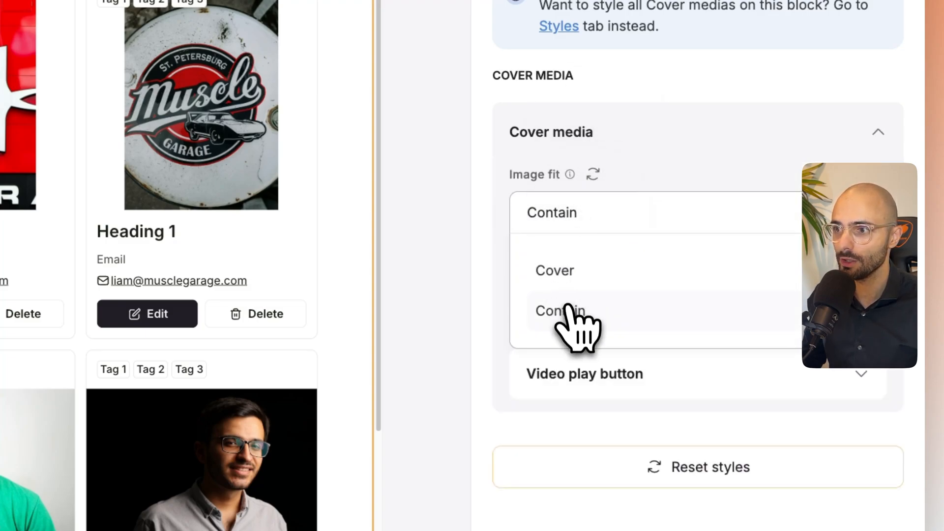
click(568, 288)
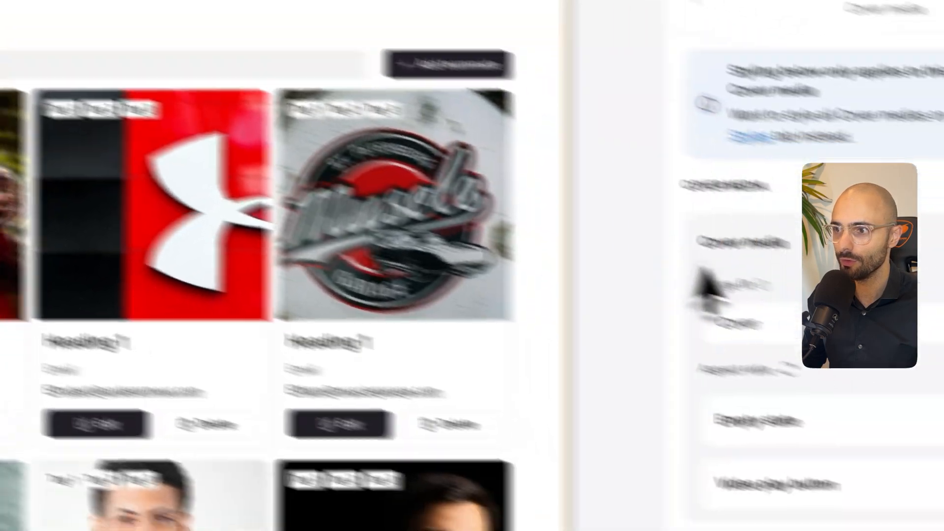
- Compare the Photo field's image fits by switching to Contain and back to Cover
click(588, 266)
click(588, 368)
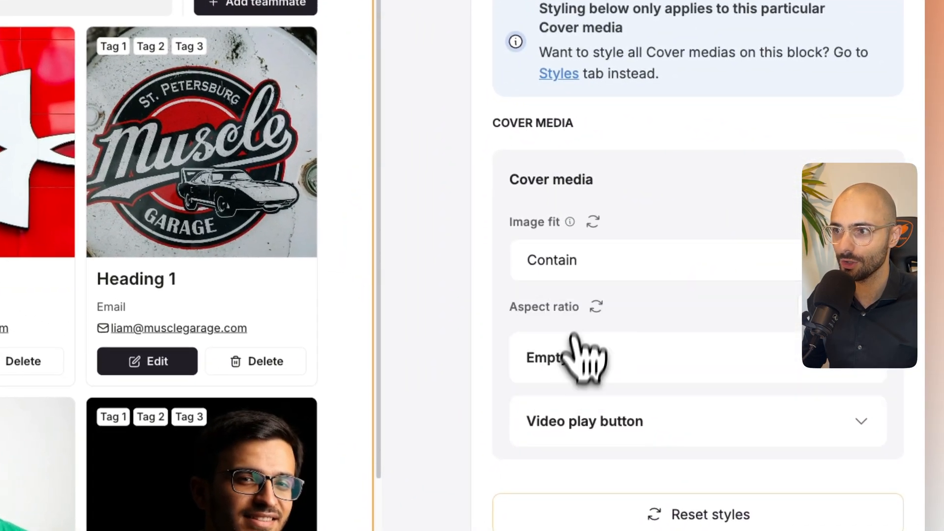
click(588, 289)
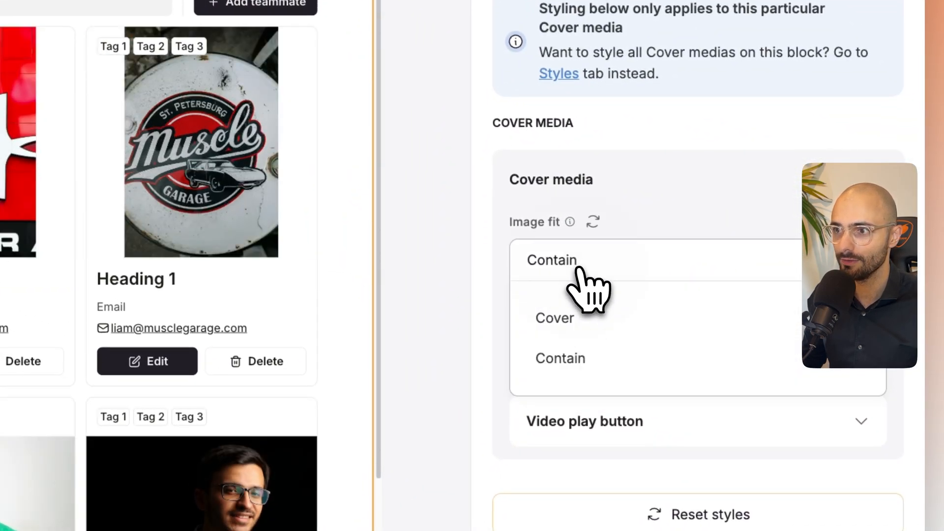
click(568, 317)
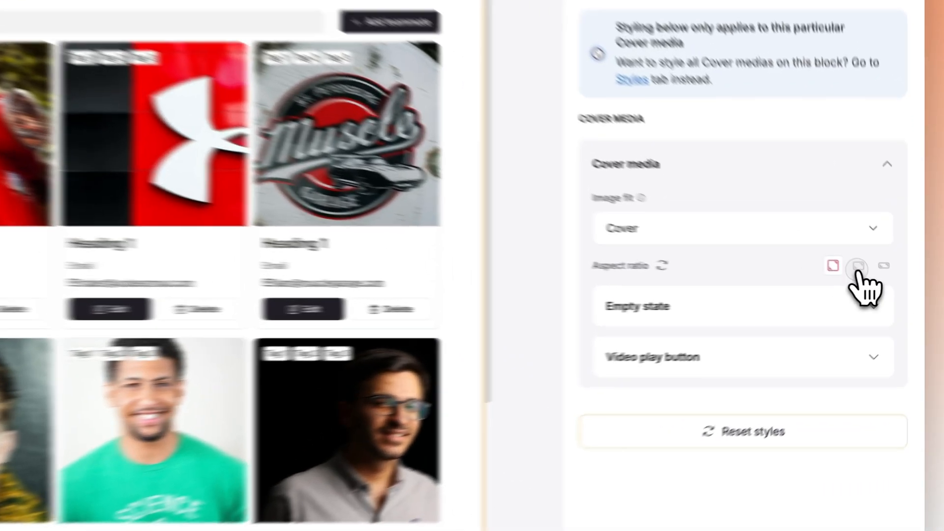
- Set the aspect ratio of the Team cards' cover media to the medium-wide landscape option and close the style settings
click(881, 283)
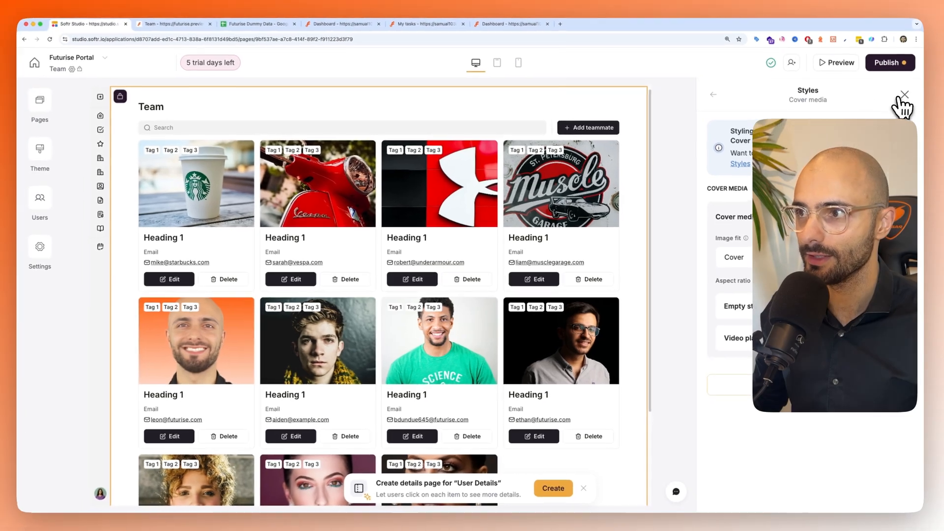
click(901, 101)
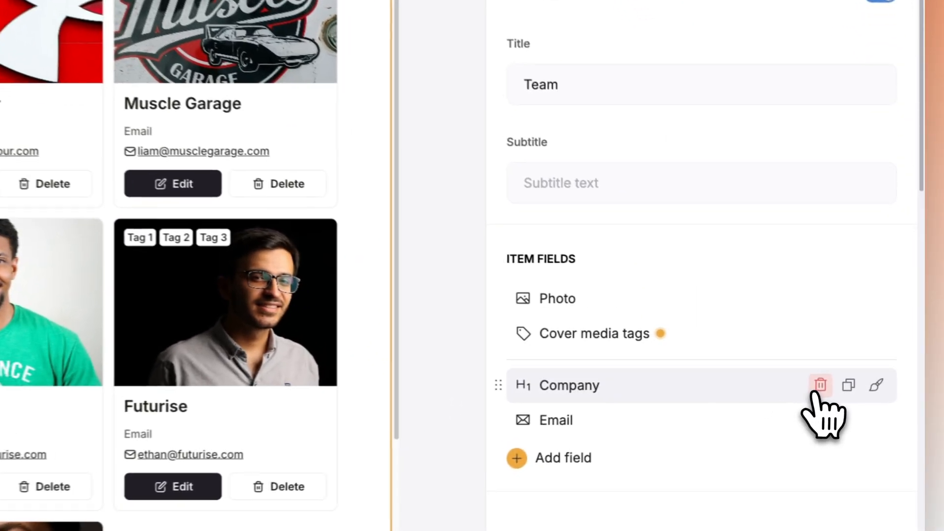
- Remove the heading and Email item fields from the Team cards and add the Person Name field
click(849, 384)
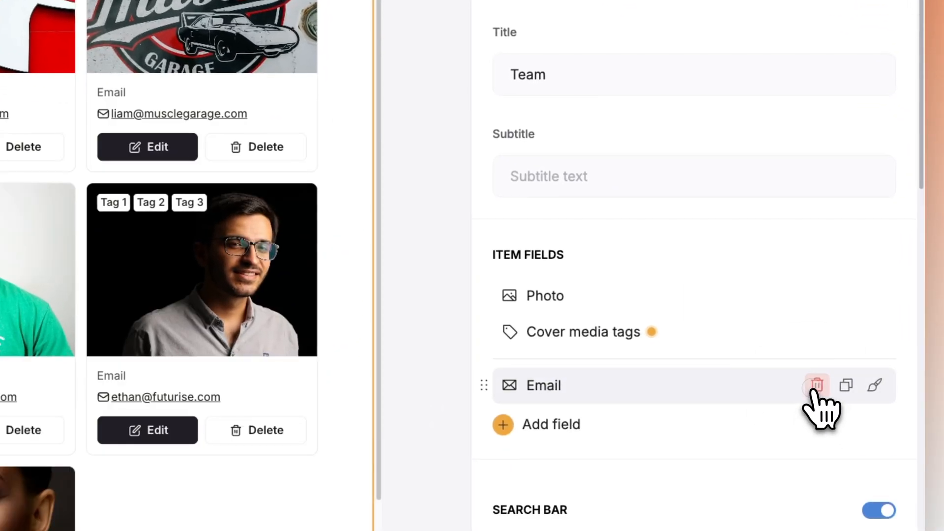
click(849, 384)
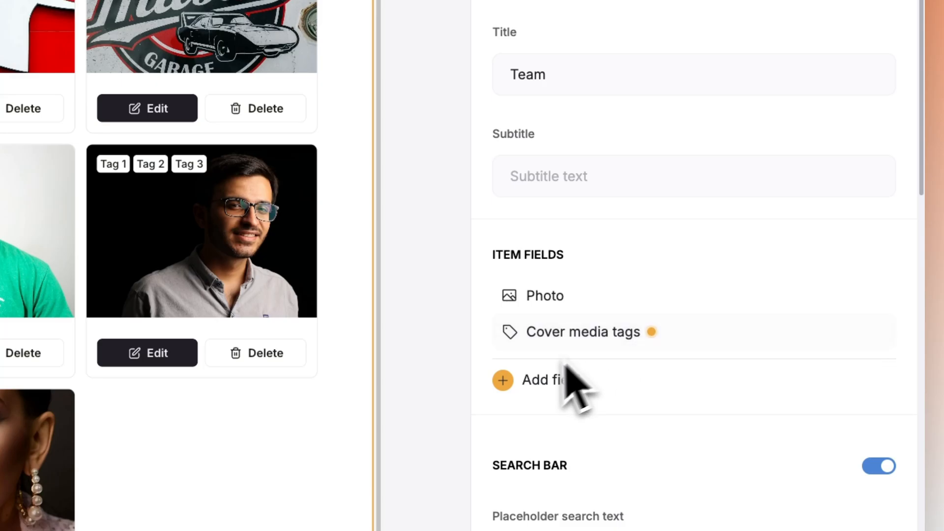
click(553, 380)
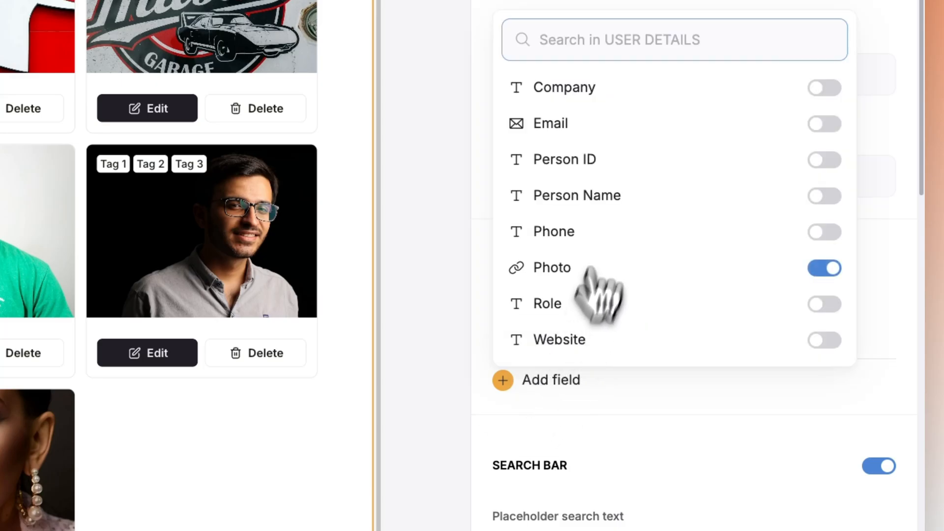
click(824, 195)
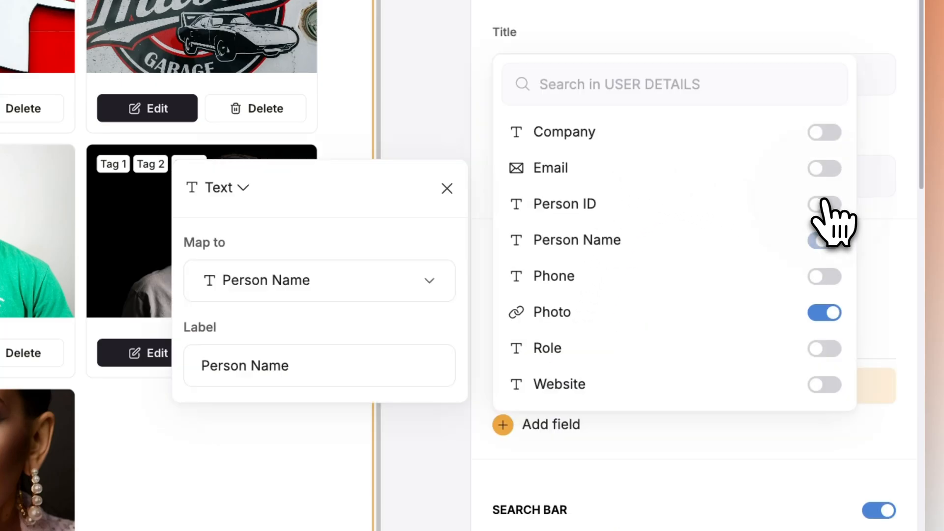
click(632, 426)
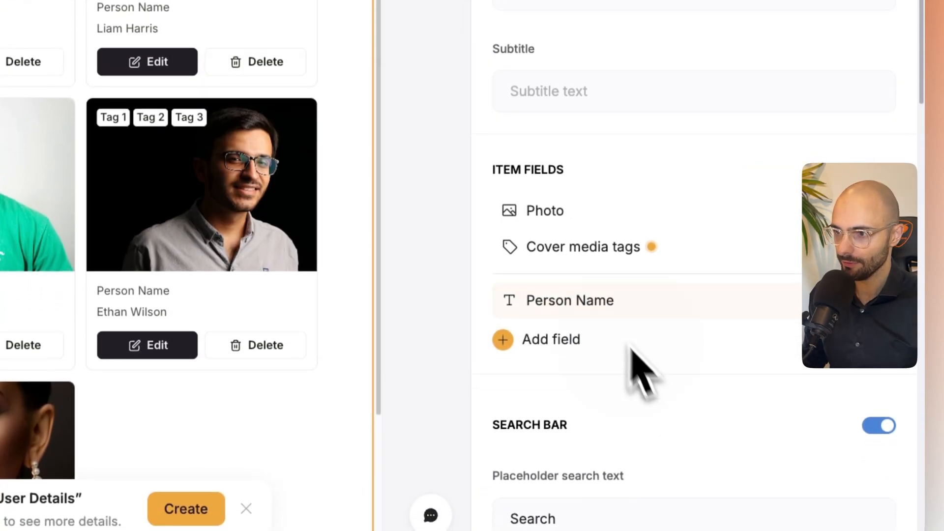
- Map the Team cards' cover media tags to Person ID
click(547, 325)
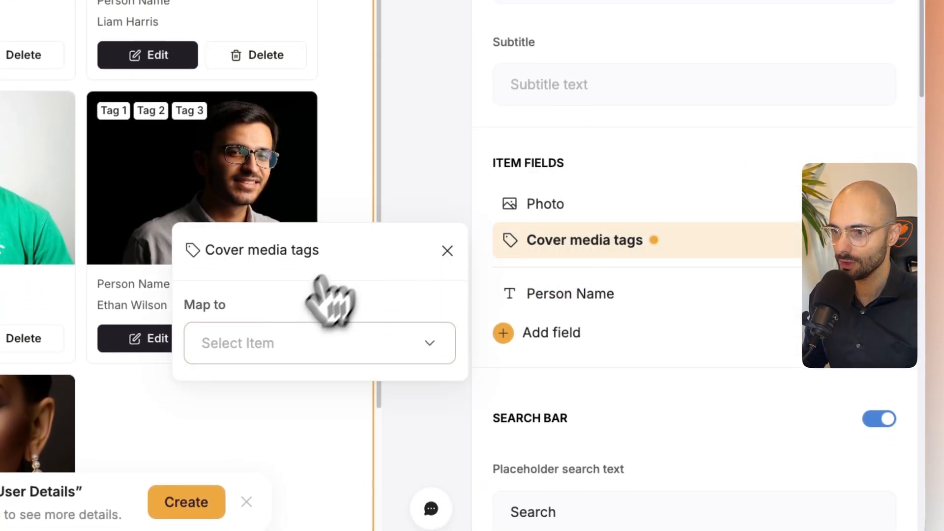
click(260, 341)
scroll(275, 231, down, 4)
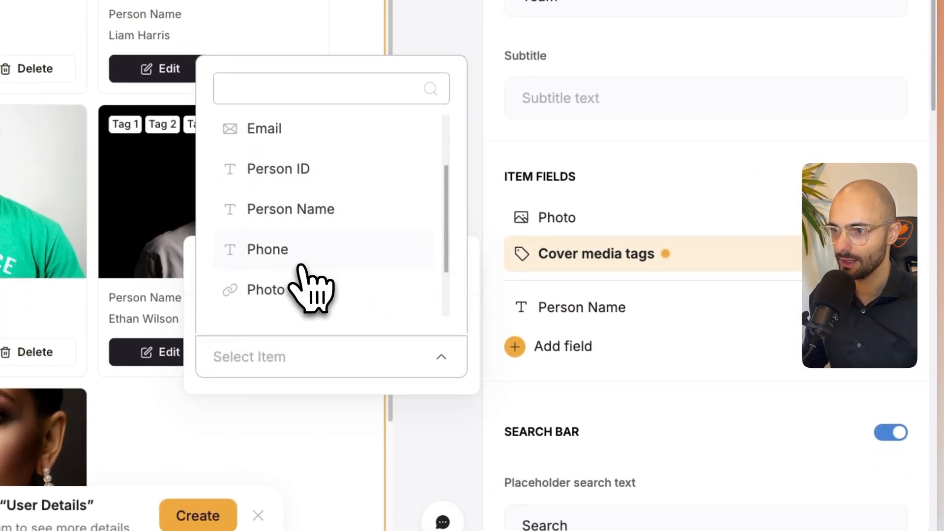
click(314, 172)
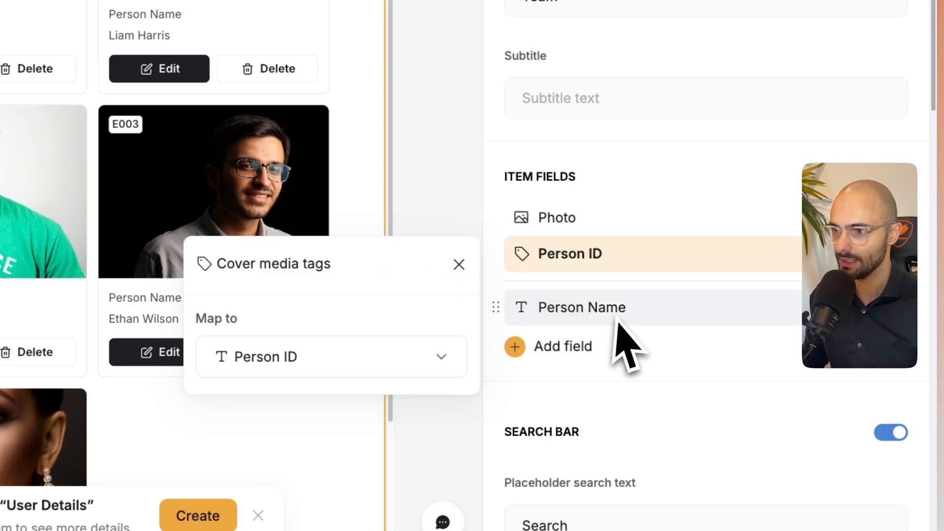
- Add the Role field to the Team cards' item fields and close the field list
click(551, 349)
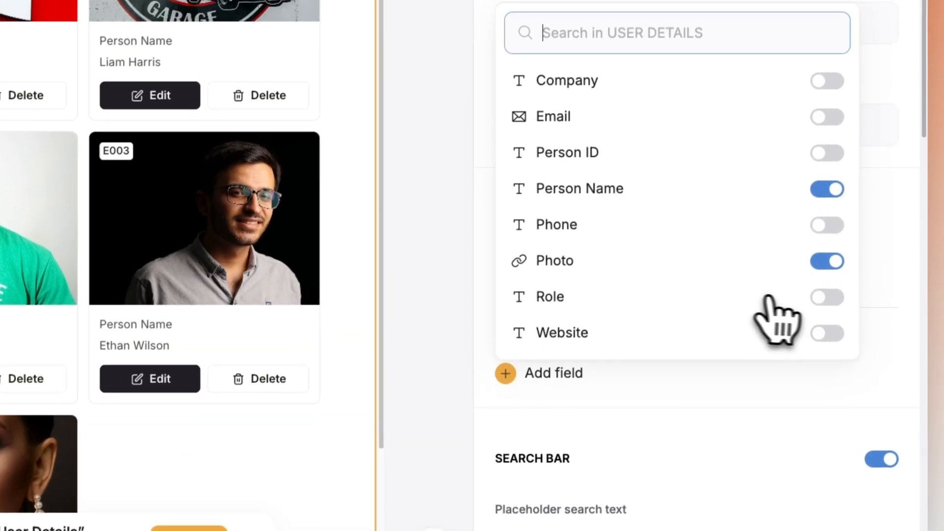
click(836, 270)
click(447, 181)
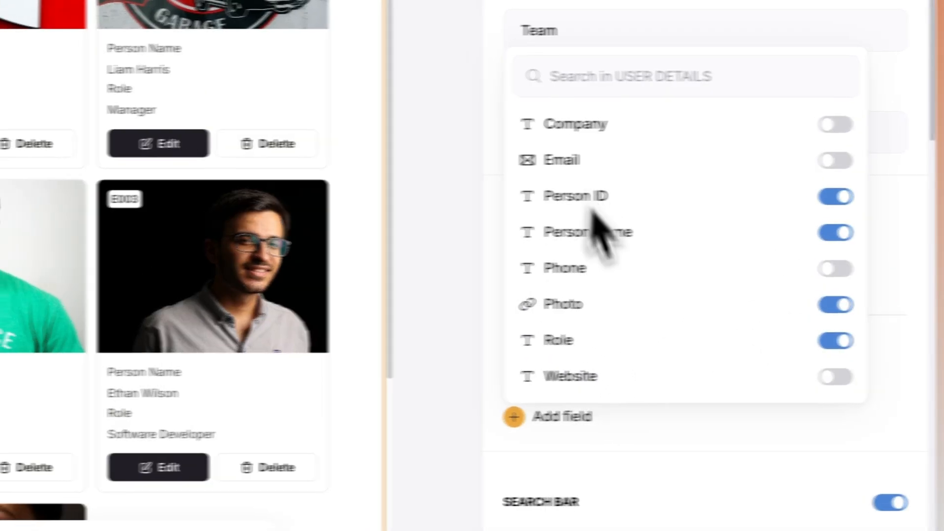
click(515, 232)
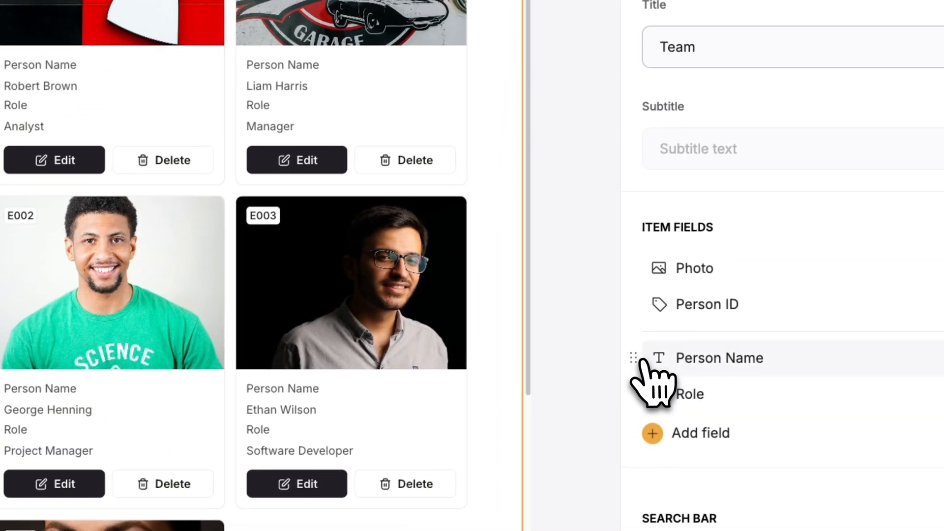
- Change the Person Name field's type from Text to Heading 1
click(642, 376)
click(366, 177)
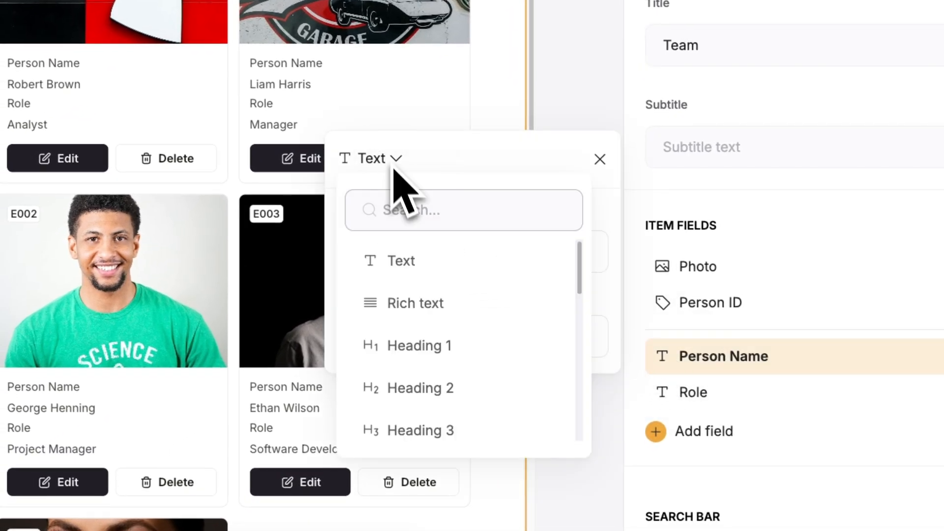
click(435, 327)
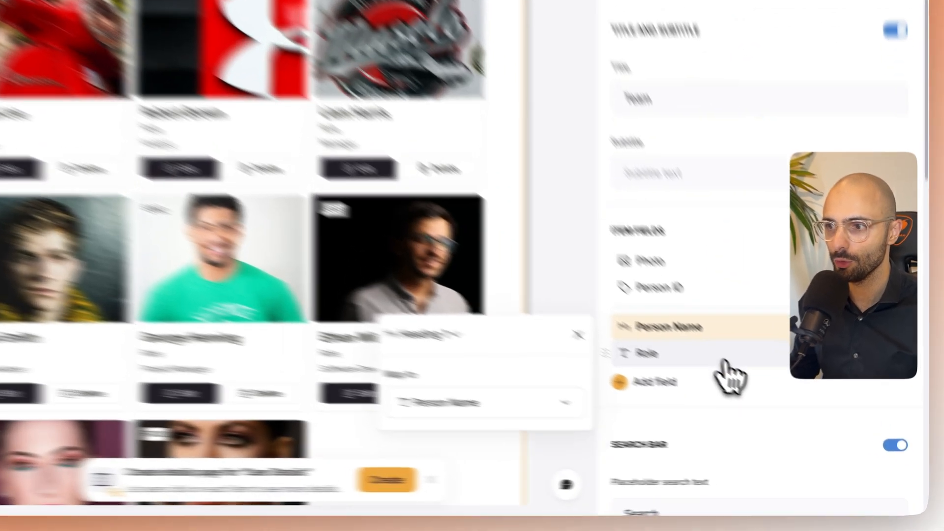
- Clear the label of the Role field so only its value shows on the Team cards
click(767, 402)
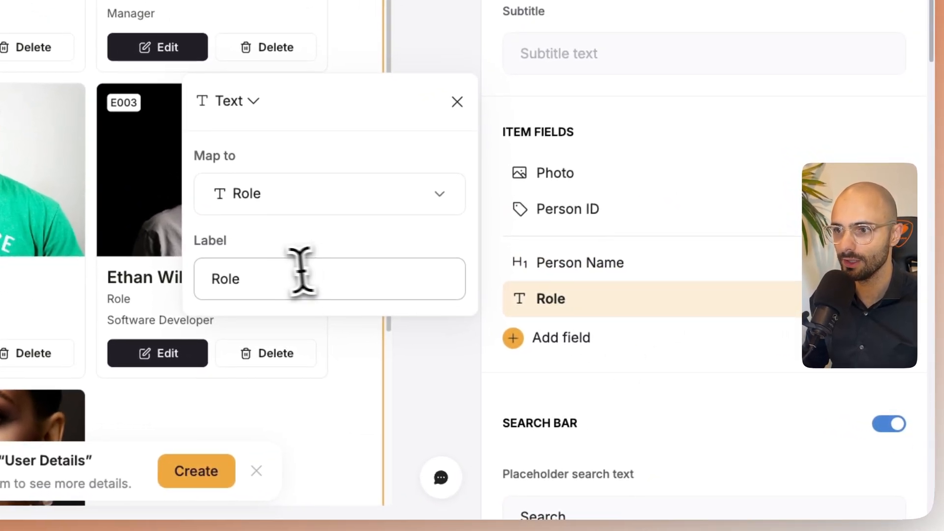
double_click(277, 271)
key(BackSpace)
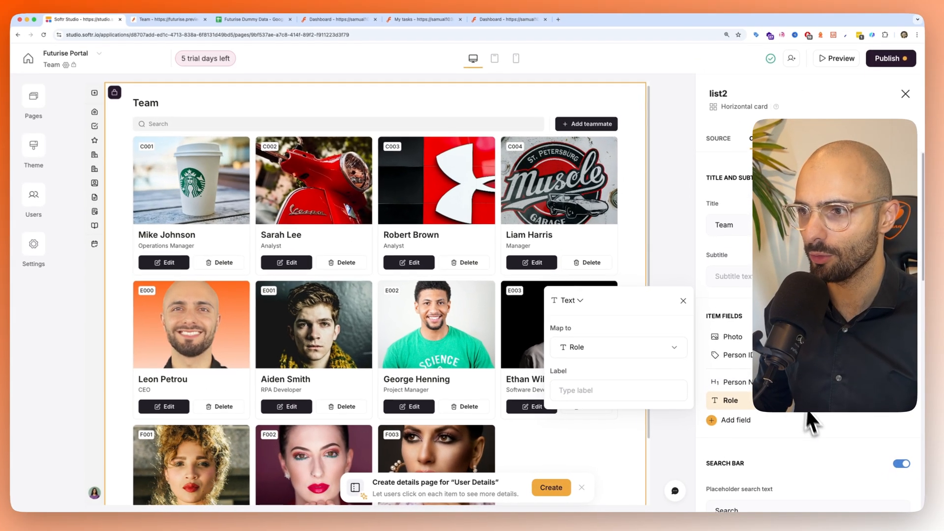
click(819, 444)
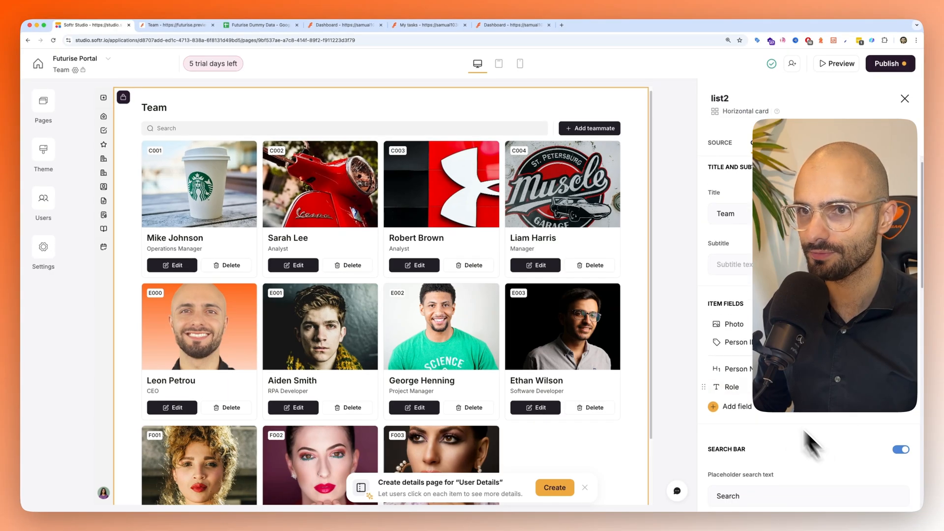
- Switch to the portal preview and refresh it to check the redesigned Team cards
click(167, 20)
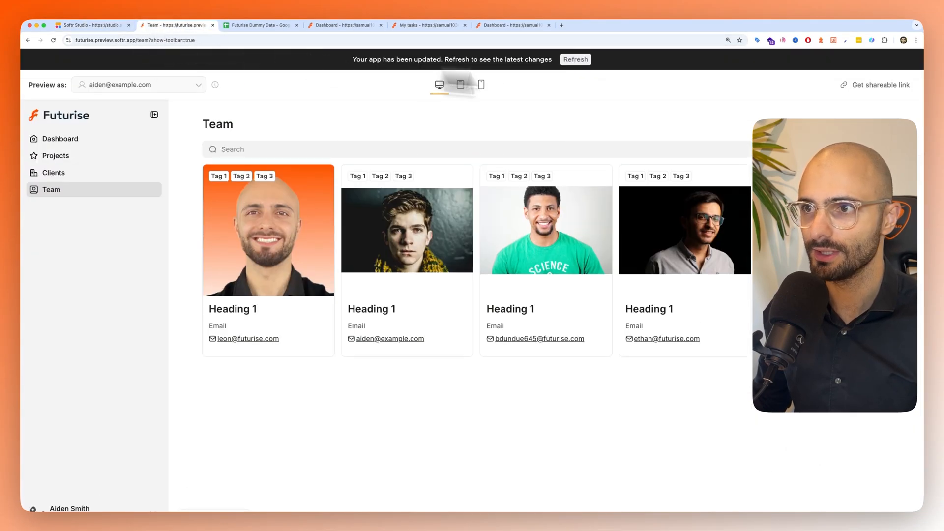
click(587, 60)
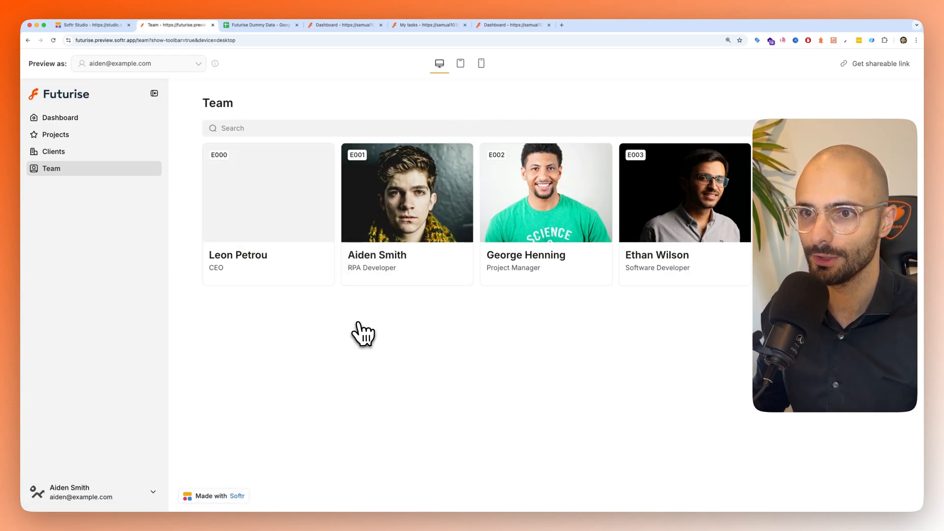
- Back in Softr Studio, add Role to the fields that the Team list's search bar searches by
click(111, 26)
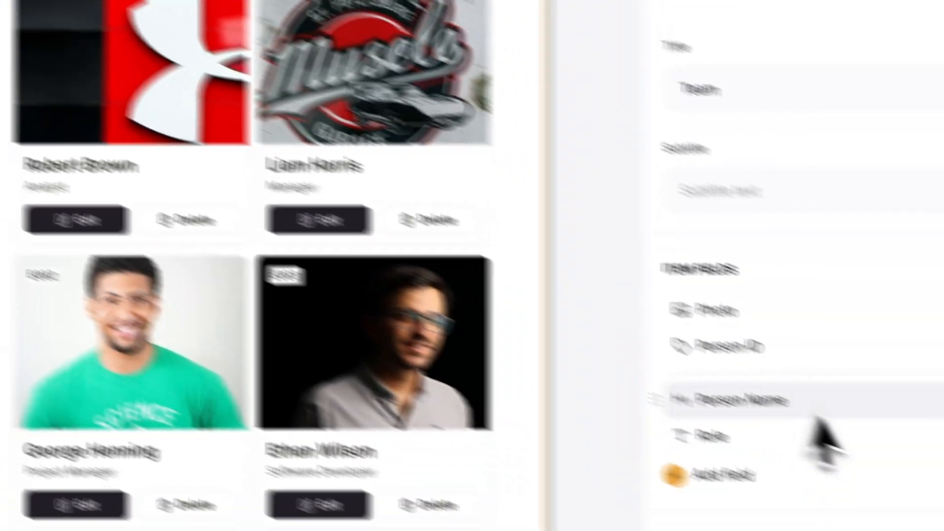
scroll(695, 338, down, 8)
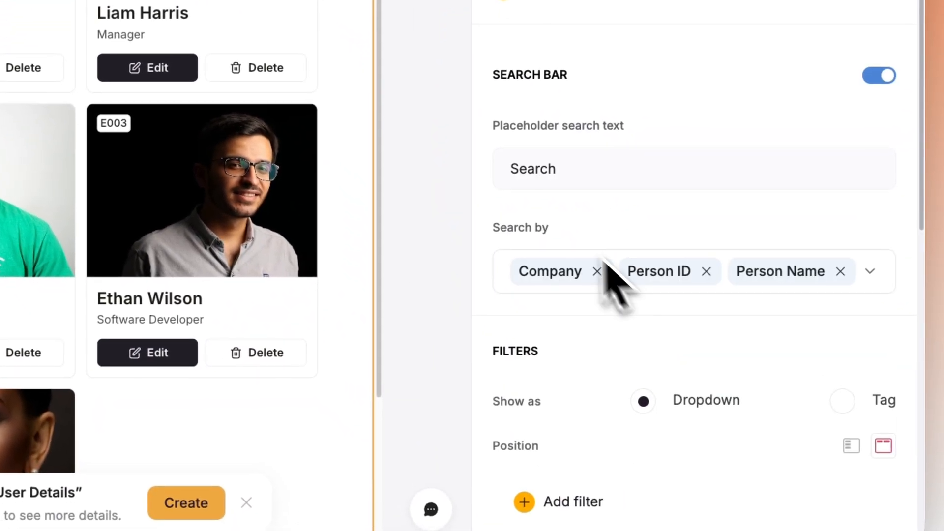
click(865, 287)
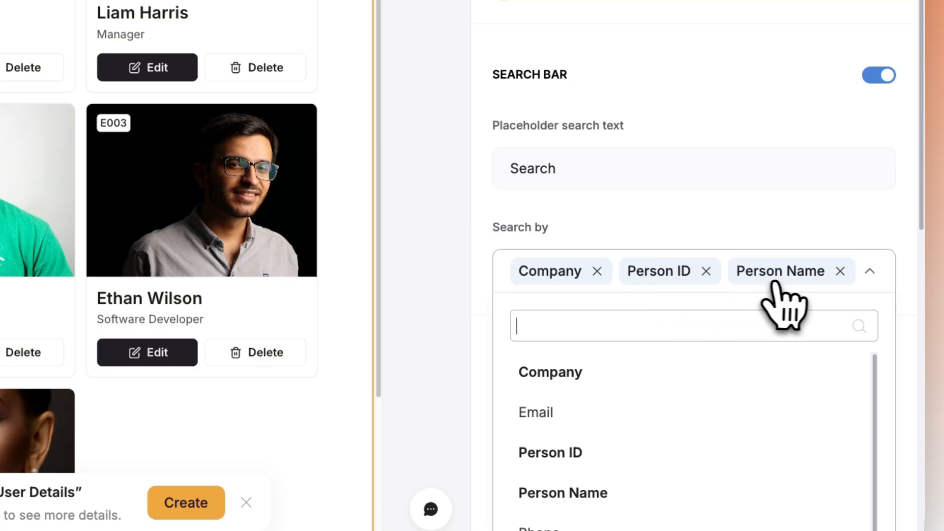
scroll(619, 384, down, 5)
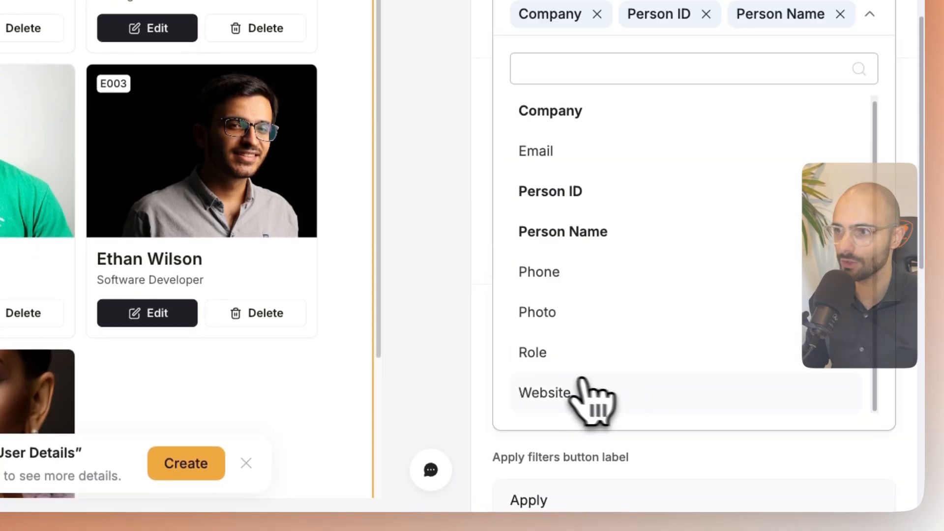
click(545, 372)
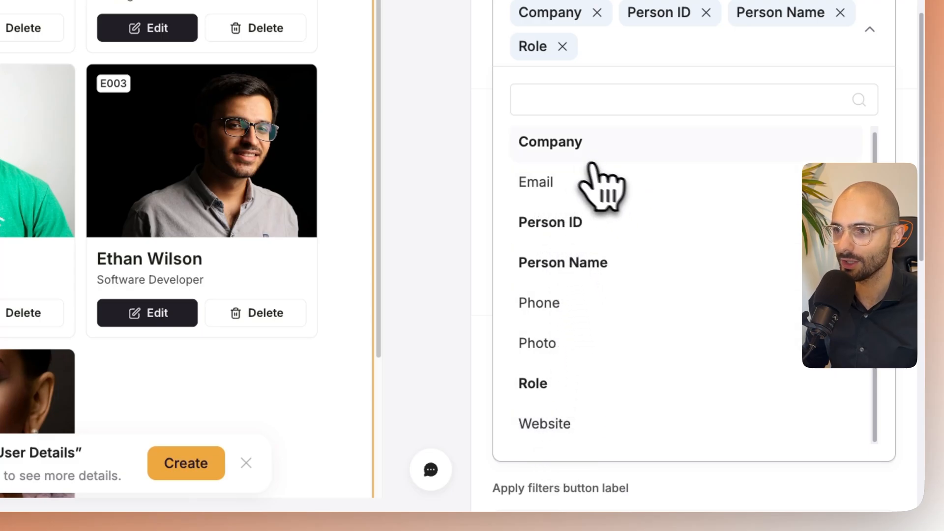
click(618, 58)
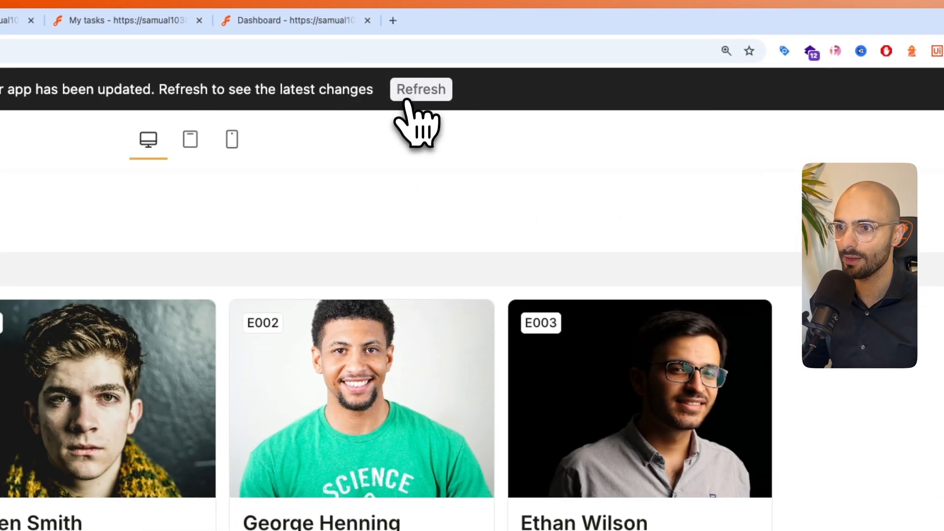
- Refresh the portal preview, test the Team search with RPA and clear the search text
click(418, 91)
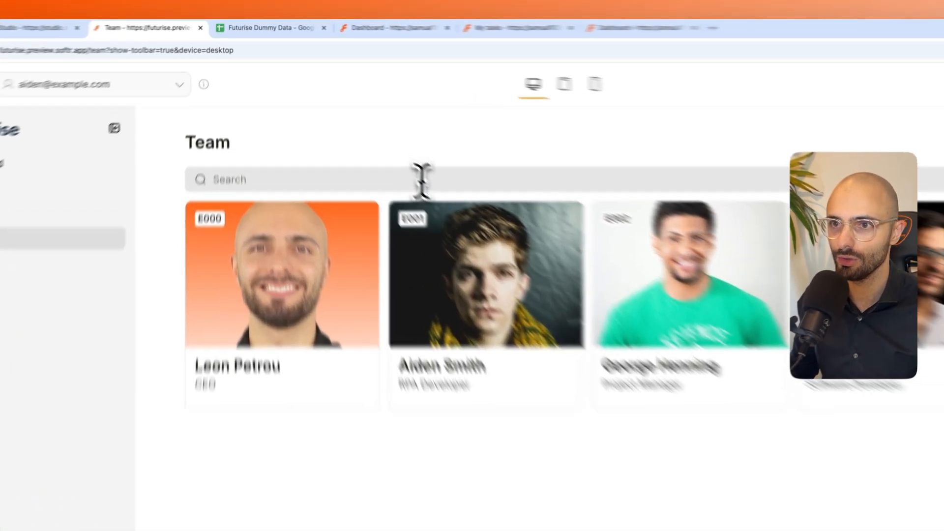
click(348, 127)
text(RPA)
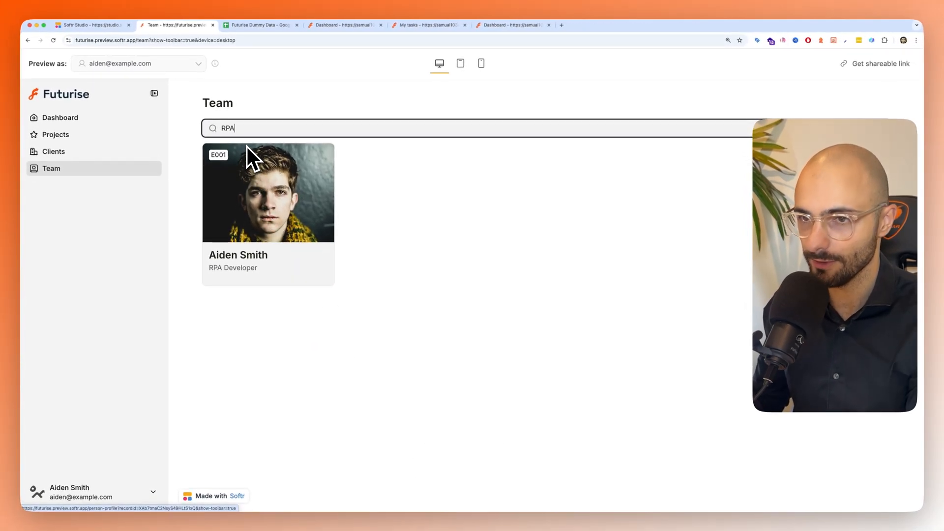
key(BackSpace)
key(BackSpace)
key(BackSpace)
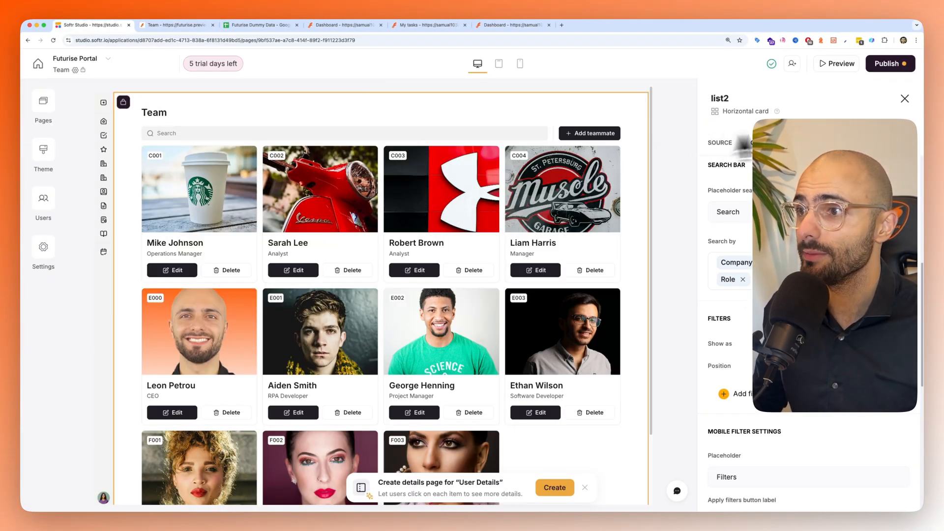
- In Softr Studio, review the user group visibility of the Team list's action buttons and close the visibility settings
click(811, 142)
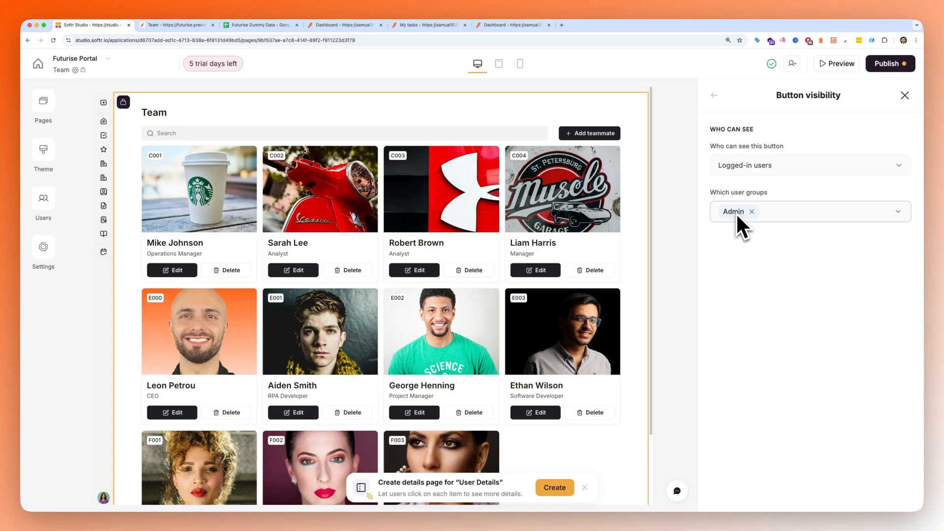
click(903, 96)
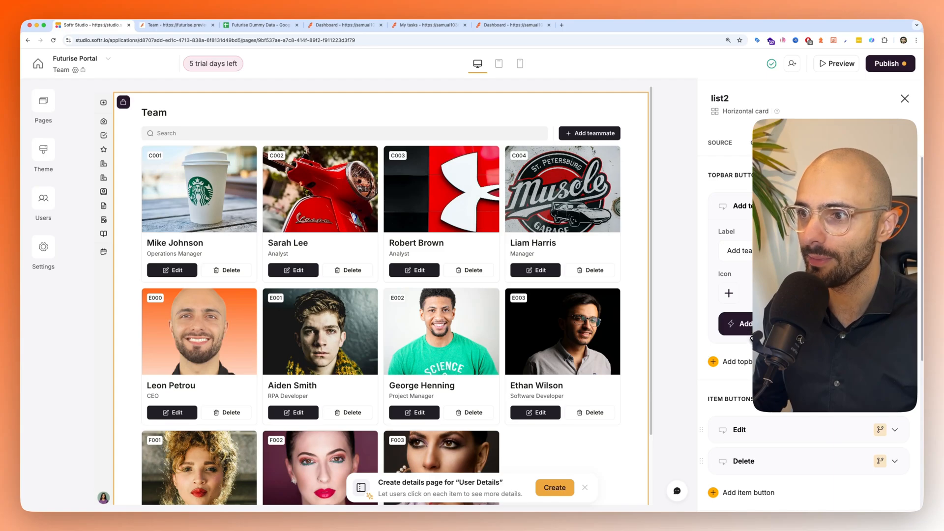
- Delete the Name, Email, Phone number, Skills, Role and Photo fields from the Add teammate button's Add record form
scroll(836, 314, down, 2)
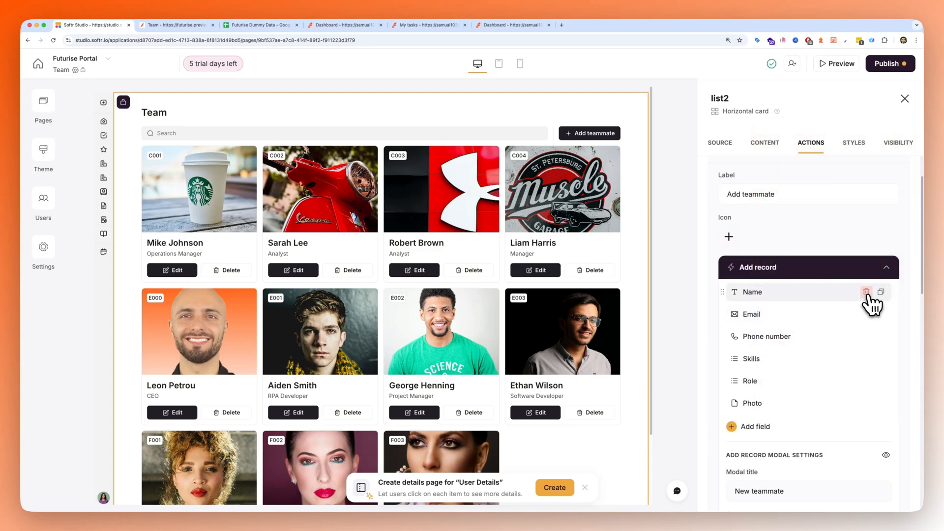
click(867, 293)
click(867, 292)
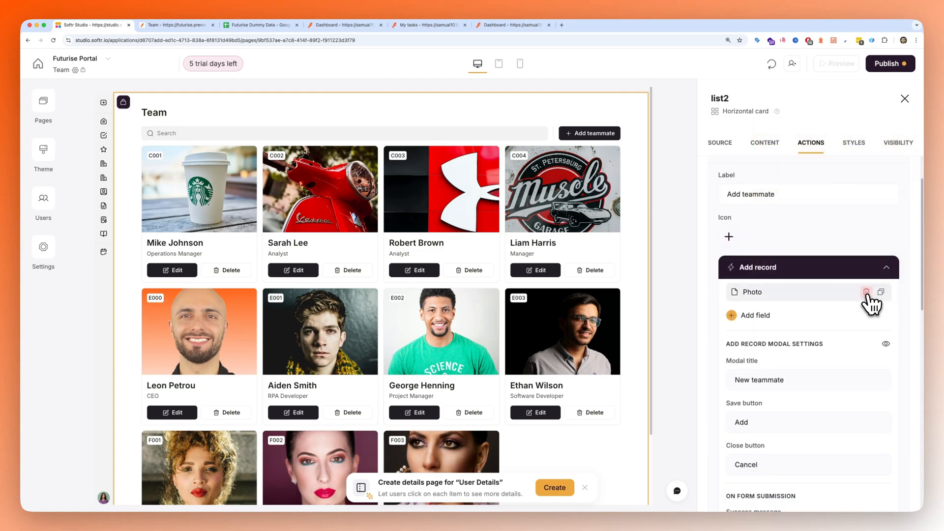
click(867, 293)
- Add the Company, Email, Person ID, Person Name, Phone, Photo, Role and Website fields to the Add teammate button's Add record form
click(751, 290)
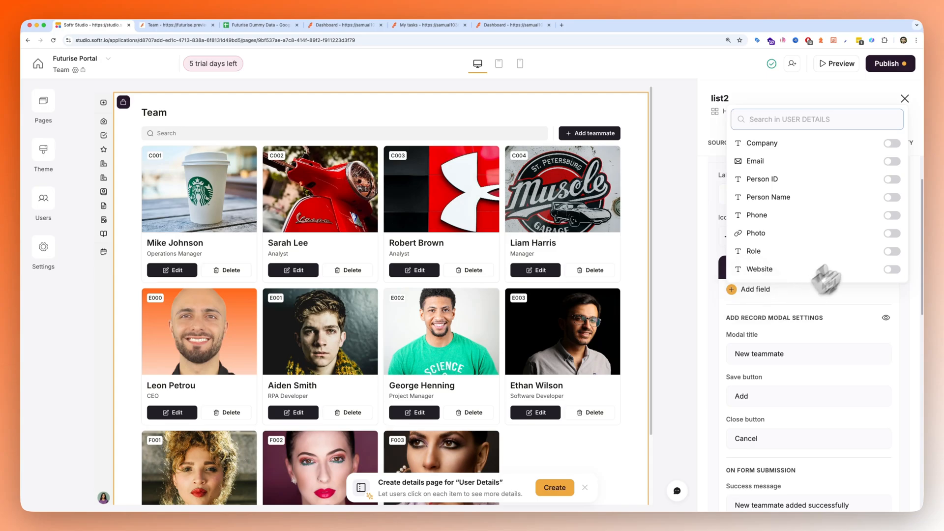
click(892, 145)
click(893, 189)
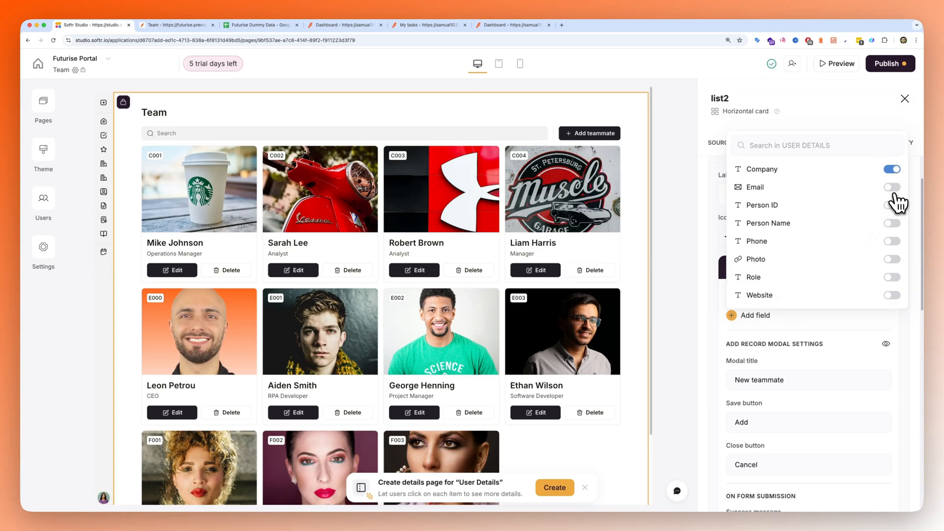
click(893, 228)
click(892, 267)
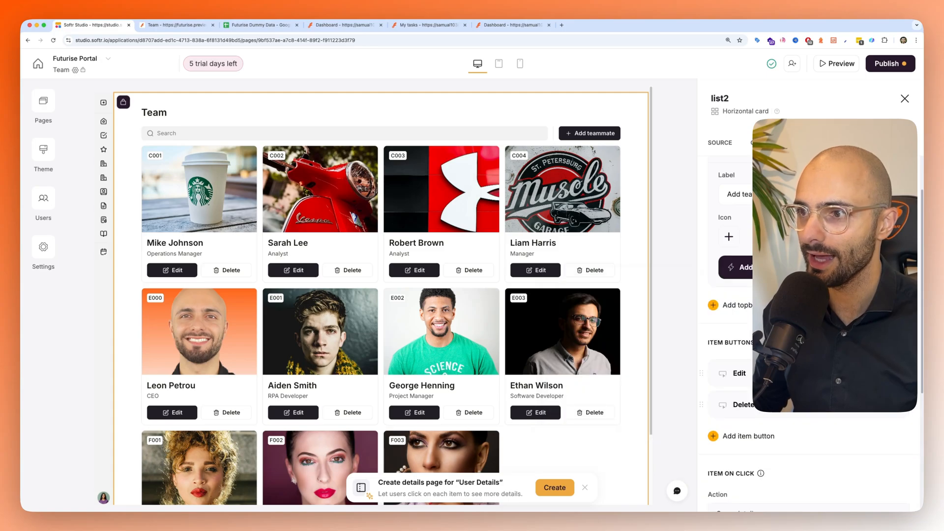
- Switch to the portal preview, refresh it to the latest changes and preview the Team page as the Admin user
click(176, 24)
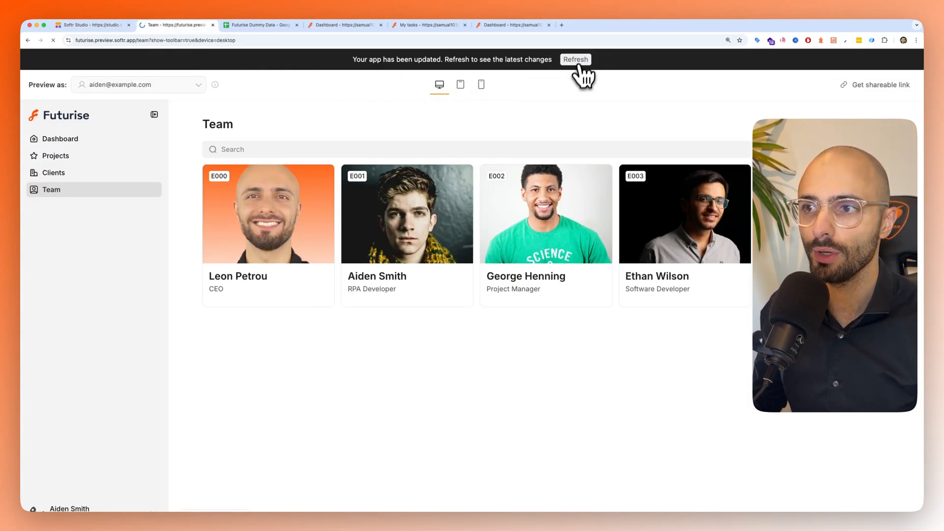
click(579, 61)
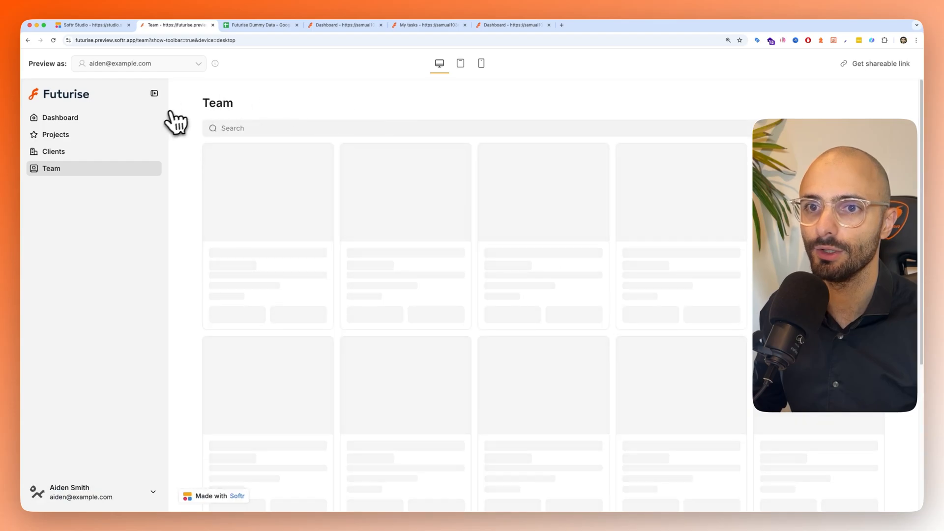
click(133, 66)
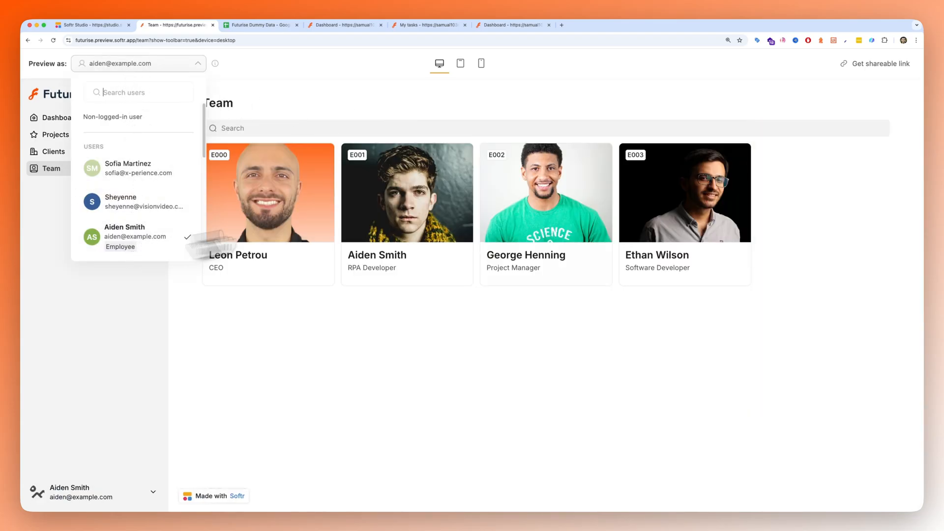
click(816, 151)
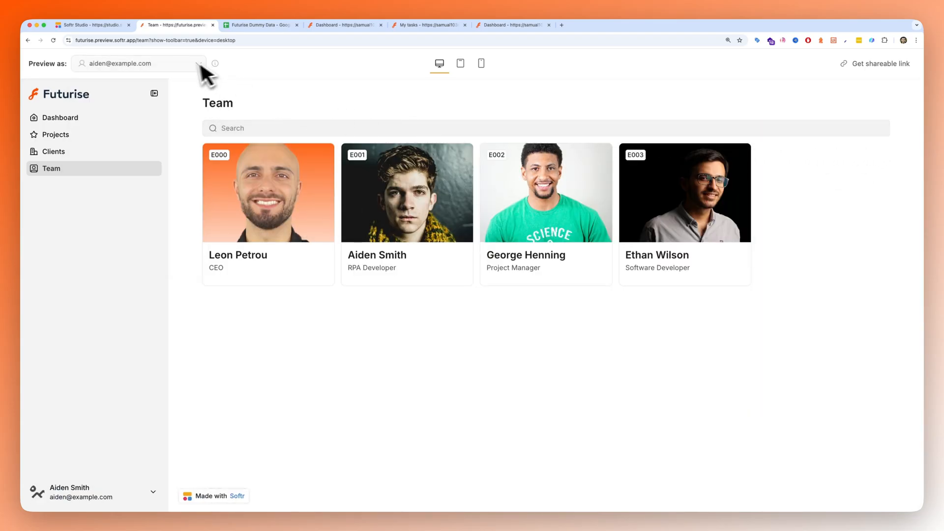
click(156, 65)
scroll(128, 206, down, 2)
scroll(129, 213, down, 3)
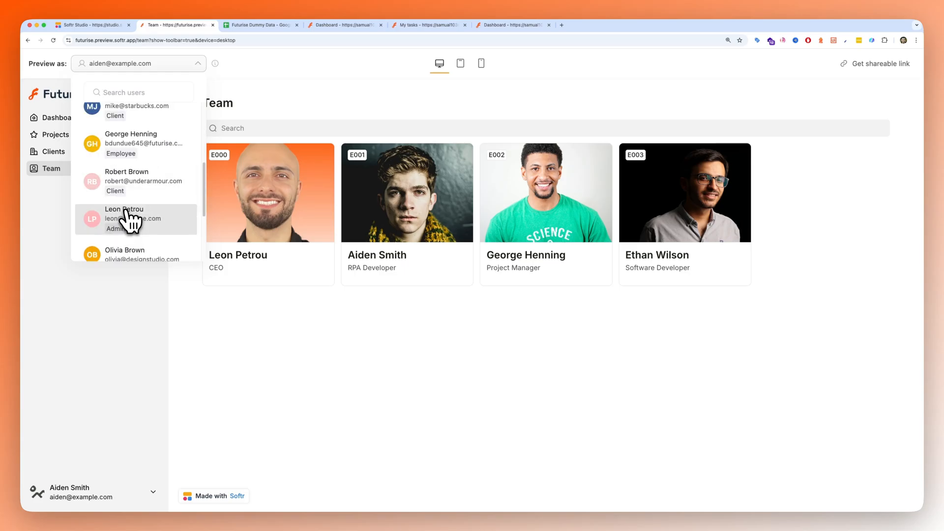
click(129, 218)
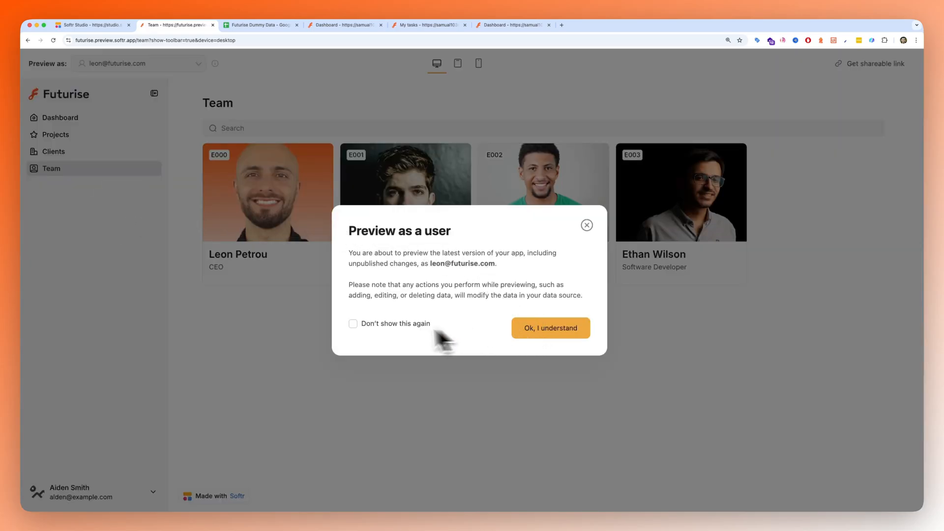
click(559, 340)
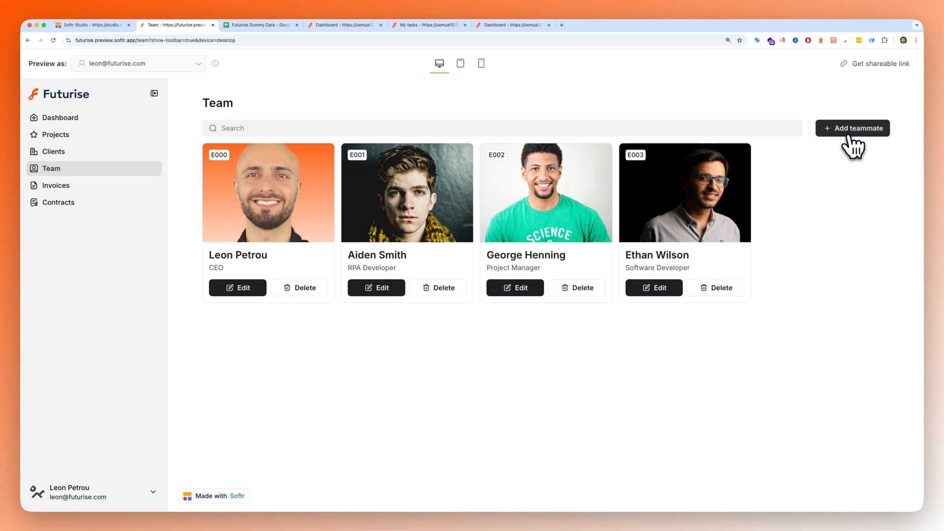
- After checking row 13 in the User Details sheet, add a test teammate with placeholder text in every required field, using sdfsdaf as the company
click(852, 146)
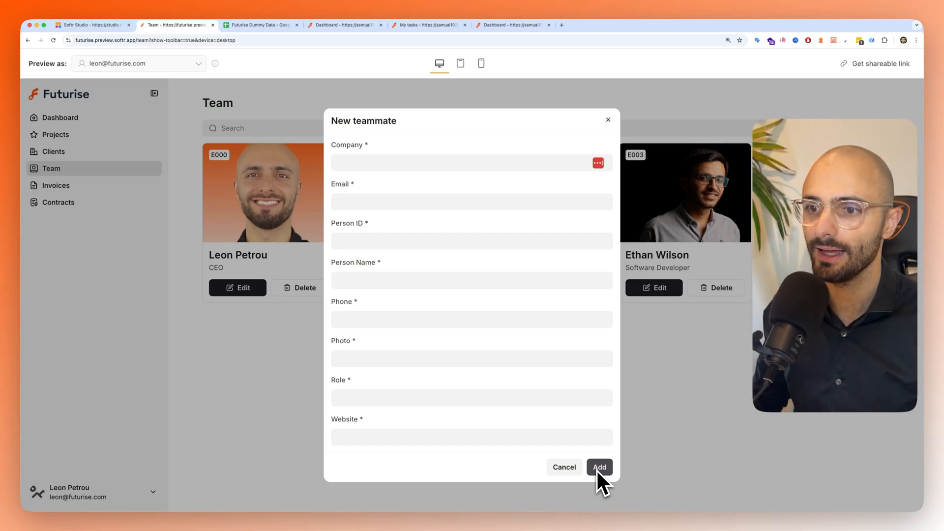
click(243, 26)
click(33, 272)
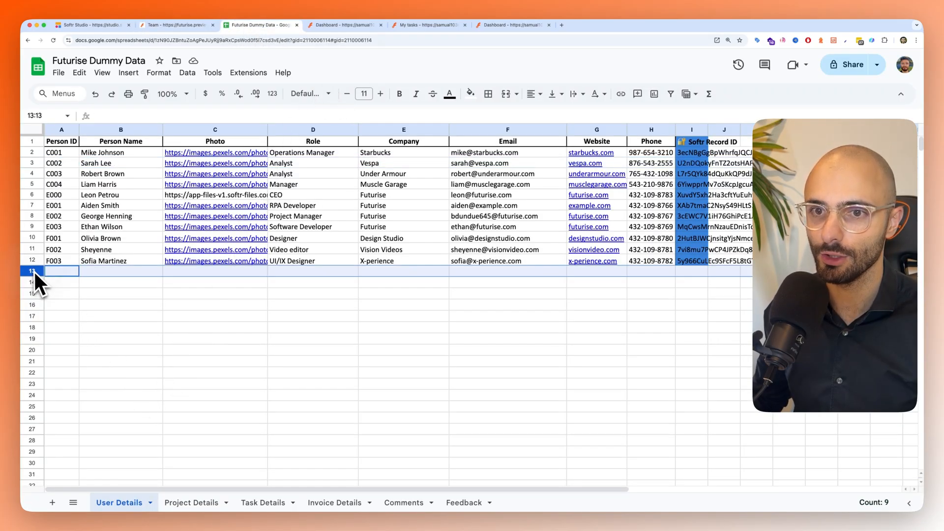
click(157, 26)
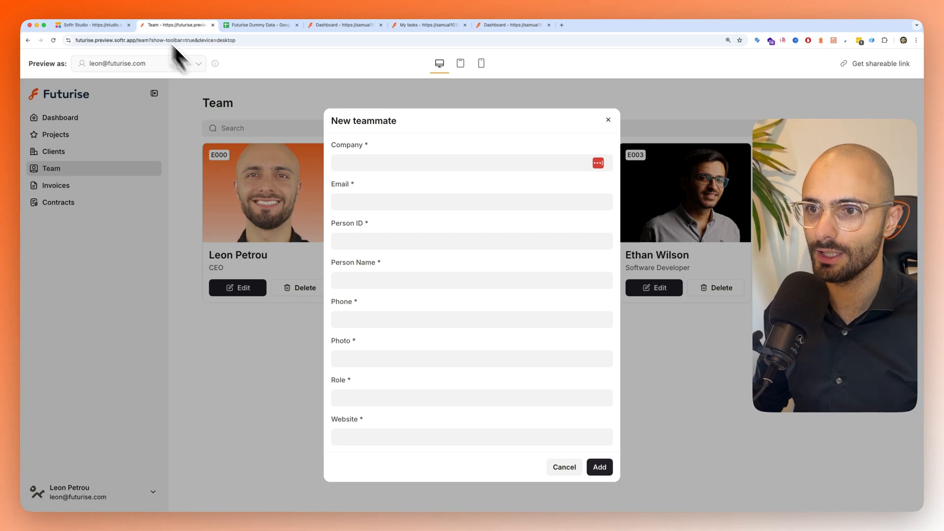
click(362, 163)
text(sdfsdaf)
click(359, 200)
text(dsfsdf)
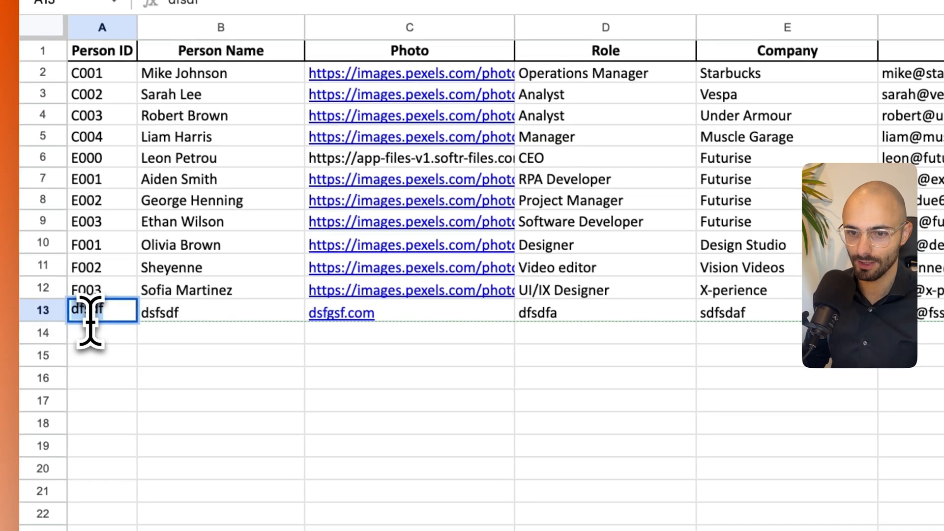
- In the User Details sheet of Futurise Dummy Data, set the test teammate's Person ID in cell A13 to E004
text(E)
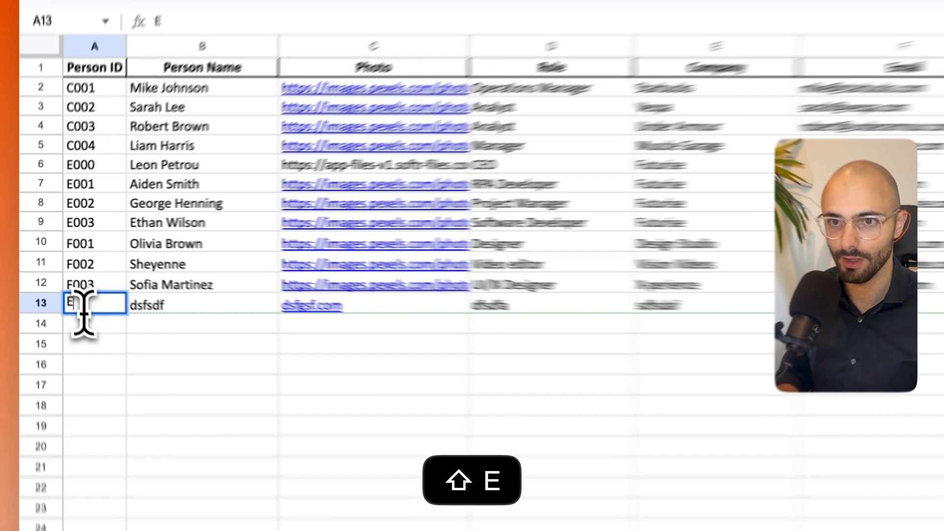
text(004)
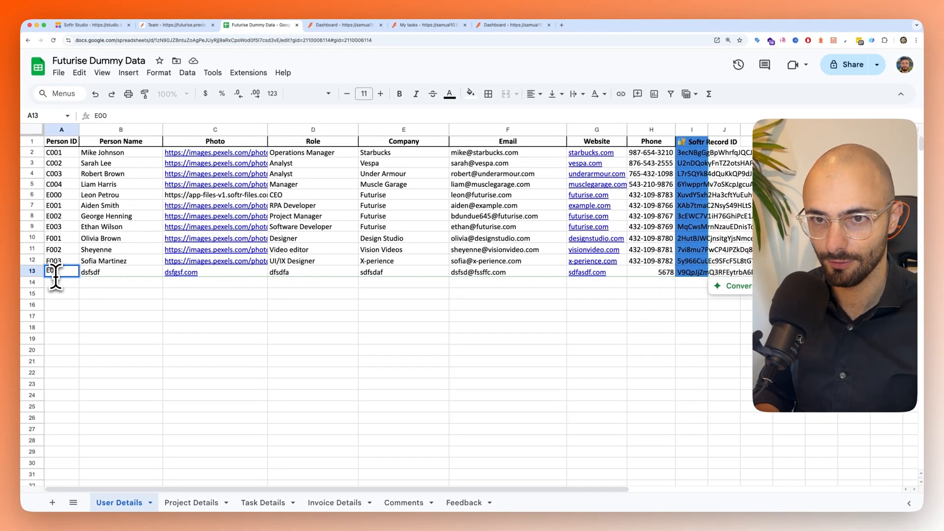
key(Return)
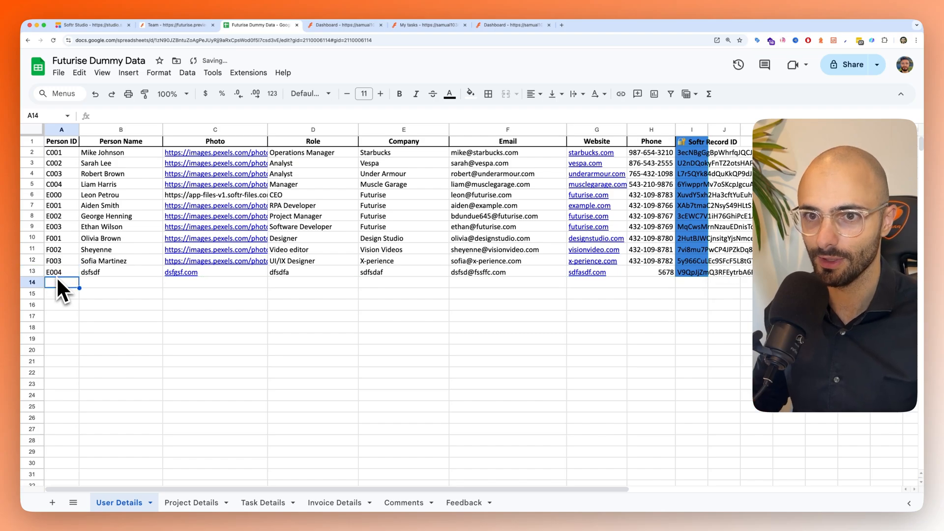
click(82, 327)
- Refresh the Team list's Futurise Dummy Data source document in Softr Studio and reload the Team page preview
click(176, 26)
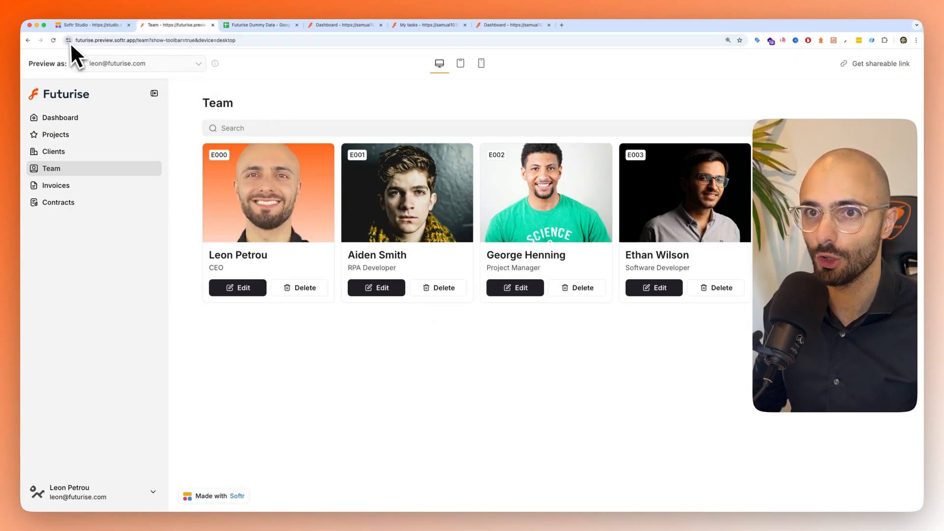
click(53, 40)
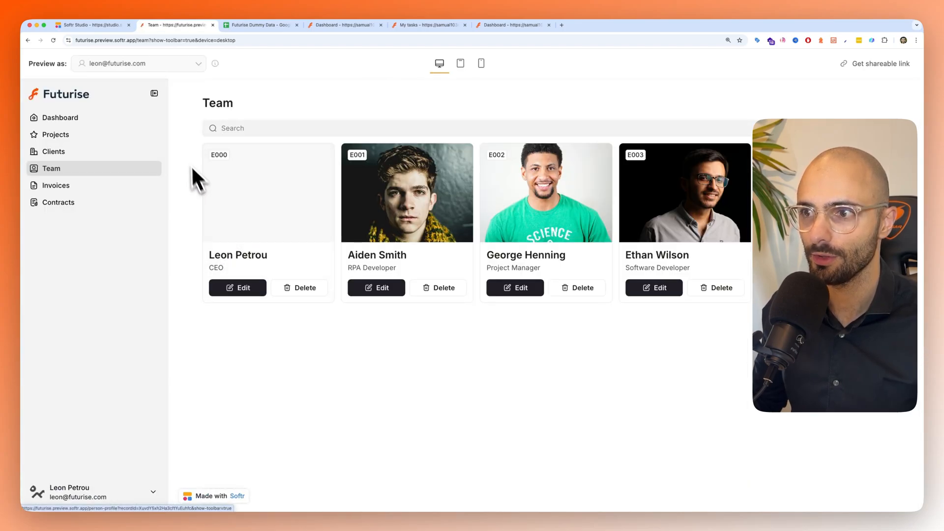
click(77, 28)
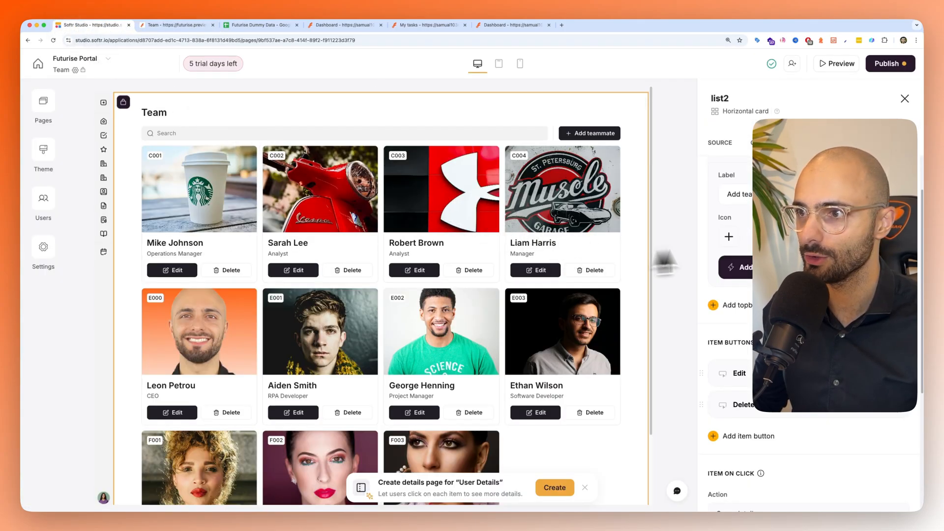
click(725, 144)
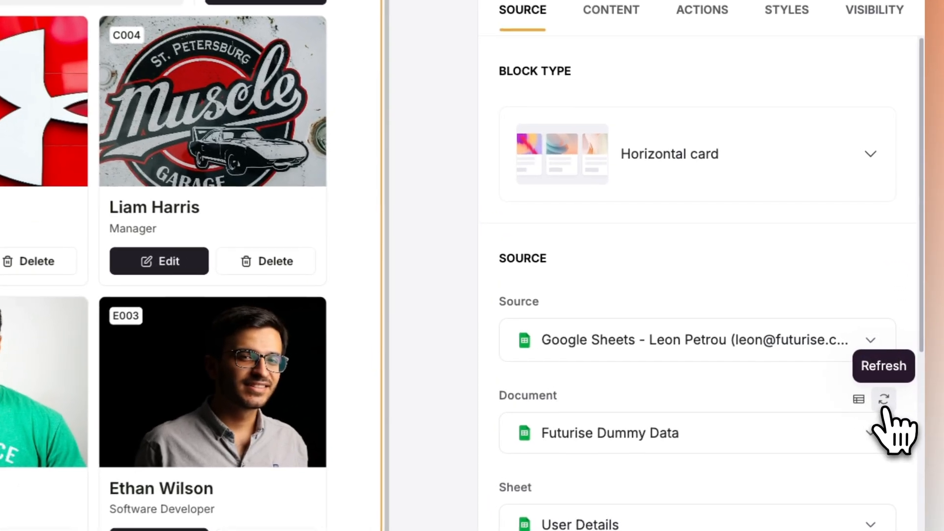
click(883, 407)
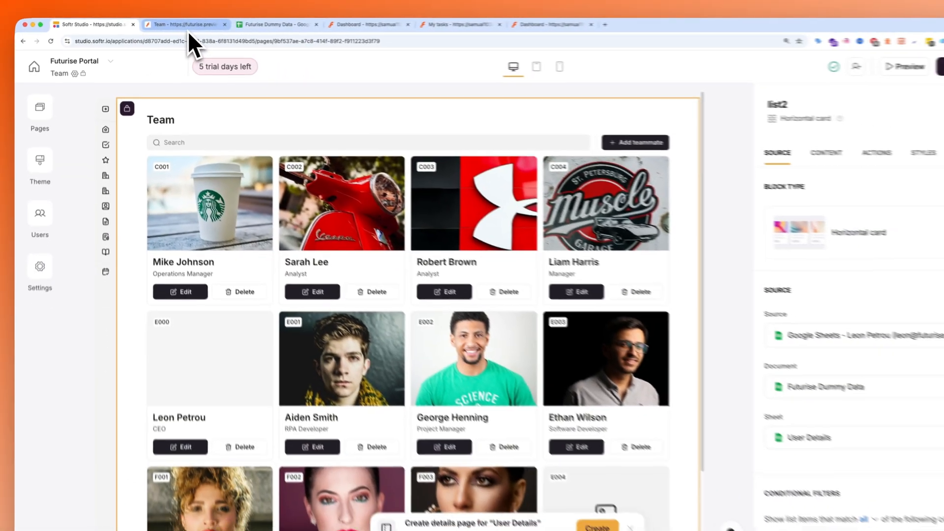
click(179, 24)
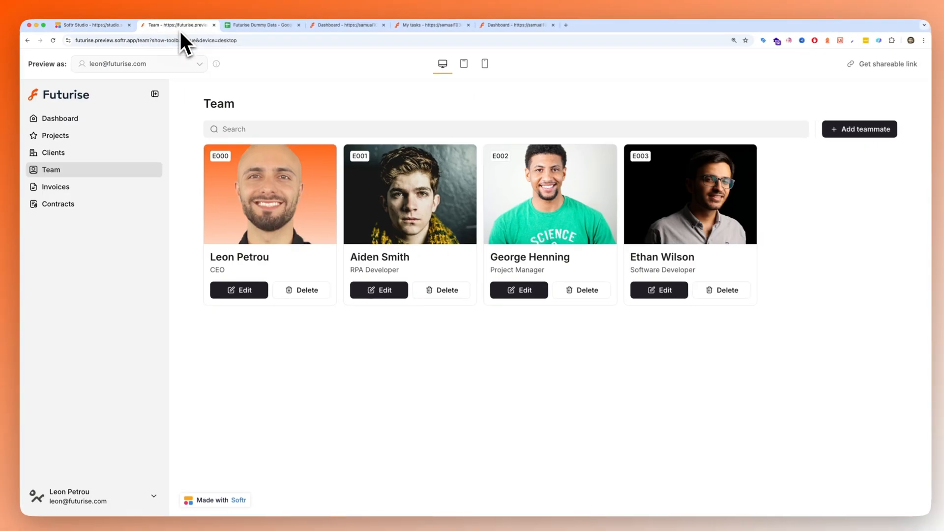
click(53, 41)
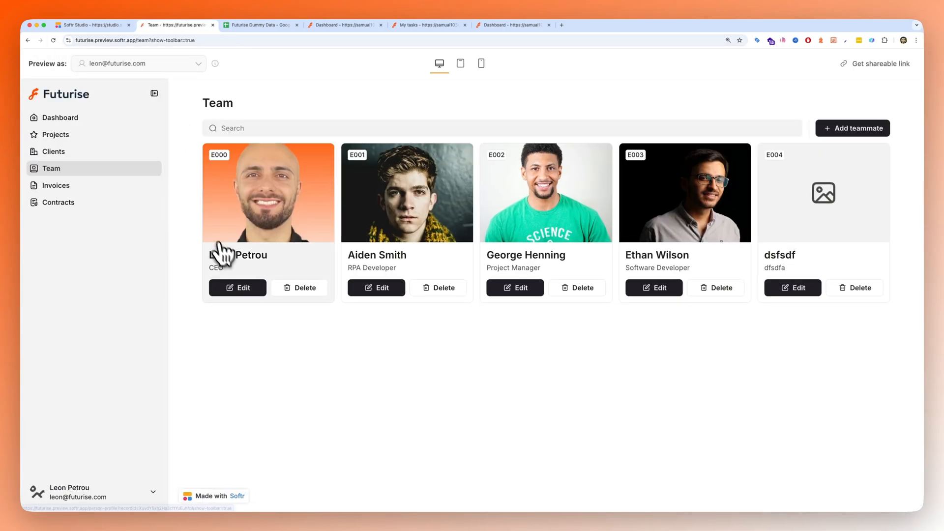
- Open the E004 test teammate's card in the preview, then delete that teammate and confirm the deletion
click(818, 210)
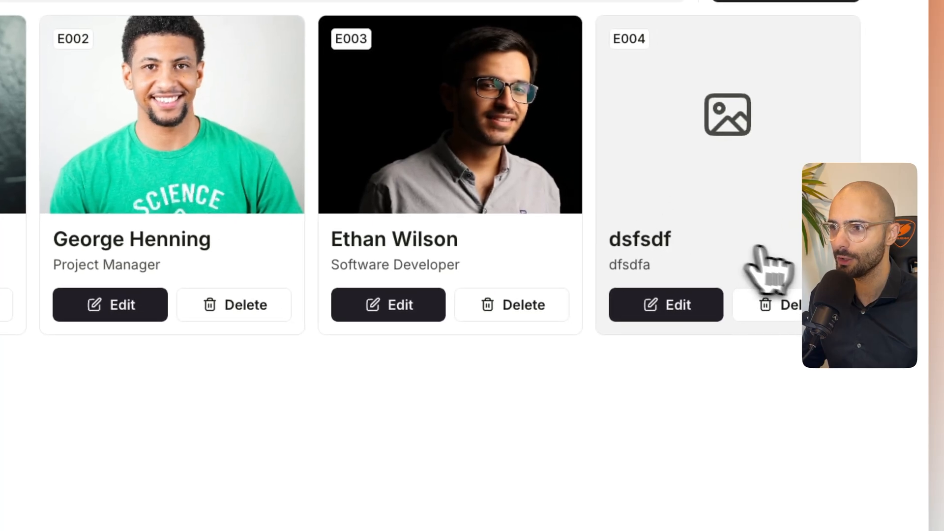
click(786, 317)
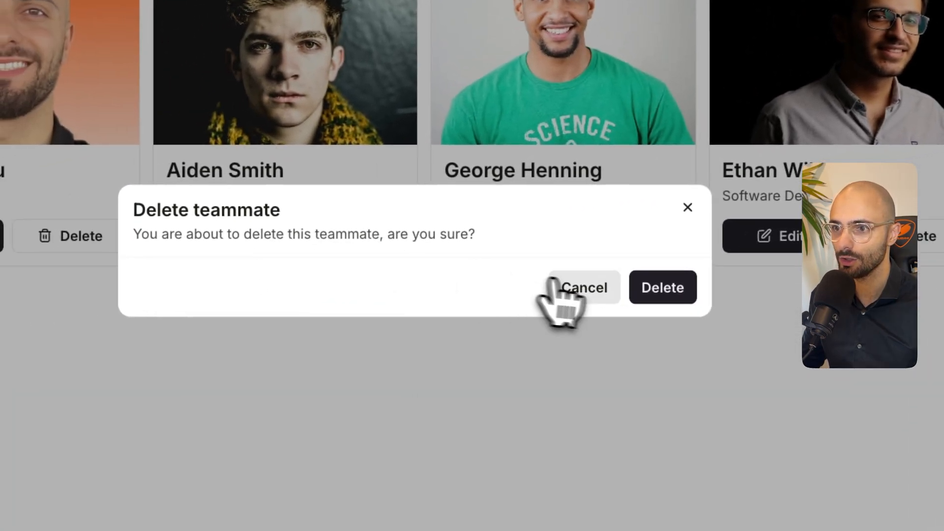
click(662, 299)
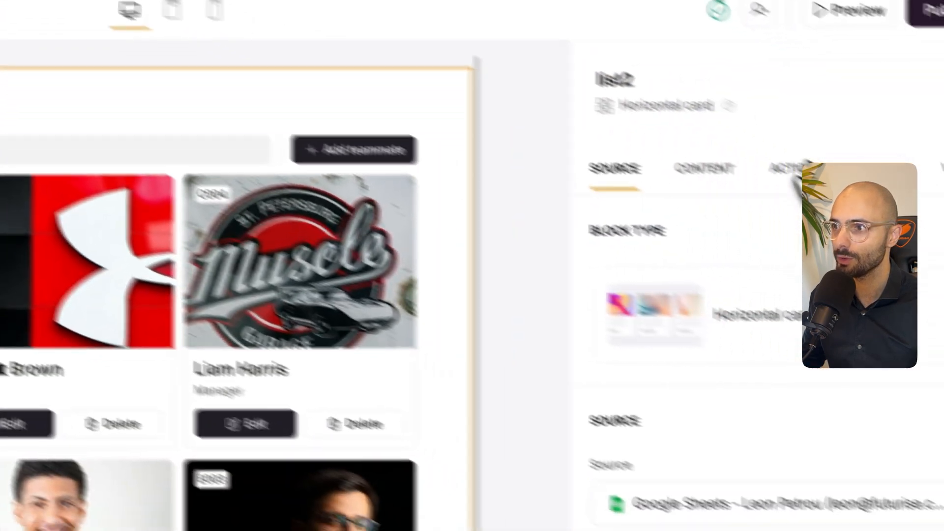
- In Softr Studio, review the Team list's Delete button and its item-on-click action, details page and modal settings
click(708, 121)
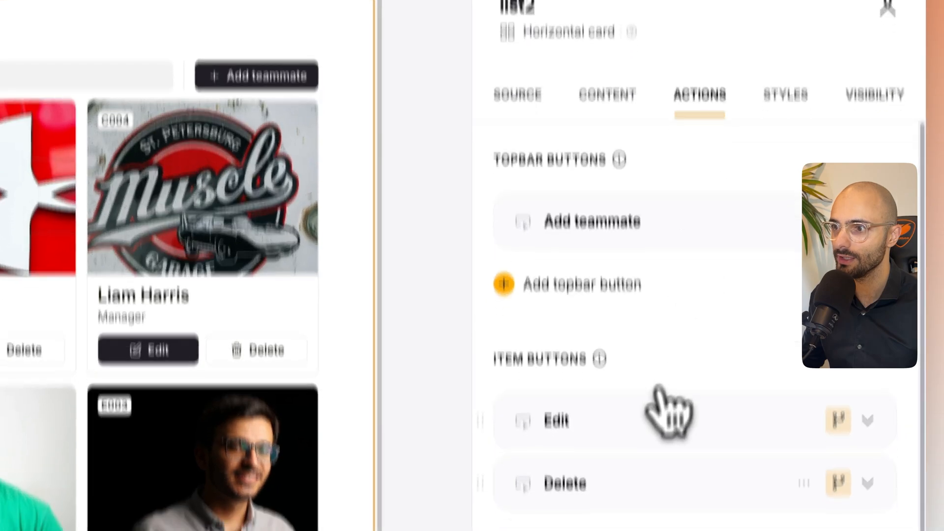
click(596, 327)
scroll(598, 329, down, 4)
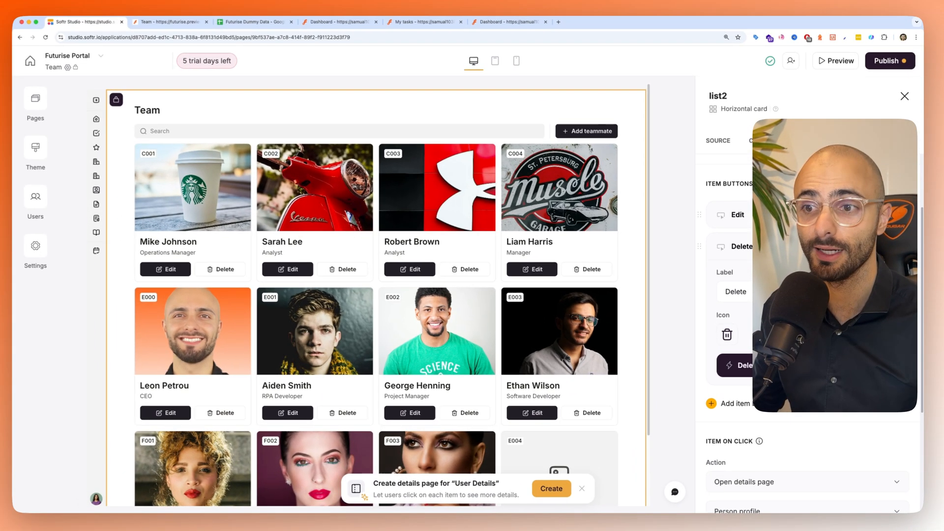
scroll(809, 335, down, 1)
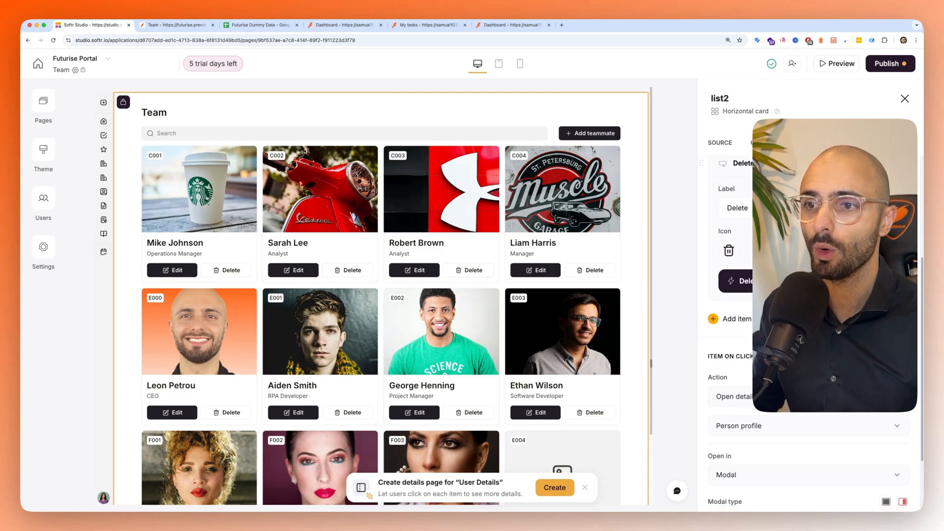
scroll(418, 209, down, 1)
scroll(738, 354, down, 2)
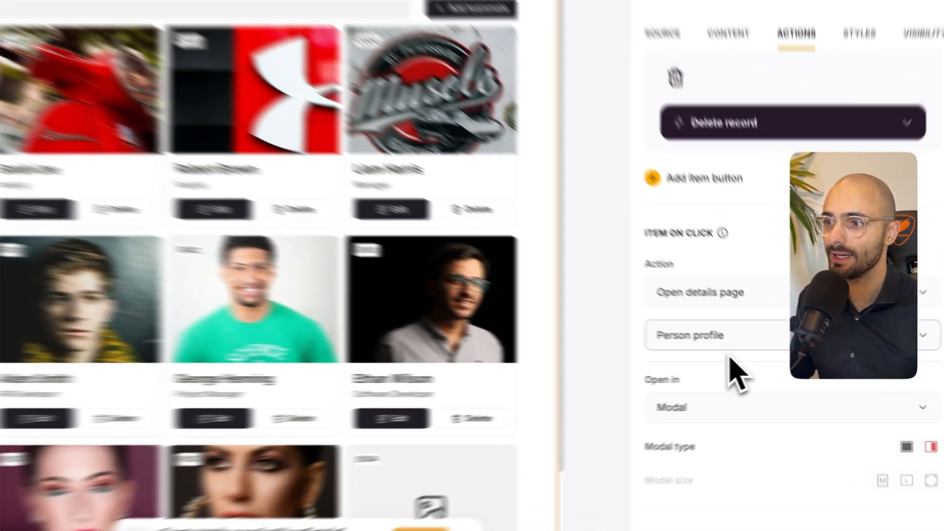
click(739, 350)
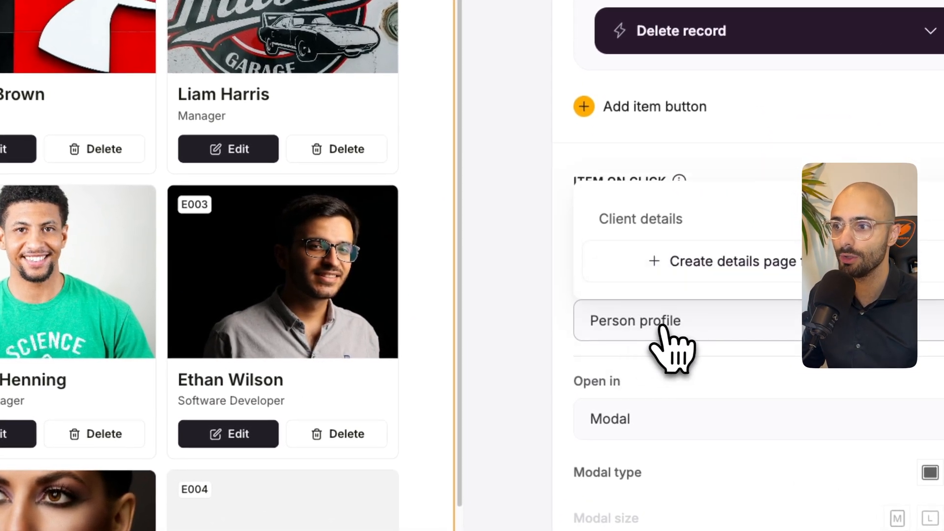
scroll(664, 327, down, 1)
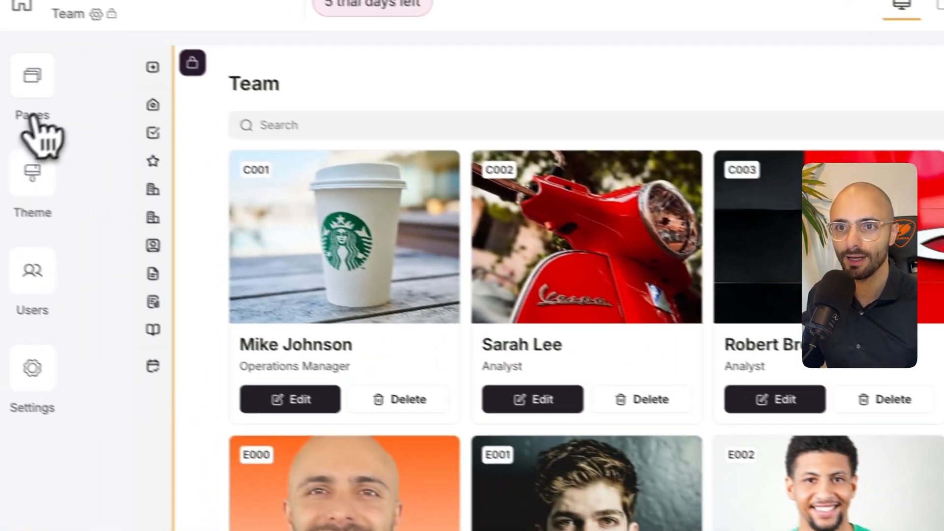
- Open the Person profile page in the Futurise Portal editor
click(36, 118)
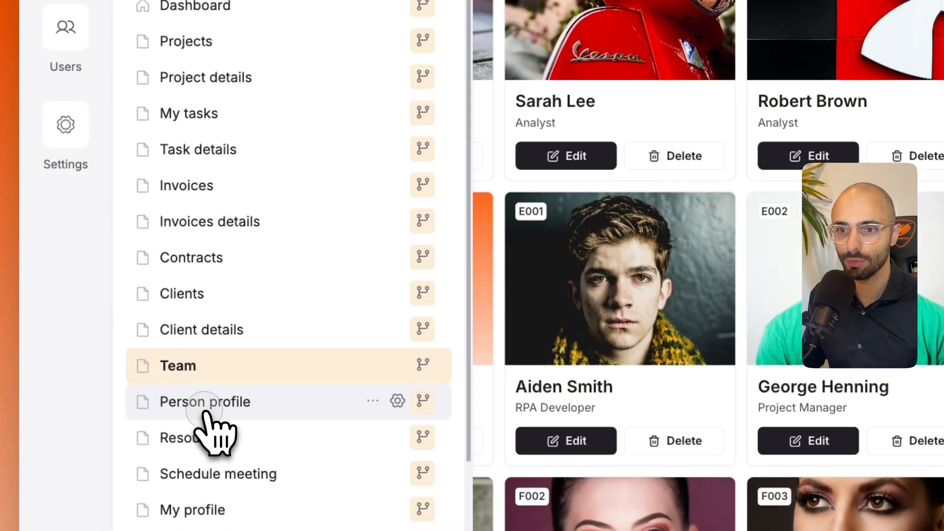
click(206, 409)
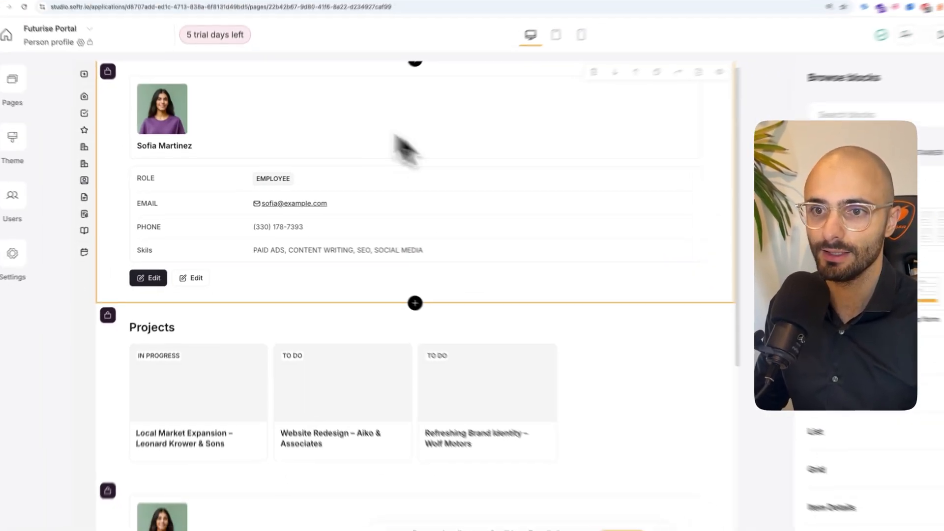
- Review the visibility settings of the upper person details block and the Projects block directly beneath it
scroll(274, 275, down, 7)
scroll(282, 343, down, 2)
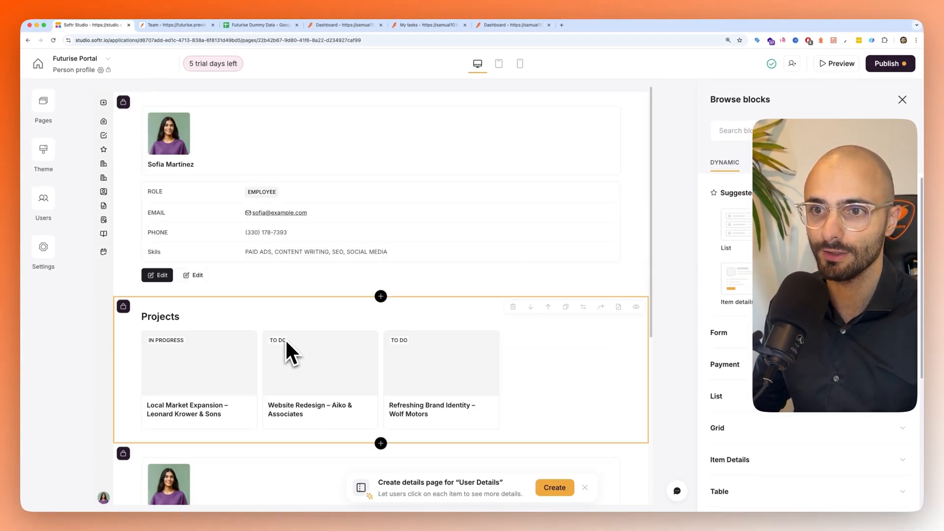
click(271, 169)
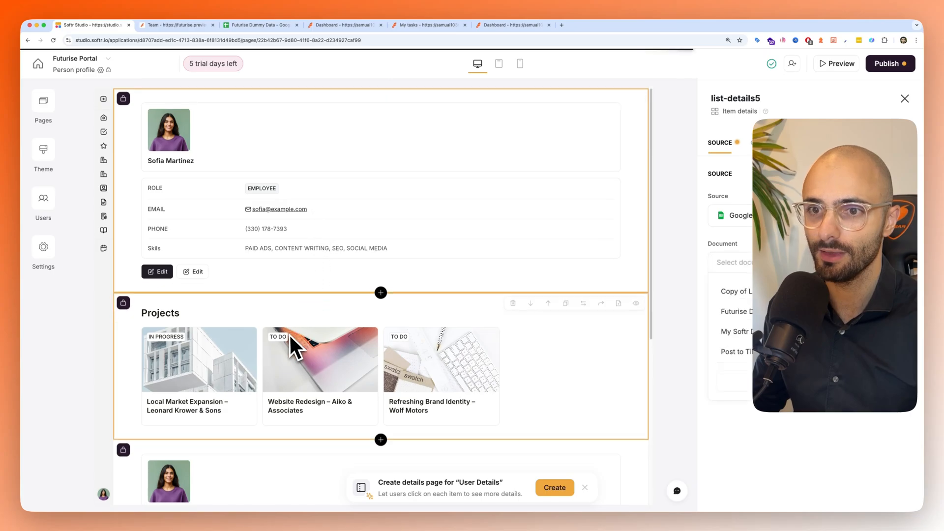
scroll(271, 365, down, 3)
scroll(275, 185, up, 3)
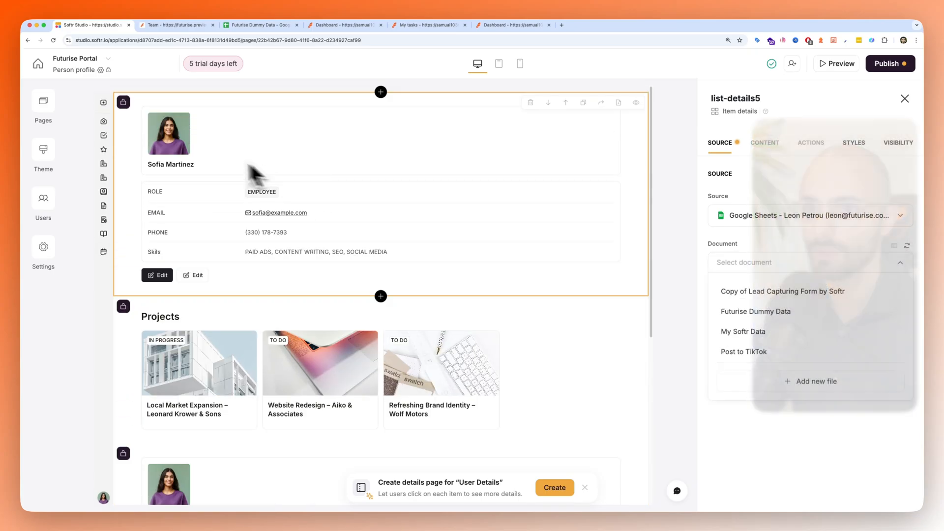
click(903, 144)
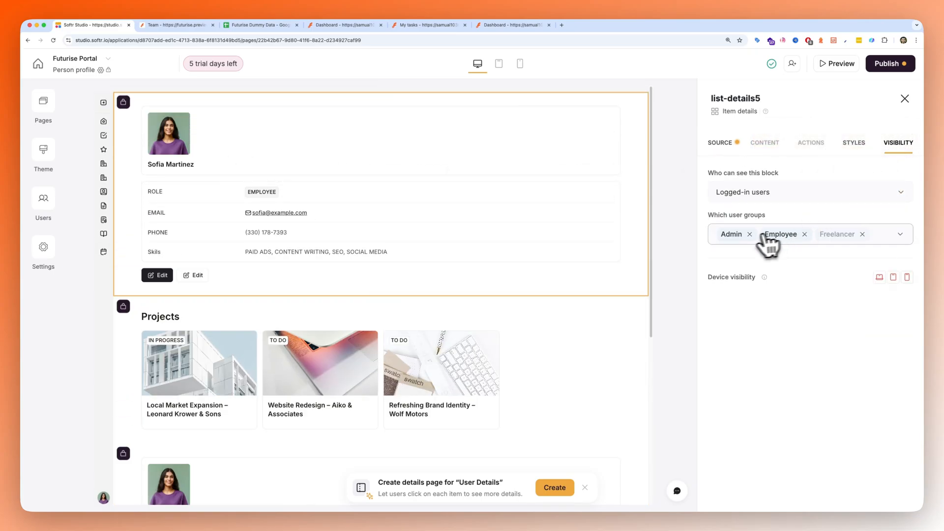
scroll(384, 266, down, 4)
click(388, 266)
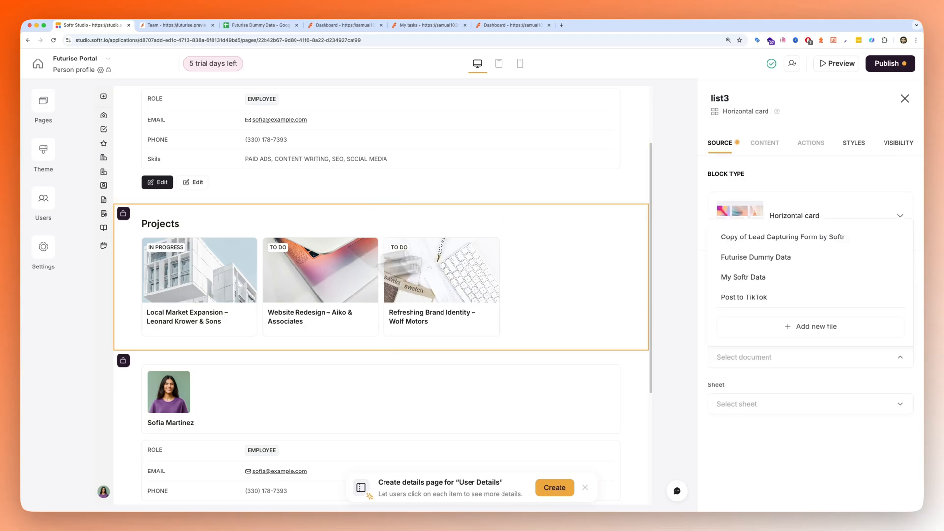
click(894, 147)
- Review the visibility settings of the second person details block and the lower Projects block
scroll(393, 305, down, 3)
click(392, 311)
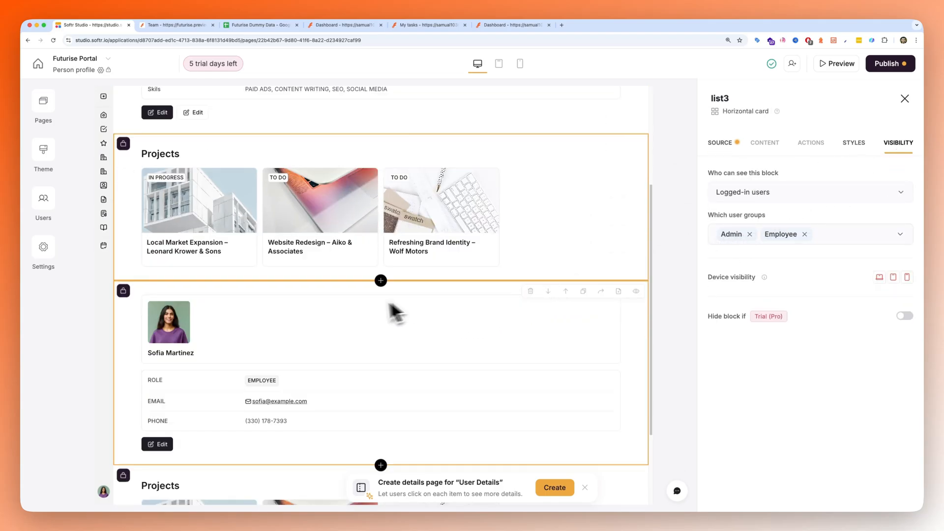
click(899, 148)
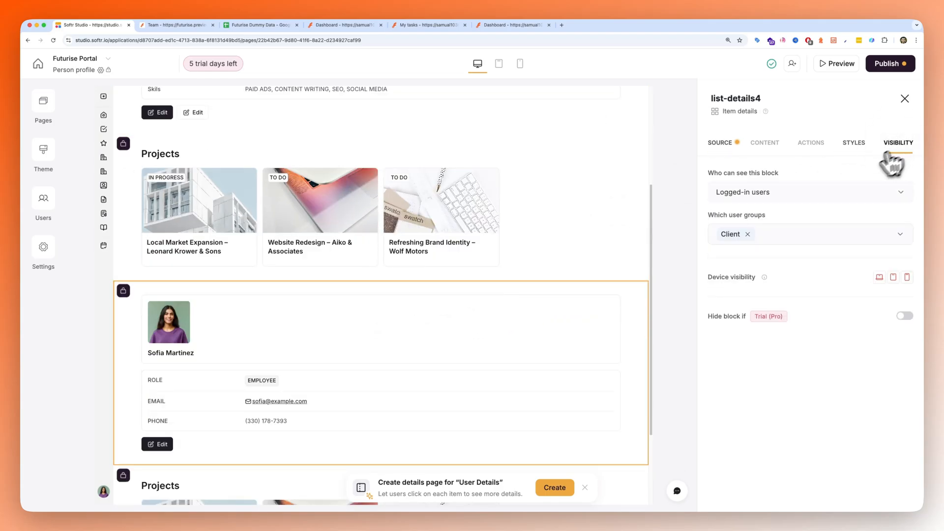
scroll(258, 344, down, 5)
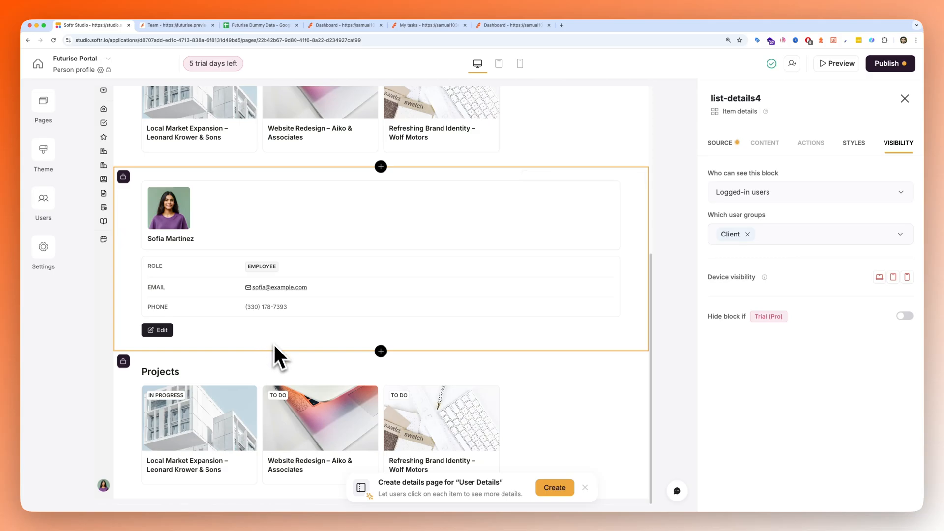
click(273, 419)
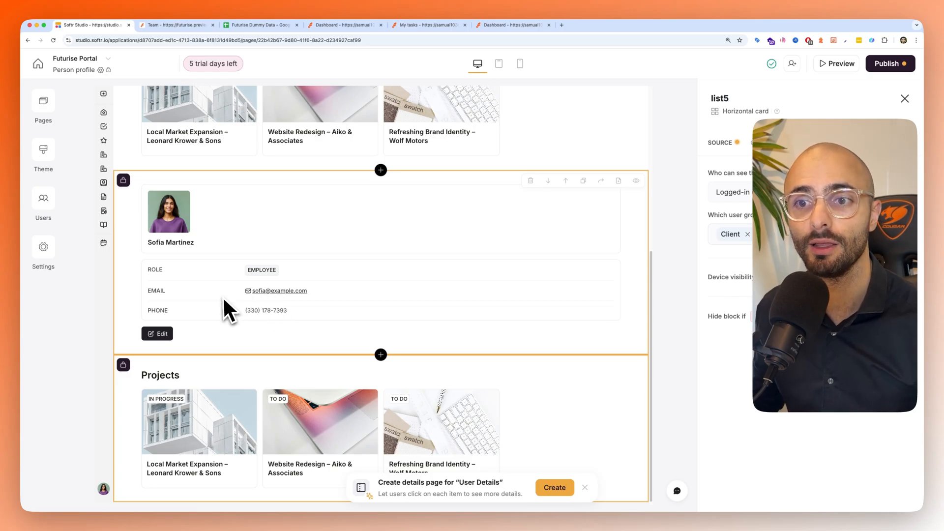
- Connect the upper person details block to the User Details sheet of the Futurise Dummy Data document
scroll(218, 296, up, 5)
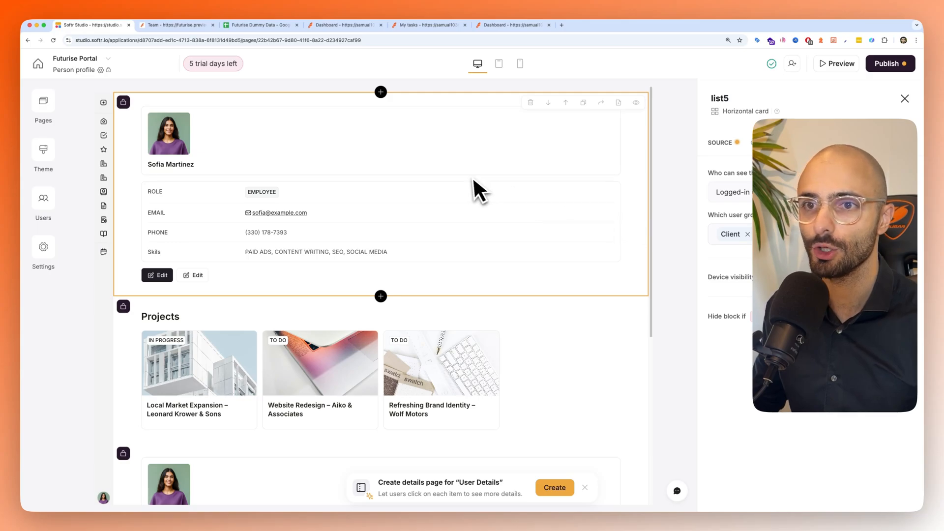
click(436, 163)
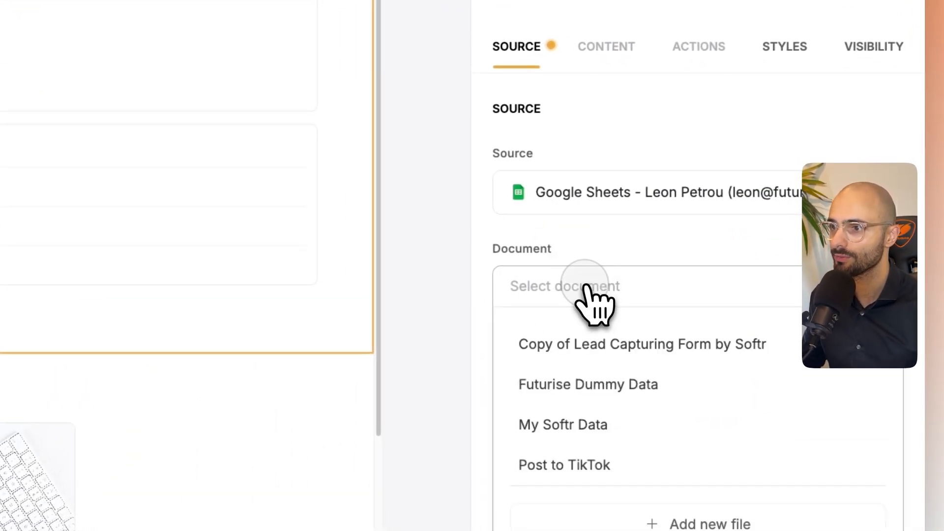
click(592, 404)
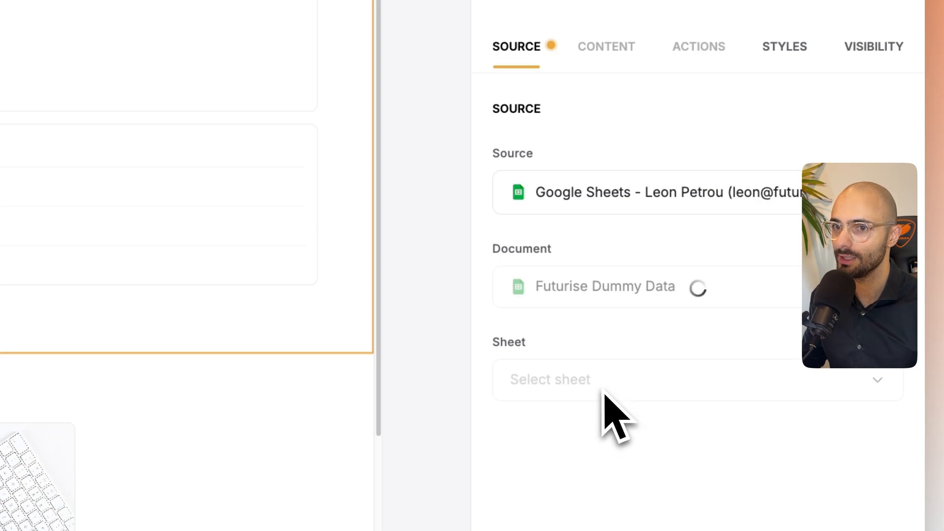
click(596, 393)
click(601, 389)
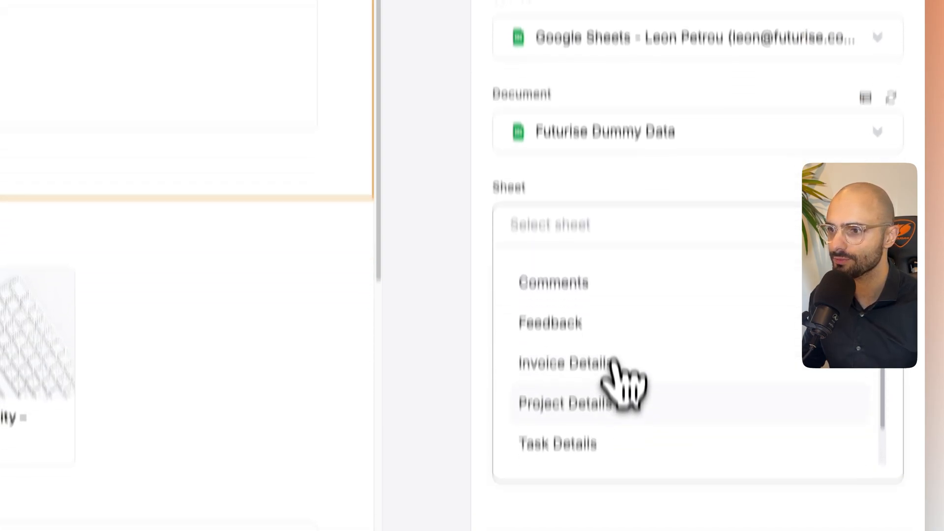
click(612, 349)
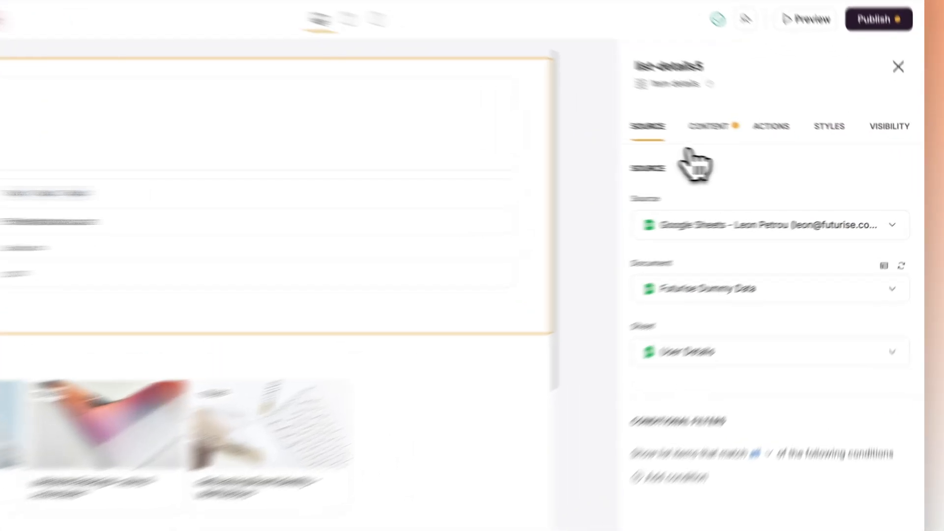
- Map the Heading 3 field in the details block's top section to Person Name
click(764, 142)
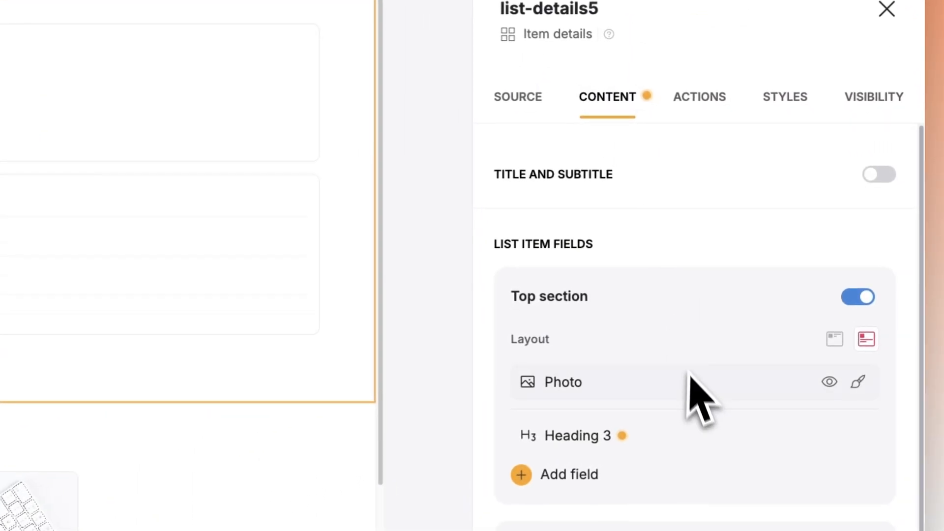
scroll(802, 305, down, 2)
click(576, 371)
click(310, 222)
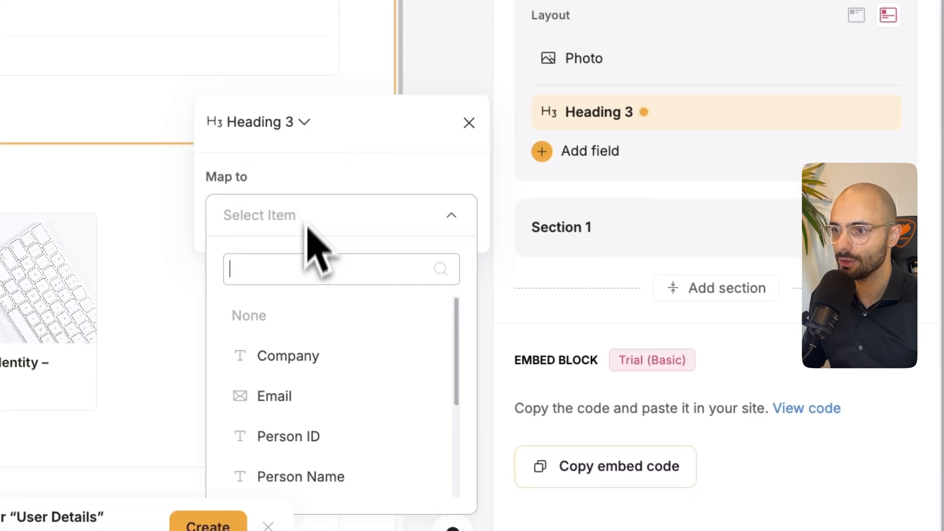
click(311, 442)
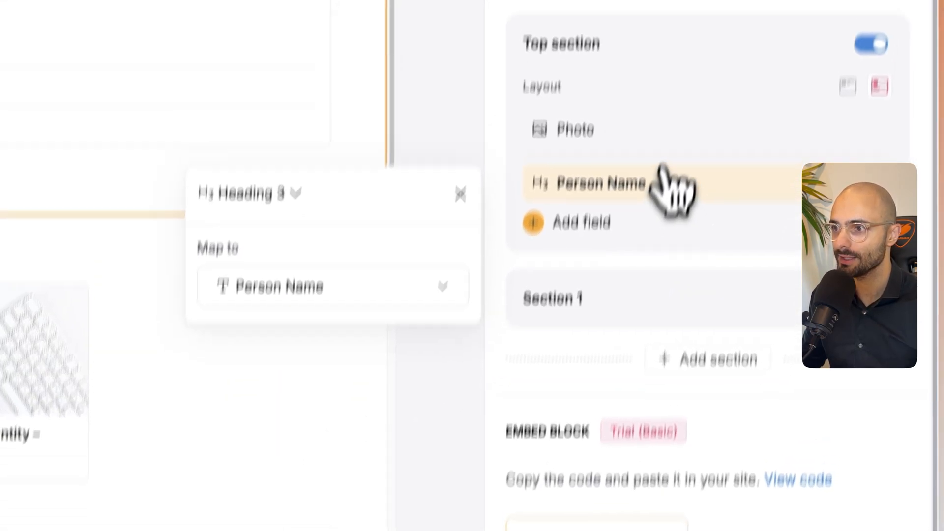
- Delete the ROLE, Email, Company and Person ID fields from Section 1 of the details block
click(650, 415)
scroll(610, 423, down, 3)
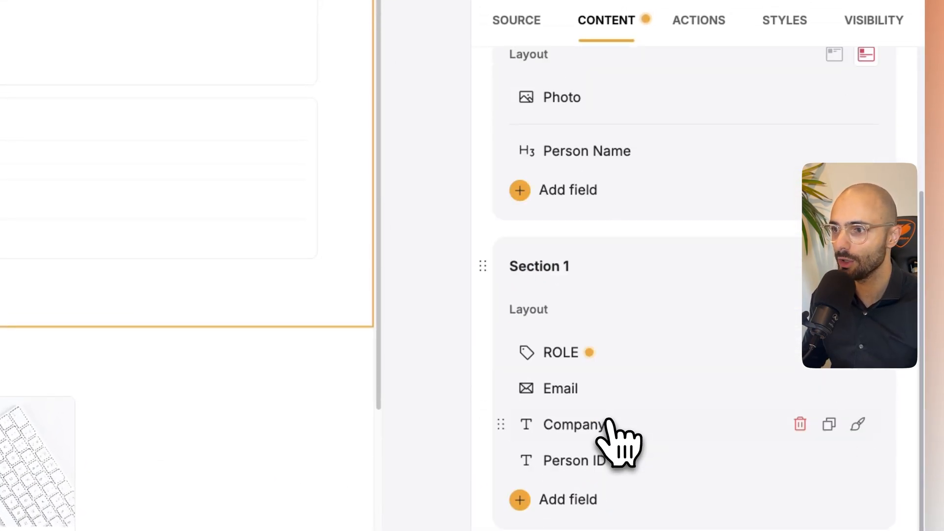
click(797, 343)
click(797, 343)
click(798, 343)
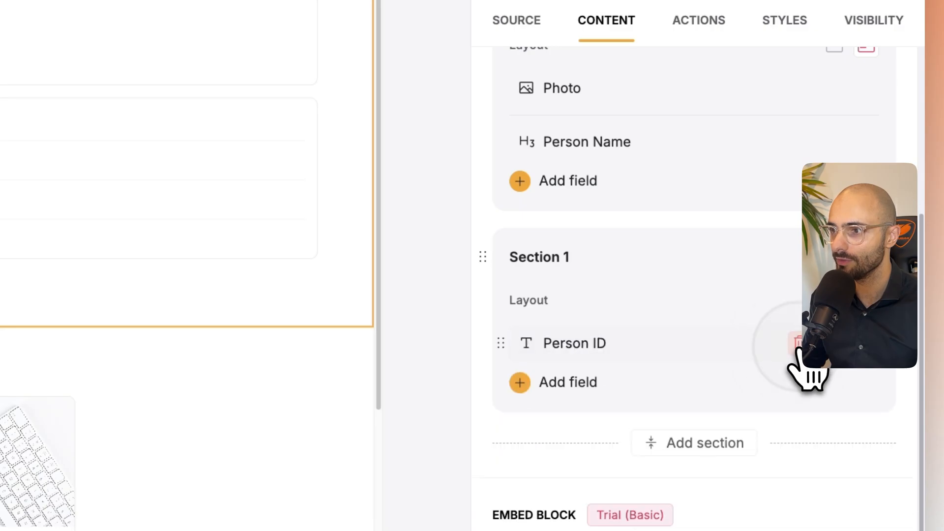
click(798, 343)
- Add Company, Email, Person ID, Person Name, Phone, Photo, Role and Website fields to Section 1 of the details block
click(581, 374)
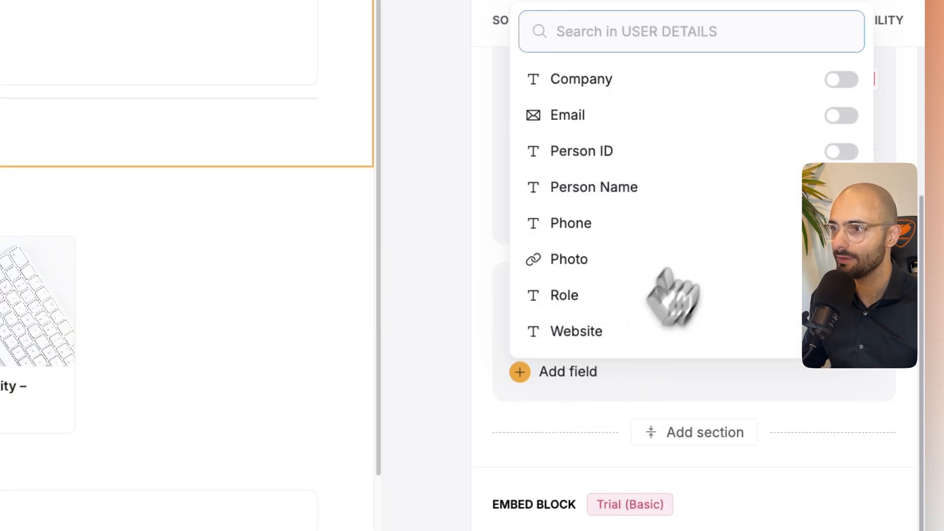
click(842, 81)
click(841, 124)
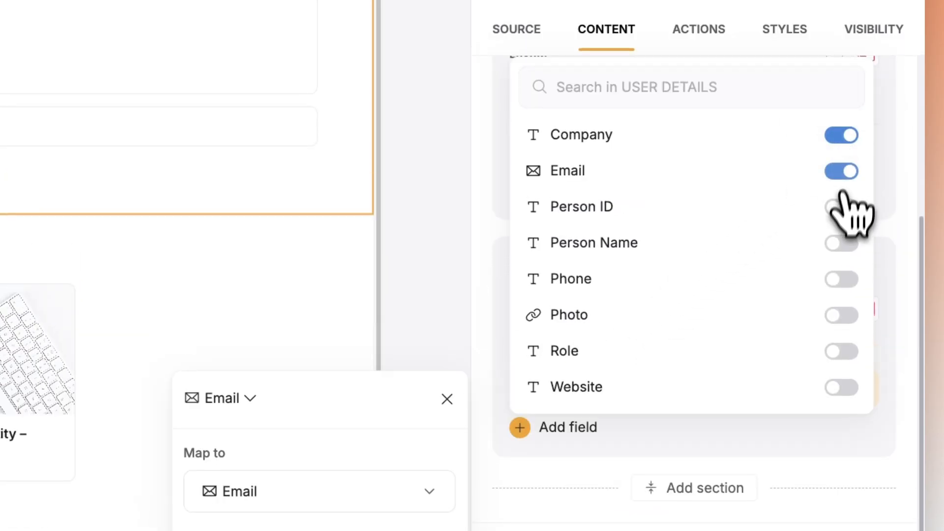
click(842, 234)
click(841, 278)
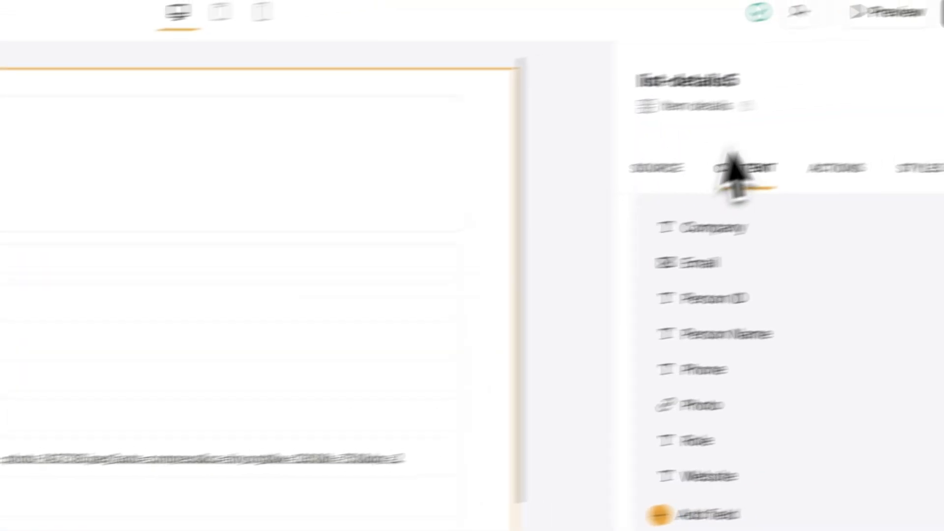
- Check which user groups can see each of the two Edit buttons on the upper details block
click(836, 171)
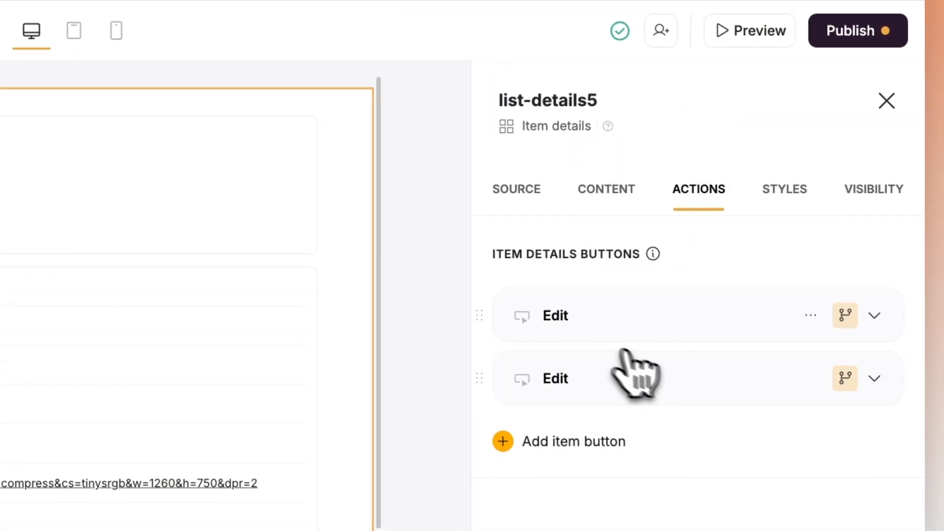
click(590, 319)
click(843, 317)
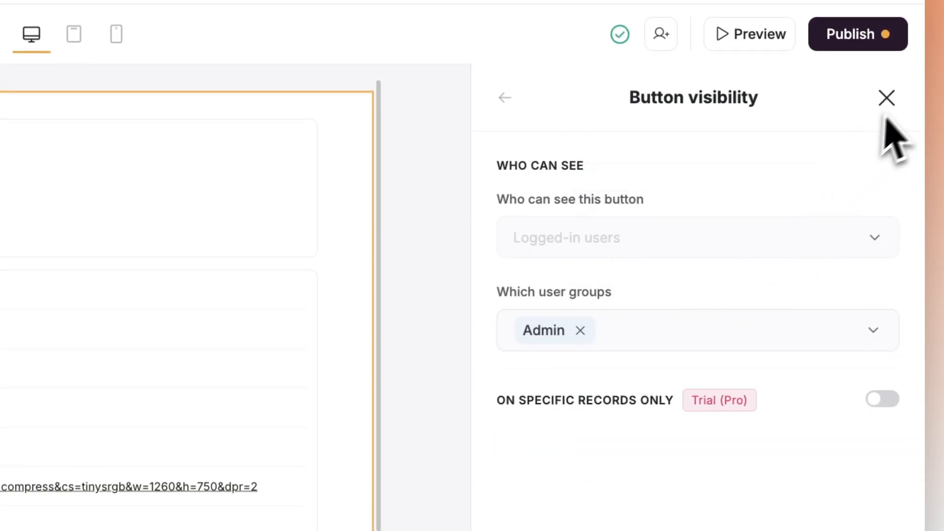
click(900, 101)
click(611, 363)
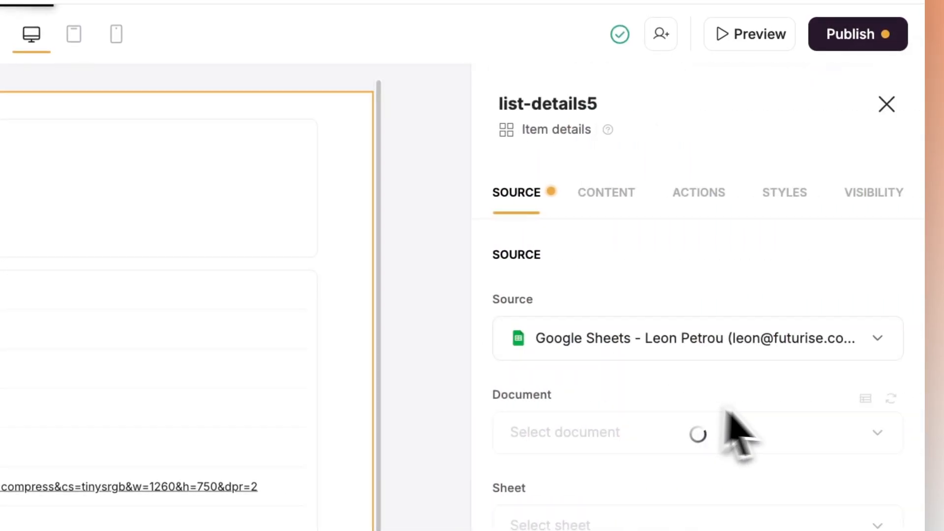
click(699, 193)
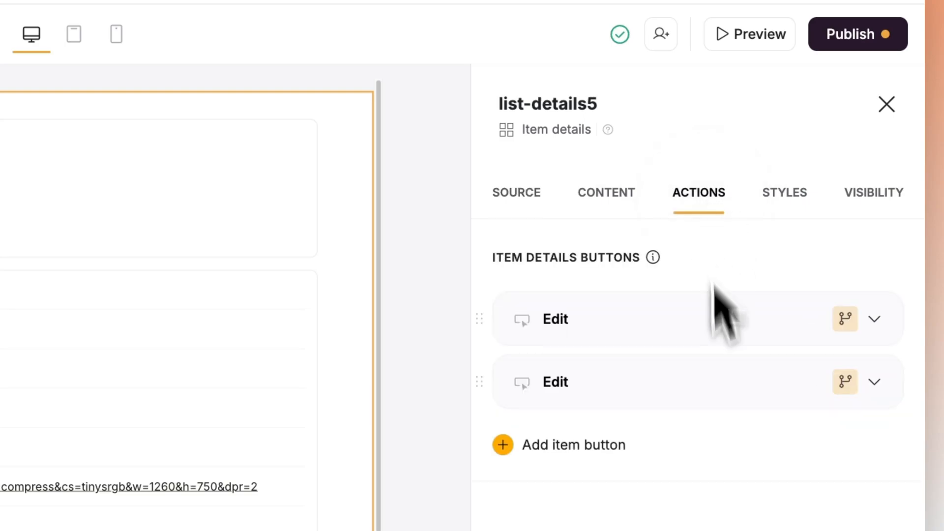
click(833, 385)
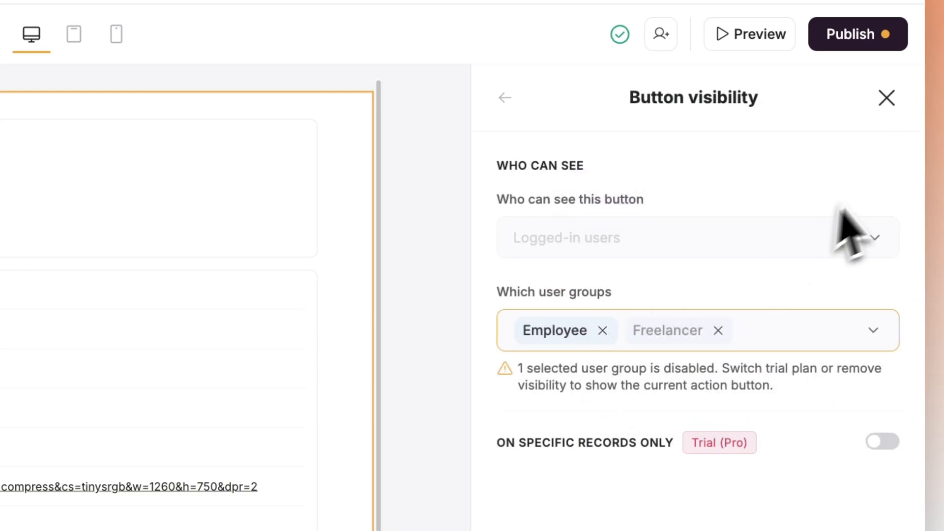
click(887, 98)
- Delete the Name, Email, Phone, Role, Skills and Photo fields from the first Edit button's Edit record action
click(670, 401)
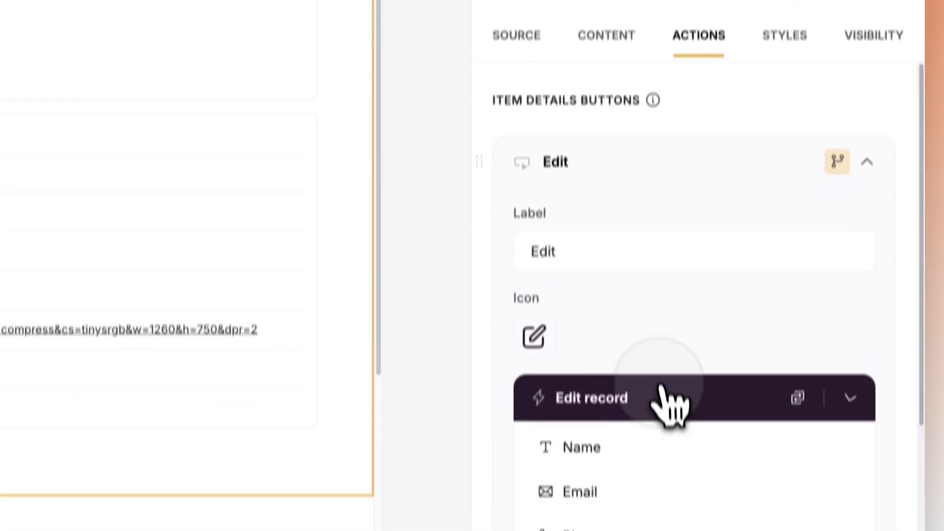
scroll(618, 344, down, 4)
click(811, 222)
click(811, 222)
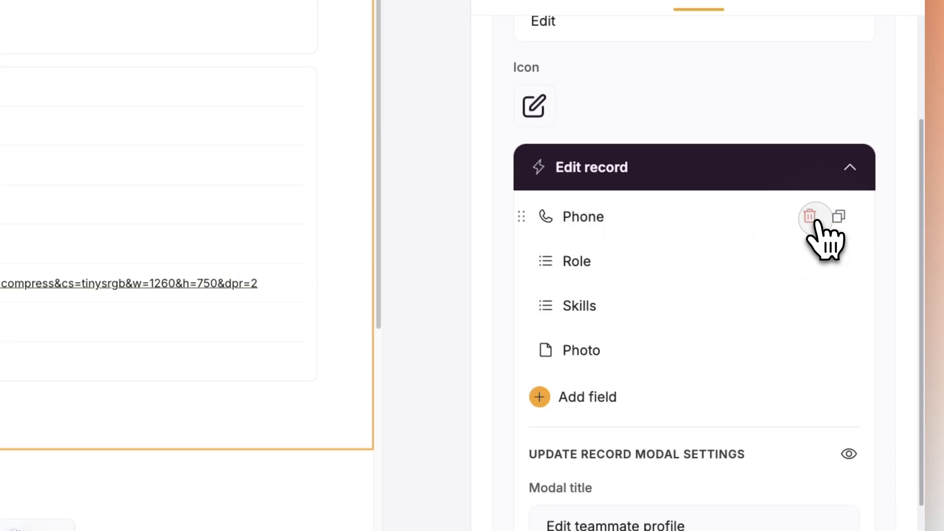
click(811, 223)
click(811, 222)
click(812, 222)
click(811, 221)
- Add User Details fields, including Company, Email, Person ID, Person Name and Phone, to the first Edit button's form
click(635, 214)
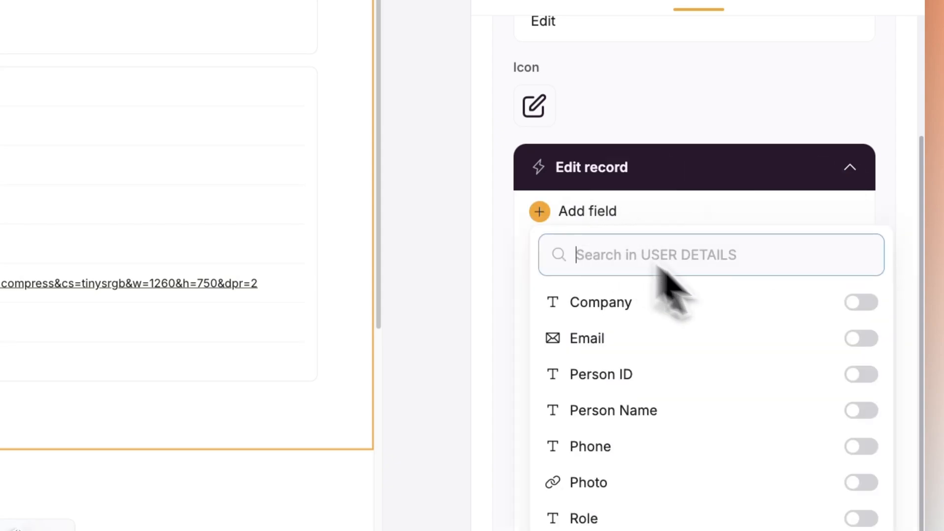
click(861, 304)
click(862, 390)
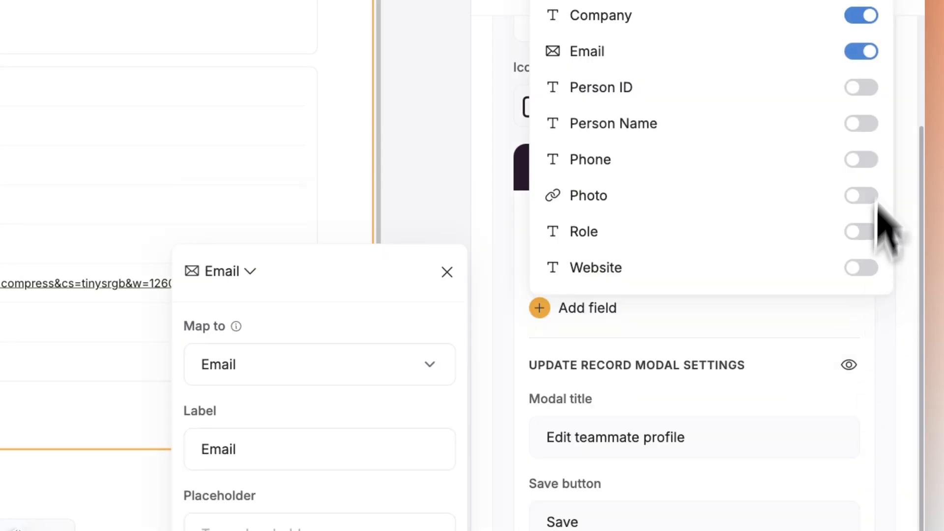
click(866, 90)
click(862, 168)
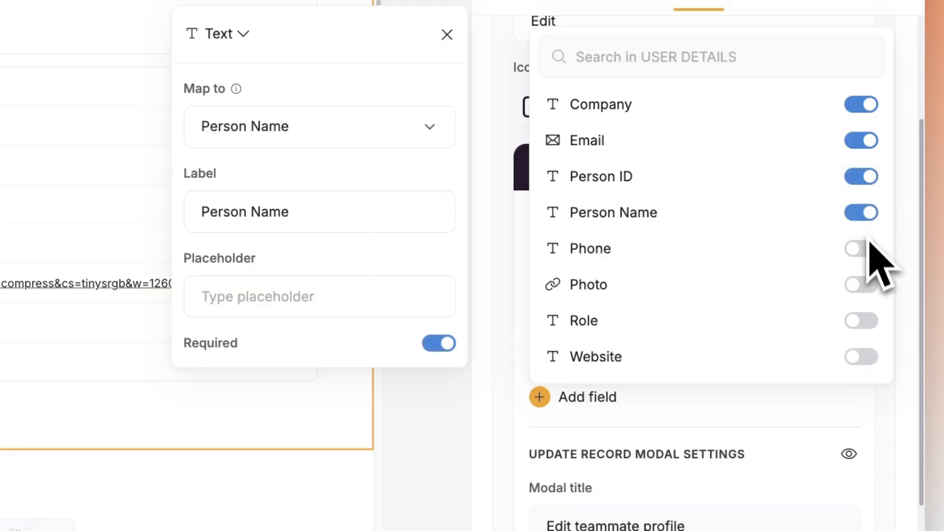
click(862, 246)
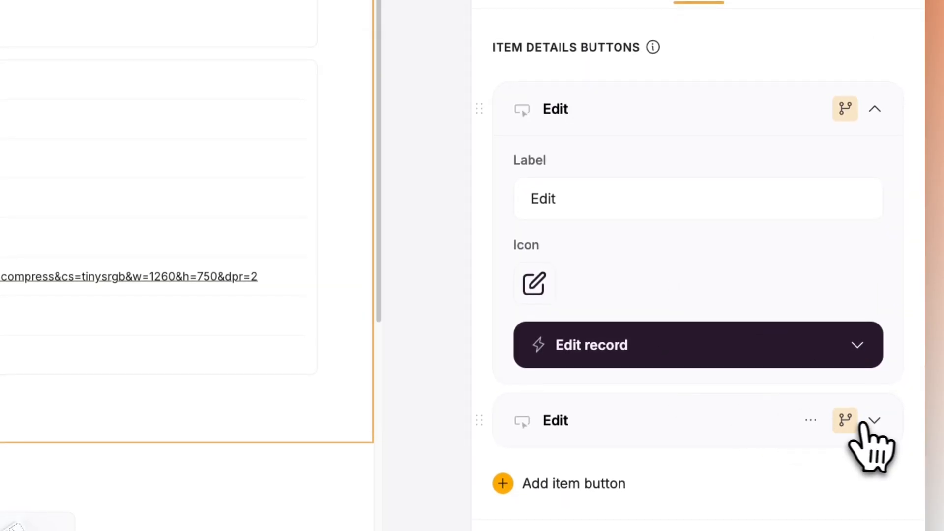
- Check the second Edit button's visibility and delete the Name, Email, Phone, Skills and Photo fields from its Edit record action
click(849, 422)
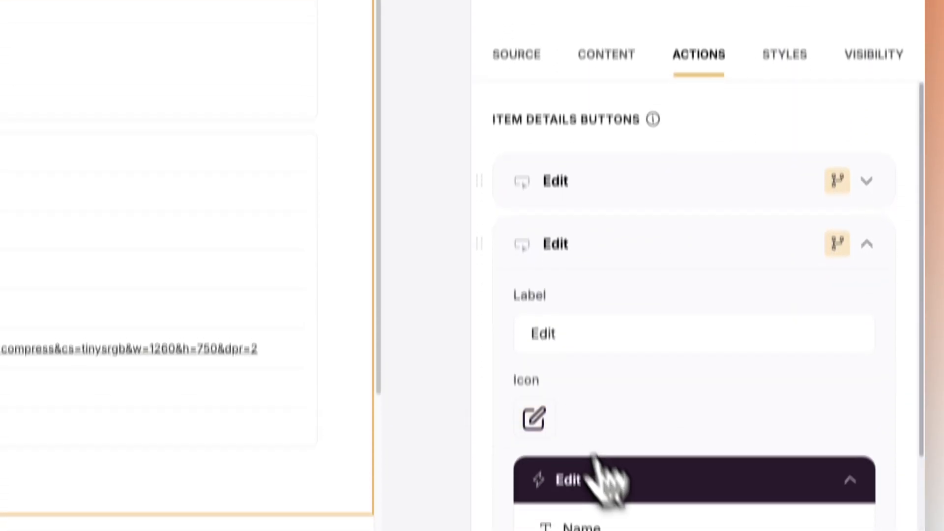
scroll(606, 462, down, 4)
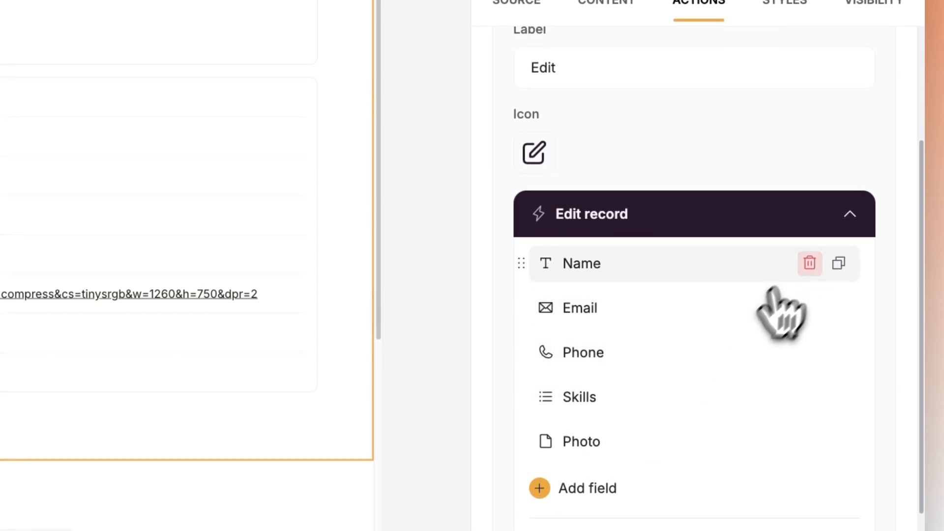
click(809, 261)
click(809, 261)
click(809, 261)
click(809, 261)
click(809, 262)
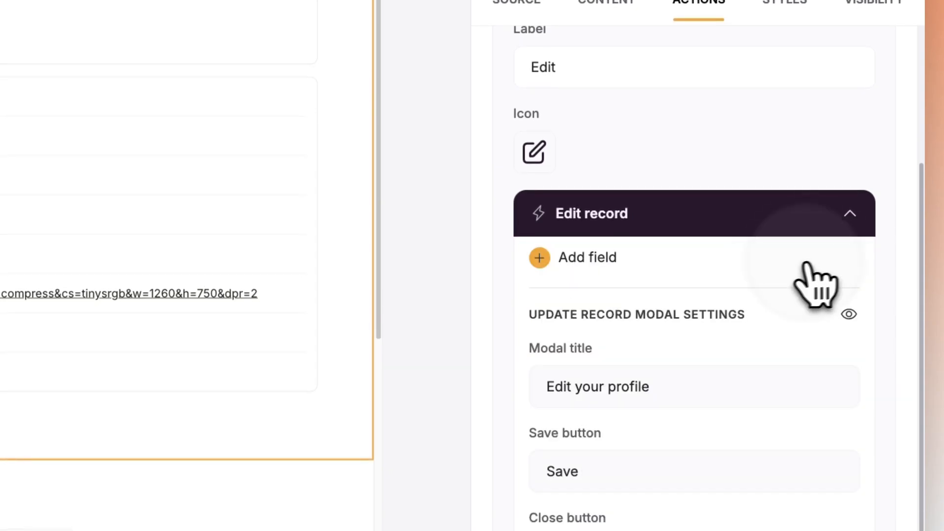
- Add the Email, Person Name, Phone, Role and Website fields from User Details to the second Edit button's form
click(585, 258)
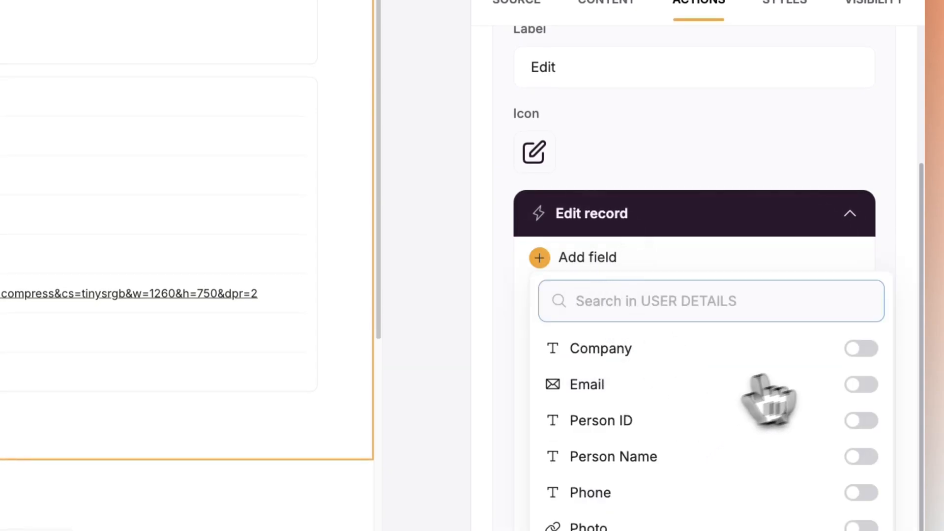
click(862, 384)
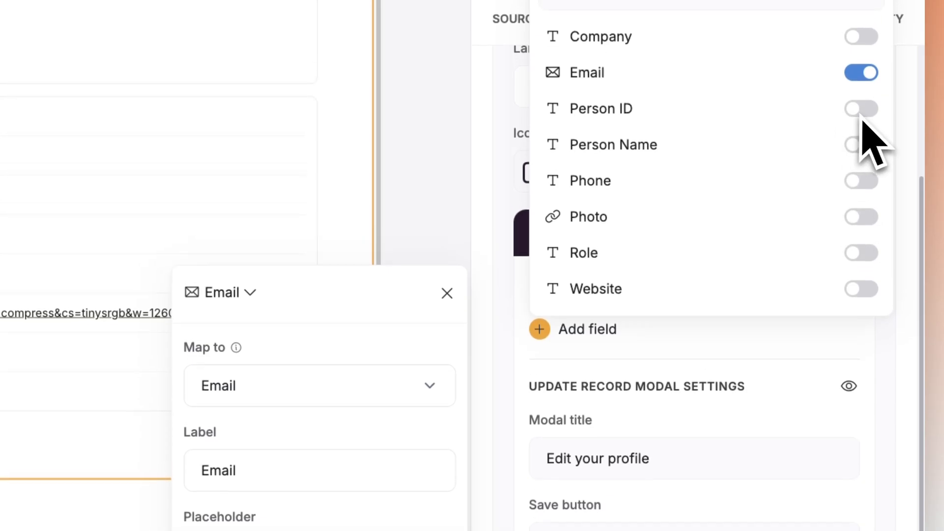
click(858, 148)
click(861, 194)
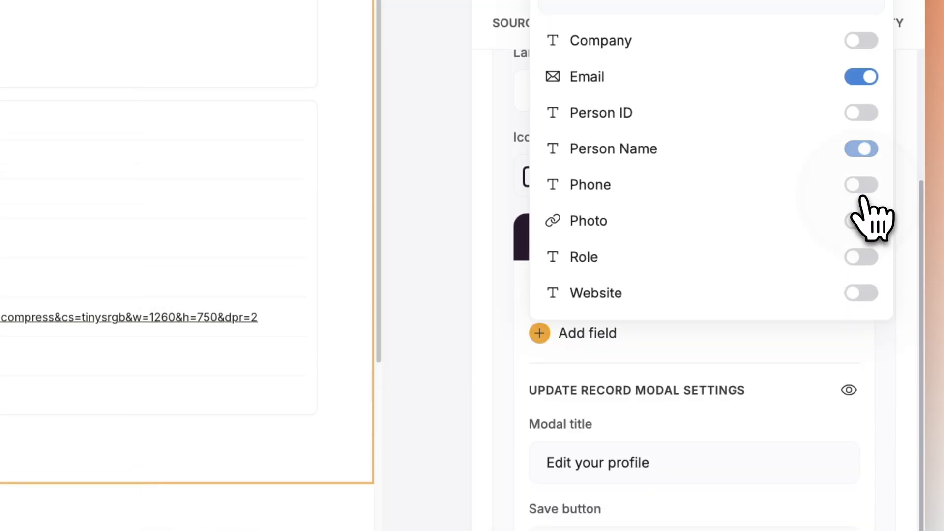
click(861, 152)
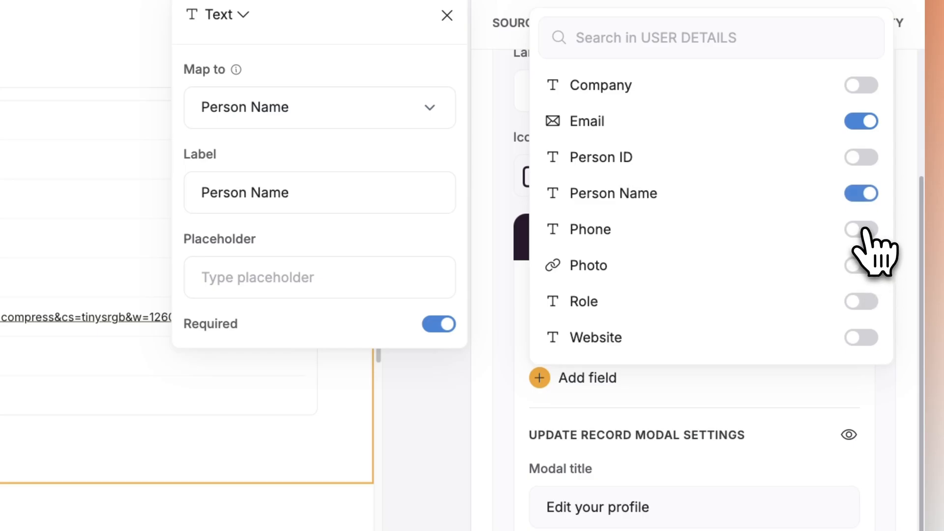
click(866, 231)
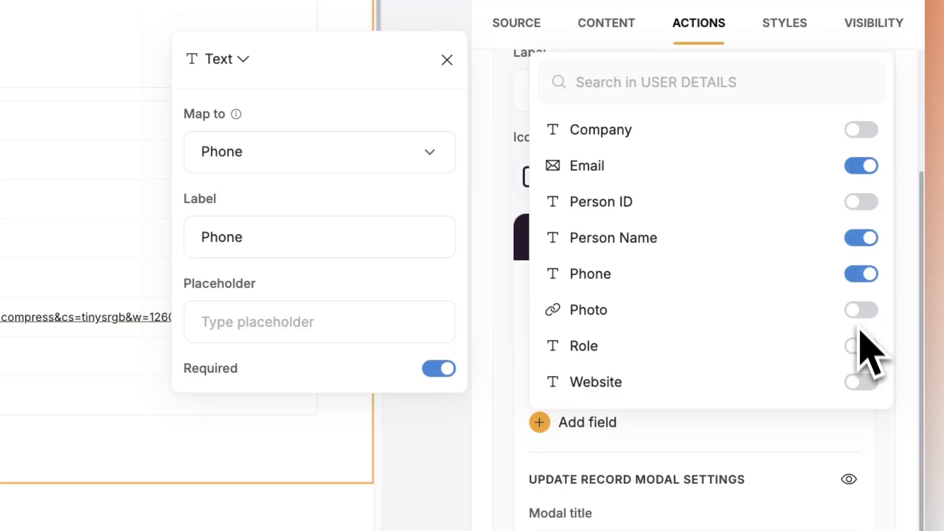
click(858, 360)
click(861, 346)
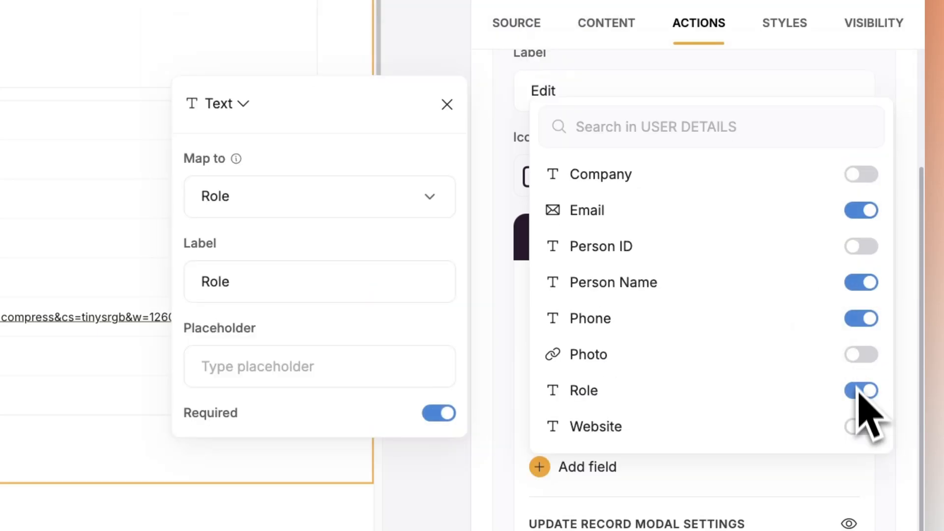
click(861, 427)
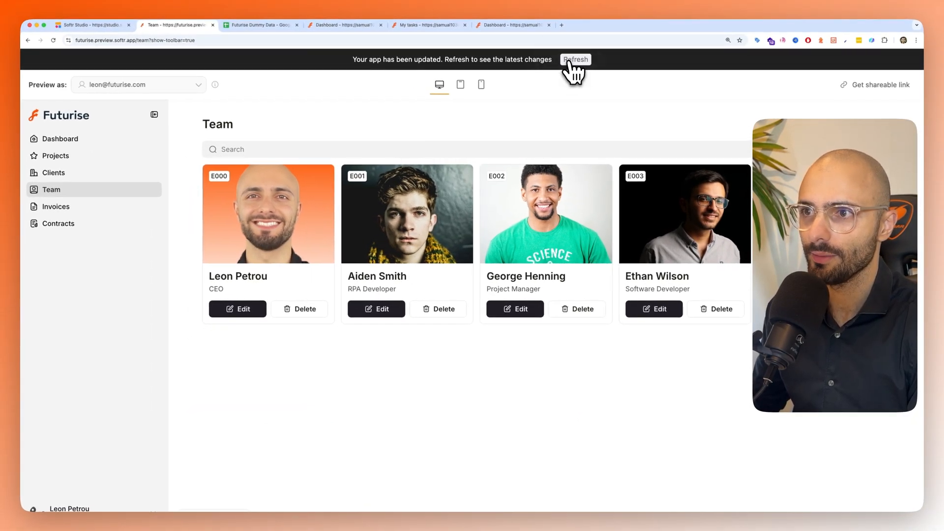
click(574, 59)
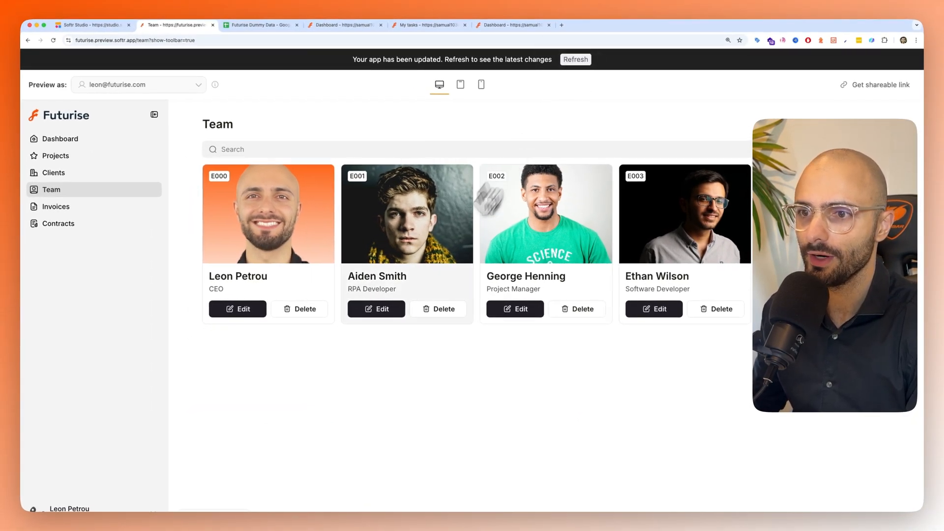
click(403, 243)
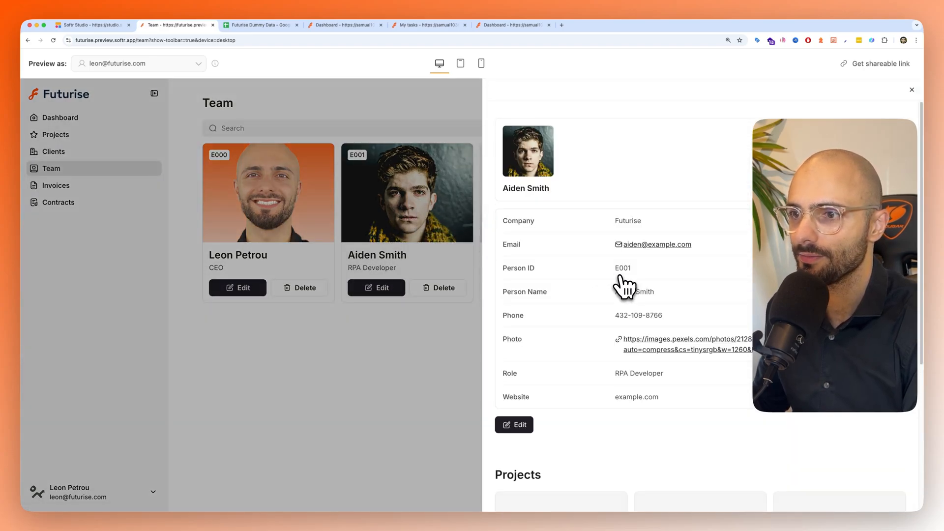
scroll(565, 345, down, 5)
scroll(529, 332, up, 4)
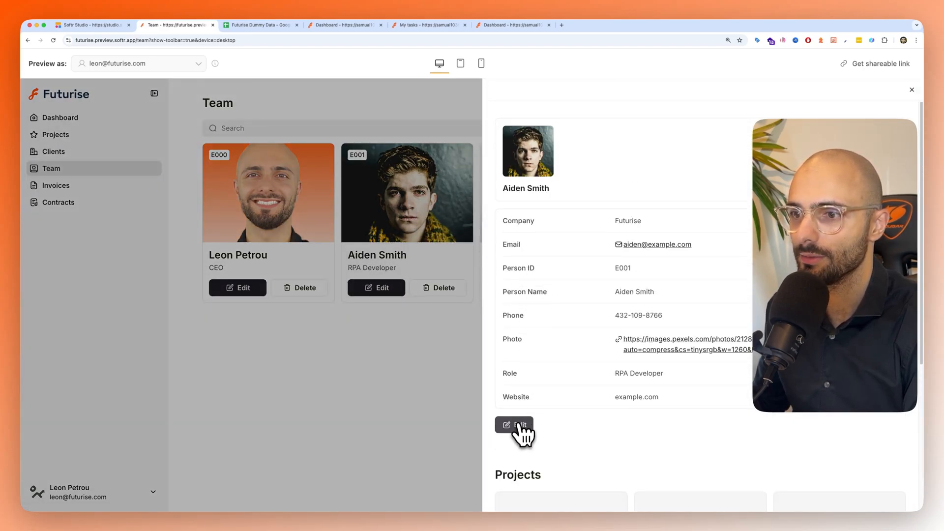
click(518, 426)
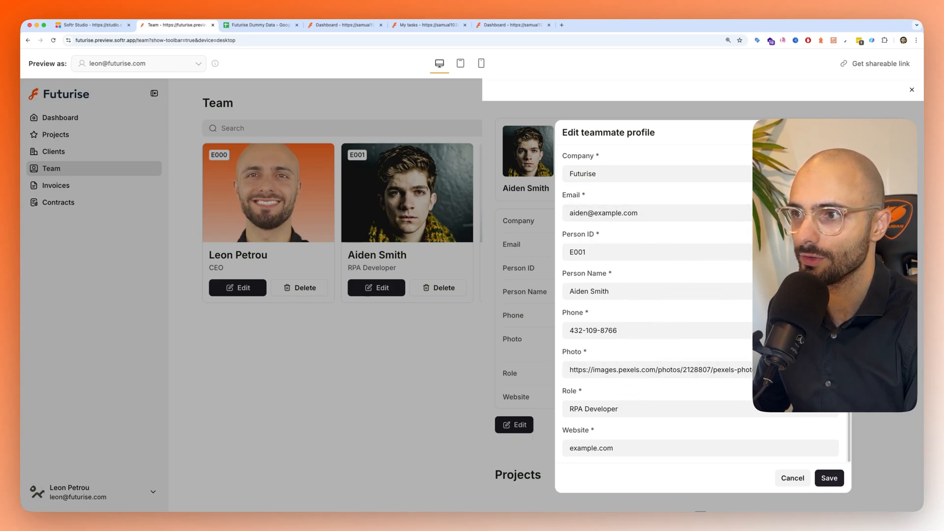
key(Escape)
- Preview the Team page as the RPA Developer employee and check the Edit your profile form on that user's own profile
click(189, 68)
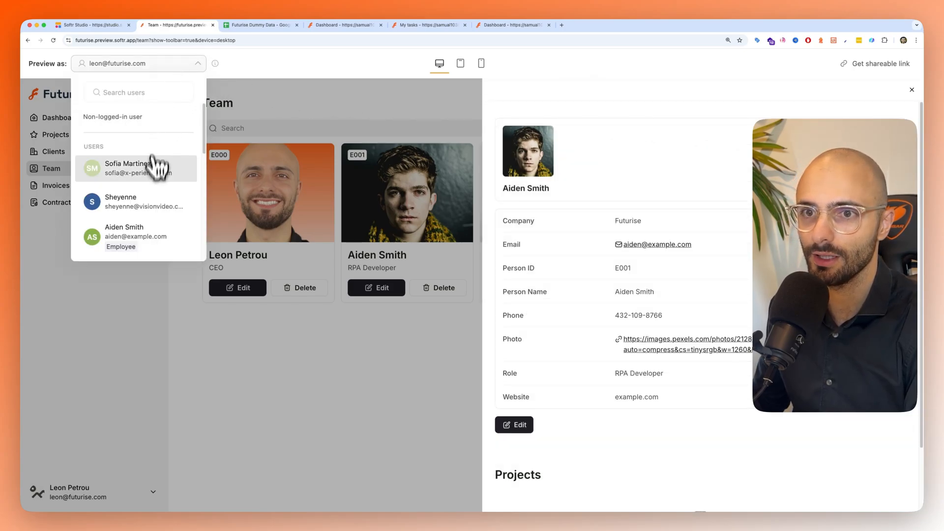
scroll(154, 222, down, 1)
click(150, 209)
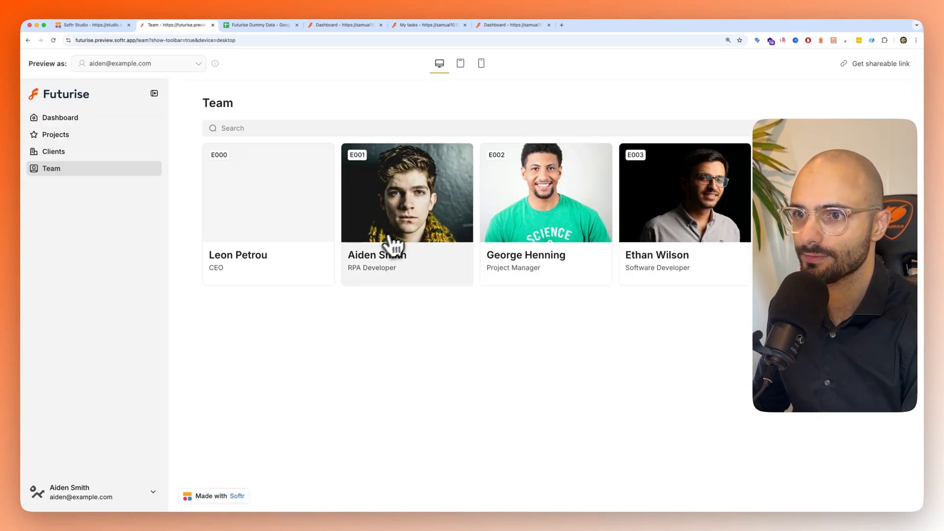
click(407, 197)
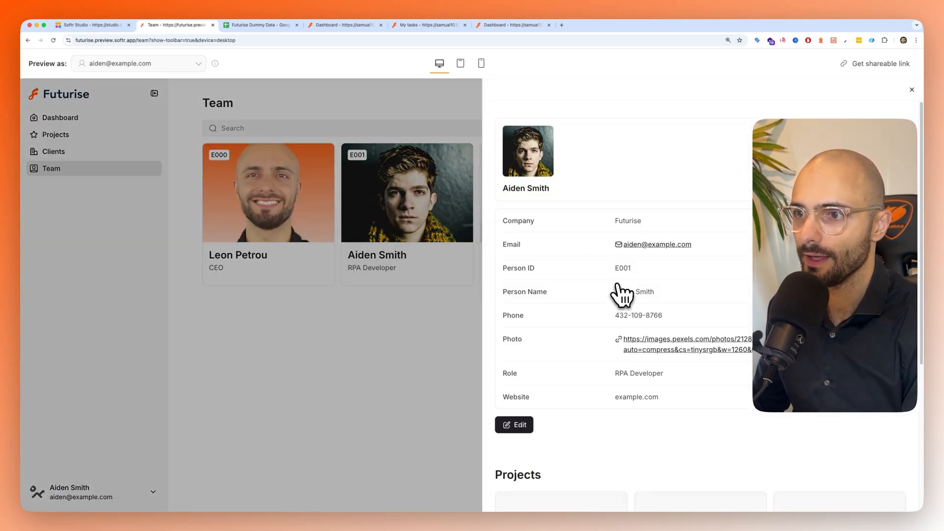
scroll(621, 291, down, 2)
click(538, 365)
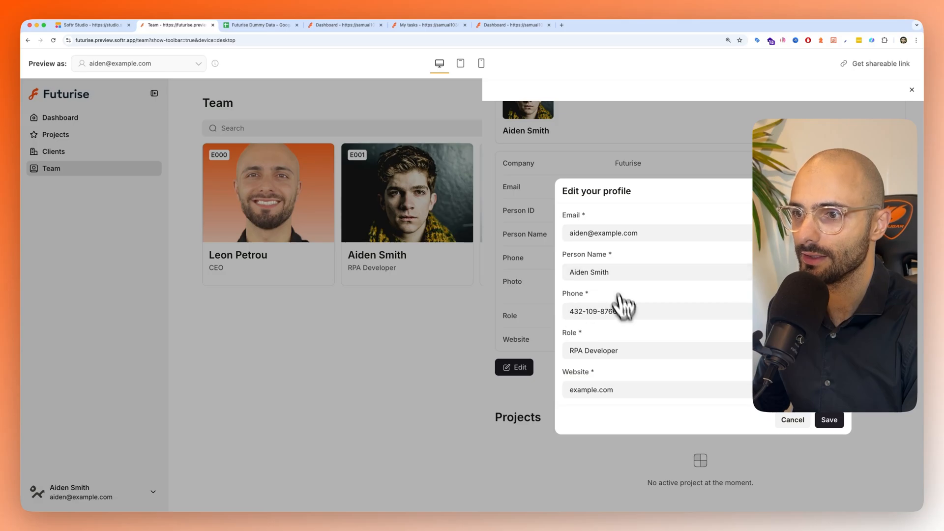
click(792, 421)
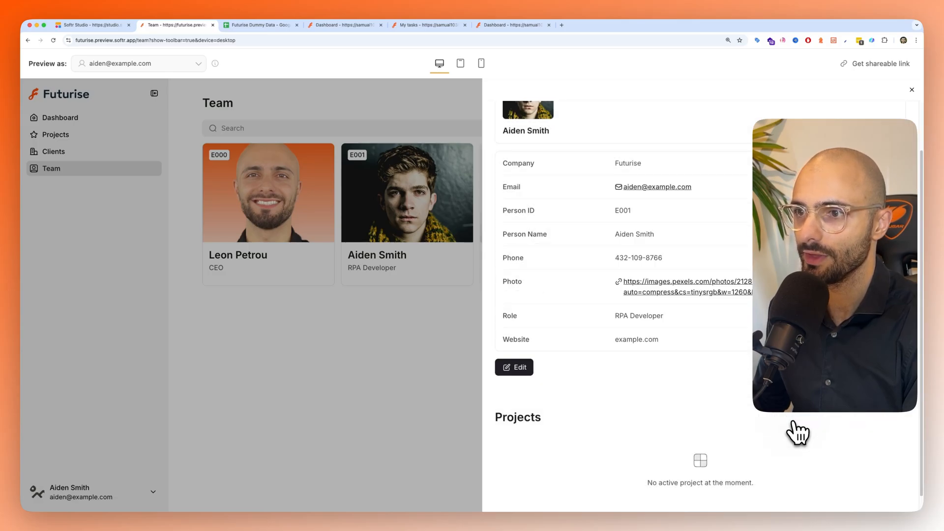
- Return to Softr Studio and open the source settings of the Projects block on the Person profile page
key(ctrl+shift+Tab)
scroll(240, 284, down, 2)
click(229, 301)
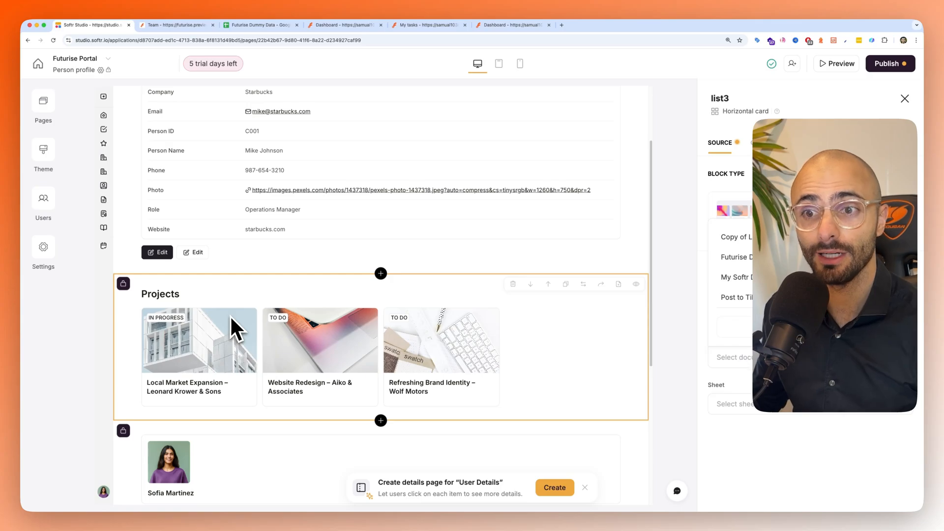
- Examine the Team and Project Manager columns on the Project Details sheet of the Futurise Dummy Data spreadsheet
click(246, 27)
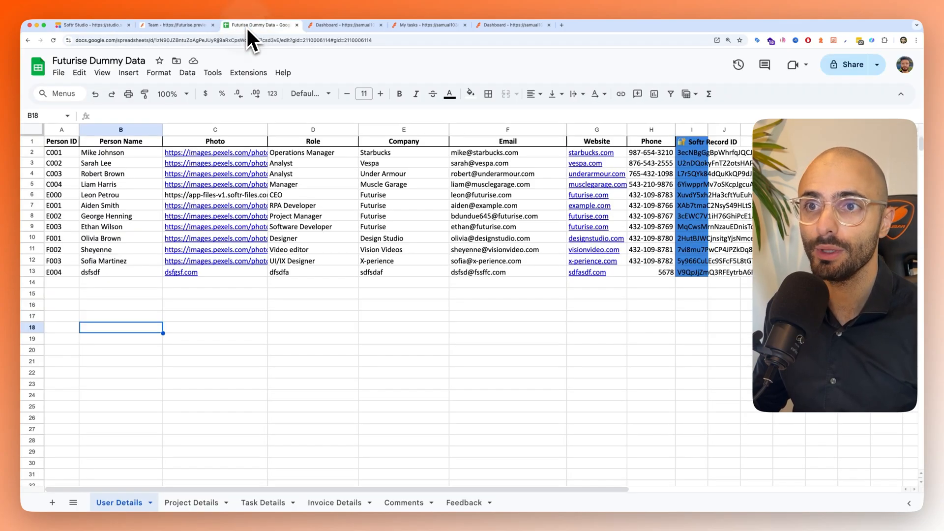
click(196, 502)
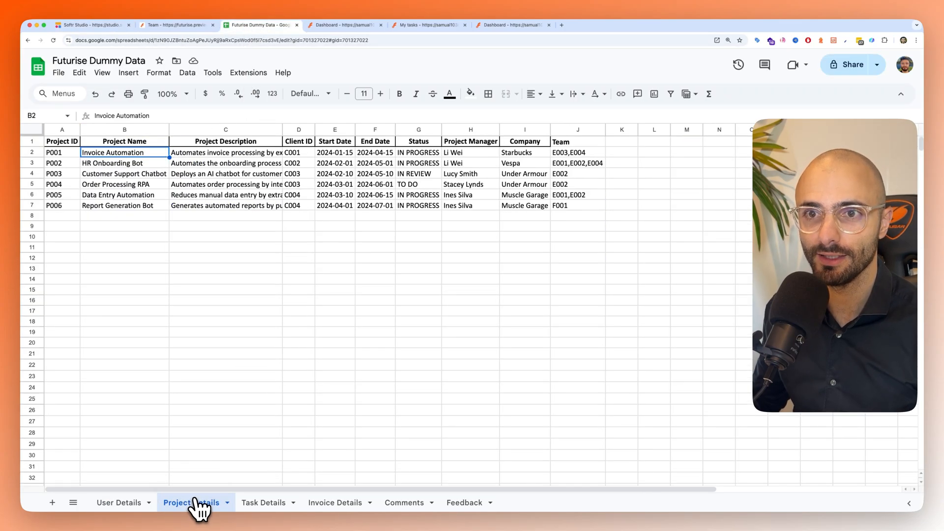
click(574, 129)
click(570, 162)
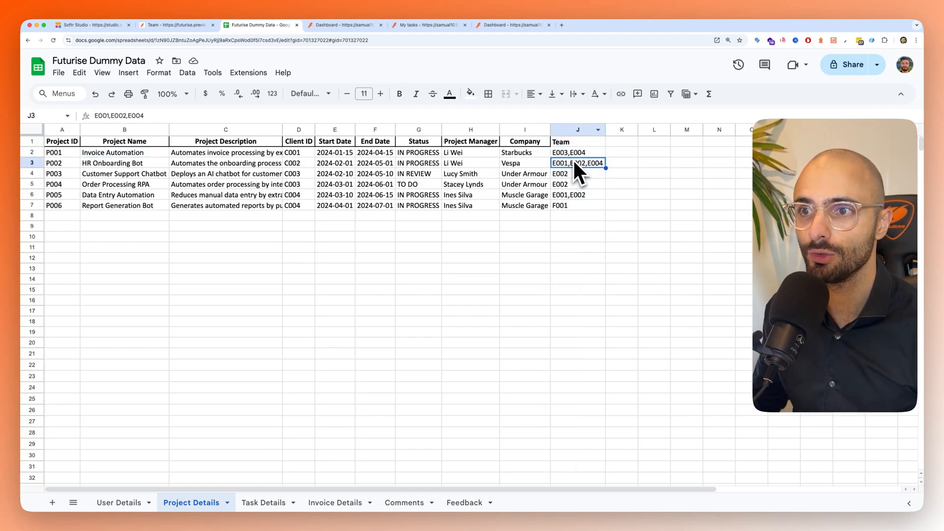
drag(570, 153, 568, 203)
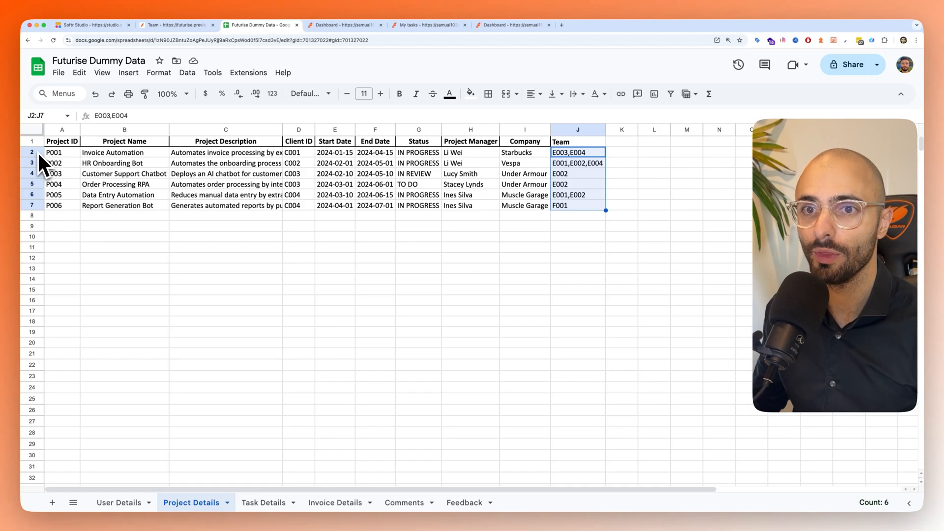
click(502, 237)
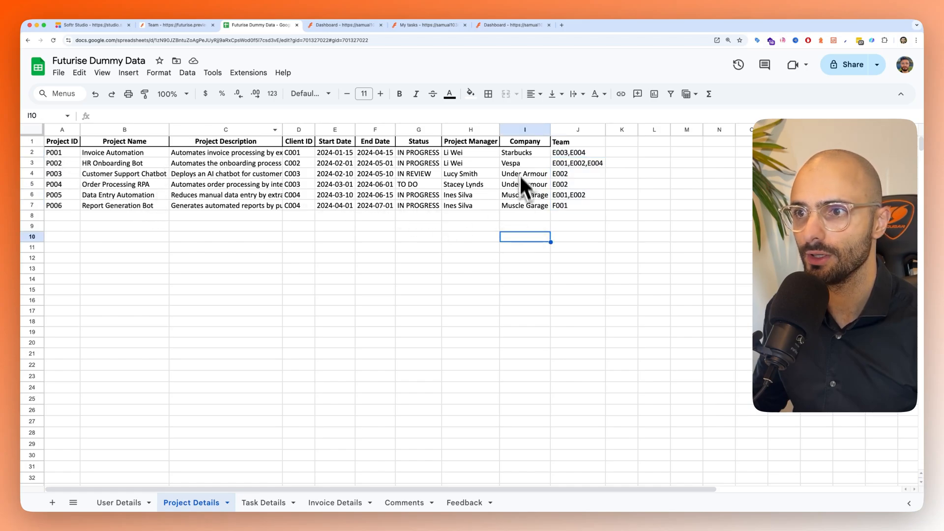
drag(468, 156, 470, 204)
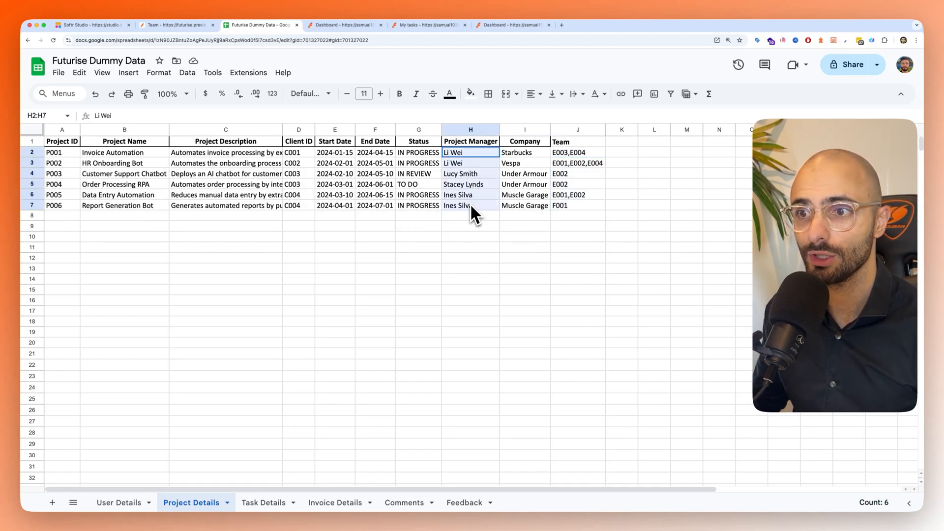
click(576, 183)
drag(580, 154, 573, 207)
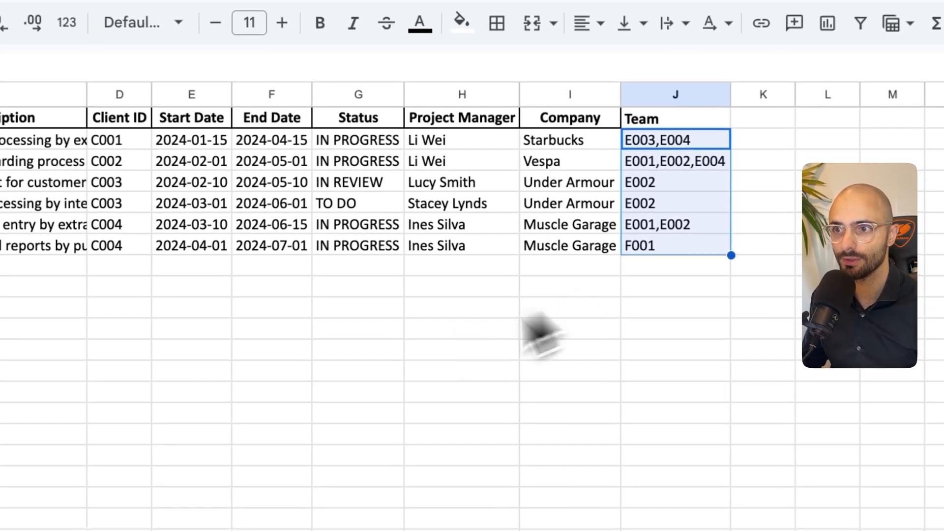
click(369, 372)
- In Softr Studio, connect the Projects block to the Project Details sheet of the Futurise Dummy Data document
click(171, 20)
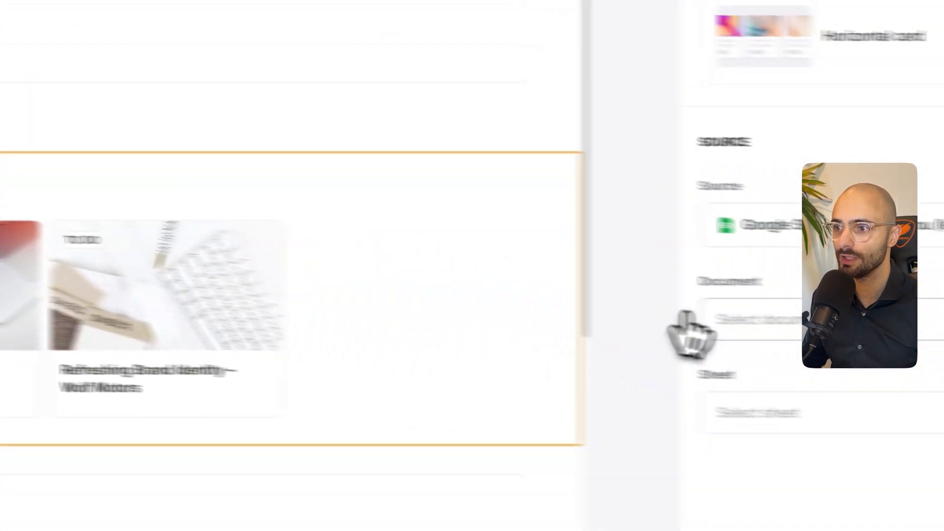
click(680, 307)
click(683, 109)
click(686, 407)
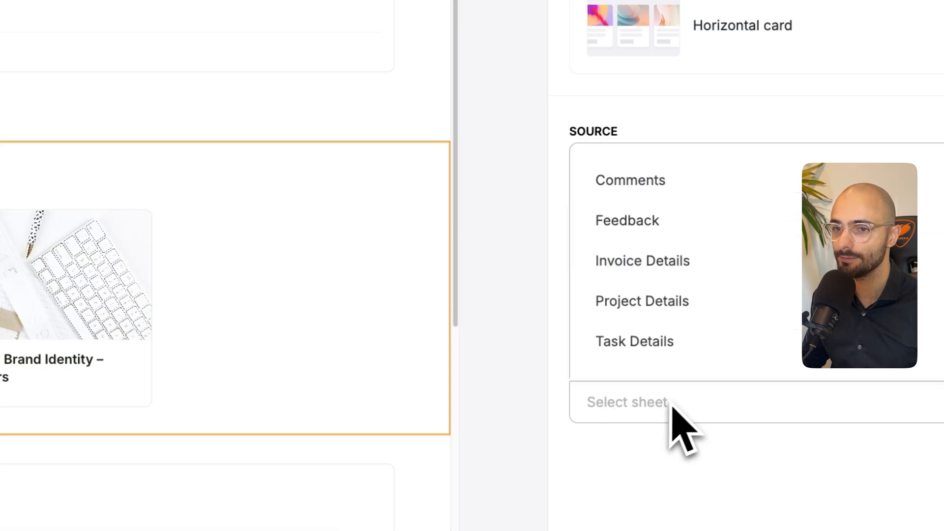
scroll(681, 353, down, 1)
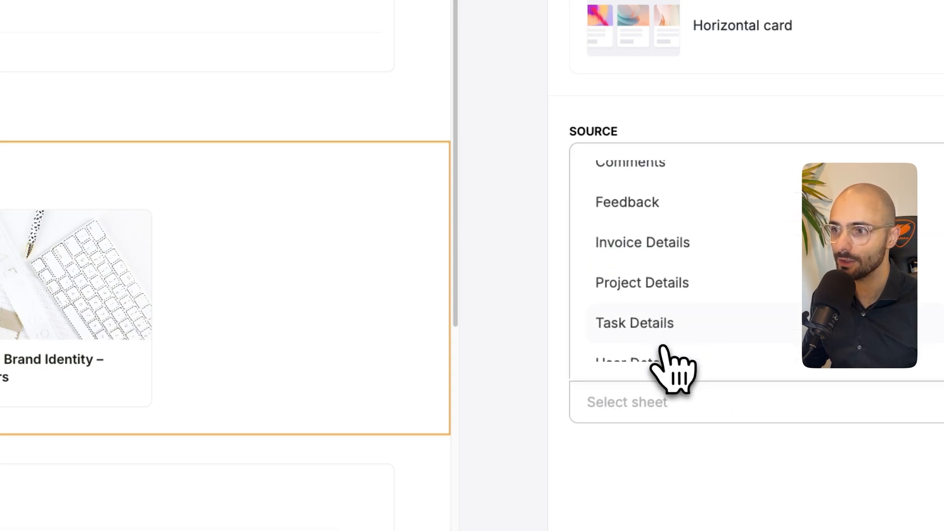
click(643, 275)
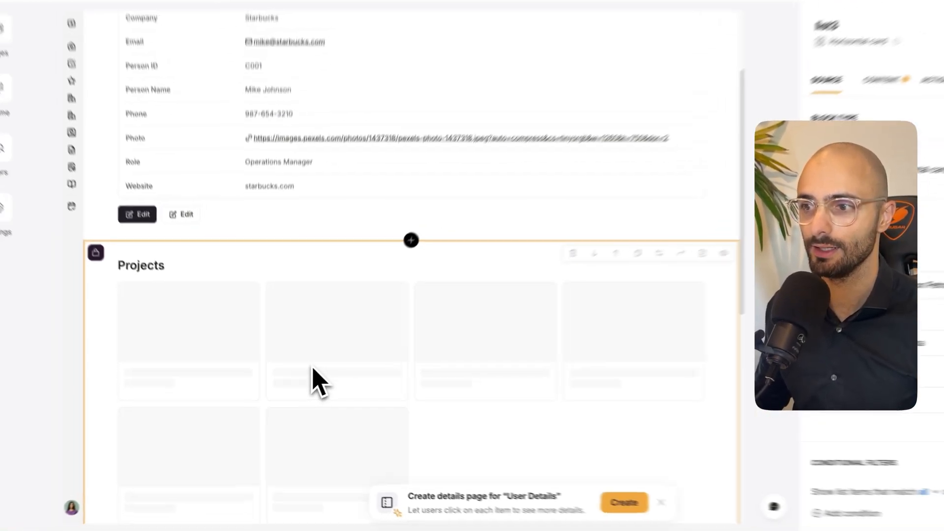
- Add a conditional filter to the Projects block based on the Team field
scroll(315, 381, down, 5)
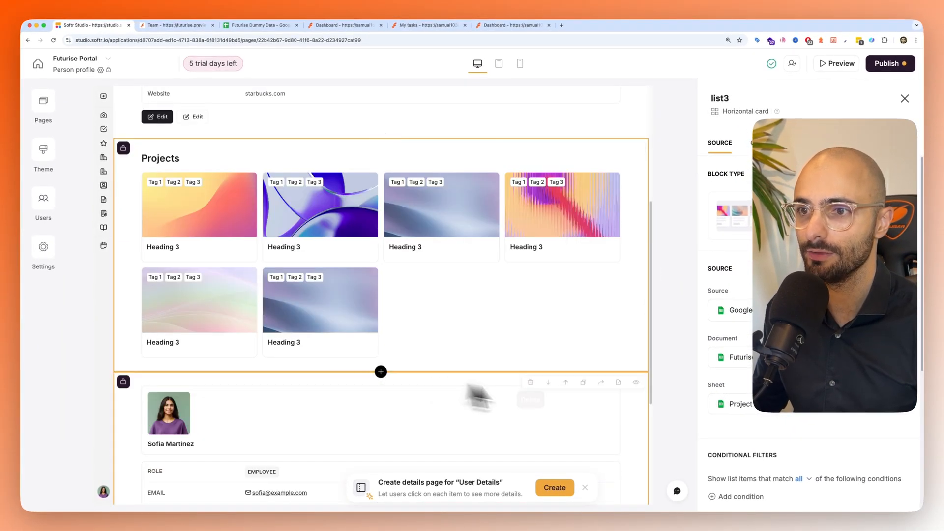
scroll(733, 368, down, 3)
click(733, 367)
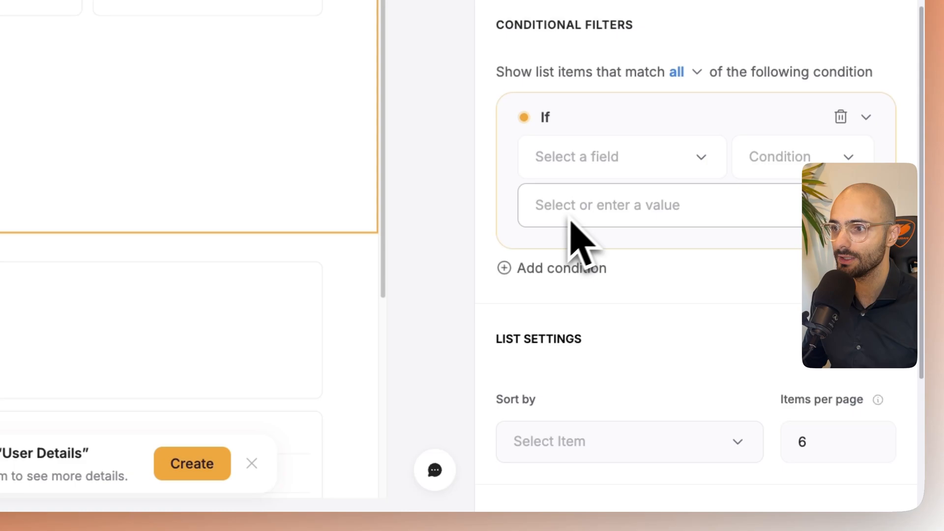
click(590, 170)
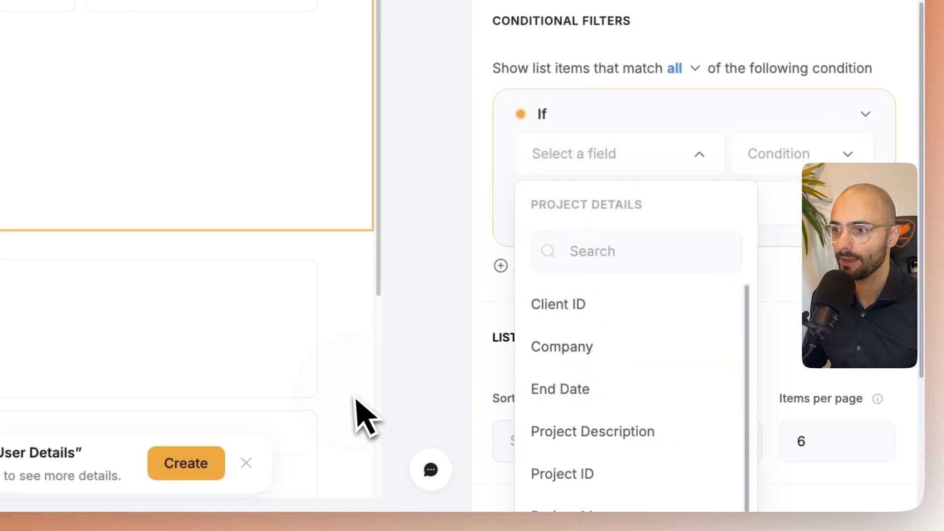
scroll(600, 390, down, 3)
scroll(604, 404, up, 3)
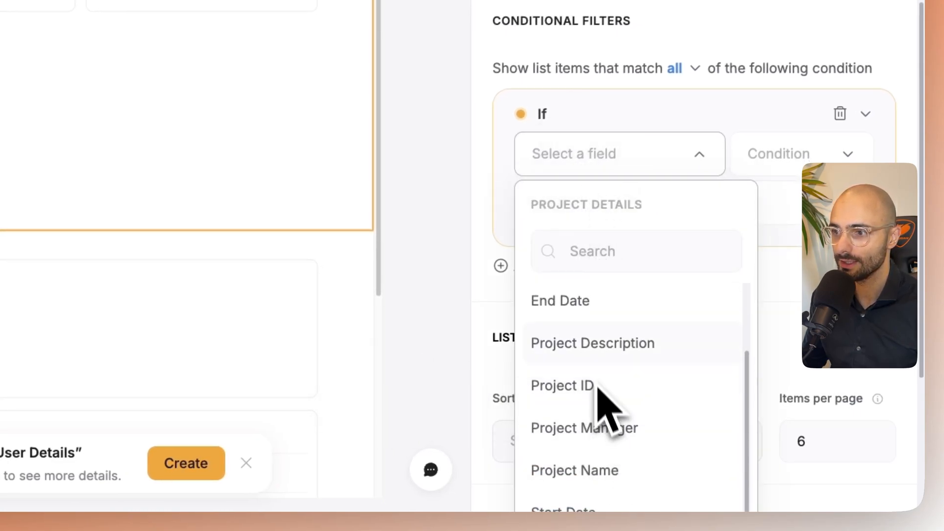
text(te)
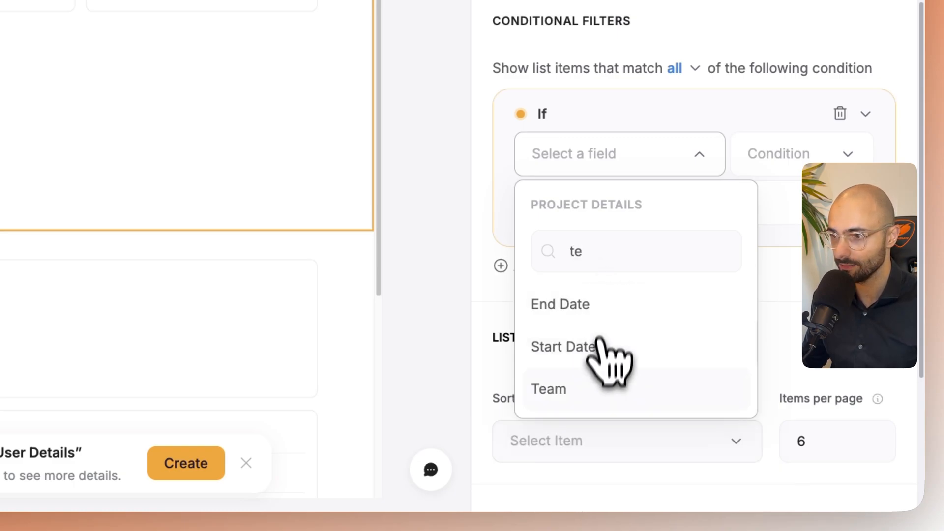
click(582, 387)
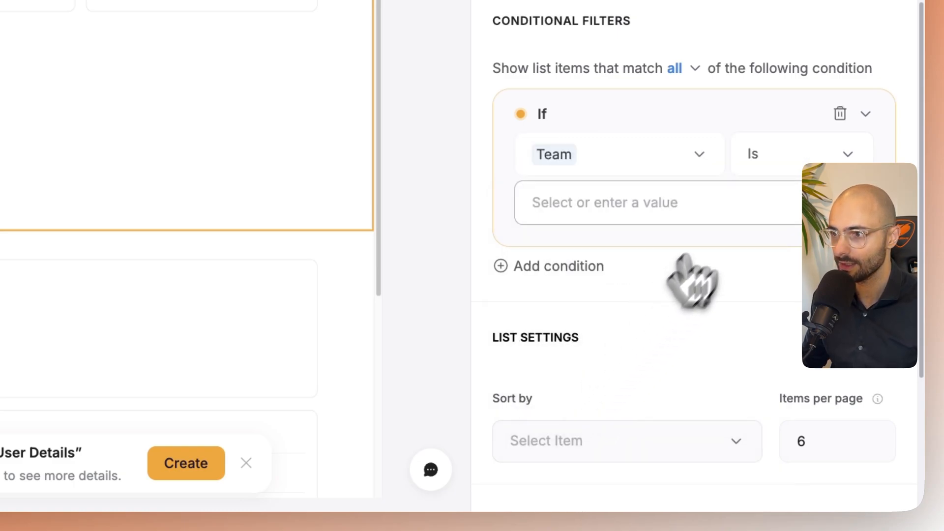
- Set the Team filter's condition to Contains and open its value choices
click(768, 176)
click(783, 293)
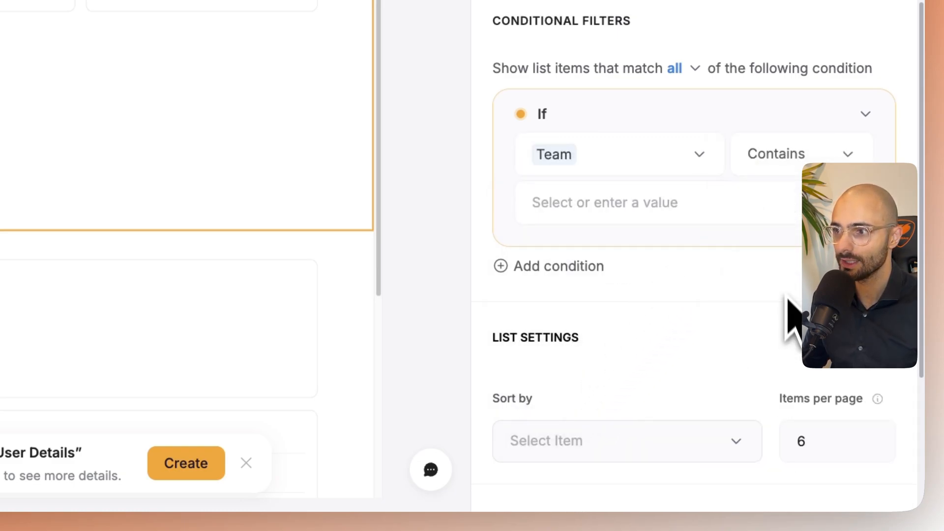
click(638, 209)
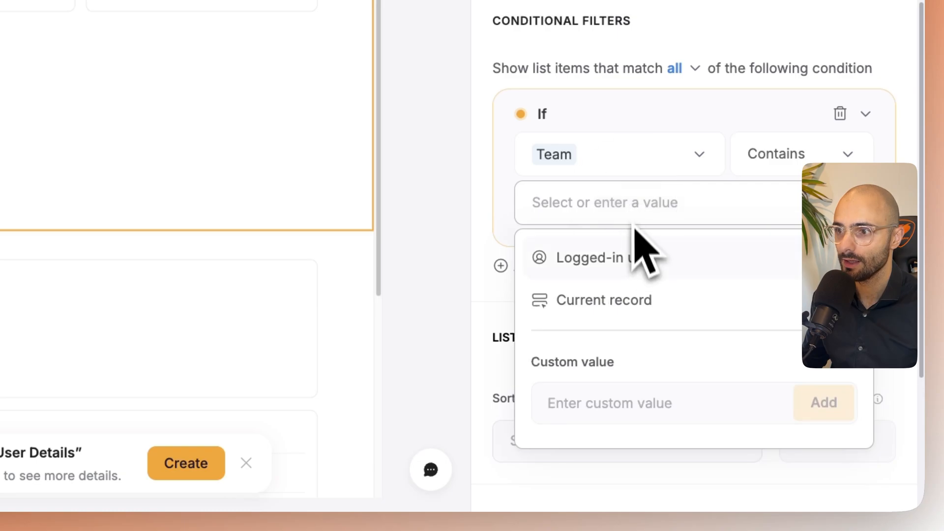
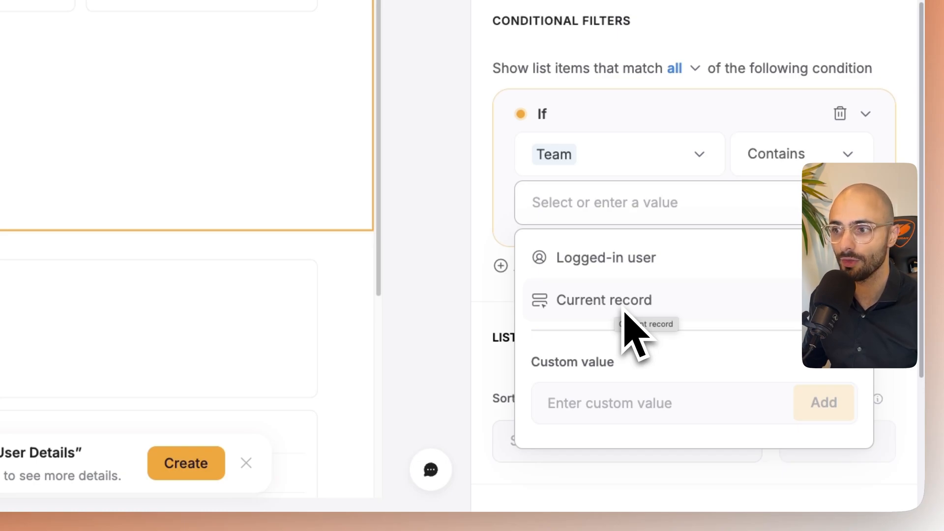
- Set the Team filter's value to the current record's Person ID
click(623, 311)
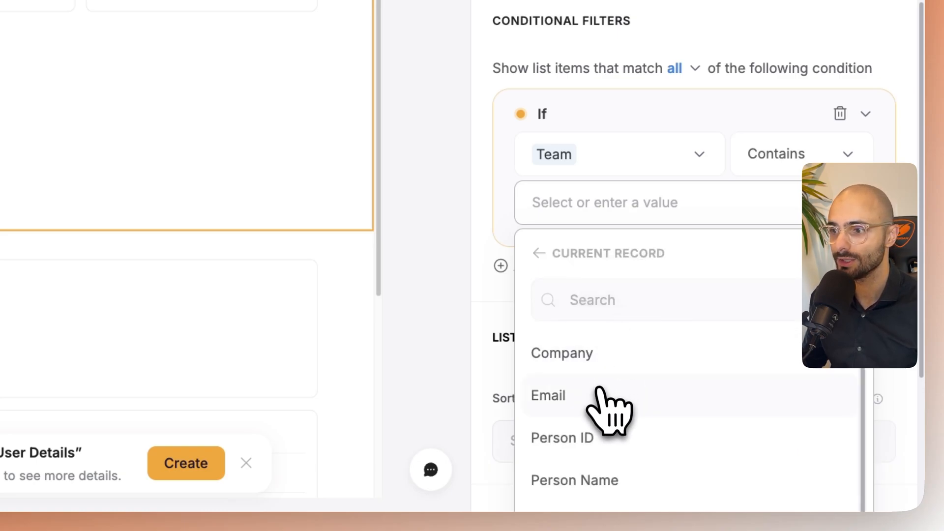
scroll(605, 421, down, 1)
click(587, 422)
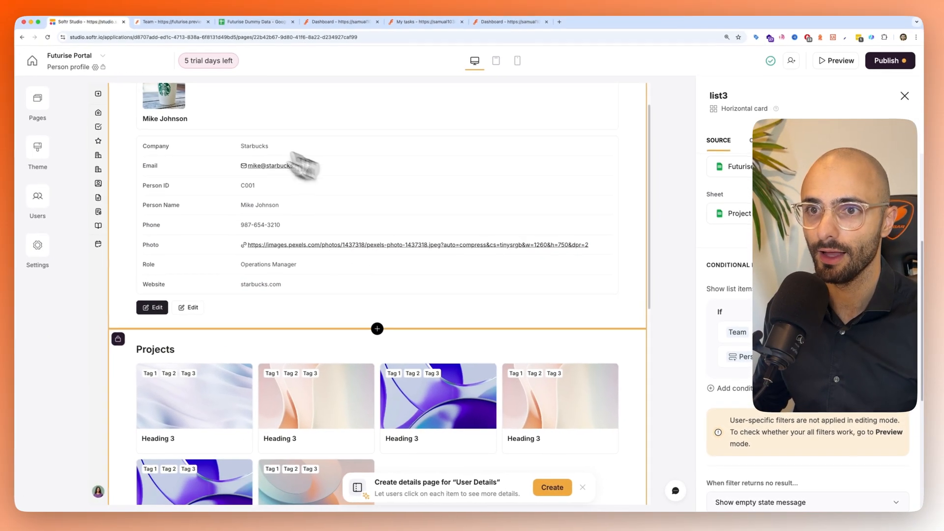
scroll(337, 223, down, 3)
scroll(315, 391, up, 2)
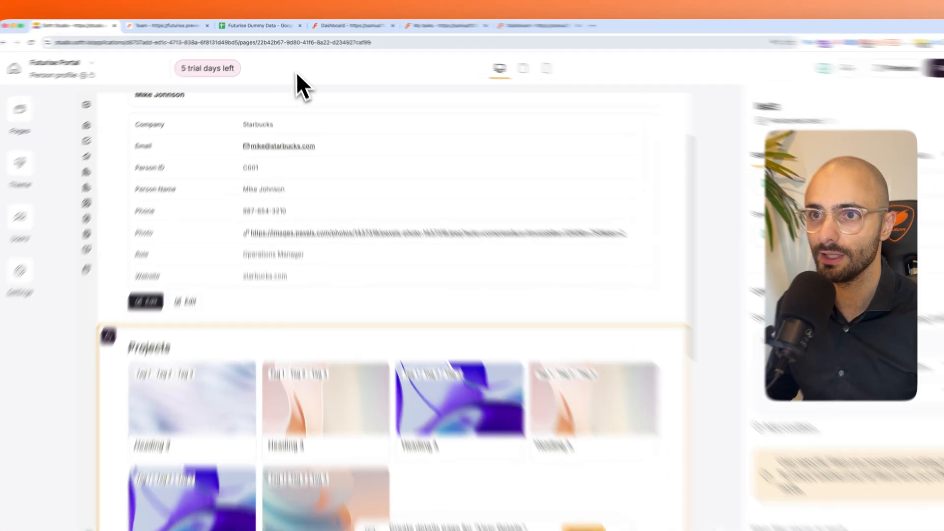
- Switch to the Futurise Dummy Data spreadsheet and examine the first project's Team codes and project name
click(257, 24)
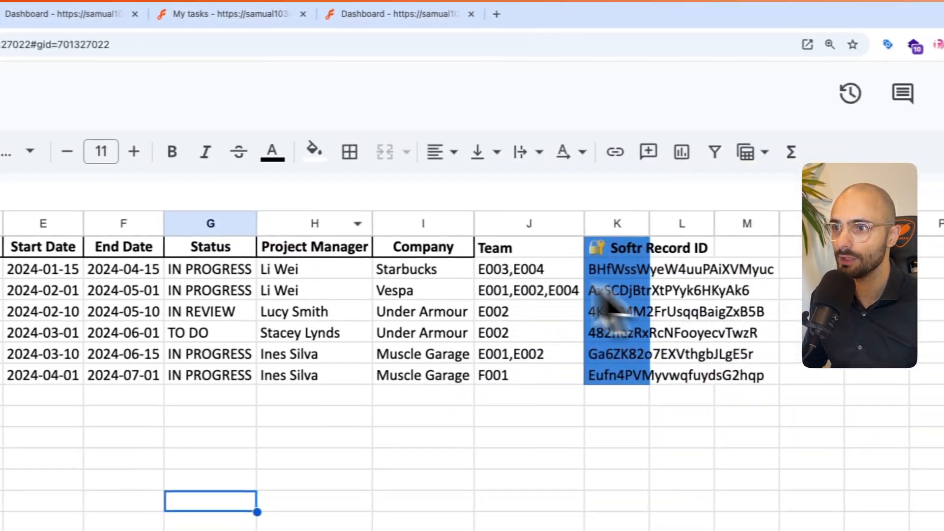
click(528, 248)
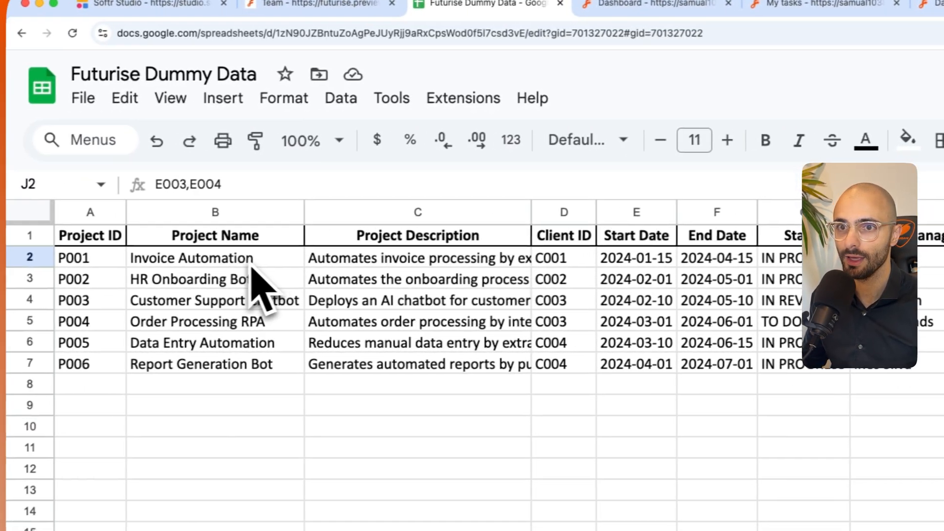
click(202, 257)
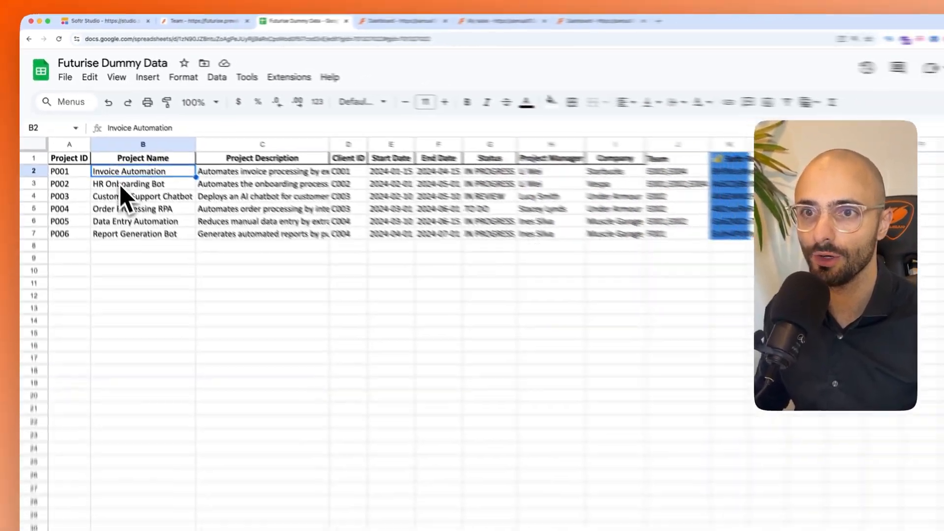
- Return to Softr Studio and show each project's name as the heading and its company as the tag on the Projects cards
click(111, 22)
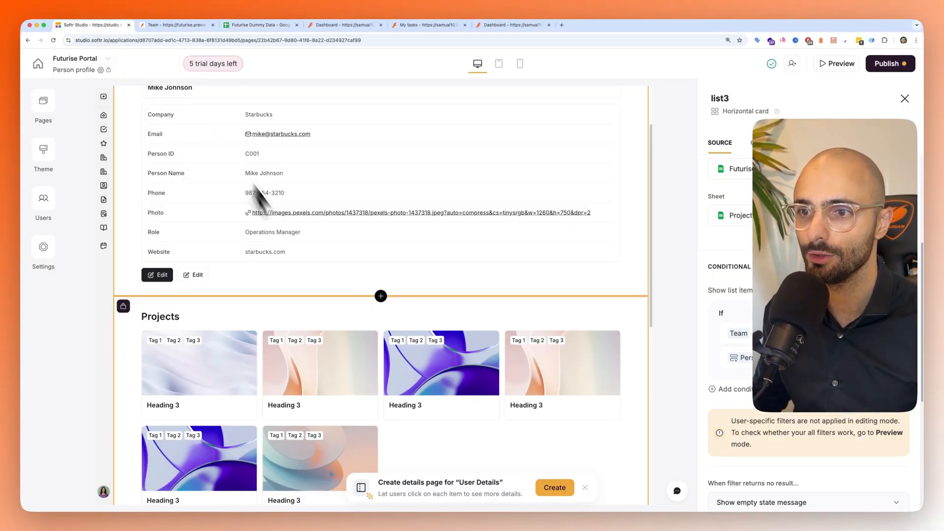
scroll(324, 350, down, 1)
scroll(245, 340, down, 2)
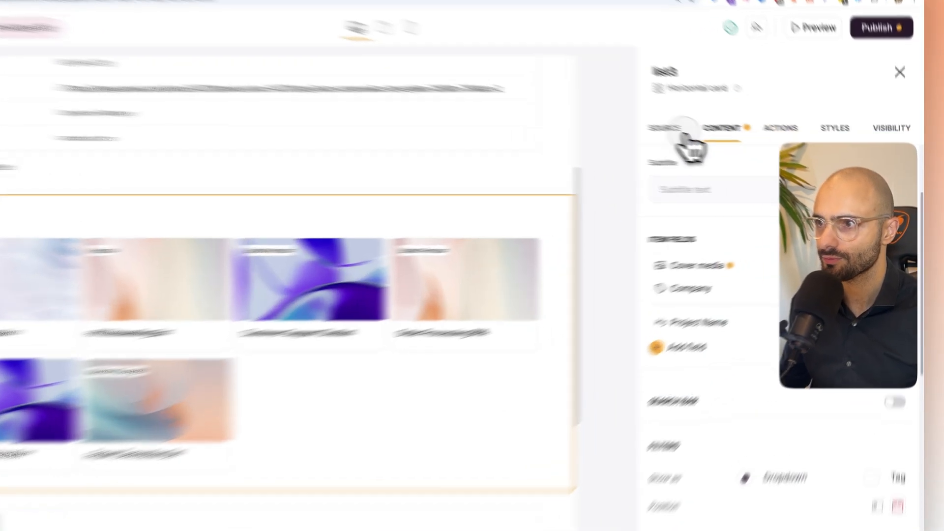
click(726, 143)
scroll(760, 287, down, 5)
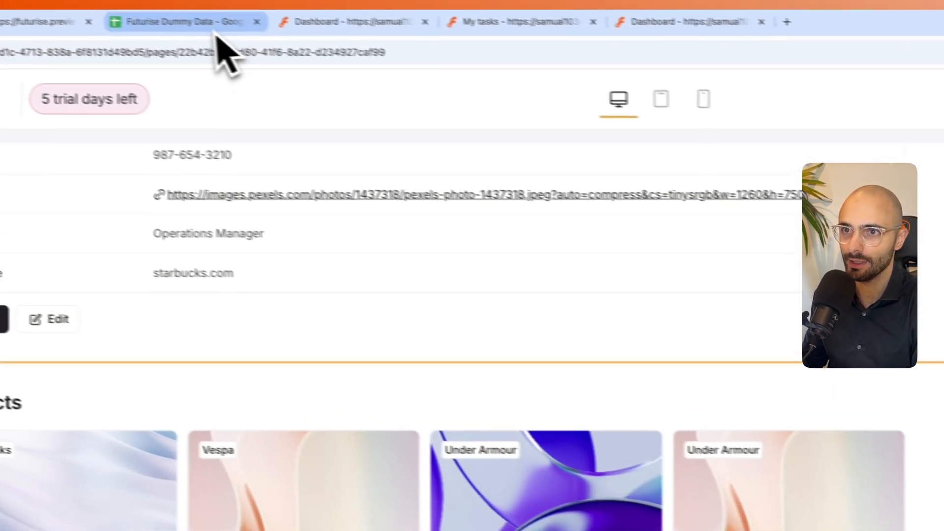
- Review the Project Manager entries on the Project Details sheet and return to Softr Studio
click(216, 36)
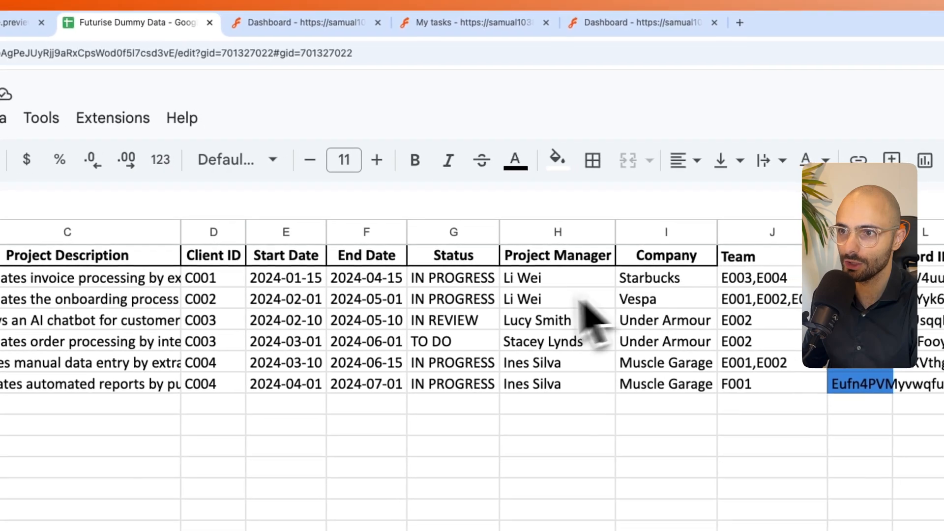
drag(545, 280, 545, 391)
click(30, 26)
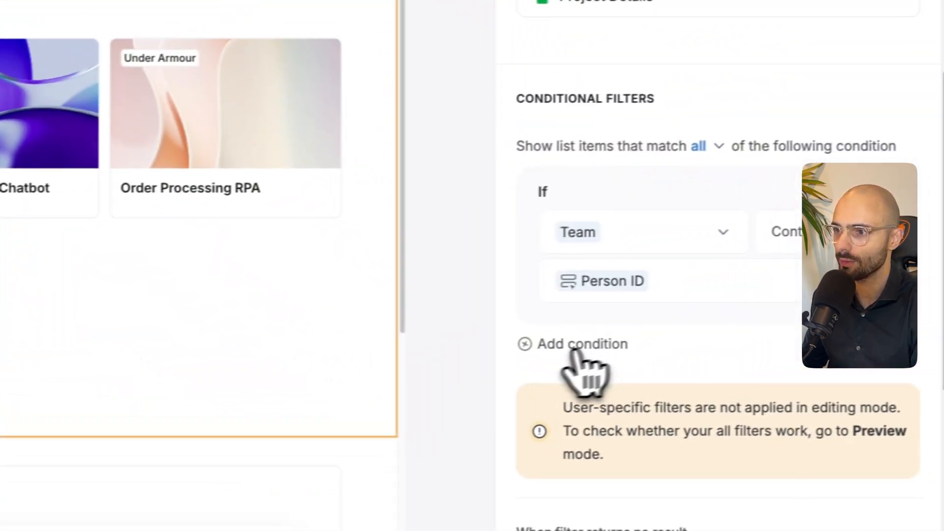
- Add a second condition to the Projects block's conditional filters and make the list match any of the conditions
click(573, 347)
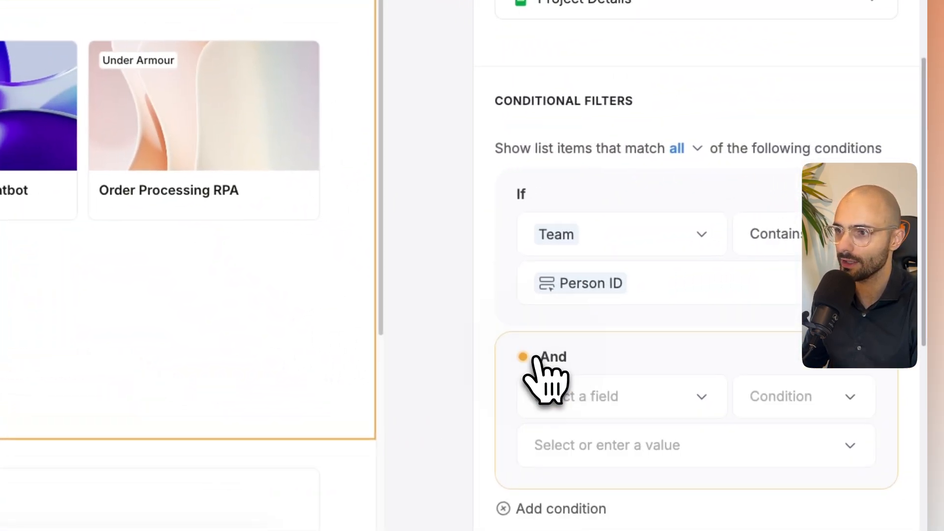
click(570, 370)
click(512, 383)
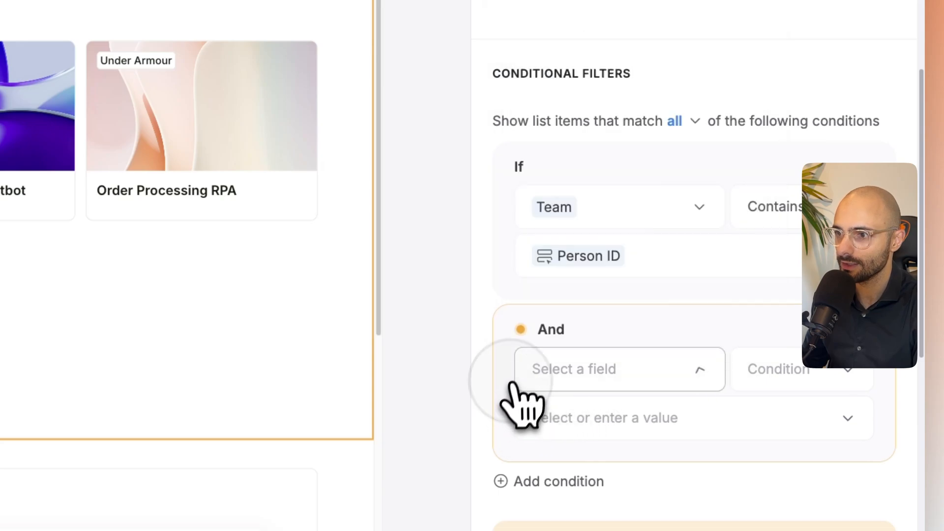
click(696, 121)
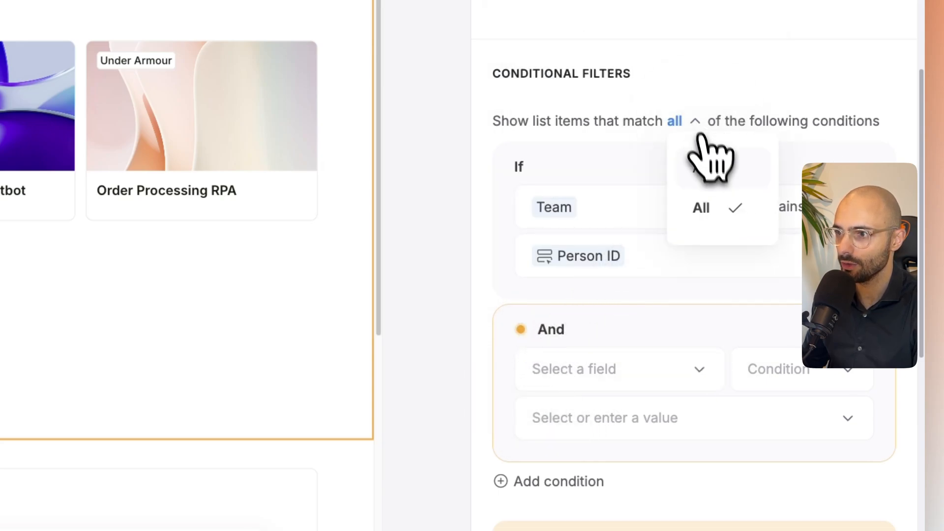
click(718, 168)
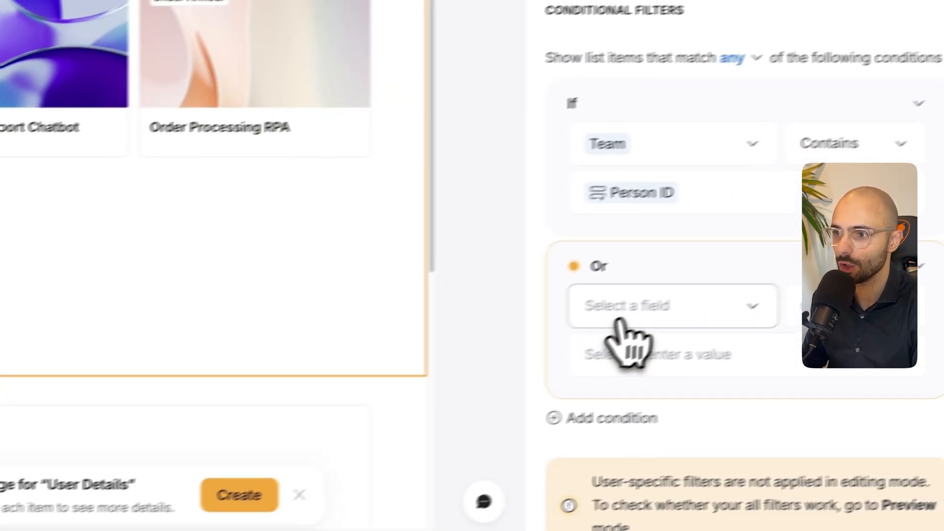
- Set the second filter condition to Project Manager Is the current record's Person Name
click(622, 315)
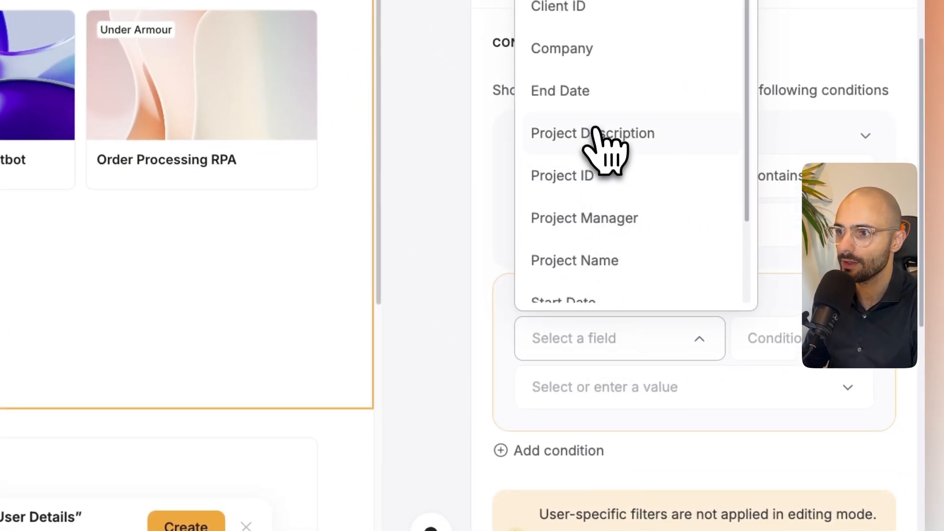
scroll(597, 187, down, 1)
click(605, 190)
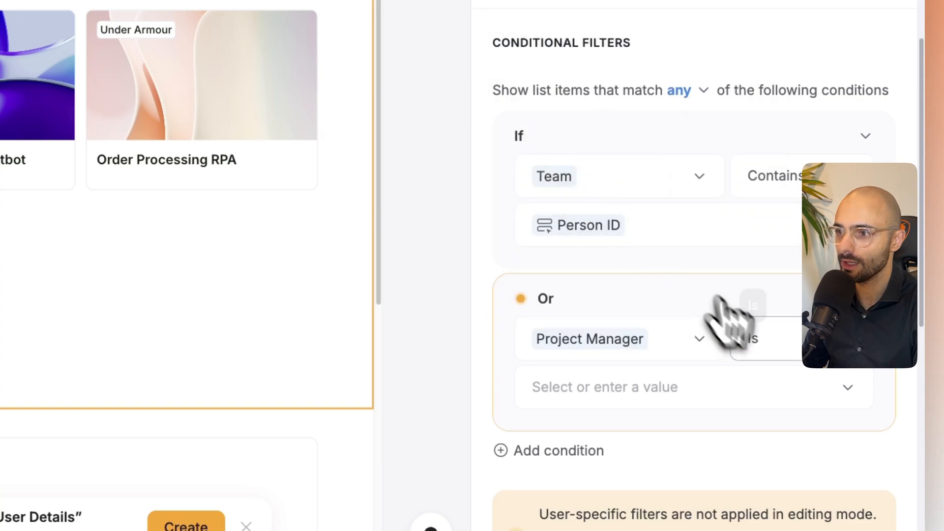
click(617, 394)
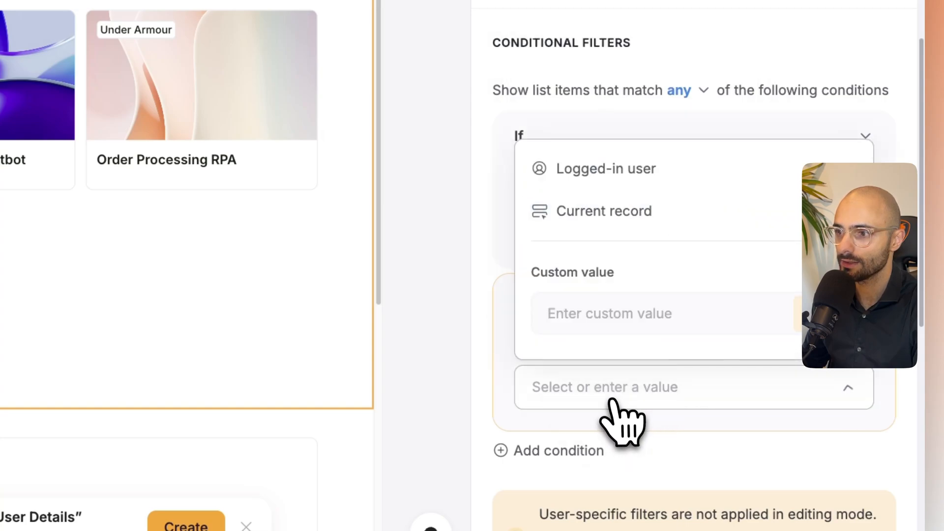
click(582, 214)
scroll(593, 187, down, 2)
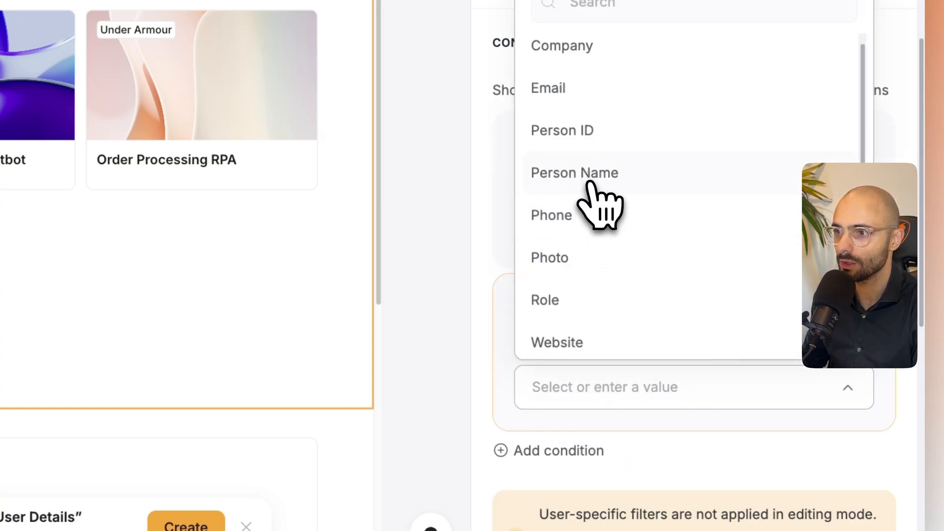
scroll(602, 215, up, 1)
scroll(597, 157, up, 1)
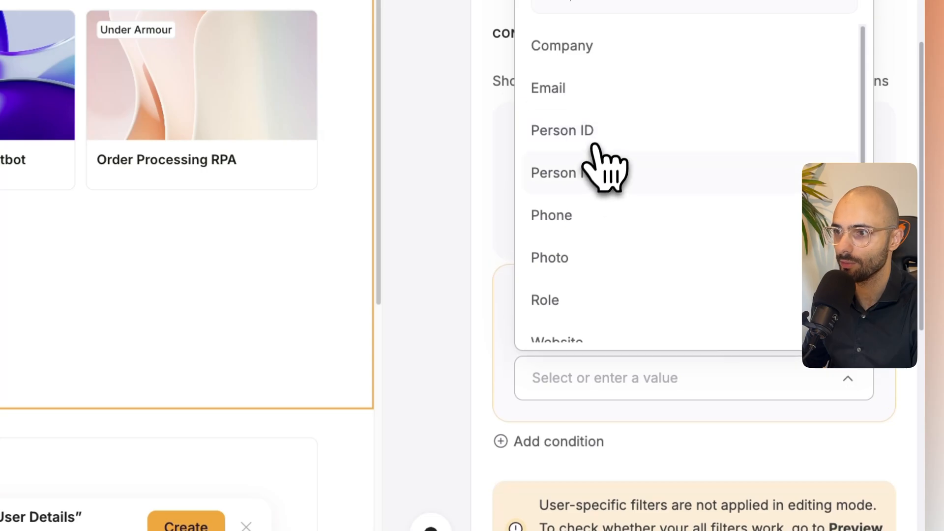
click(601, 173)
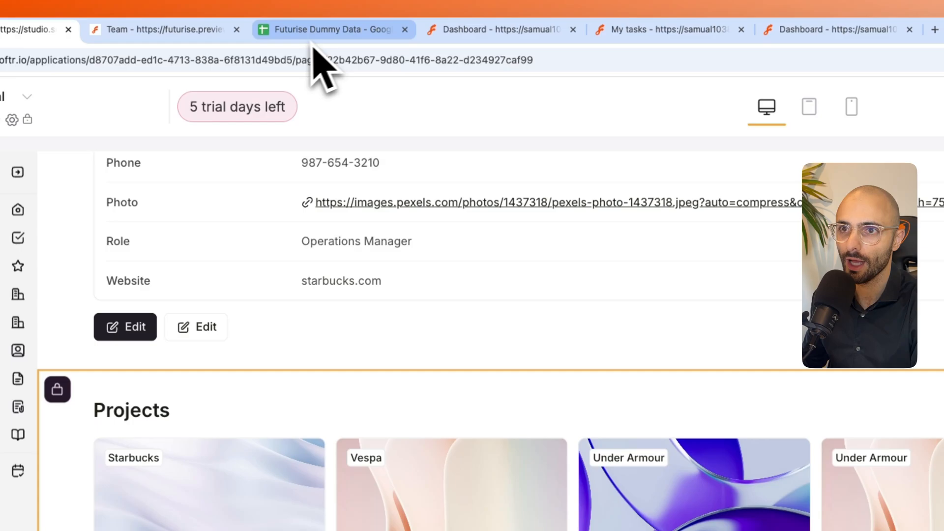
- Compare the Project Manager and Team columns on the Project Details sheet of the Futurise Dummy Data spreadsheet
click(314, 29)
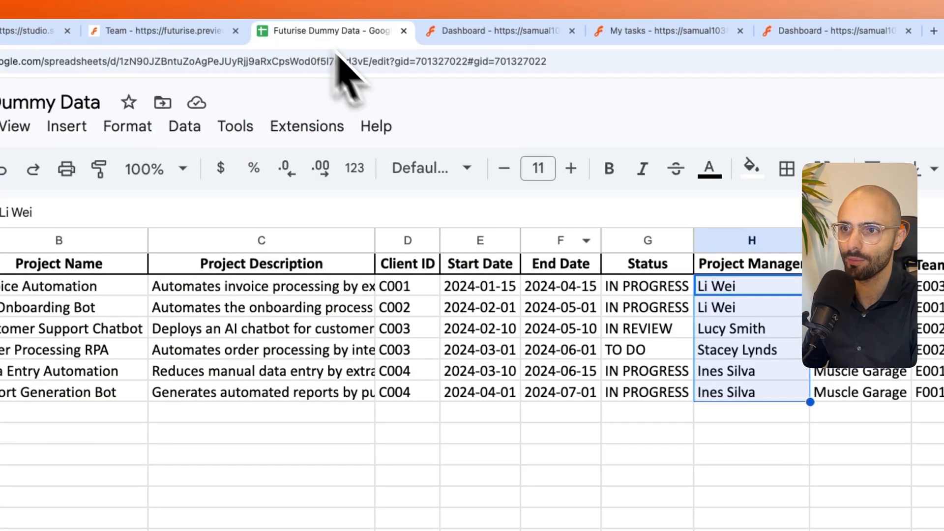
click(543, 424)
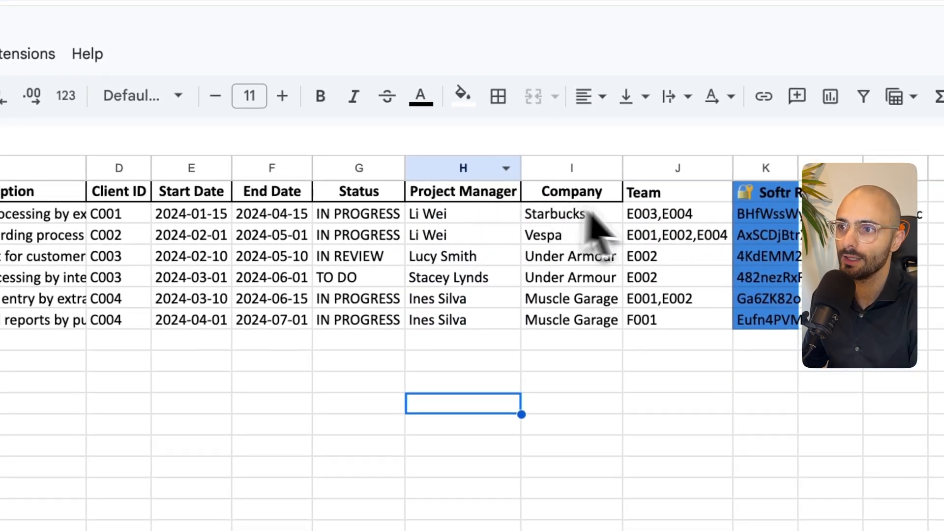
click(487, 212)
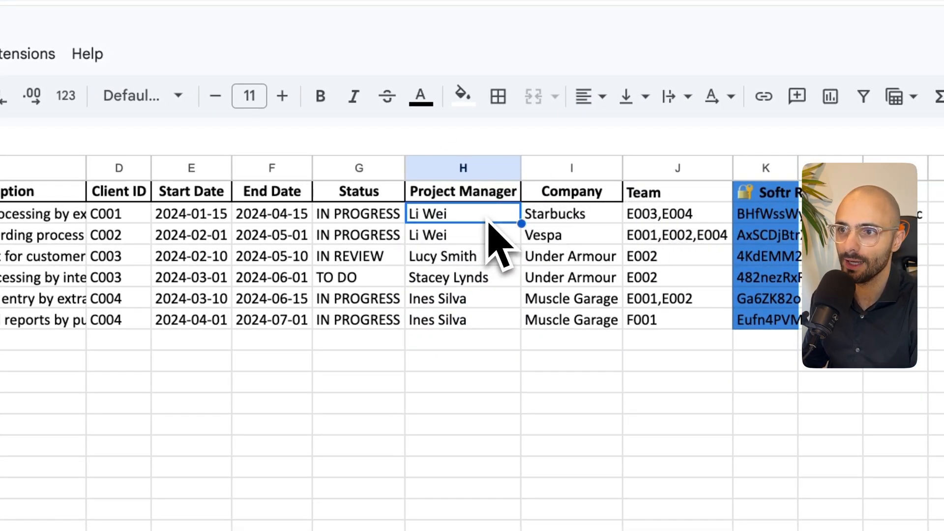
click(670, 217)
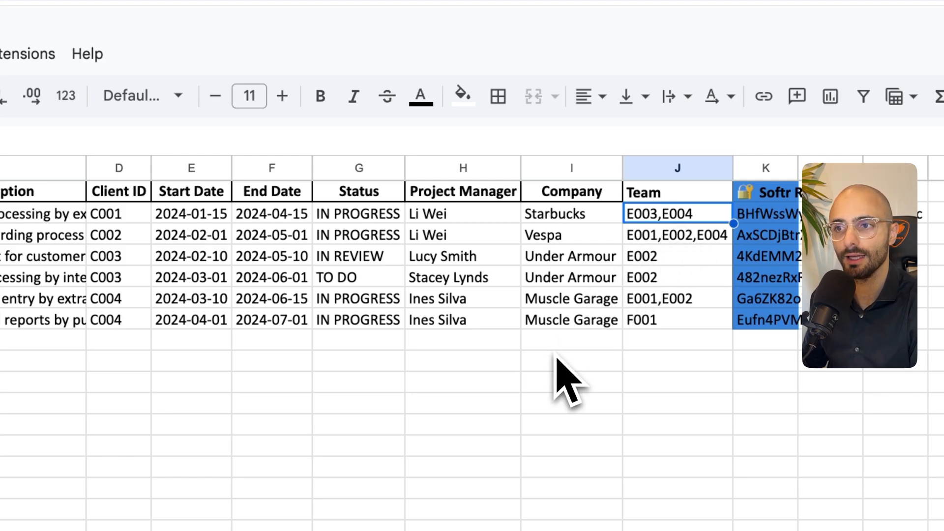
click(497, 169)
click(649, 167)
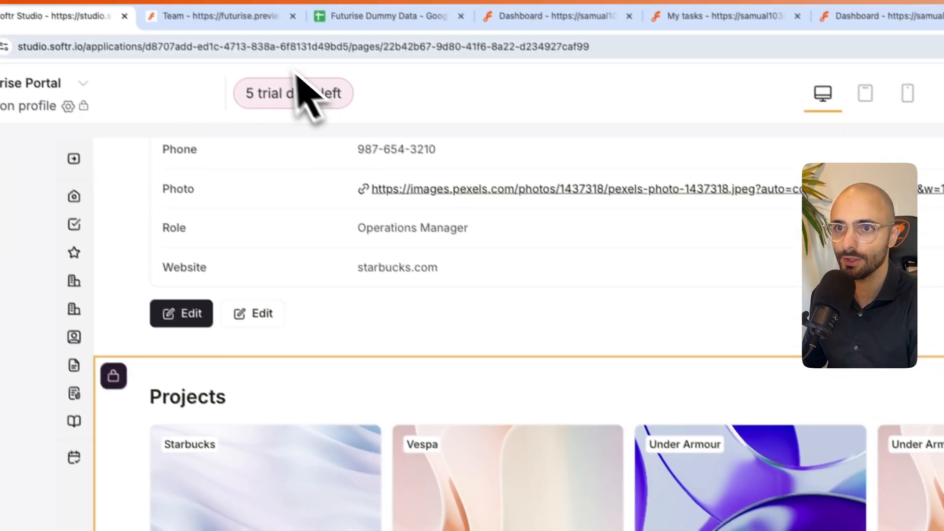
- Refresh the Team page preview and view the projects listed in the profile of team member E001
click(248, 16)
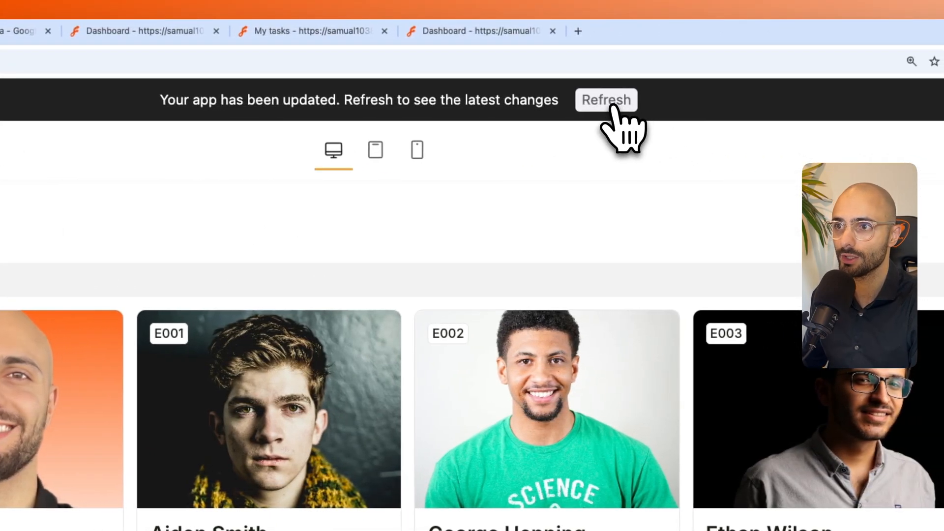
click(606, 110)
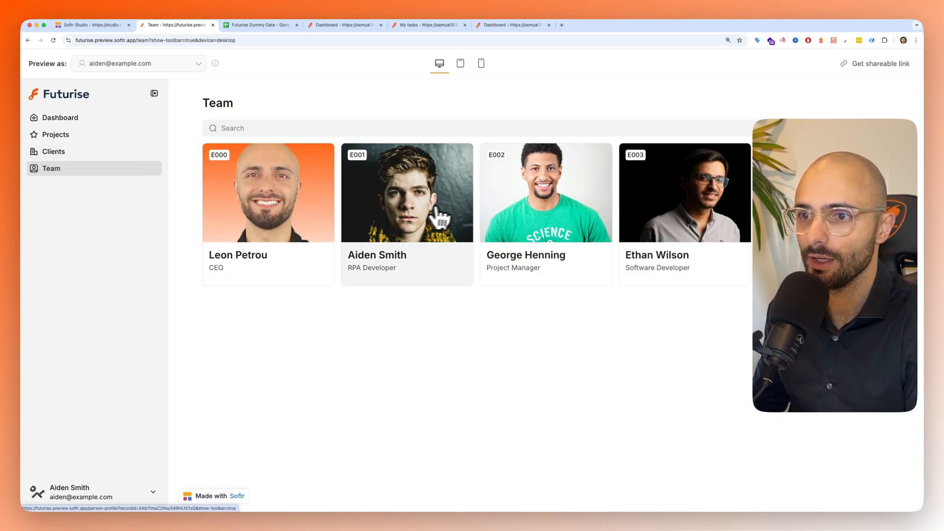
click(412, 209)
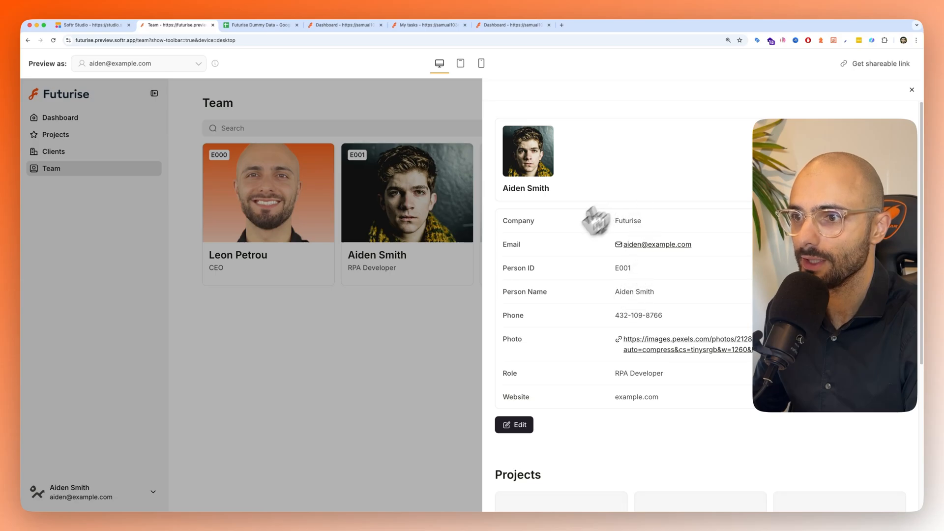
scroll(639, 301, down, 5)
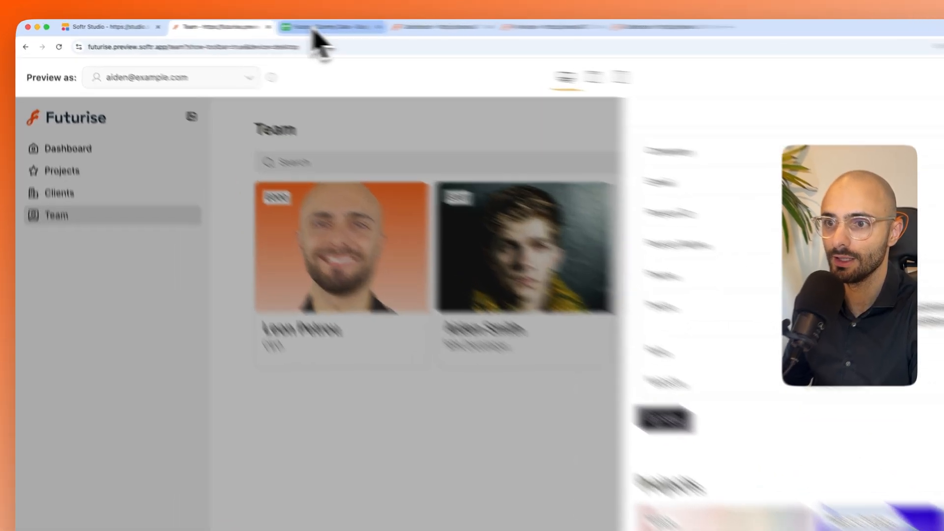
- Look up Person ID E001 on the User Details sheet and examine the matching rows on the Project Details sheet
click(251, 25)
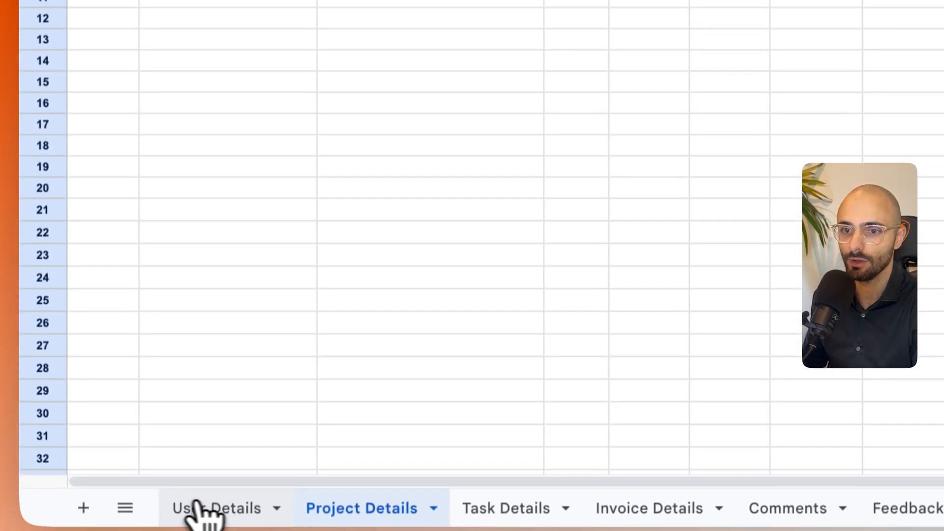
click(199, 508)
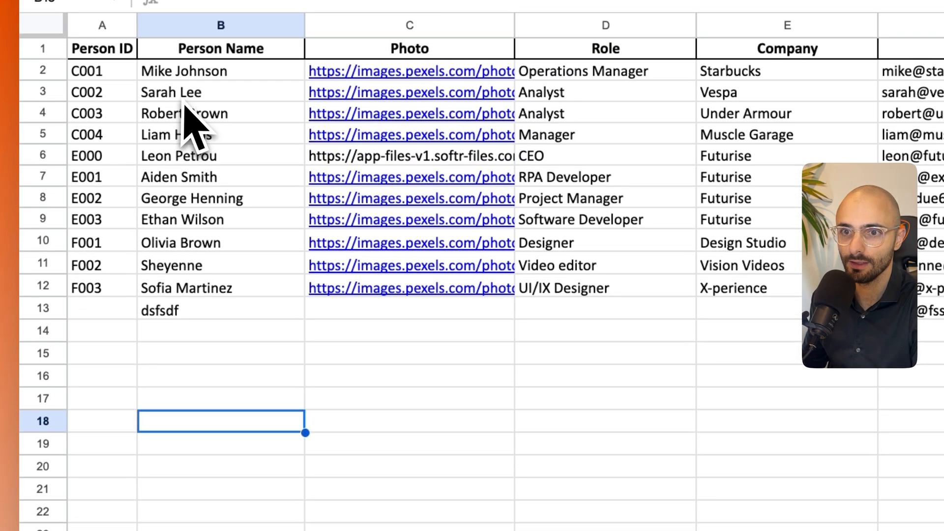
click(126, 182)
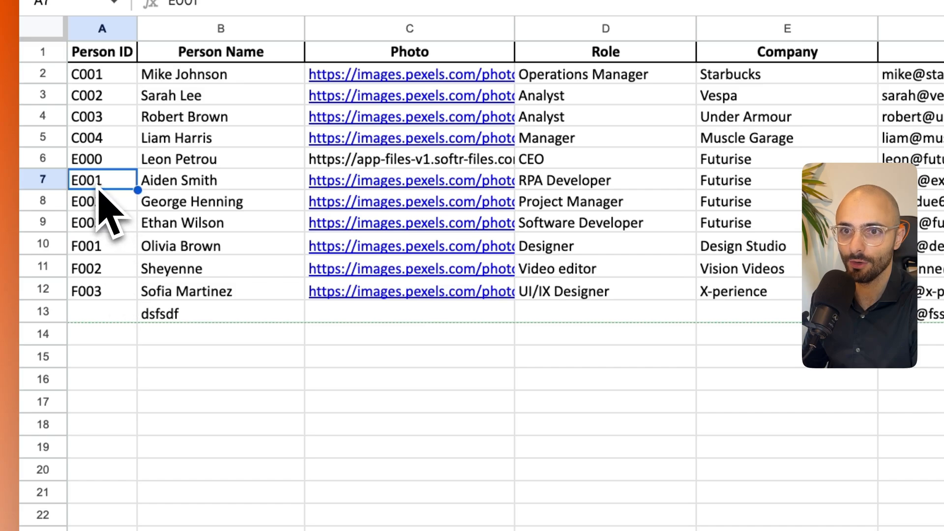
click(393, 504)
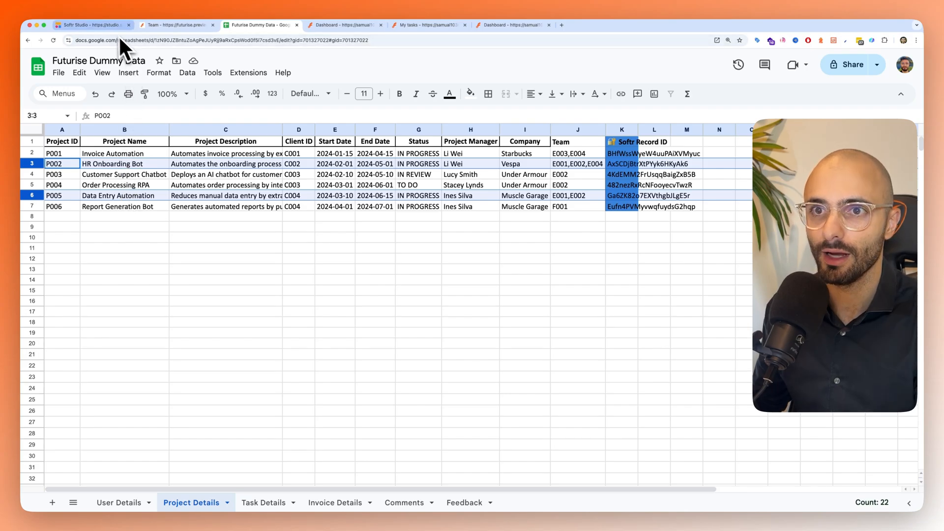
- Recheck the profile's project list in the Team page preview and switch back to Softr Studio
click(99, 27)
click(175, 24)
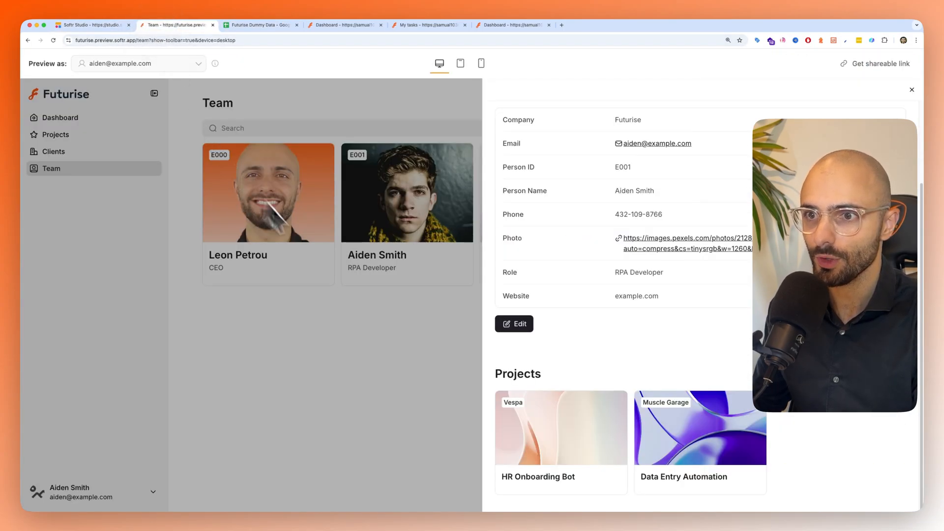
click(376, 301)
click(90, 25)
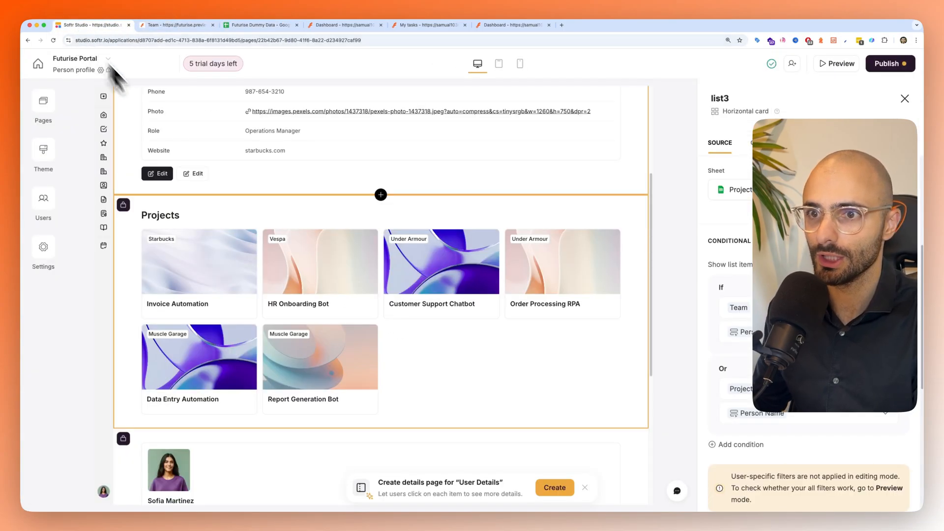
- Check which user groups can see the second item details block on the Person profile page
scroll(277, 255, down, 6)
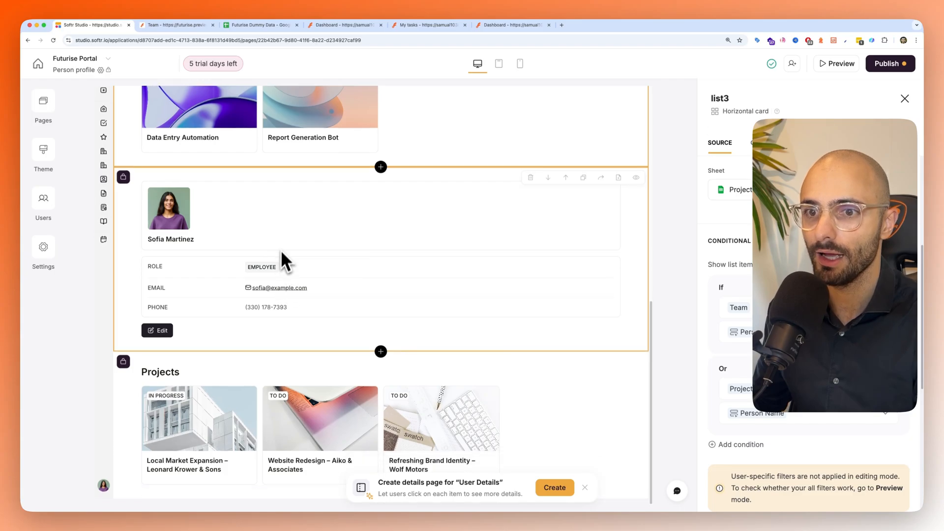
click(282, 241)
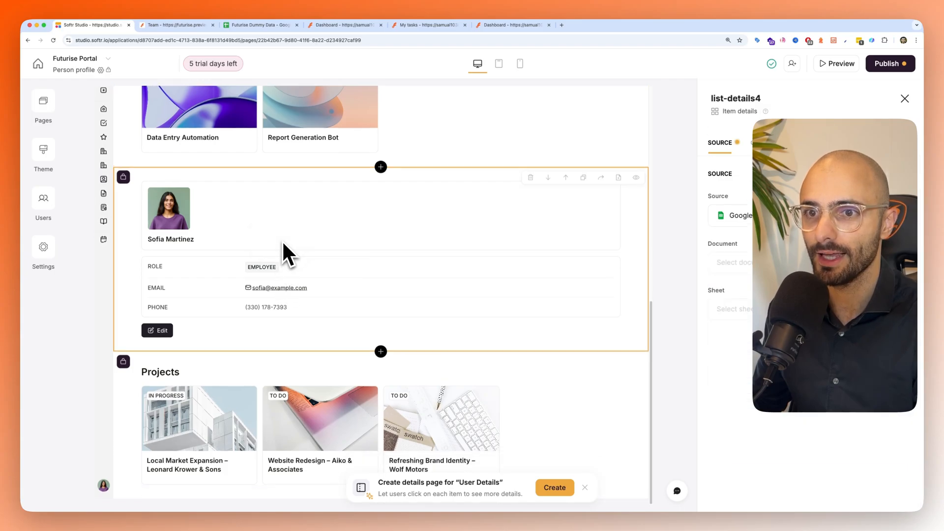
click(246, 381)
click(297, 322)
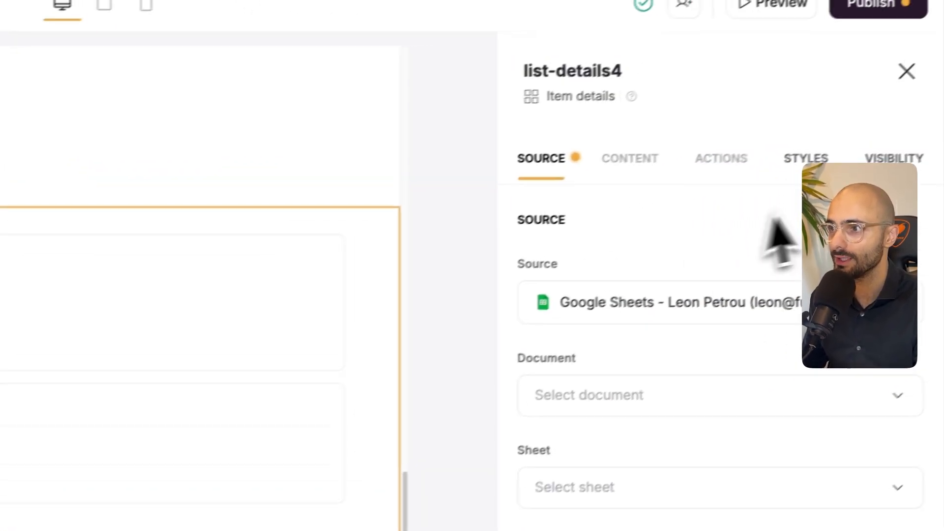
click(894, 158)
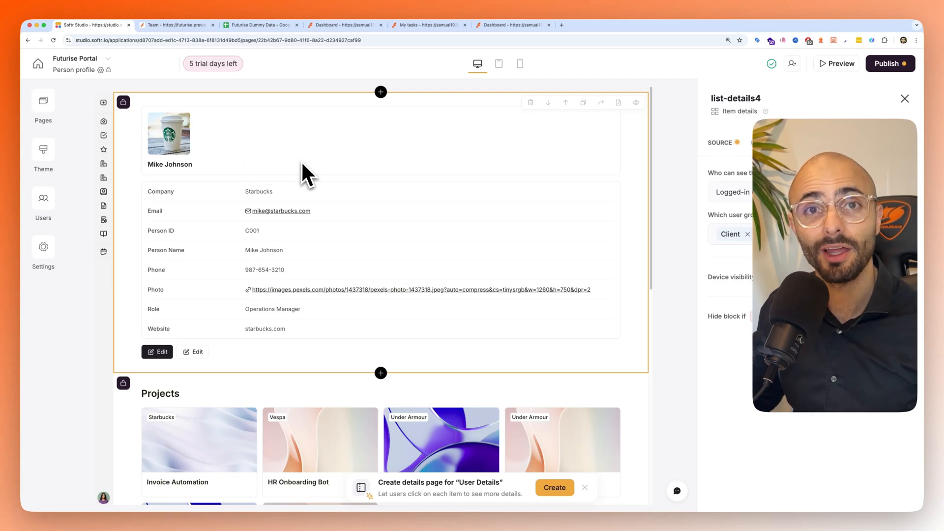
- Open the Projects page and check the user-group visibility of both All Projects blocks
click(48, 106)
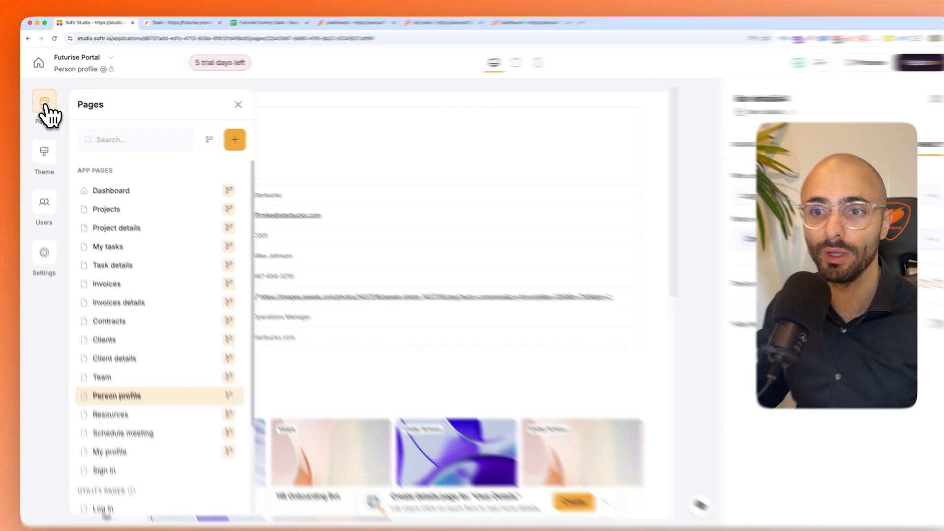
click(181, 306)
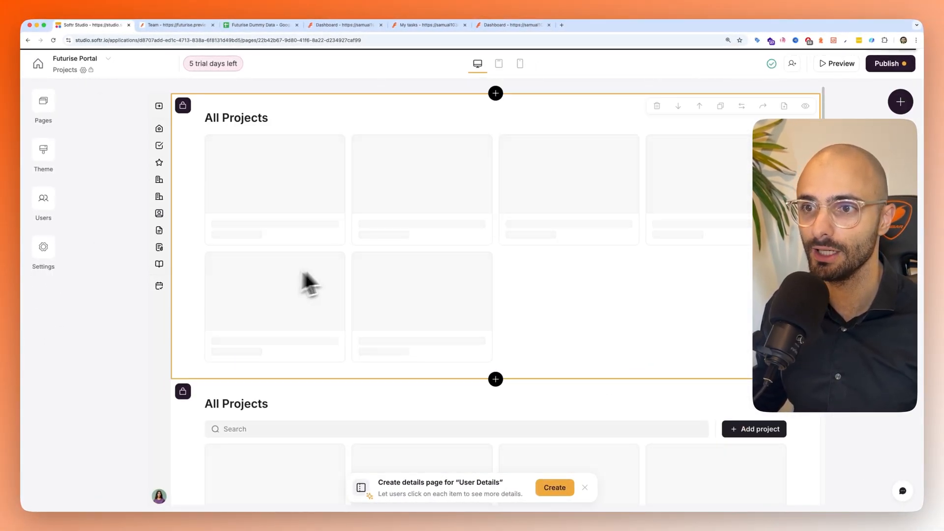
scroll(376, 253, down, 3)
click(327, 291)
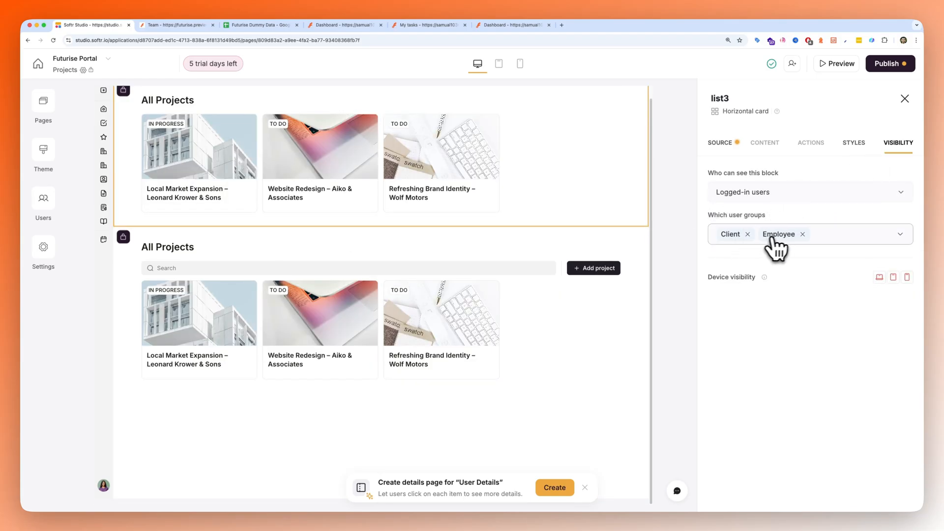
click(587, 292)
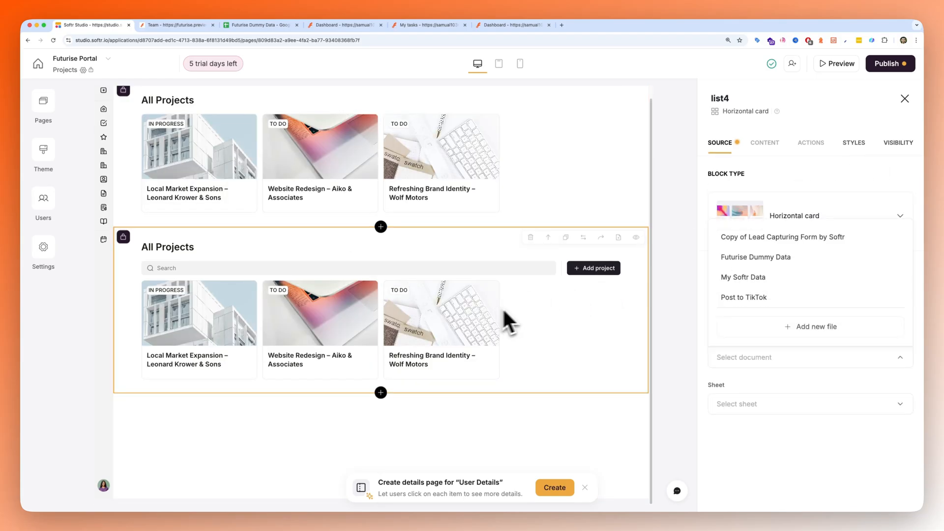
click(898, 143)
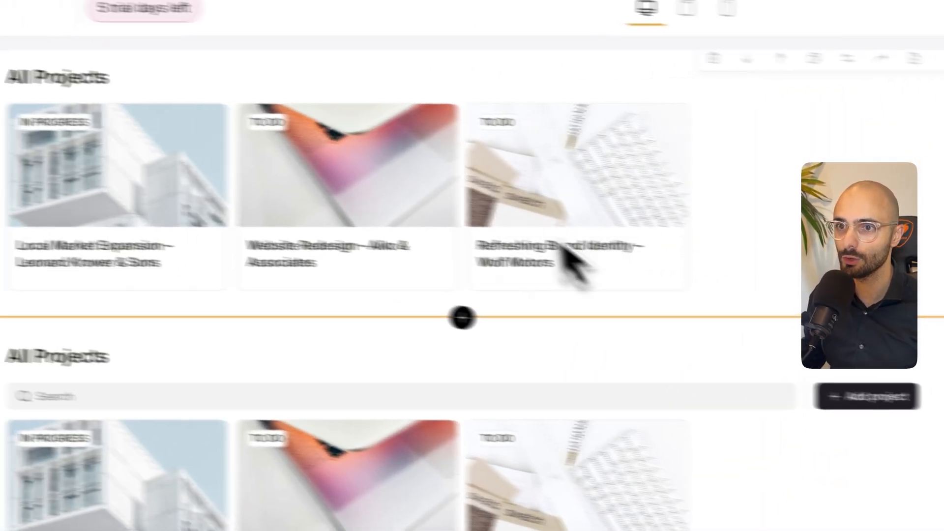
- Connect the first All Projects block to the Project Details sheet of the Futurise Dummy Data document
scroll(393, 197, up, 1)
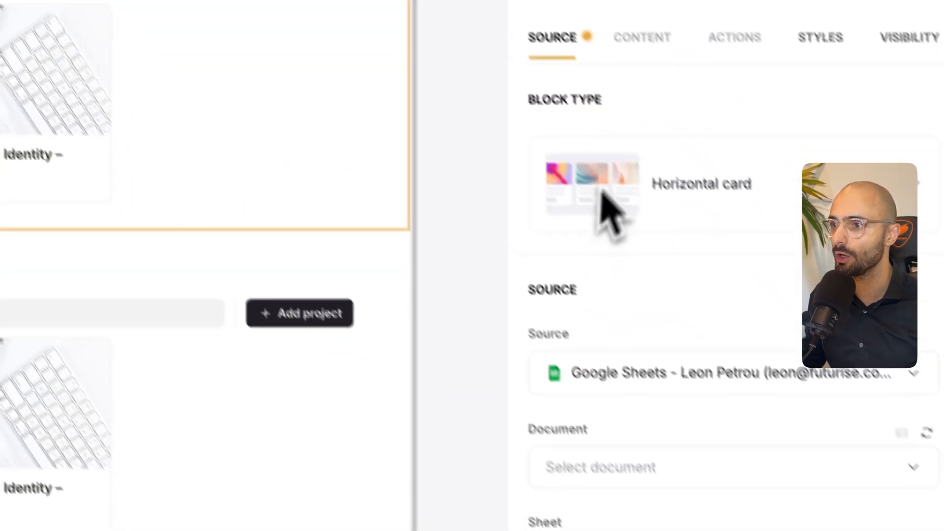
click(601, 470)
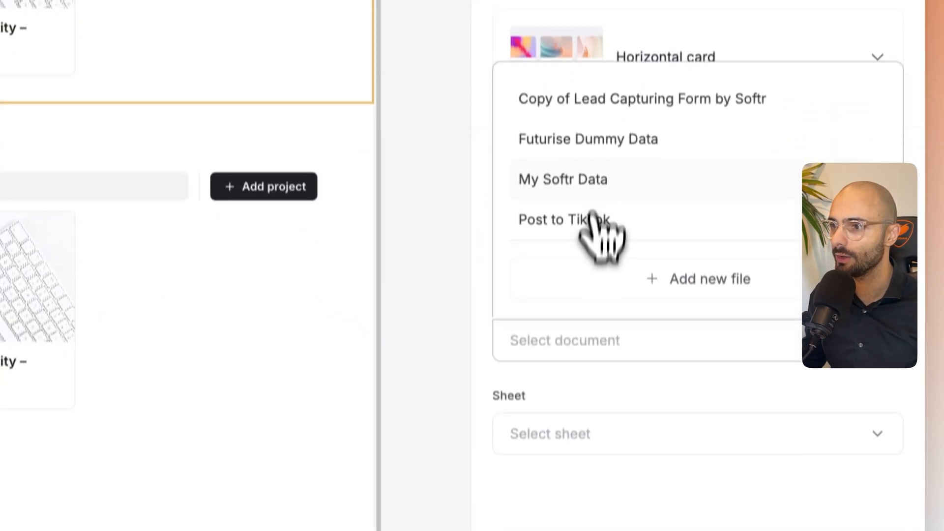
click(578, 117)
click(572, 413)
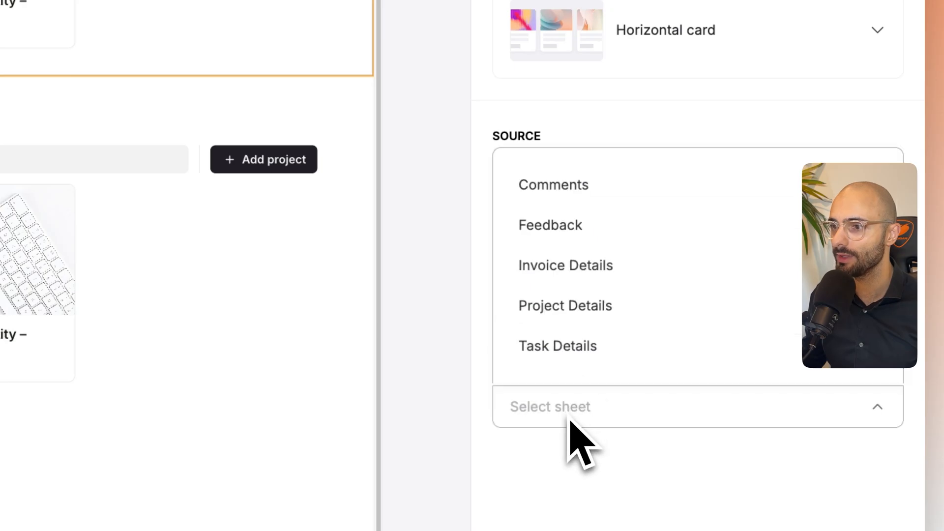
click(573, 288)
- Add a conditional filter to the first All Projects block where Company is the logged-in user's Company
scroll(573, 431, down, 10)
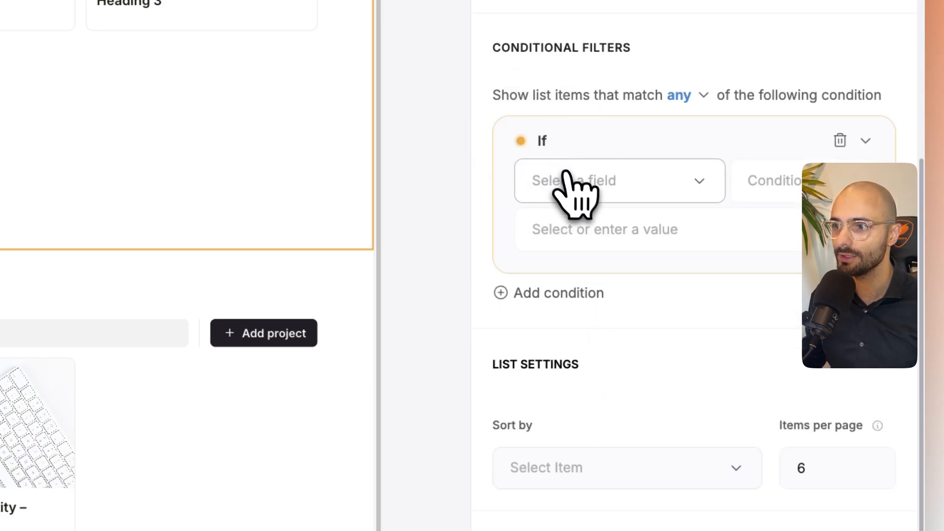
click(571, 181)
click(583, 334)
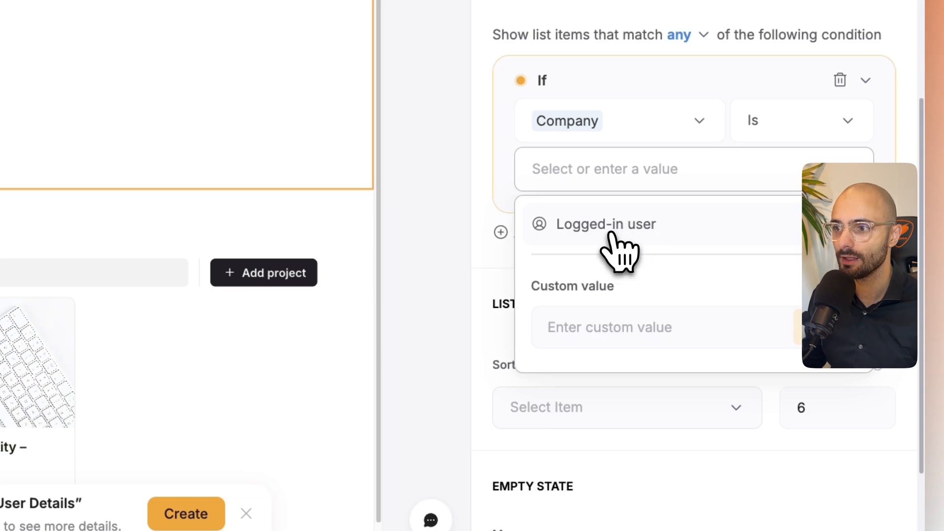
click(619, 249)
scroll(590, 381, down, 3)
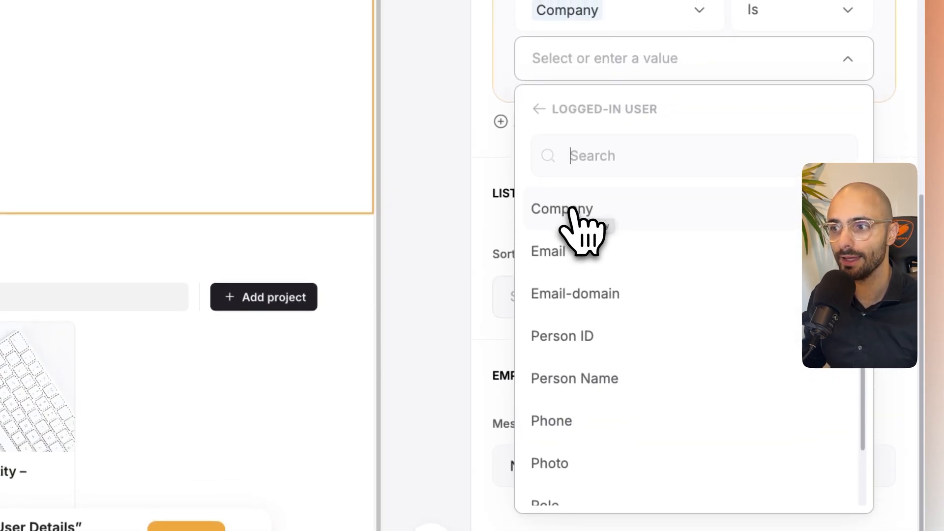
click(571, 217)
scroll(620, 221, up, 5)
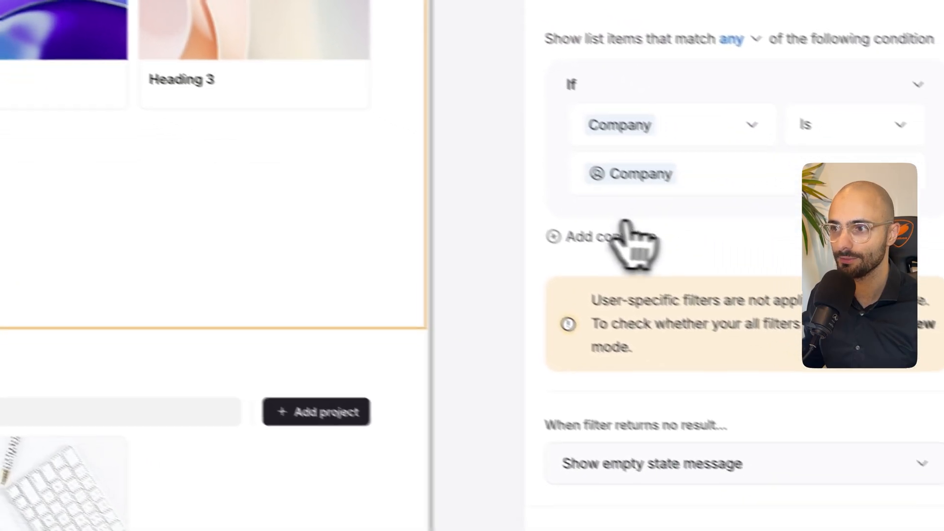
- Check the Project Manager column in the spreadsheet and add an Or condition where Project Manager is the logged-in user's Person Name
click(563, 216)
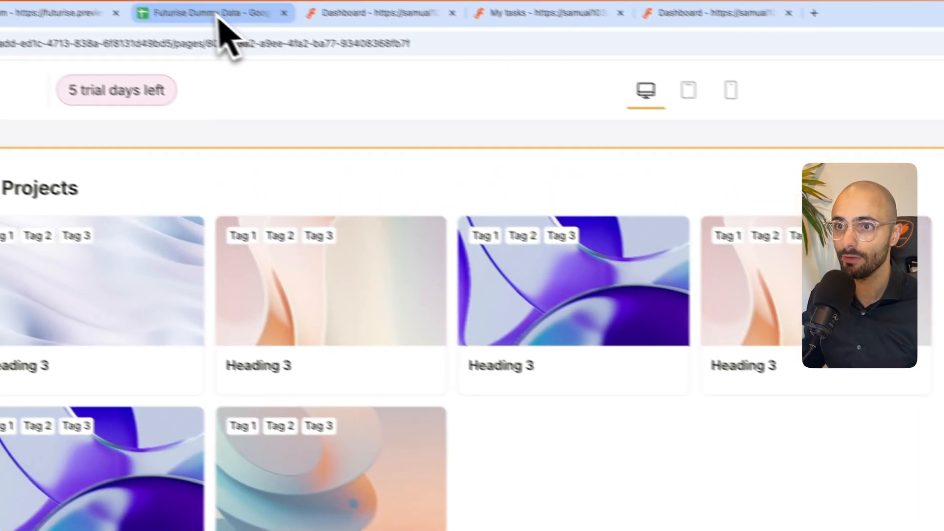
click(217, 16)
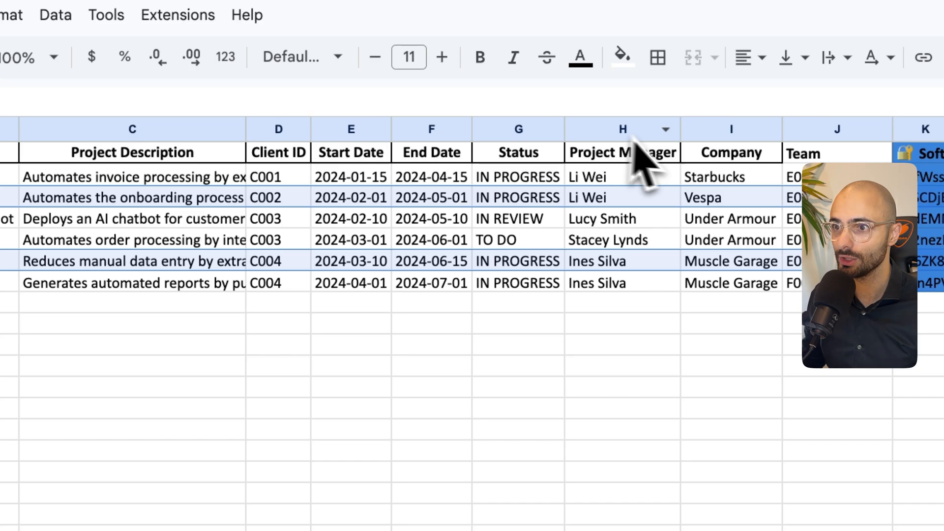
click(533, 214)
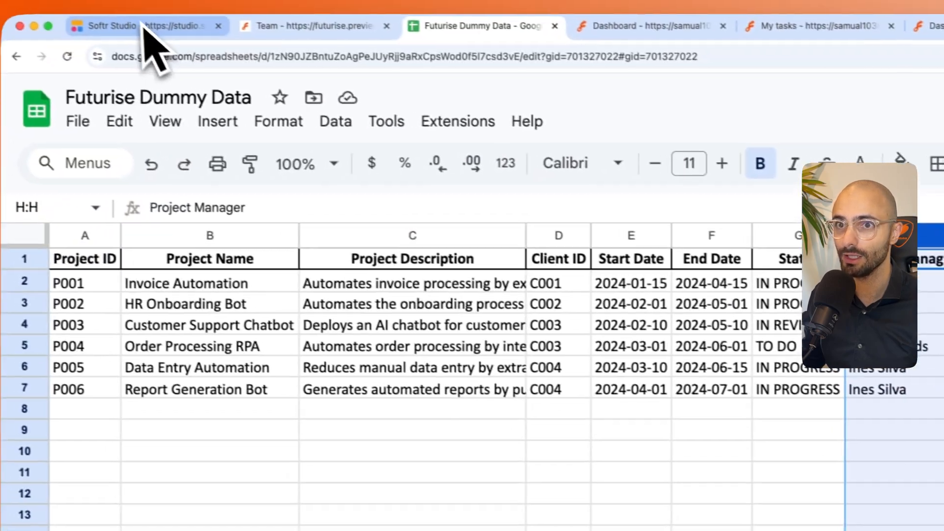
click(147, 29)
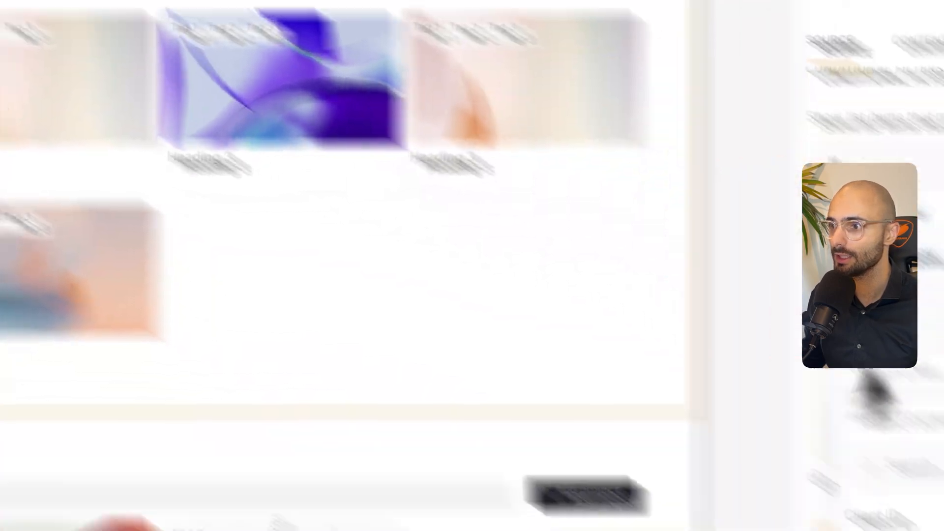
scroll(615, 314, down, 1)
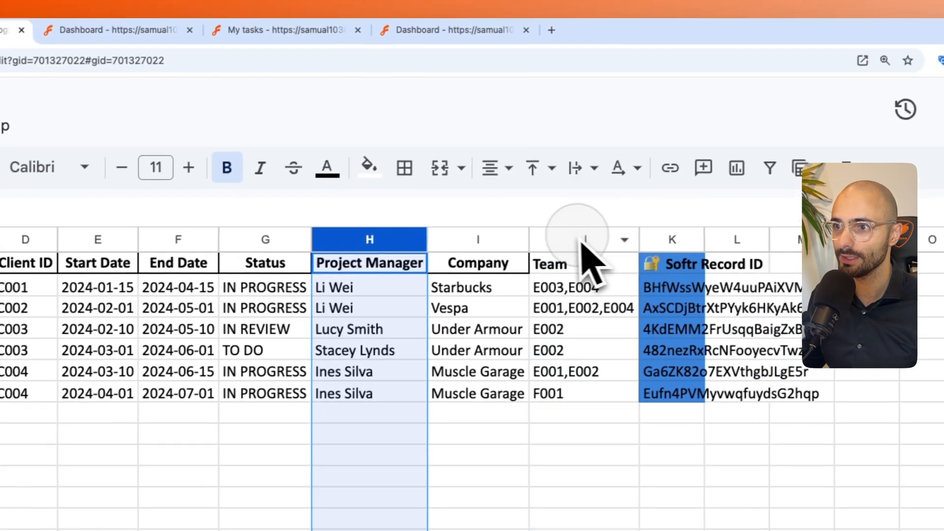
- Check the Team column in the spreadsheet and add an Or condition where Team contains the logged-in user's Person ID
click(583, 241)
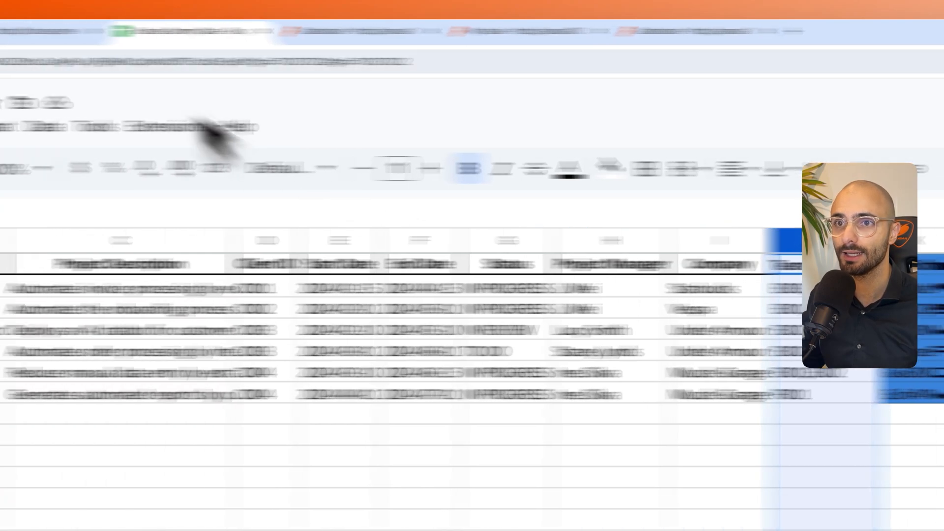
click(149, 34)
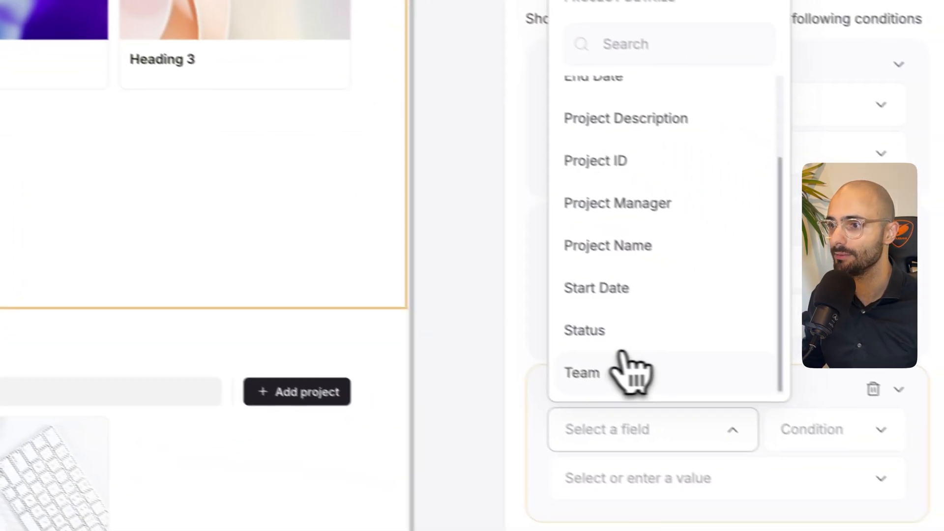
click(622, 364)
click(819, 429)
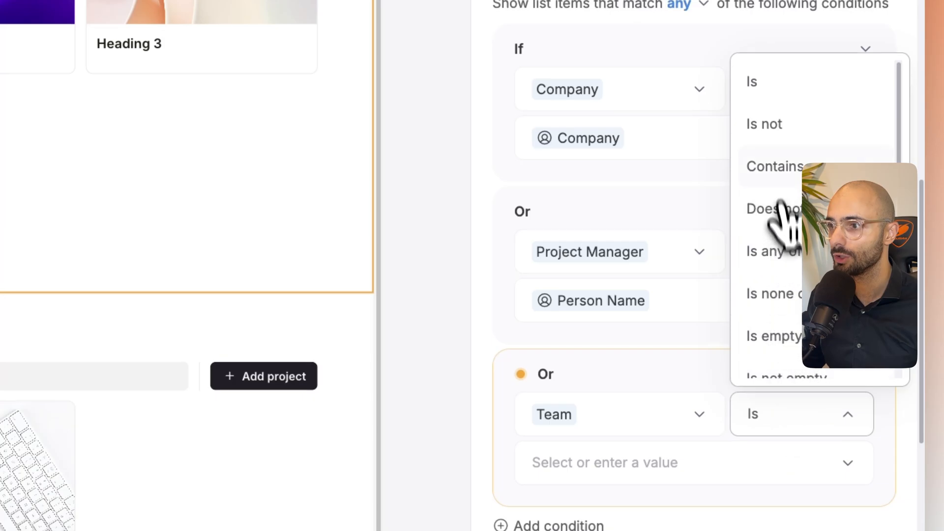
click(634, 463)
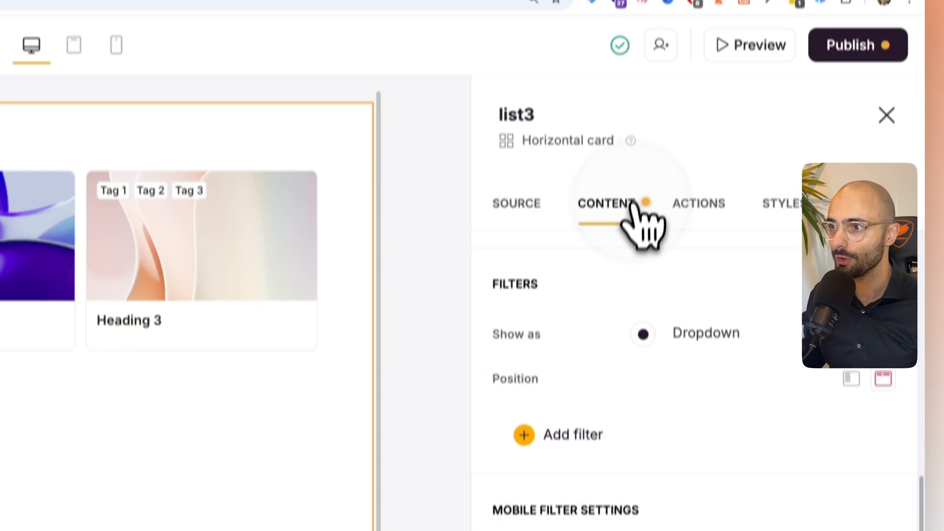
- Map the Heading 3 item field of the first All Projects block to Project Name
click(639, 223)
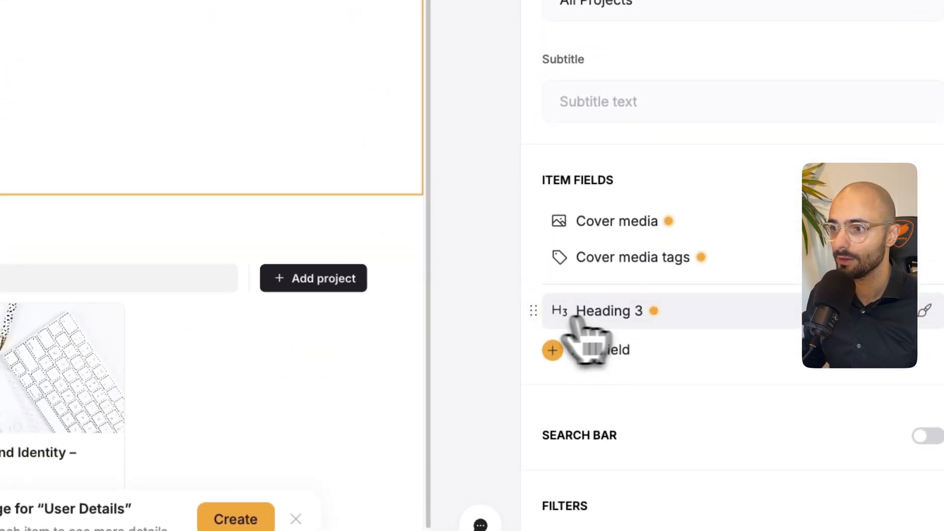
click(580, 315)
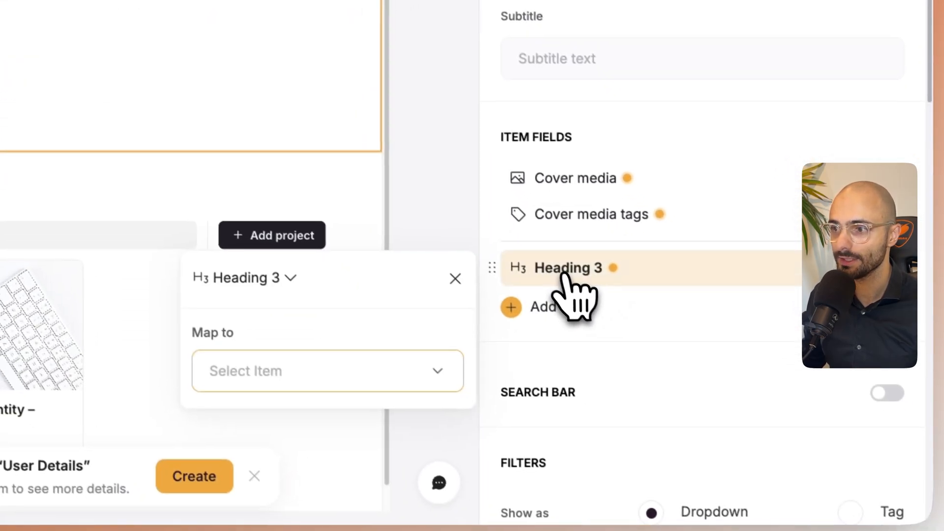
click(274, 369)
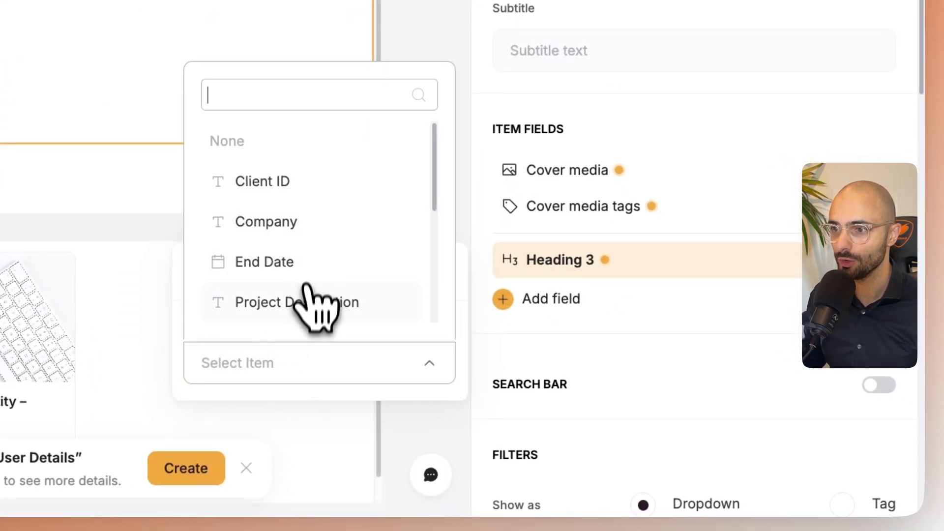
click(292, 199)
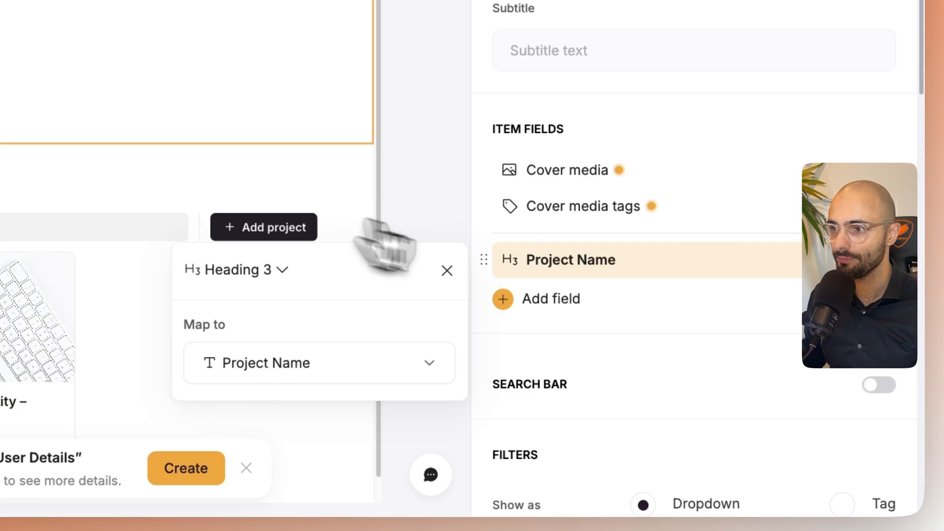
- Add the Project Manager and Status fields to the first All Projects block's cards
click(554, 307)
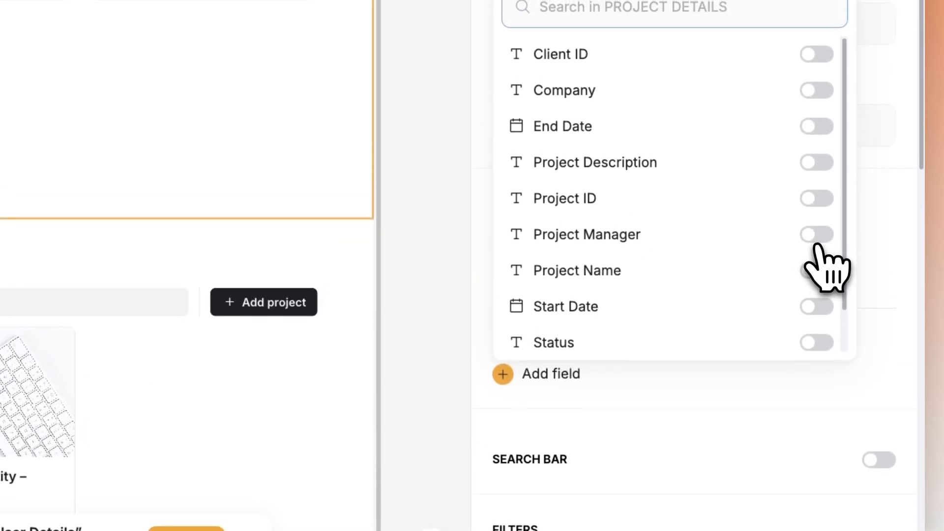
click(816, 235)
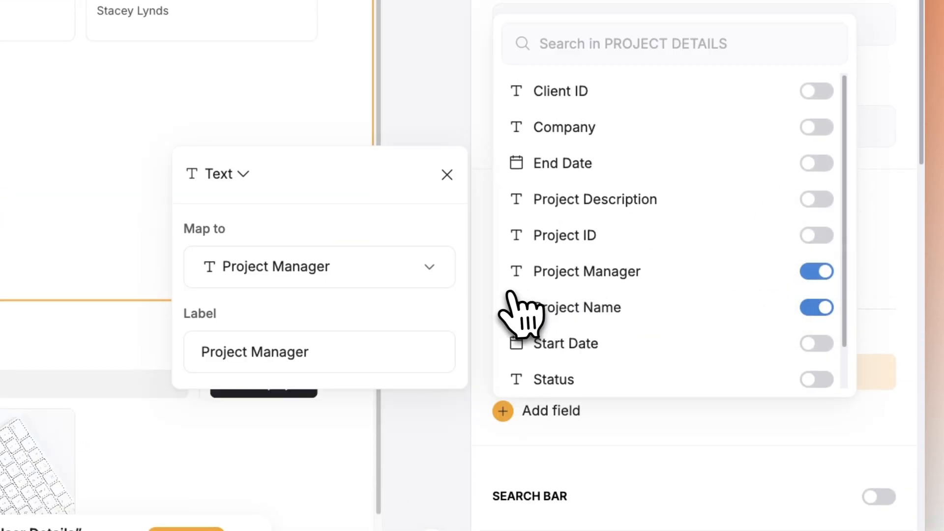
scroll(708, 185, down, 1)
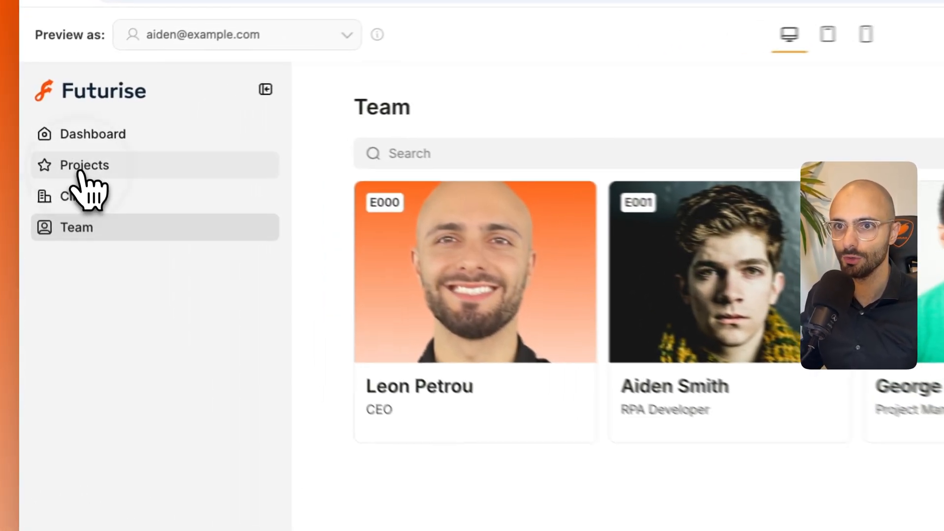
- Map the first All Projects block's cover media tags to Status and remove the separate Status text field
click(54, 138)
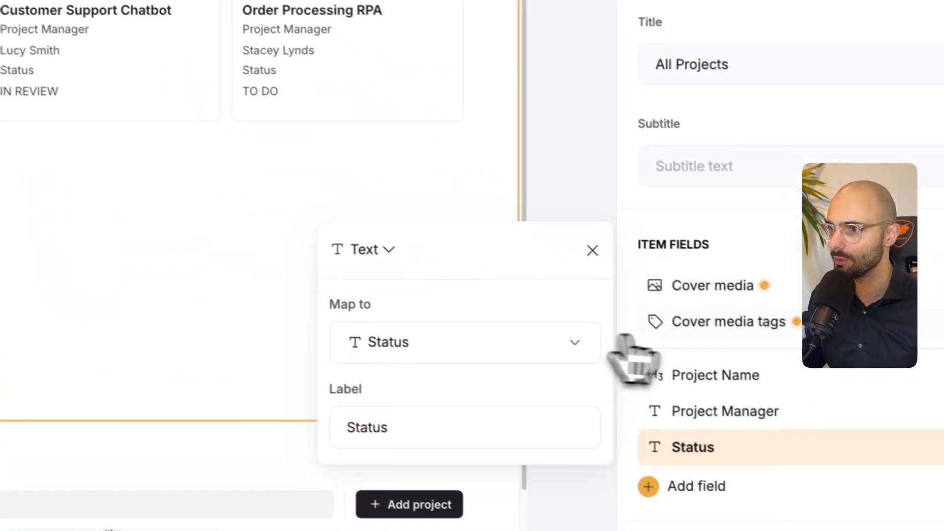
click(857, 409)
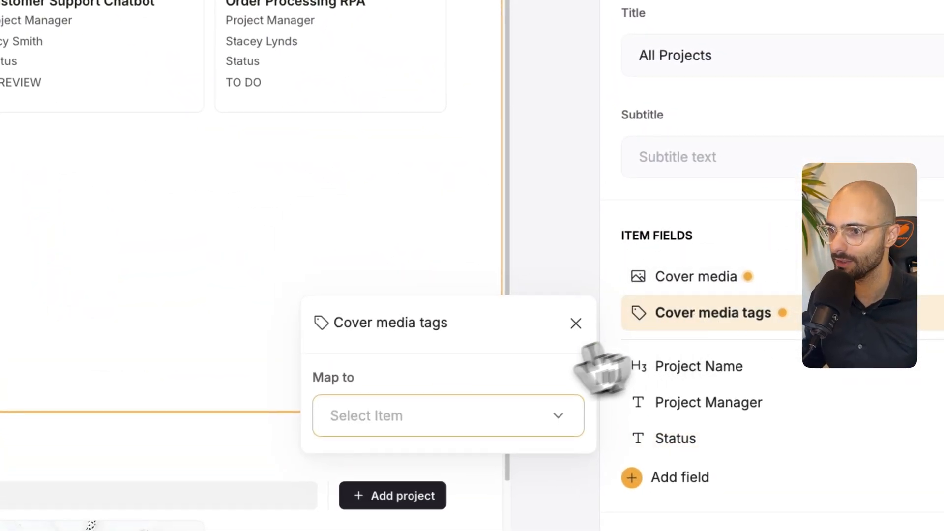
click(386, 423)
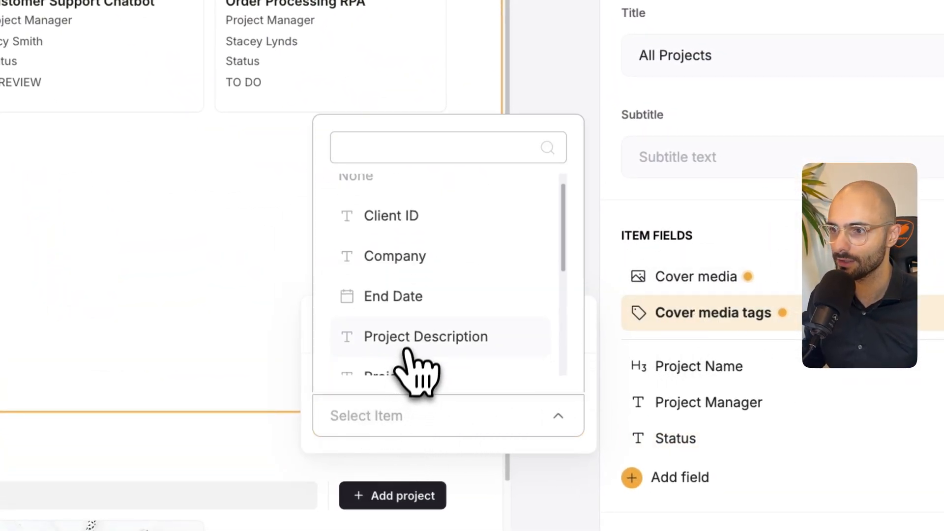
scroll(408, 342, down, 1)
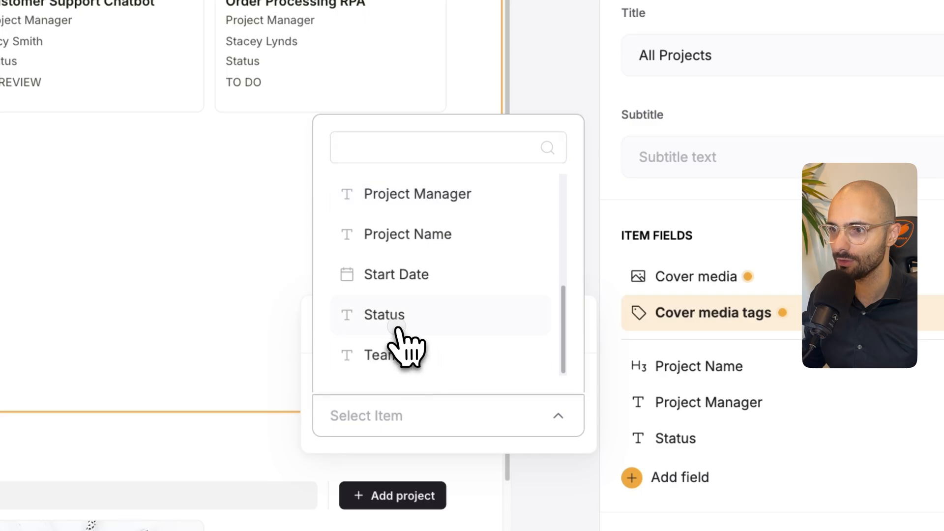
click(385, 315)
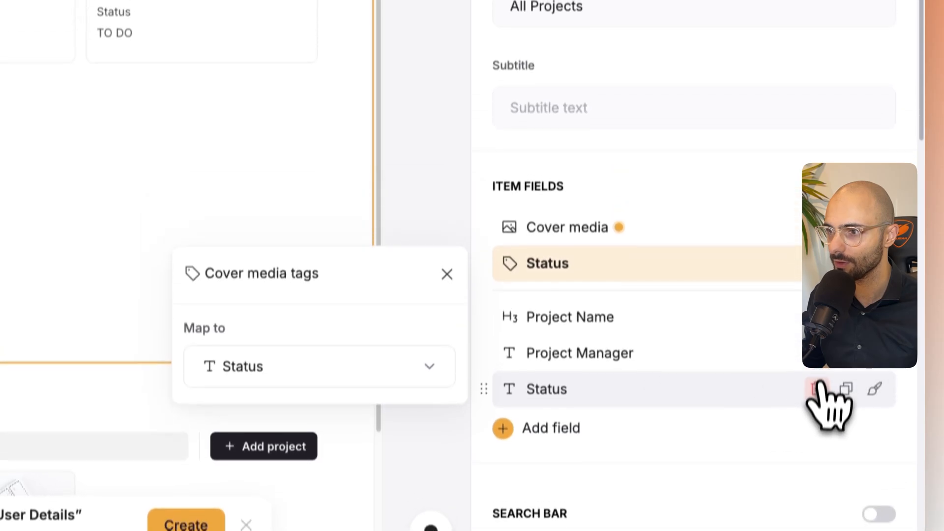
click(818, 331)
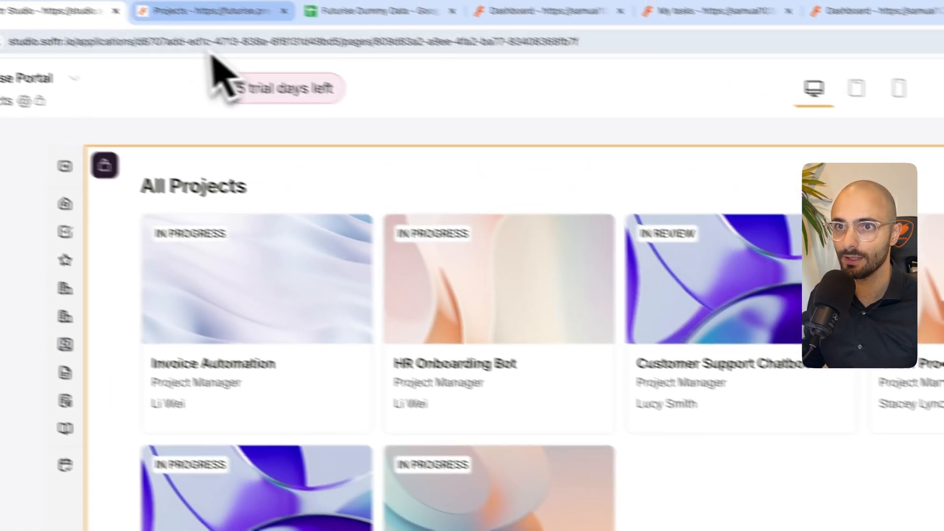
- Open the HR Onboarding Bot project's details from the Projects page in the preview and return to Softr Studio
click(199, 11)
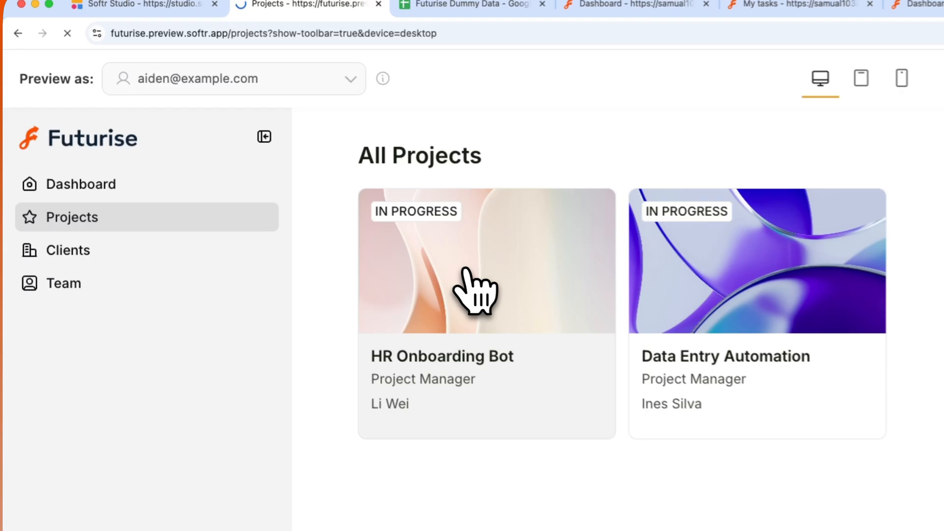
click(265, 173)
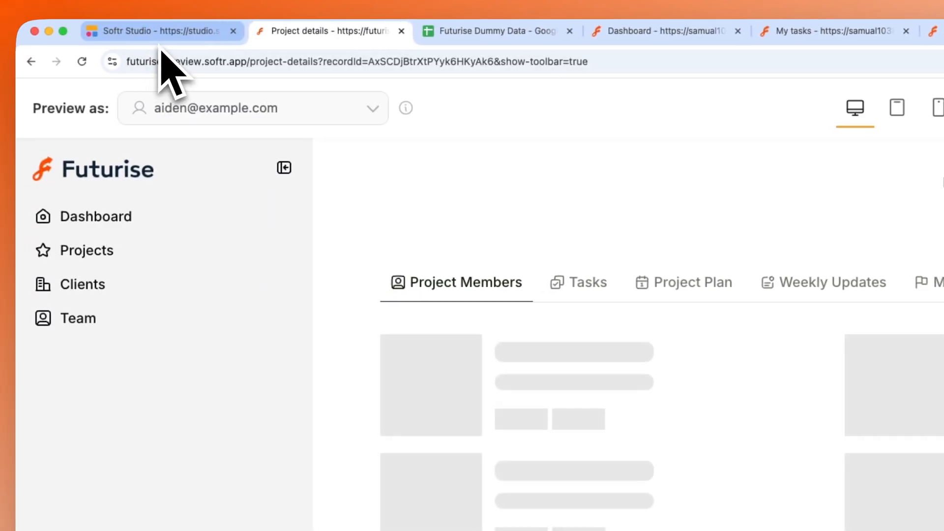
click(128, 38)
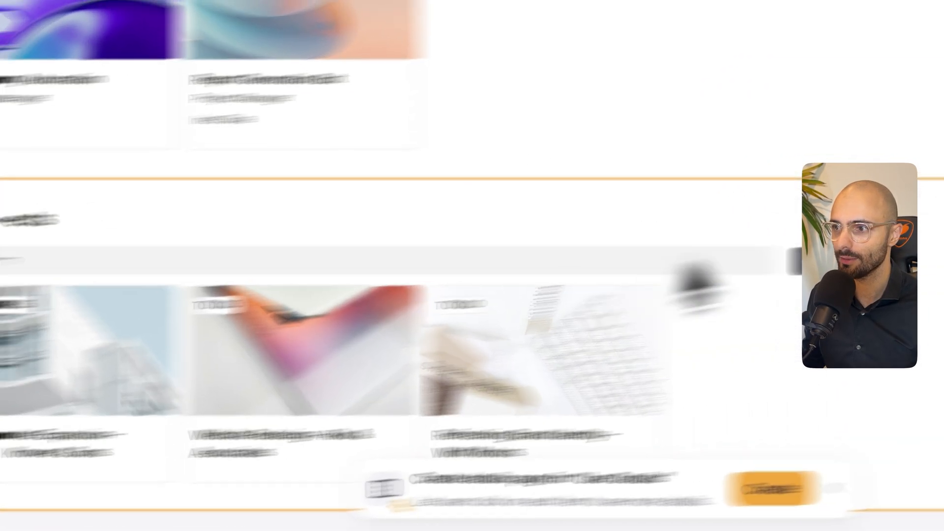
- Connect the second All Projects block to the Project Details sheet of the Futurise Dummy Data document
click(686, 293)
click(689, 105)
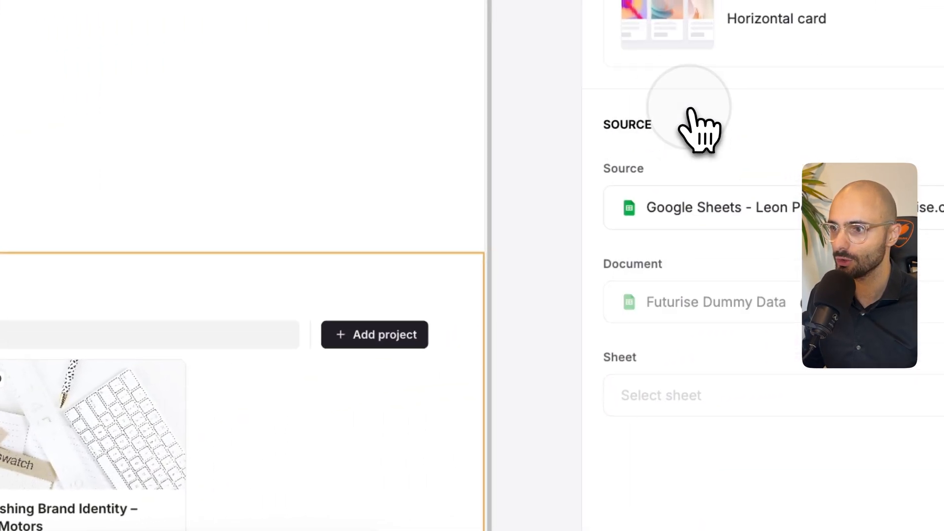
click(683, 397)
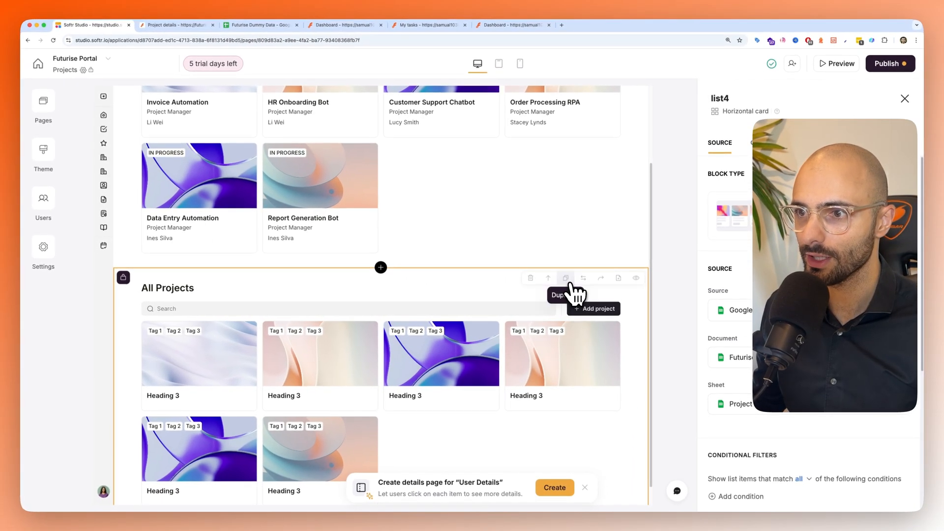
- Delete the second All Projects block and put a duplicate of the first All Projects block in its place
click(530, 279)
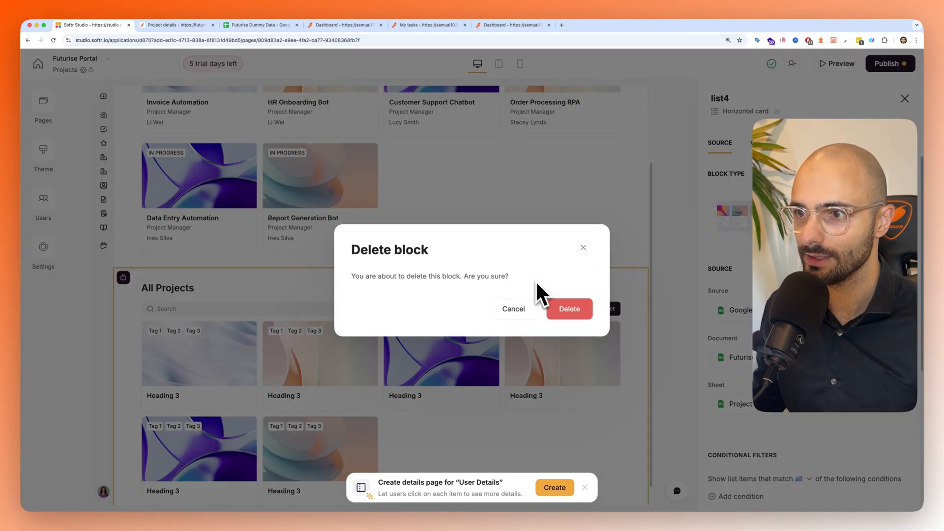
click(568, 307)
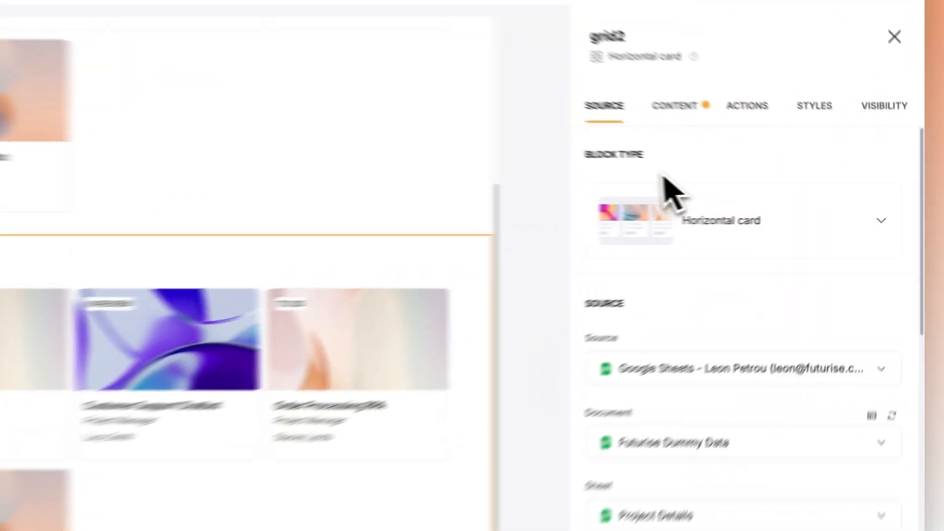
- Remove the conditional filters from the duplicated All Projects block and restrict its visibility to logged-in users in the Admin group
scroll(772, 334, down, 5)
click(838, 330)
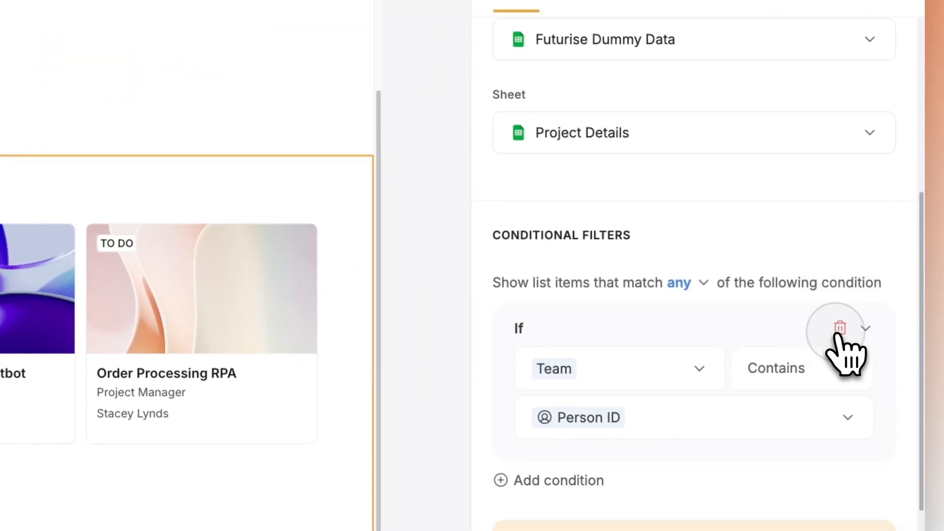
click(874, 68)
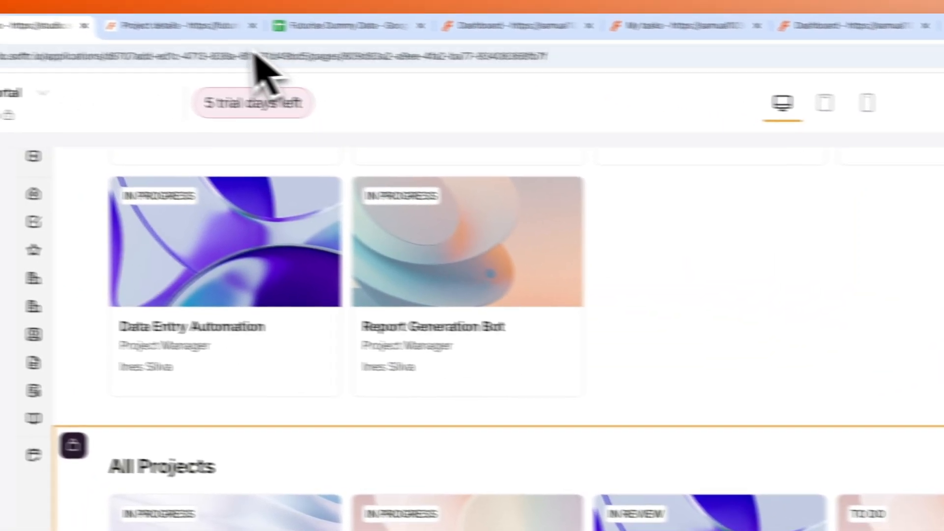
- Refresh the preview and view the Projects page as the Admin user
click(211, 26)
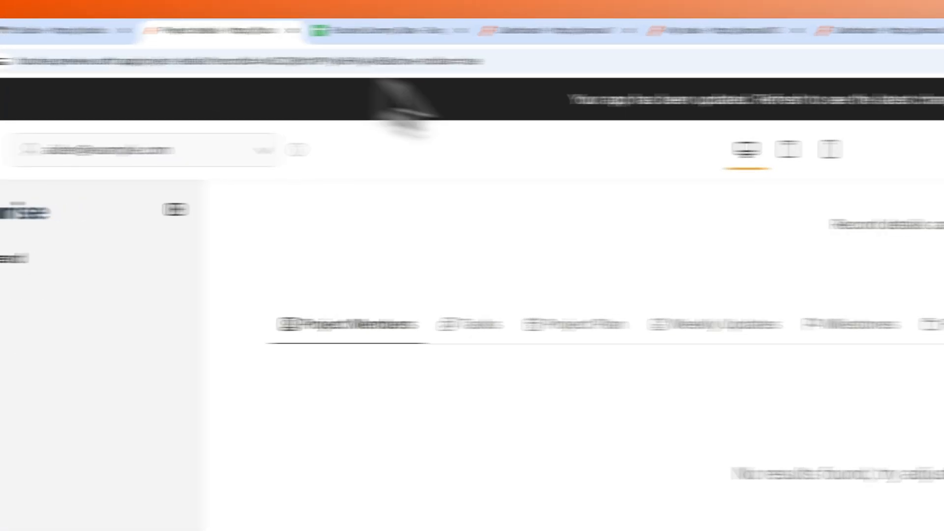
click(701, 99)
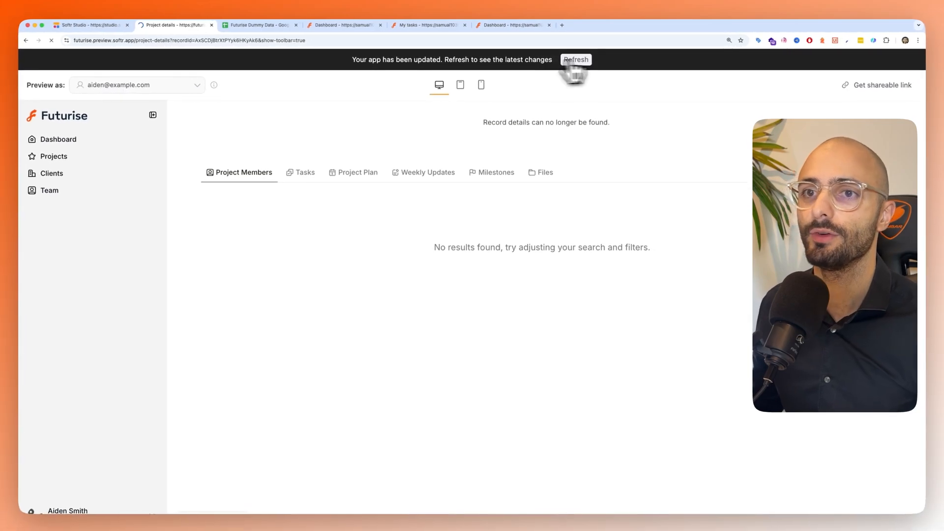
click(148, 84)
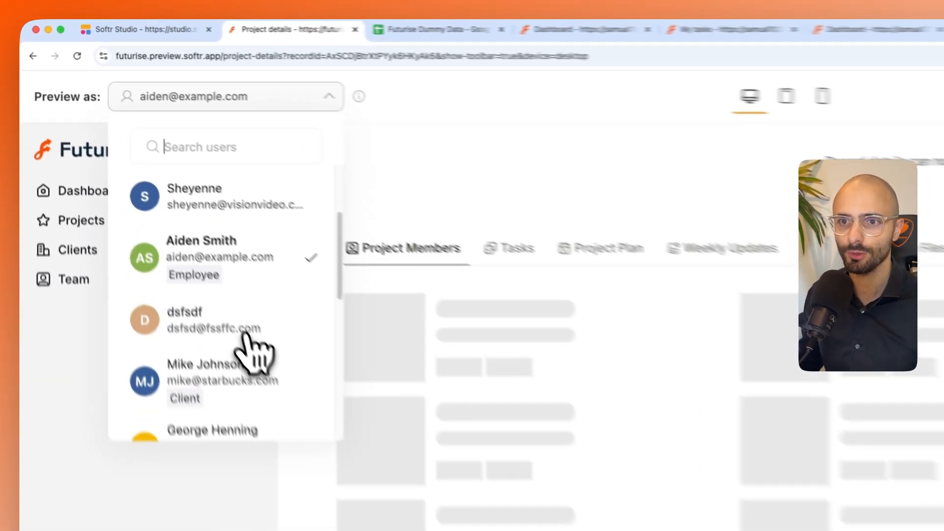
scroll(157, 212, down, 3)
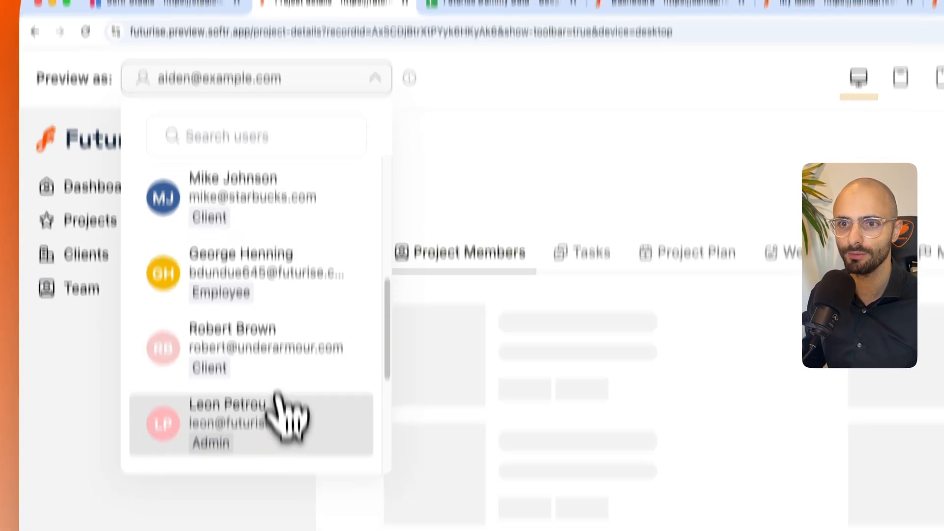
click(288, 416)
click(90, 220)
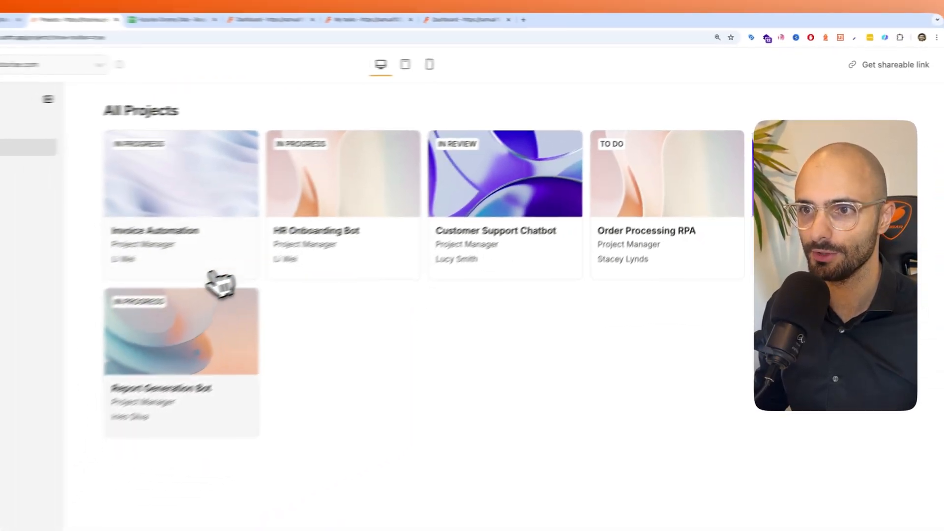
- Examine the User Details sheet in the spreadsheet and open the Invoice Automation project's details in the preview
click(228, 24)
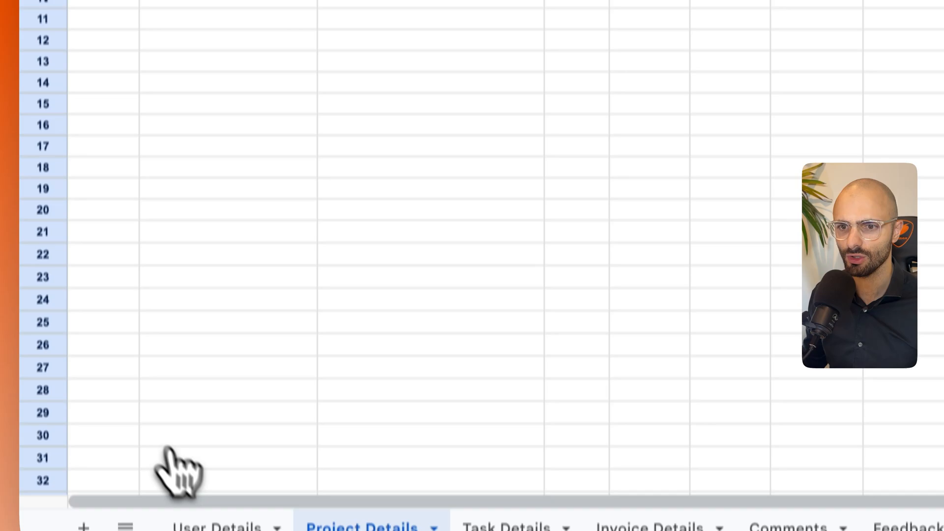
click(212, 500)
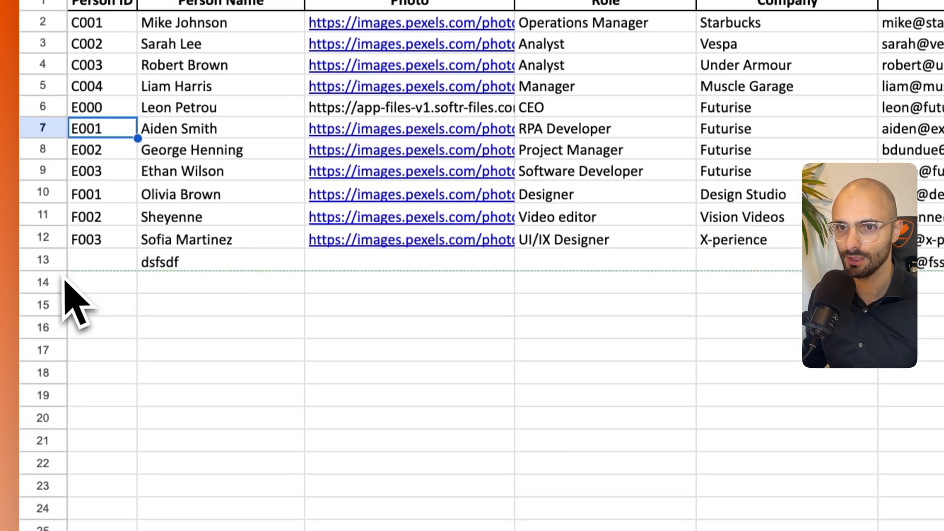
click(43, 200)
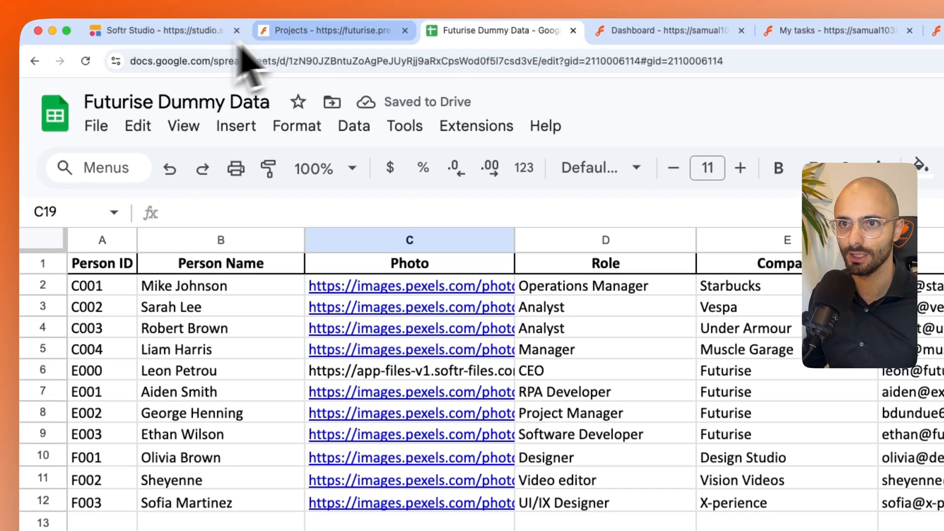
click(260, 29)
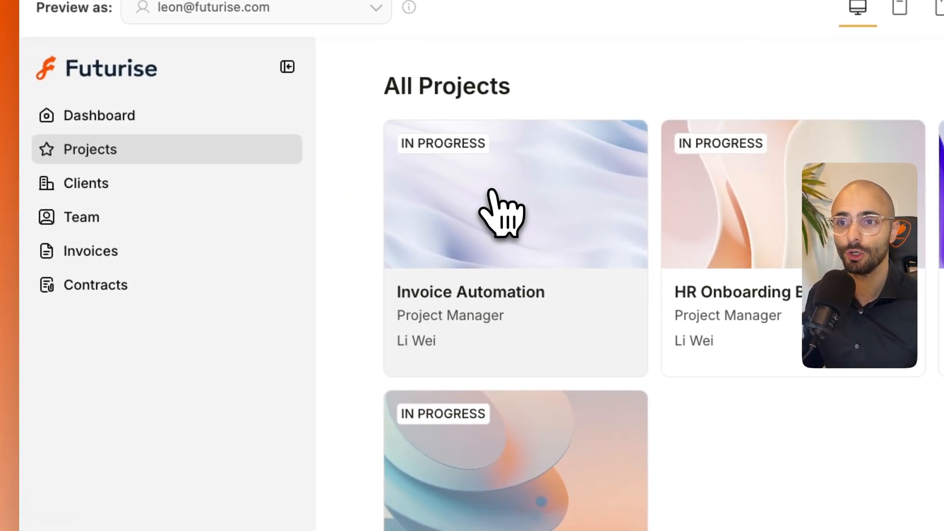
click(491, 192)
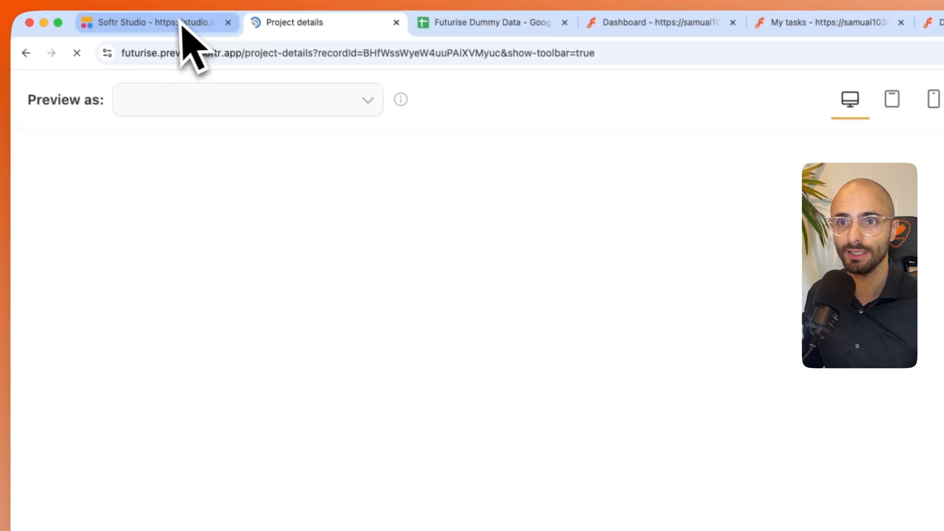
- Open the Project details page in Softr Studio and hide the tabs block below the project details
click(176, 31)
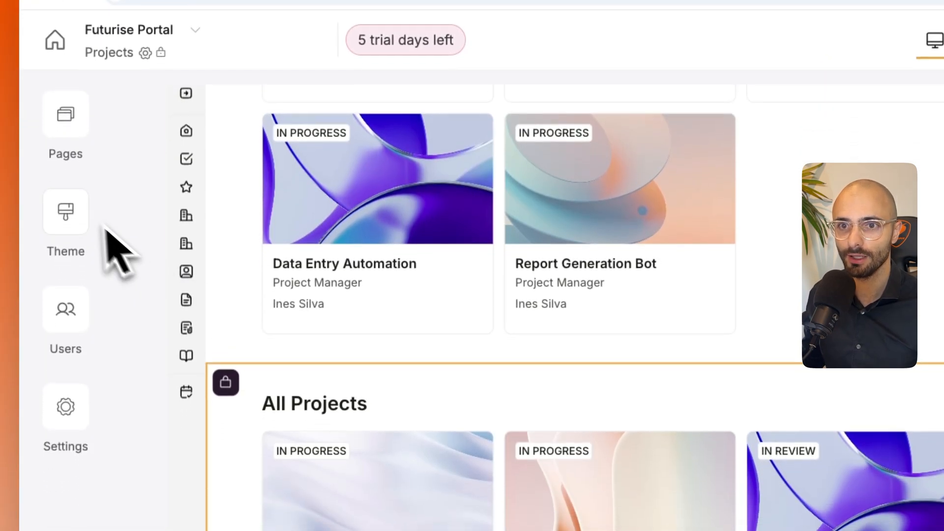
click(66, 114)
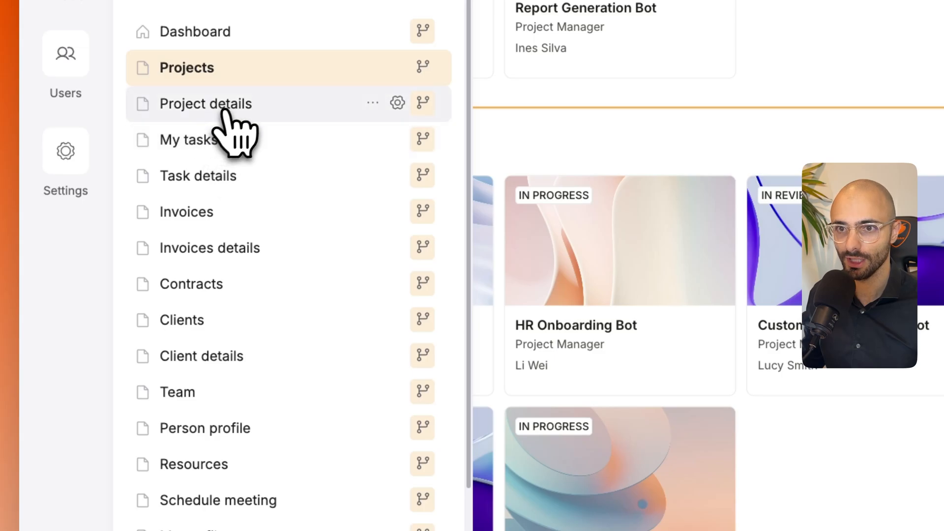
click(229, 109)
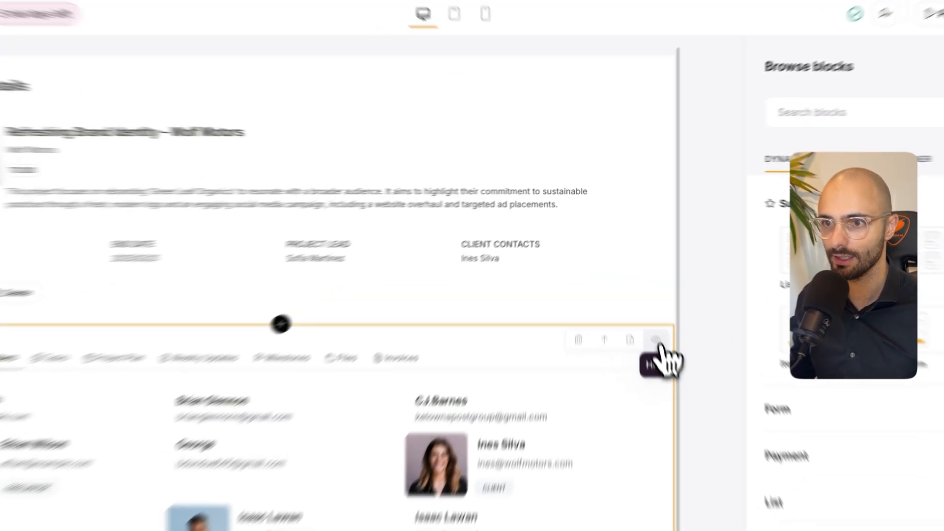
click(636, 288)
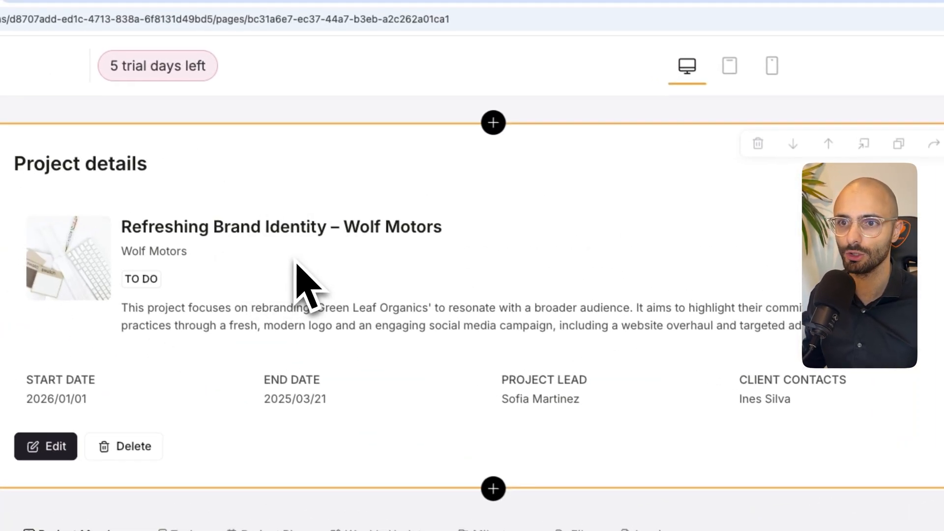
- Connect the Project details block to the Project Details sheet and remove the Tag and Client ID fields from its top section
click(651, 315)
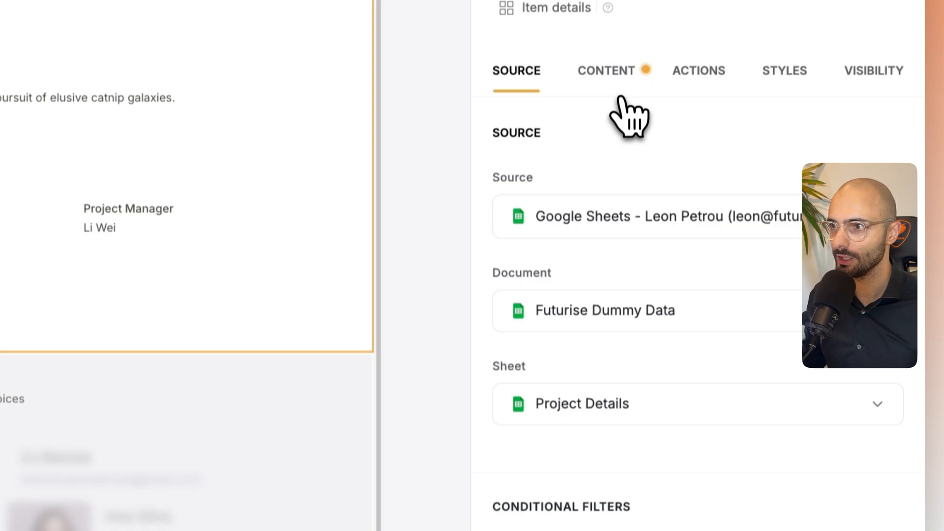
click(621, 98)
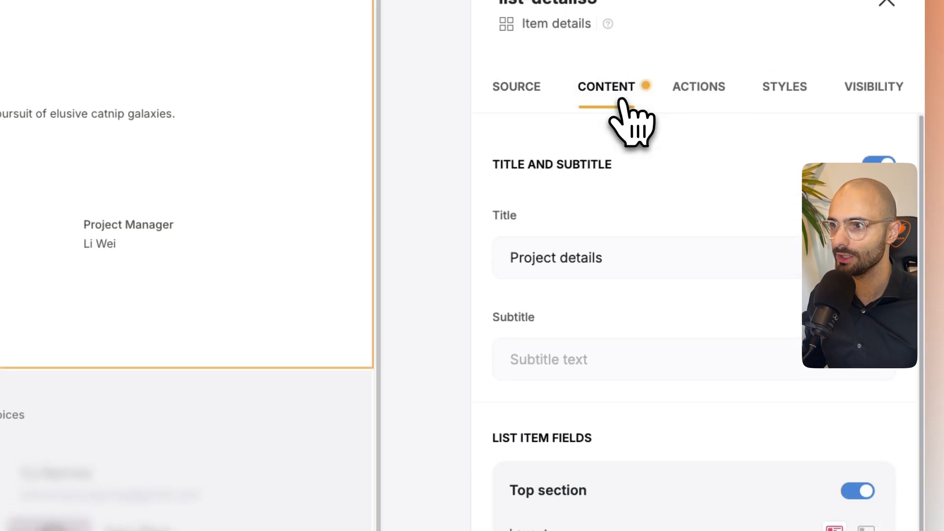
scroll(727, 354, down, 3)
scroll(728, 454, down, 4)
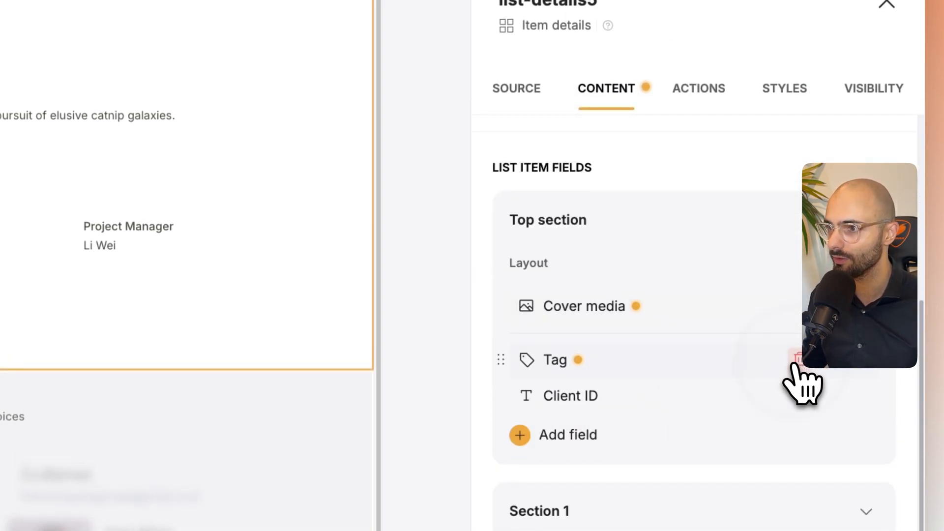
click(793, 364)
click(796, 370)
- Add the Client ID, Company, Project Manager, Project Name, Start Date and Status fields to the Project details block's top section
click(567, 367)
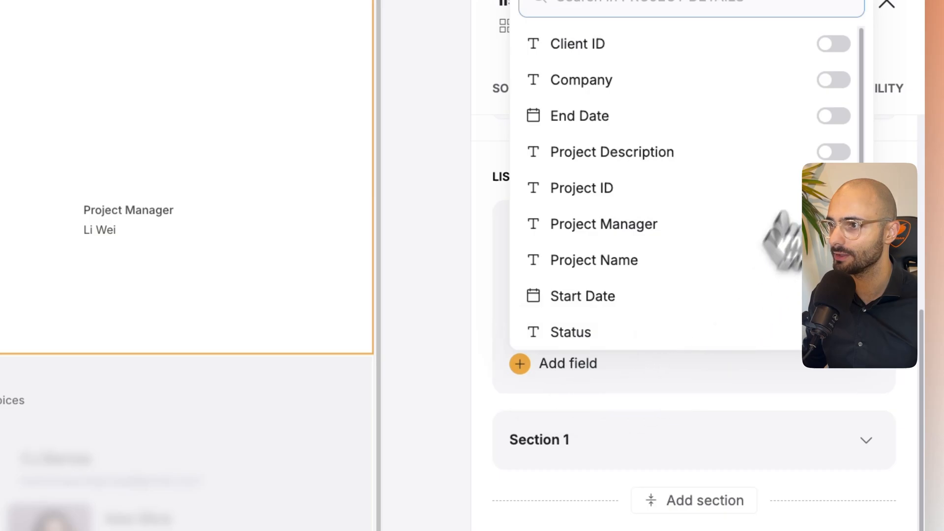
click(834, 44)
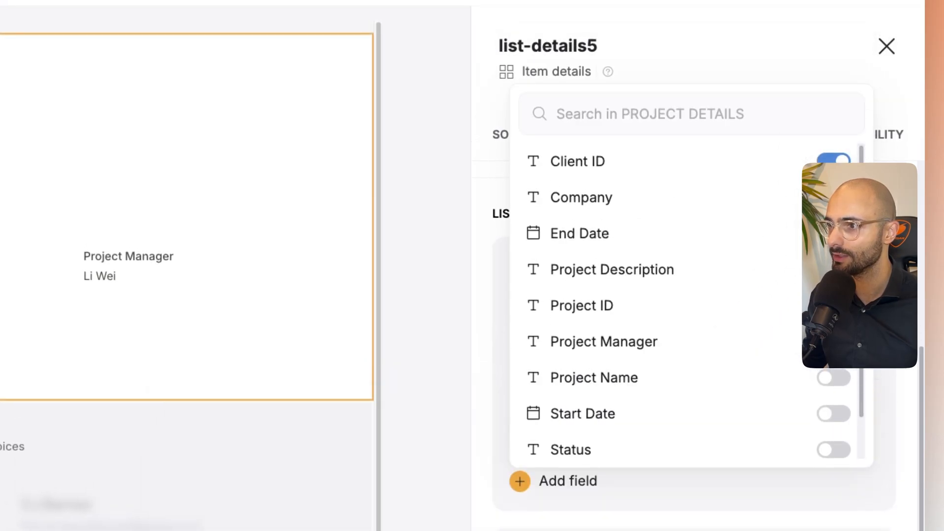
click(838, 413)
click(838, 412)
click(836, 521)
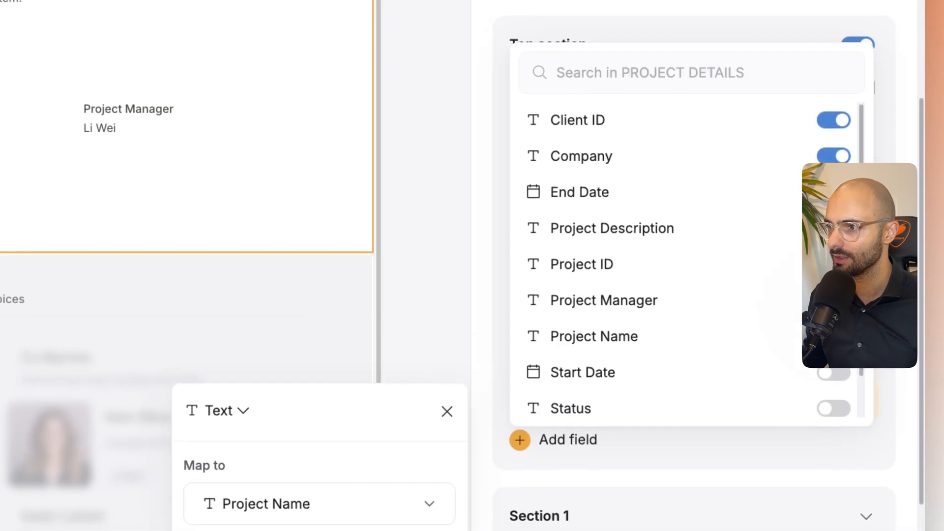
click(835, 372)
click(835, 441)
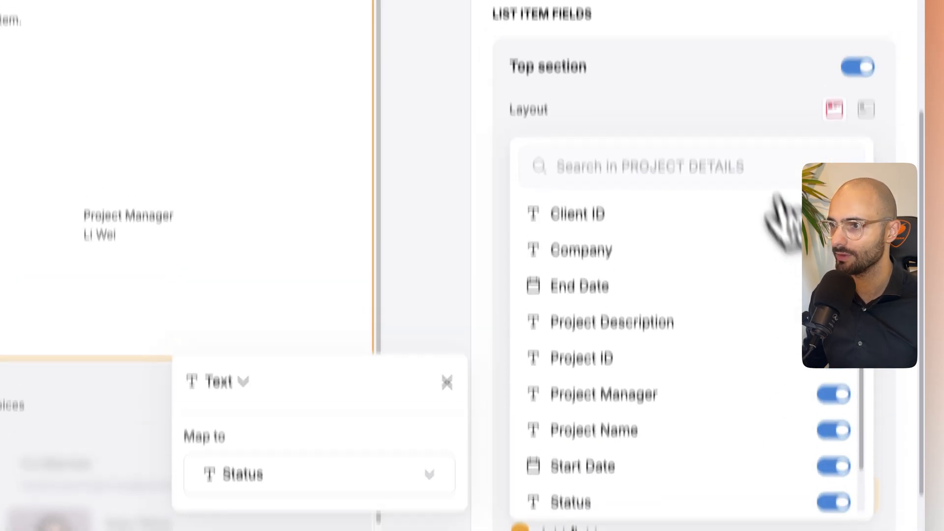
- Toggle the Project details block's top section on to review its field layout, and switch it off again
click(726, 69)
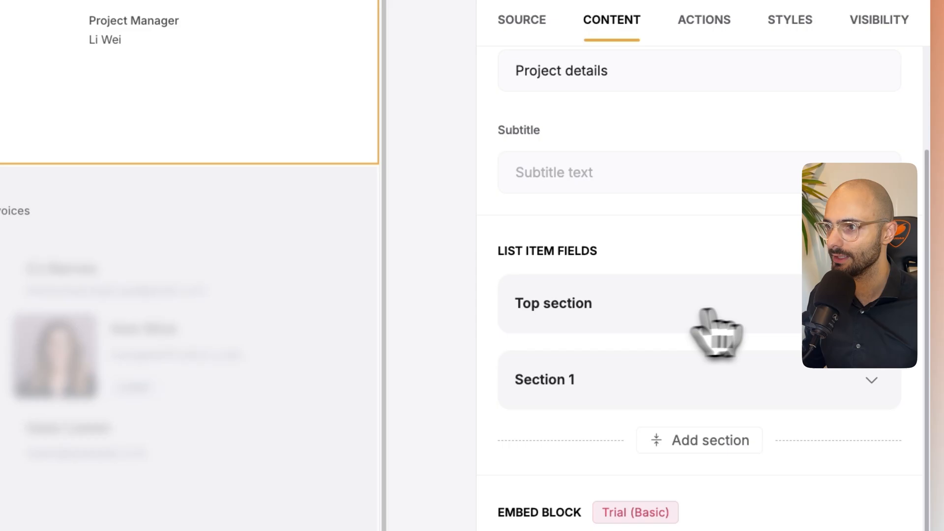
click(766, 352)
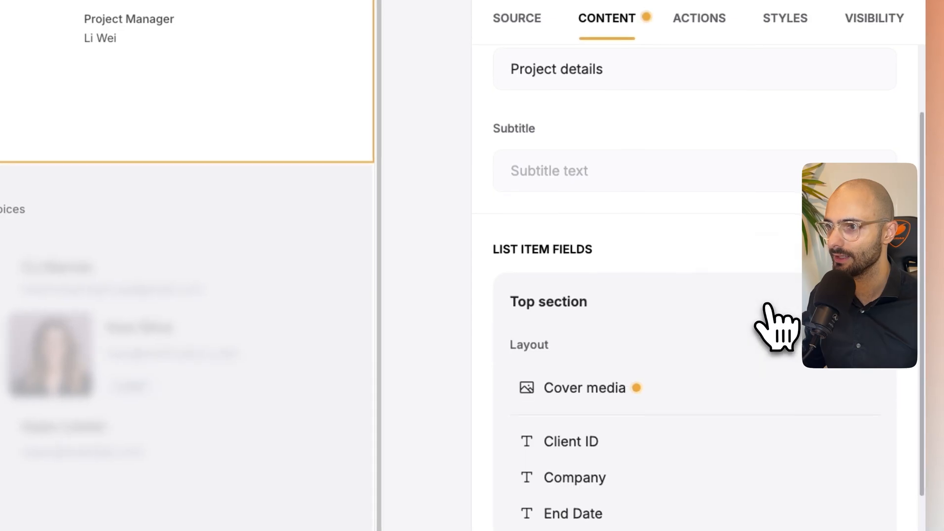
scroll(738, 346, down, 3)
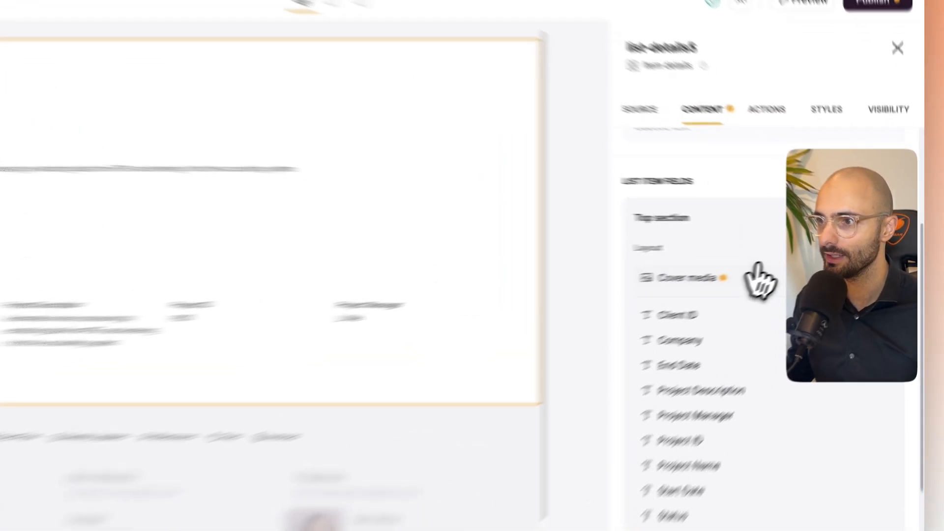
click(783, 223)
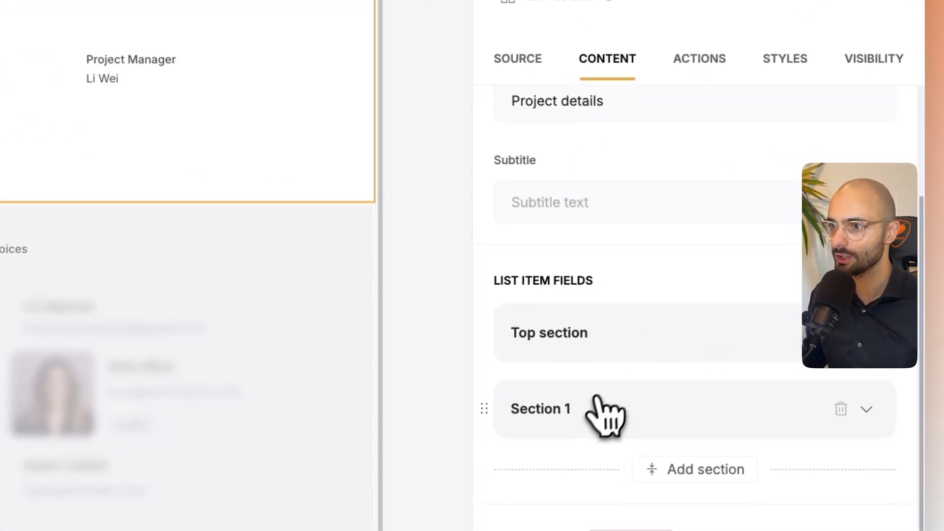
- Remove the existing Company, Project Description, Project ID and Project Manager fields from Section 1 of the Project details block
click(757, 314)
click(799, 350)
click(798, 351)
click(800, 364)
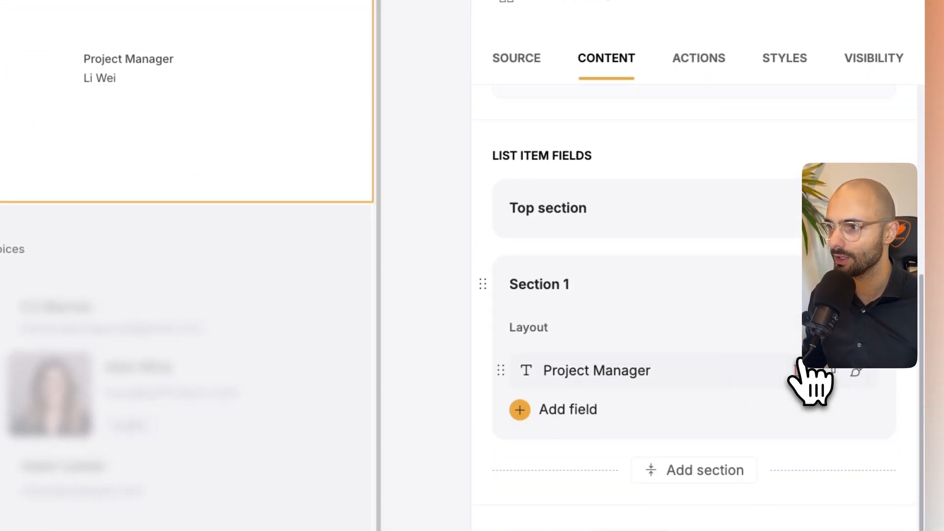
click(800, 370)
- Add Client ID, Company, End Date, Project Description, Project ID, Project Manager, Project Name, Start Date and Status to Section 1
click(571, 411)
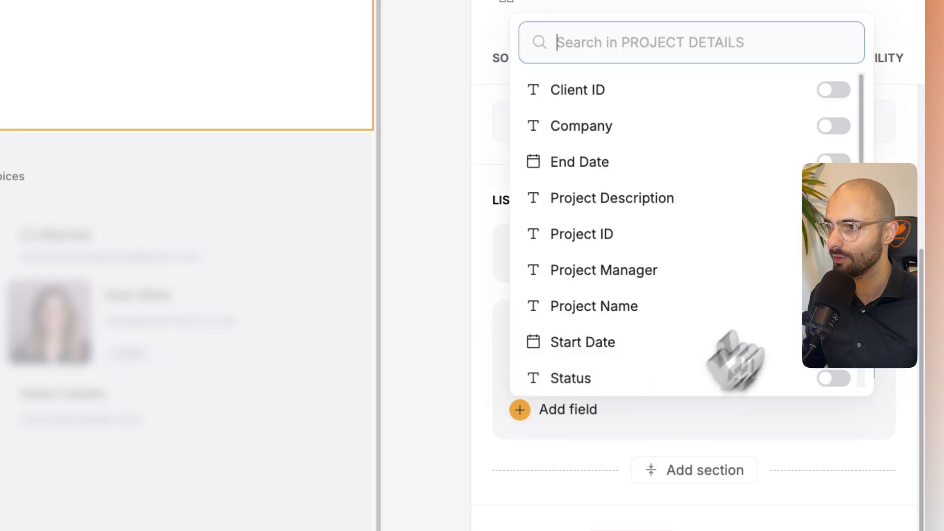
click(834, 89)
click(835, 126)
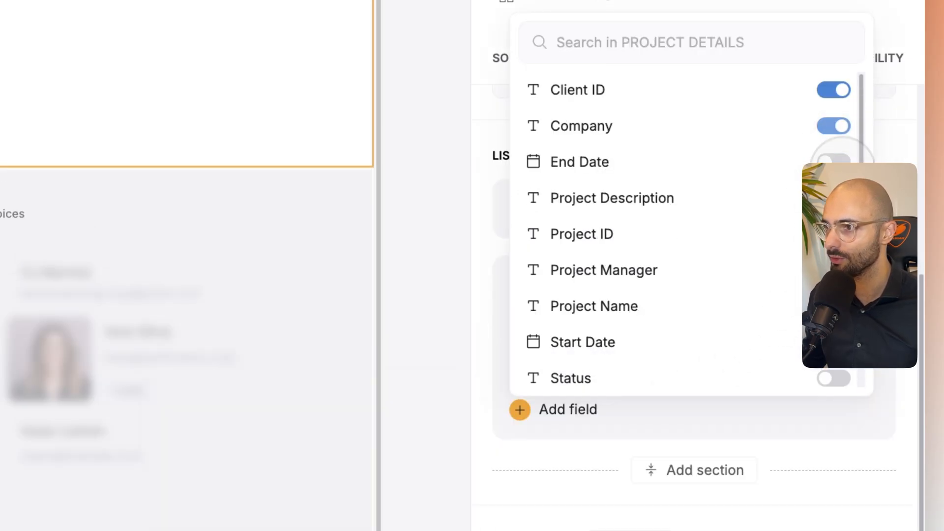
click(833, 165)
click(832, 158)
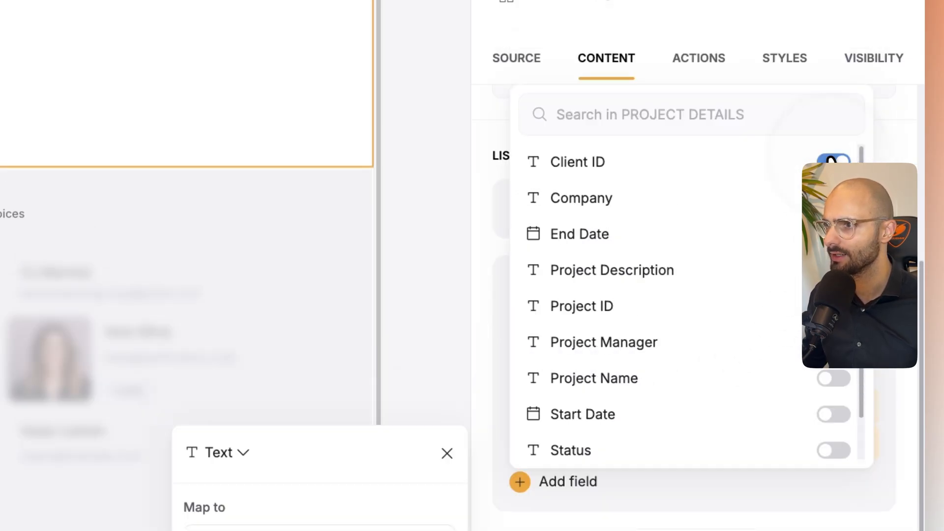
click(834, 270)
click(834, 343)
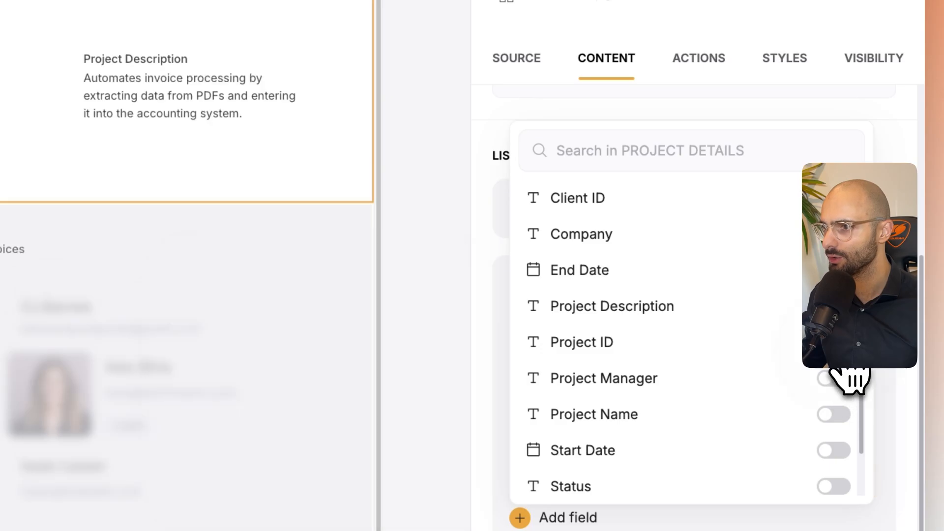
click(834, 414)
click(834, 451)
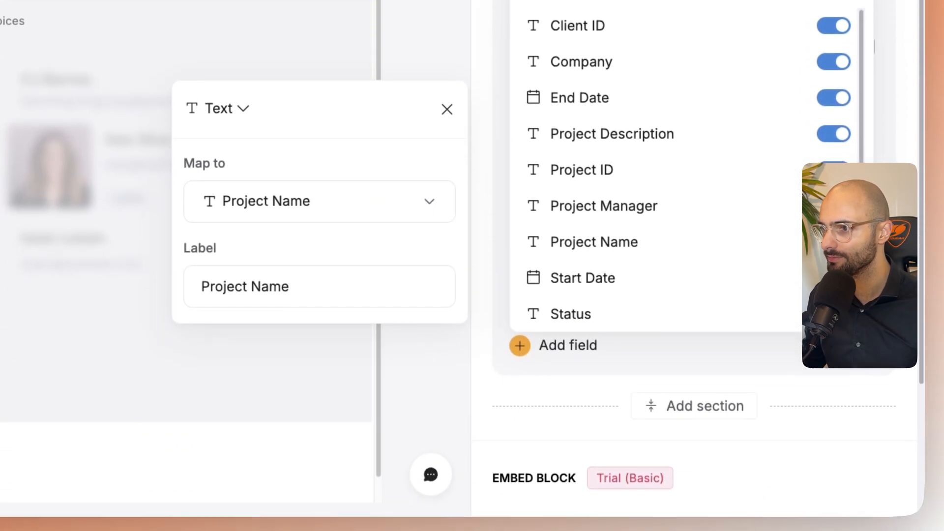
click(833, 486)
- Remove the Project Name and Project Description fields from Section 1 and turn the block's top section back on
click(833, 348)
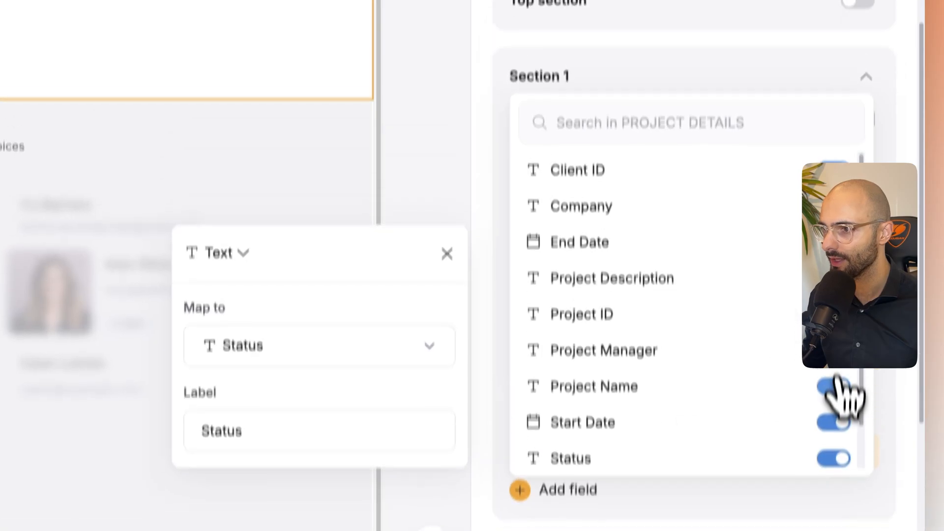
click(836, 313)
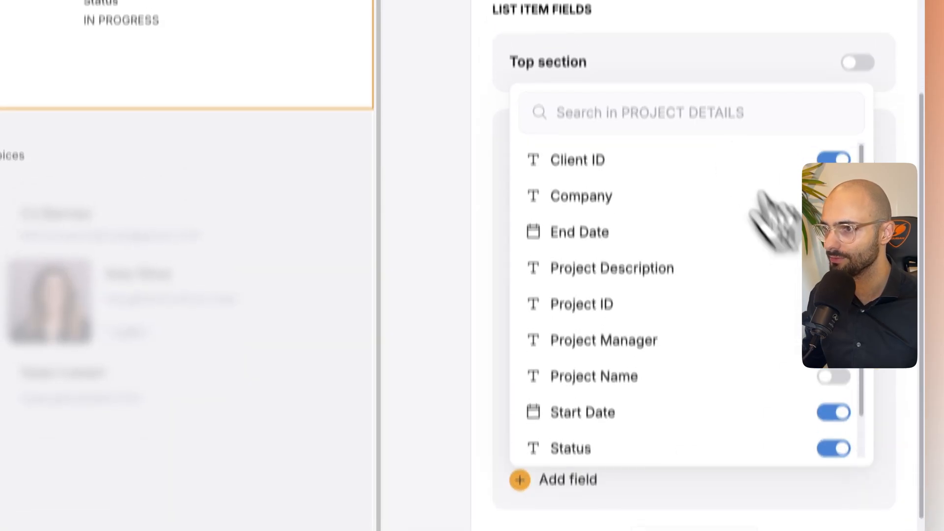
click(643, 49)
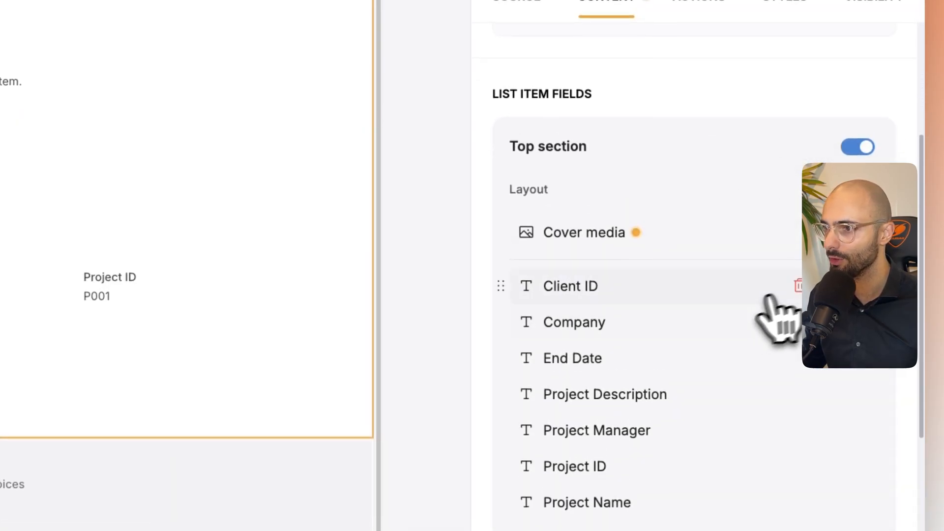
- Remove all top section fields except Project Name and Project Description, and place Project Name first
click(796, 290)
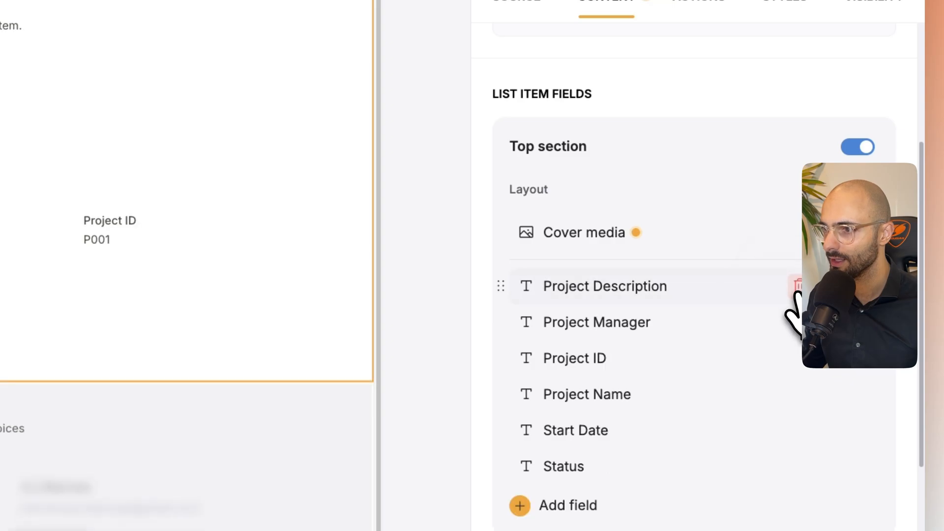
click(797, 323)
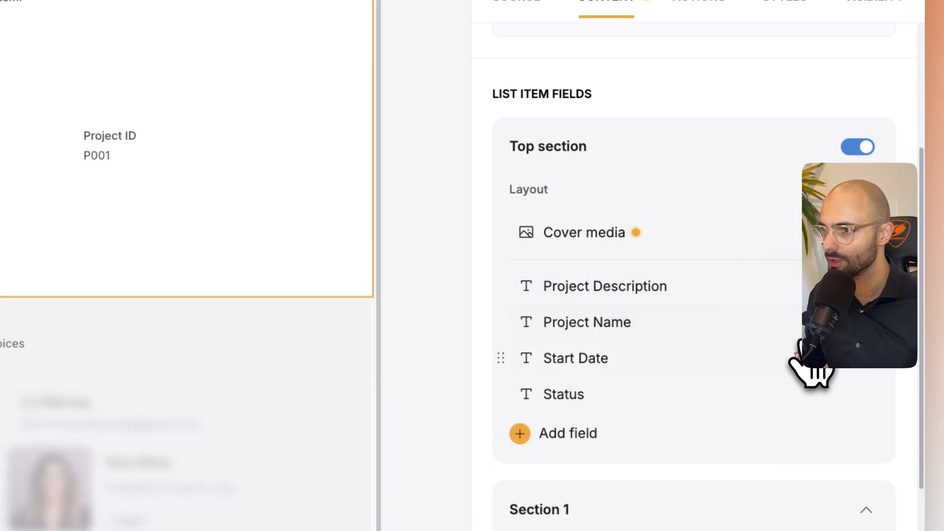
click(798, 358)
click(797, 358)
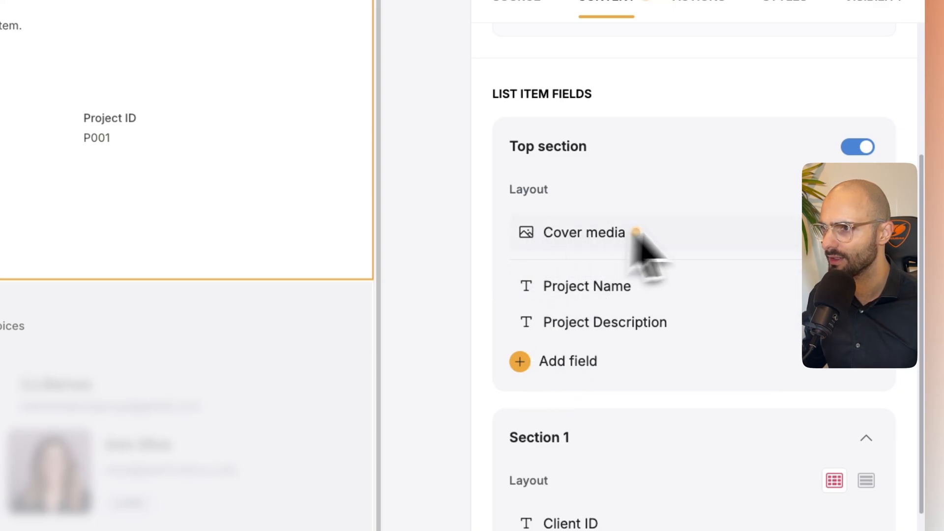
- Add the Status field to the top section and set its type to Tag
click(519, 362)
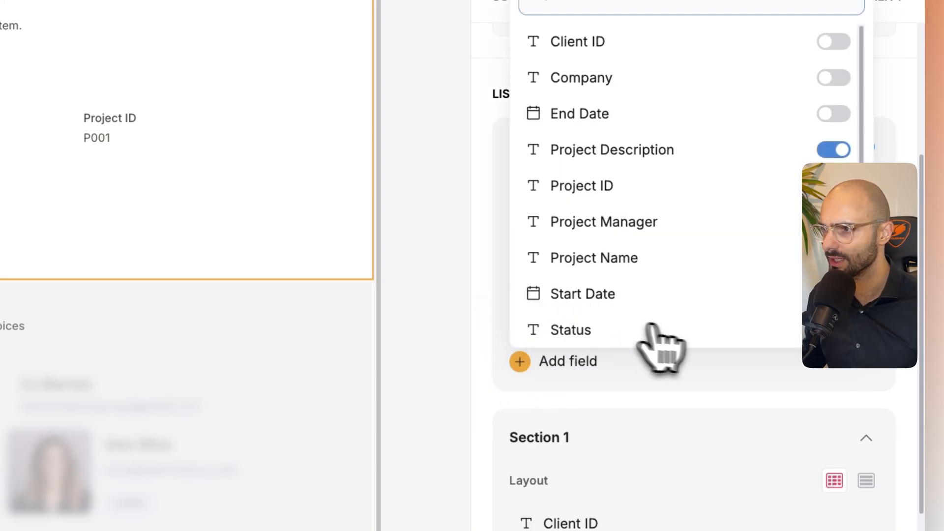
click(833, 329)
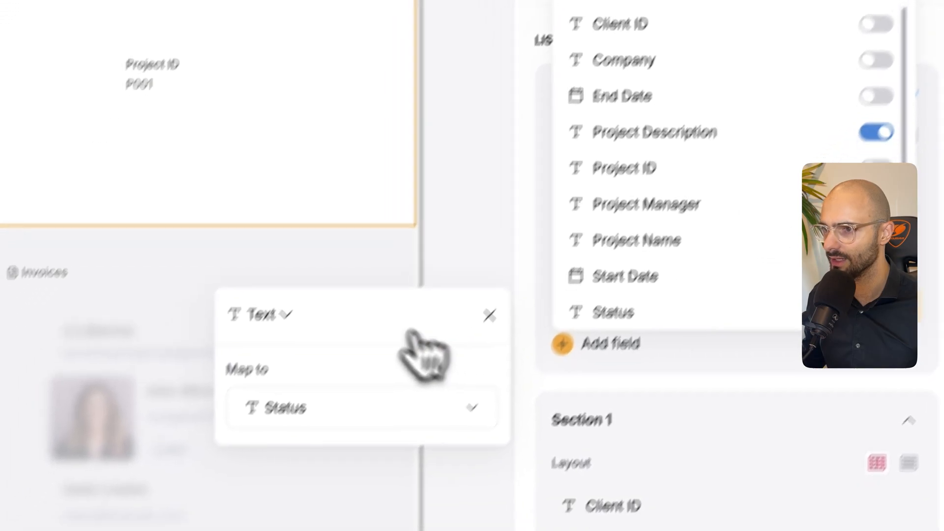
click(241, 368)
scroll(285, 526, down, 3)
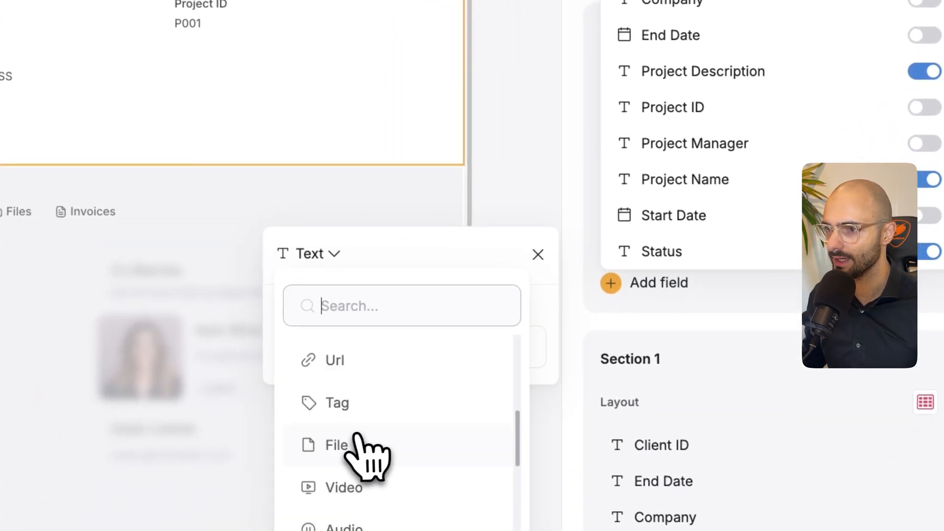
click(347, 419)
click(594, 51)
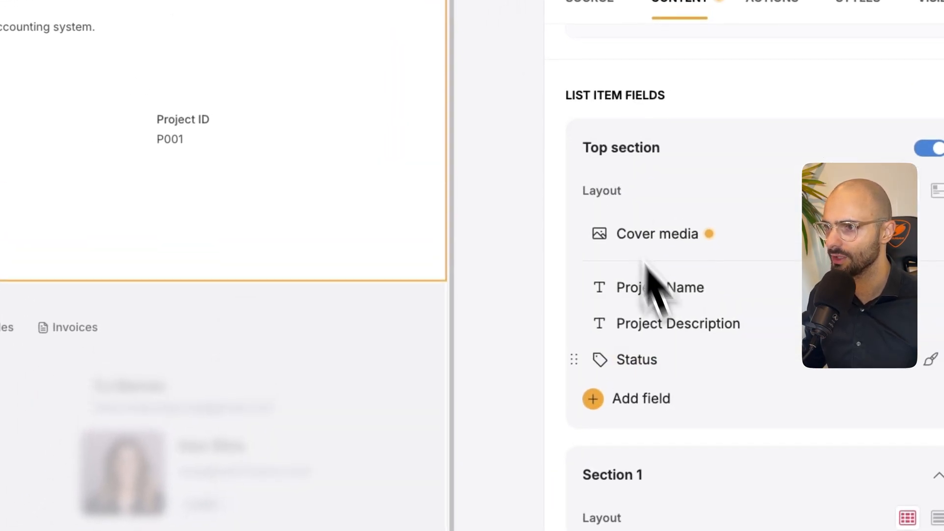
- Format the top section's Project Name as Heading 1 and Project Description as Heading 3
click(624, 291)
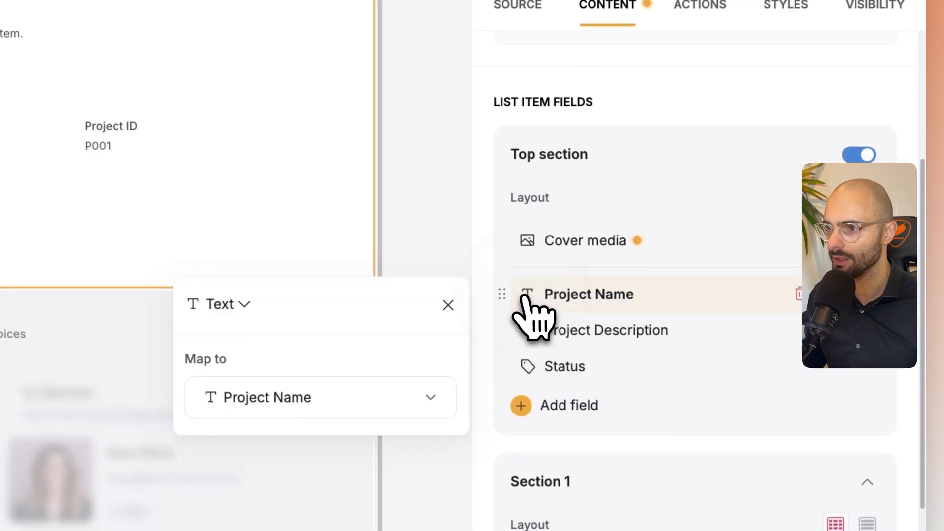
click(224, 296)
click(265, 481)
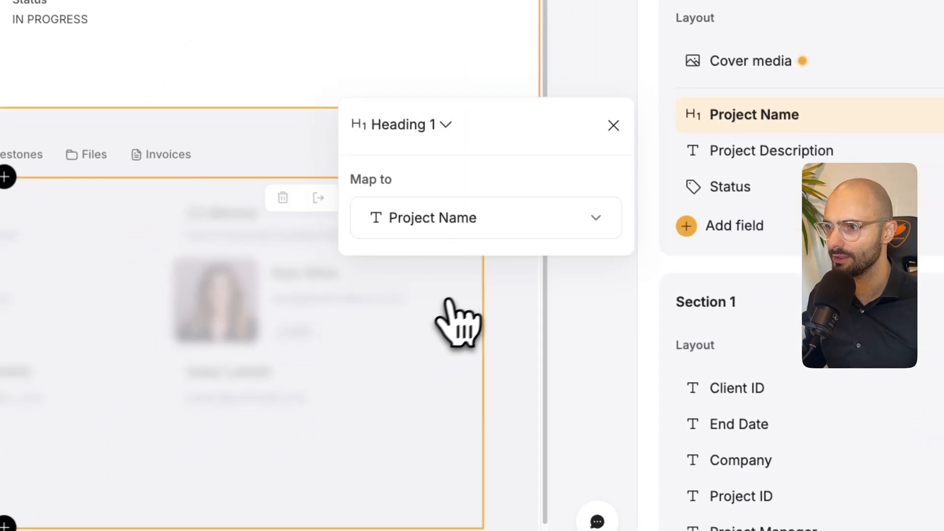
click(681, 154)
click(388, 162)
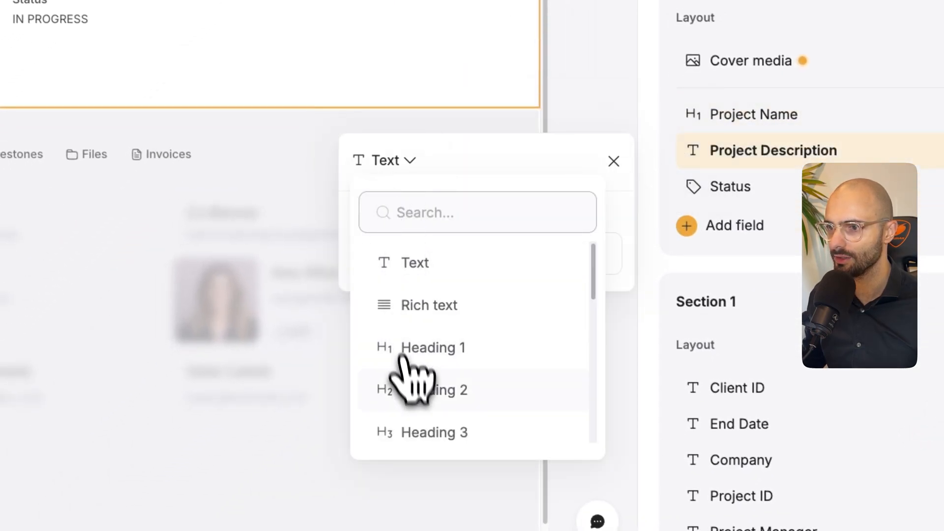
click(423, 433)
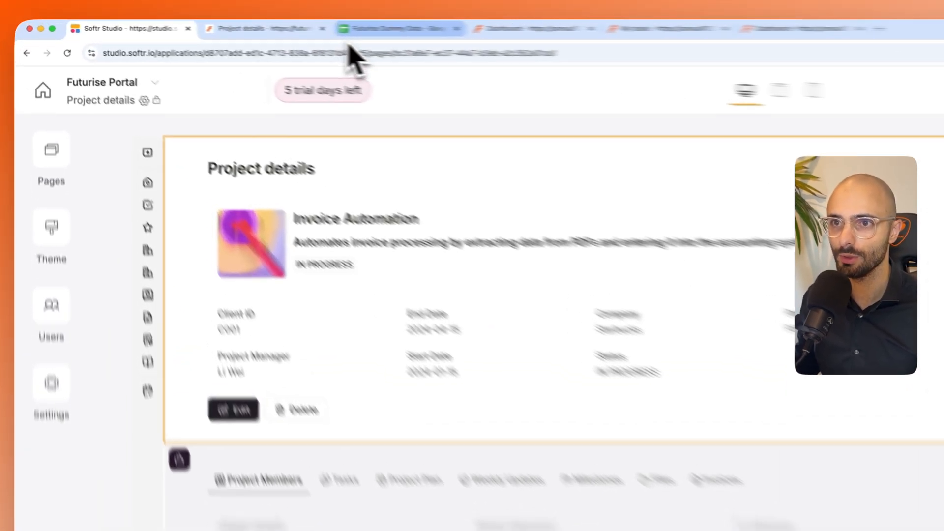
- Examine the Project Description column of the project sheet in the Futurise Dummy Data spreadsheet and return to Softr Studio
click(261, 25)
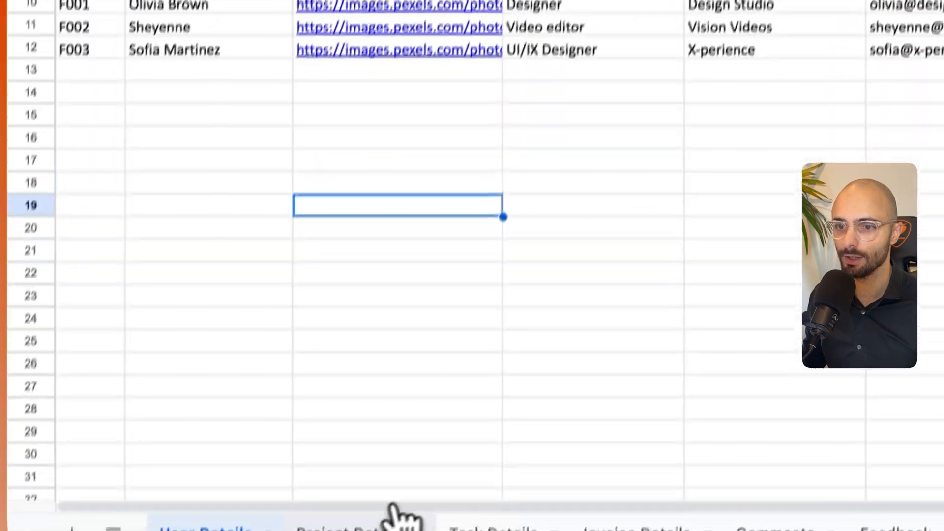
click(396, 513)
click(400, 201)
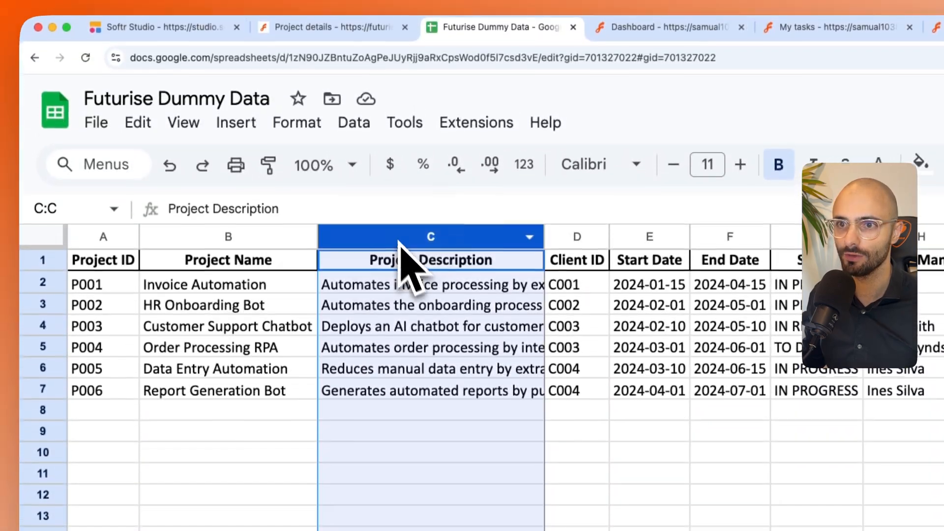
click(187, 31)
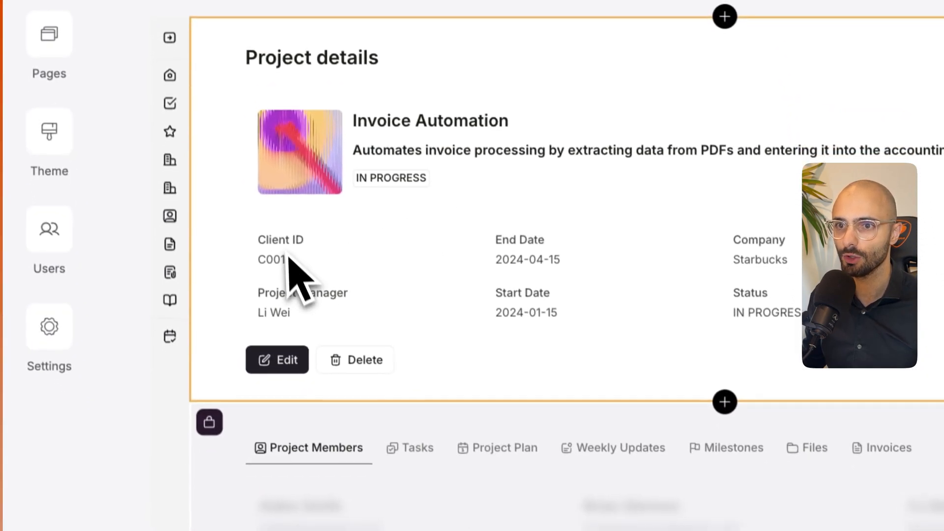
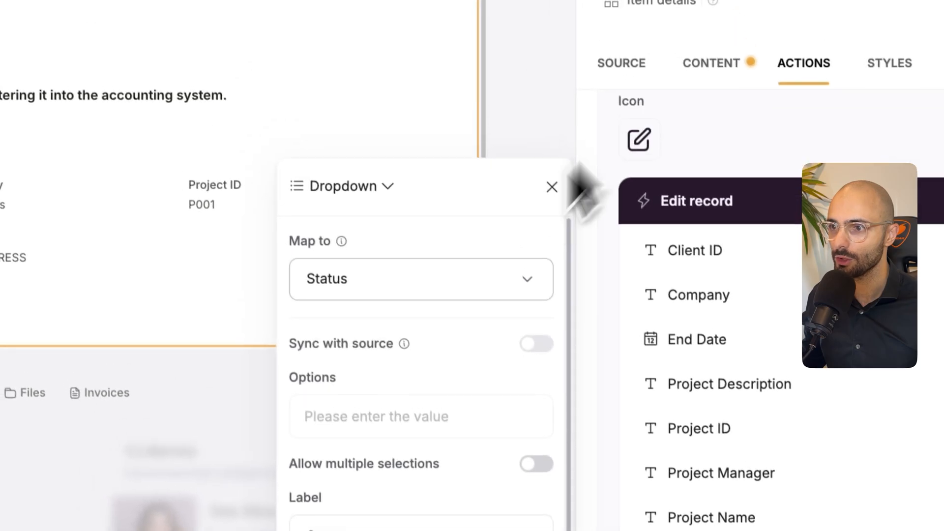
- Check the values in the Status column of the Futurise Dummy Data project sheet and return to Softr Studio
click(630, 368)
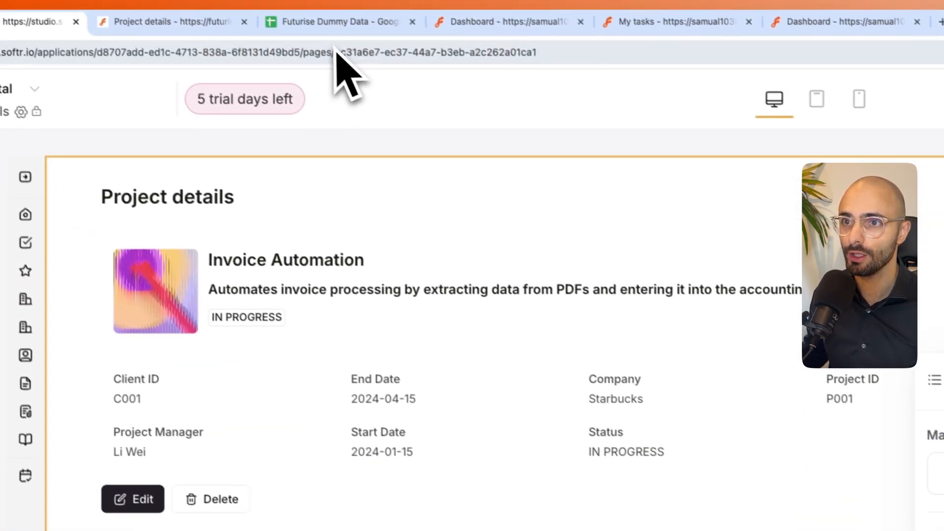
click(347, 29)
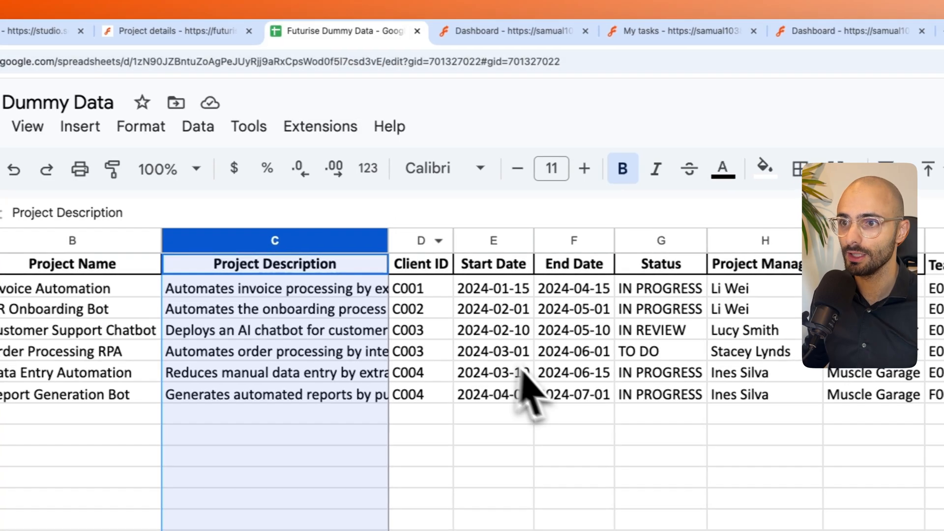
click(663, 333)
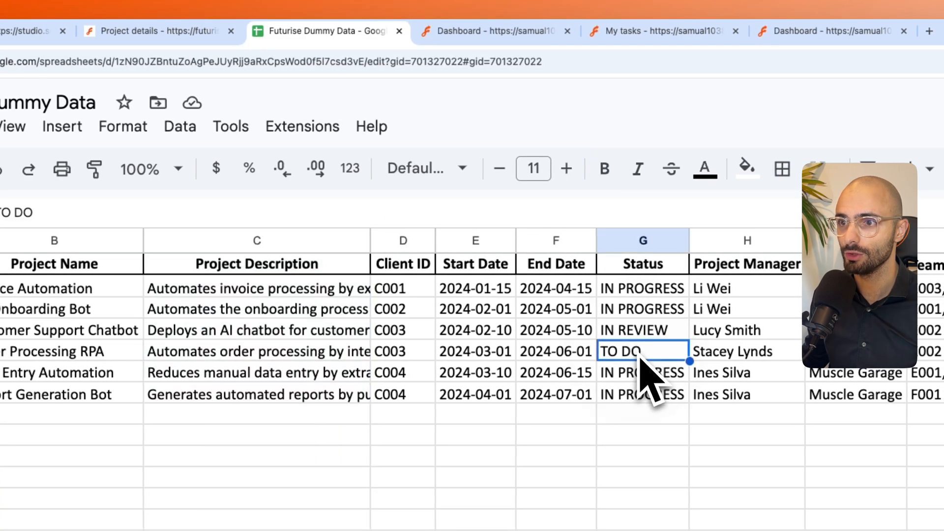
click(169, 33)
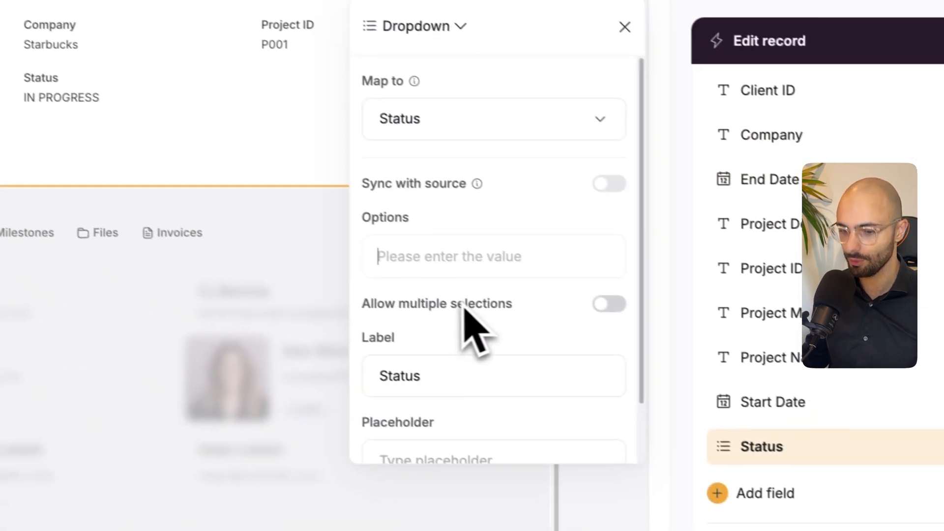
- Add the options TO DO, IN PROGRESS, IN REVIEW and DONE to the edit form's Status dropdown and close its settings
text(TO DO )
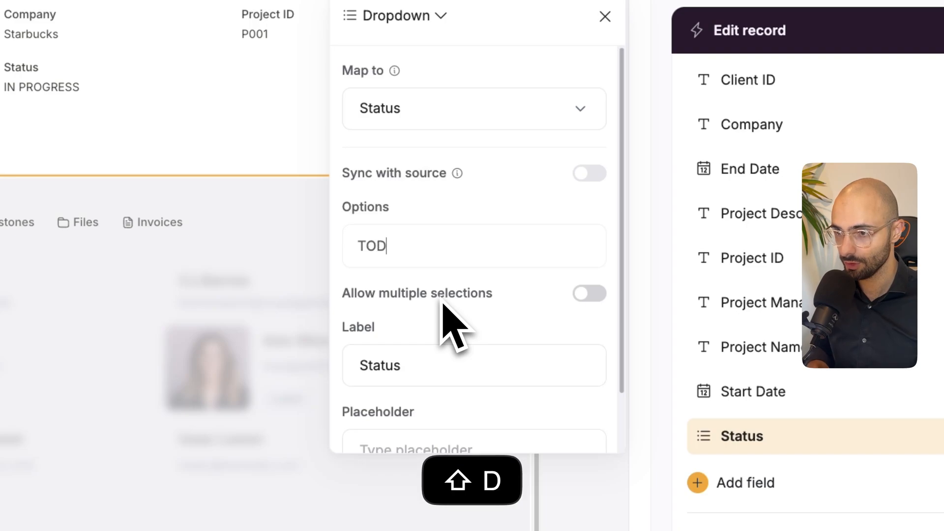
text(IN P)
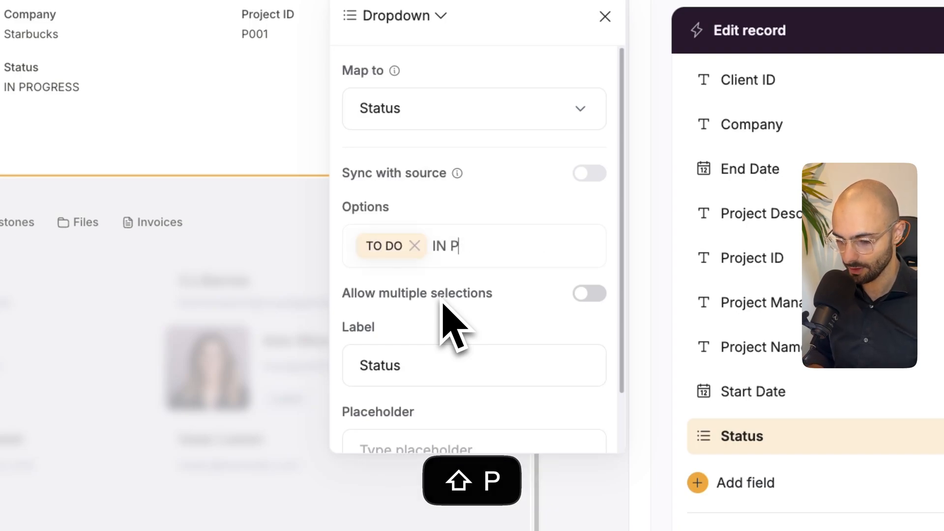
text(ROGRESS)
key(Return)
text(IE)
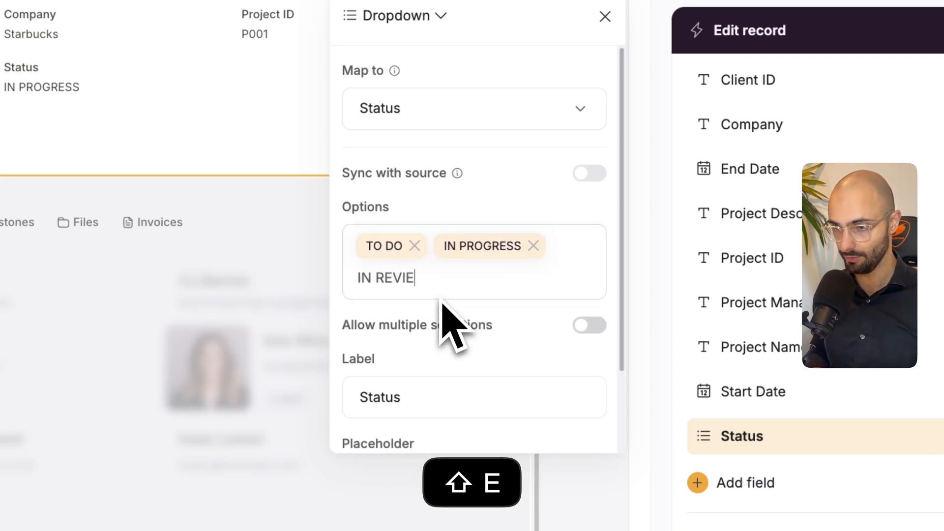
text(N REVIEW)
key(Return)
text(D)
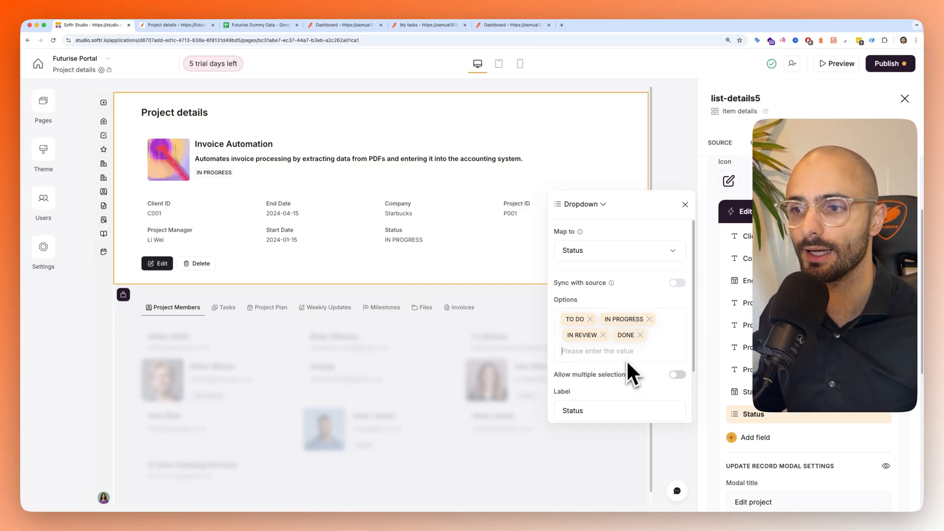
scroll(626, 361, down, 3)
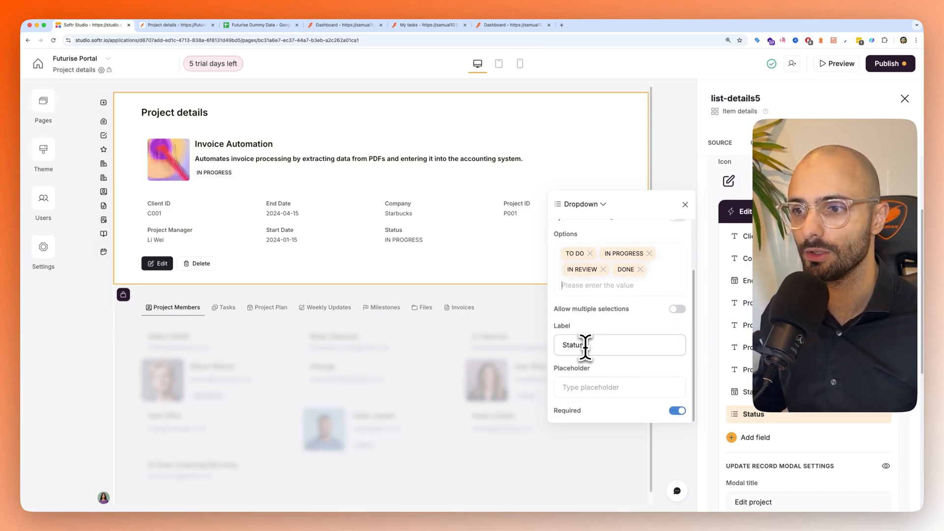
drag(585, 346, 555, 343)
click(609, 325)
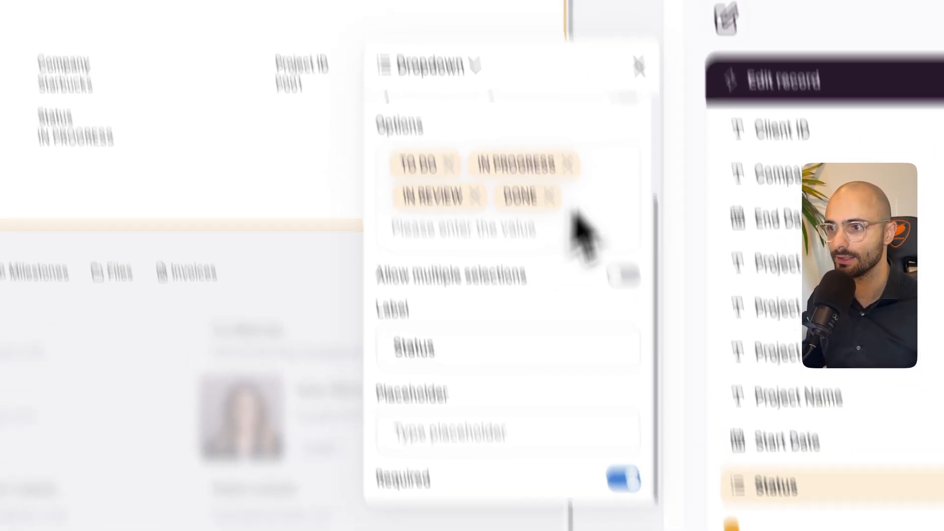
click(638, 66)
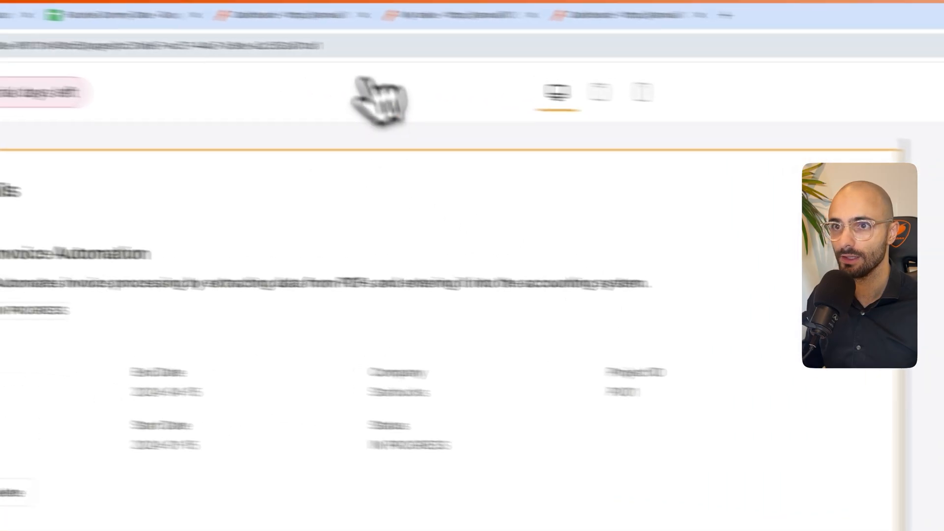
- In the refreshed Project details preview, edit the Invoice Automation record to set its Status to DONE and save it
click(214, 39)
click(637, 99)
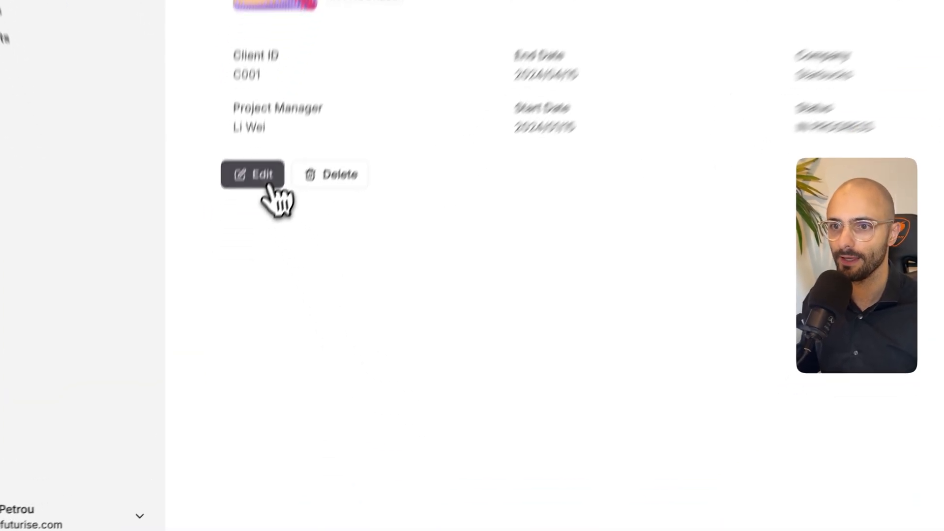
click(232, 288)
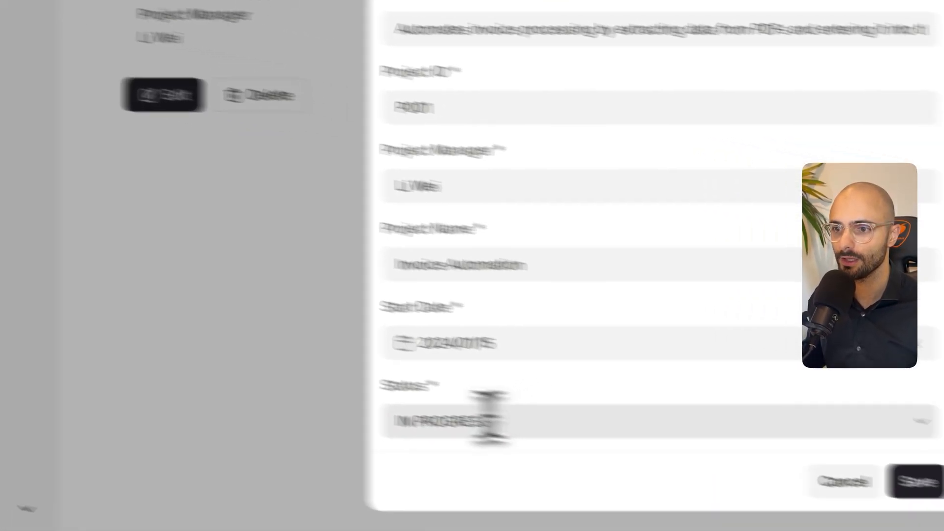
click(490, 420)
scroll(508, 447, down, 1)
scroll(415, 480, up, 1)
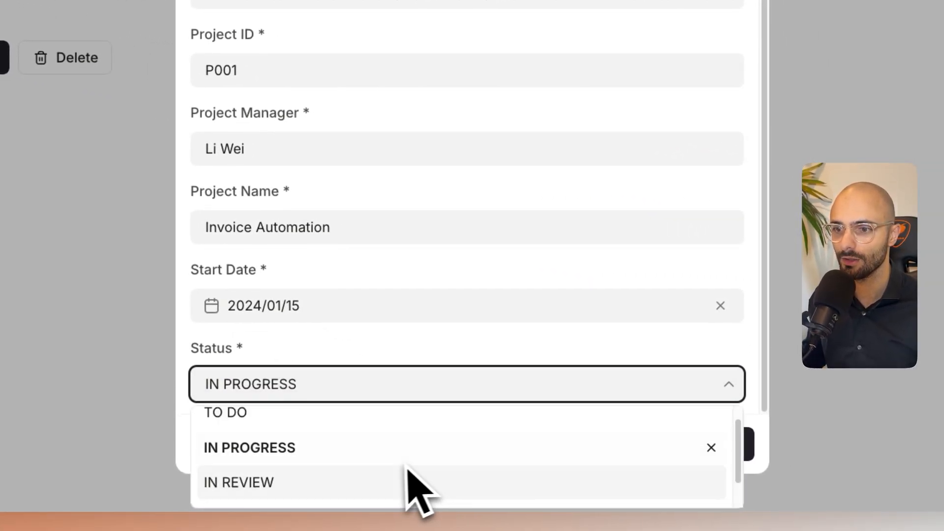
scroll(388, 463, down, 1)
click(249, 482)
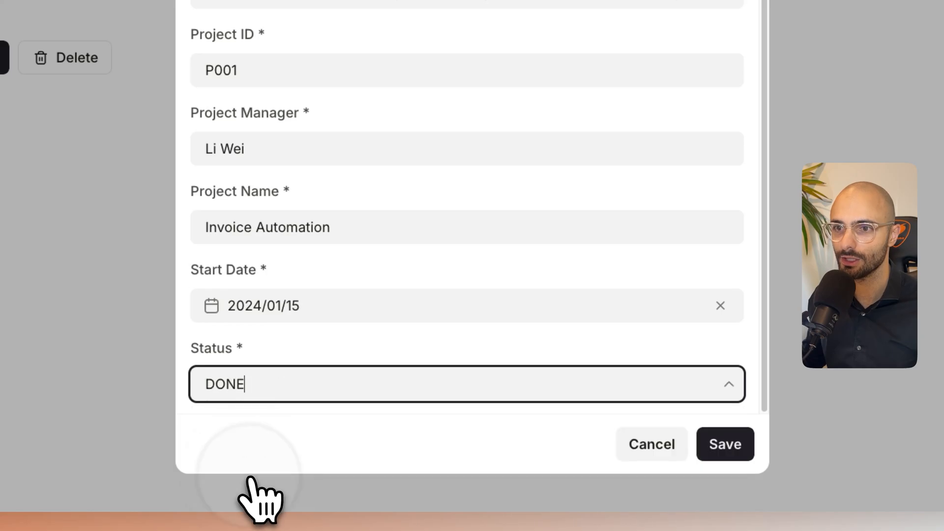
click(549, 447)
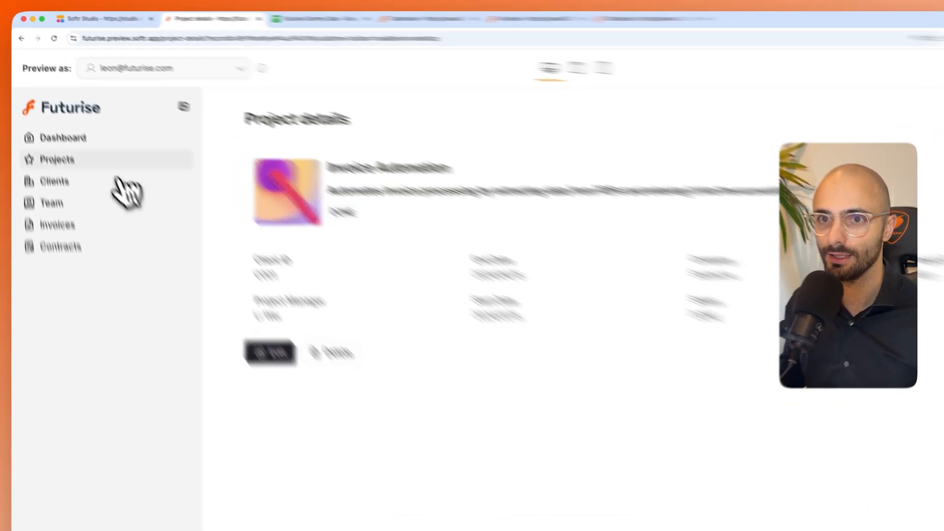
- Open Invoice Automation from the Projects page in the preview and view its details as an Employee user
click(76, 236)
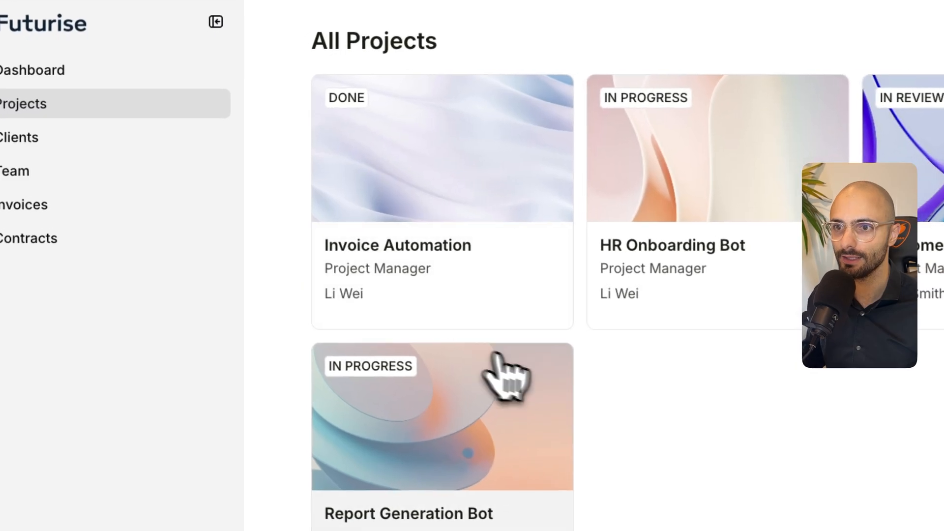
click(497, 357)
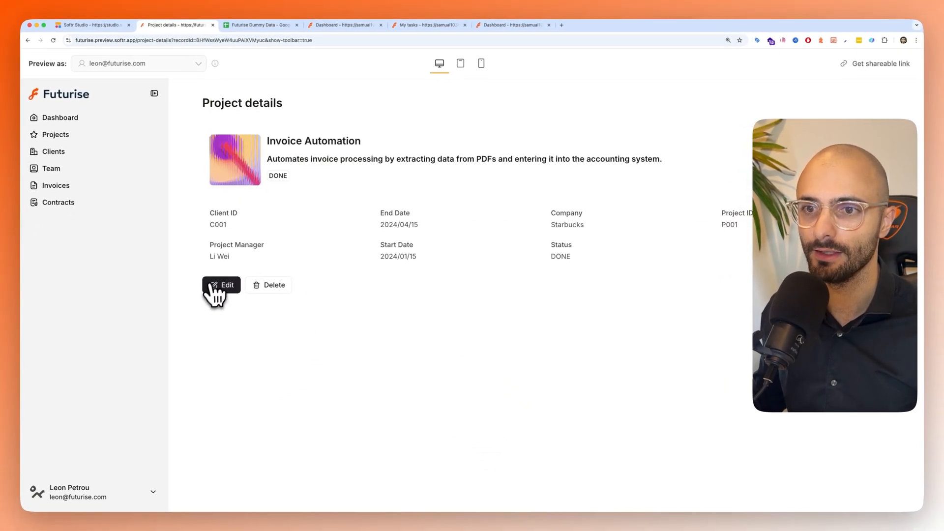
click(148, 63)
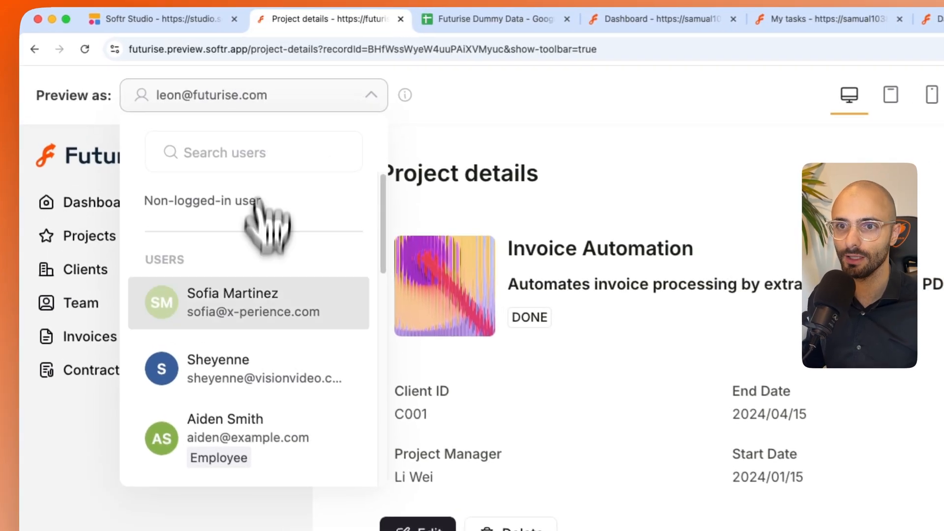
scroll(138, 196, down, 1)
click(252, 388)
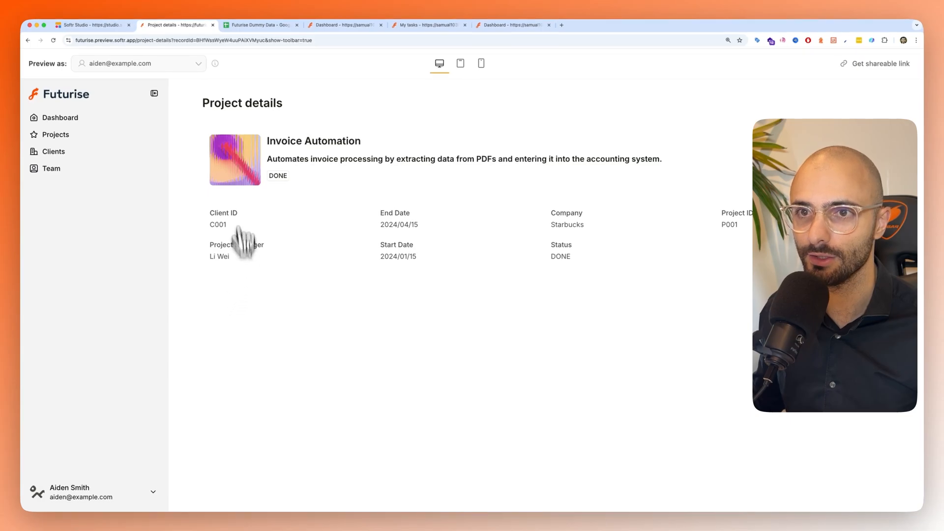
- Inspect in Softr Studio which user groups can see the Edit button of the Project details block
click(106, 26)
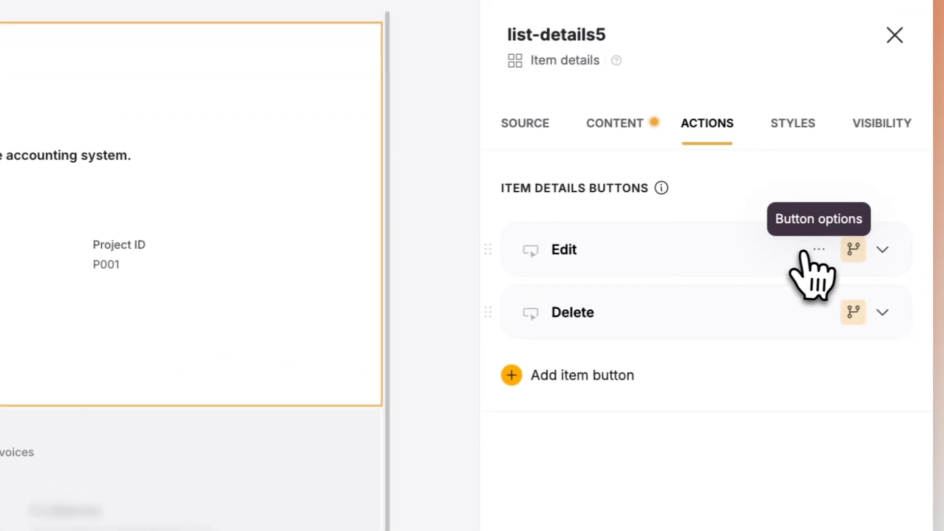
click(856, 252)
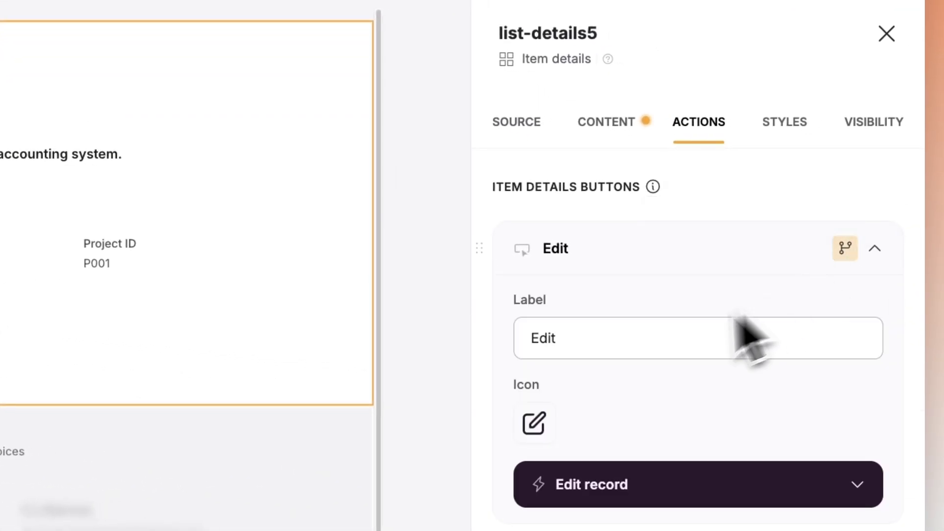
click(845, 248)
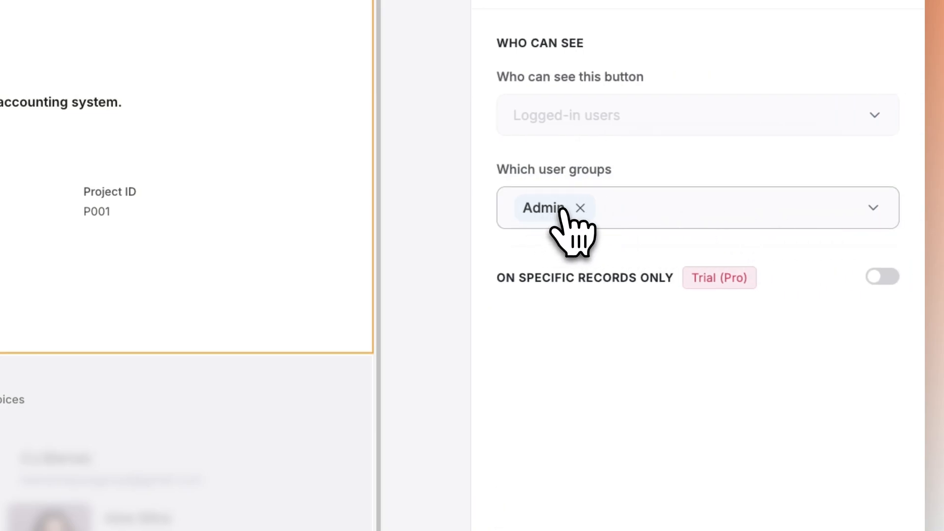
click(885, 167)
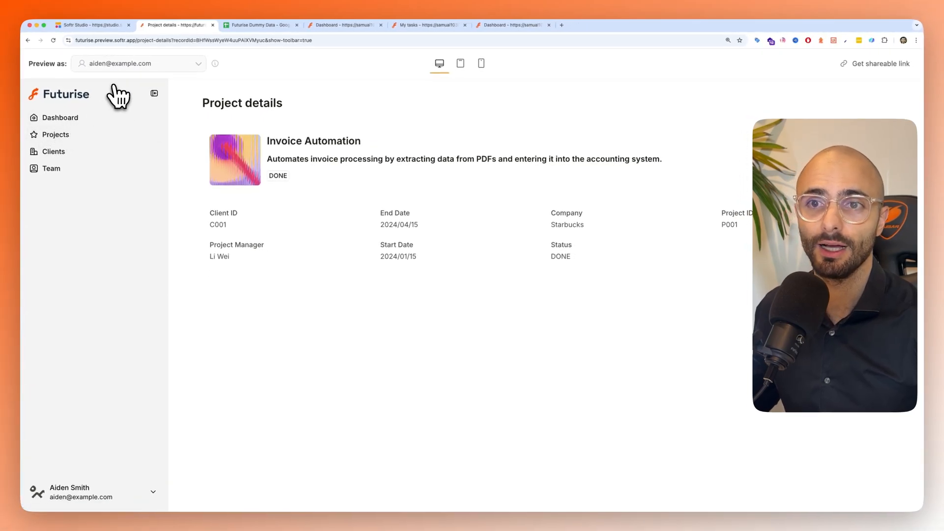
- Preview the portal as the Starbucks client user, open My Tasks, and switch the preview to the Employee user
click(117, 65)
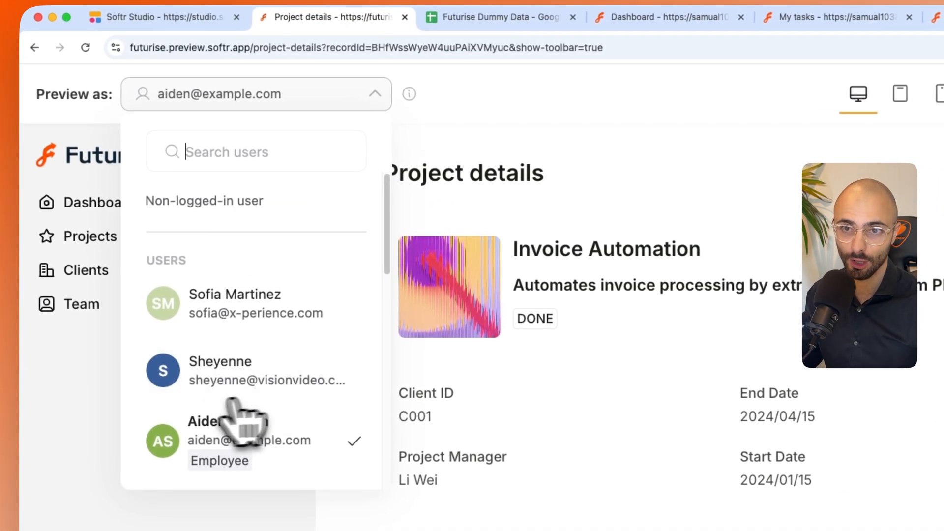
scroll(243, 443, down, 5)
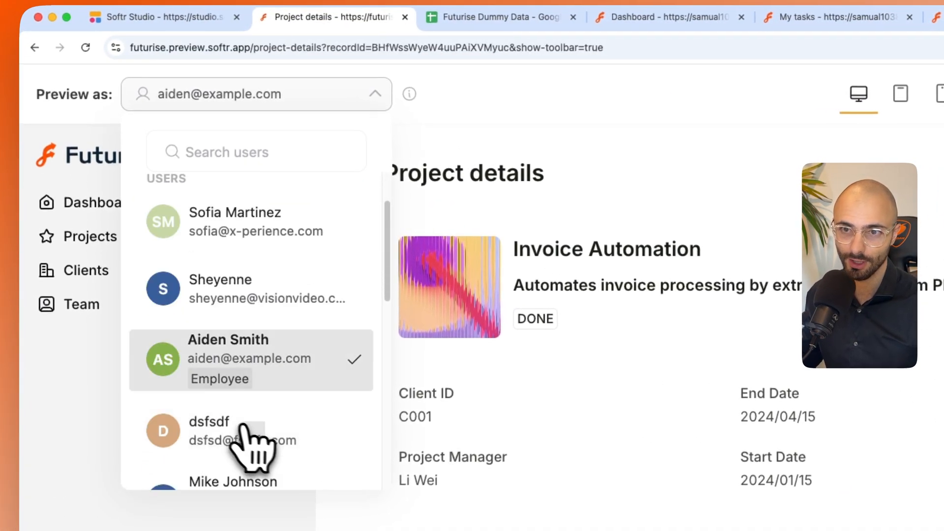
click(242, 442)
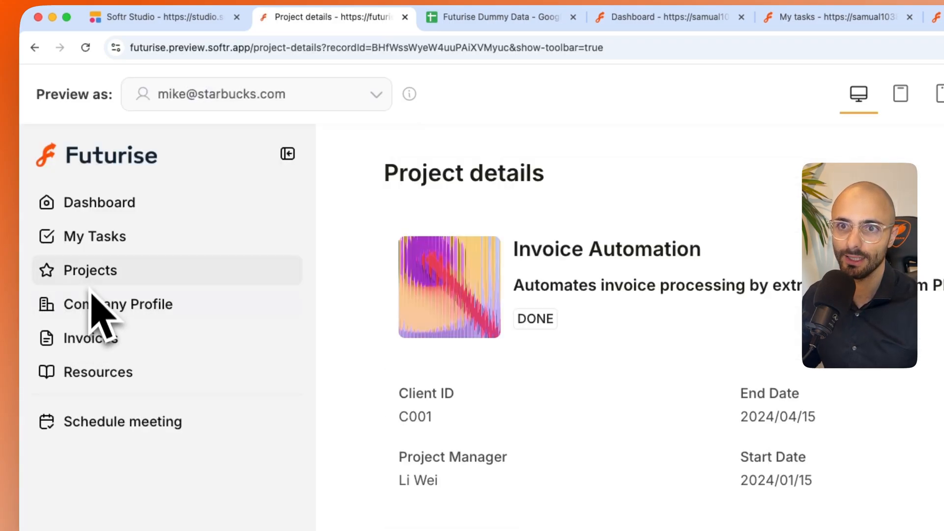
click(96, 249)
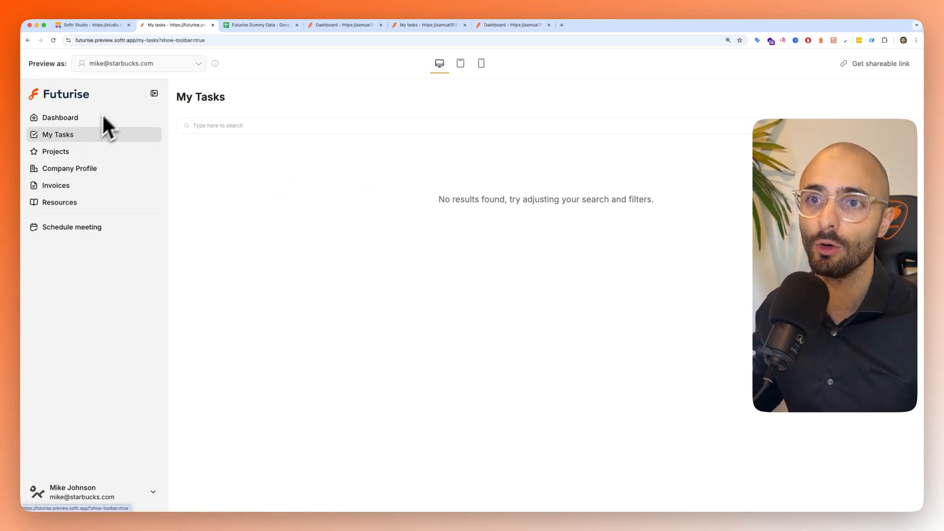
click(154, 63)
click(141, 238)
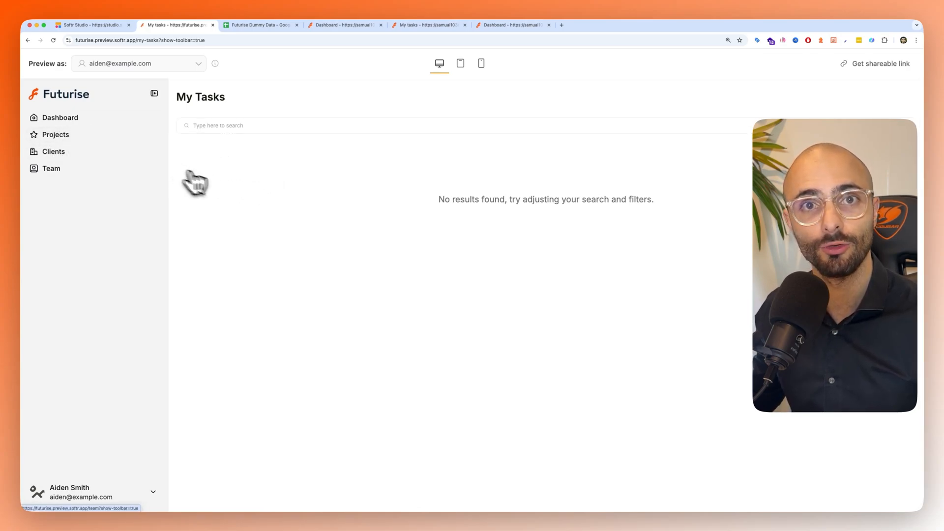
- Open the My tasks page in Softr Studio and examine the user group choices in its visibility settings
click(93, 29)
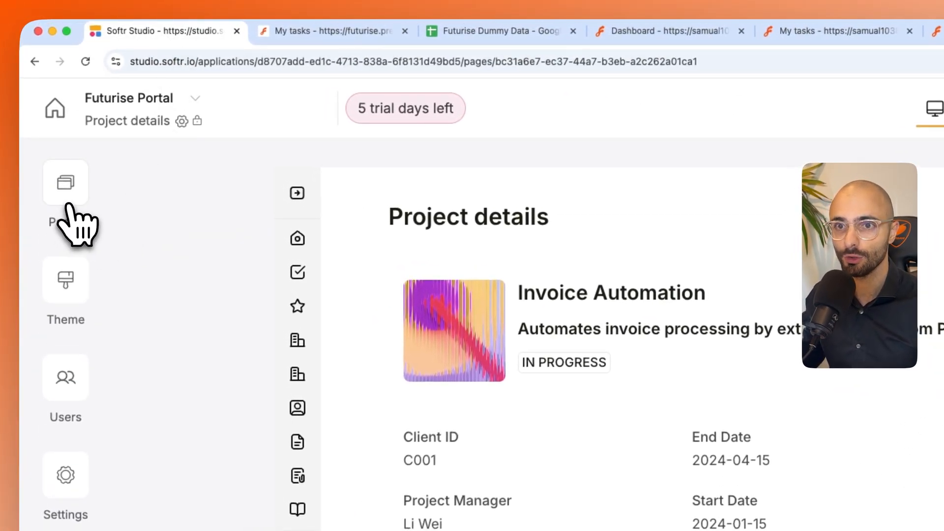
click(69, 203)
click(212, 459)
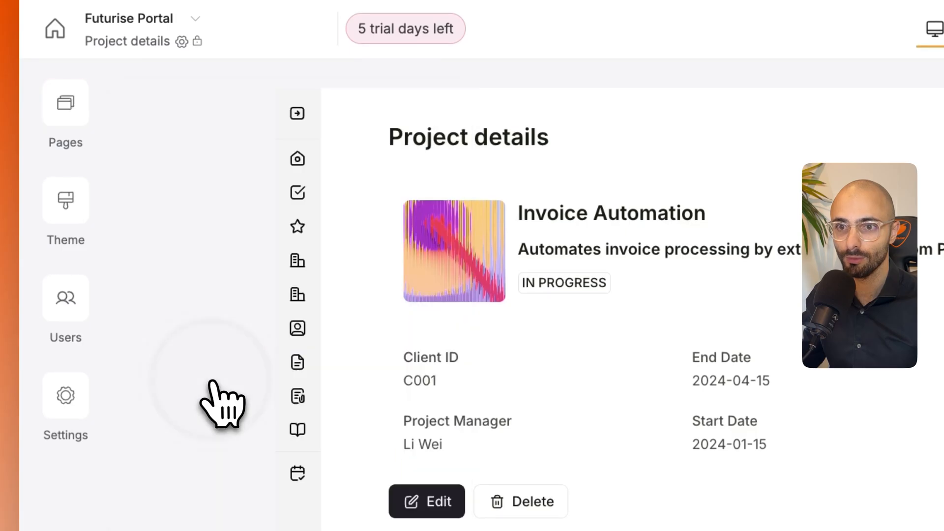
click(65, 102)
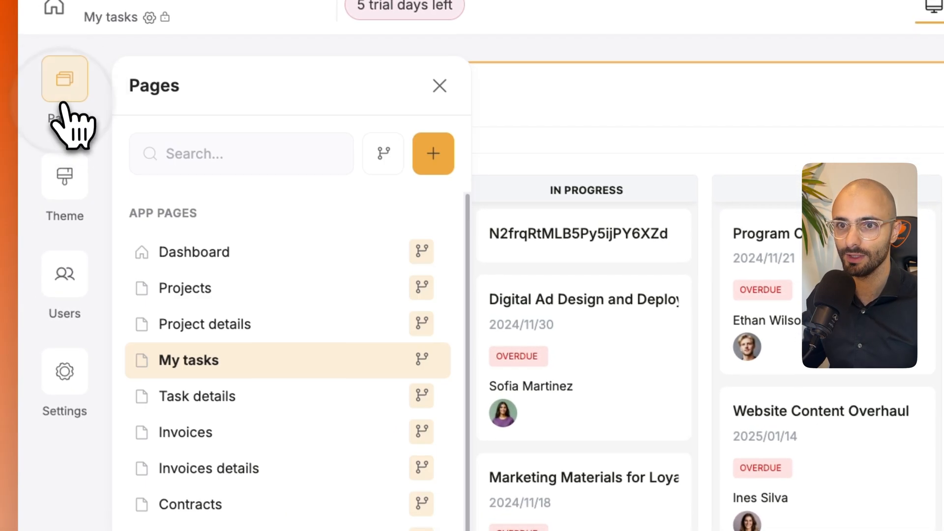
click(398, 358)
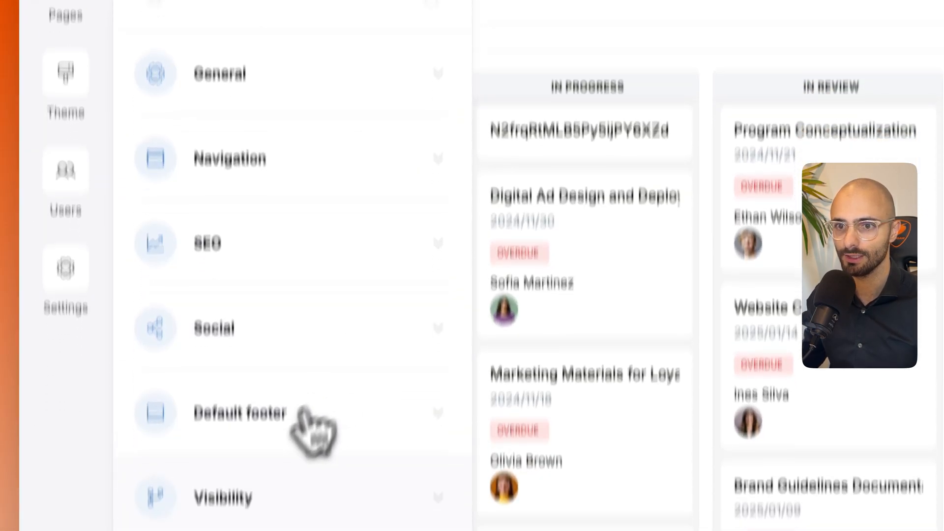
click(274, 497)
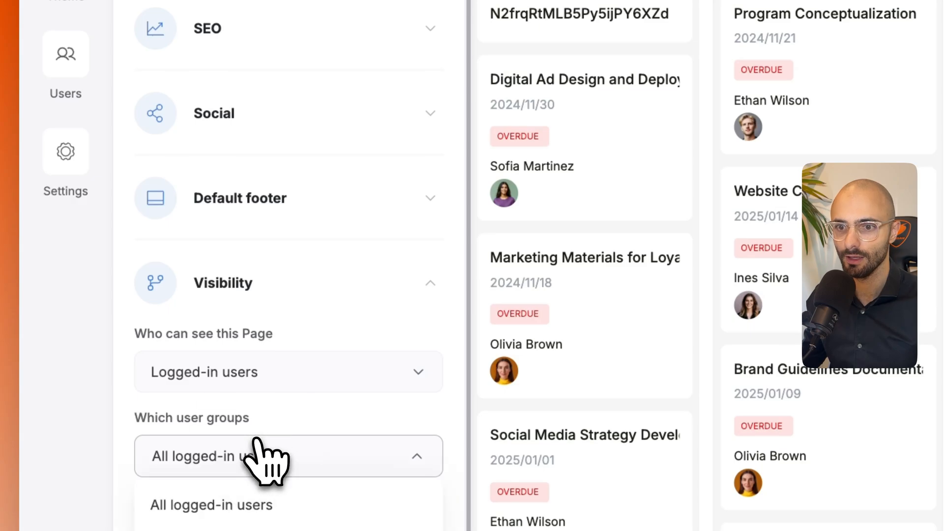
click(627, 128)
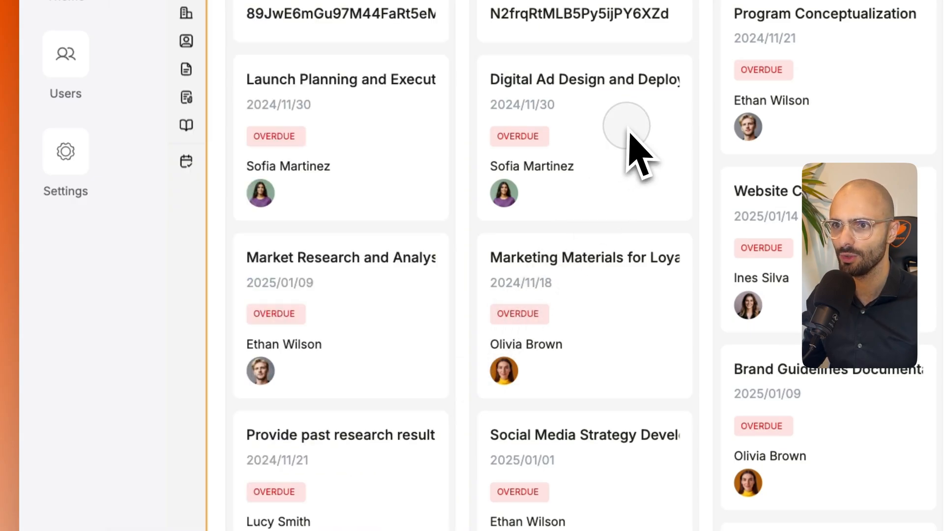
- Add the Employee and Admin user groups to the visibility of the My Tasks navigation link
click(192, 178)
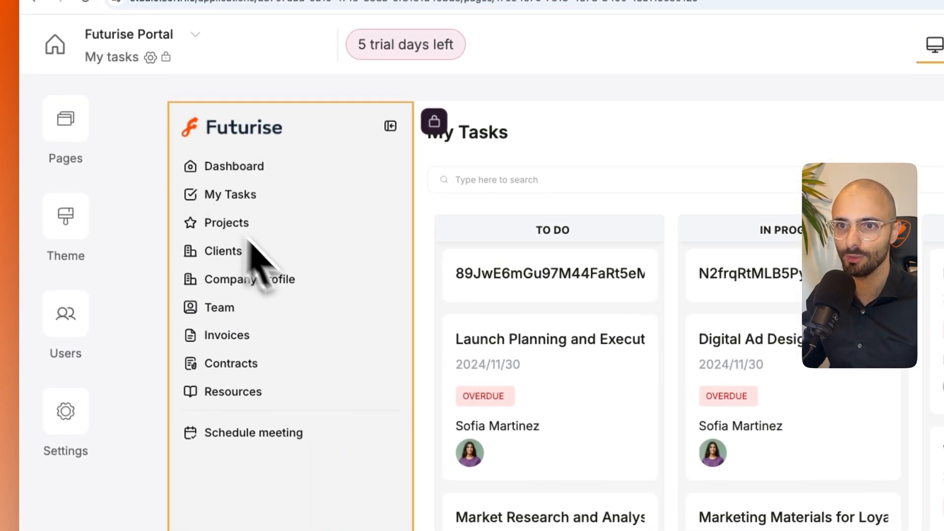
click(232, 202)
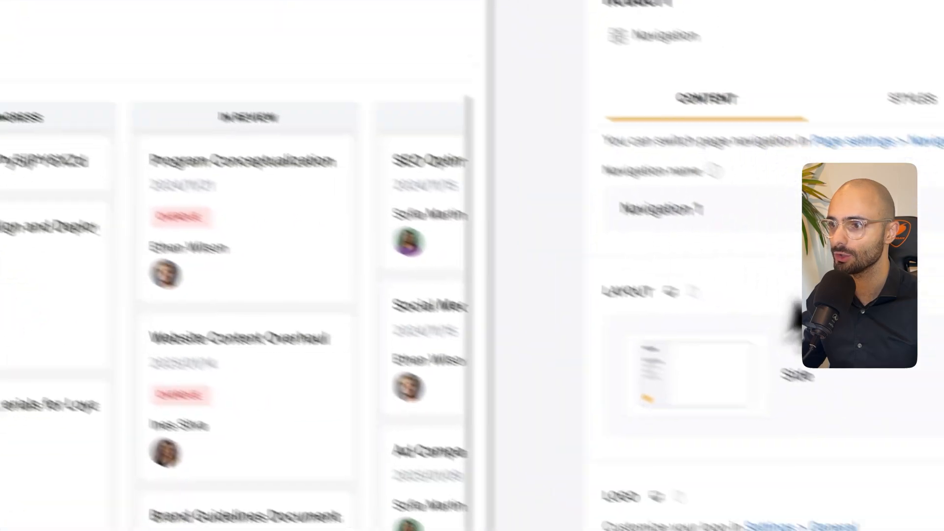
scroll(695, 400, down, 5)
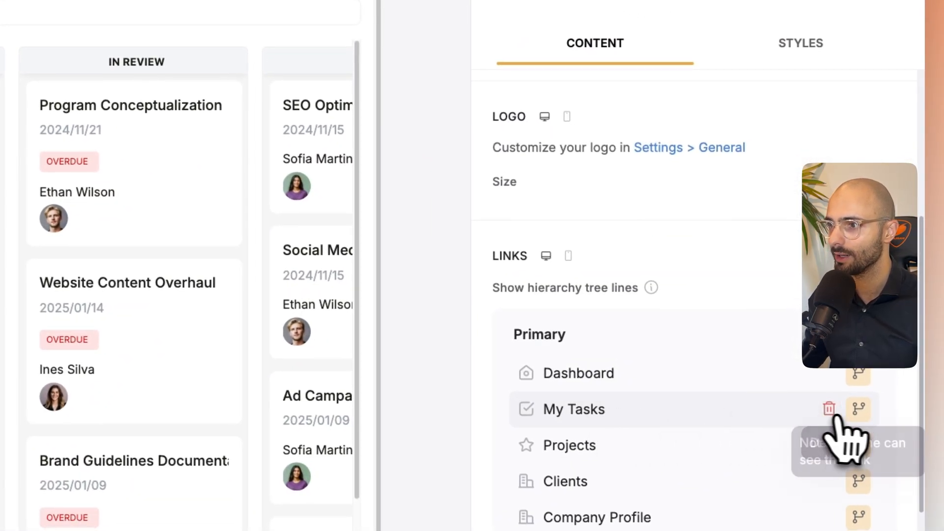
click(858, 410)
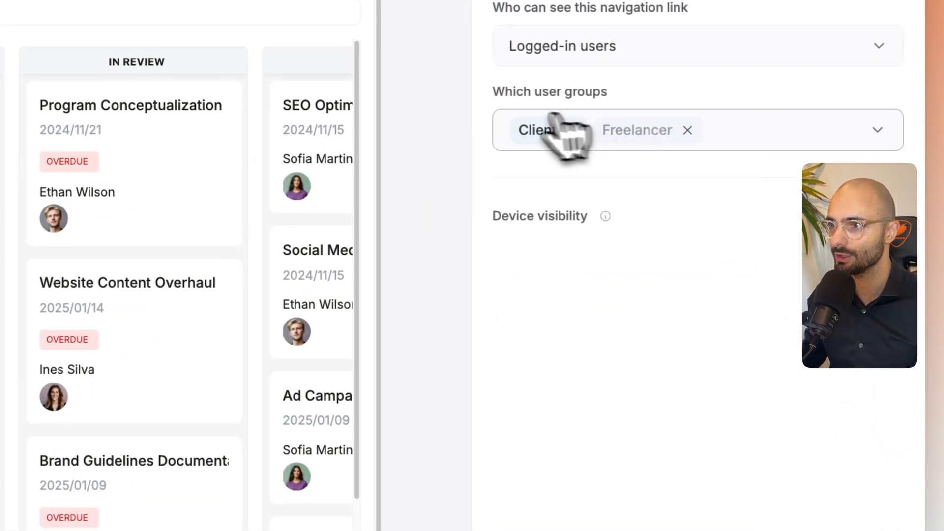
click(765, 134)
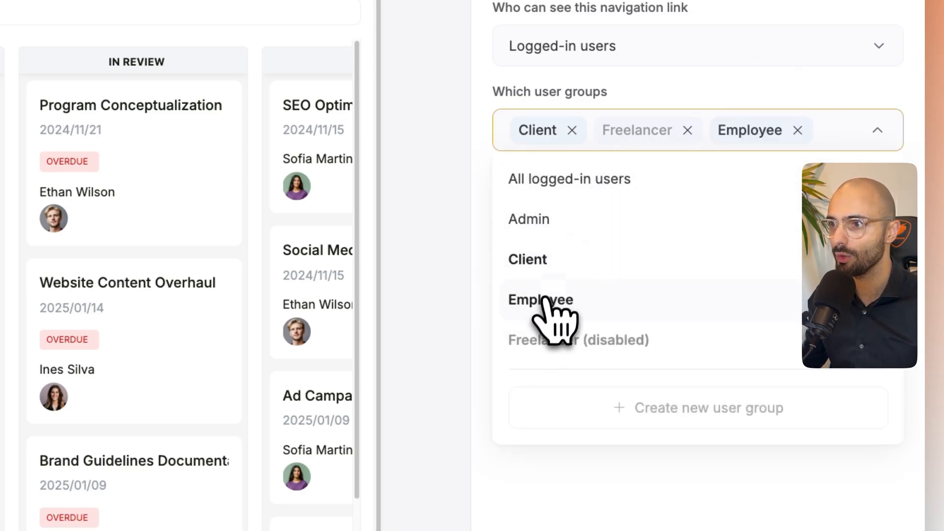
click(540, 226)
click(618, 454)
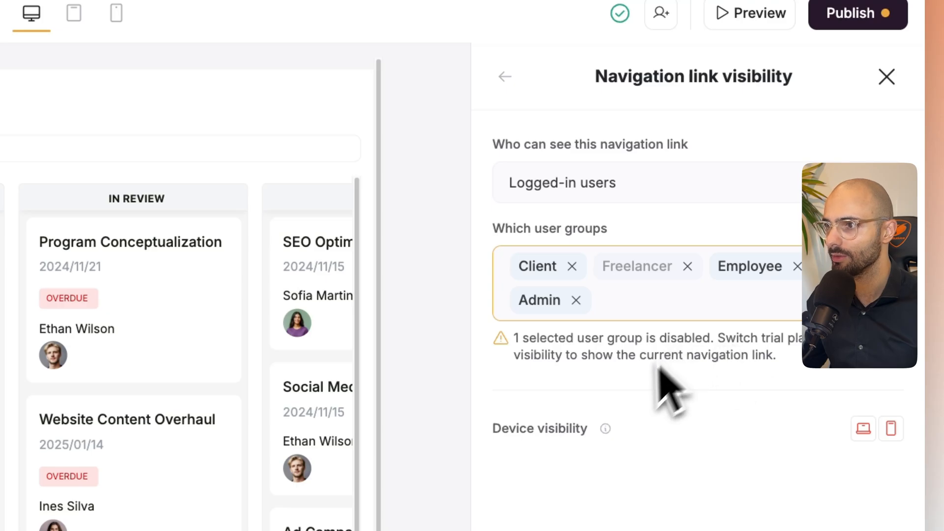
drag(715, 338, 822, 372)
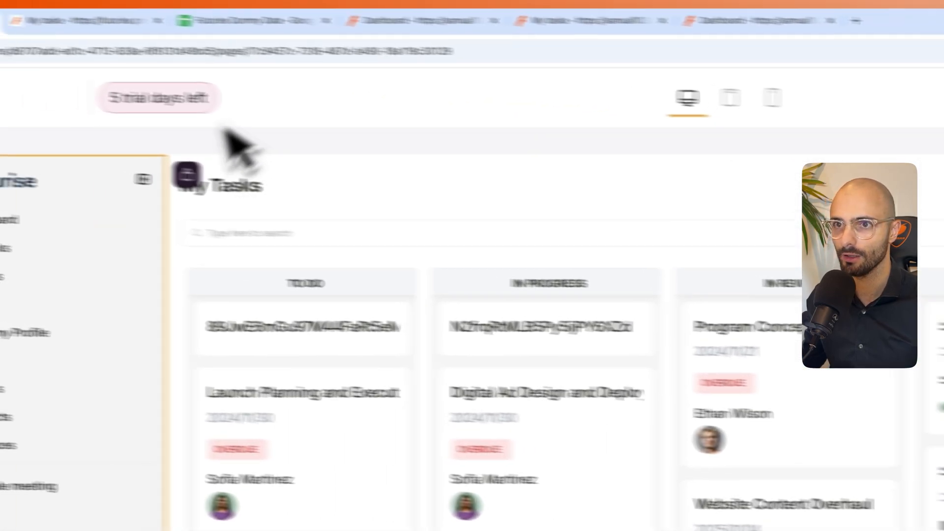
mouse_move(372, 113)
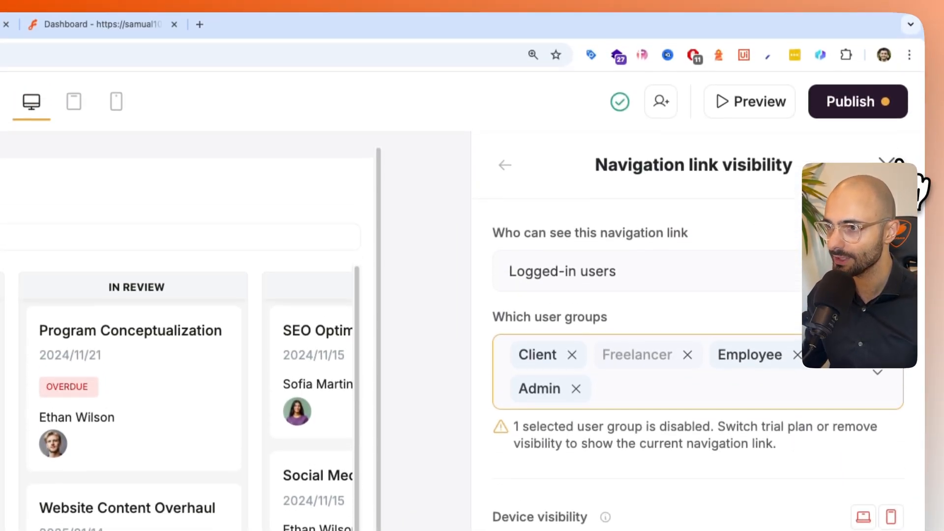
click(887, 34)
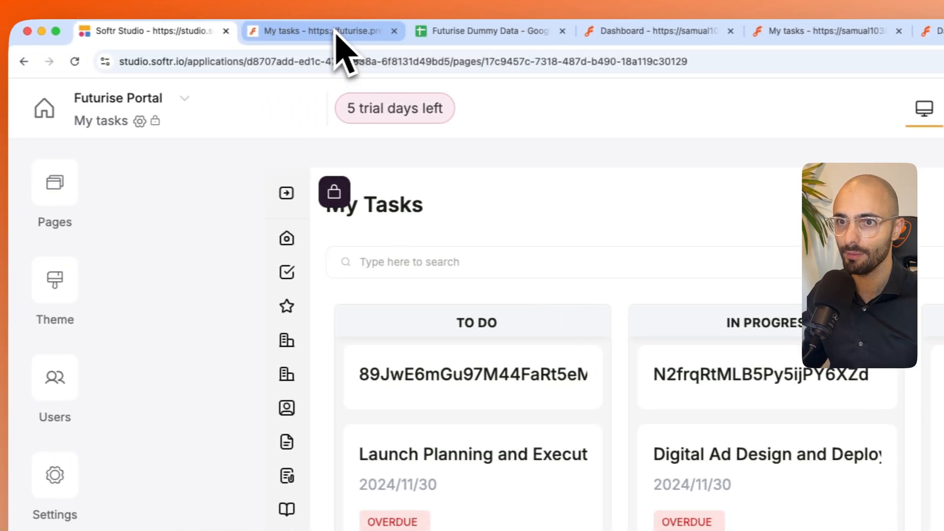
- Refresh the portal preview and open My Tasks from the navigation as the Employee user
click(335, 31)
click(215, 163)
click(148, 135)
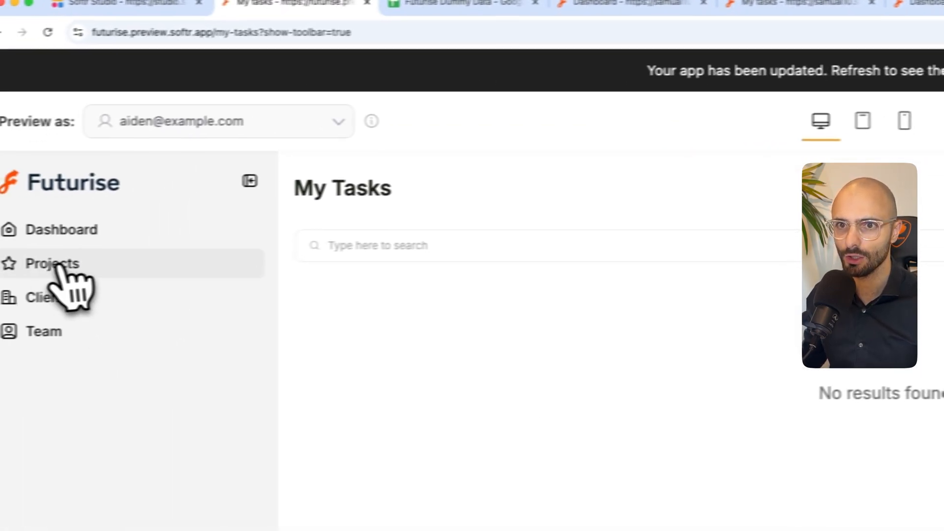
click(60, 266)
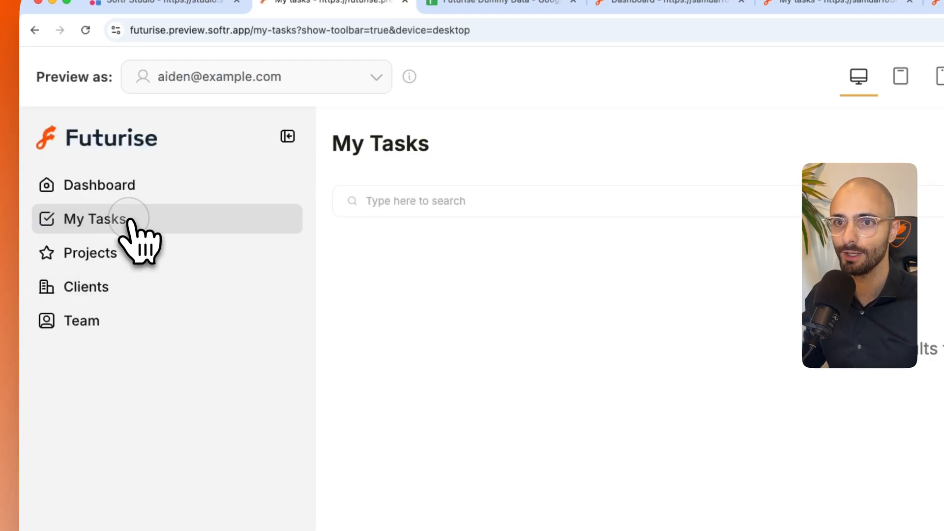
click(129, 219)
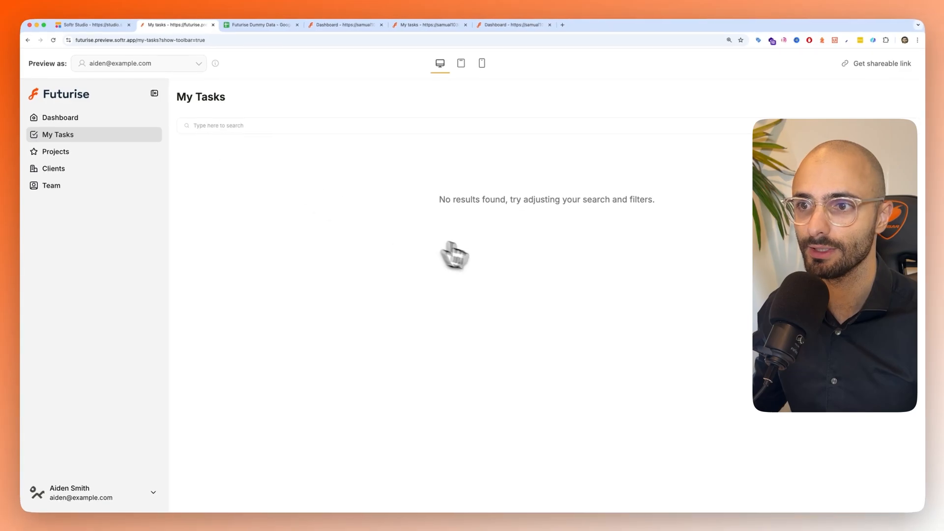
- Examine the Task Description and Assigned To IDs columns of the task sheet in Futurise Dummy Data in Google Sheets
click(260, 25)
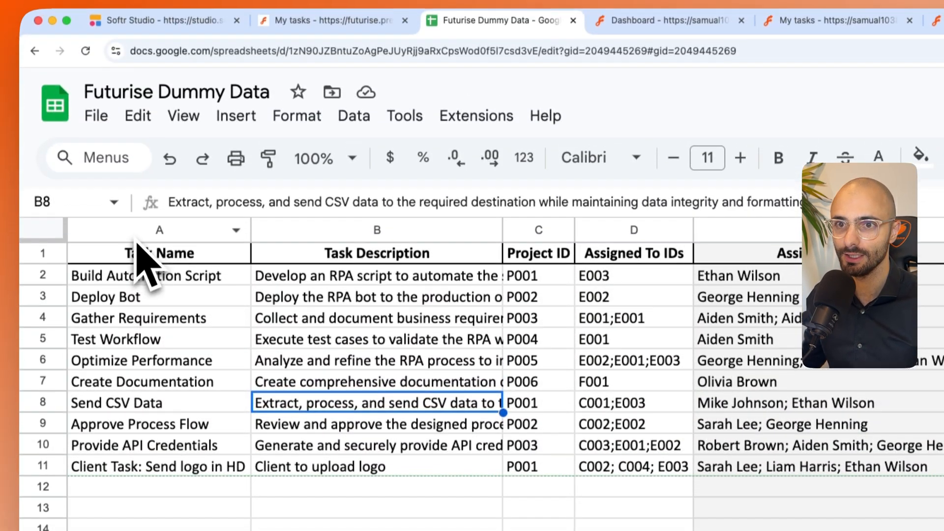
click(231, 241)
click(368, 239)
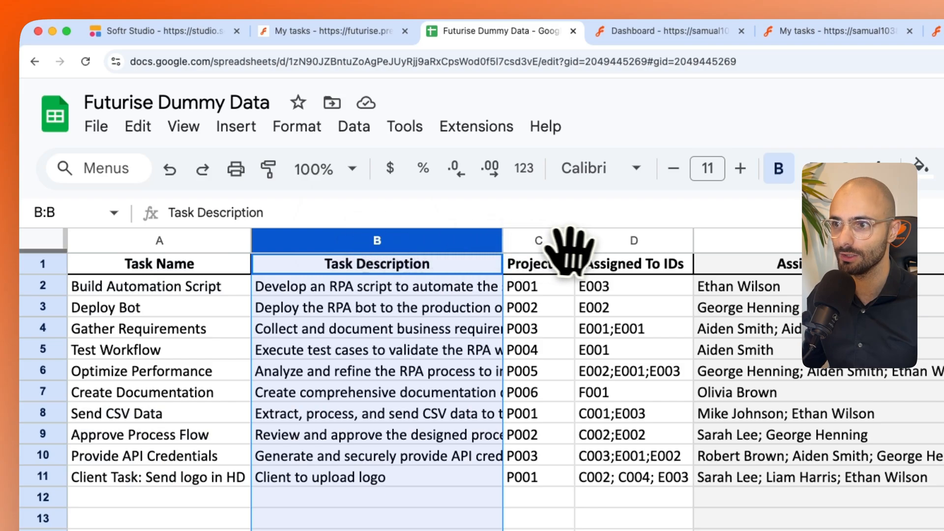
click(639, 241)
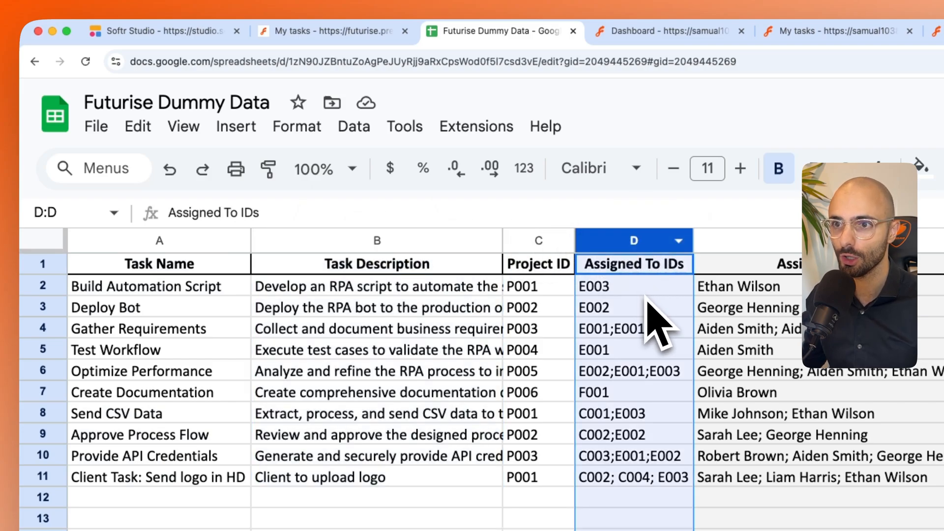
- Return to Softr Studio and connect the My Tasks kanban board to the Task Details sheet of Futurise Dummy Data
click(153, 31)
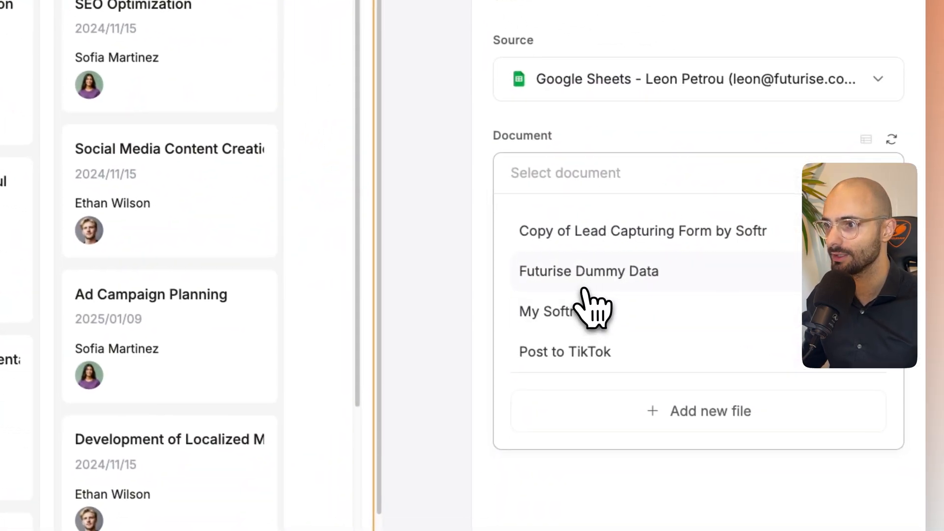
click(585, 287)
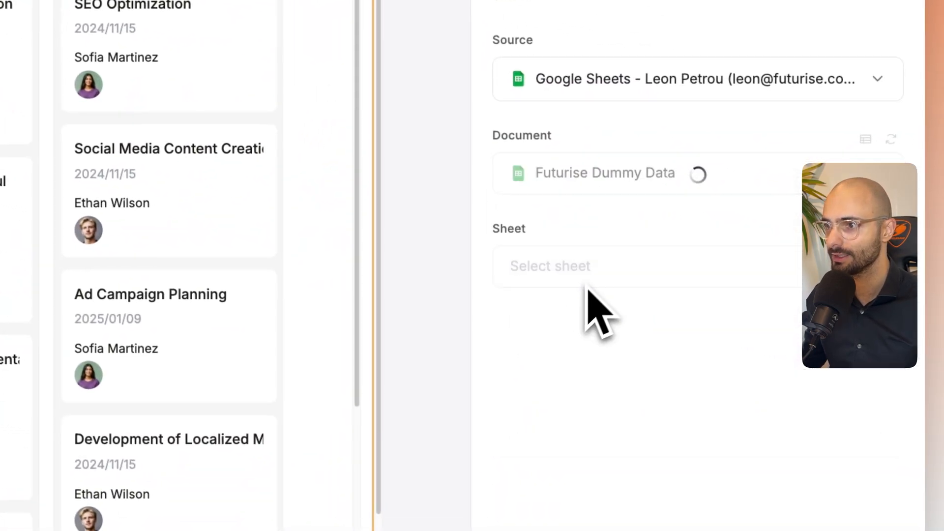
click(598, 273)
scroll(600, 432, down, 1)
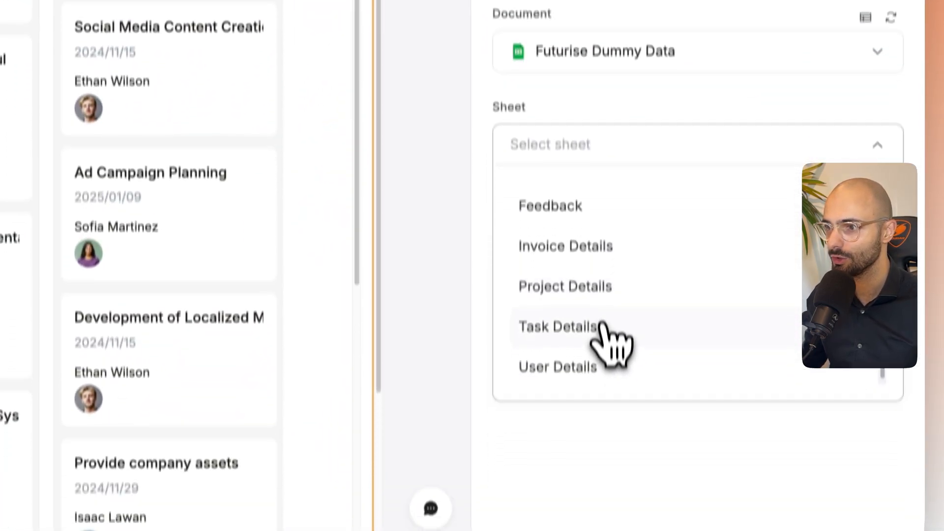
click(602, 445)
scroll(640, 361, down, 2)
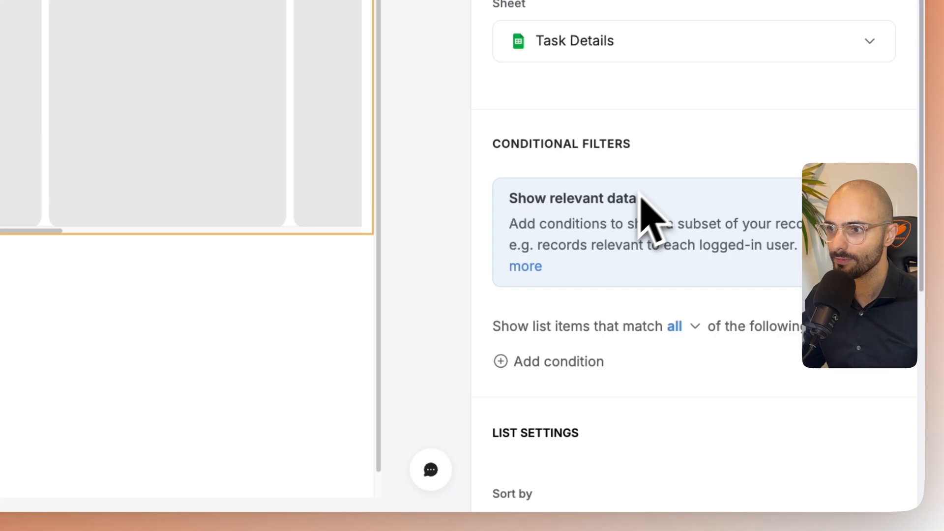
scroll(641, 201, down, 3)
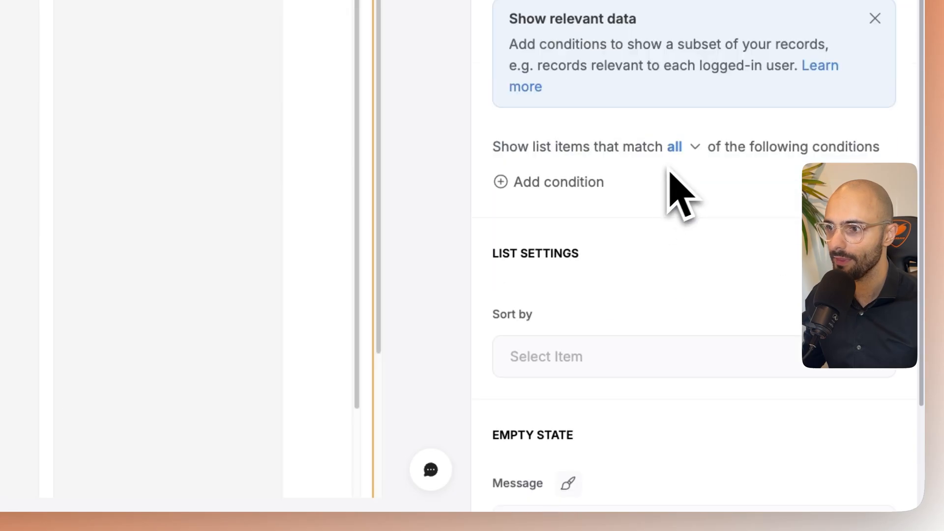
- Filter the kanban board to records whose Assigned To IDs contains the logged-in user's Person ID, and check My Tasks in the preview
click(582, 181)
scroll(585, 197, down, 1)
click(602, 189)
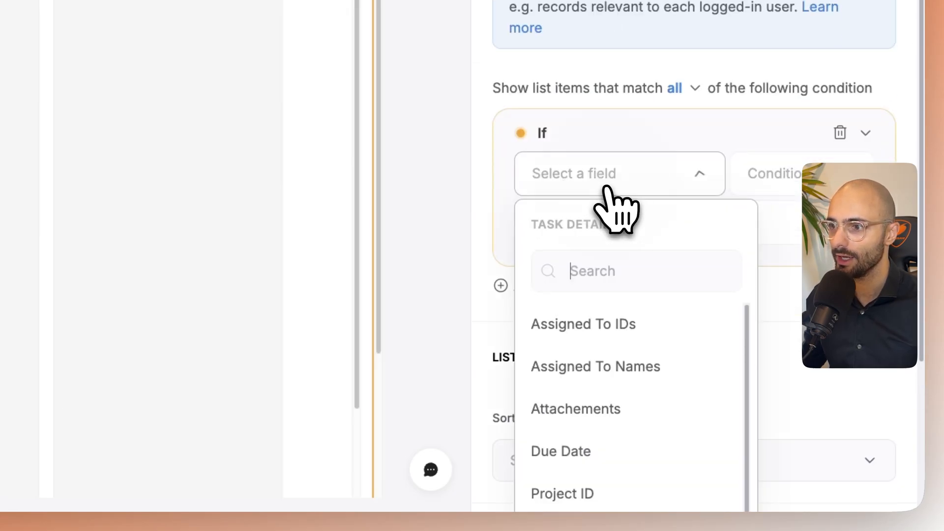
click(594, 329)
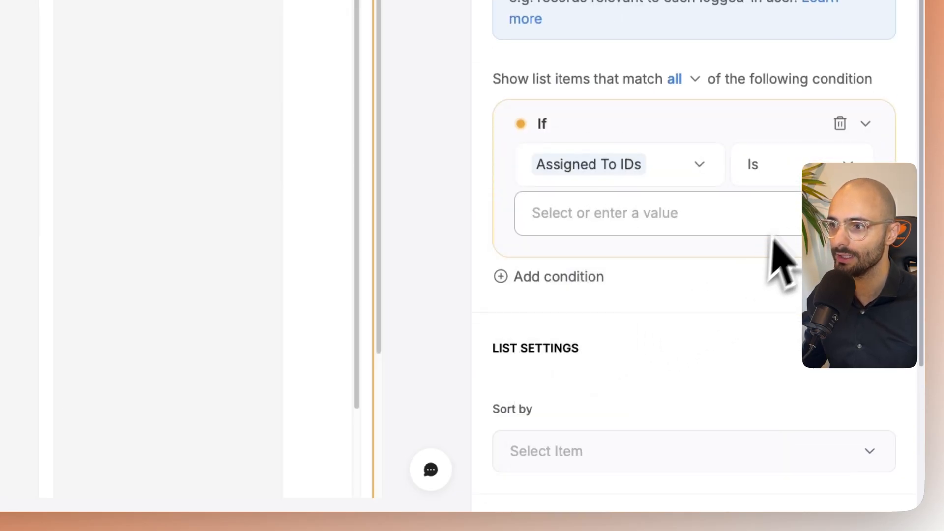
click(607, 231)
click(611, 285)
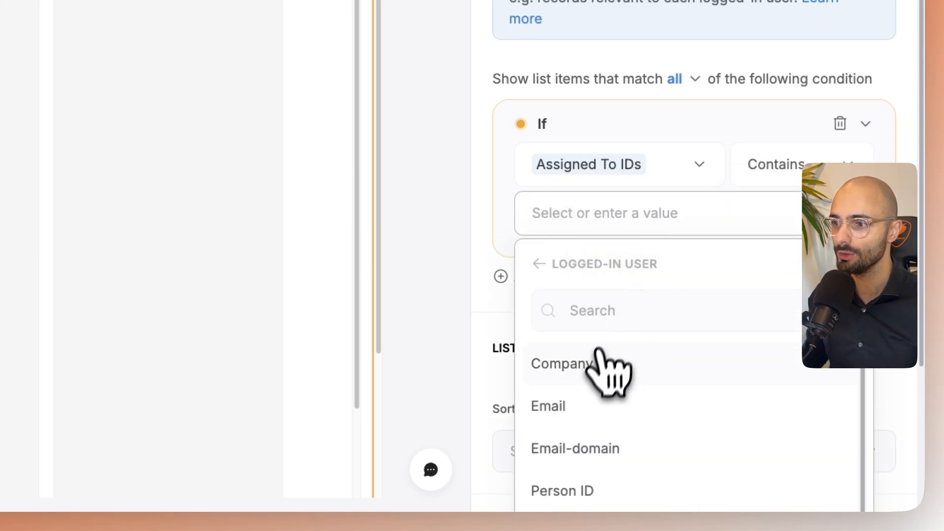
scroll(599, 350, down, 1)
click(583, 453)
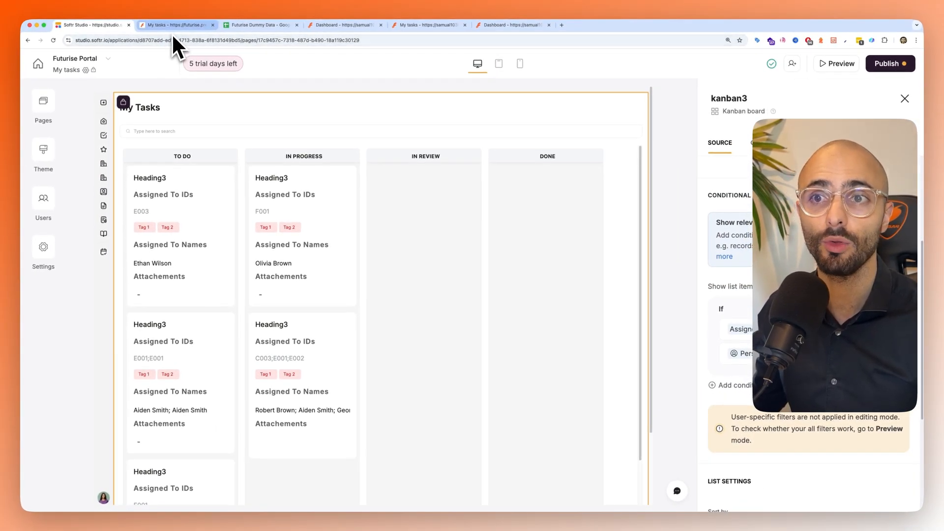
click(175, 25)
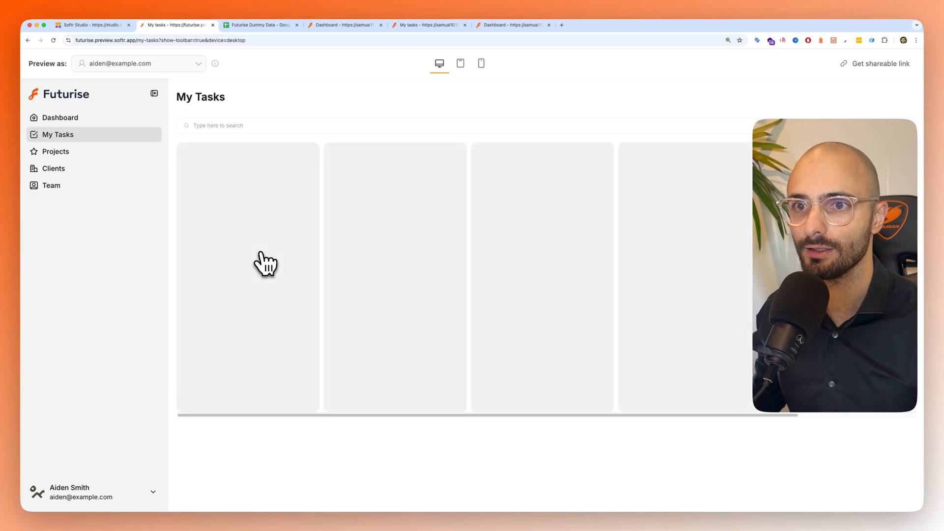
scroll(270, 281, down, 1)
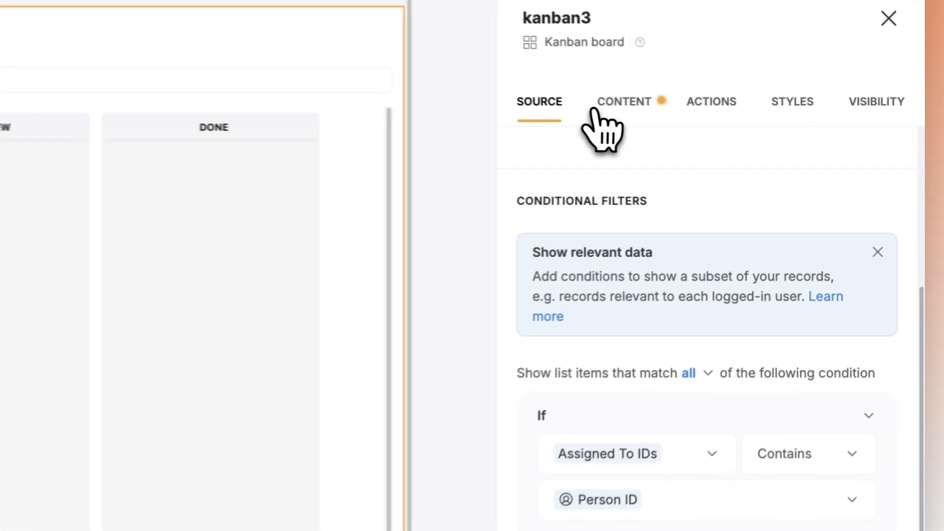
- Delete the Heading 3, Assigned To IDs, Tag, Assigned To Names and Attachements item fields from the kanban board in Softr Studio
click(595, 108)
scroll(607, 273, down, 12)
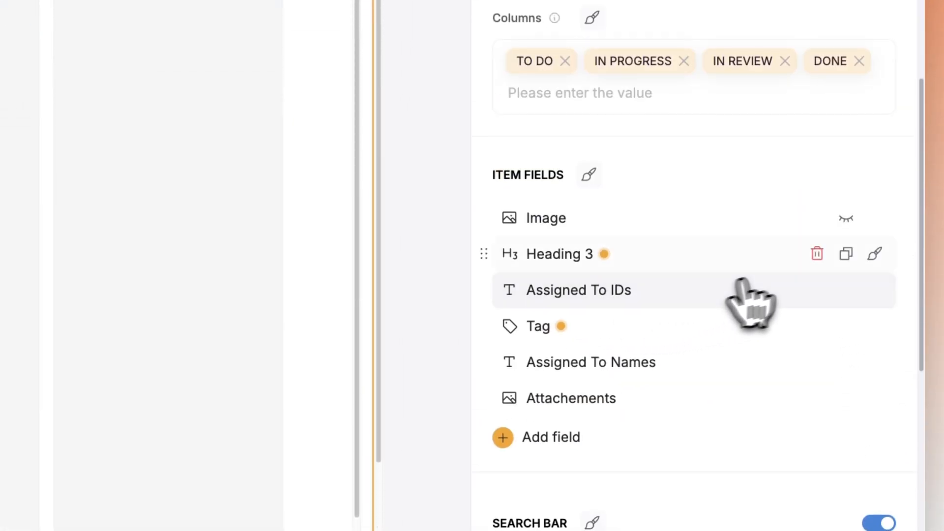
click(817, 260)
click(816, 260)
click(816, 260)
click(816, 254)
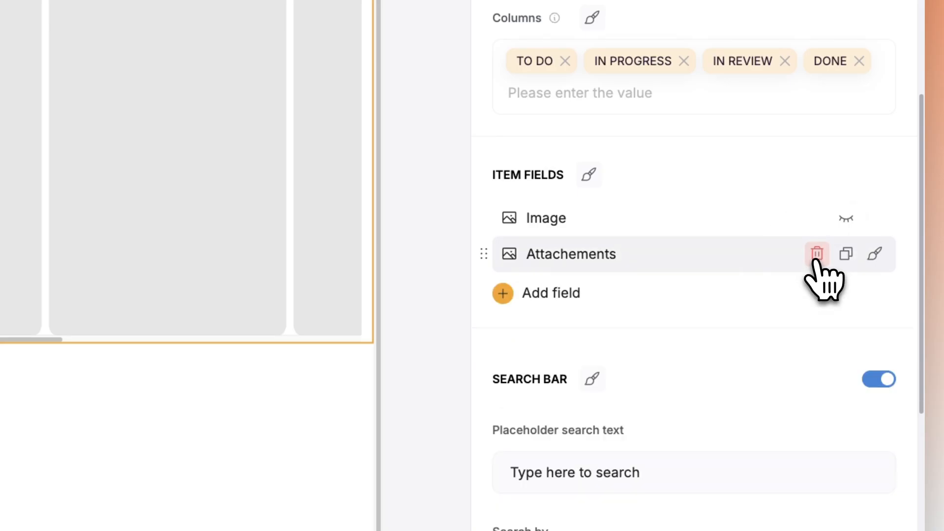
click(817, 253)
- Add Task Name as an item field on the kanban cards and set its type to Heading 1
click(548, 256)
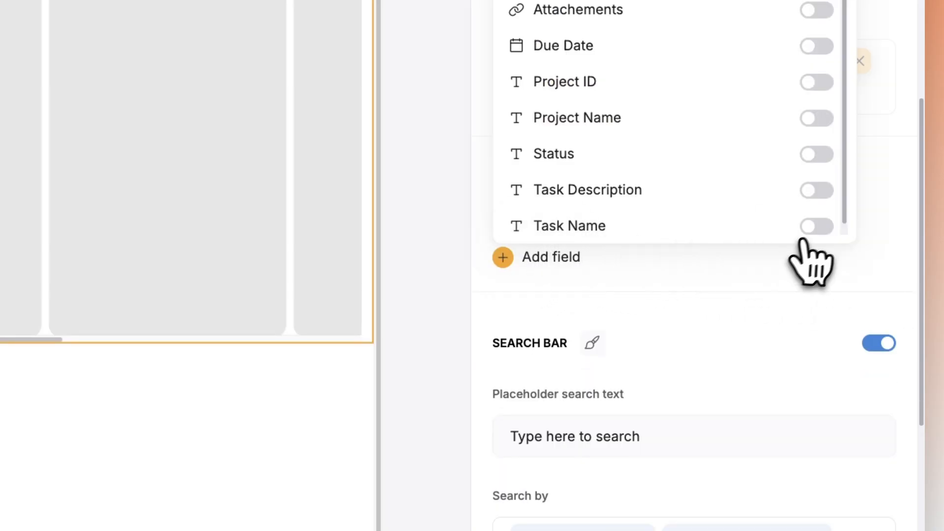
click(817, 227)
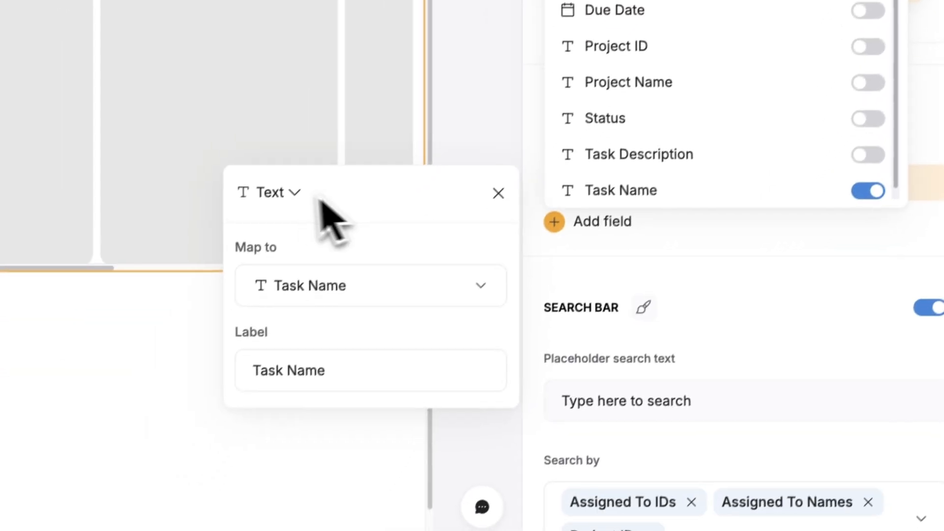
click(216, 265)
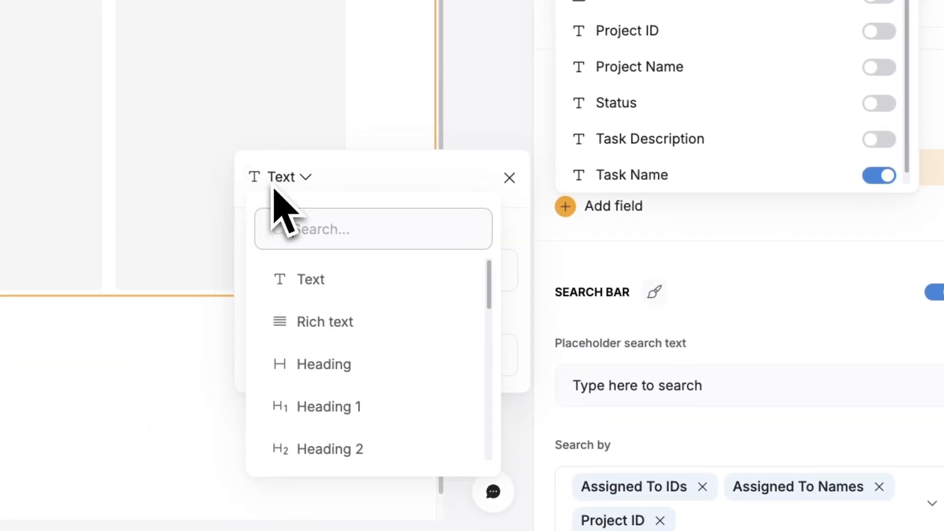
click(345, 389)
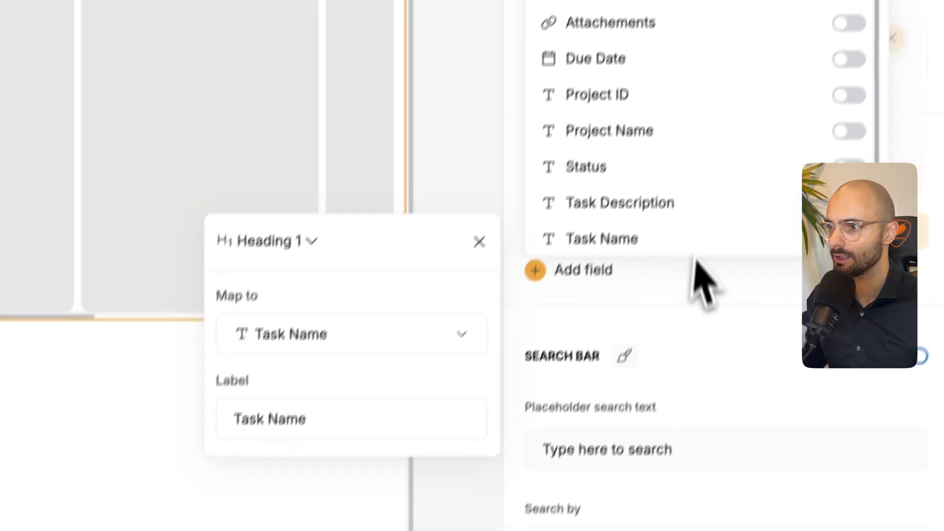
click(722, 202)
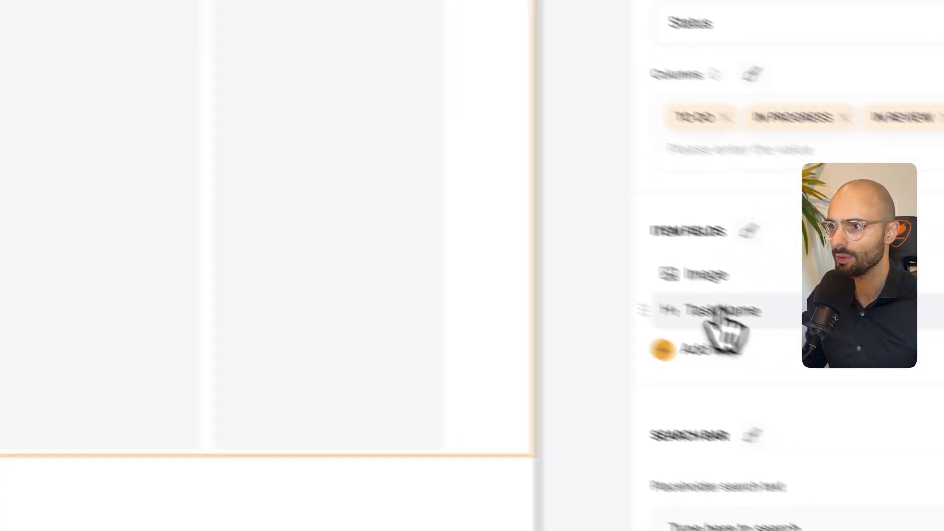
- Clear the label of the Task Name item field so the label is blank
click(536, 282)
drag(333, 456, 305, 458)
key(BackSpace)
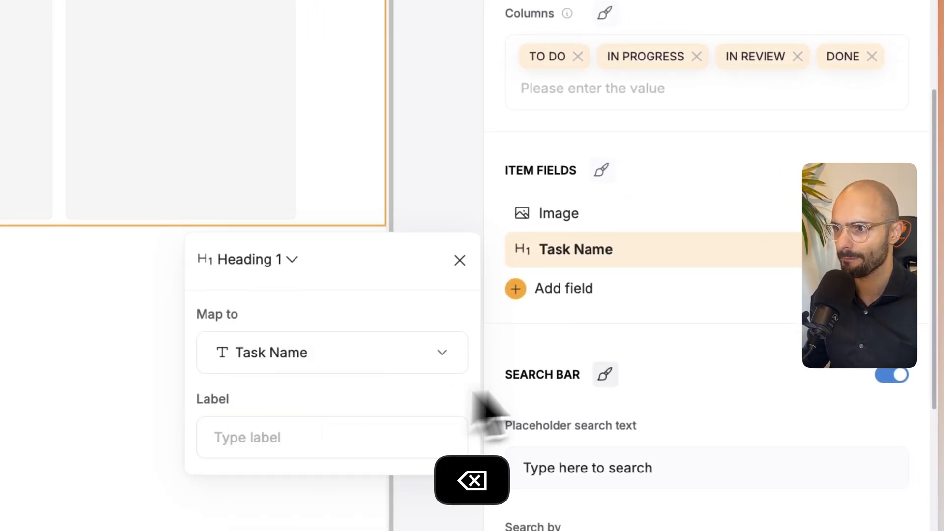
click(667, 315)
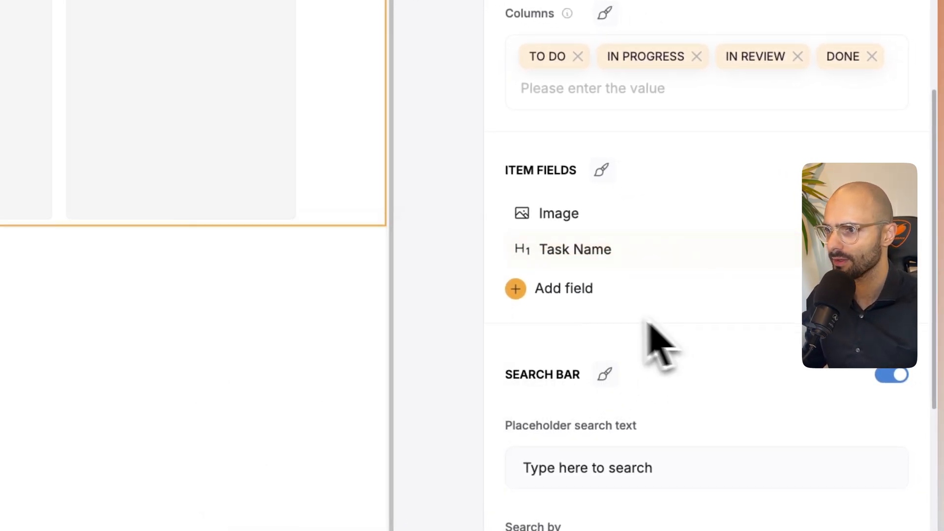
- Add Status as an item field on the kanban cards and set its type to Tag
scroll(596, 363, down, 2)
click(566, 218)
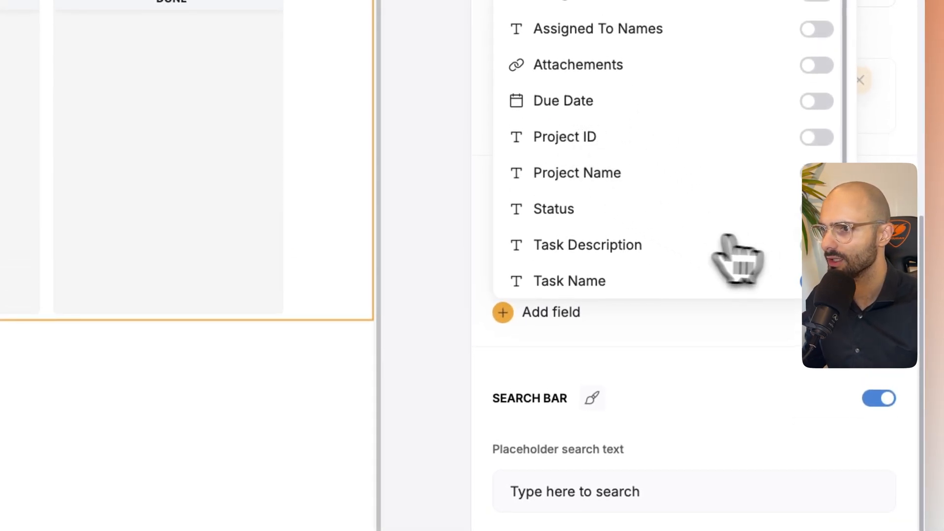
click(816, 209)
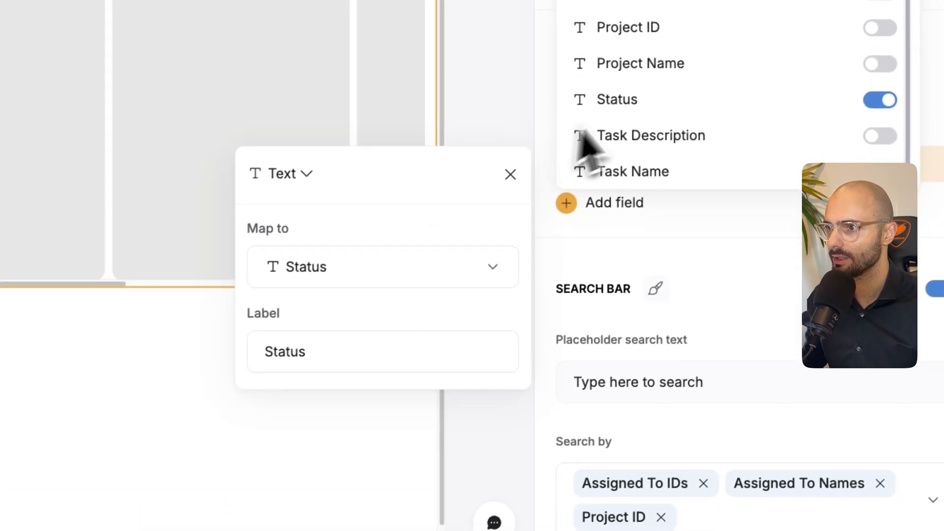
click(655, 190)
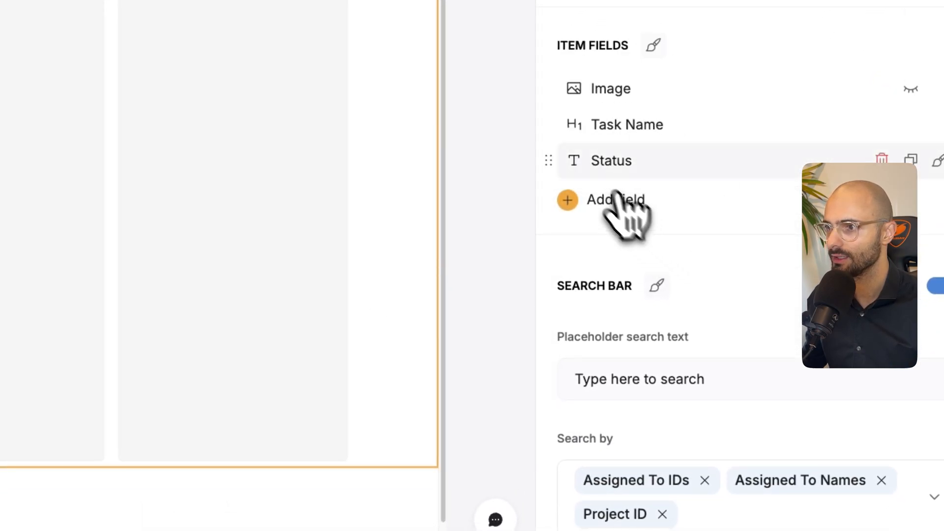
click(593, 164)
click(290, 181)
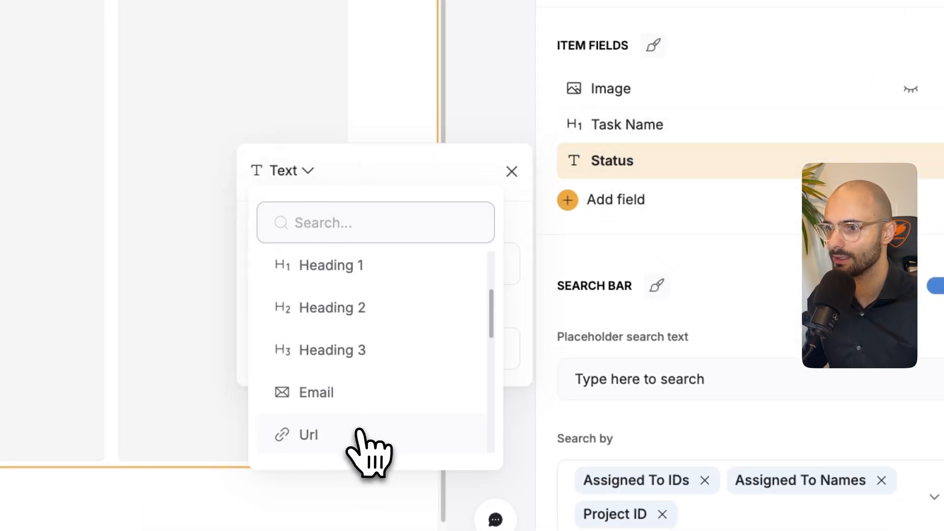
click(310, 436)
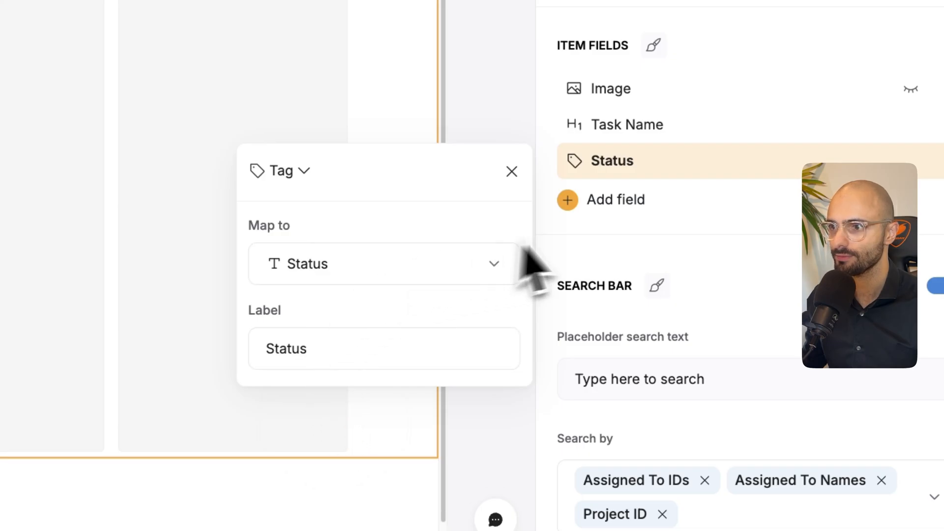
click(610, 246)
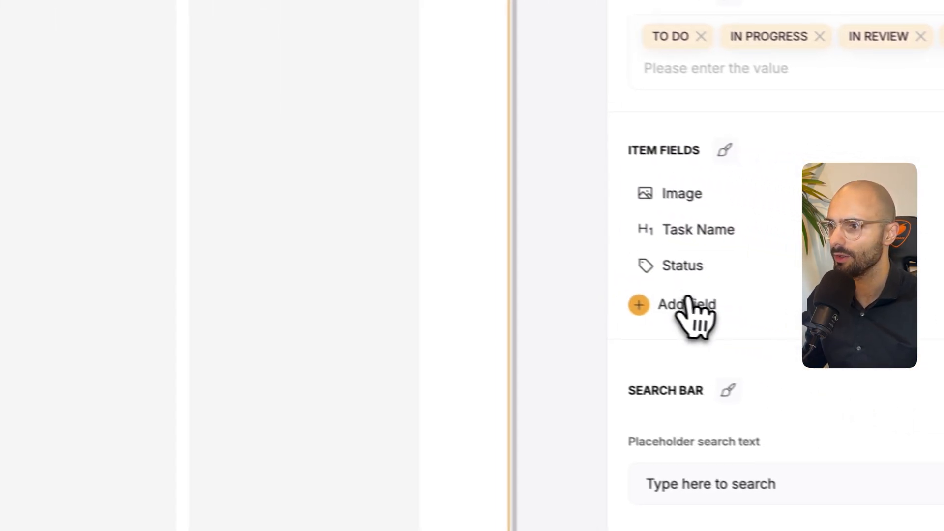
- Add Due Date as an item field on the kanban cards and clear the label of the Status field
click(688, 309)
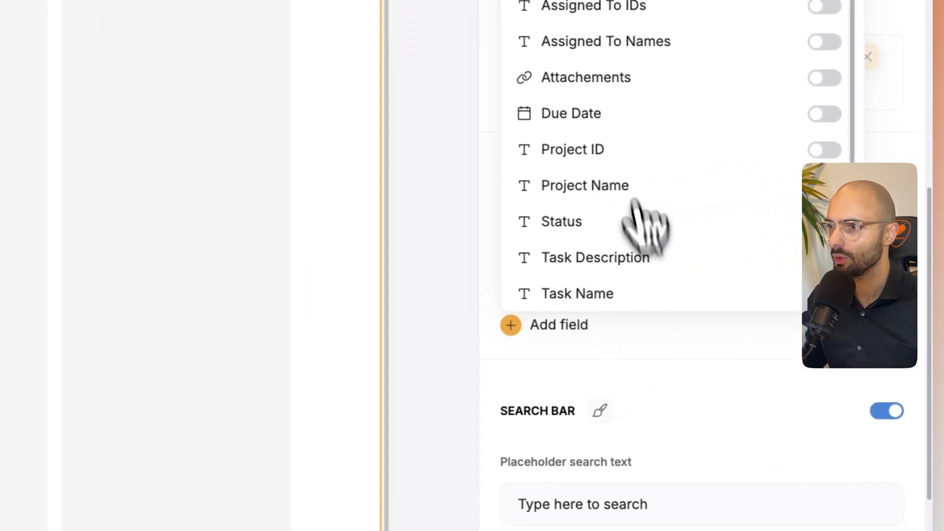
click(824, 114)
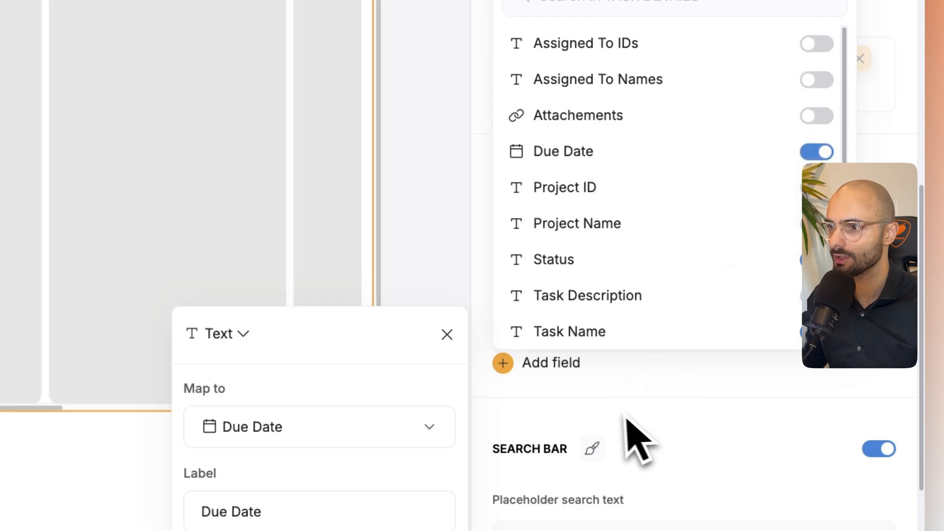
click(627, 418)
click(559, 325)
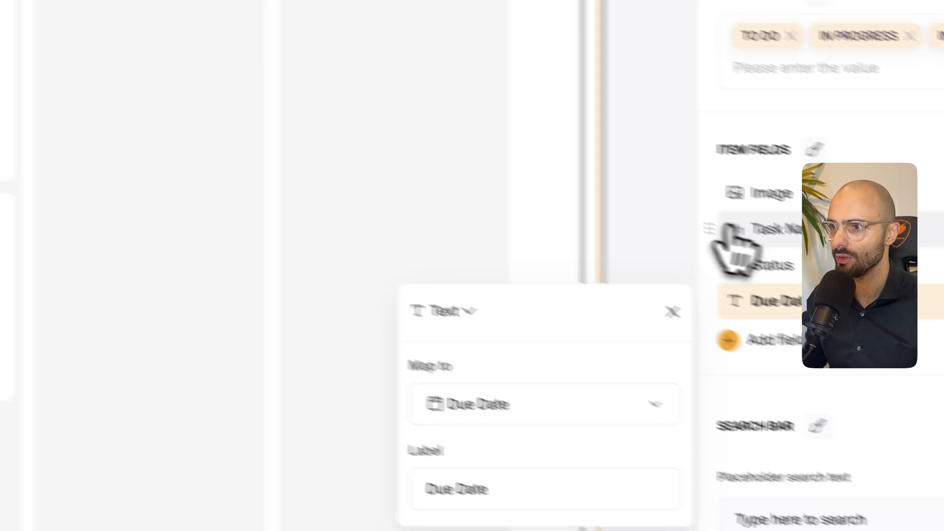
click(733, 255)
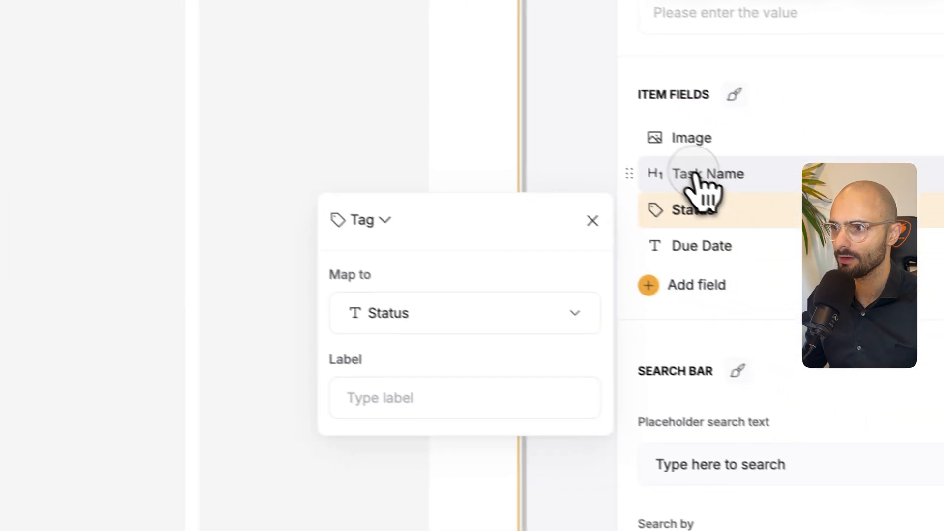
- Set the Task Name item field's type to Heading 2 and refresh the My Tasks preview to check the cards
click(695, 176)
click(350, 175)
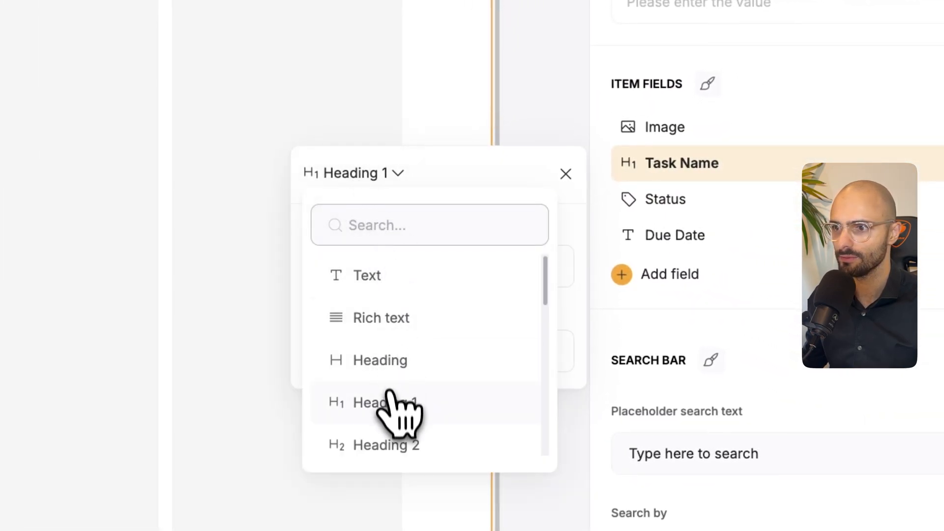
click(391, 442)
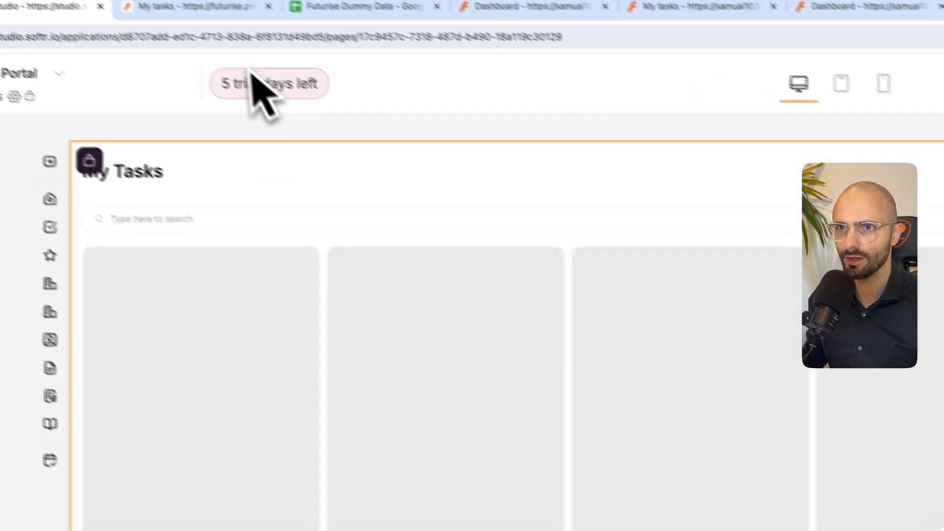
click(247, 32)
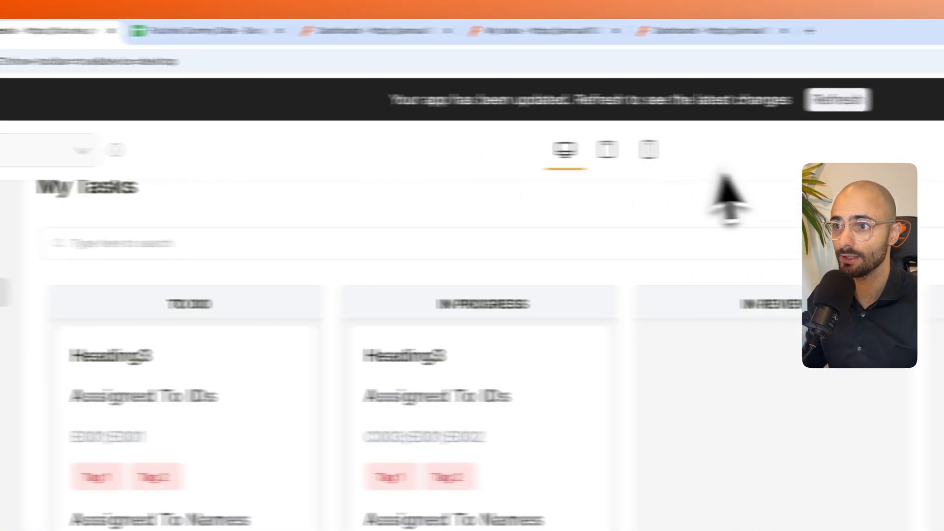
click(837, 100)
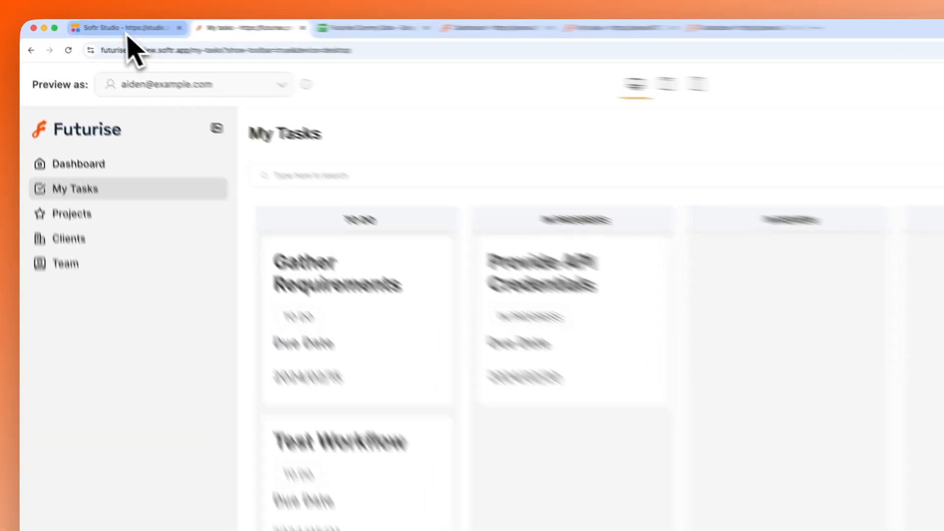
- In Softr Studio, give the Status tag a solid border with color #FFA400 and amount 2
click(93, 25)
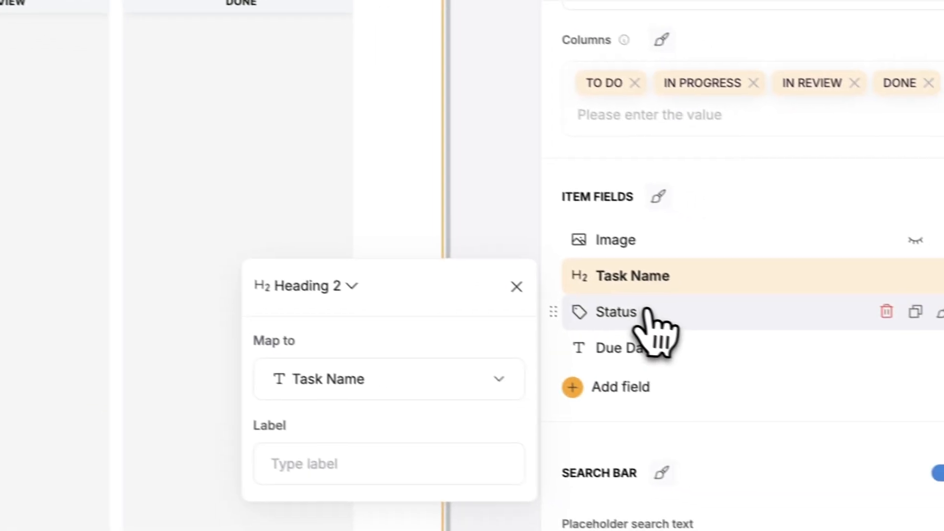
click(647, 312)
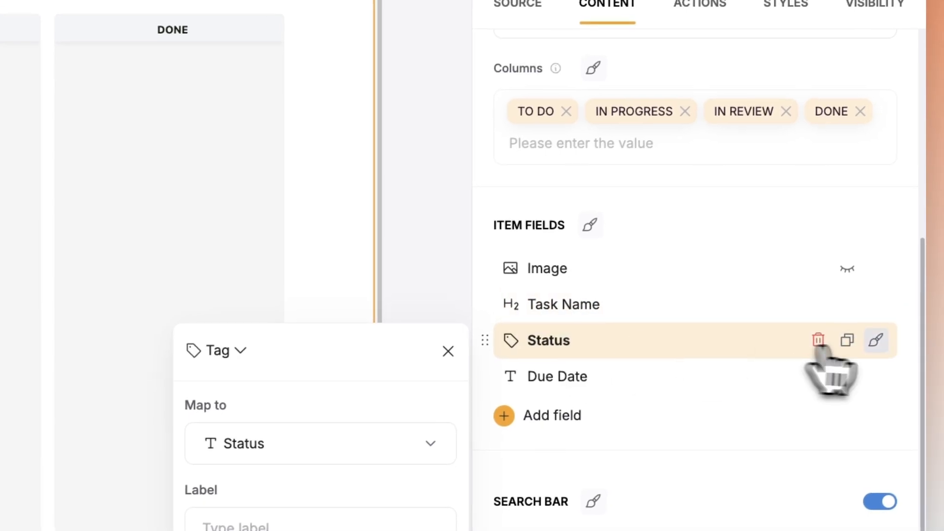
click(875, 342)
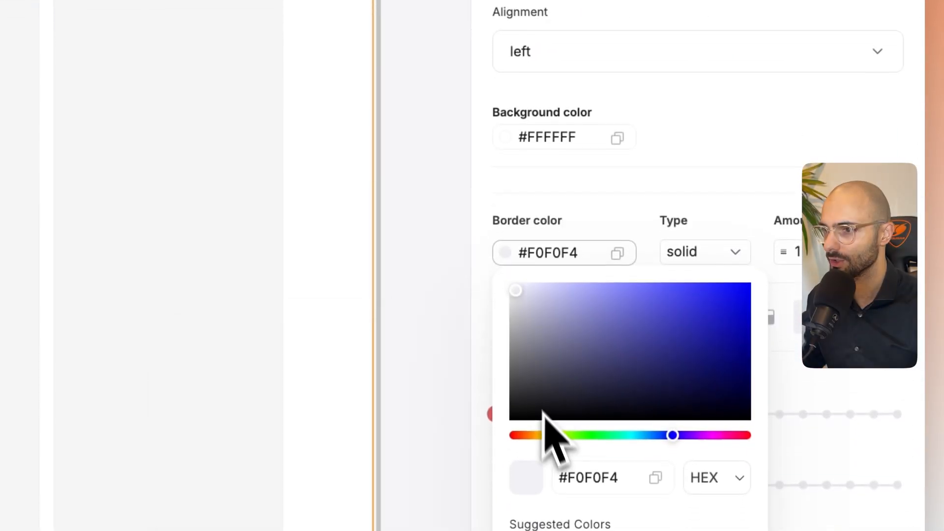
click(538, 433)
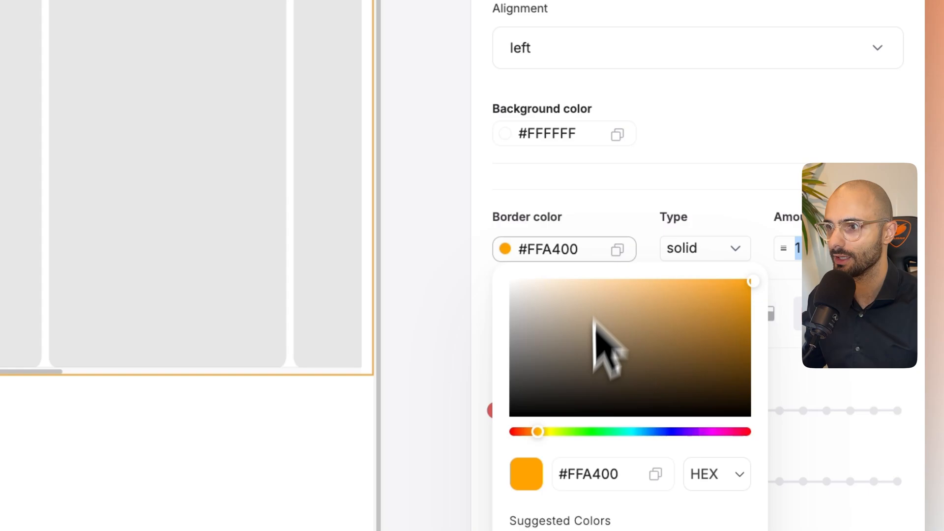
click(643, 221)
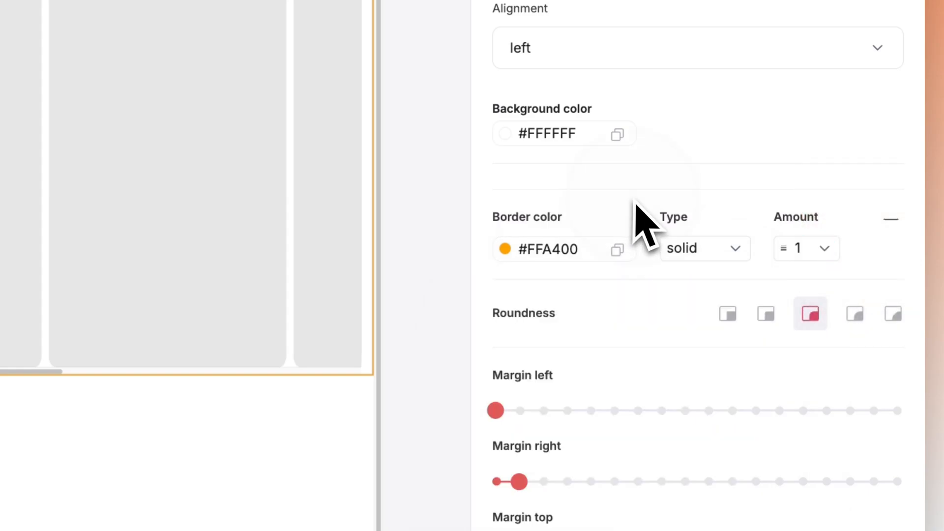
scroll(626, 280, up, 2)
click(785, 250)
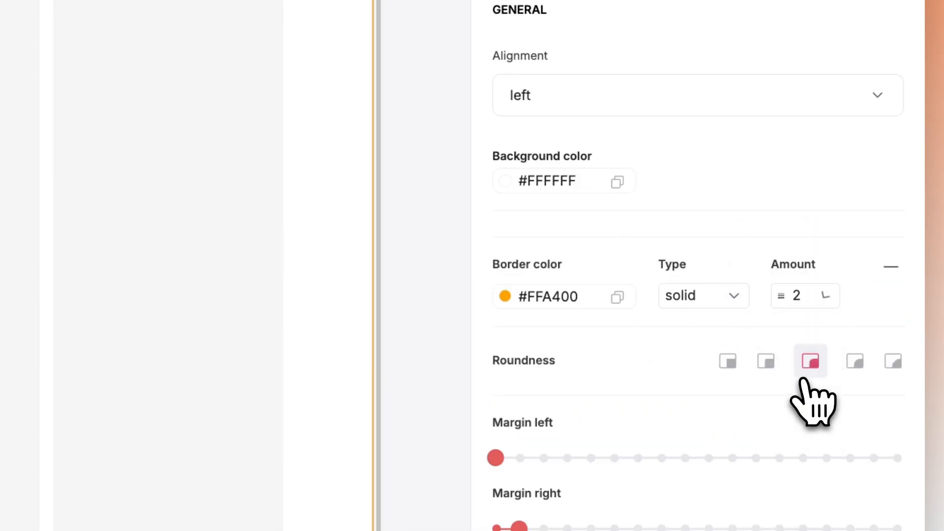
- Set the Status tag's text color to #FFA400 to match its border
scroll(738, 295, up, 10)
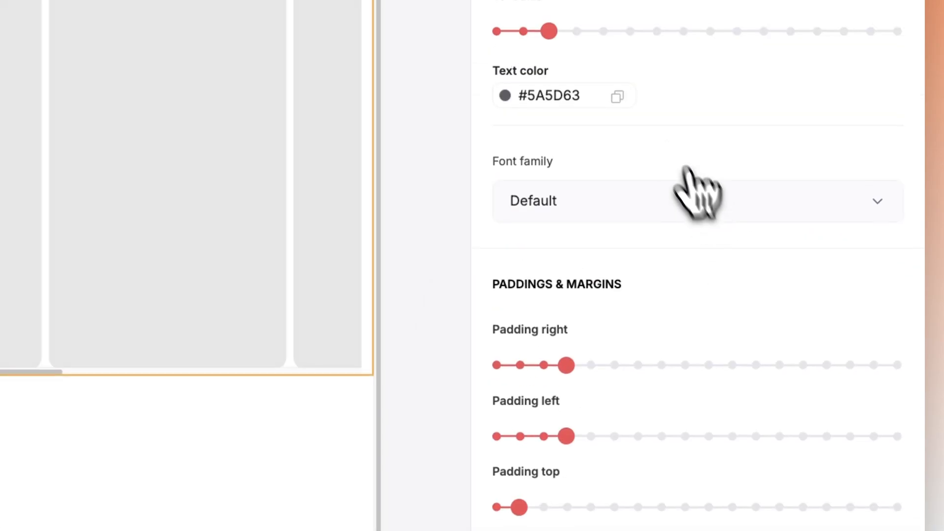
click(539, 122)
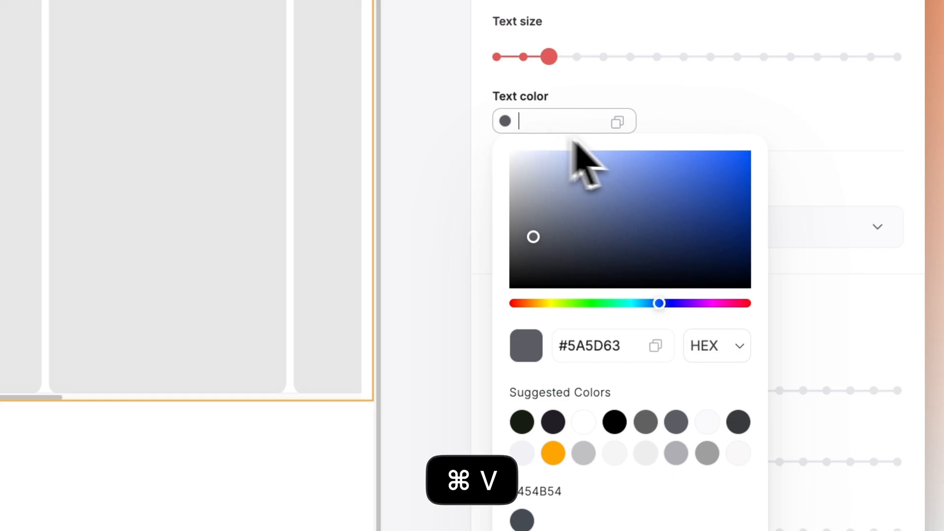
text(#FFA400)
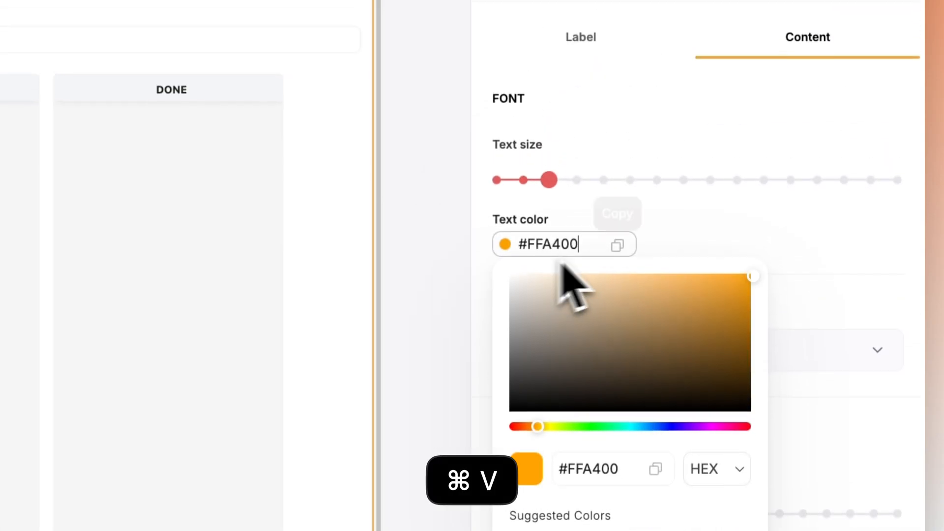
click(716, 130)
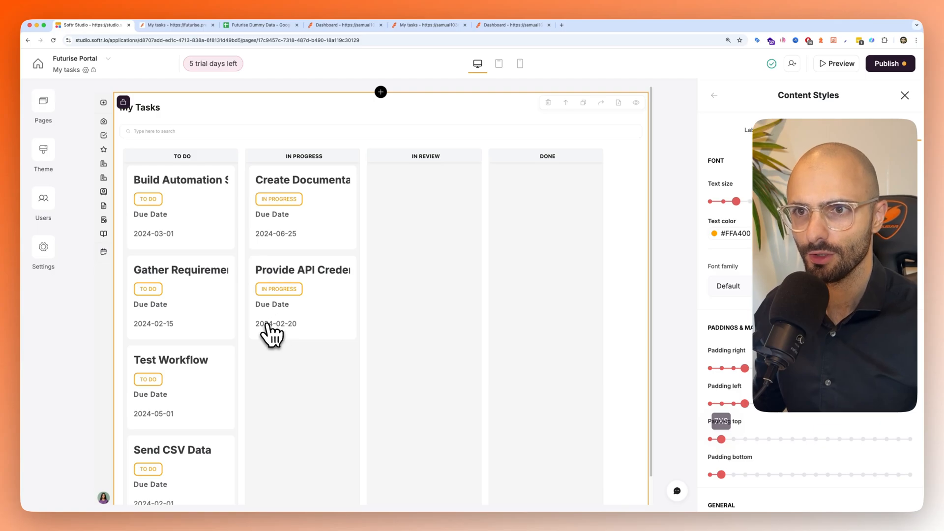
- Review the kanban board's drag-and-drop action and test it by moving the Test Workflow card to the In Progress column in the preview
scroll(268, 327, down, 1)
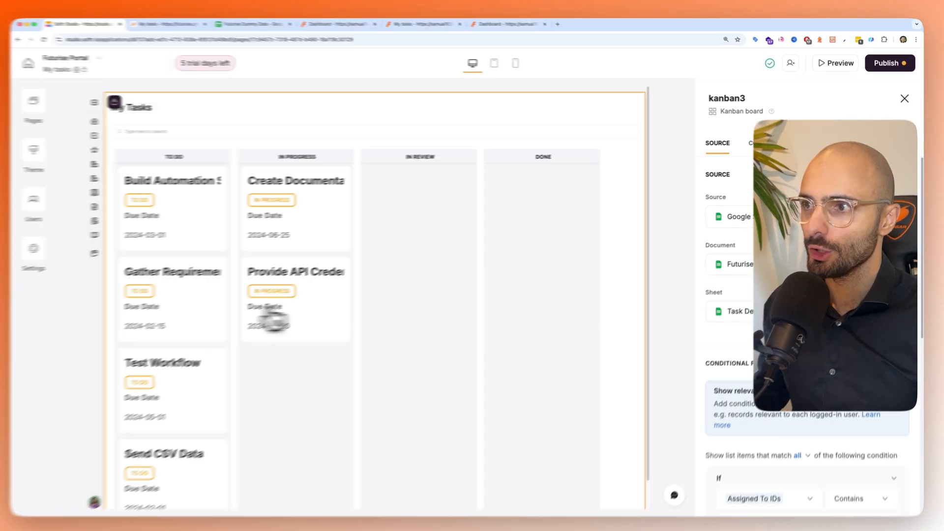
click(724, 176)
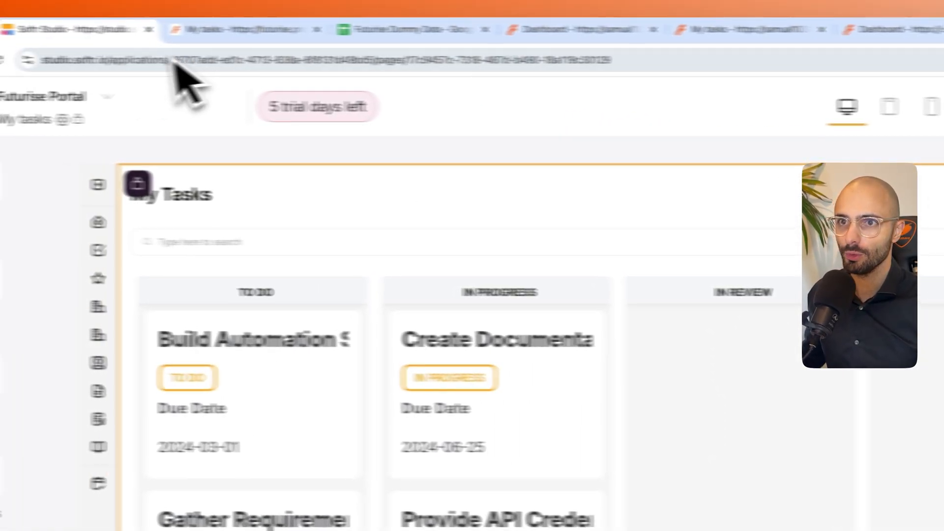
click(221, 27)
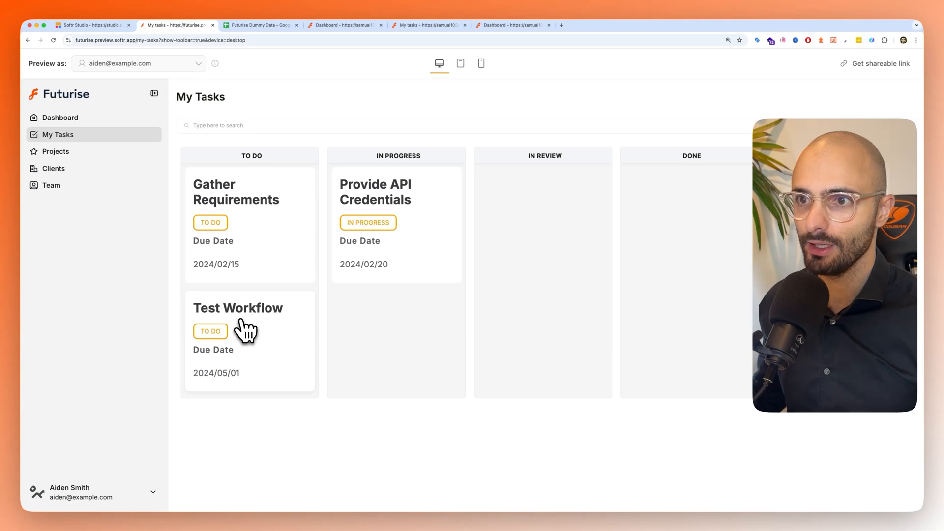
drag(245, 331, 392, 347)
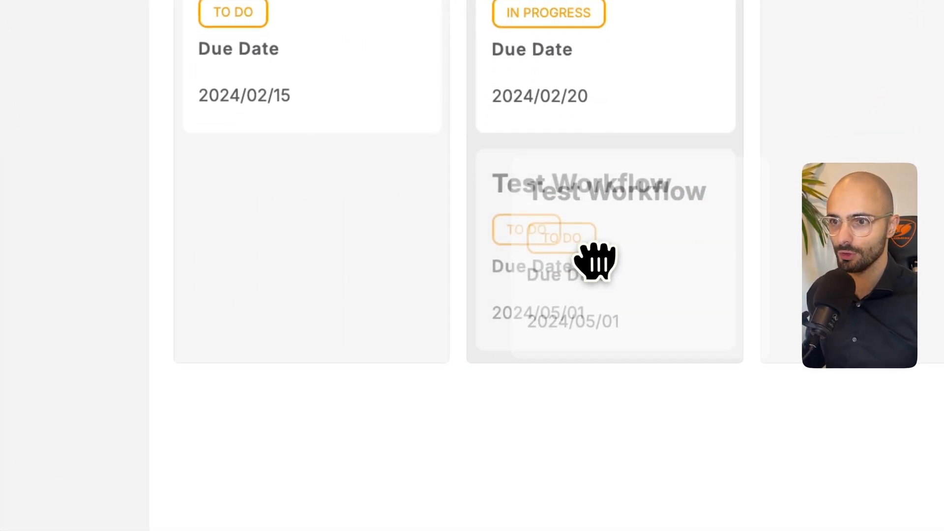
drag(595, 261, 640, 98)
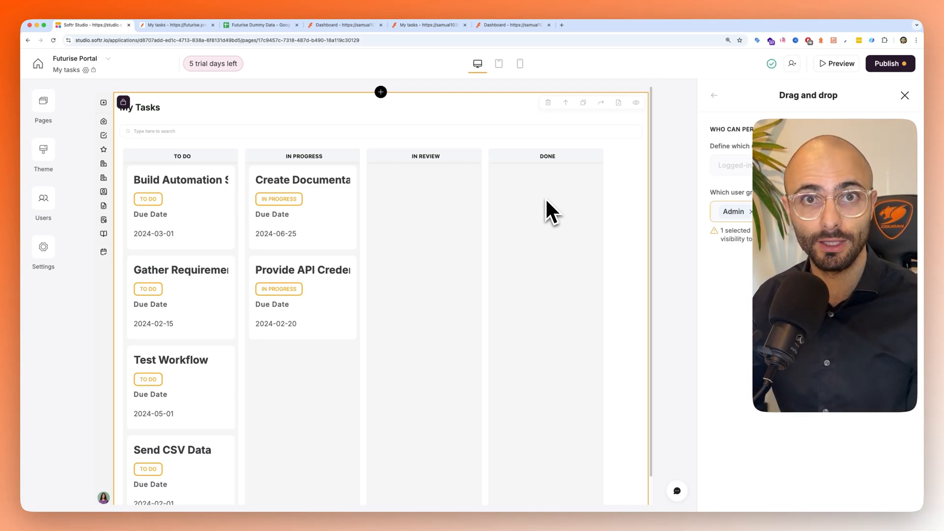
- Add a topbar button with the Add record action to the kanban board
click(545, 198)
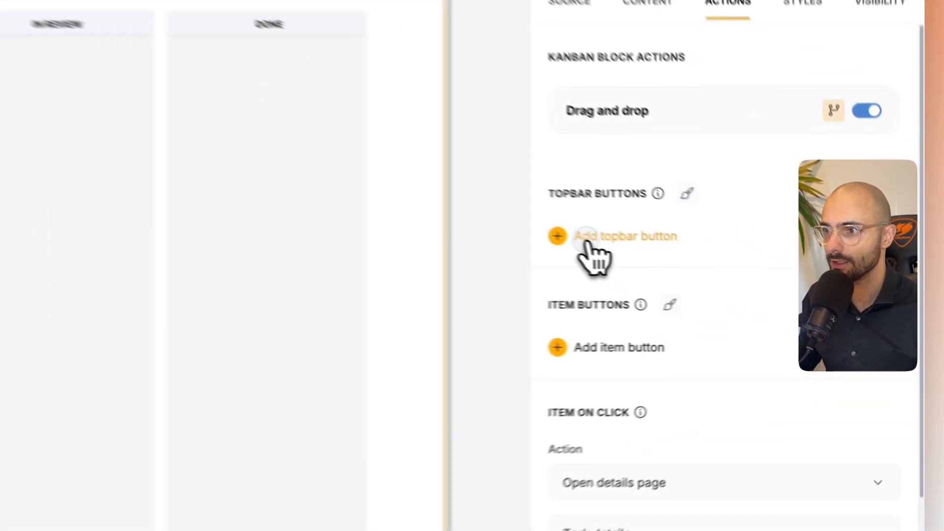
click(736, 282)
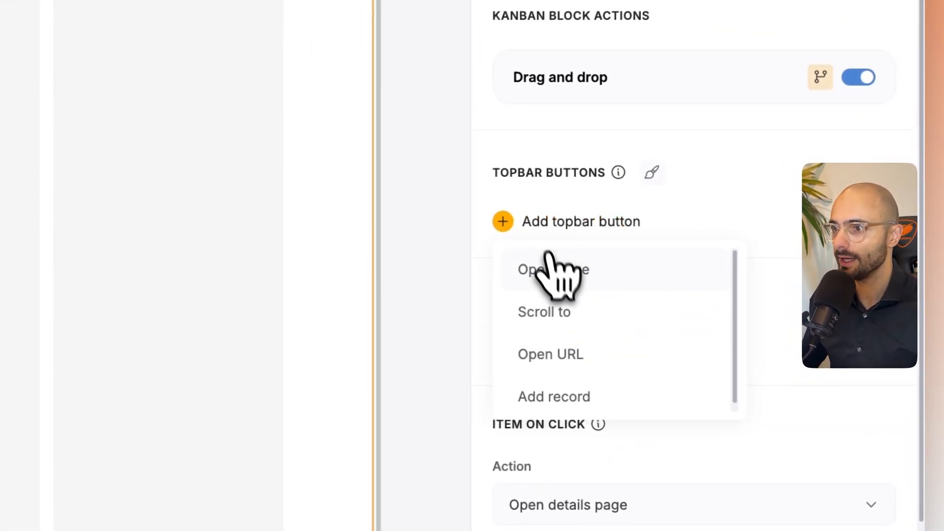
scroll(565, 334, down, 1)
click(570, 357)
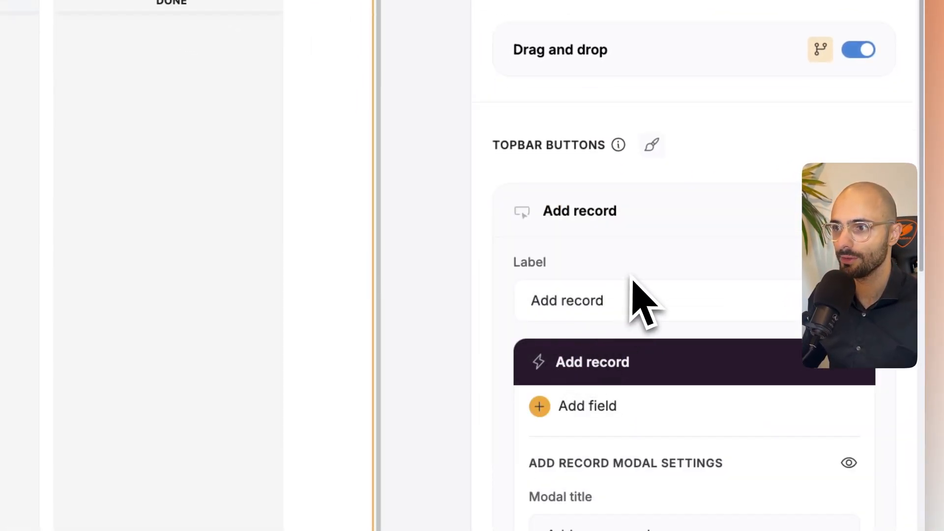
- Add the Task Details fields to the Add record form: assignee IDs and names, Attachements, Due Date, Project ID and Name, Status, Task Description and Task Name
scroll(617, 349, down, 3)
scroll(615, 344, down, 3)
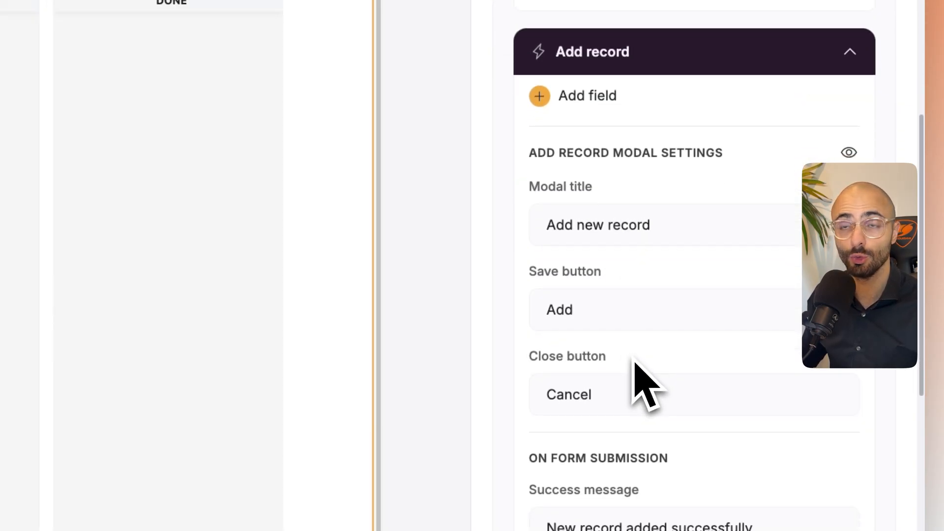
scroll(634, 325, up, 2)
click(580, 165)
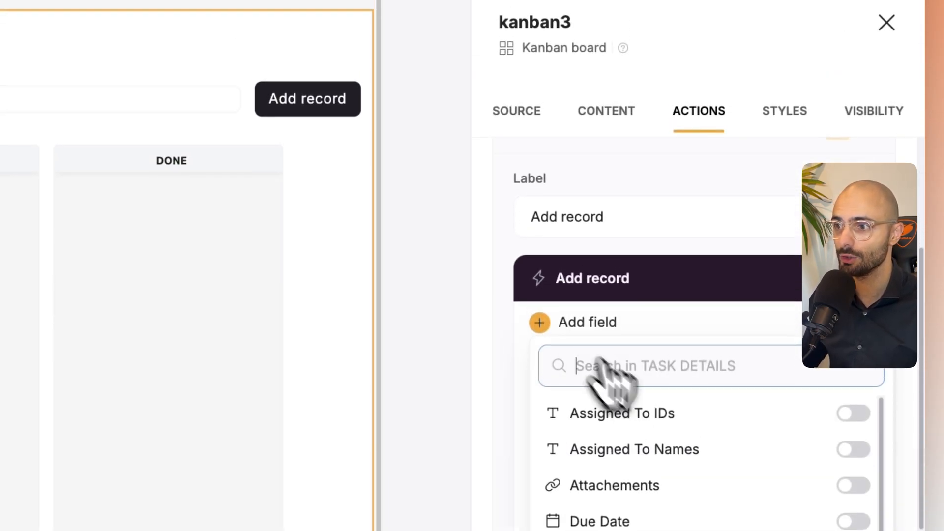
click(854, 422)
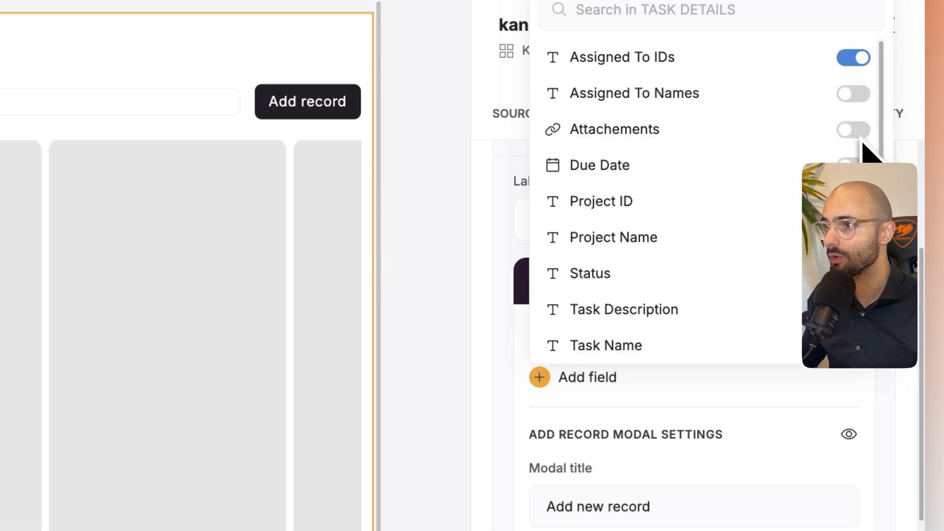
click(857, 94)
click(853, 210)
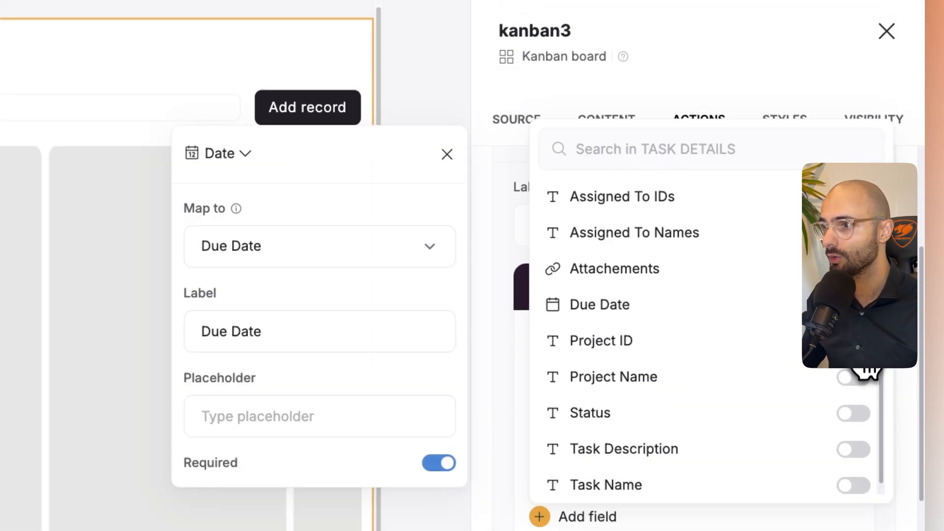
click(856, 341)
click(855, 377)
click(854, 414)
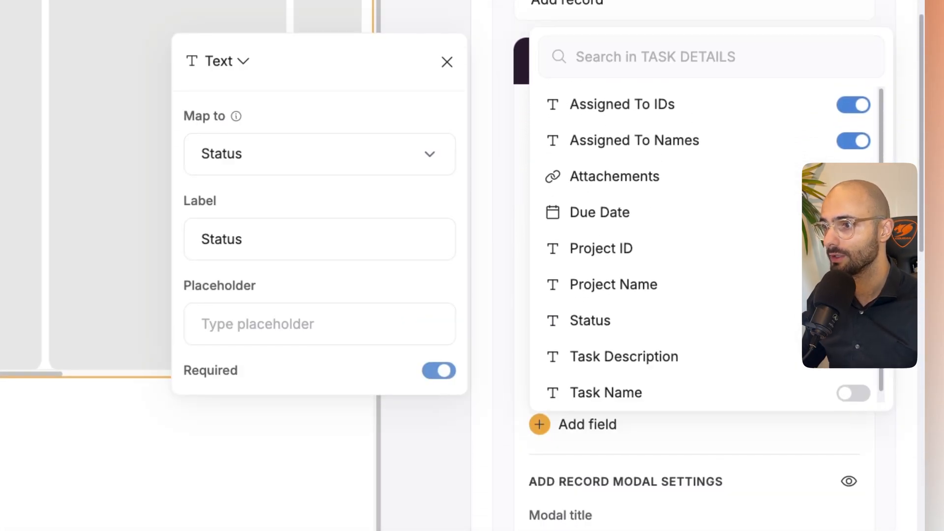
click(854, 357)
click(854, 437)
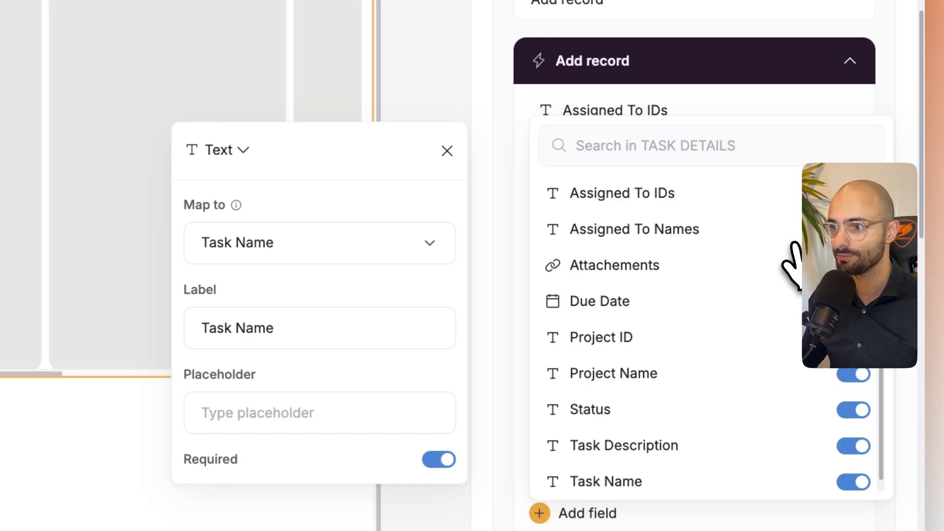
click(644, 195)
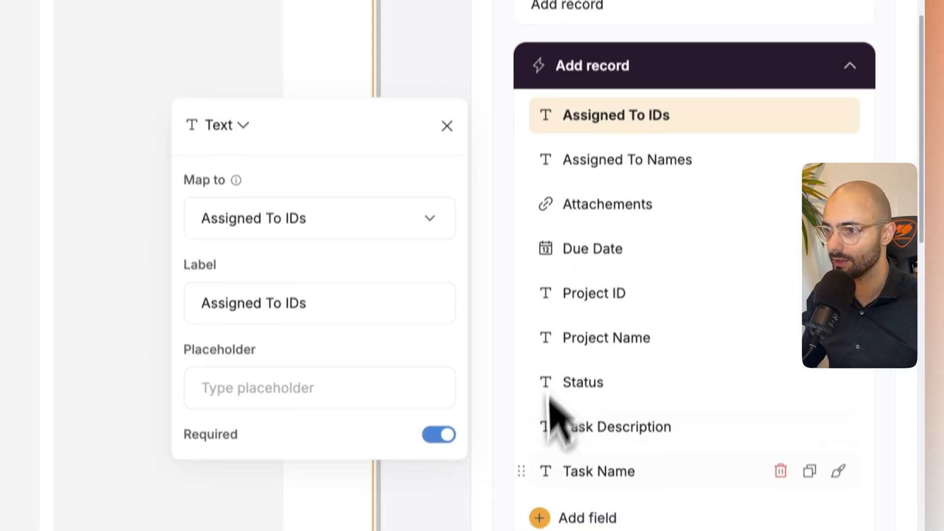
- Reorder the form fields so Task Name comes first and Task Description second, ahead of Assigned To IDs
drag(541, 480, 524, 408)
drag(520, 117, 518, 93)
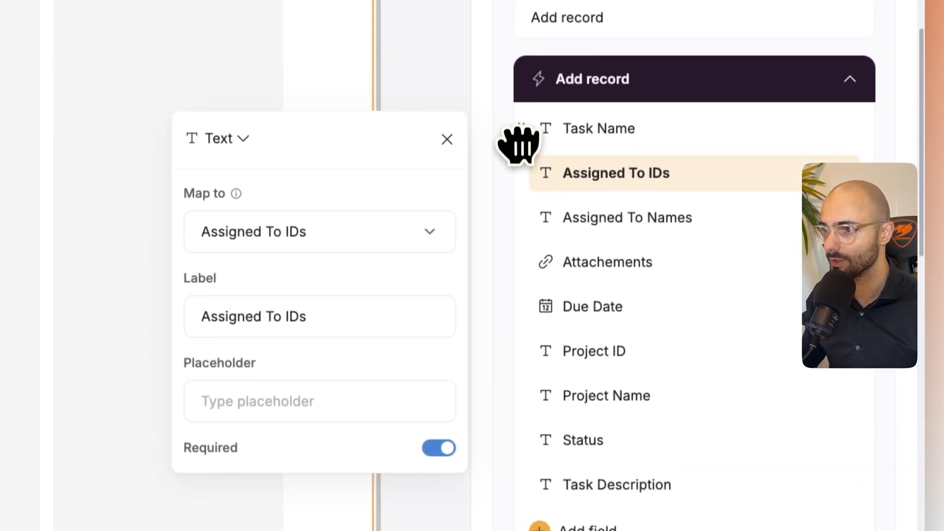
drag(529, 422, 542, 264)
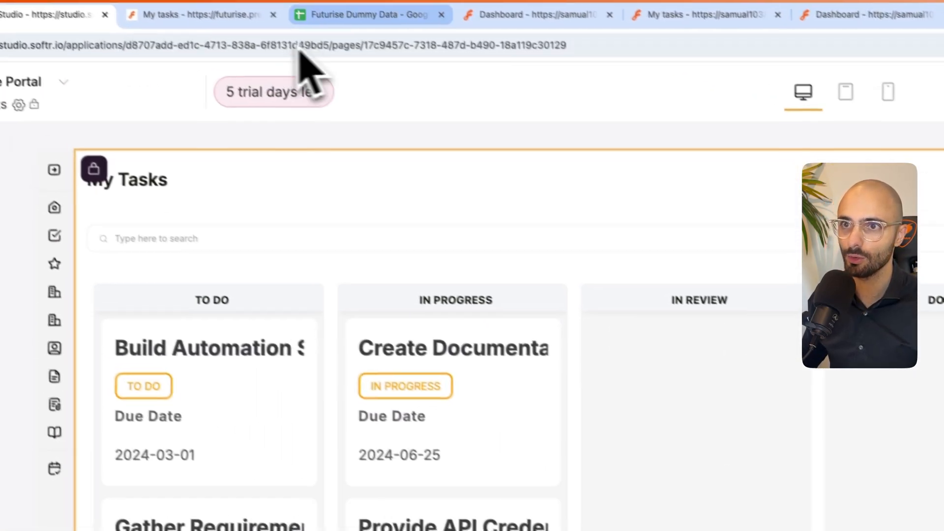
- Switch to the Futurise Dummy Data Google Sheet and examine how Assigned To Names is derived from Assigned To IDs
click(319, 24)
click(665, 286)
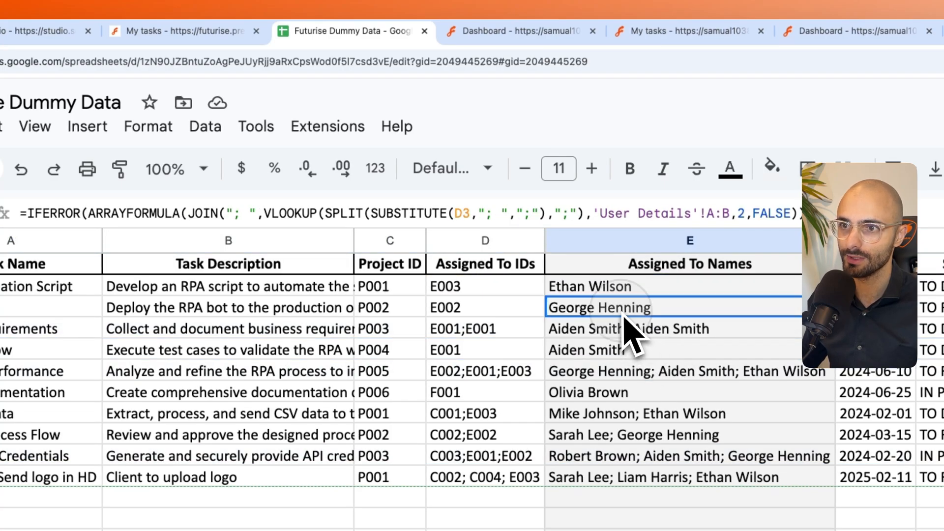
click(473, 312)
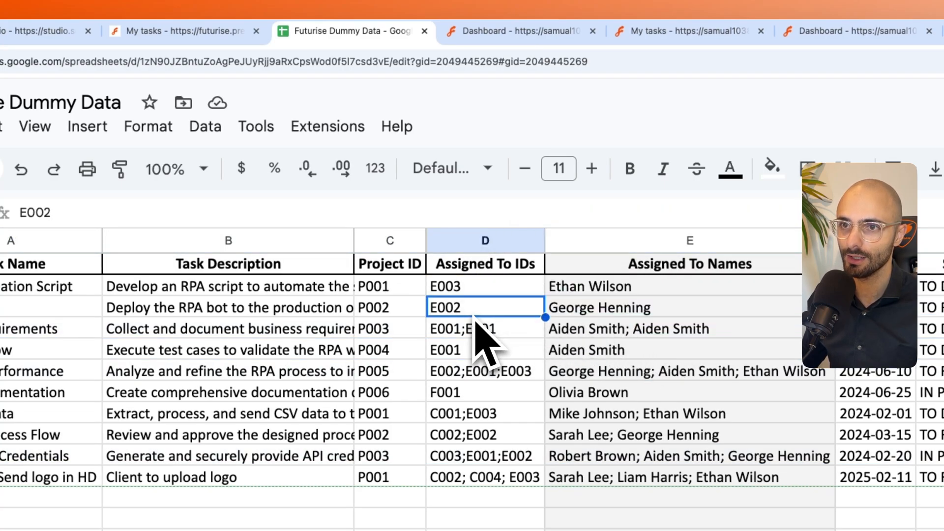
- Return to Softr Studio and remove the Assigned To Names and Attachements fields from the Add record form
click(44, 31)
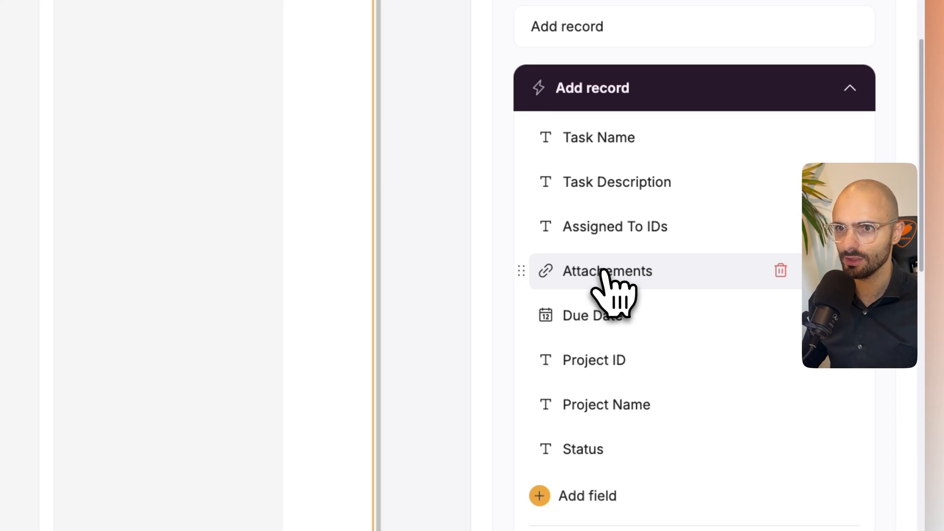
scroll(738, 265, down, 2)
click(780, 239)
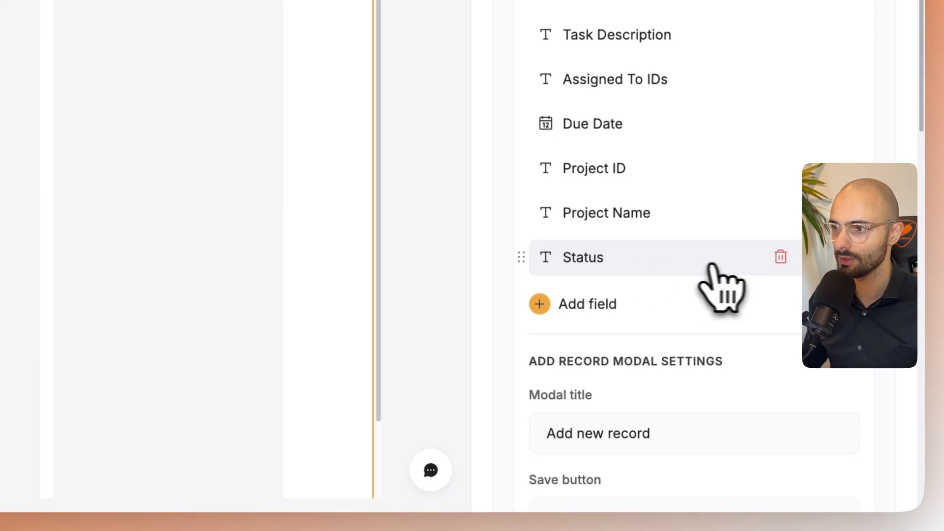
- Change the form's Status field to a Dropdown with the options TO DO, IN PROGRESS, IN REVIEW and DONE
click(710, 338)
scroll(325, 226, down, 5)
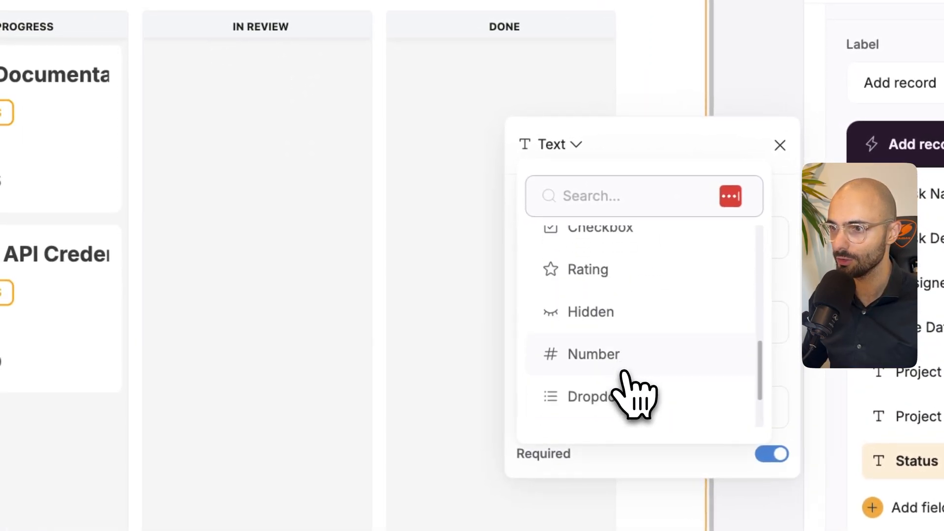
click(623, 391)
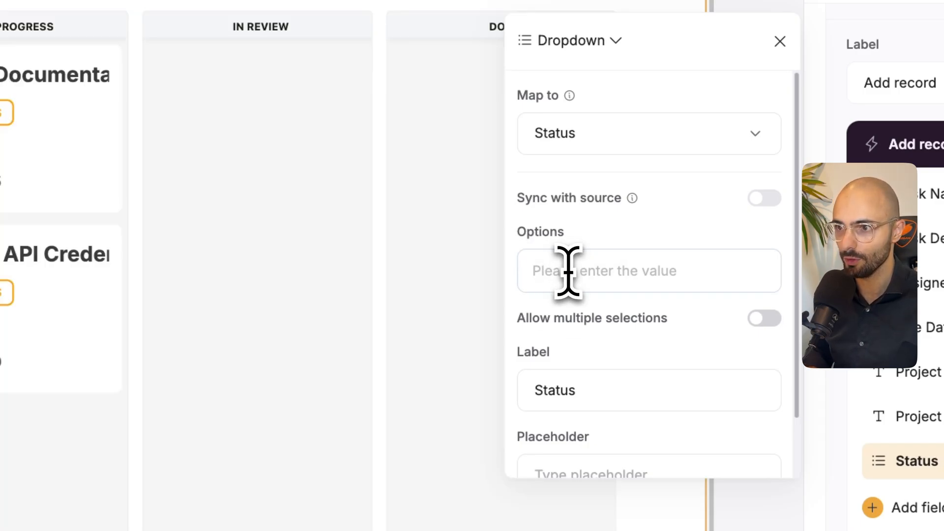
text(TO DO)
key(Return)
text(IN PROGRESS)
key(Return)
text(IN REVIEW)
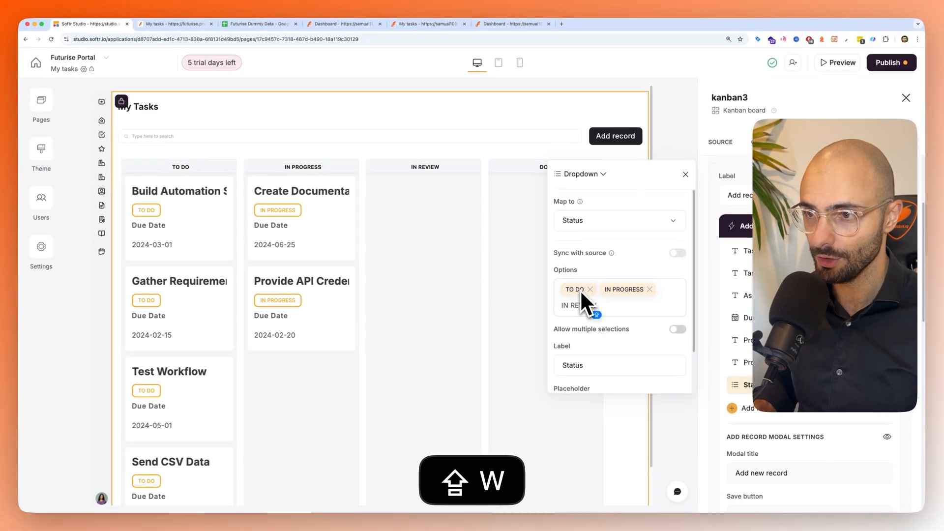
key(shift+Return)
text(DONE)
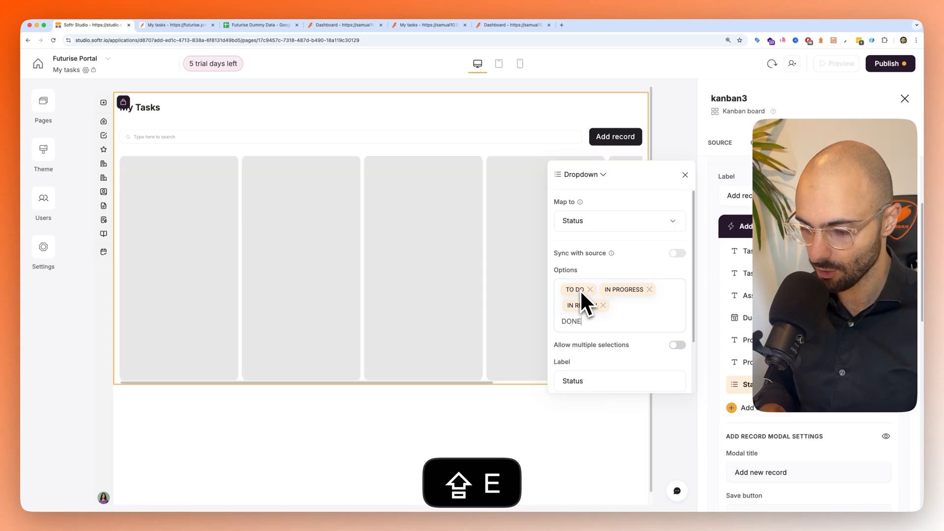
key(shift+Return)
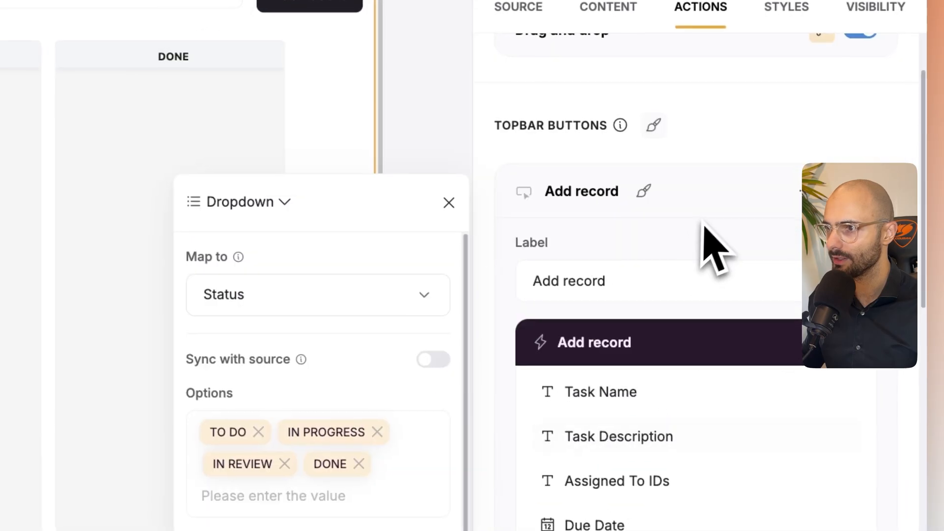
- Restrict the Add record button's visibility to the Admin and Employee user groups and check the button in the portal preview
click(794, 173)
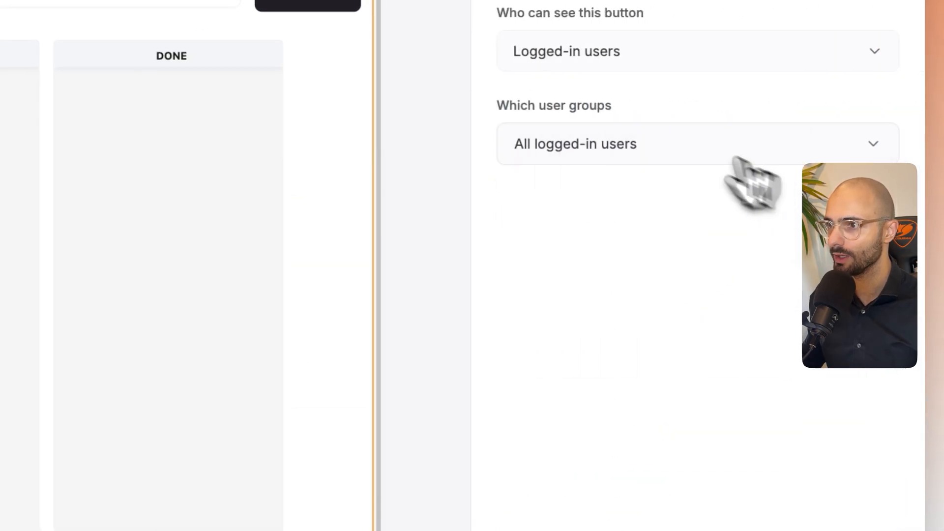
click(616, 56)
double_click(615, 134)
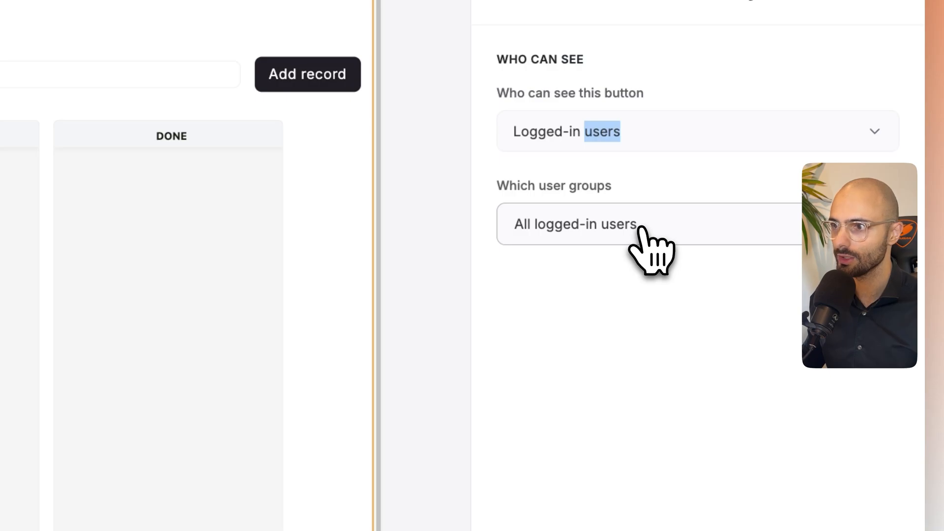
click(644, 231)
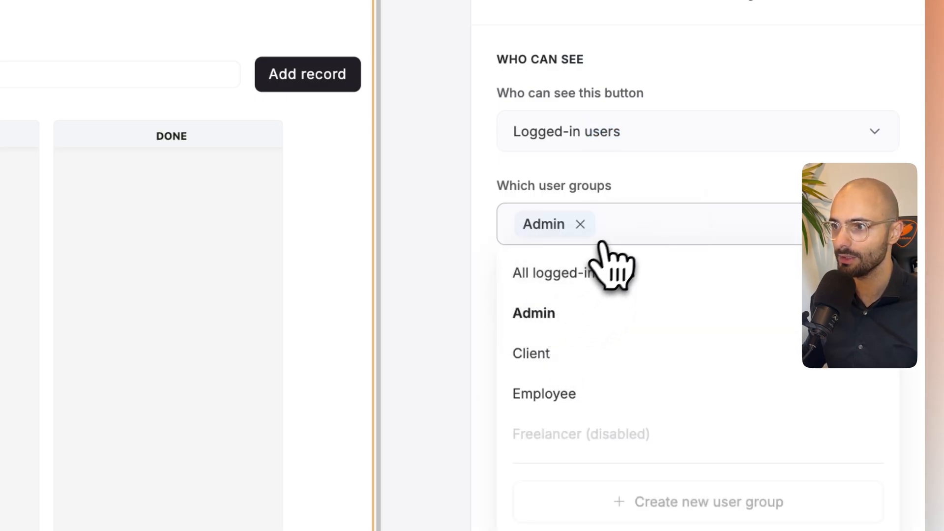
click(594, 393)
click(689, 161)
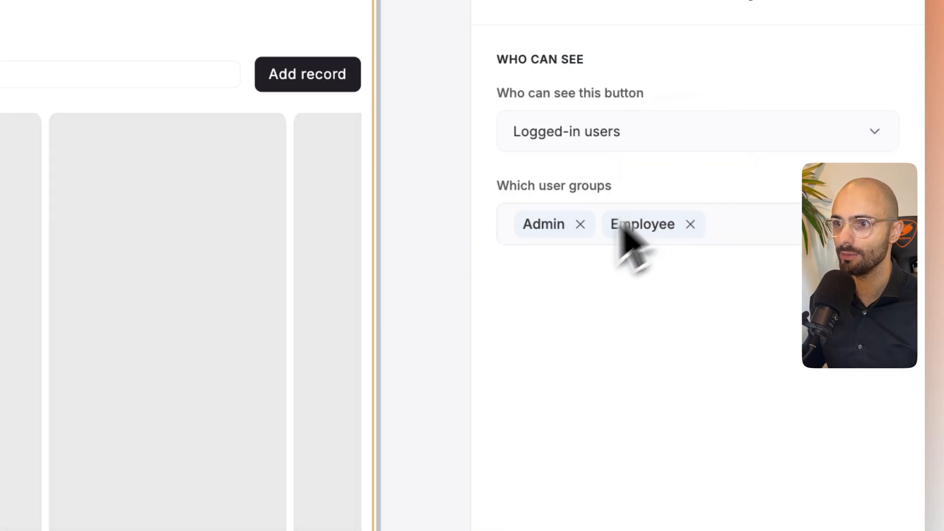
click(757, 315)
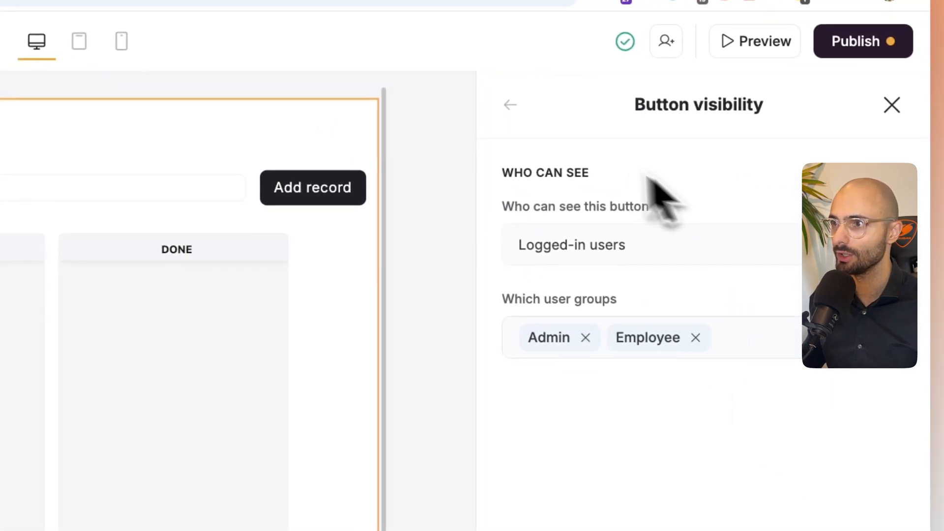
click(886, 104)
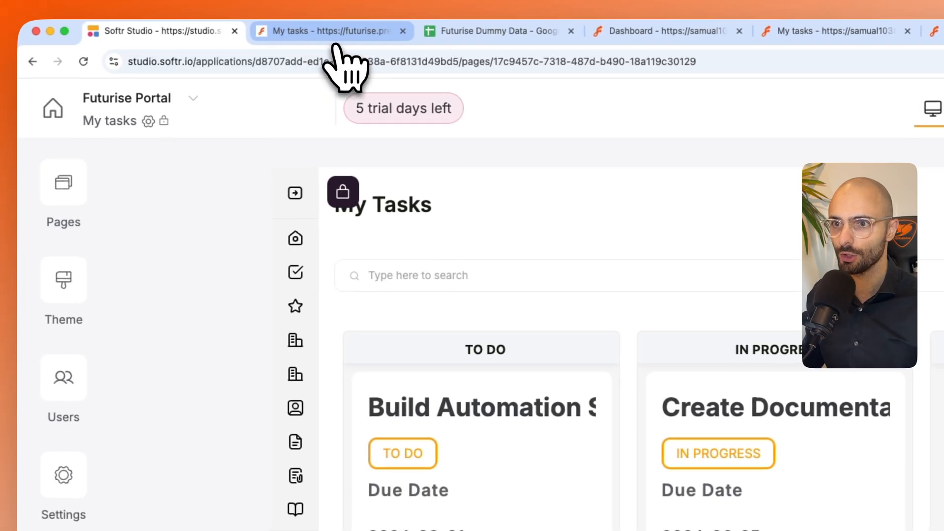
click(315, 31)
click(694, 104)
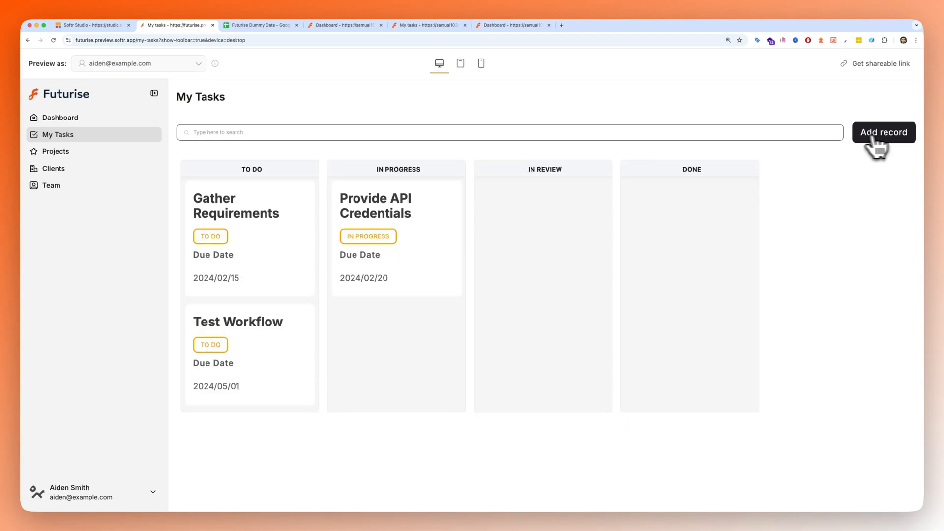
- Back in Softr Studio, change the kanban board's topbar button label to "Add Task"
click(91, 25)
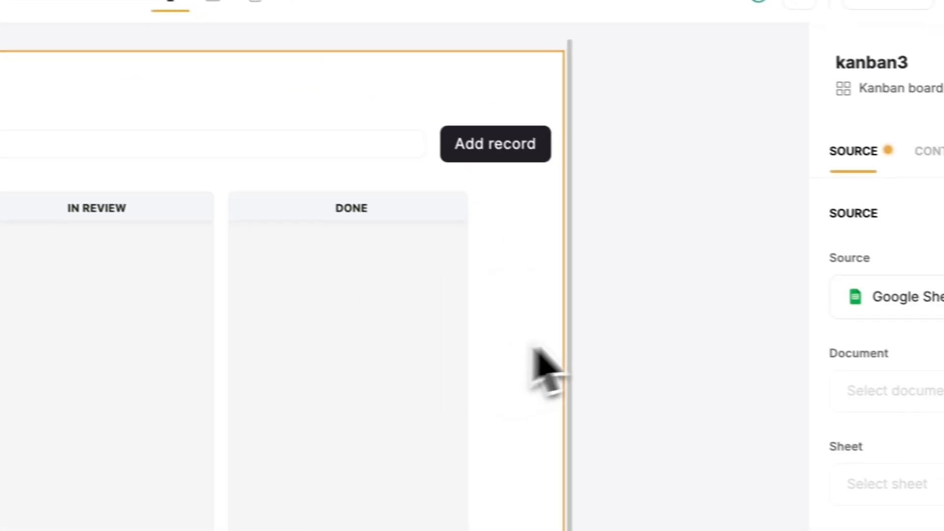
click(606, 96)
click(699, 96)
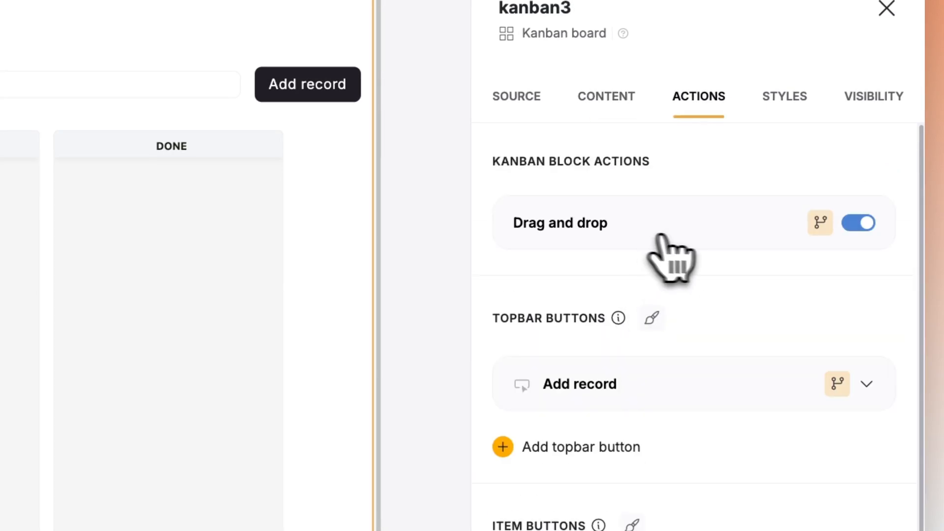
click(631, 375)
double_click(575, 473)
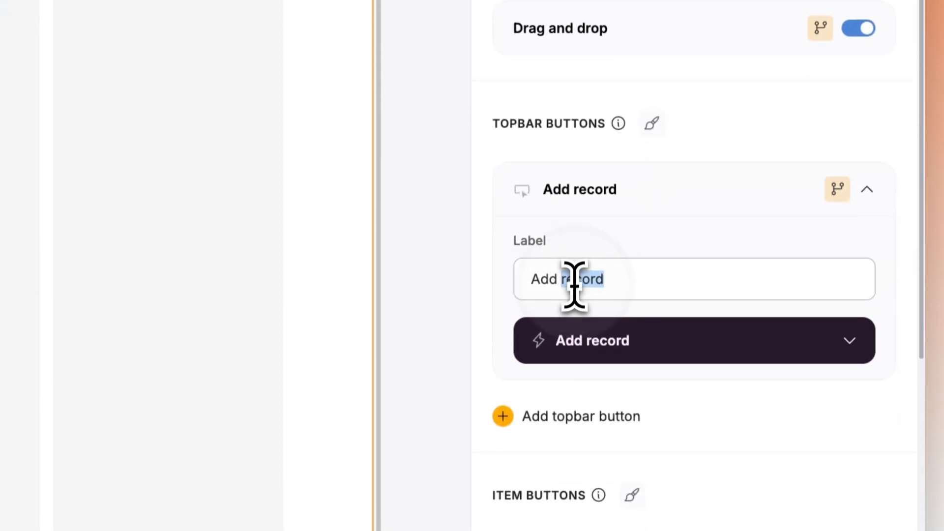
text(T)
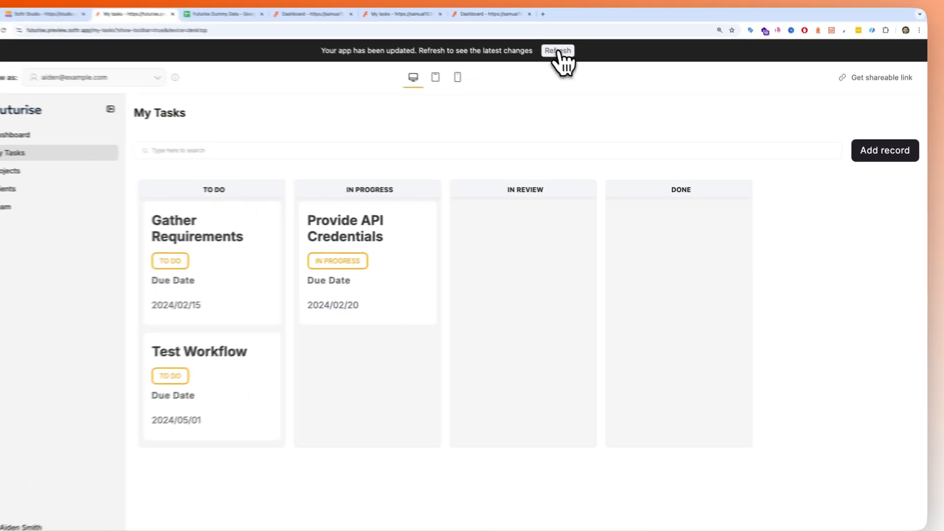
- Refresh the portal preview and start a new task named "Attach your logo" with the description "Ensure it's an HD .png file"
click(558, 52)
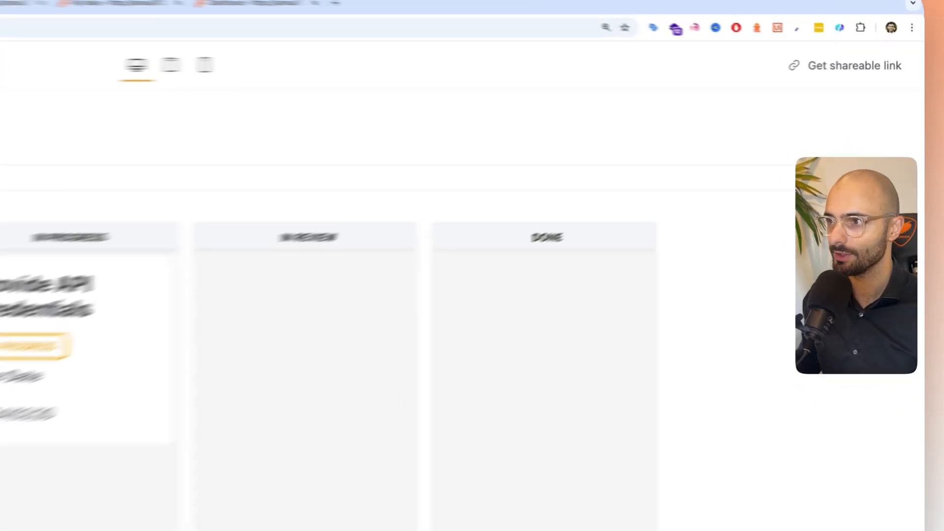
click(906, 136)
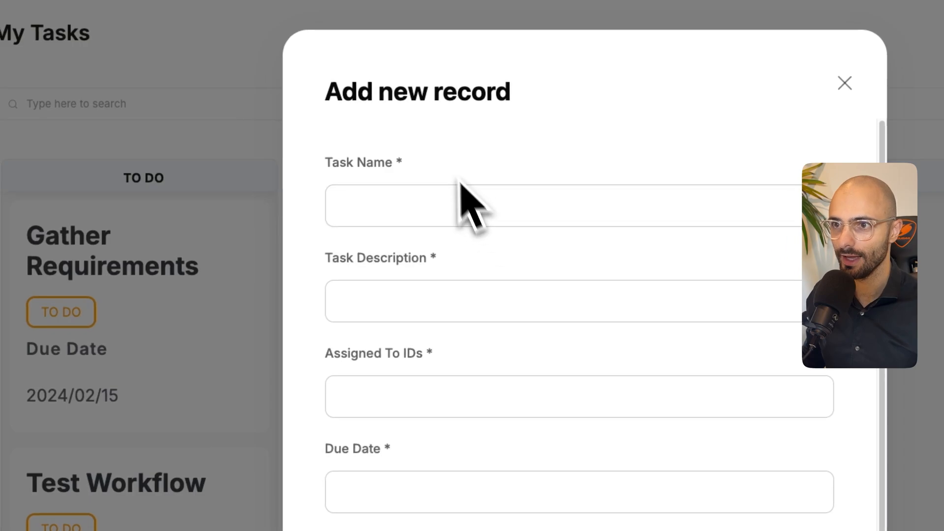
click(440, 202)
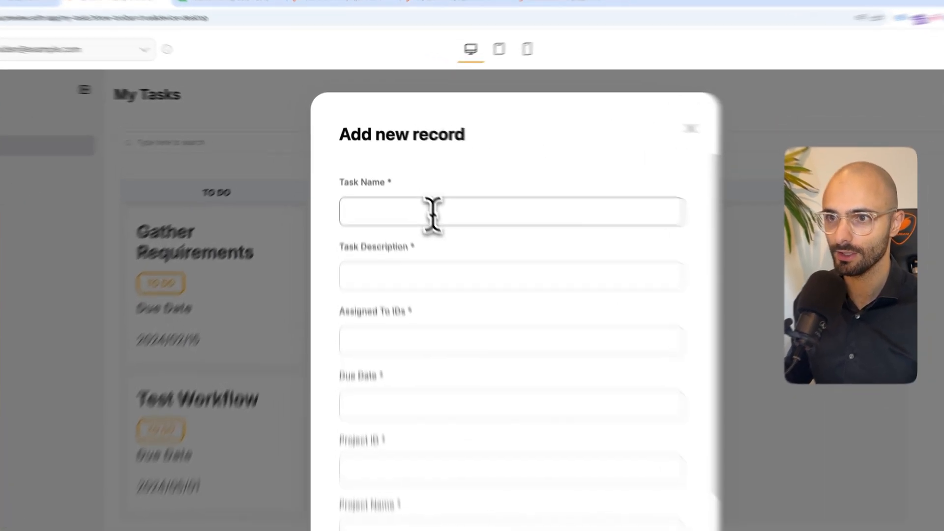
click(417, 183)
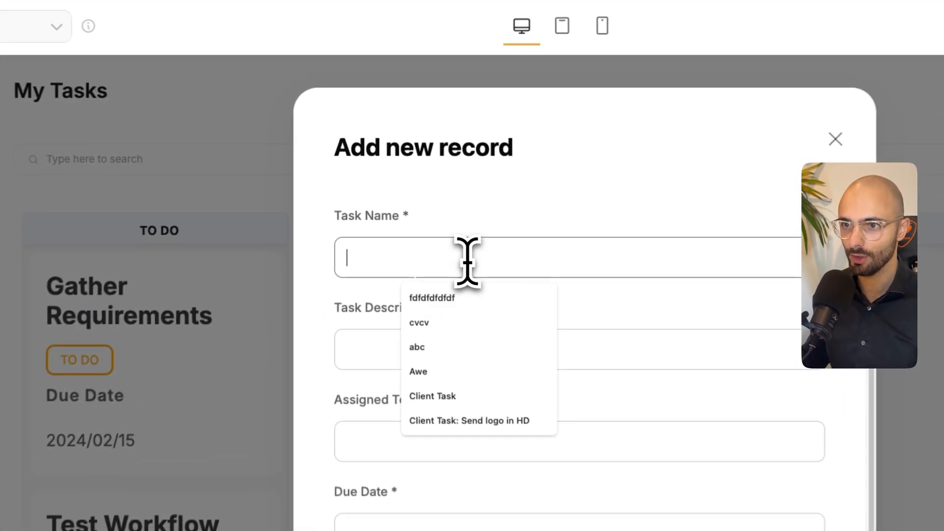
text(Send me)
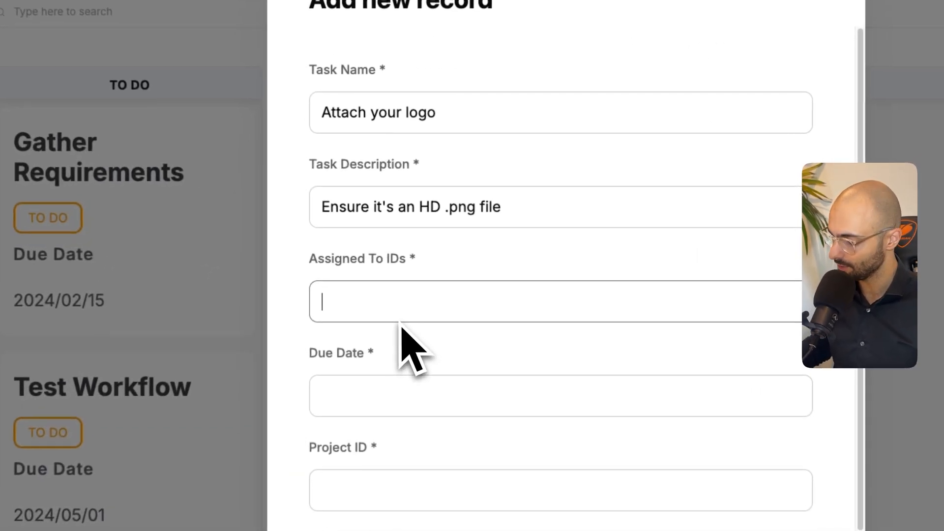
- Assign the task to the Starbucks client and the RPA Developer using their Person IDs from the Futurise Dummy Data sheet, separated by a semicolon
text(C001)
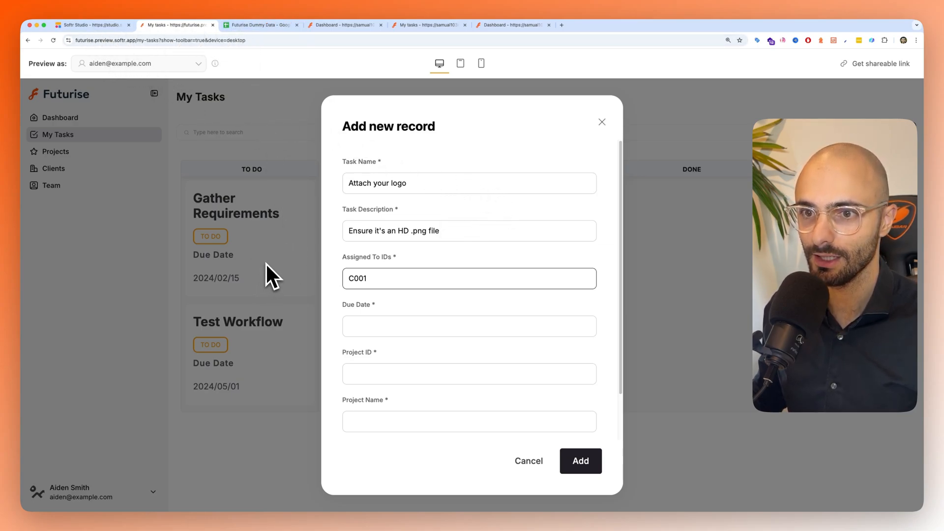
click(258, 26)
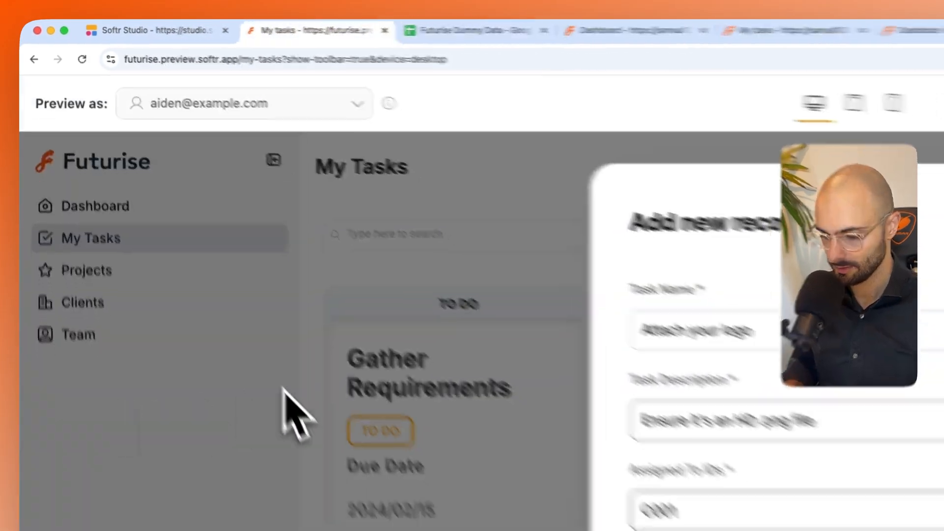
text(, E)
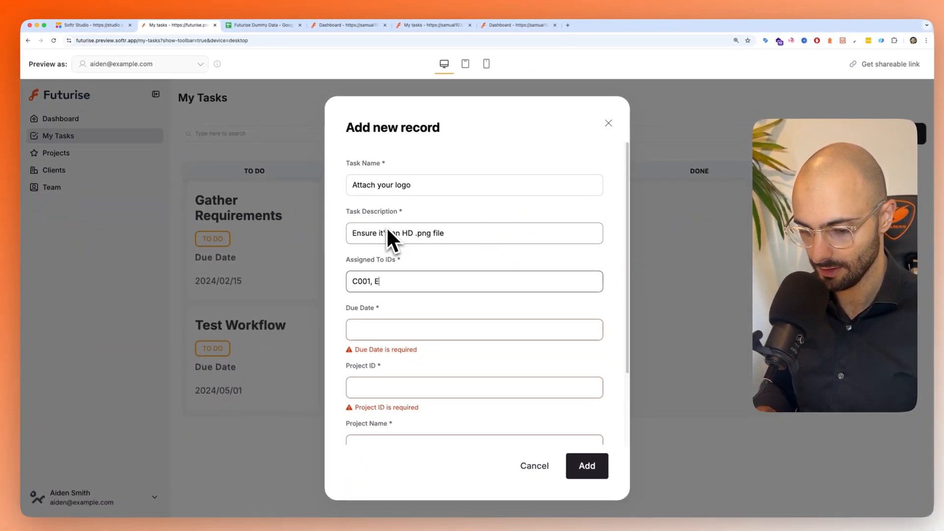
text(001)
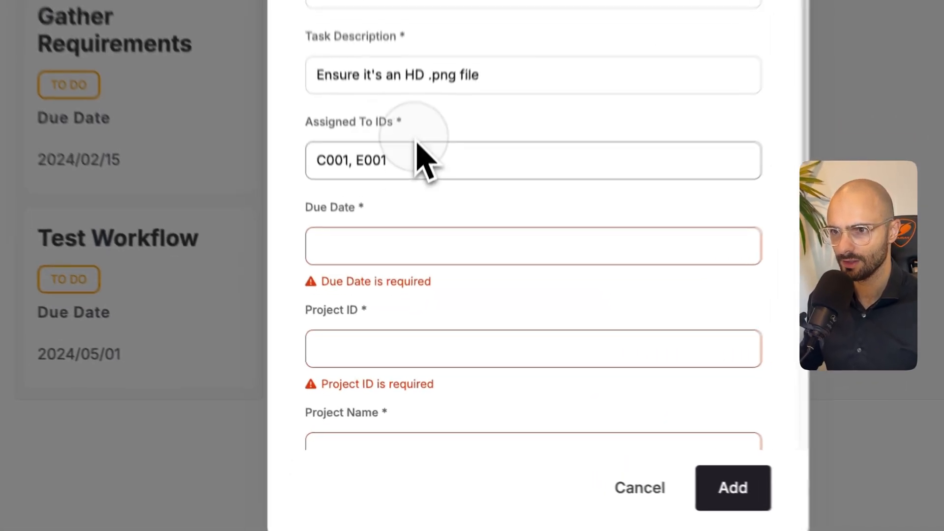
click(352, 160)
key(BackSpace)
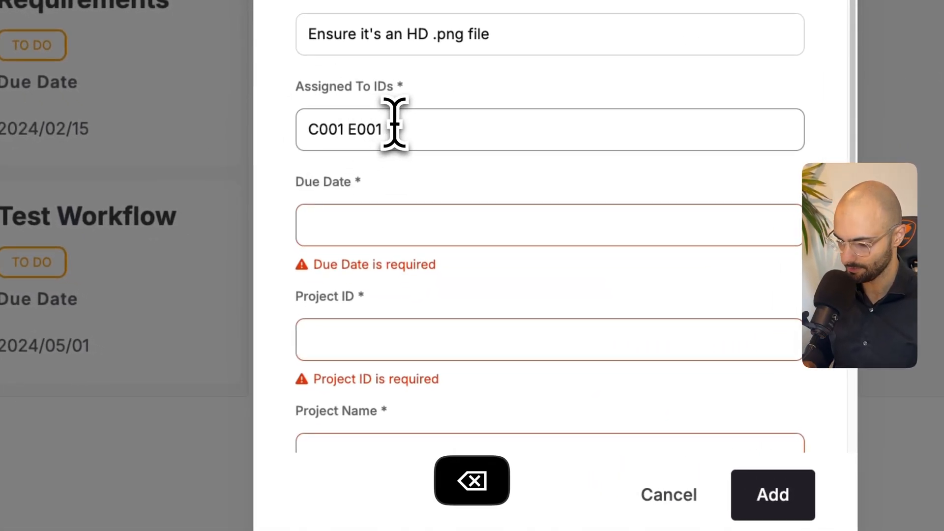
- Set the due date to 2025/02/11, project to P001 Invoice Automation and status to TO DO, and add the task
click(489, 217)
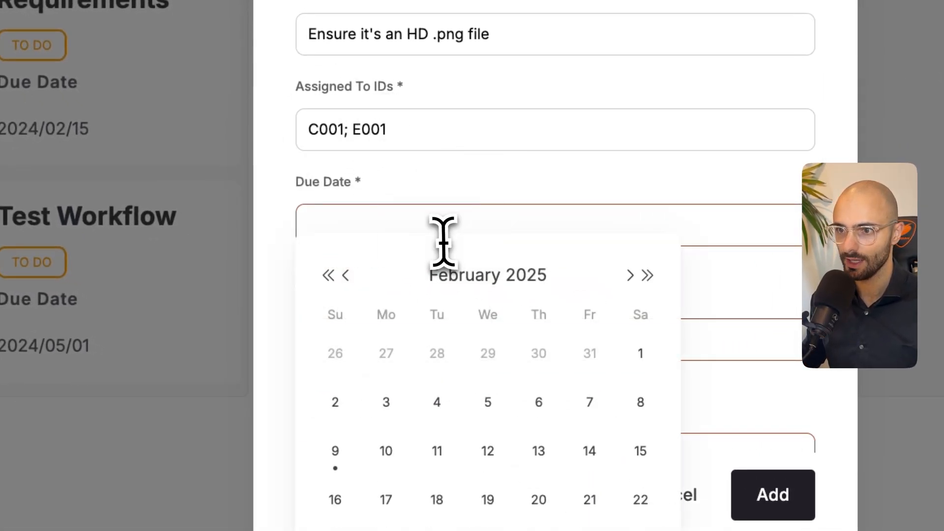
click(437, 455)
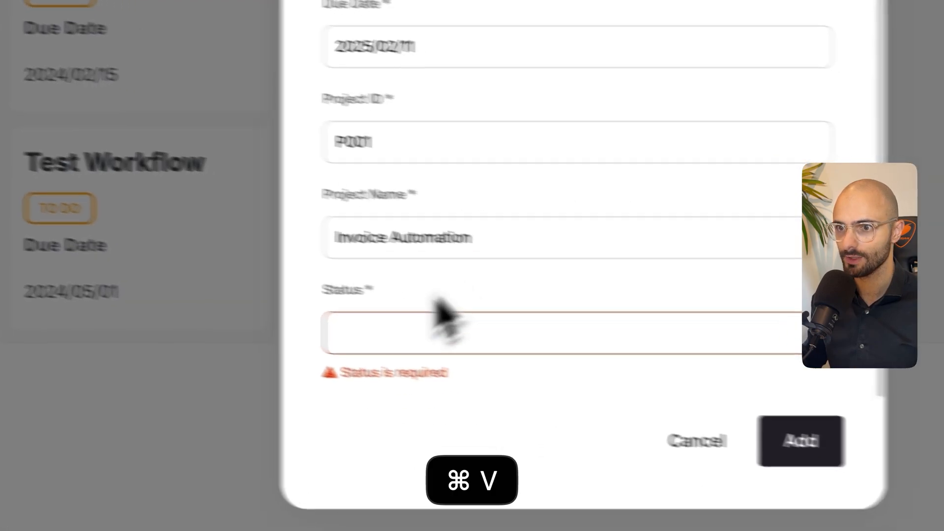
click(303, 331)
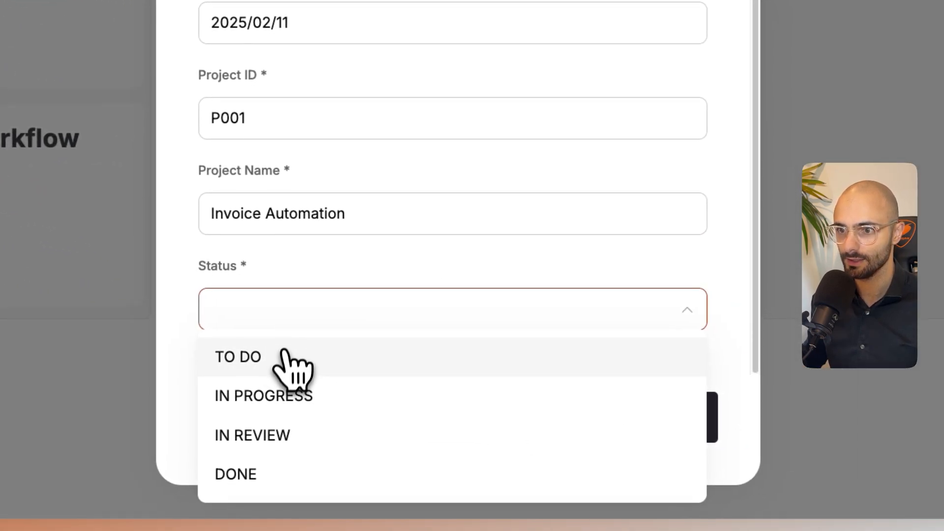
click(287, 359)
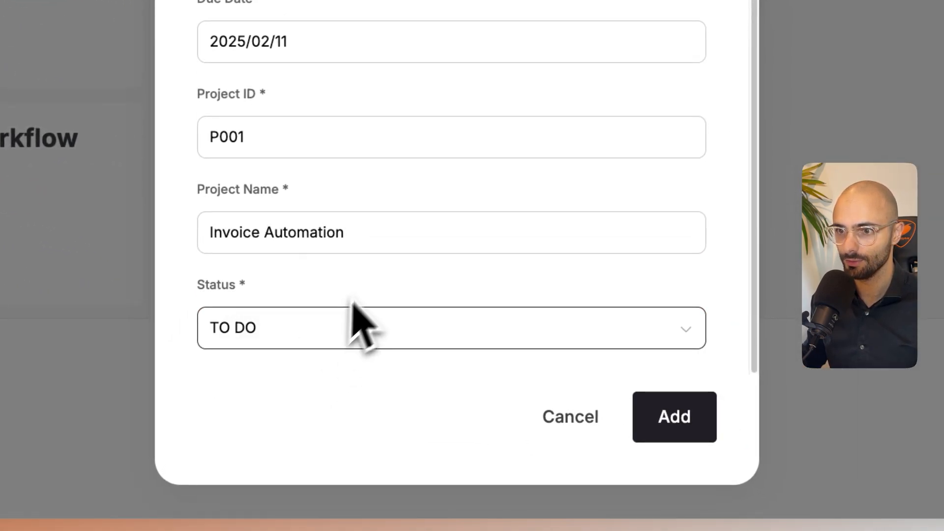
click(669, 432)
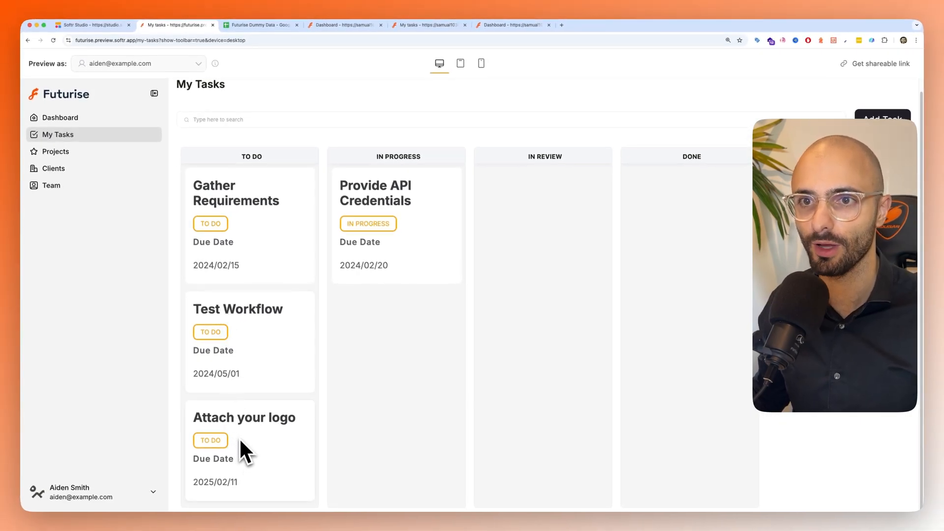
- Preview My Tasks as the Starbucks client user, open the "Attach your logo" task's details and close them again
click(145, 64)
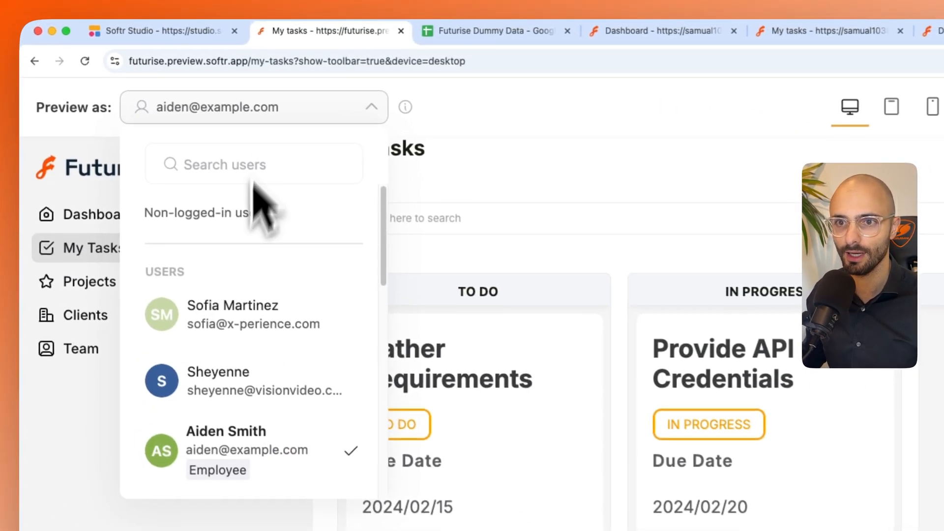
scroll(130, 201, down, 2)
click(235, 176)
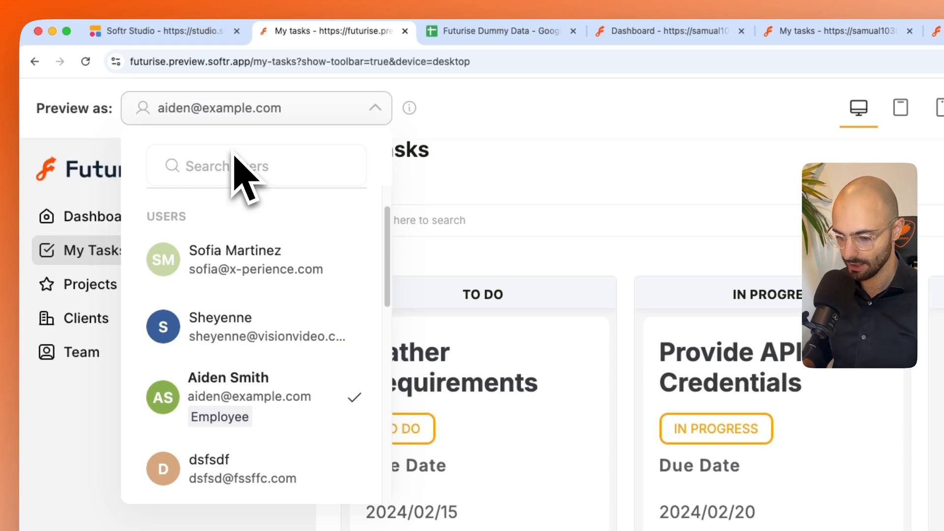
text(mike)
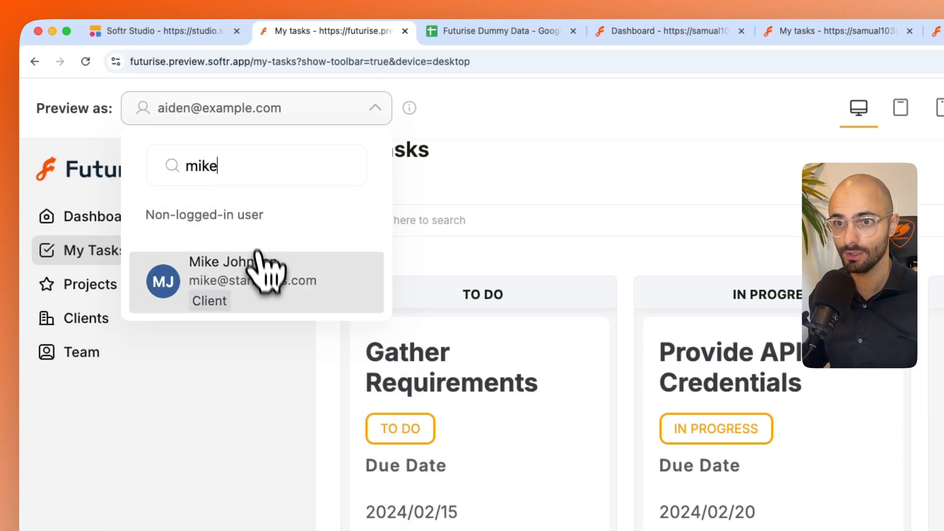
click(265, 278)
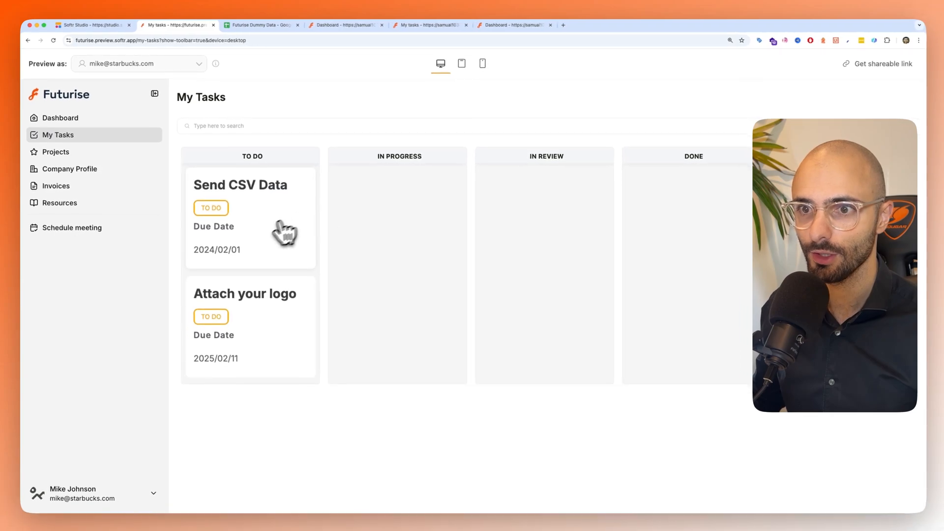
click(264, 314)
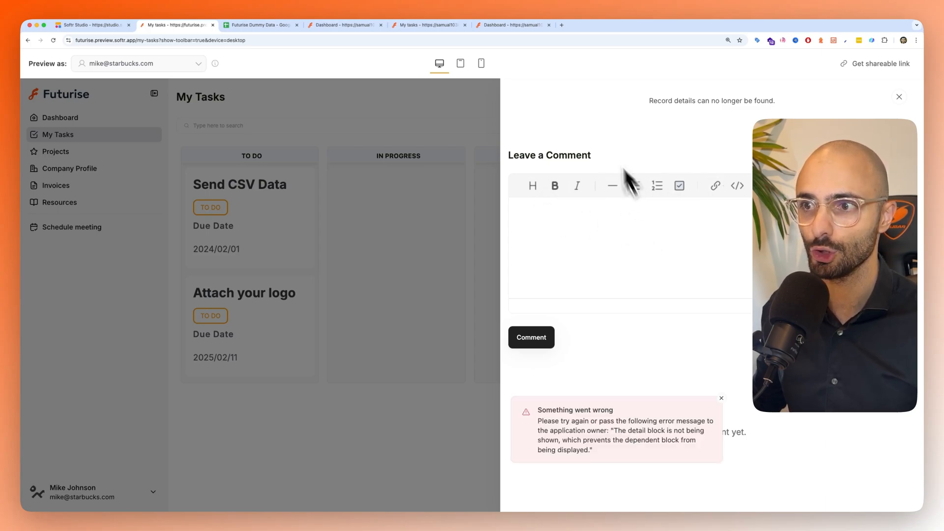
click(448, 209)
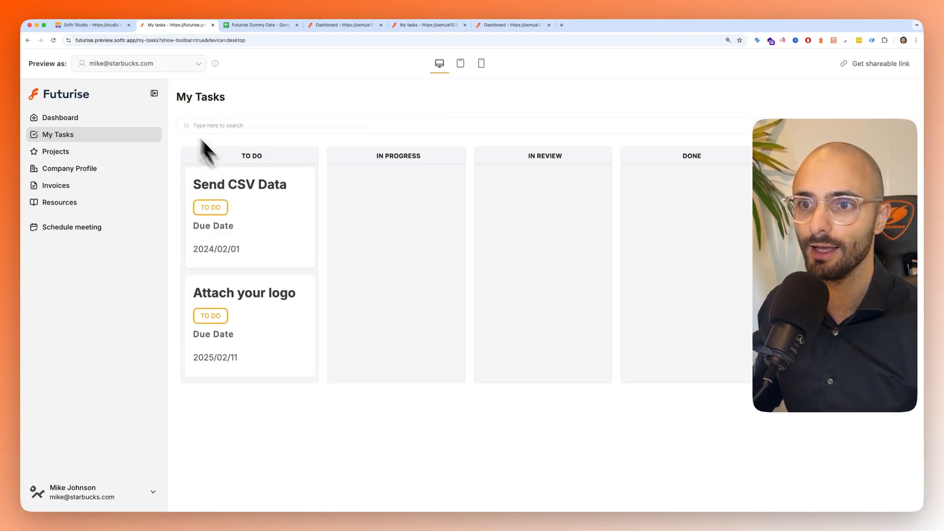
- Switch to Softr Studio, open the Task details page and set its item details block's source to the Task Details sheet of Futurise Dummy Data
click(92, 26)
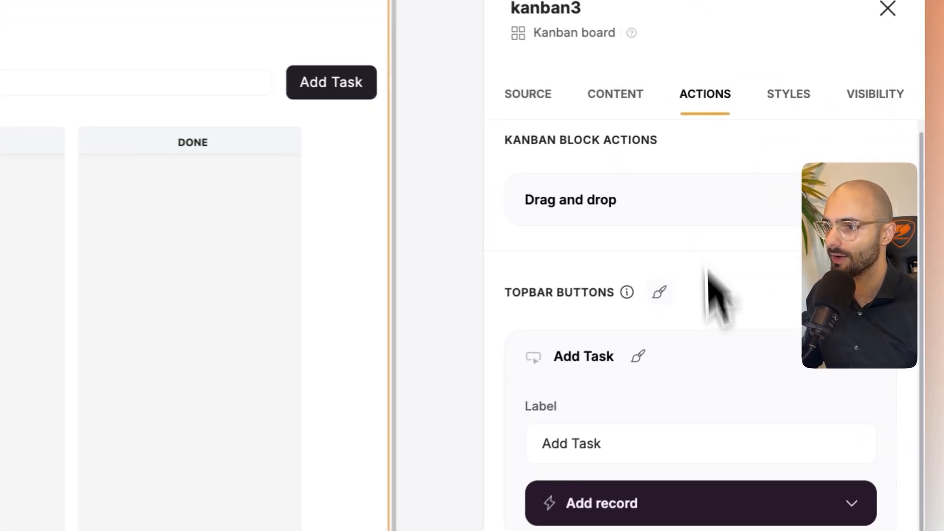
scroll(792, 380, down, 2)
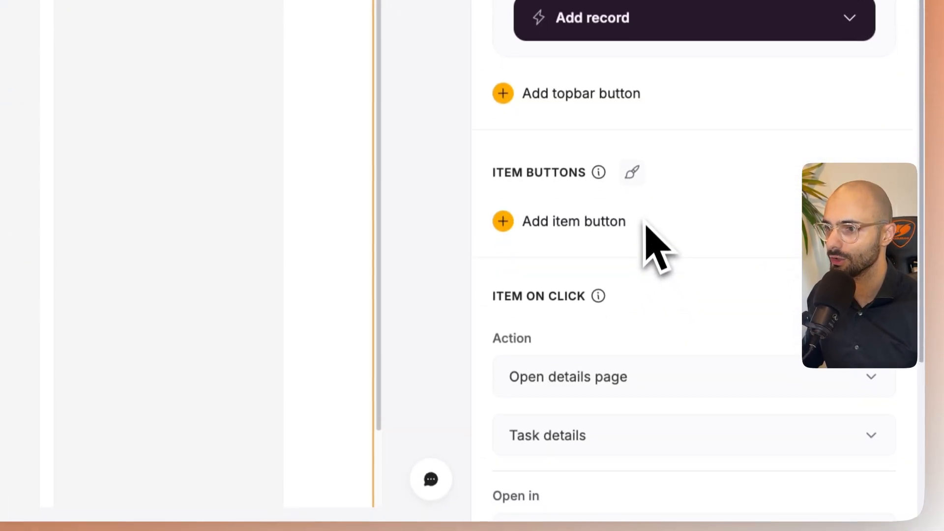
scroll(644, 223, down, 1)
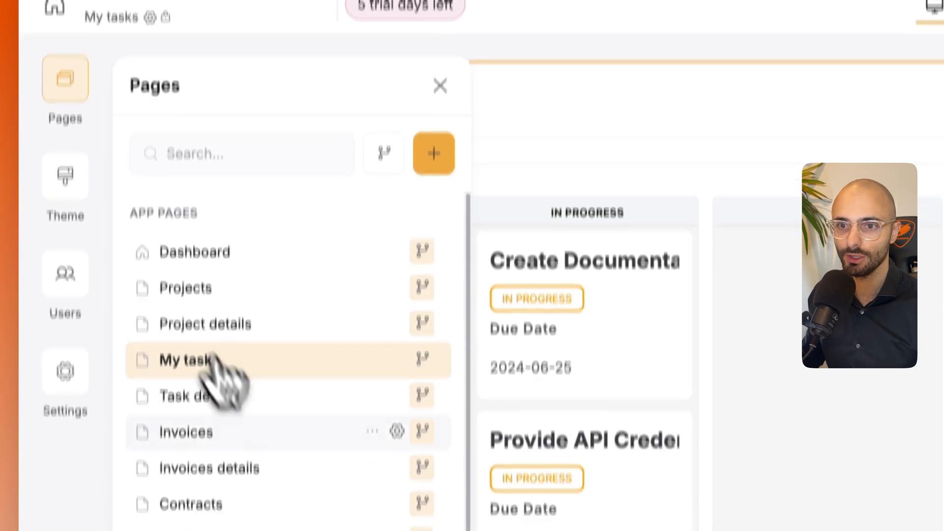
click(224, 420)
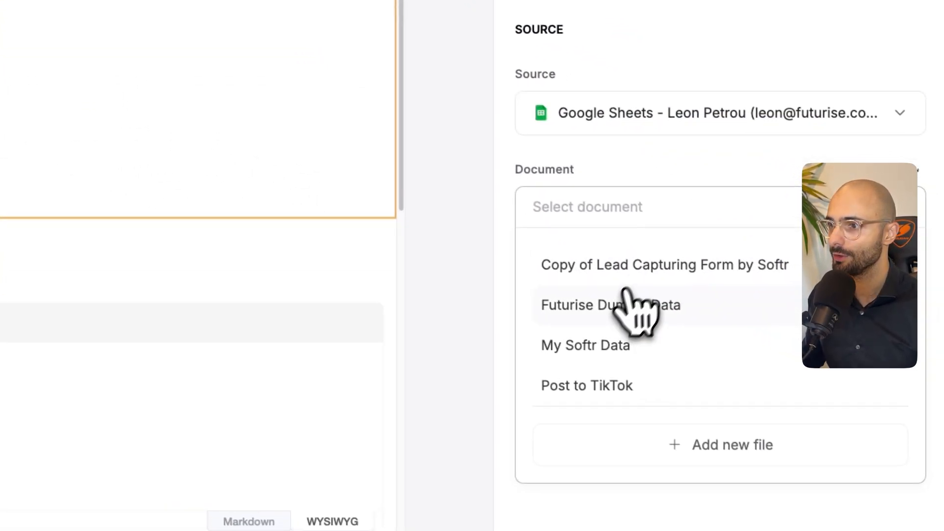
click(630, 307)
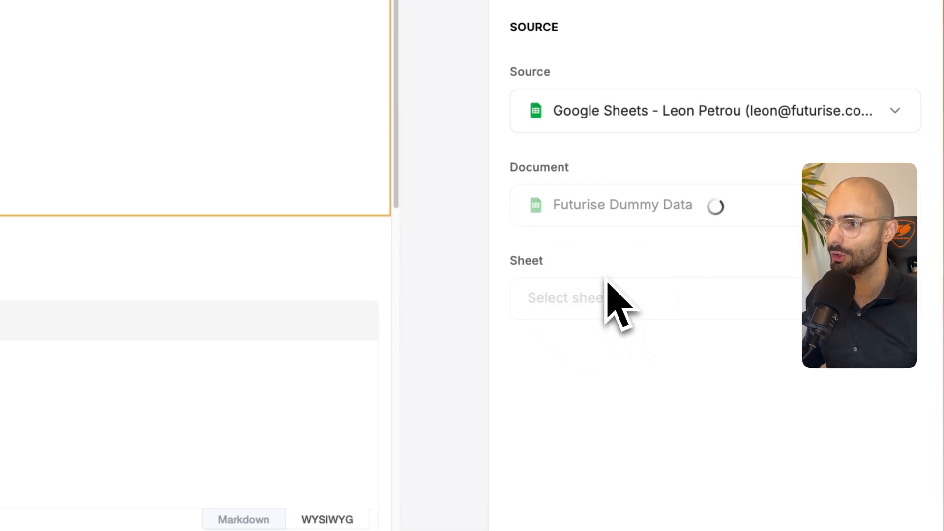
click(586, 516)
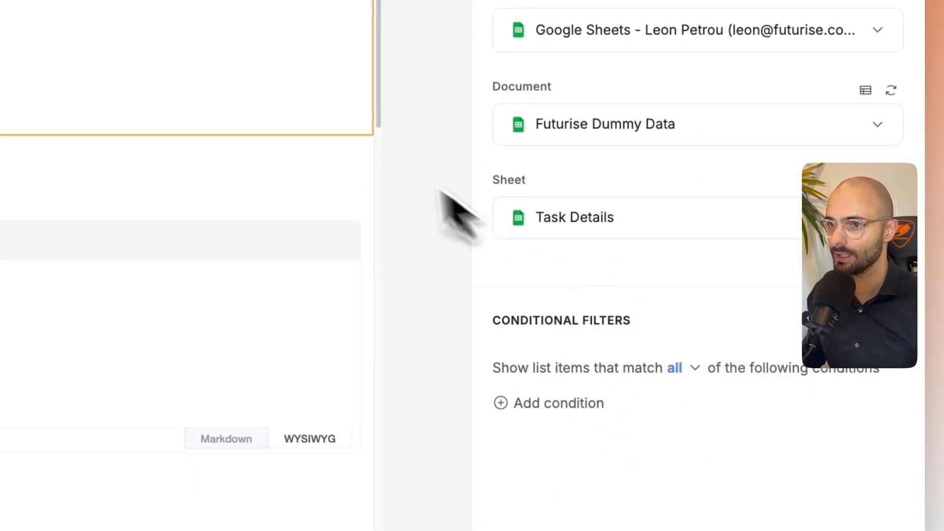
- Remove the Assigned To IDs field from the top section of the item details block's content
click(617, 101)
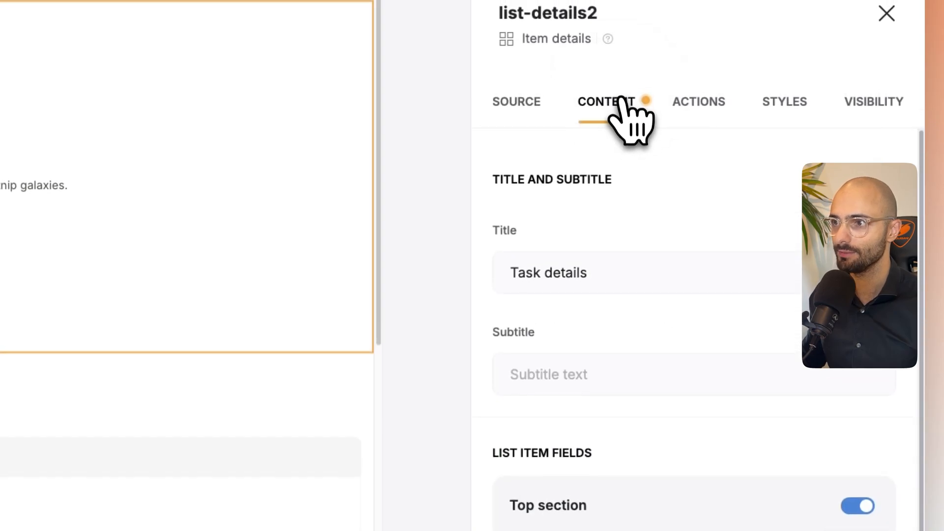
scroll(678, 390, down, 2)
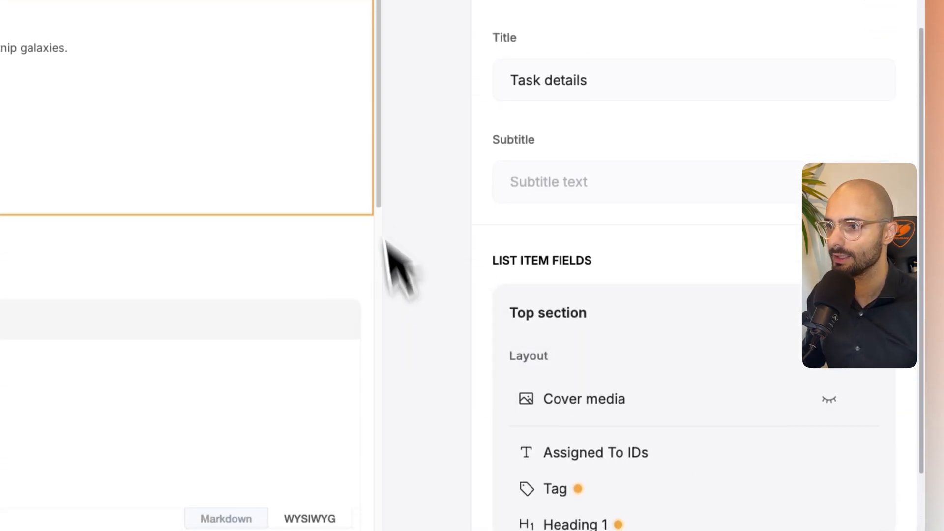
scroll(652, 370, down, 2)
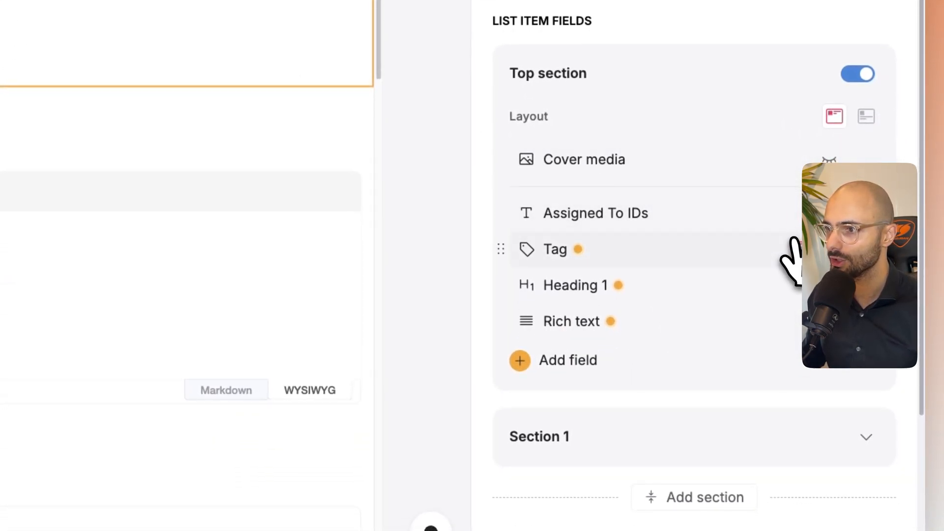
click(797, 213)
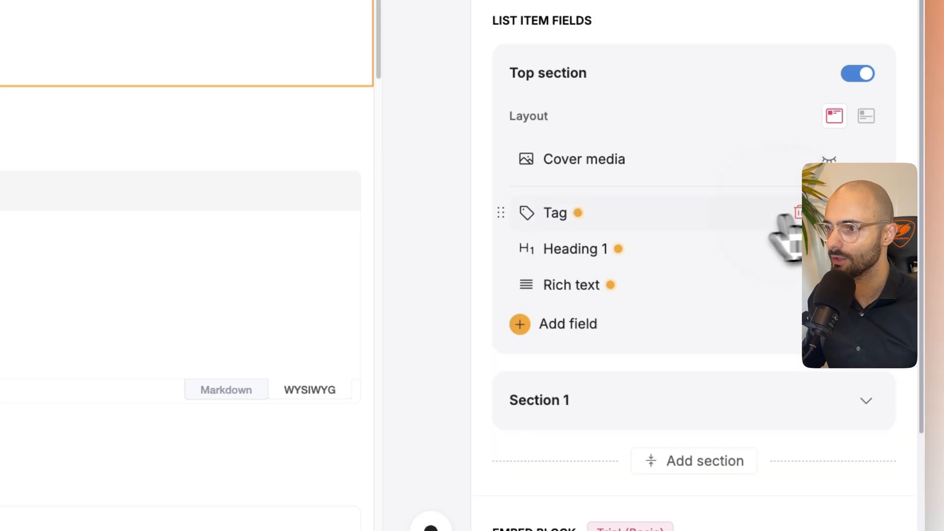
- Map the Tag field in the item details block's top section to Status
click(555, 219)
click(264, 314)
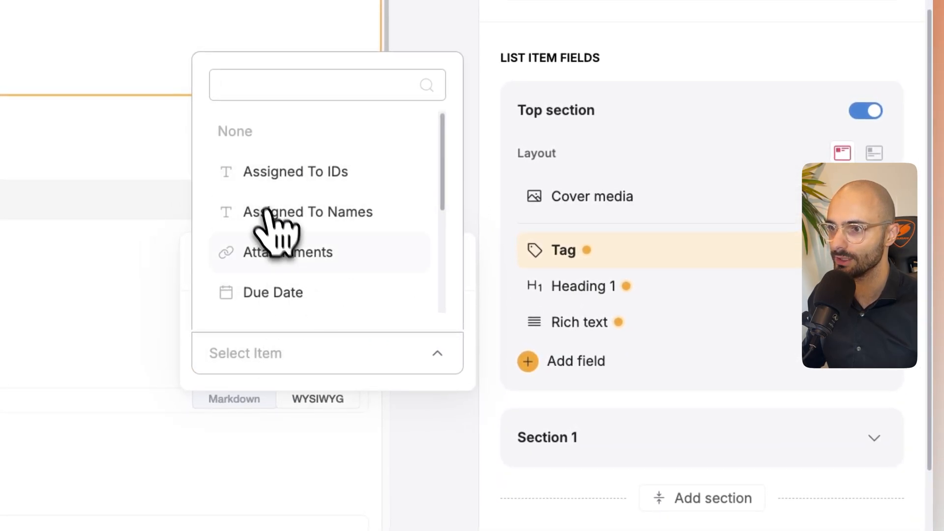
scroll(274, 225, down, 5)
click(274, 224)
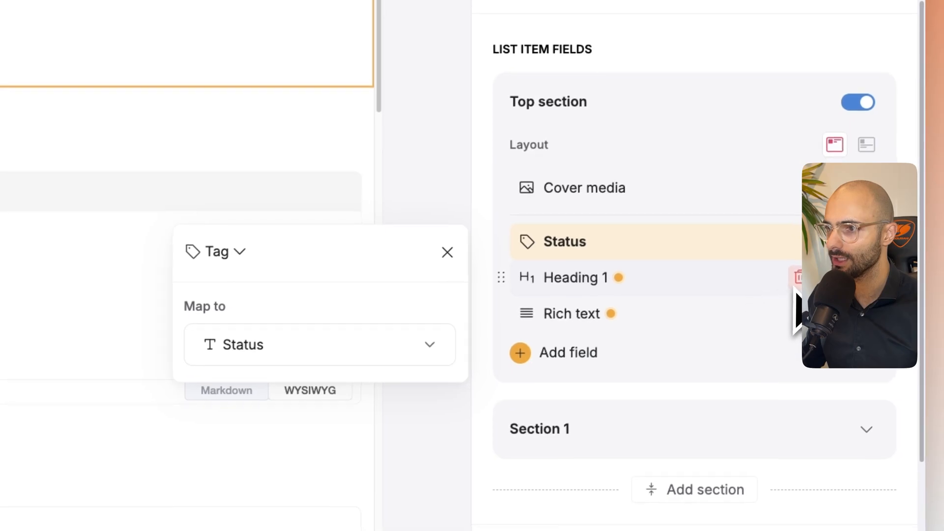
- Move the Heading 1 field above the Status tag and map it to Task Name
click(507, 241)
scroll(333, 272, down, 5)
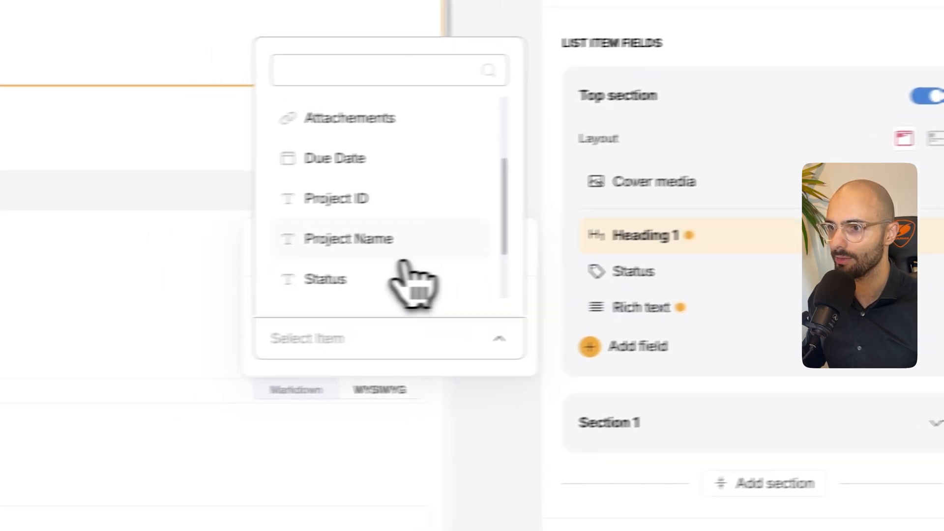
click(278, 270)
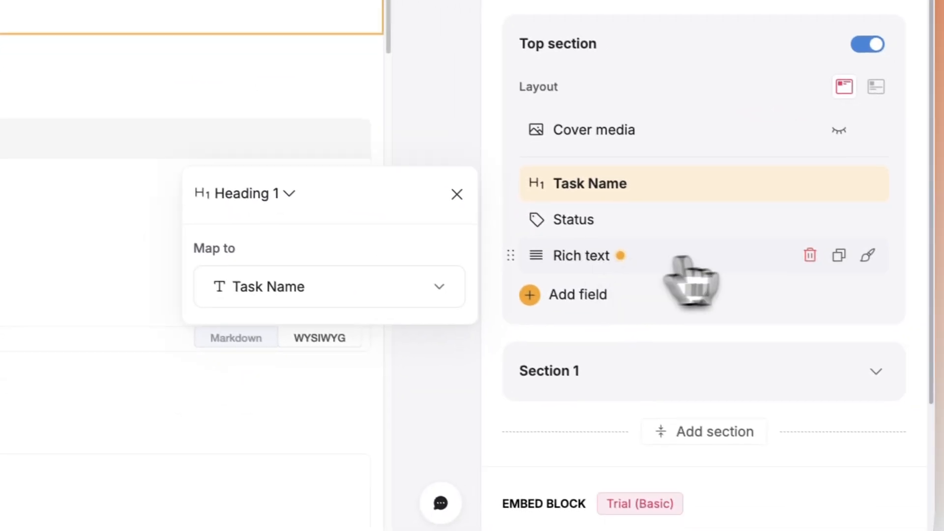
- Map the Rich text field in the item details block's top section to Task Description
click(634, 288)
scroll(322, 290, down, 4)
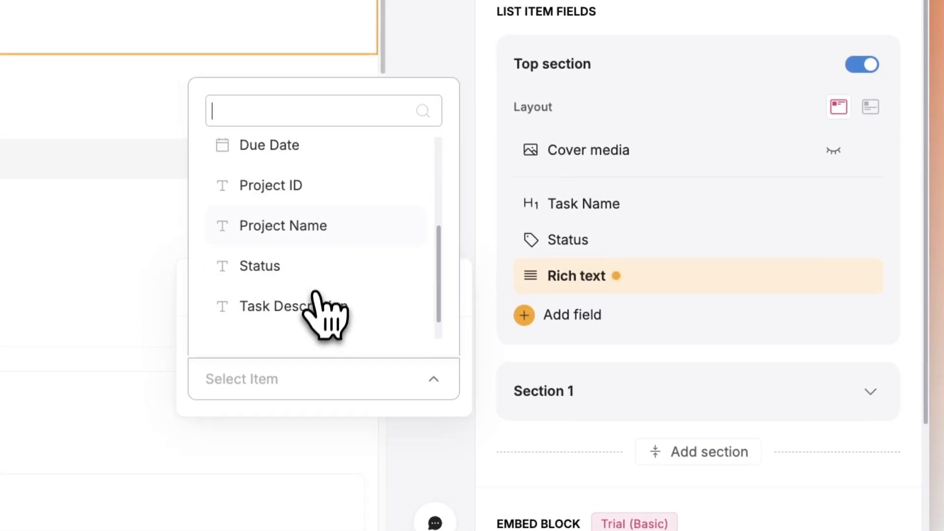
click(311, 268)
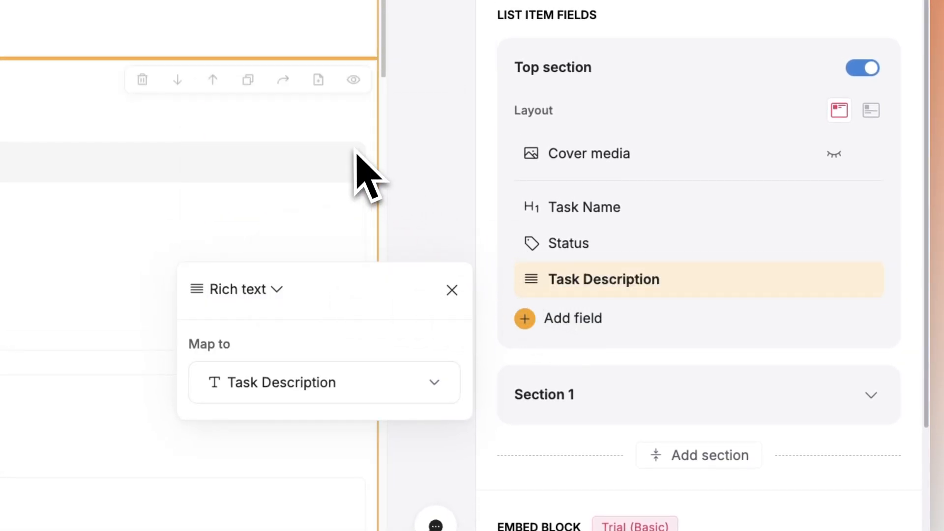
- Remove the Assigned To Names, AtTTACHEMENT and Tag fields from Section 1 of the item details block
click(621, 388)
scroll(670, 263, down, 5)
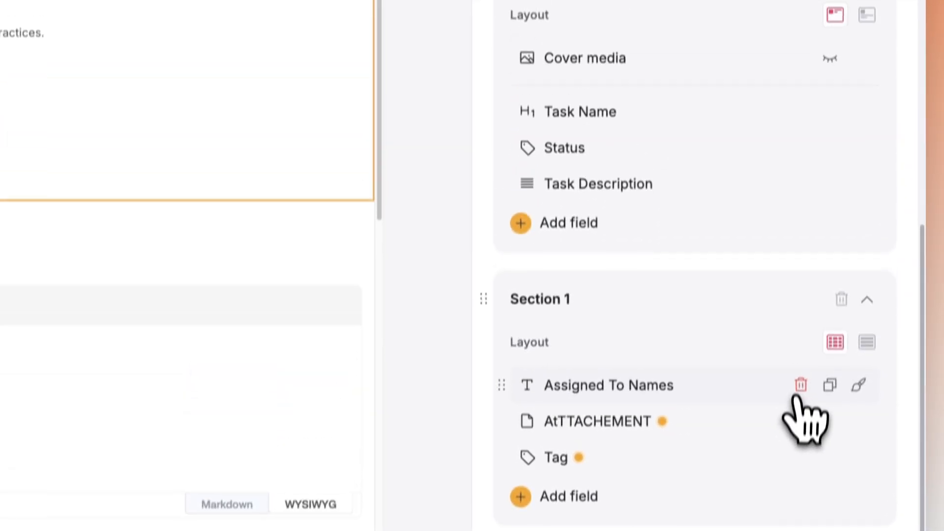
click(800, 385)
click(800, 411)
click(800, 413)
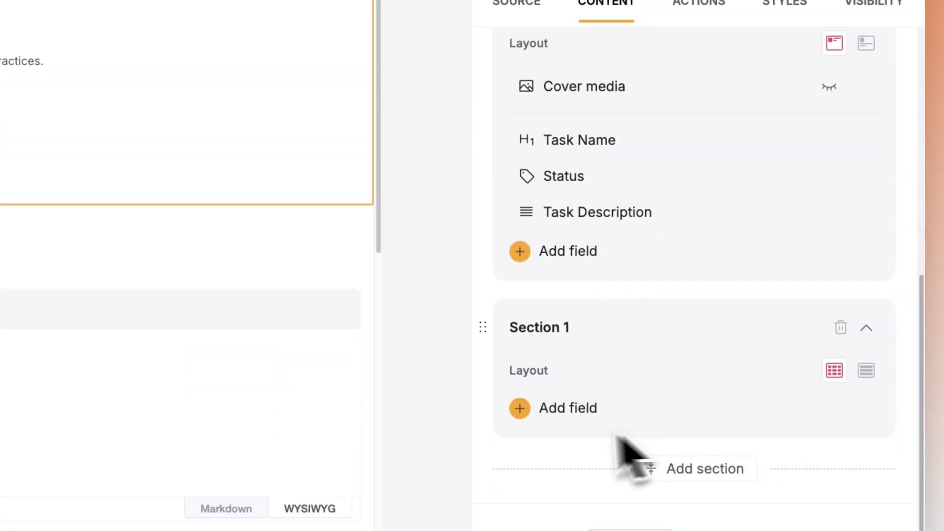
- Add all nine Task Details fields, from Assigned To IDs through Task Name, to Section 1
click(546, 413)
click(834, 89)
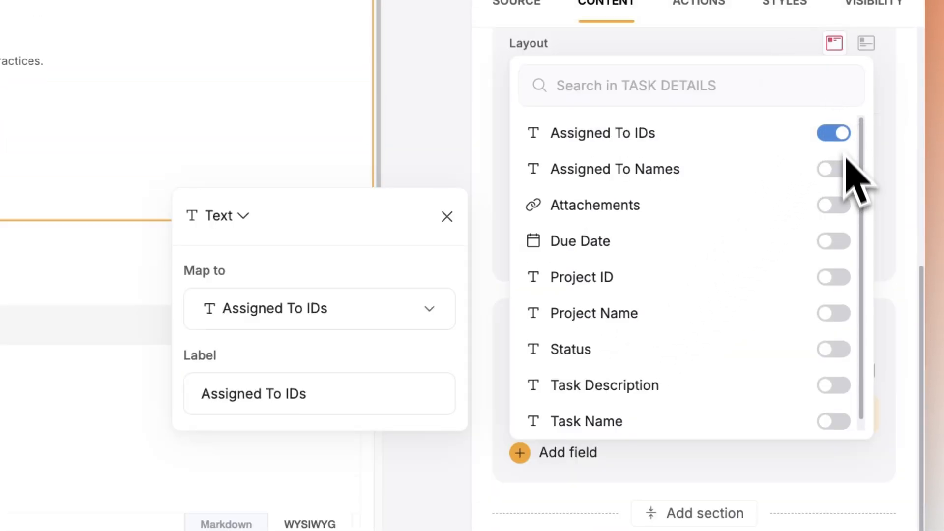
click(841, 177)
click(844, 240)
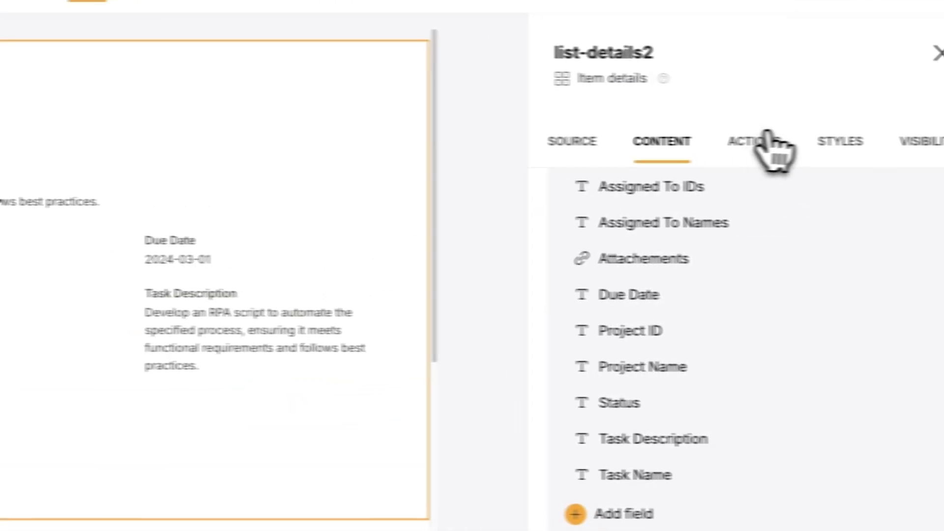
- Remove the Task name, Task description, Status, Deadline and Attachements fields from the Edit button's Edit record action
click(765, 143)
click(667, 261)
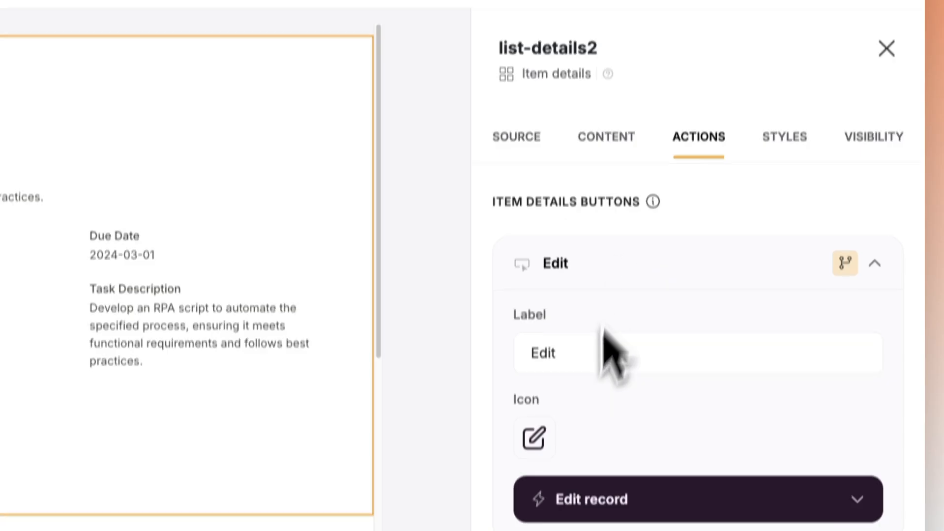
click(598, 502)
scroll(639, 374, down, 5)
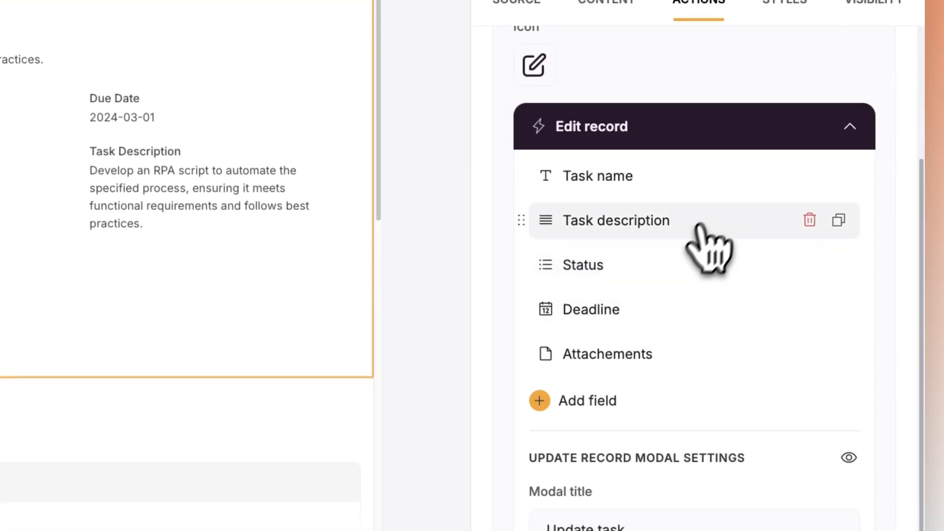
click(810, 176)
click(809, 176)
click(809, 176)
click(810, 176)
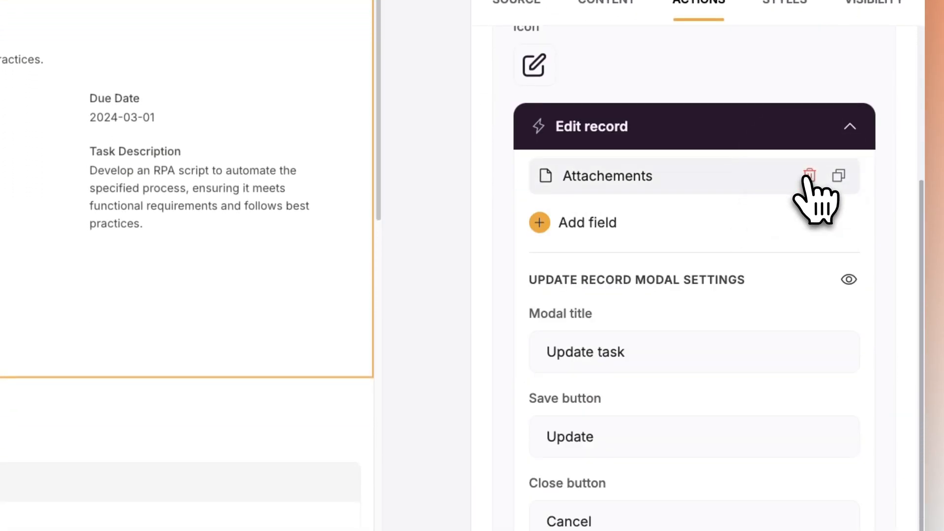
click(810, 176)
- Add all Task Details fields, from Assigned To IDs through Task Name, to the Edit button's record form
click(573, 172)
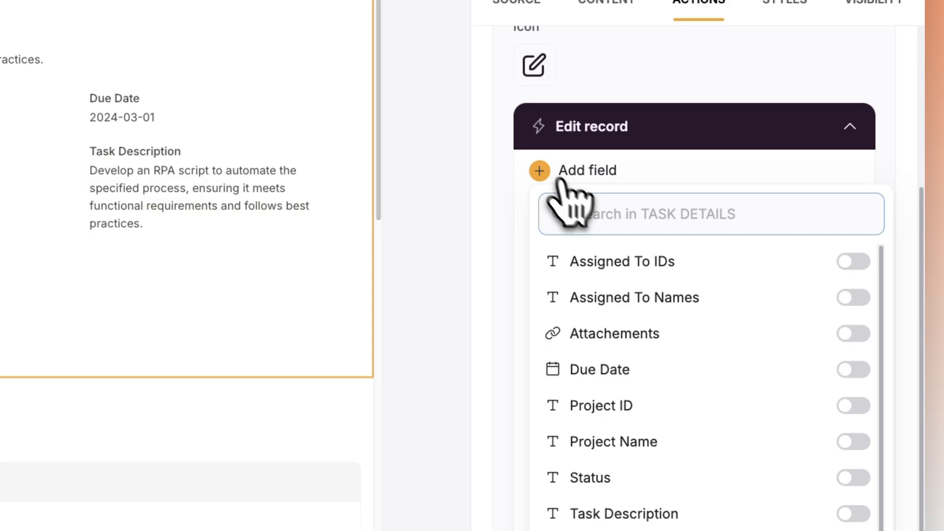
click(854, 261)
click(853, 350)
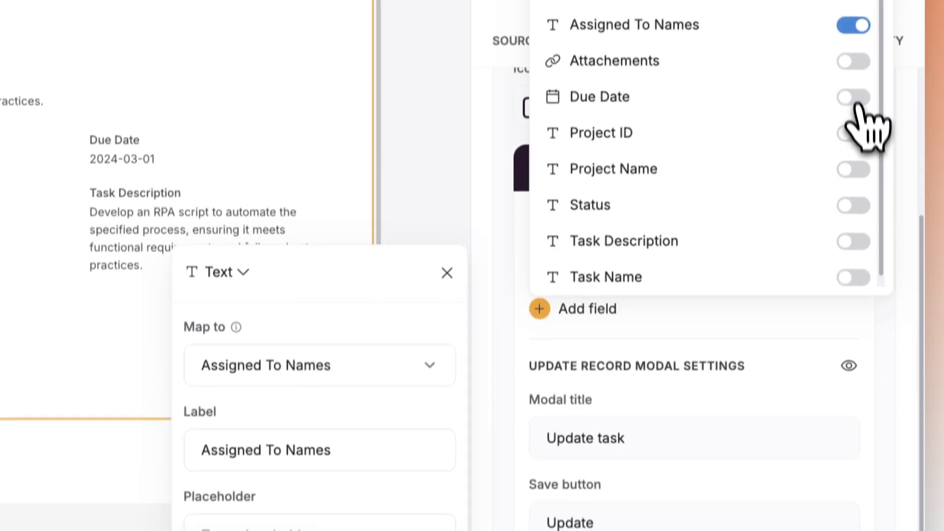
click(851, 25)
click(856, 168)
click(857, 248)
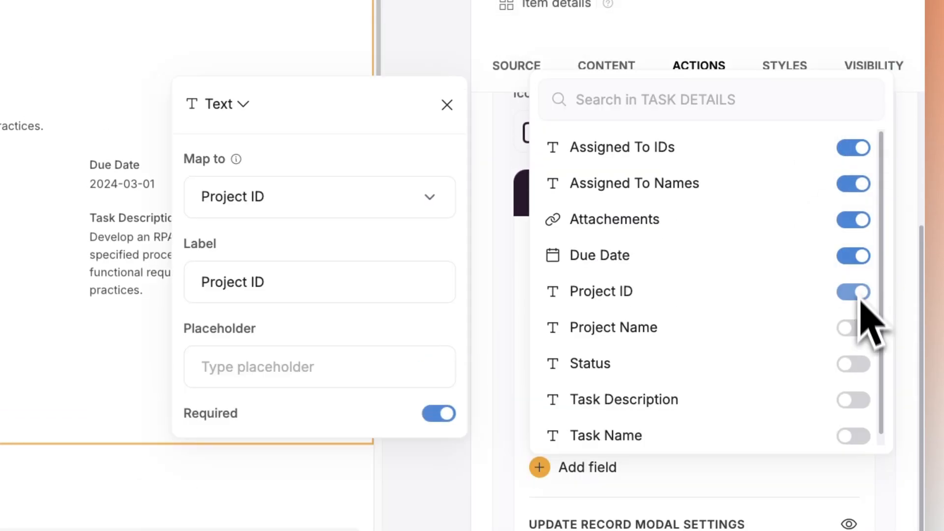
click(856, 328)
- Change the edit form's success message to "The task has been updated successfully"
scroll(638, 324, down, 5)
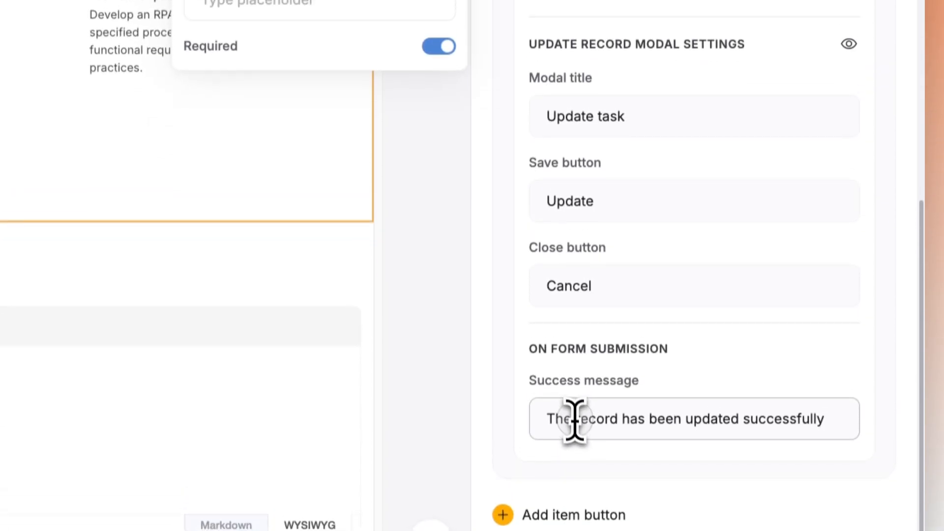
drag(574, 441, 614, 441)
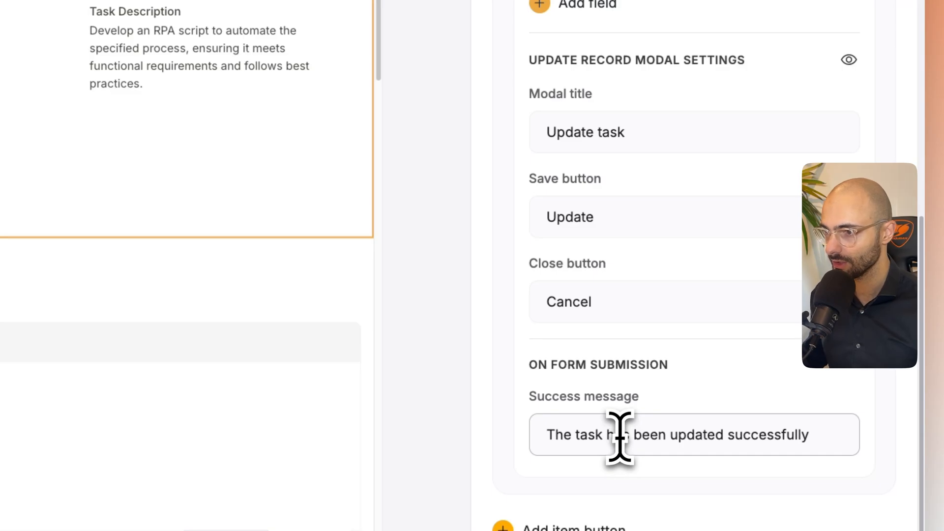
scroll(697, 402, up, 3)
scroll(645, 318, up, 5)
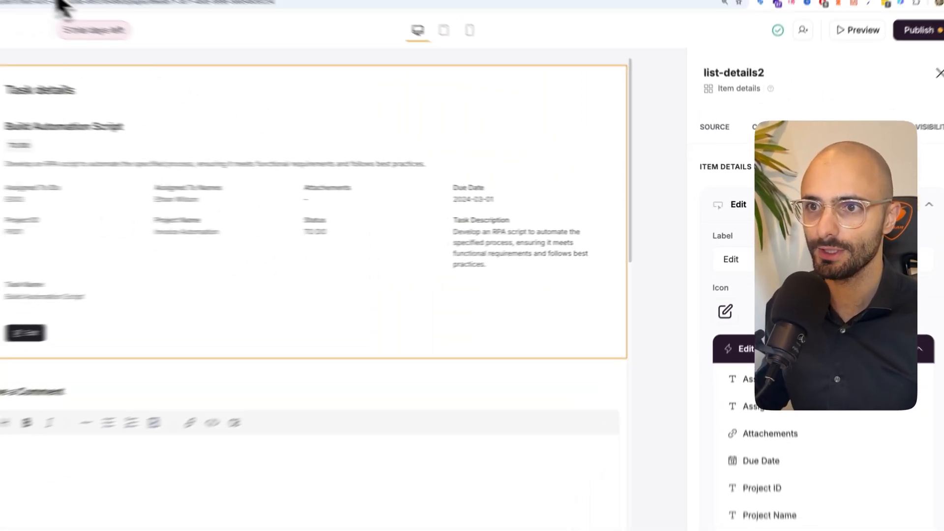
- Switch to the My Tasks preview, review the Attach your logo task's details and try submitting its update form
click(170, 22)
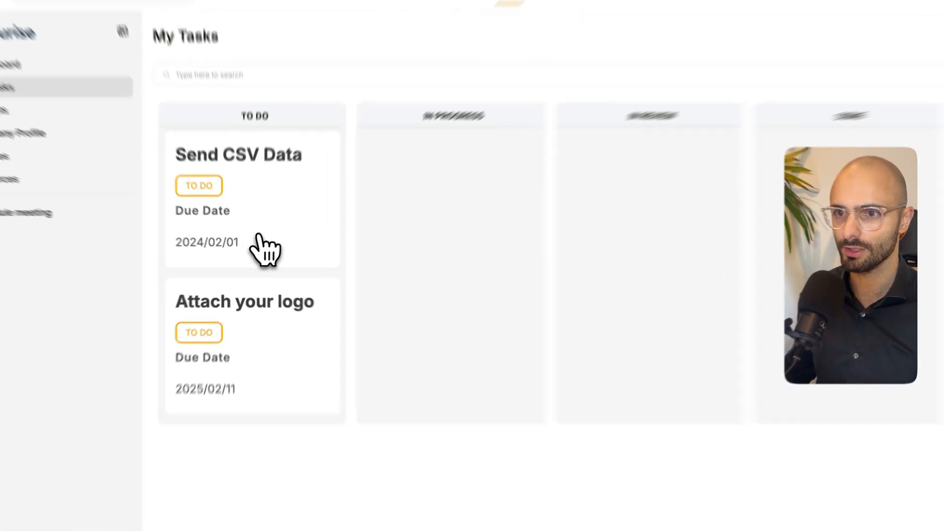
click(250, 251)
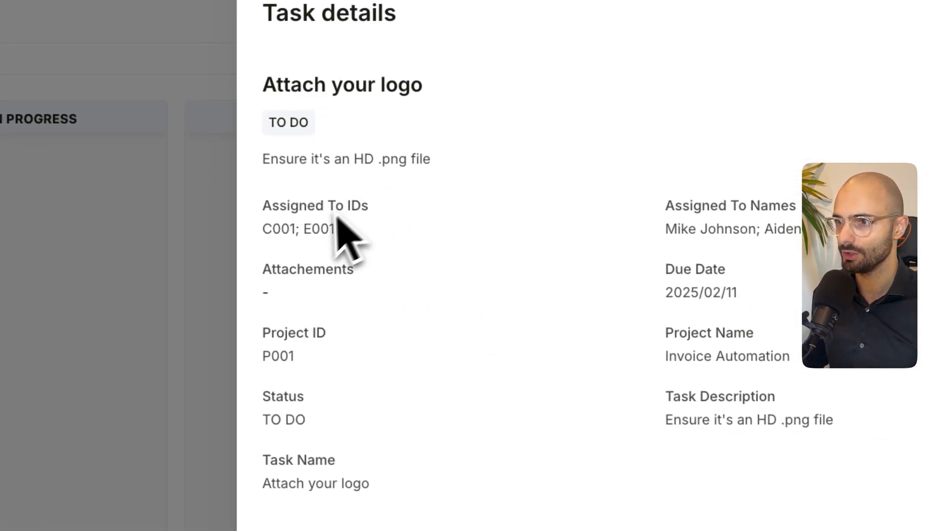
drag(271, 209, 788, 499)
click(577, 464)
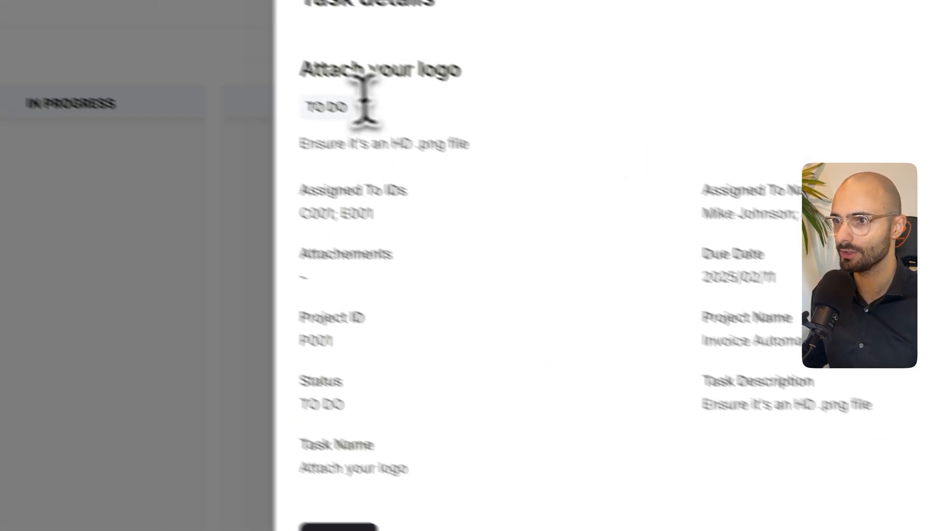
drag(276, 85, 434, 96)
click(368, 435)
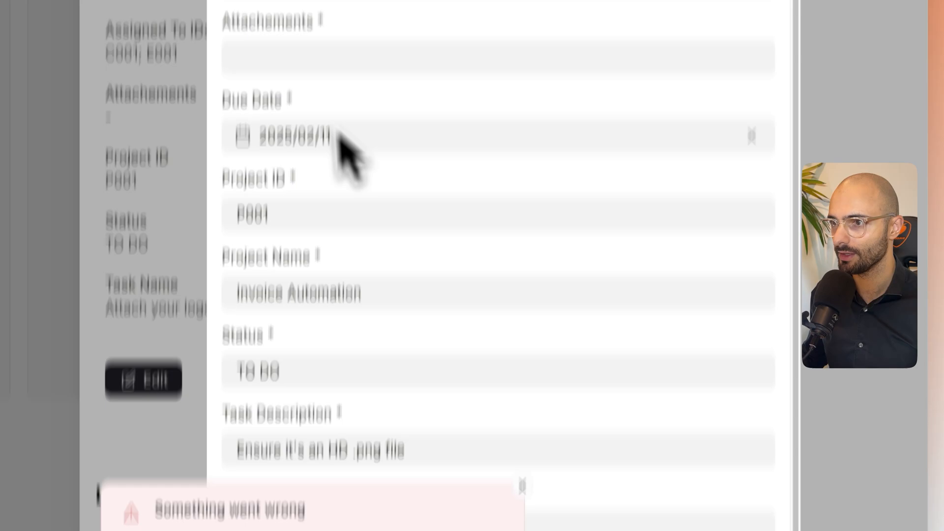
click(258, 224)
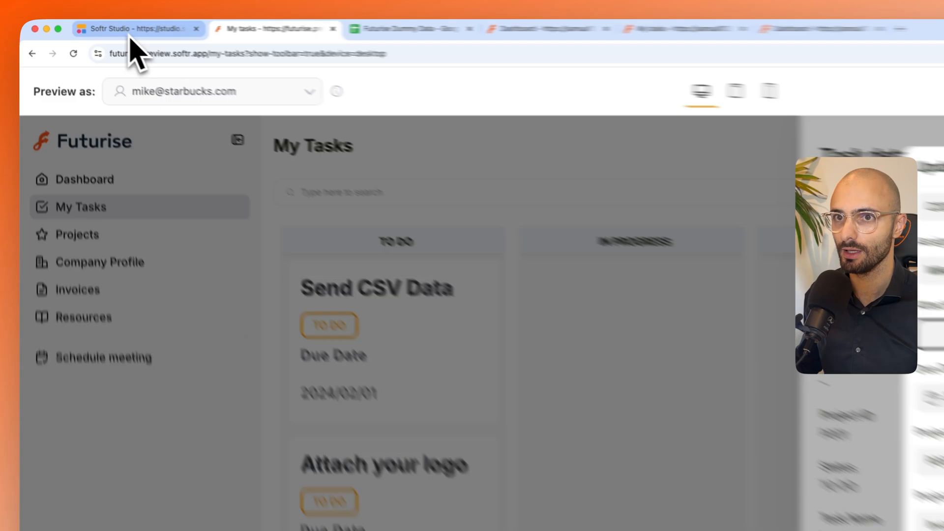
- Make the Attachements field optional in the edit form in Softr Studio, and close the update form in the preview
click(91, 24)
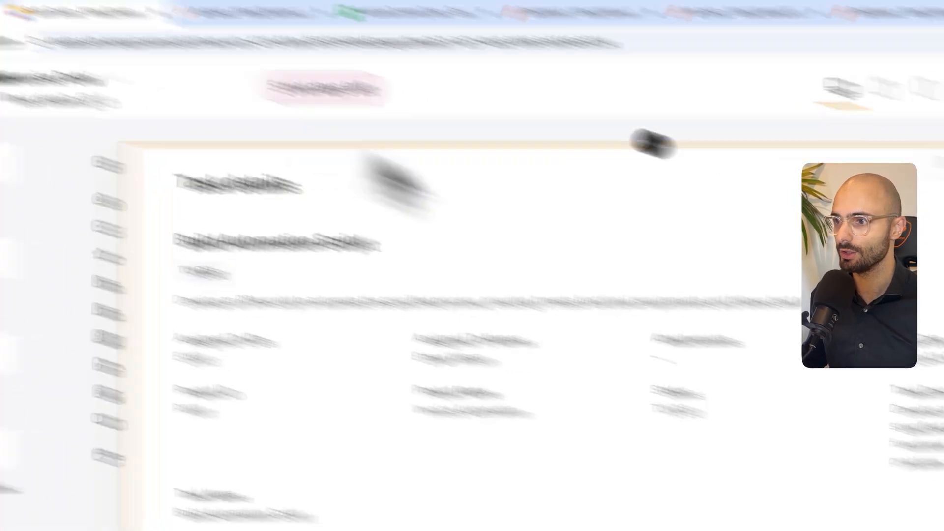
click(707, 429)
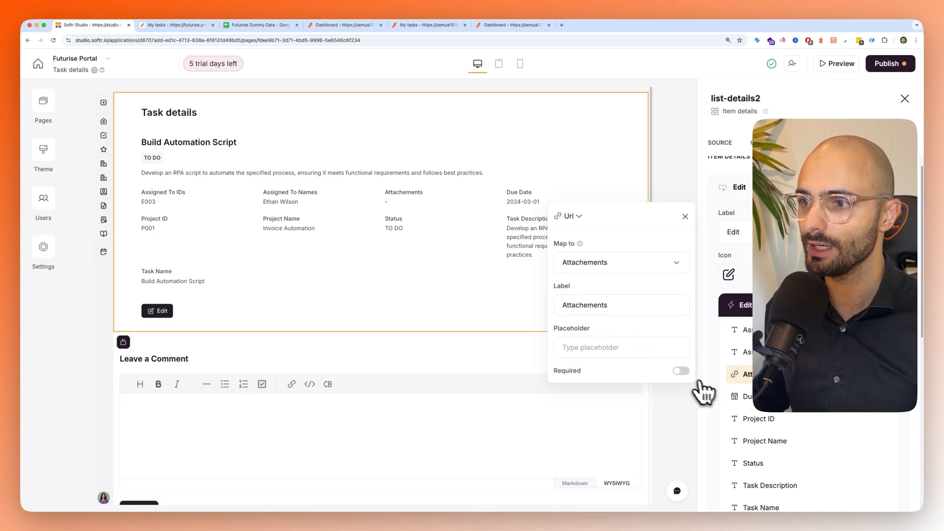
click(175, 25)
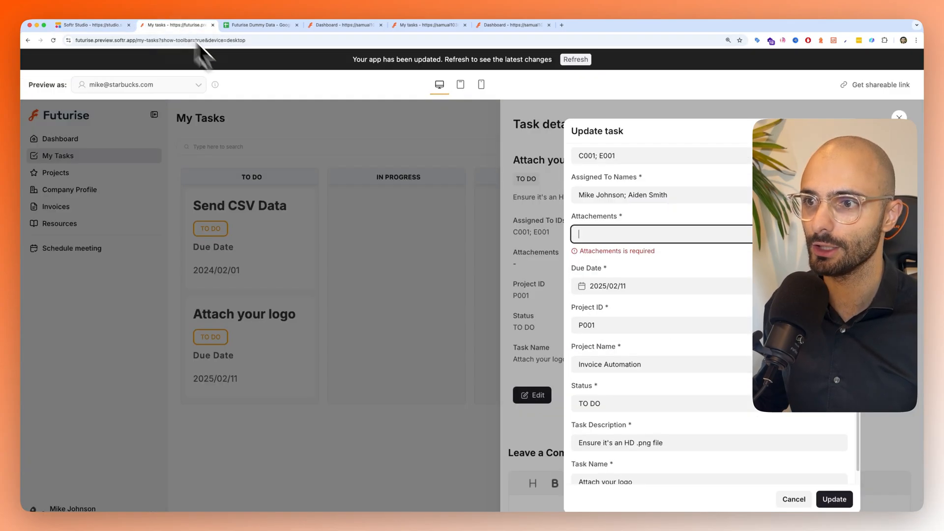
key(Escape)
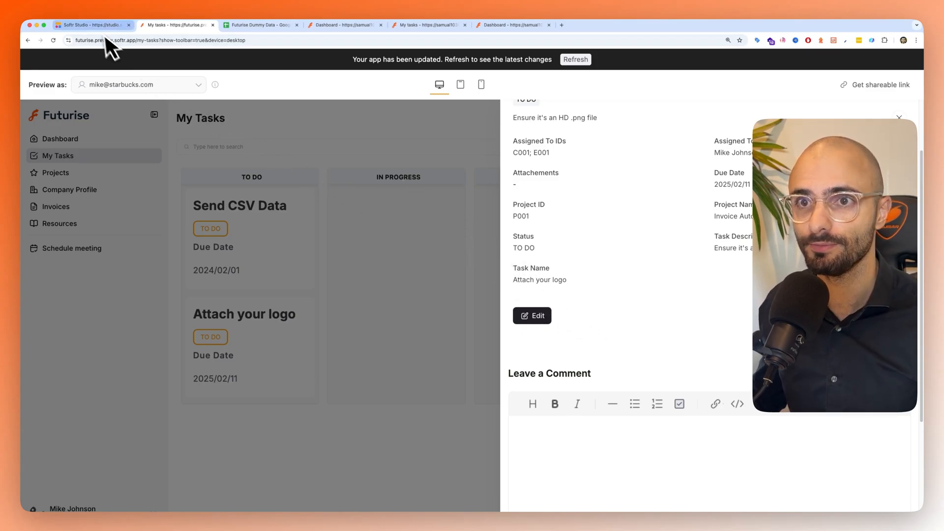
- Return to Softr Studio and add a second item details button with the Edit record action
click(91, 24)
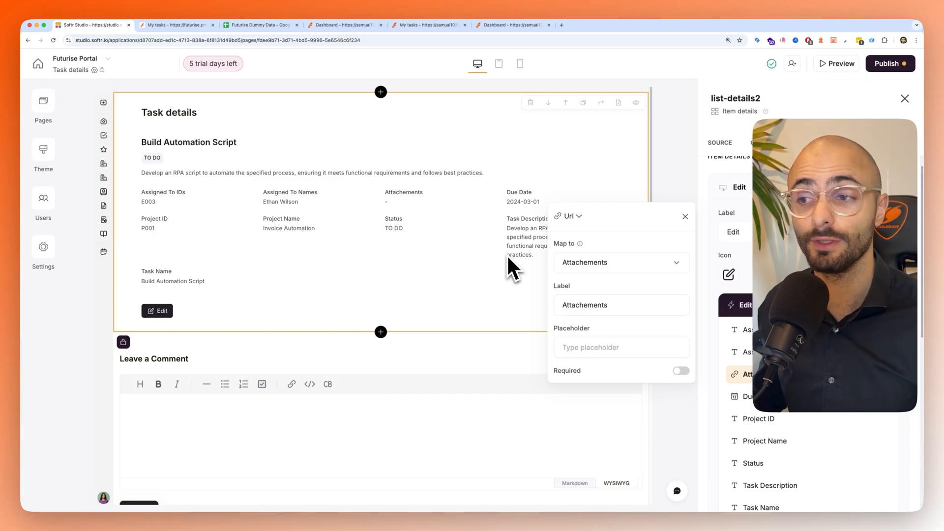
click(811, 146)
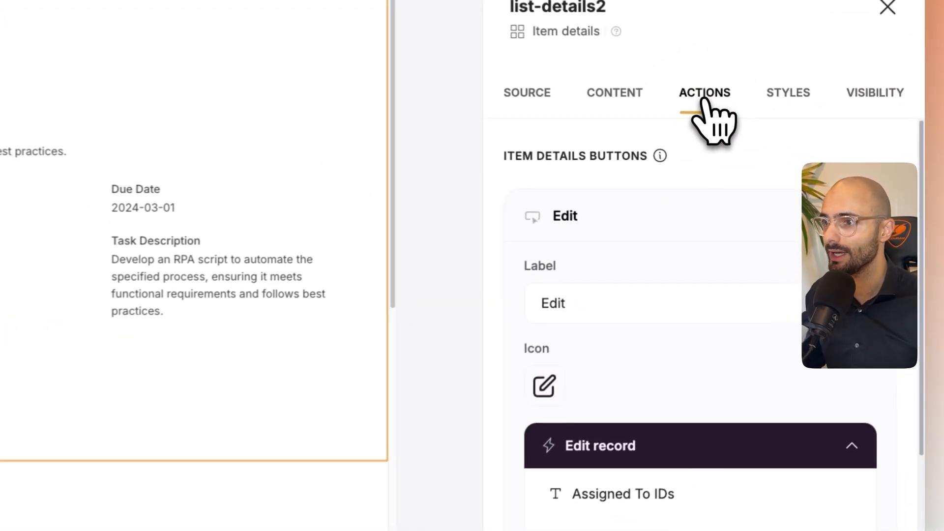
click(628, 208)
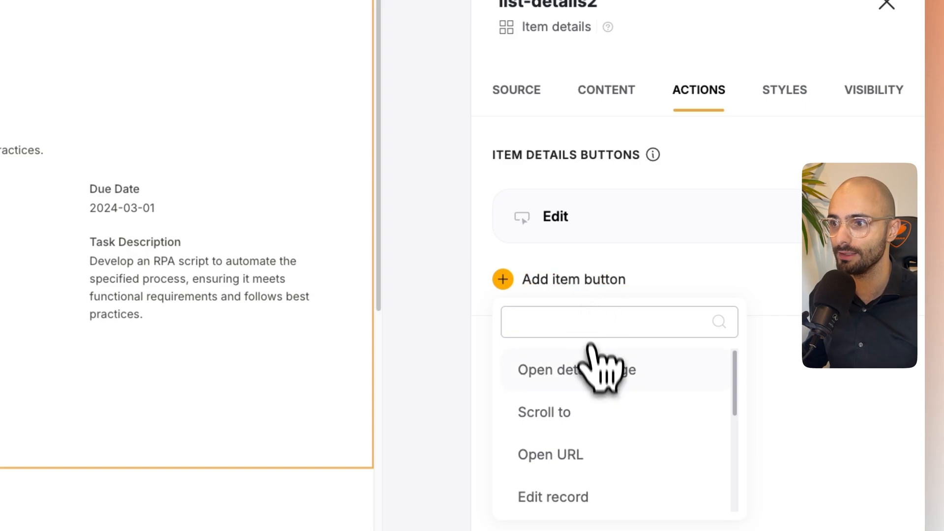
scroll(581, 442, down, 4)
scroll(579, 451, up, 4)
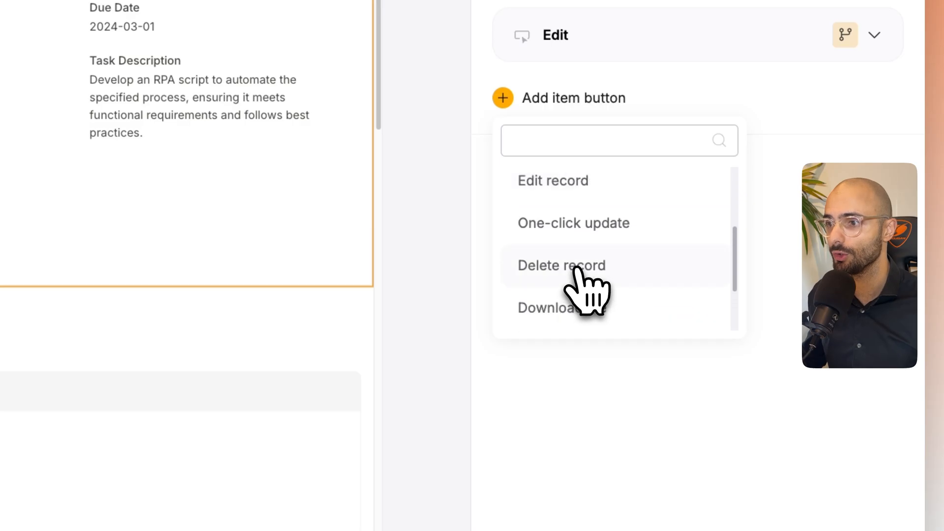
scroll(576, 256, up, 1)
click(578, 215)
scroll(581, 219, down, 2)
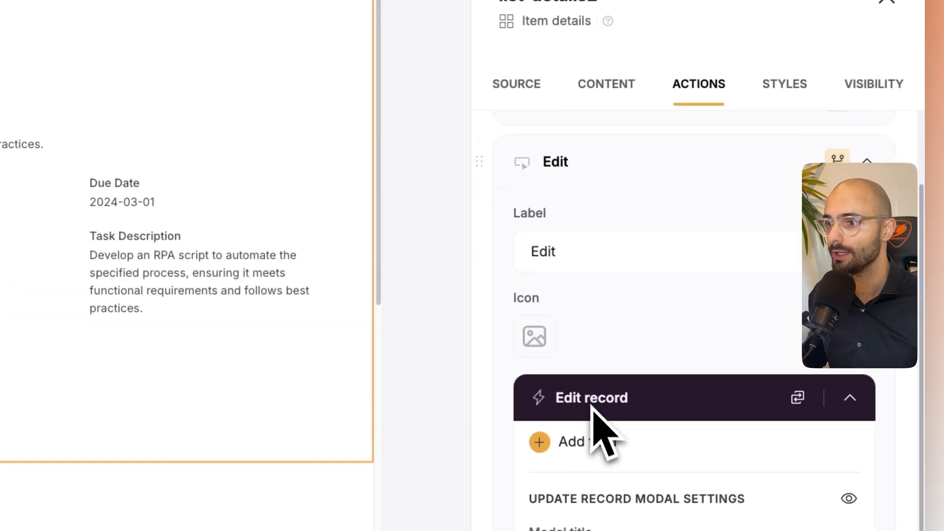
- Add the Attachements field to the new button's Edit record form
scroll(593, 409, down, 2)
click(601, 359)
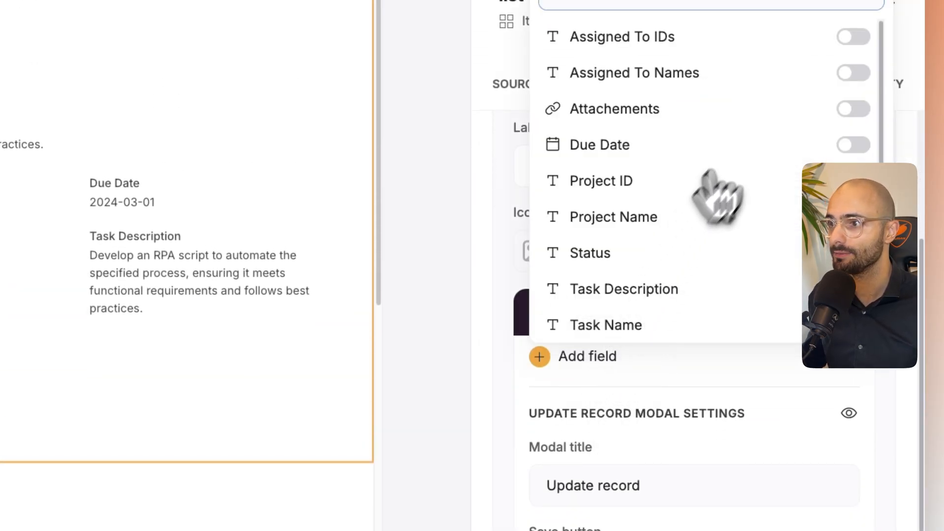
click(854, 109)
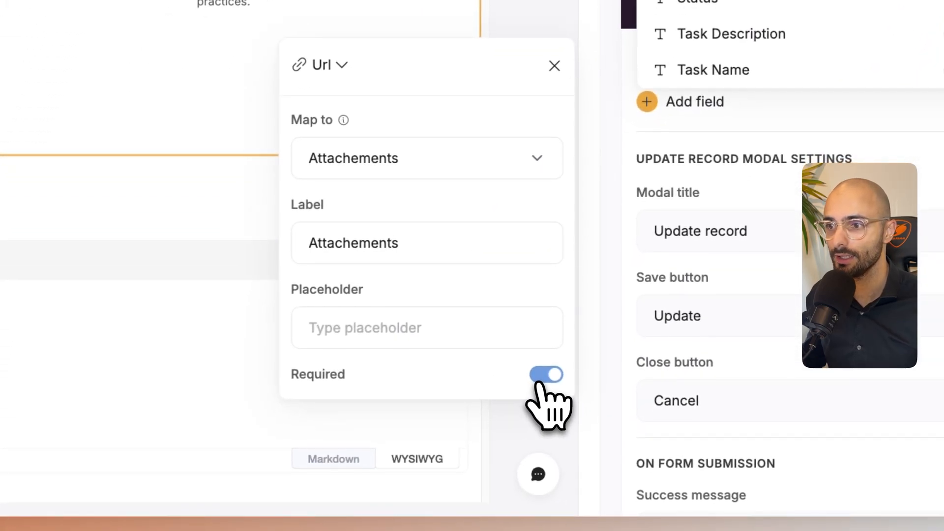
- Give the new button a paperclip icon and label it "Add attachment"
click(546, 228)
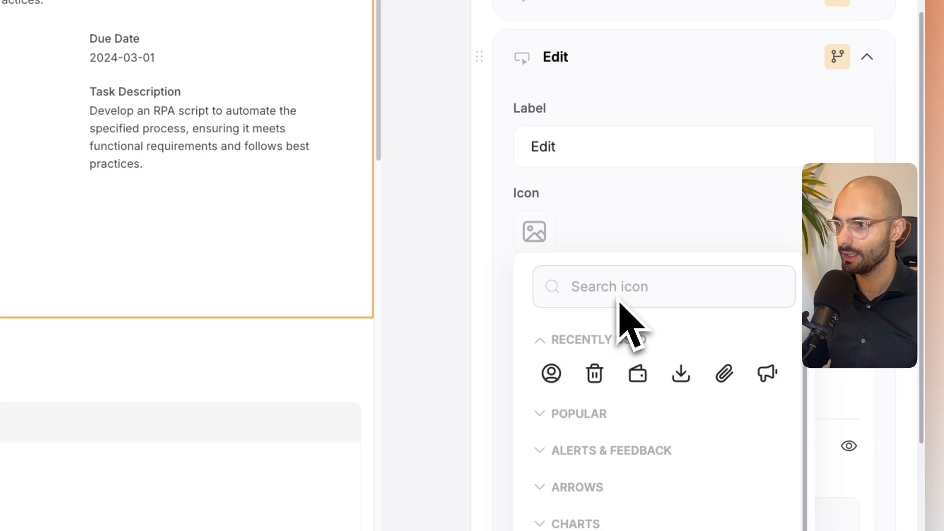
click(724, 374)
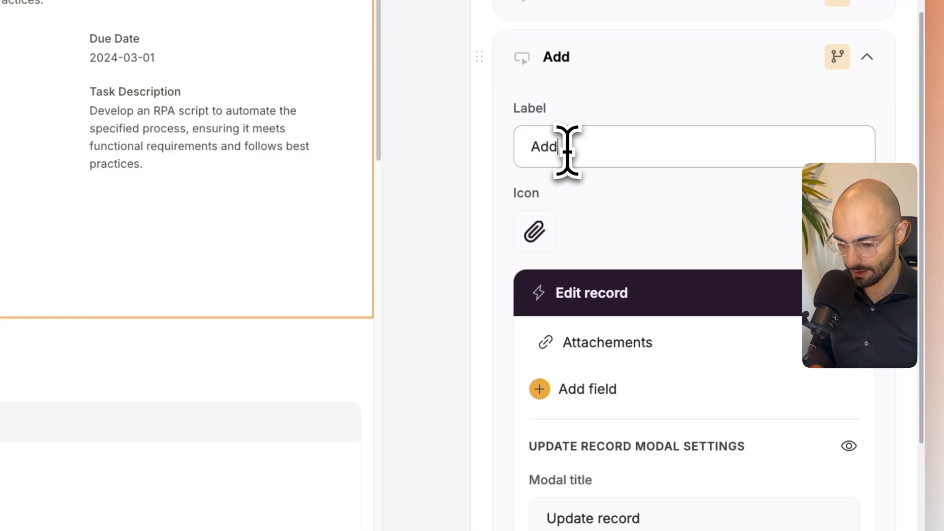
text(enty)
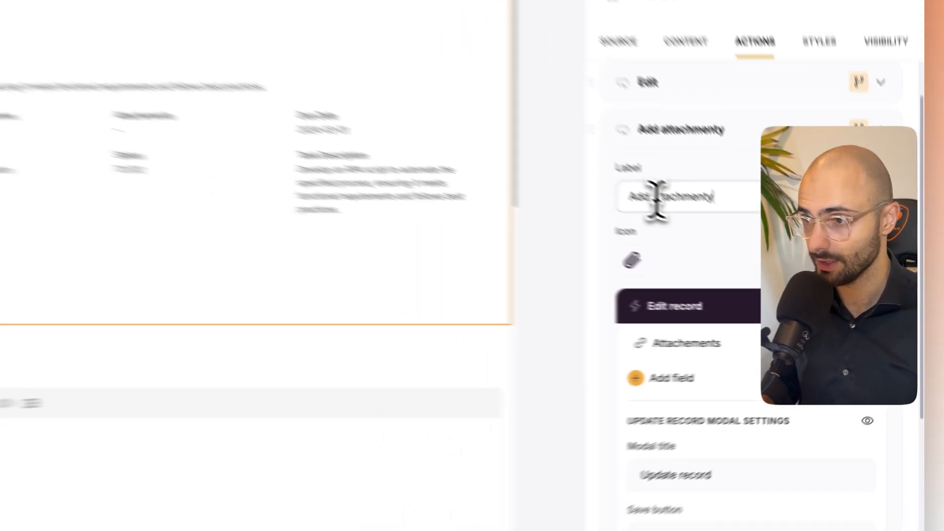
key(BackSpace)
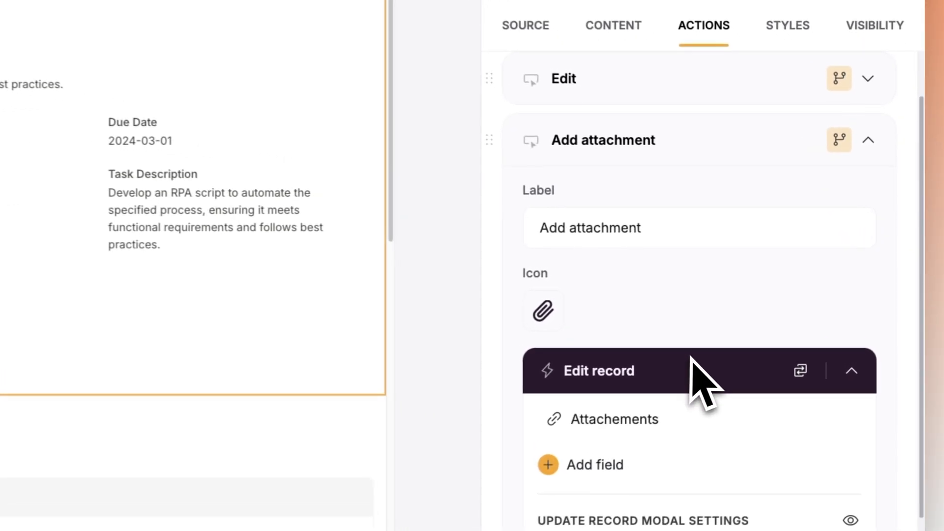
- Restrict the visibility of the Add attachment button to the Client user group
click(694, 137)
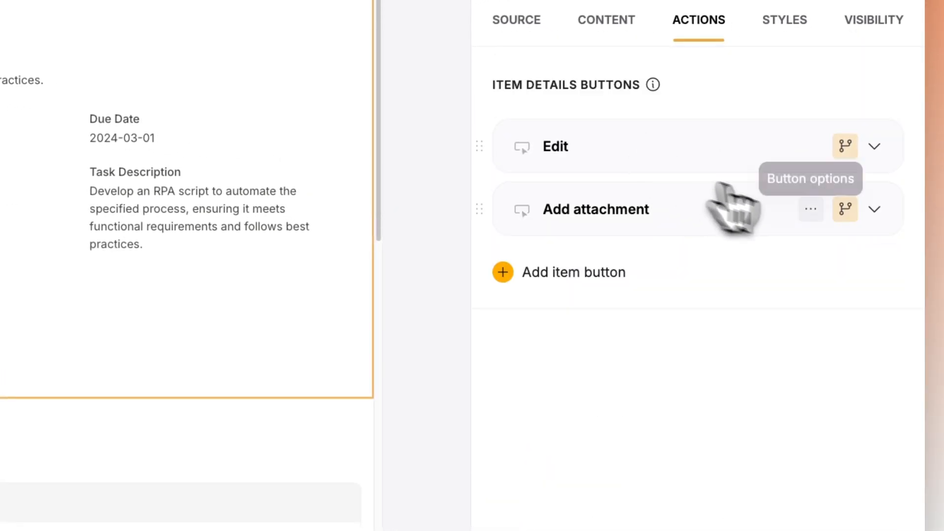
click(835, 217)
click(620, 167)
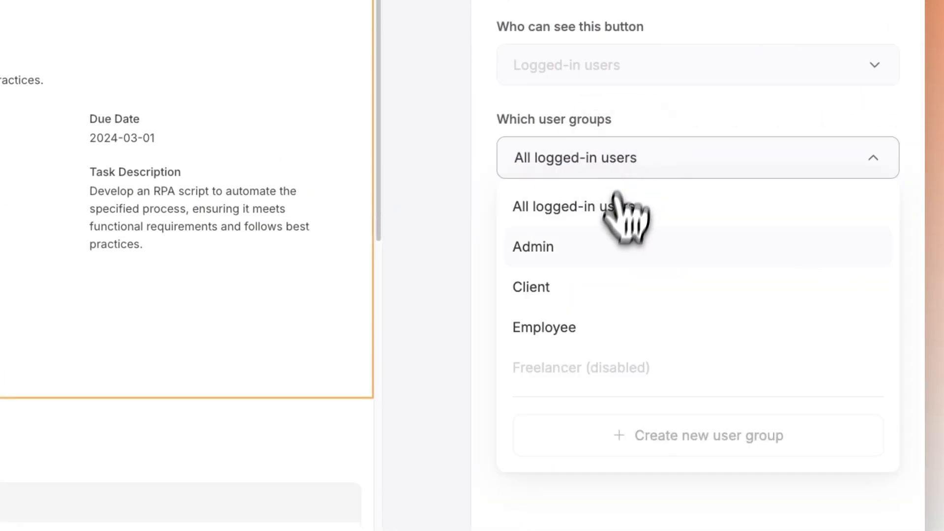
click(630, 466)
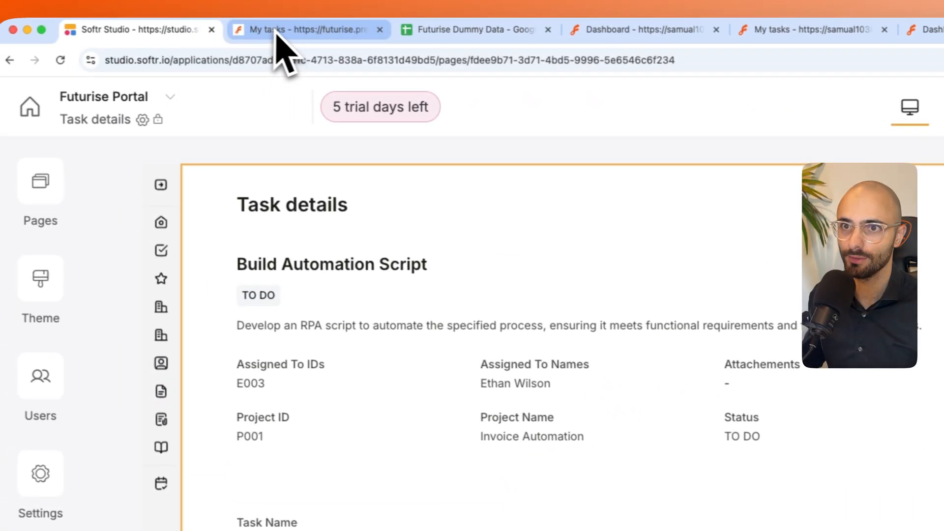
- Refresh the My Tasks preview, check the Add attachment form on the "Attach your logo" task, and close the form
click(275, 31)
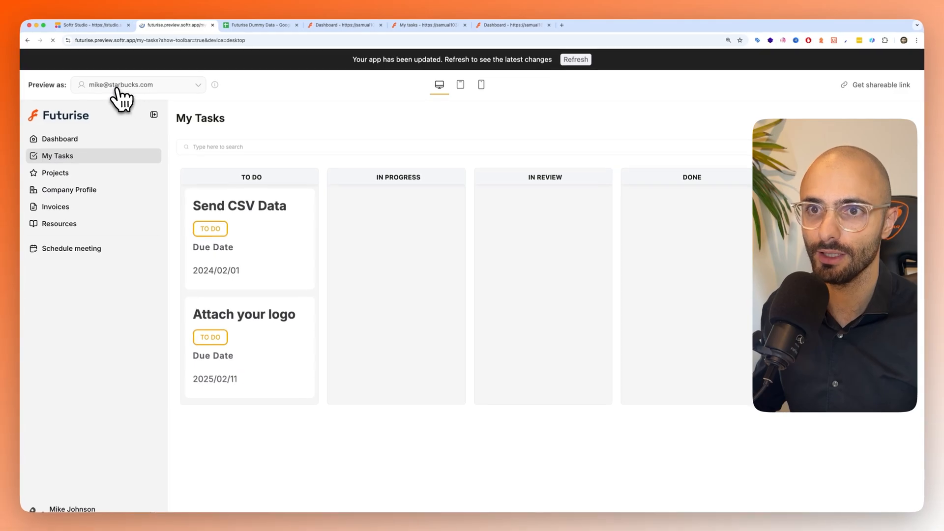
key(super+r)
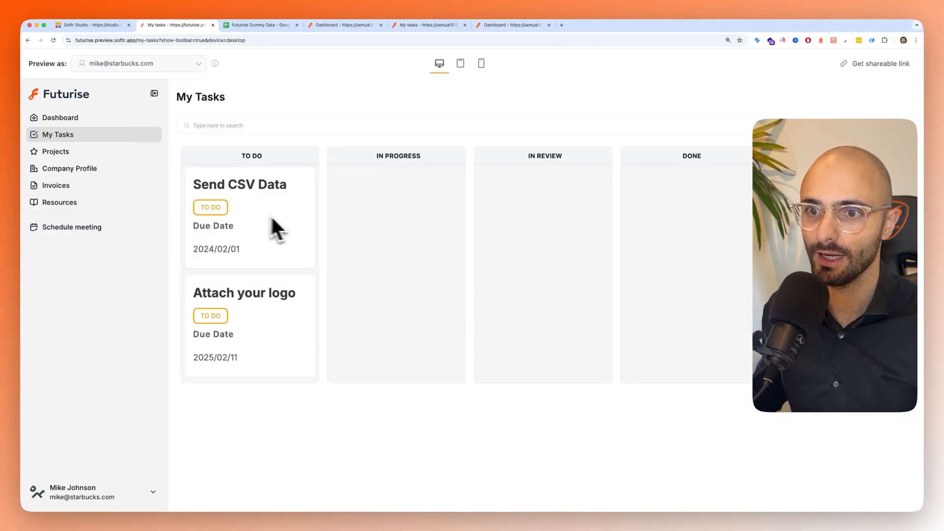
click(258, 320)
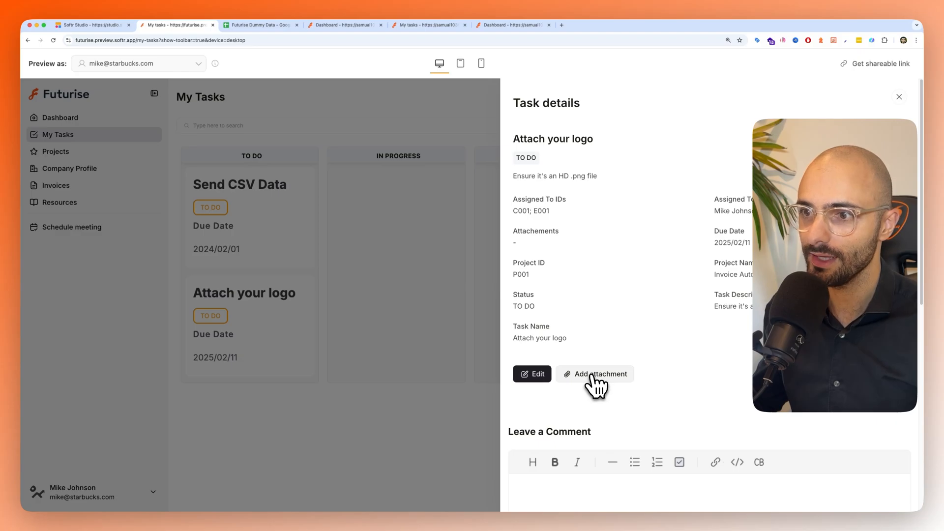
click(590, 376)
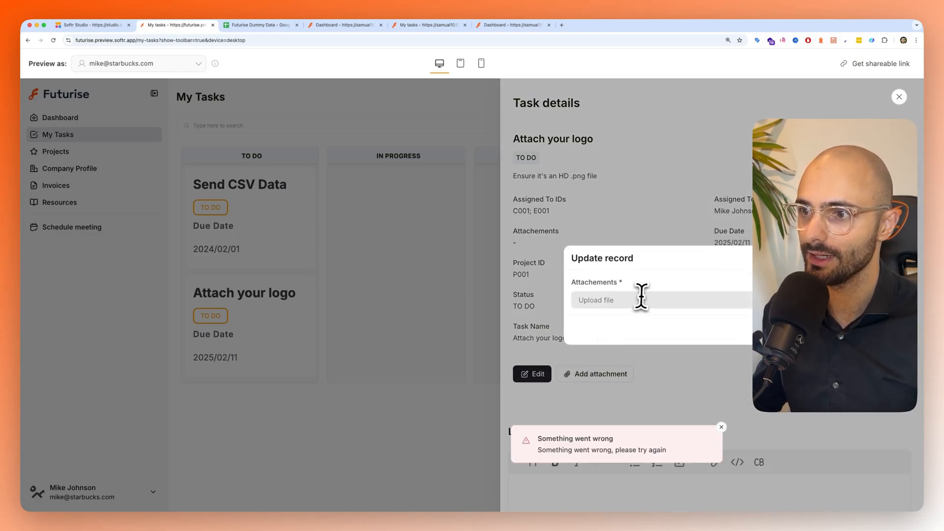
key(Escape)
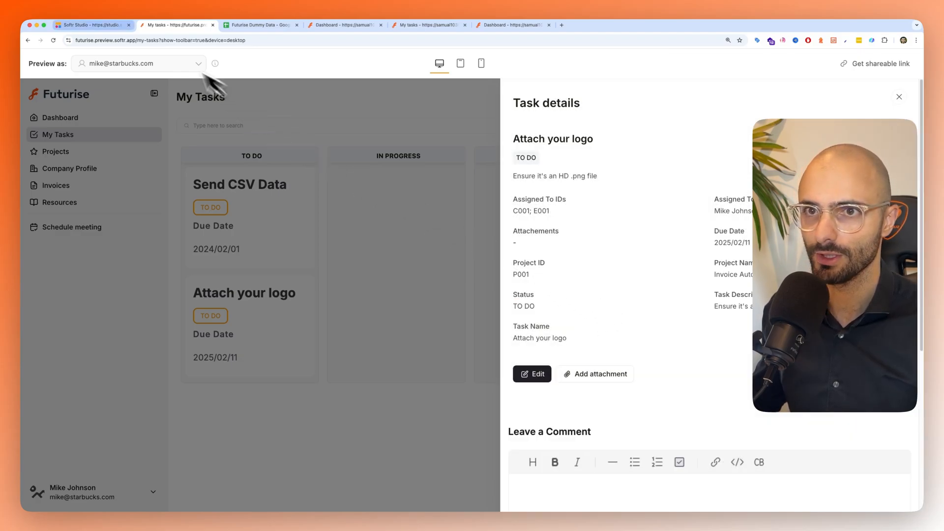
- Return to Softr Studio and change the Attachements field type to File in the Add attachment button's form
click(94, 25)
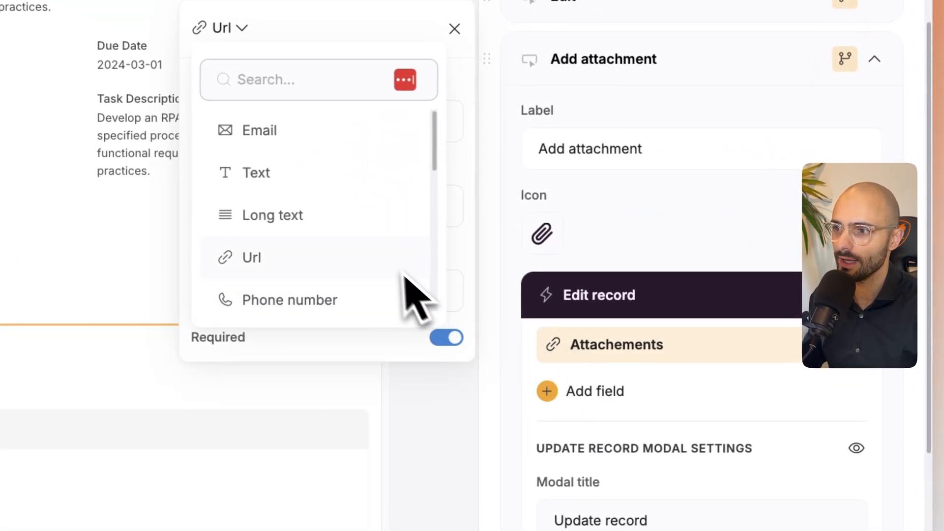
scroll(273, 208, down, 1)
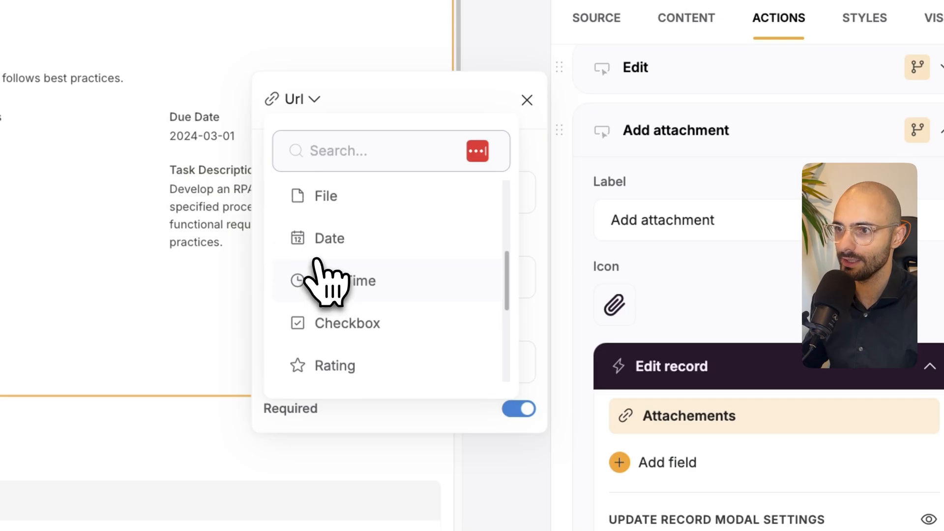
click(328, 219)
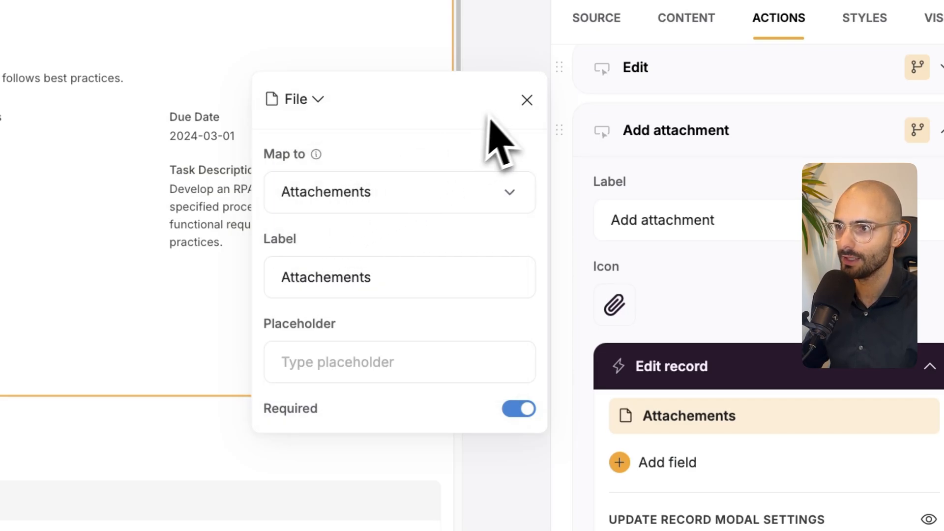
click(526, 100)
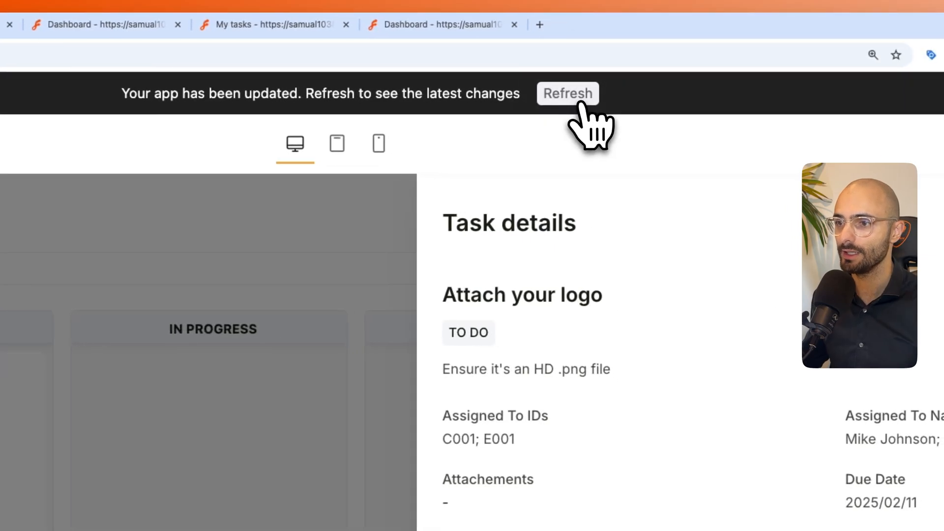
- Refresh the preview and test the file upload in the Add attachment form of the "Attach your logo" task
click(576, 104)
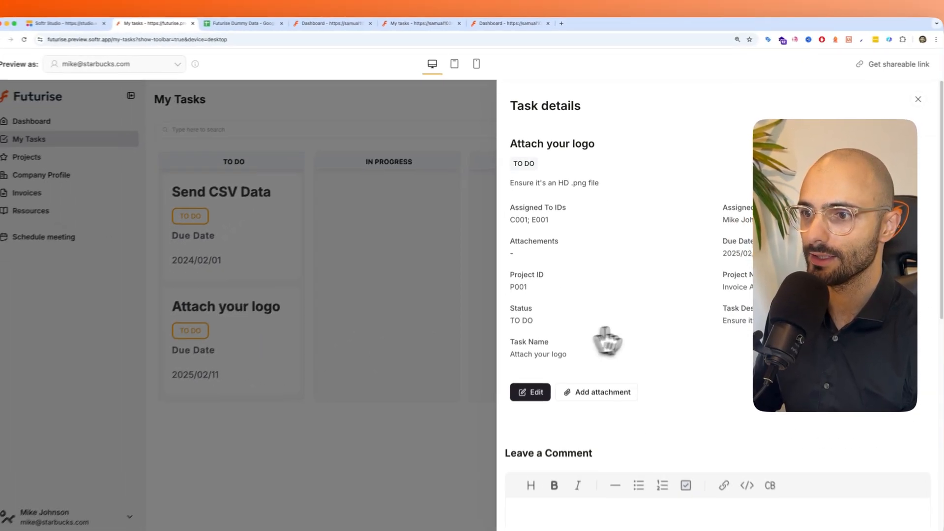
click(598, 377)
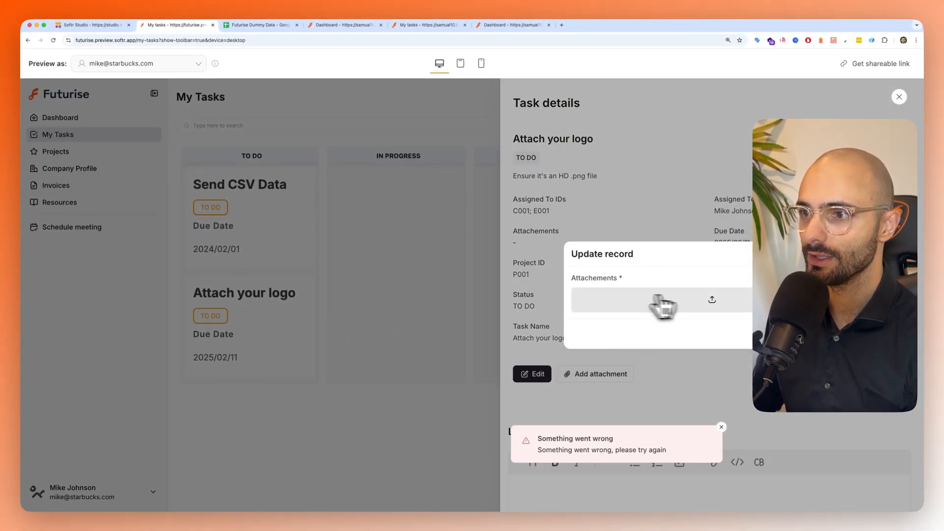
click(716, 304)
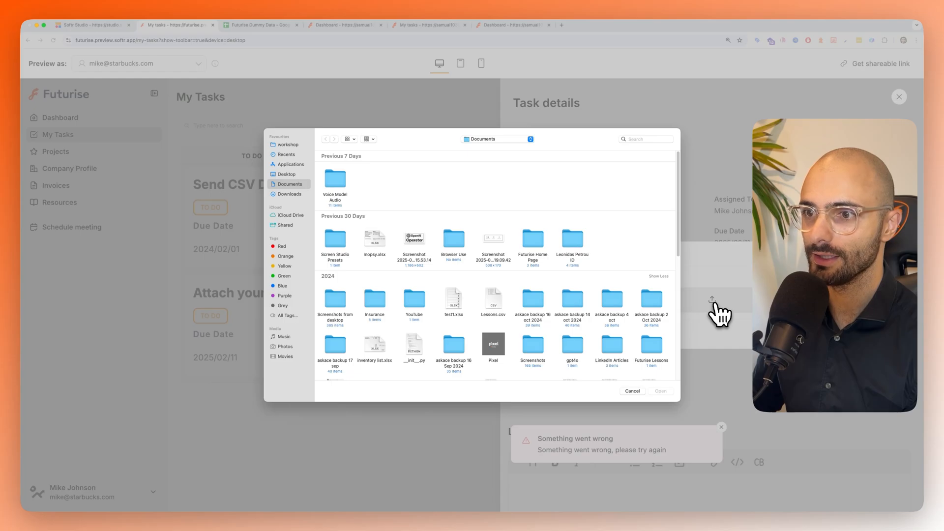
click(661, 391)
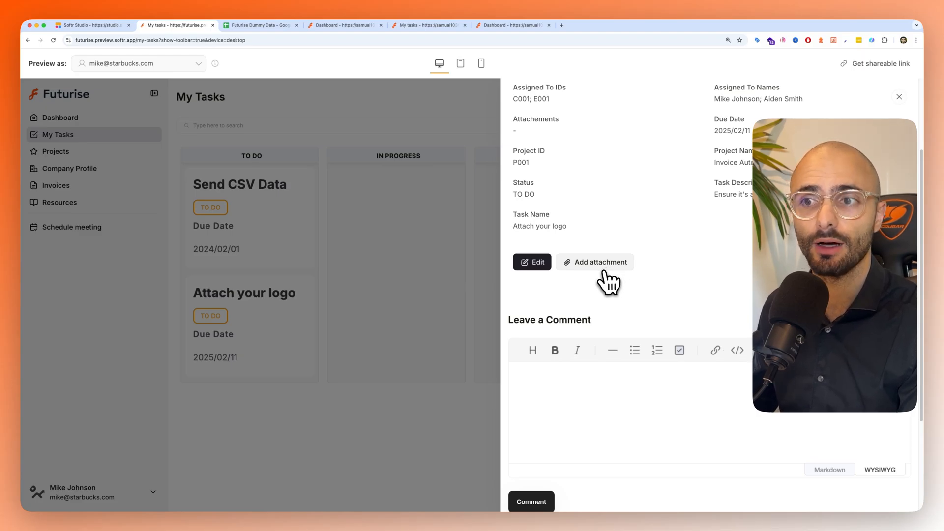
- Return to Softr Studio and add a "Download attachment" item button with the Download file action to the Task details block
click(91, 25)
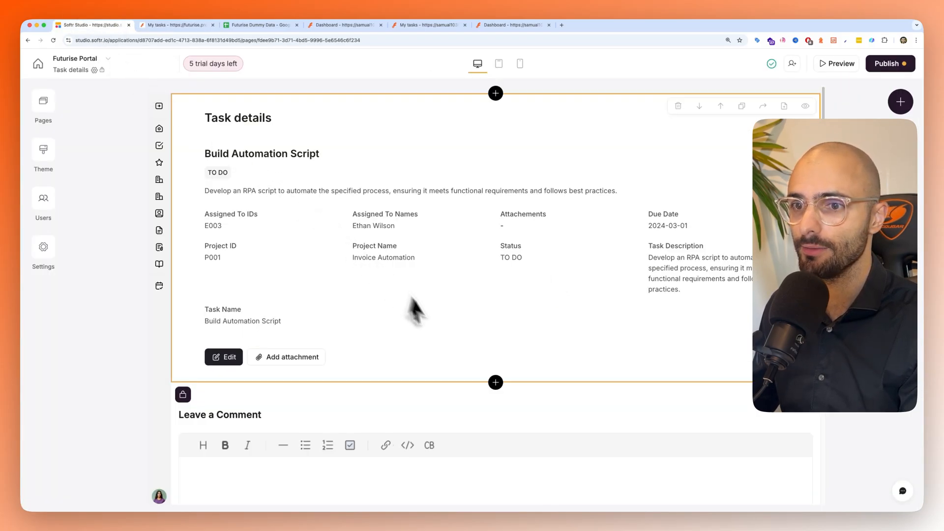
click(344, 298)
click(785, 153)
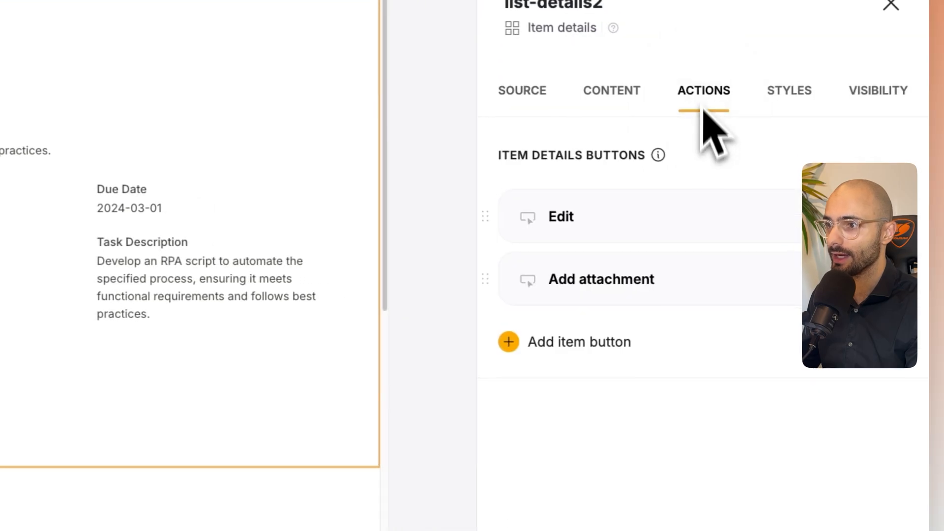
click(619, 340)
scroll(590, 492, down, 2)
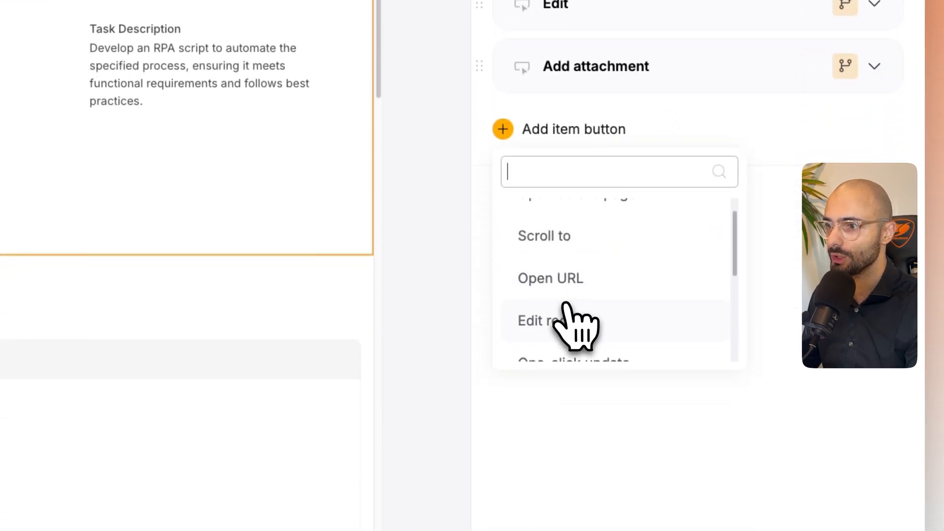
scroll(576, 315, down, 3)
click(575, 308)
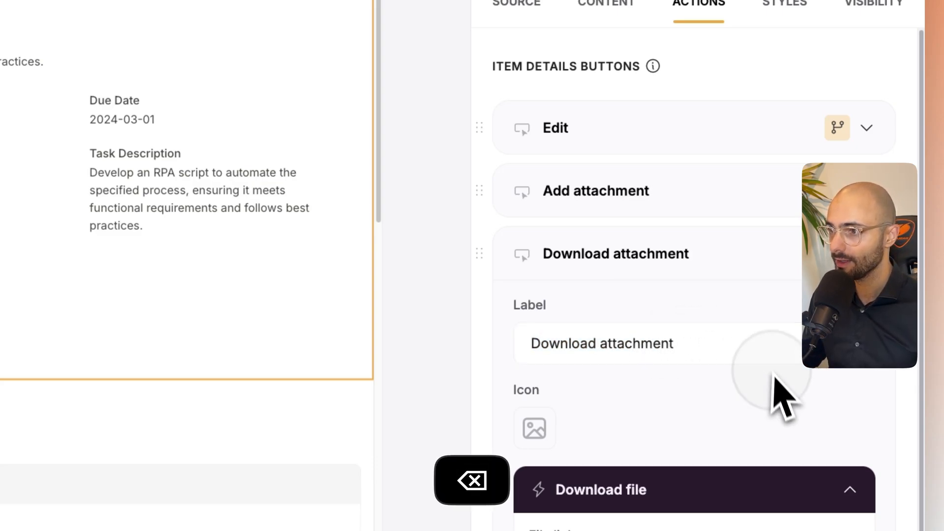
- Restrict the Download attachment button to logged-in Admin and Employee users and give it a download icon
scroll(693, 295, down, 10)
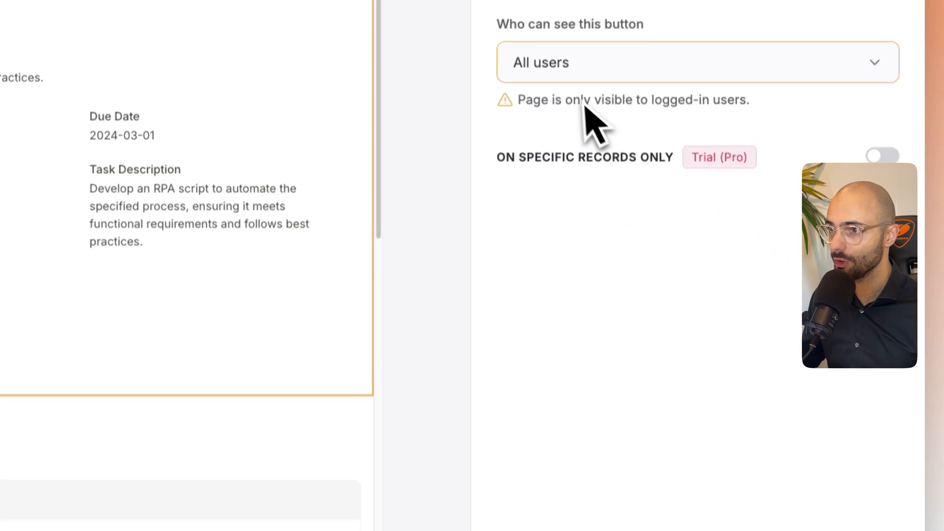
click(590, 54)
click(587, 182)
click(600, 186)
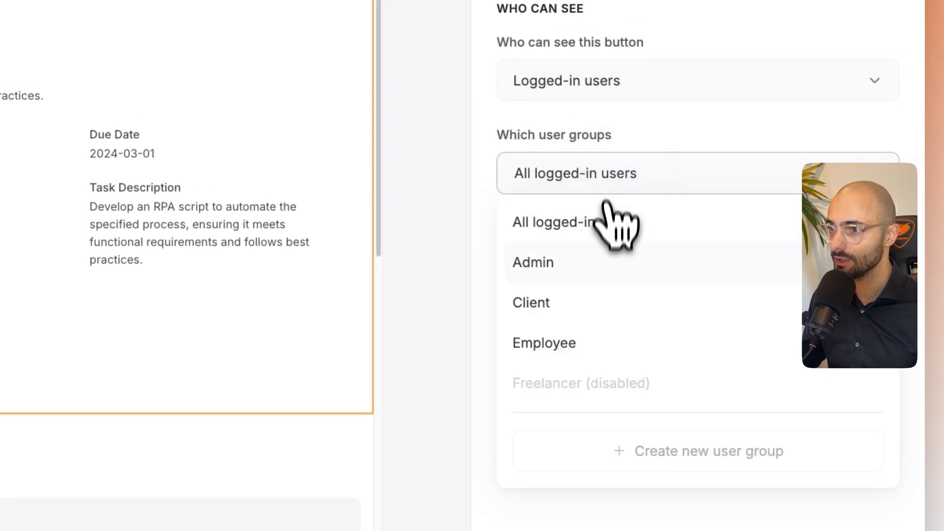
click(618, 193)
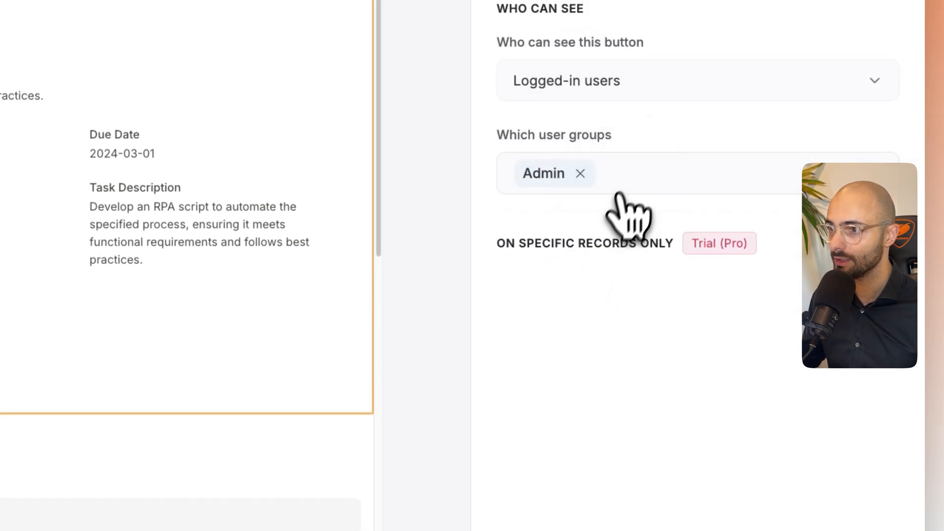
click(624, 185)
click(603, 342)
click(682, 455)
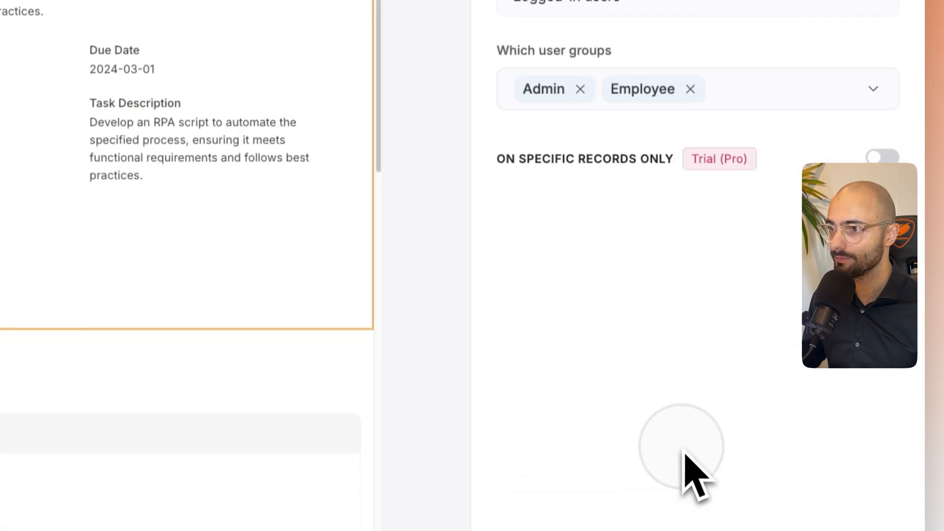
click(535, 273)
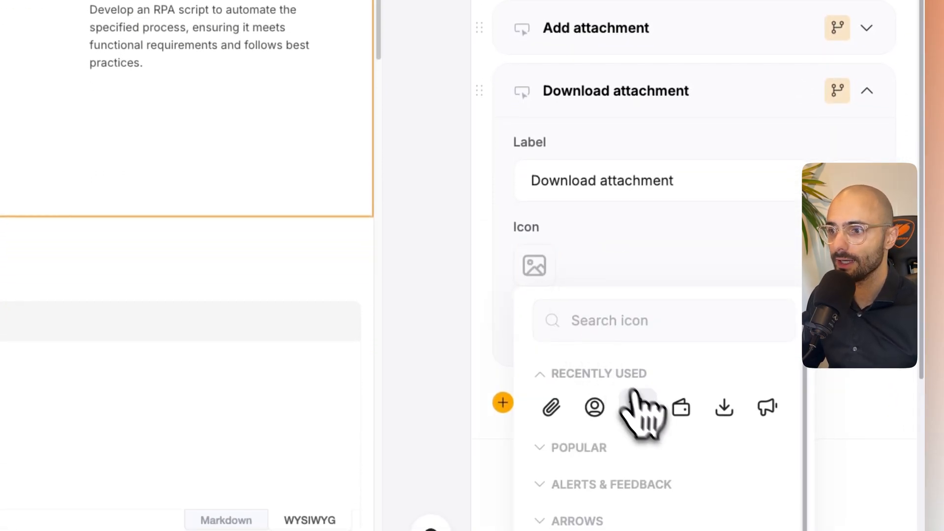
click(725, 410)
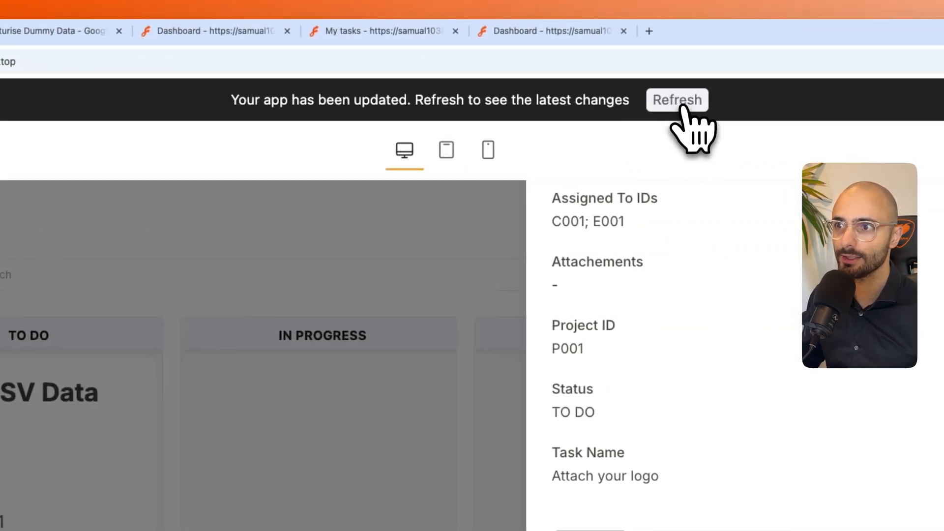
- Refresh the preview, view it as an employee, and try the Download attachment button on the "Attach your logo" task
click(654, 104)
click(248, 98)
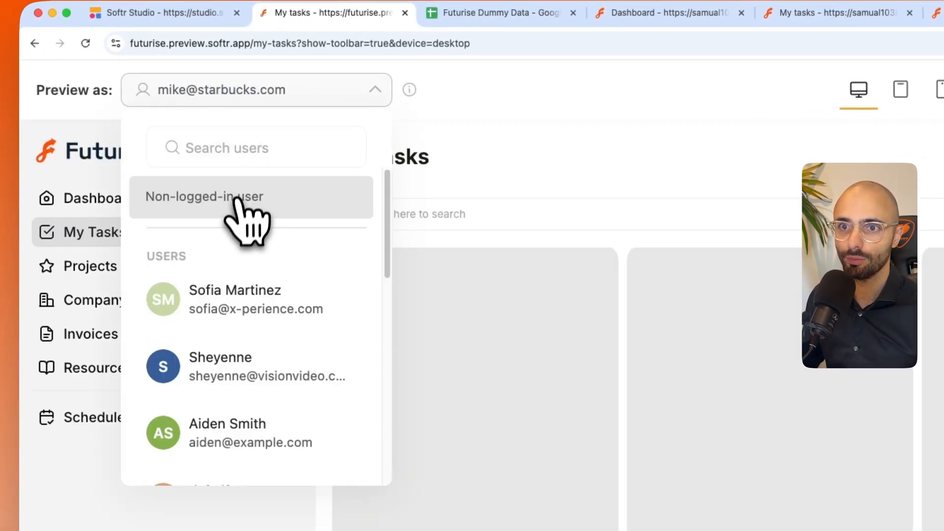
scroll(257, 354, down, 1)
click(266, 397)
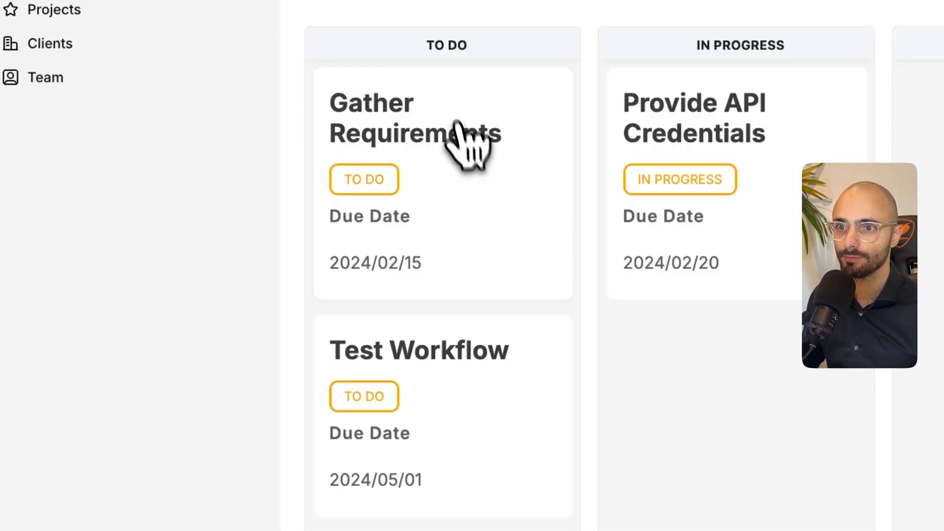
scroll(504, 262, down, 2)
click(337, 409)
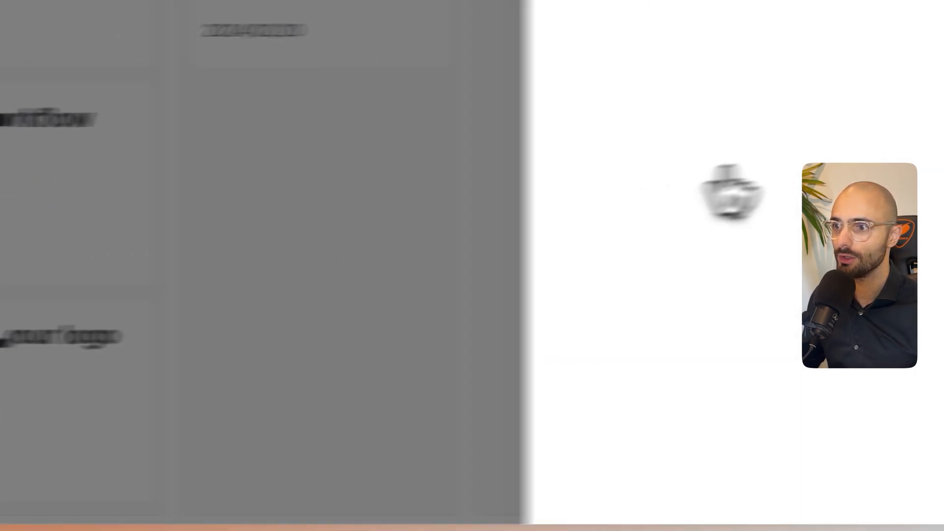
click(497, 265)
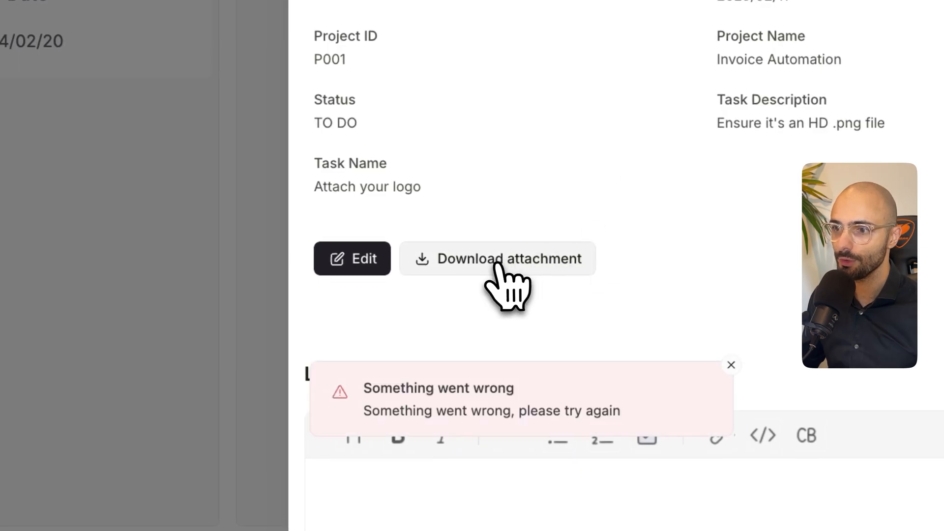
click(508, 262)
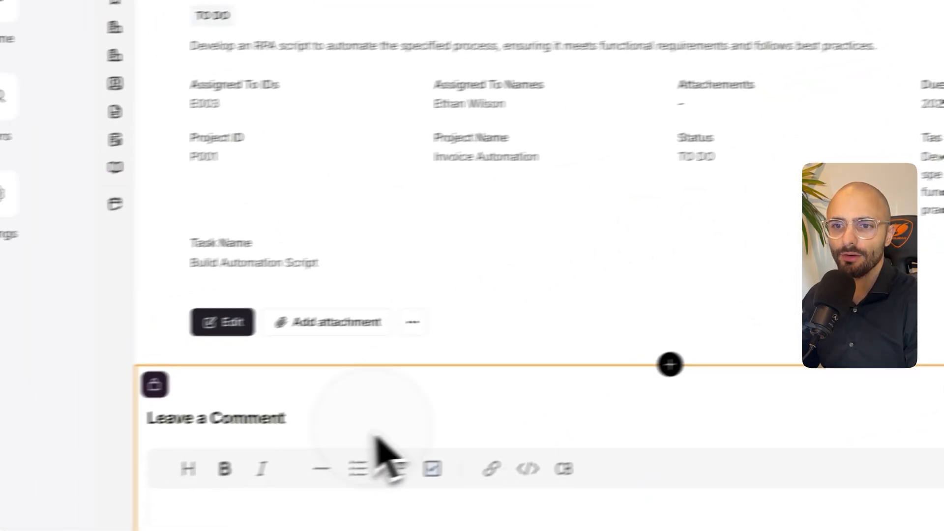
- Sync the task comments block in Softr Studio to the Comments sheet of the Futurise Dummy Data Google Sheets document
scroll(376, 435, down, 5)
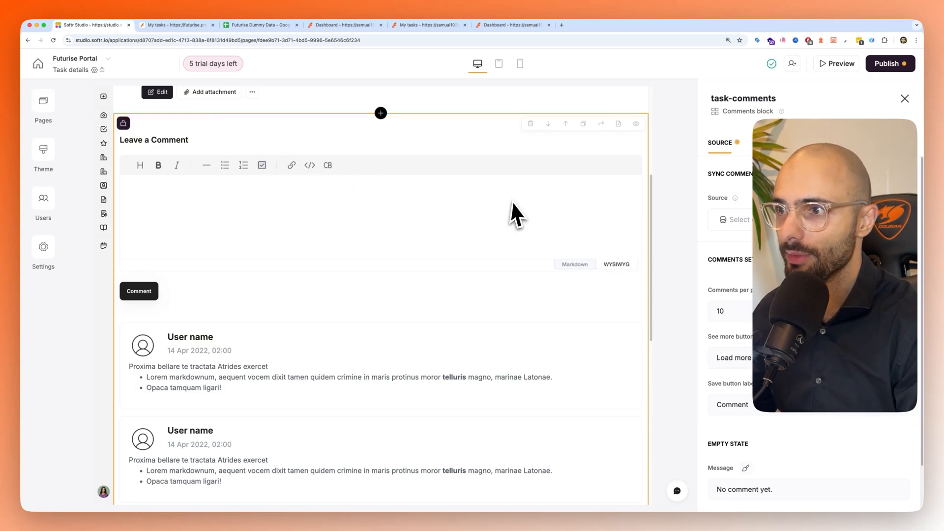
click(735, 219)
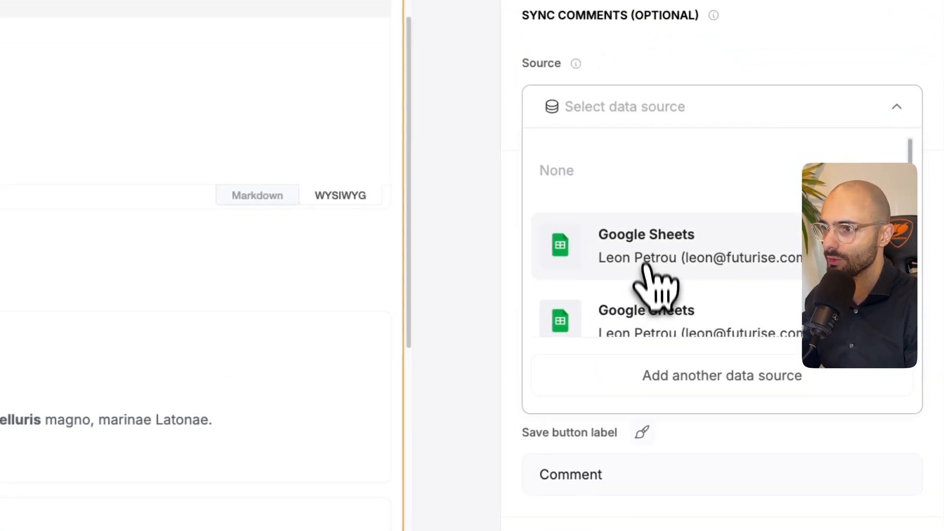
click(775, 307)
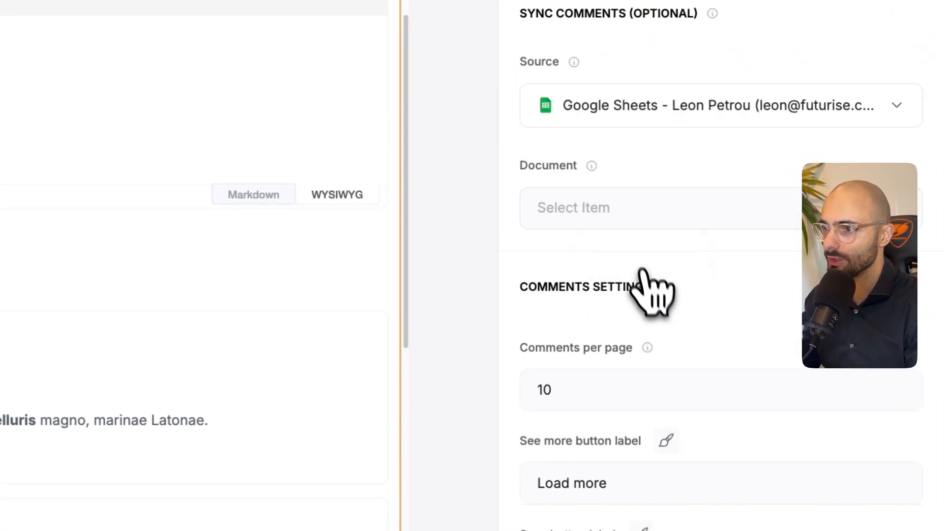
click(619, 212)
click(621, 344)
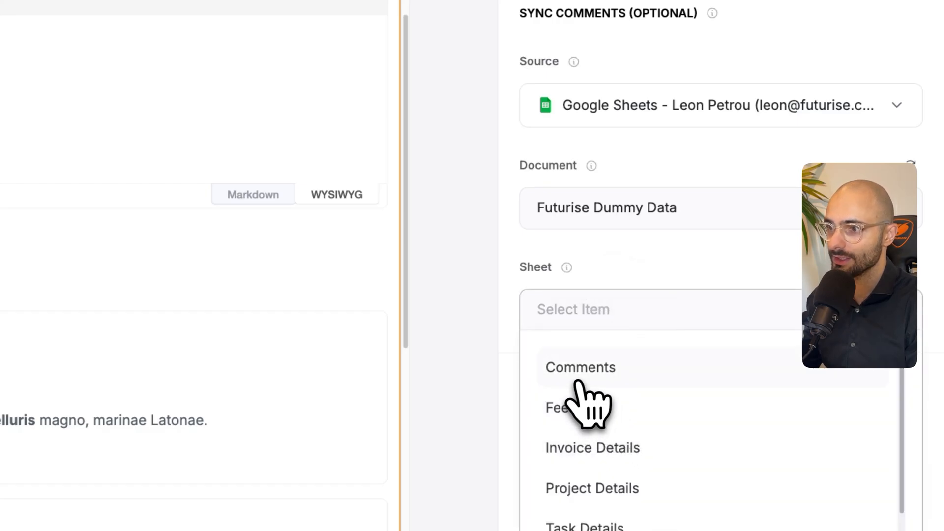
click(584, 379)
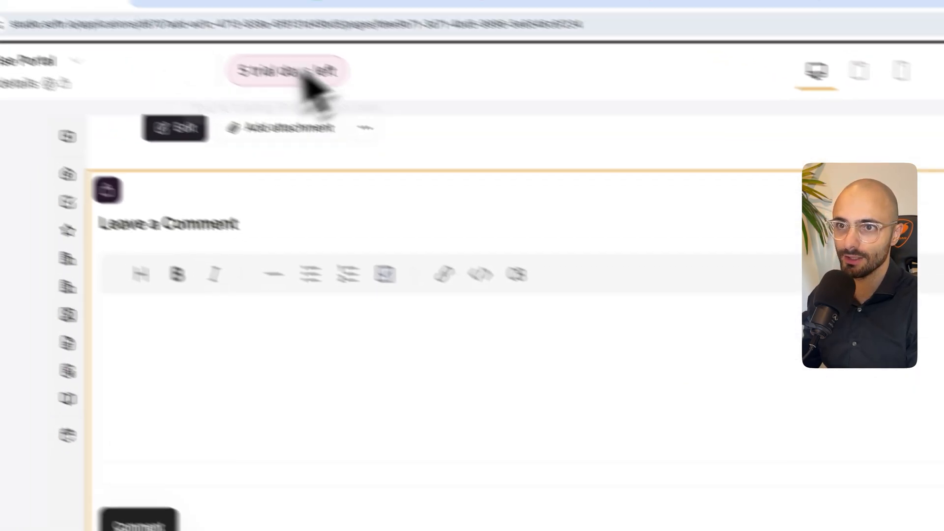
- Check the Commentor, Comment and Date columns of the Comments sheet in Google Sheets and return to Softr Studio
click(438, 30)
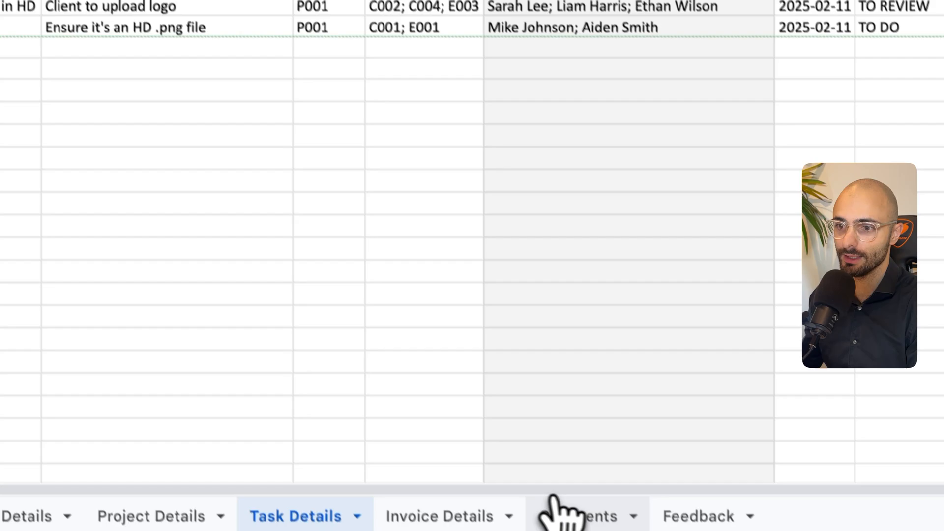
click(559, 512)
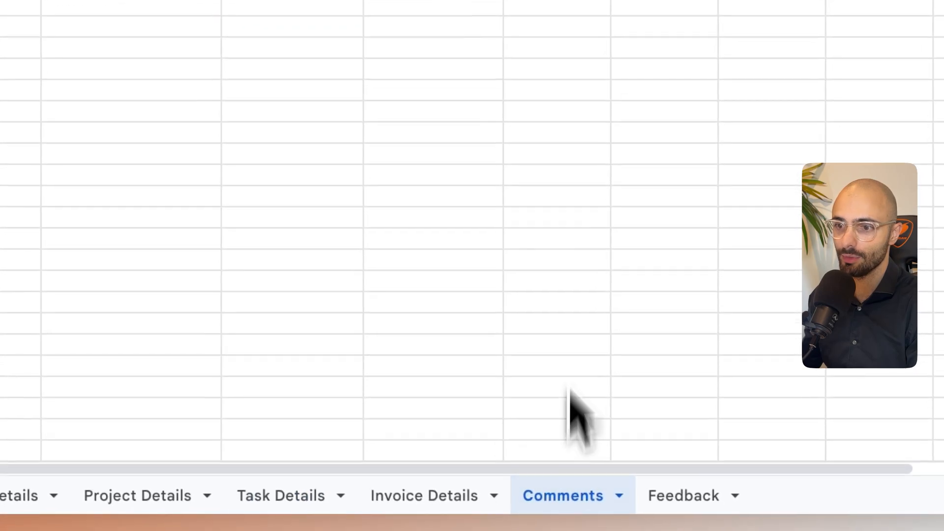
click(386, 241)
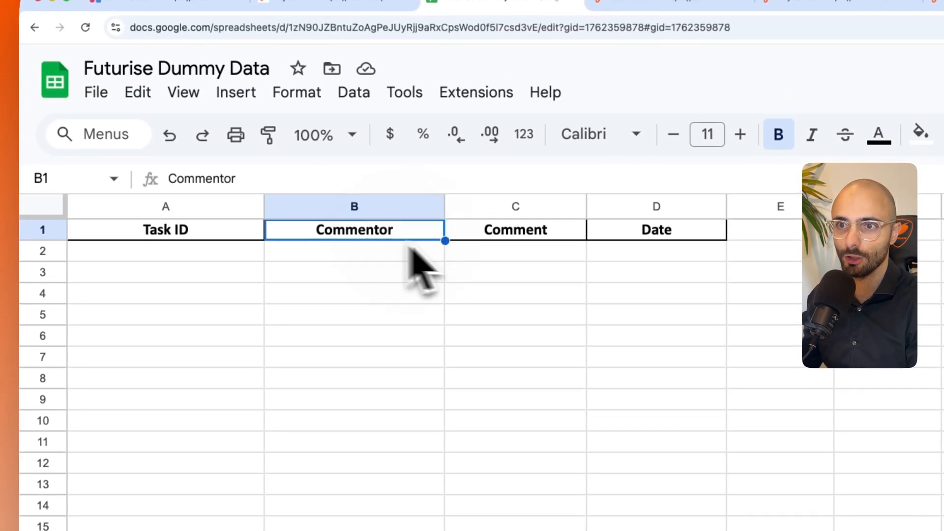
click(560, 243)
click(610, 236)
click(147, 4)
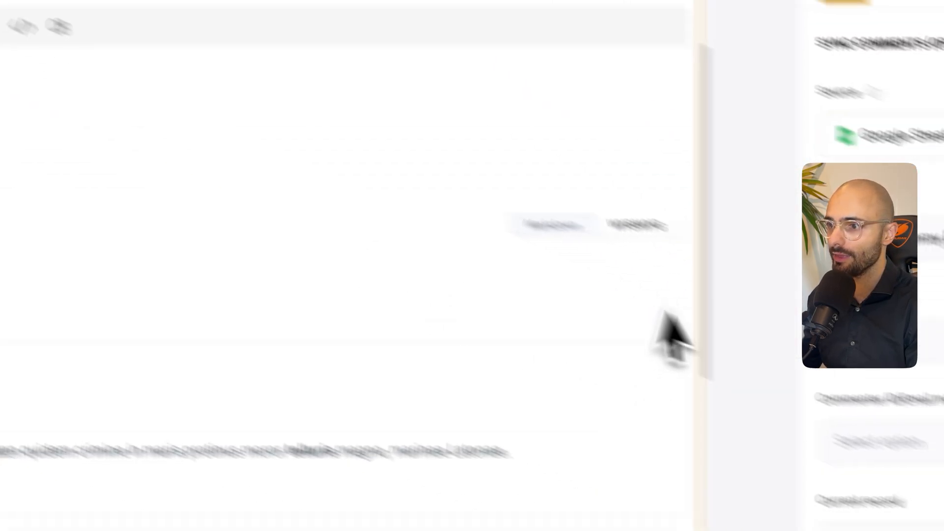
- Map the task comments block's comment field to Comment and its comment date to Date, and review the remaining comment settings
scroll(871, 433, down, 2)
click(909, 317)
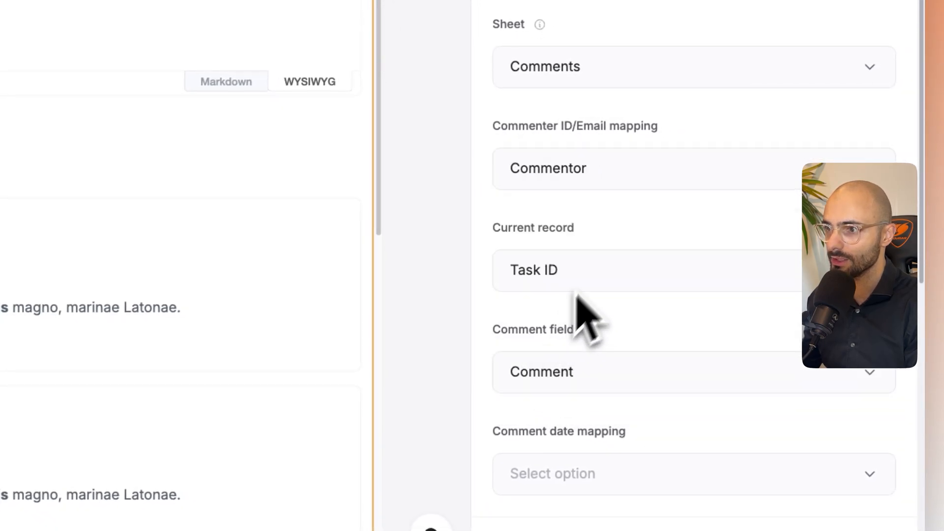
scroll(609, 244, down, 1)
click(593, 339)
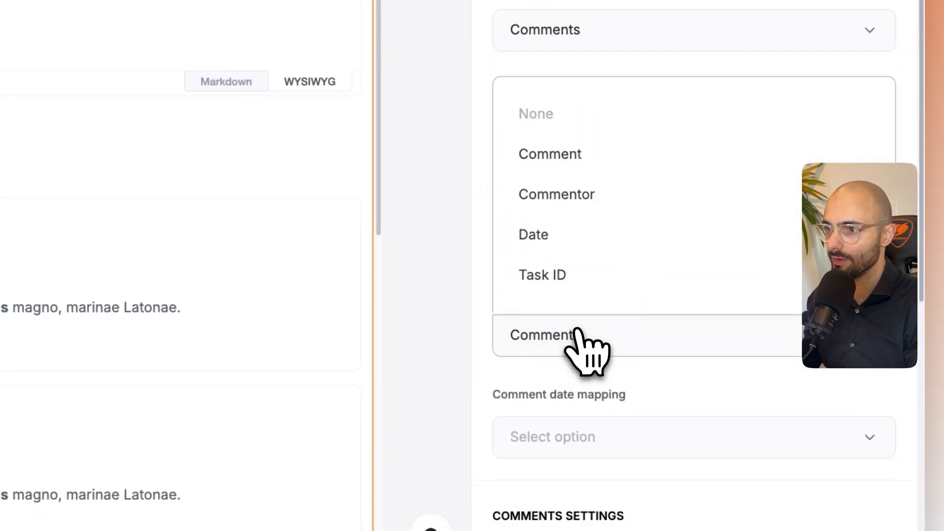
click(565, 154)
scroll(570, 295, down, 3)
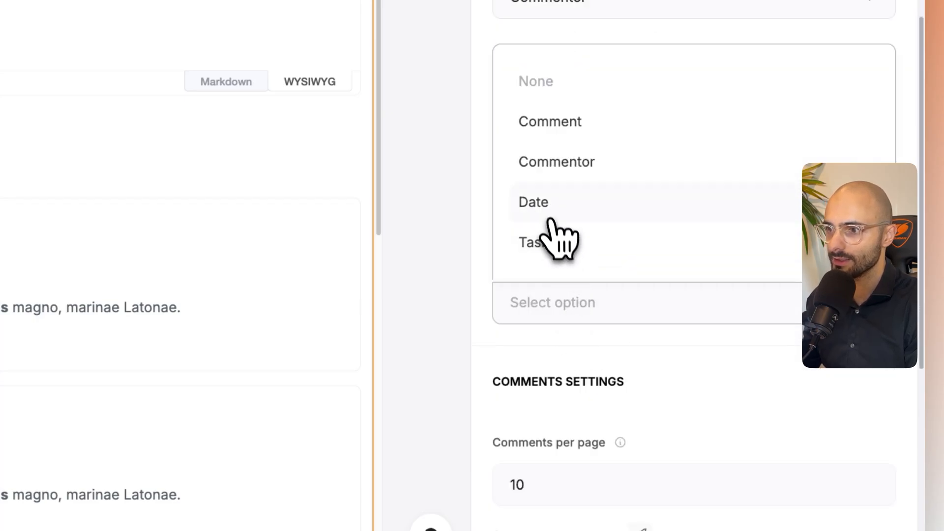
click(551, 220)
scroll(617, 314, down, 5)
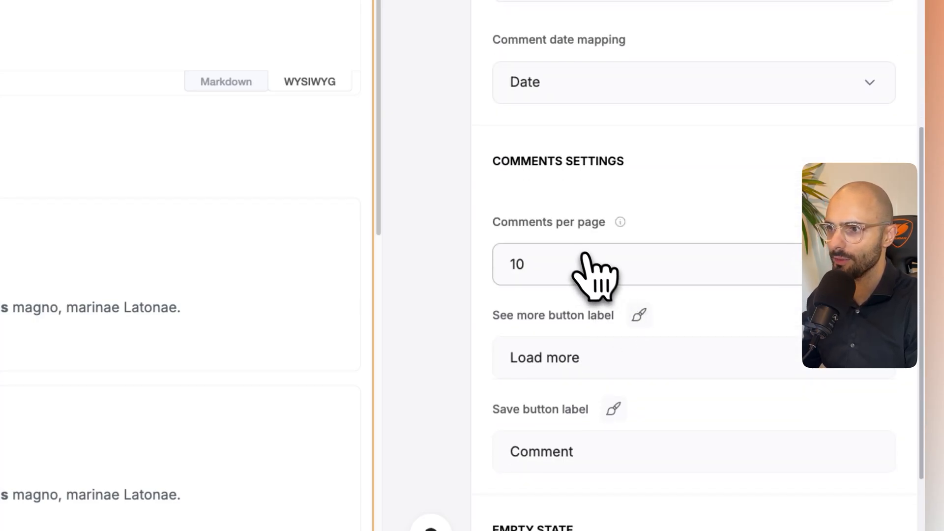
scroll(585, 258, down, 2)
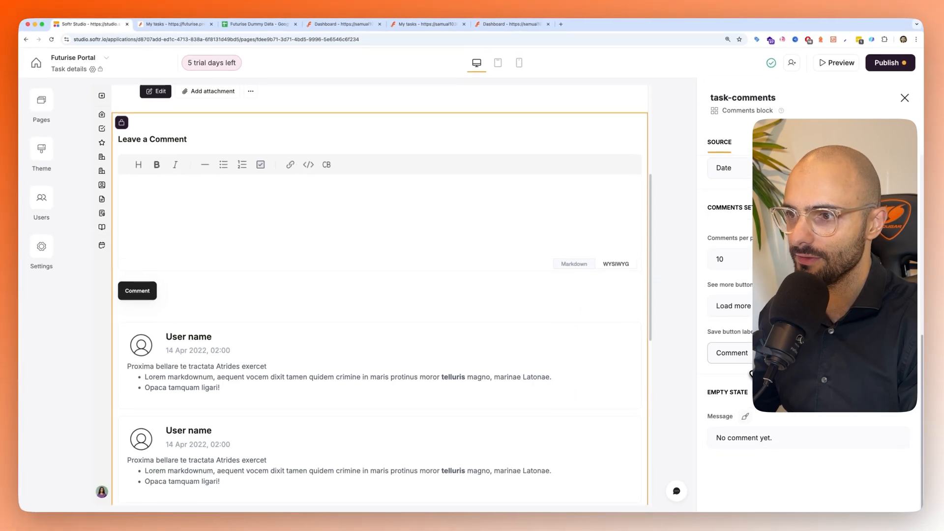
- Open the "Attach your logo" task in the employee preview and post the comment "Please remember to send logo"
key(ctrl+Tab)
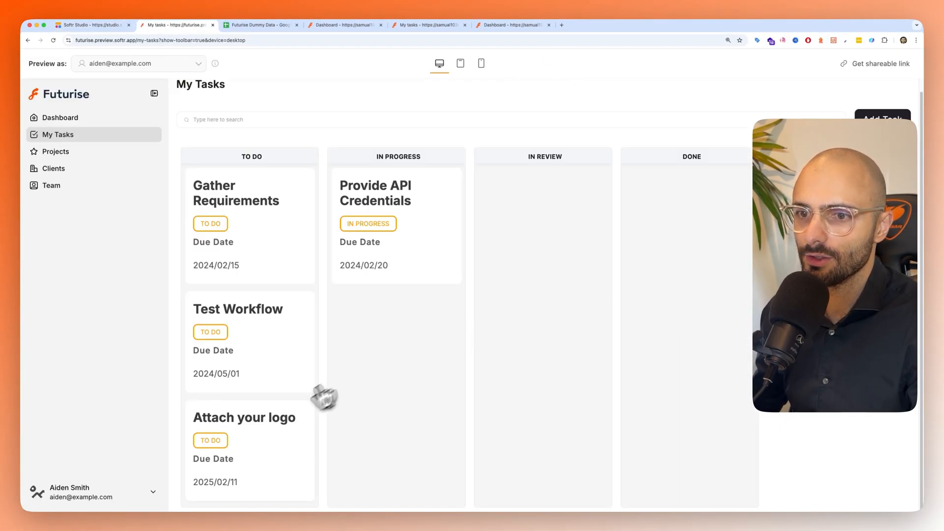
click(265, 431)
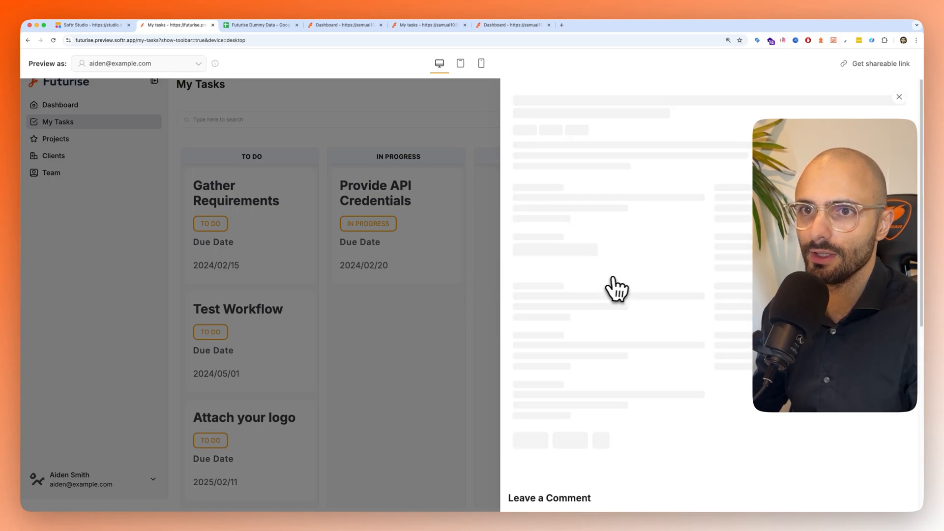
scroll(661, 345, down, 5)
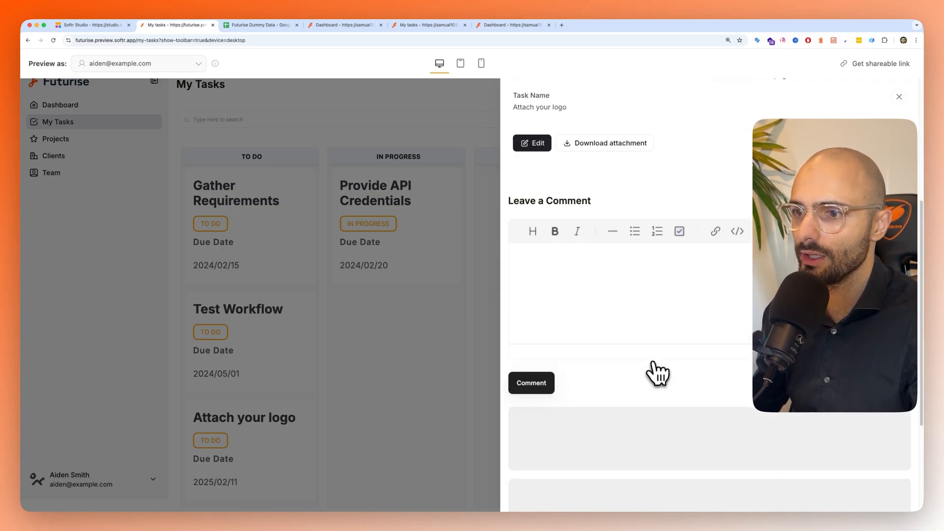
scroll(588, 300, down, 1)
click(588, 281)
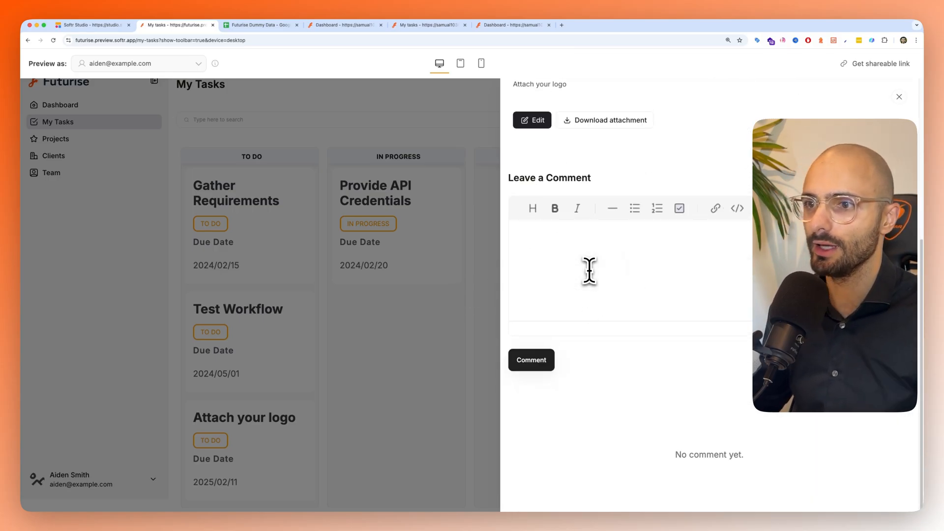
scroll(589, 270, up, 3)
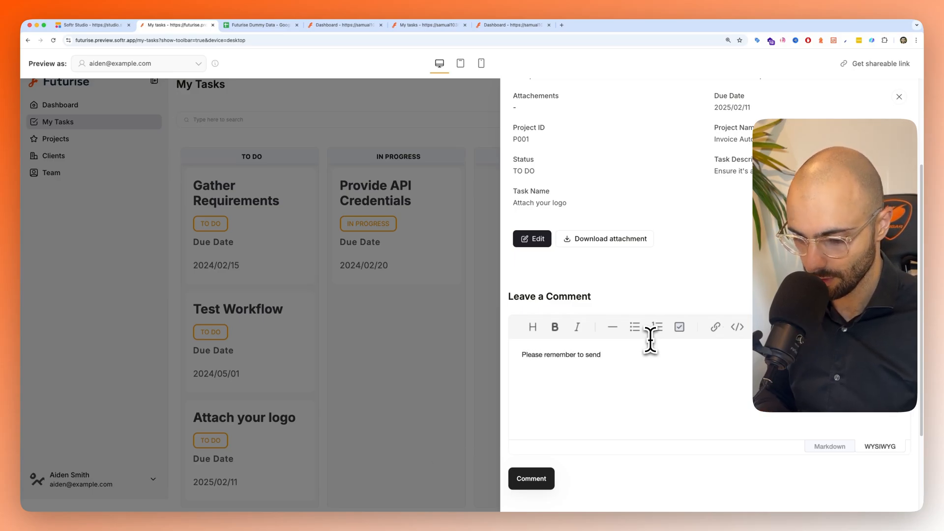
text(ogo)
click(531, 478)
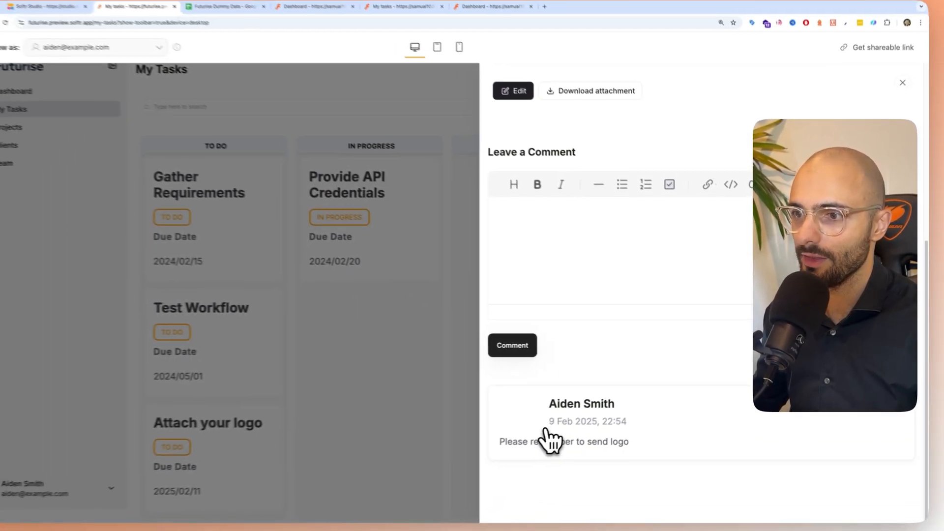
scroll(609, 390, up, 1)
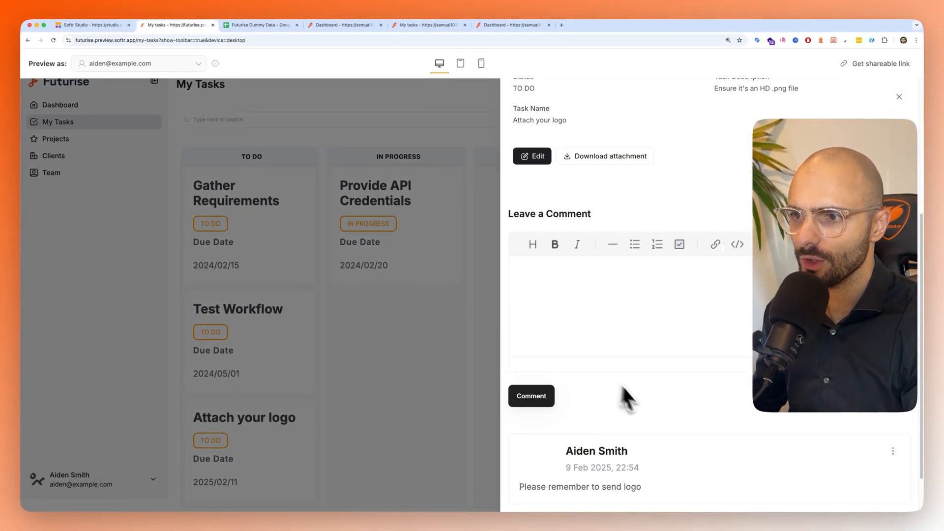
scroll(622, 386, down, 1)
scroll(643, 428, up, 4)
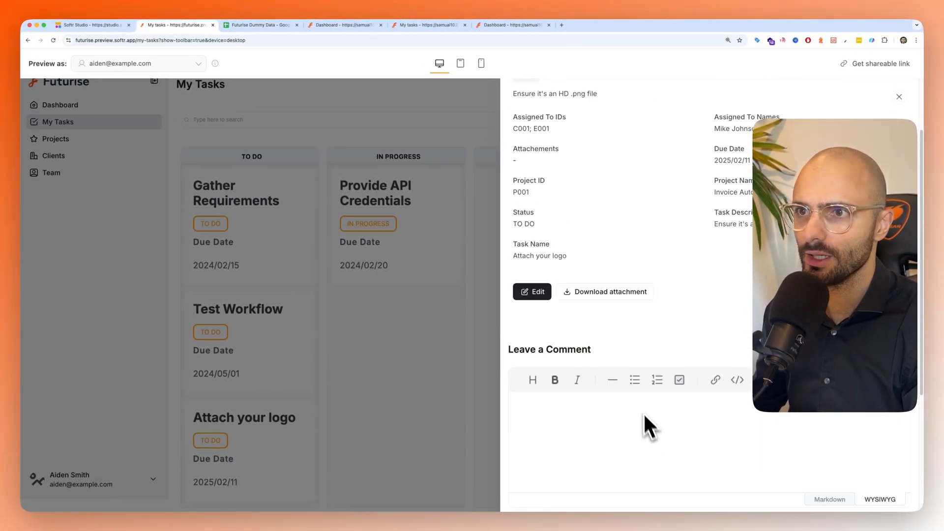
- Reload the My Tasks preview as the Starbucks client user and open the "Attach your logo" task
click(434, 271)
key(super+r)
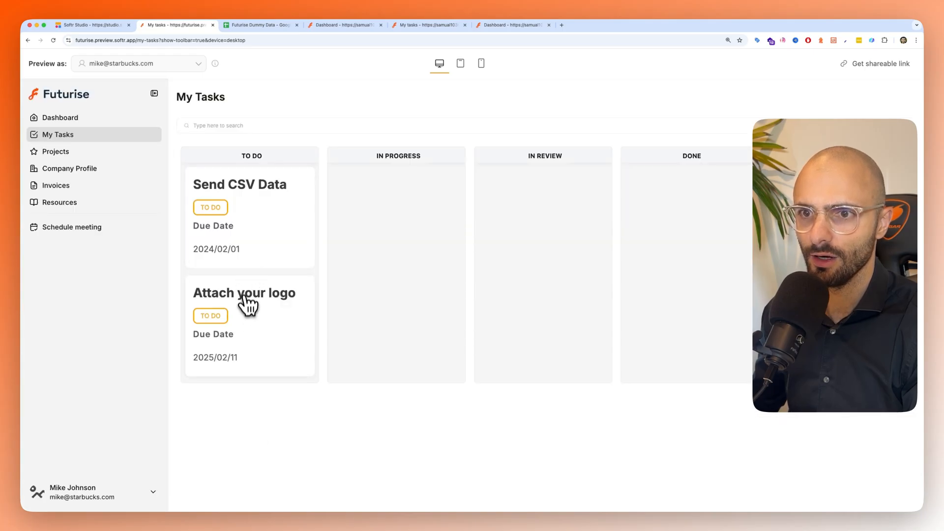
click(247, 305)
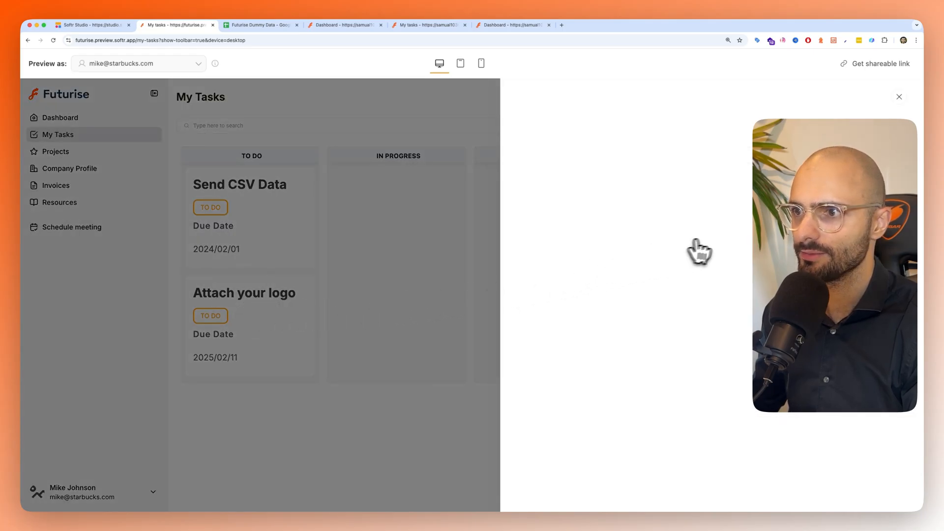
- Add Screenshot 2025-01-27 at 15.53.14.png and Screenshot 2025-01-21 at 19.09.42.png as the task's attachments and update the record
click(535, 375)
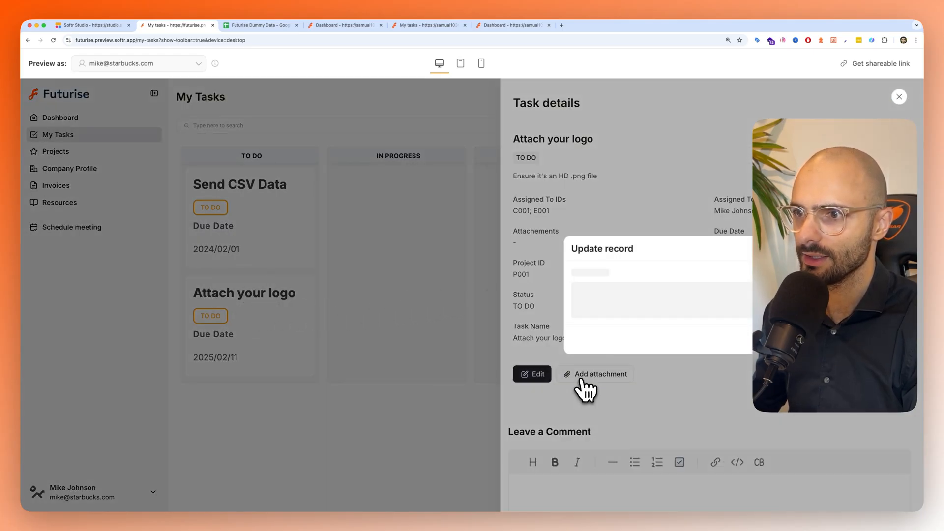
click(649, 308)
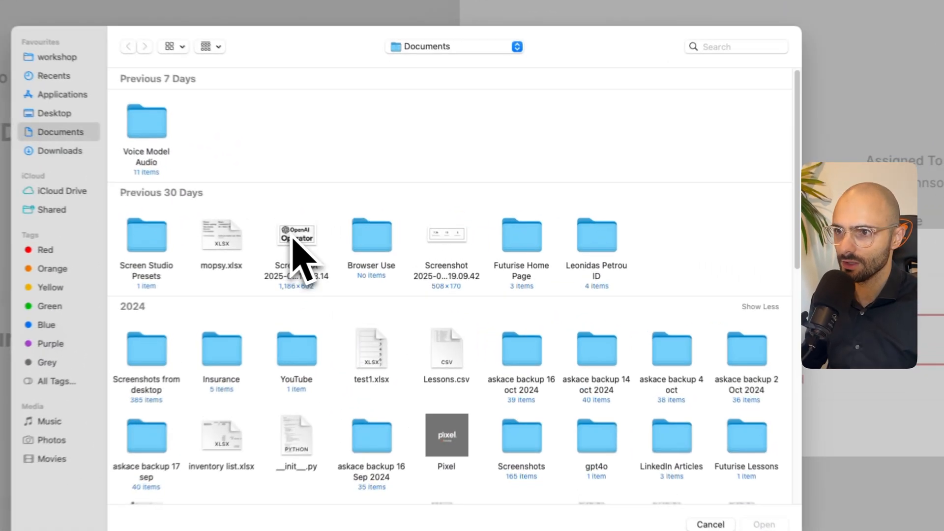
click(397, 248)
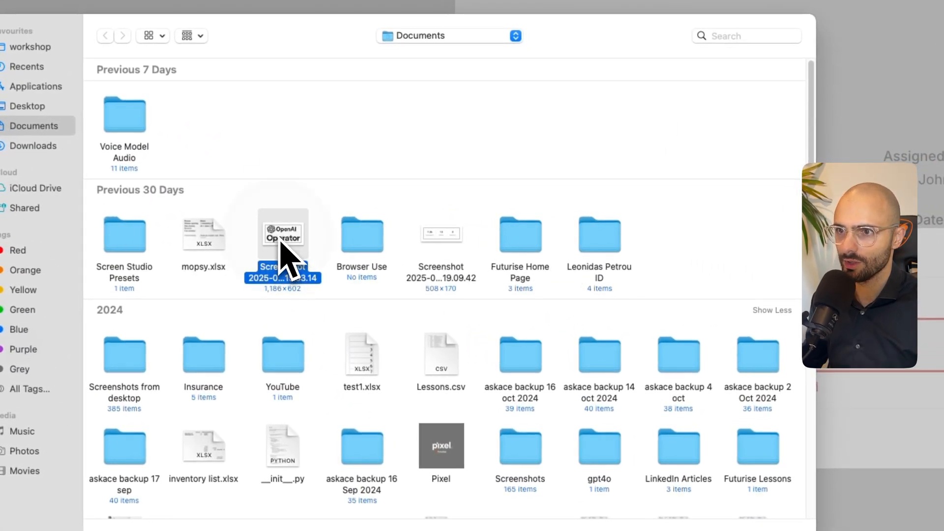
double_click(284, 249)
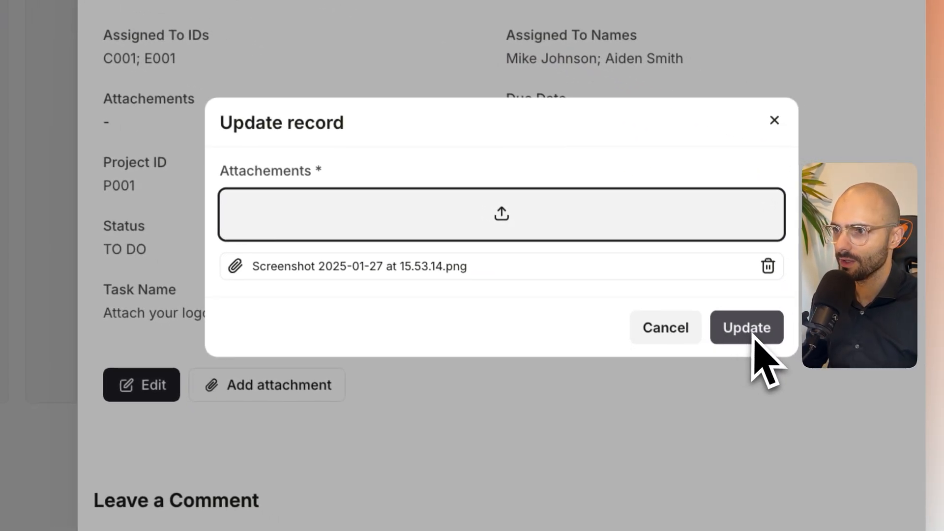
click(526, 224)
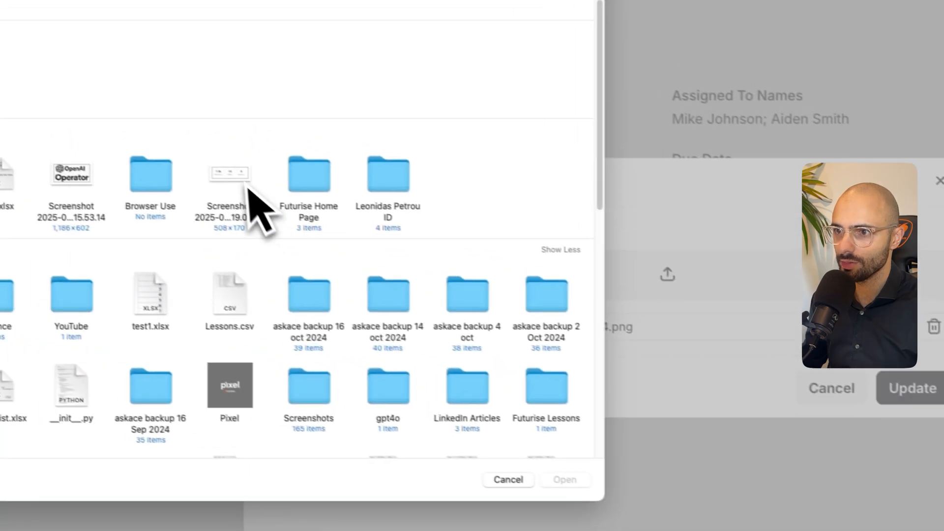
double_click(248, 179)
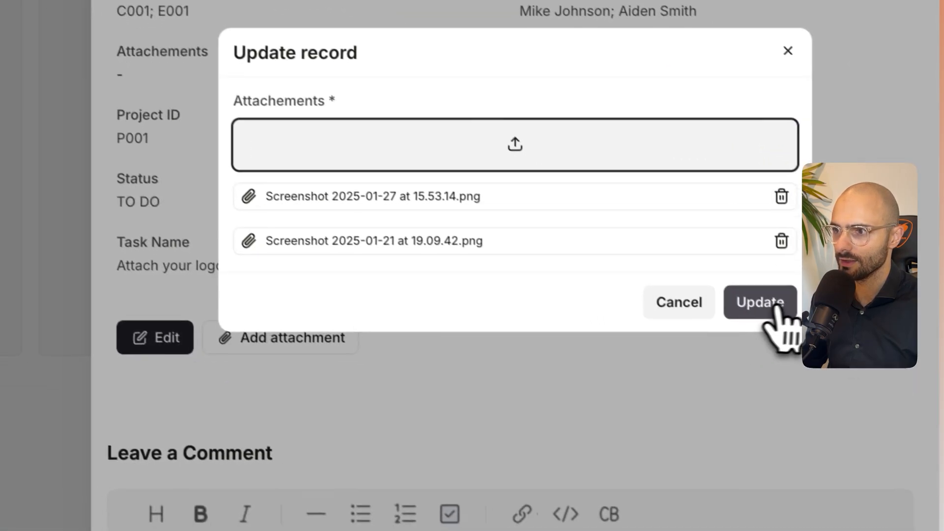
click(918, 417)
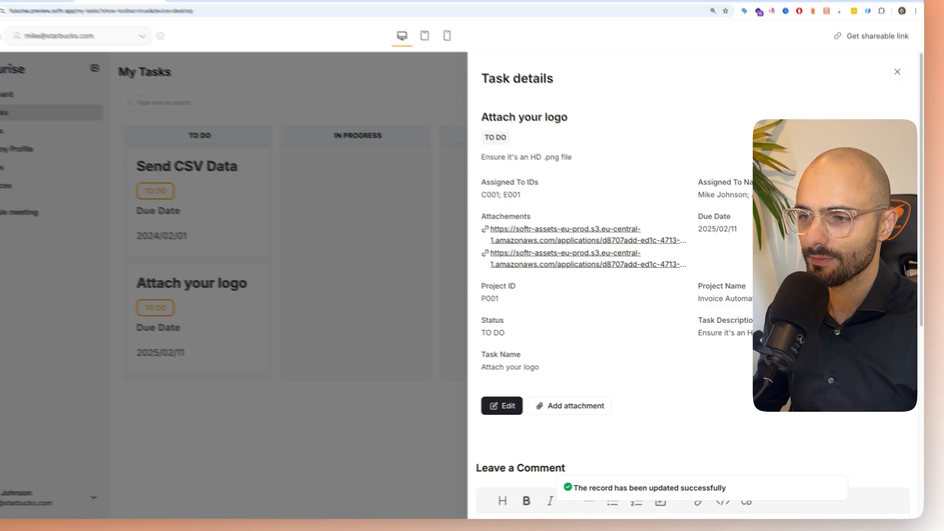
scroll(639, 359, down, 2)
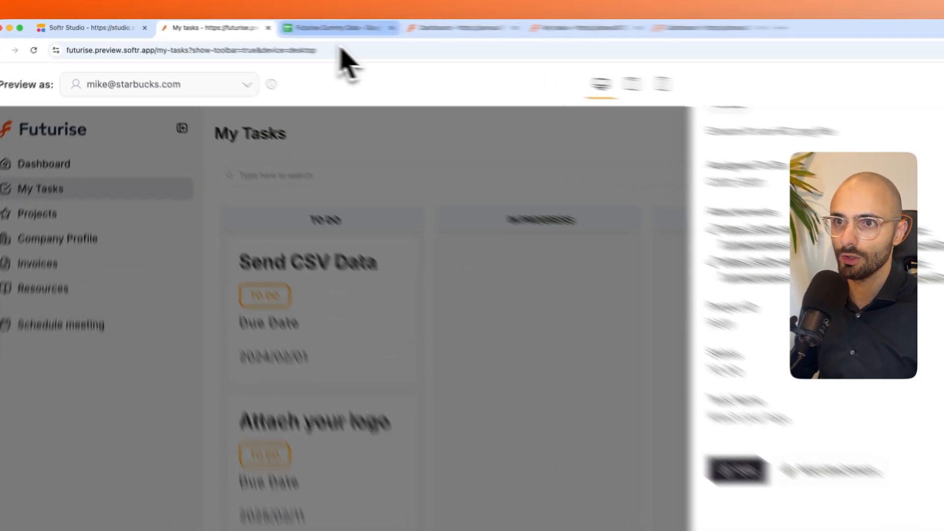
- Check the new comment's row in the Comments sheet and the "Attach your logo" row in the Task Details sheet
click(261, 24)
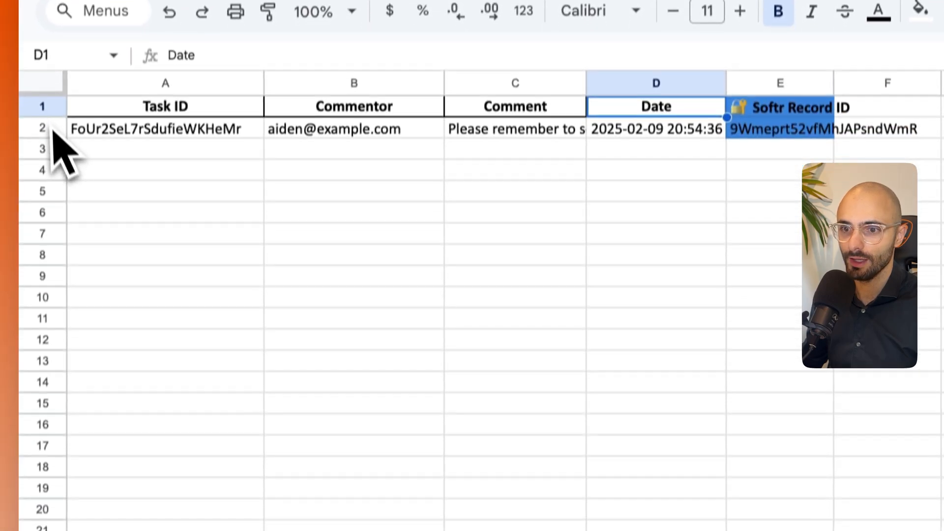
click(39, 211)
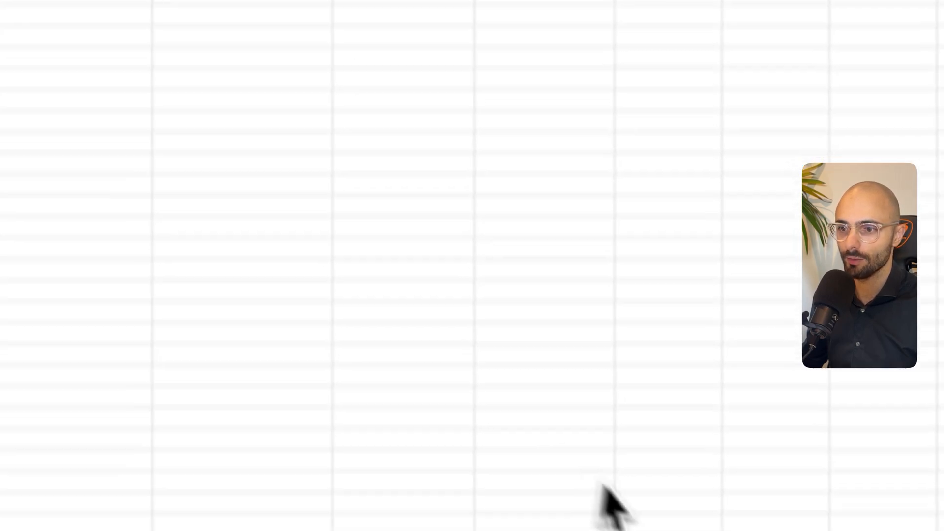
click(305, 505)
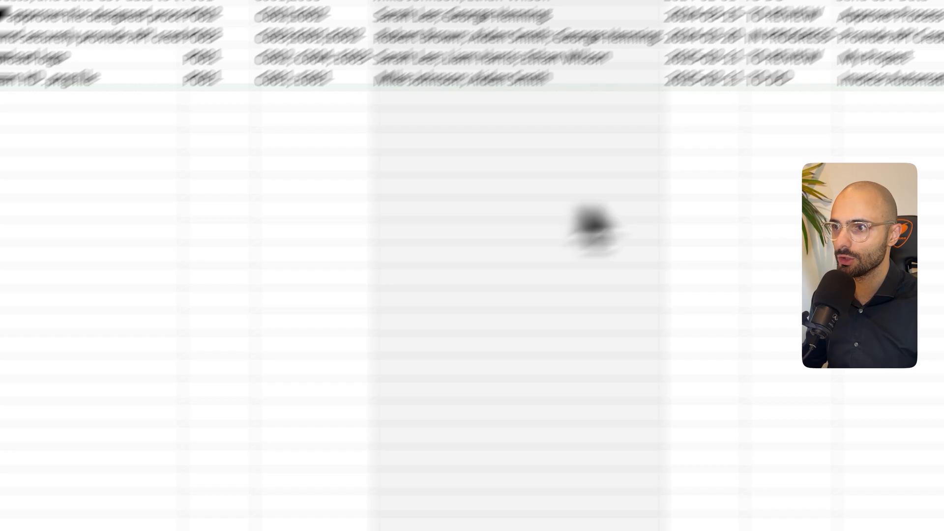
click(720, 310)
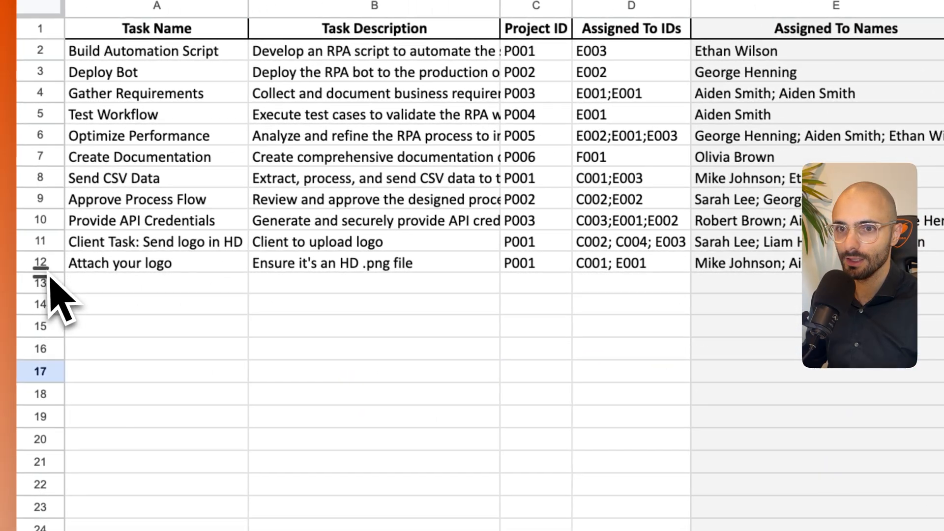
click(16, 264)
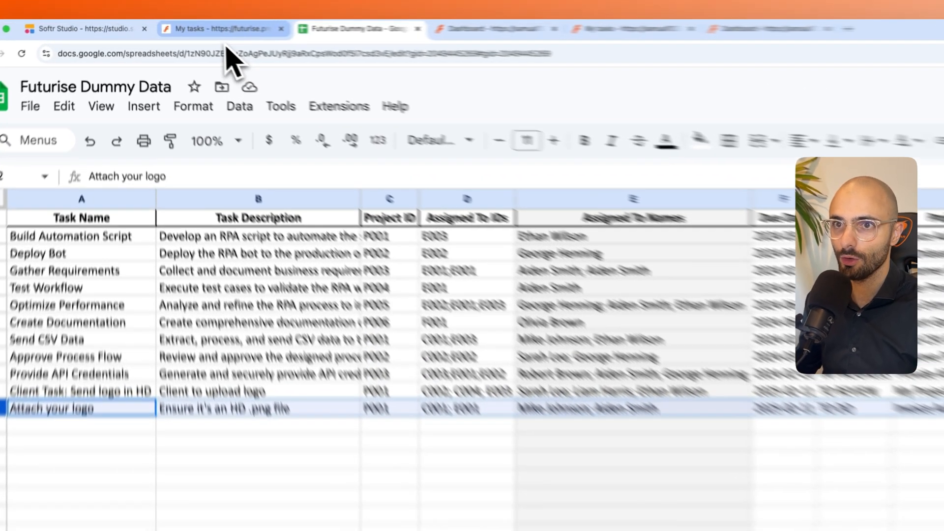
- Preview as the employee to examine the attachments on the "Attach your logo" task, and return to the Task details page in Softr Studio
click(170, 25)
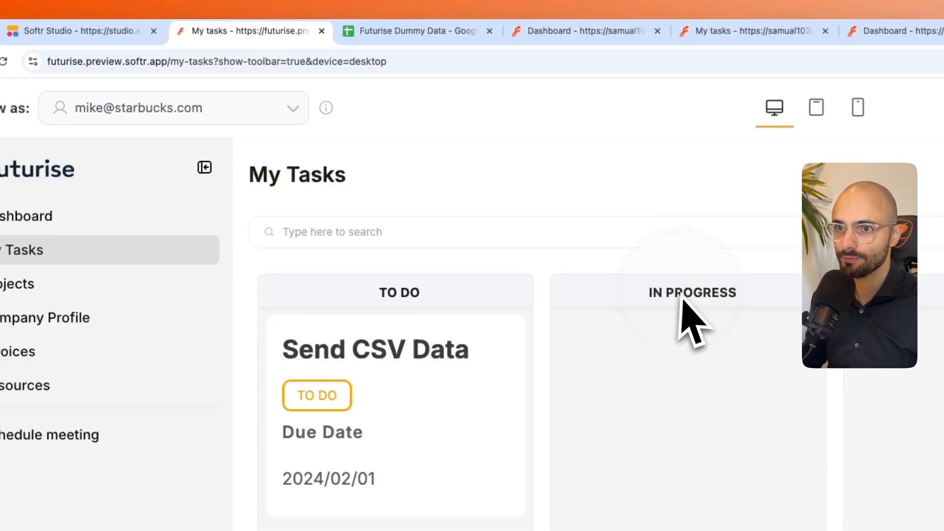
click(280, 109)
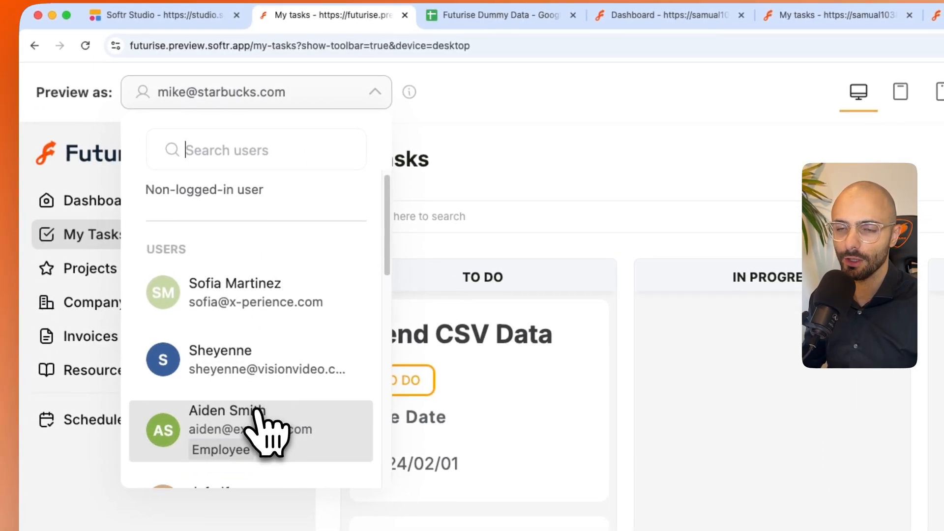
scroll(256, 409, down, 1)
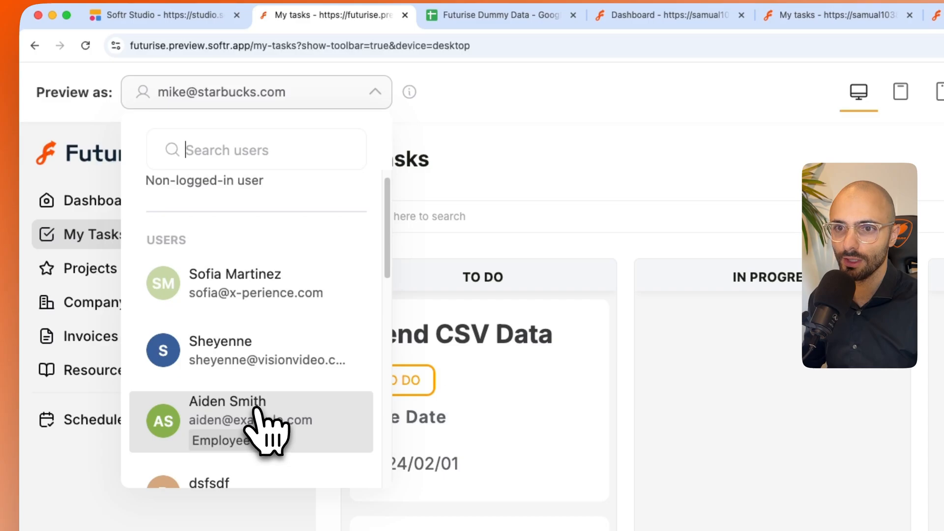
click(256, 411)
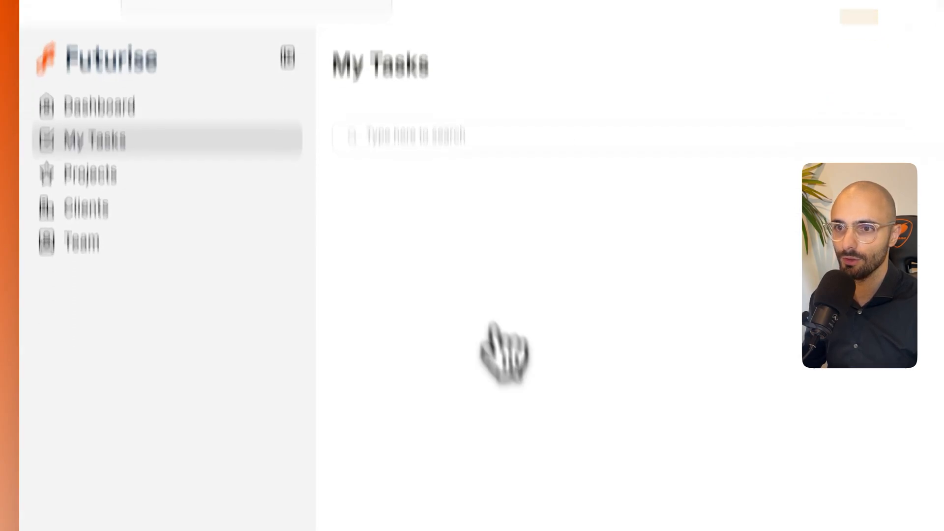
click(281, 386)
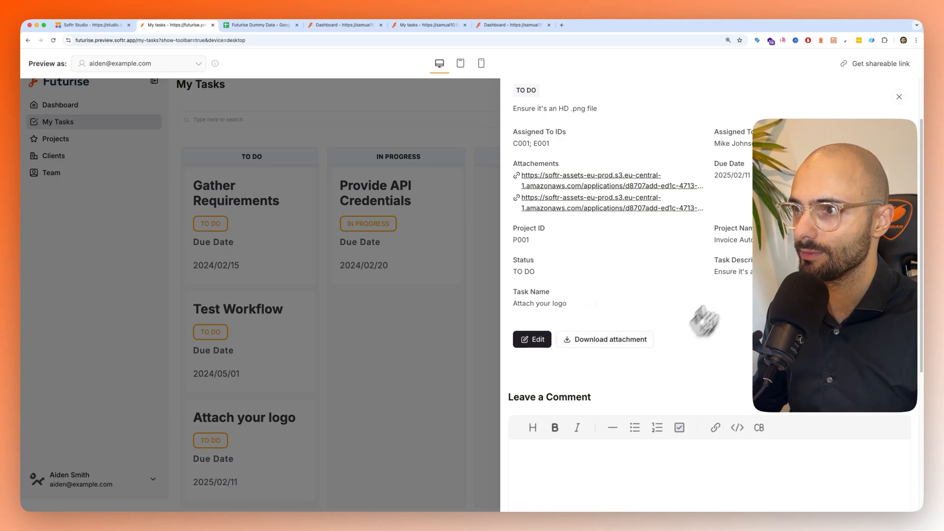
click(99, 26)
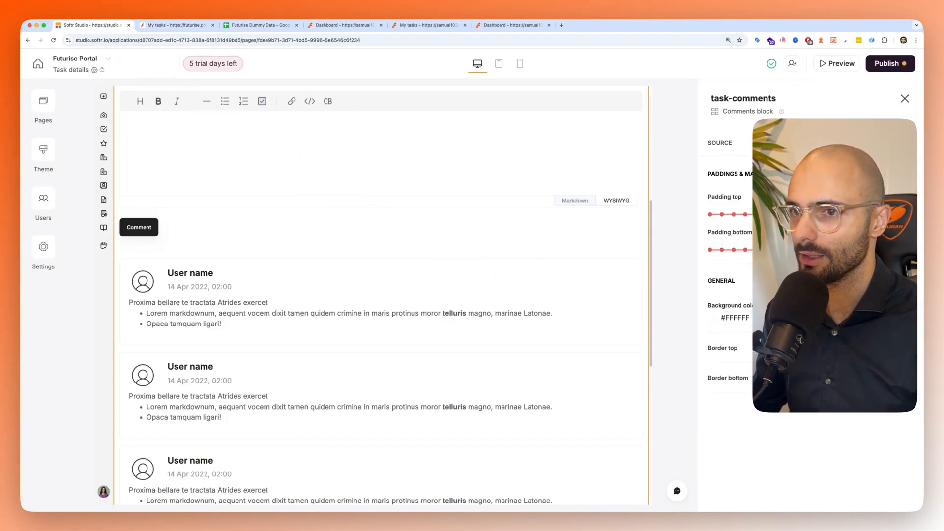
scroll(170, 207, up, 5)
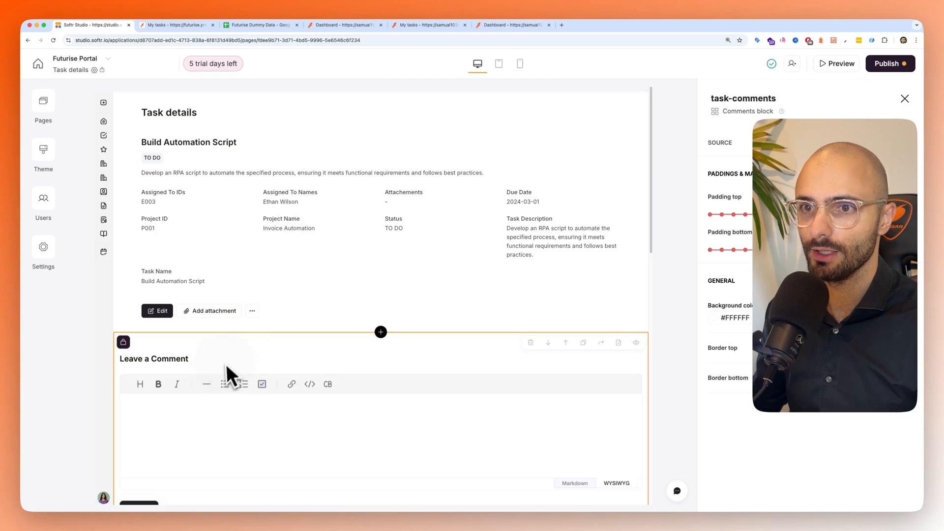
- Set the file link of the Download attachment button in the task's item details block to the Attachements field
click(246, 305)
scroll(260, 266, down, 3)
scroll(295, 216, up, 3)
click(808, 146)
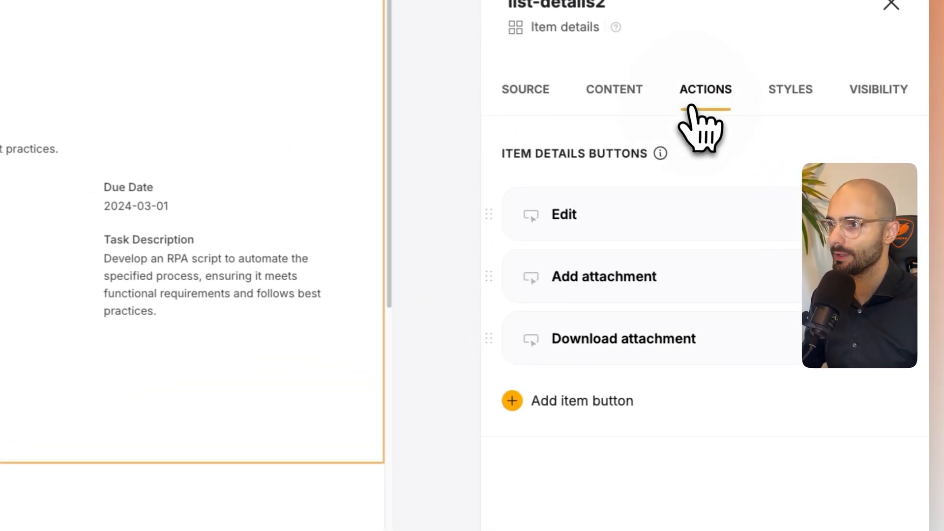
click(622, 339)
click(671, 315)
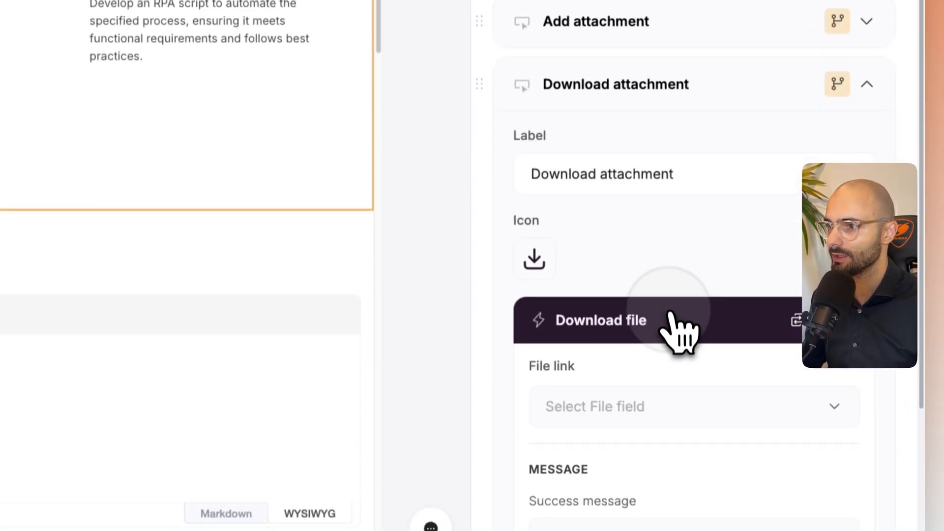
scroll(678, 327, down, 4)
click(610, 219)
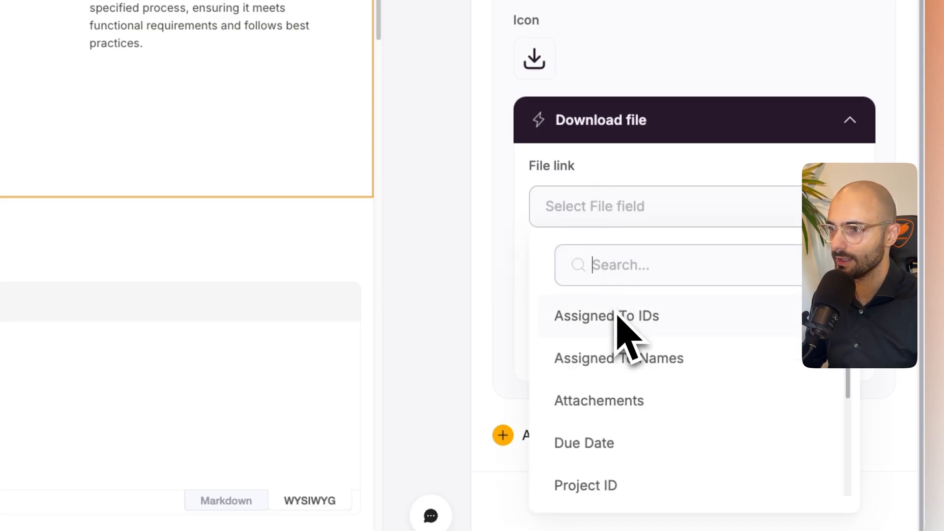
scroll(596, 398, down, 2)
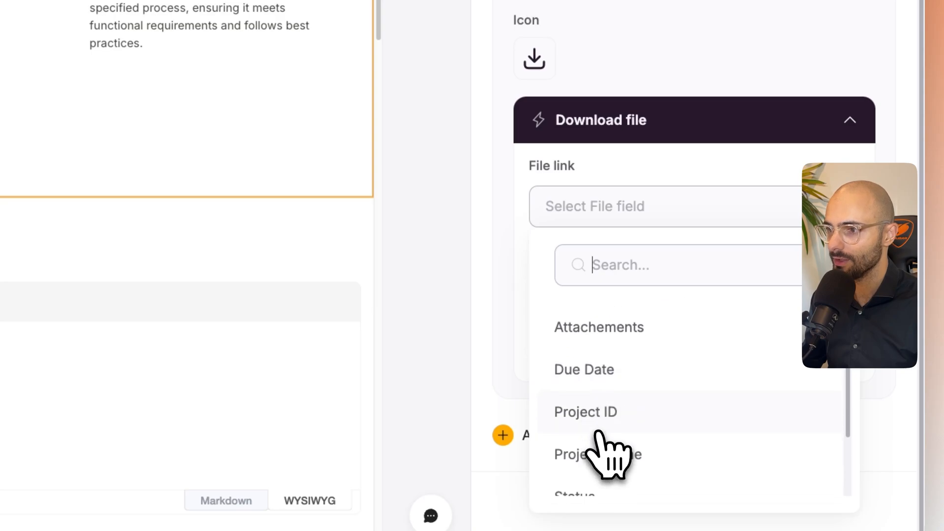
scroll(608, 459, down, 1)
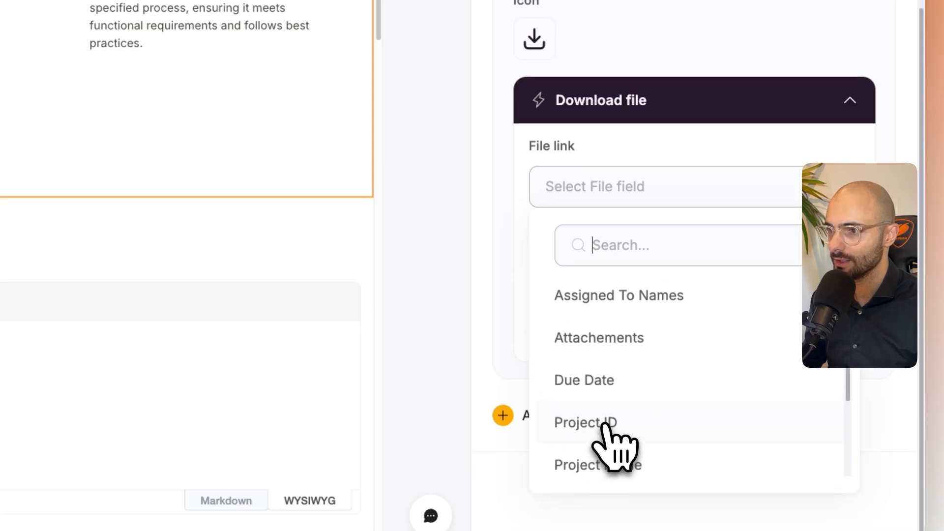
click(586, 380)
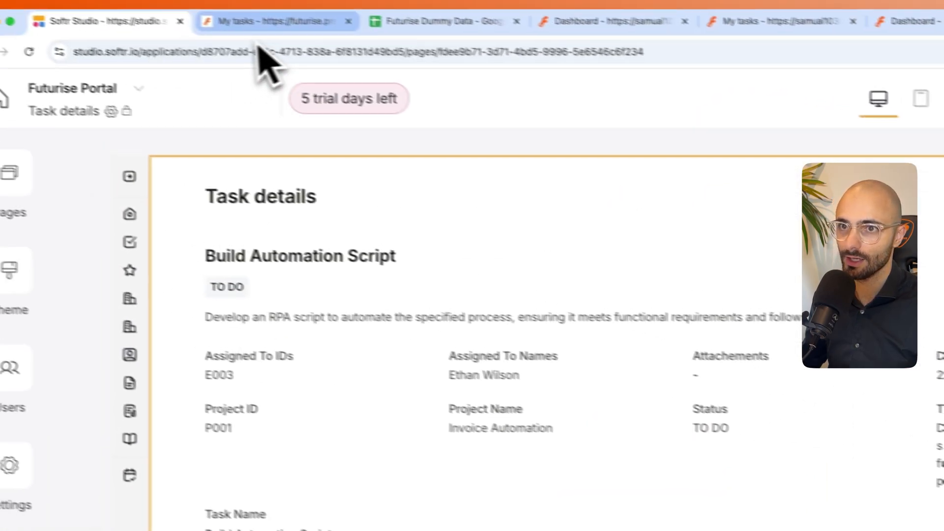
- Open the "Attach your logo" task in the My Tasks preview and download its attachment
click(258, 47)
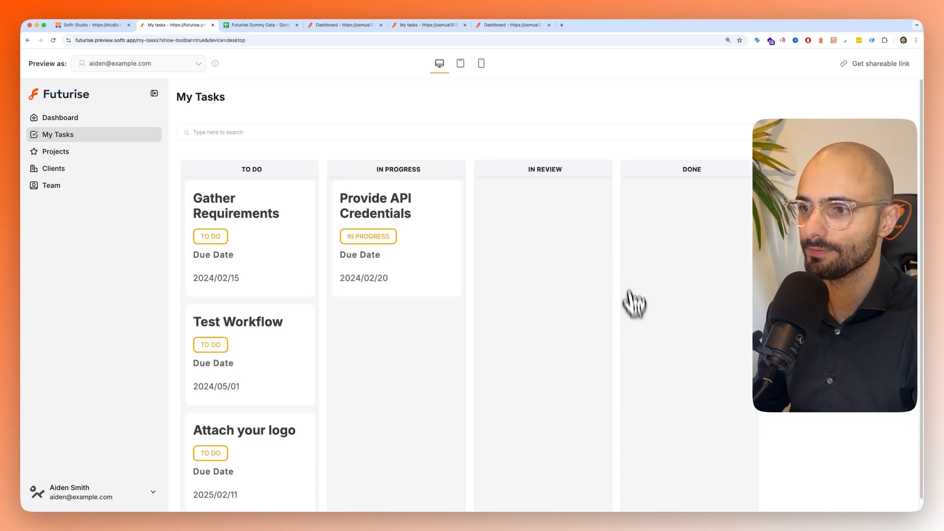
click(305, 457)
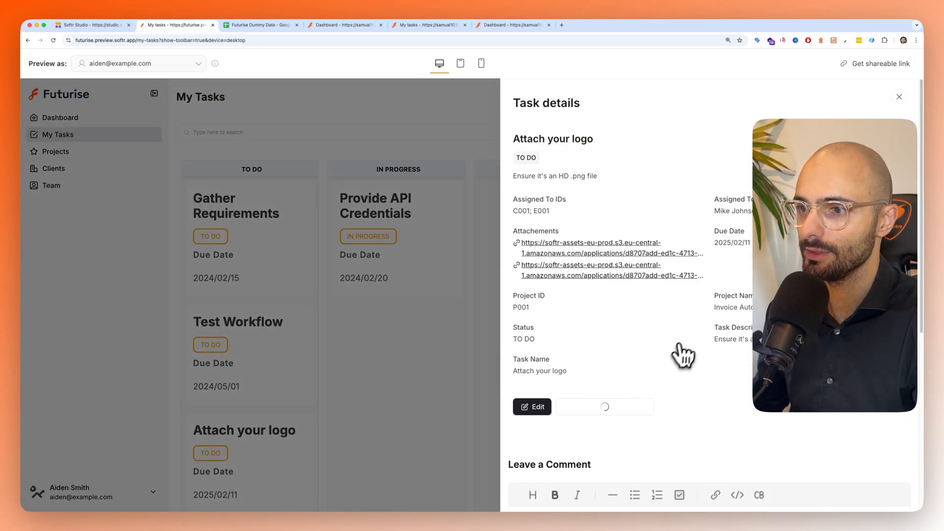
mouse_move(809, 70)
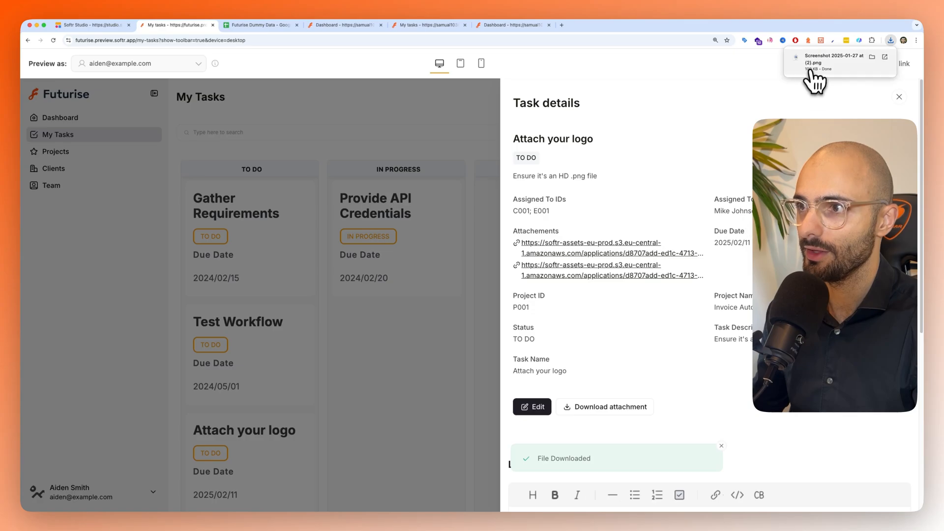
- Check the "Gather Requirements" task's buttons in the preview, and compare with the Attachements column in the Futurise Dummy Data sheet
click(293, 127)
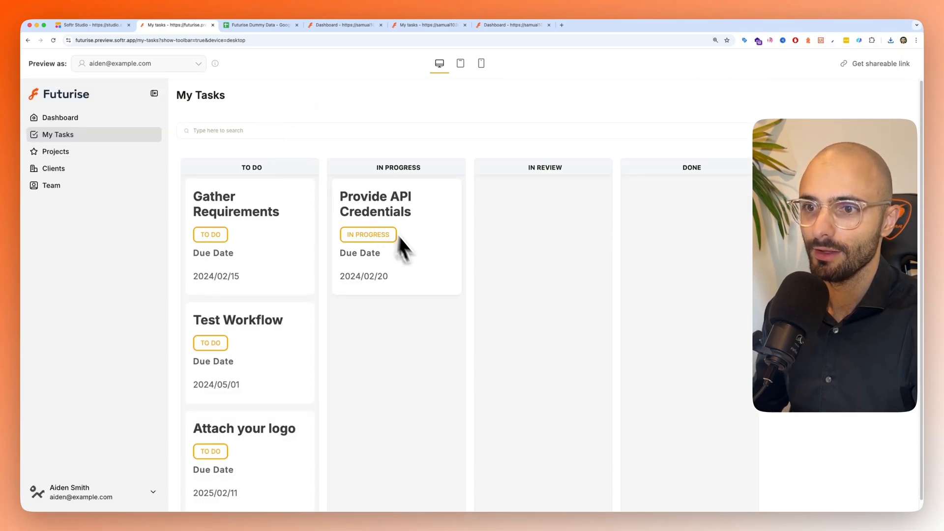
click(235, 229)
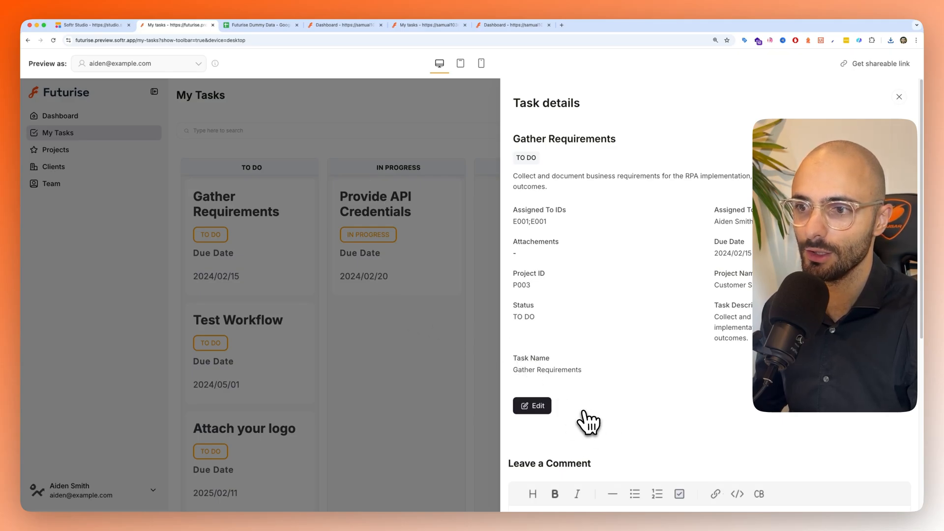
click(263, 26)
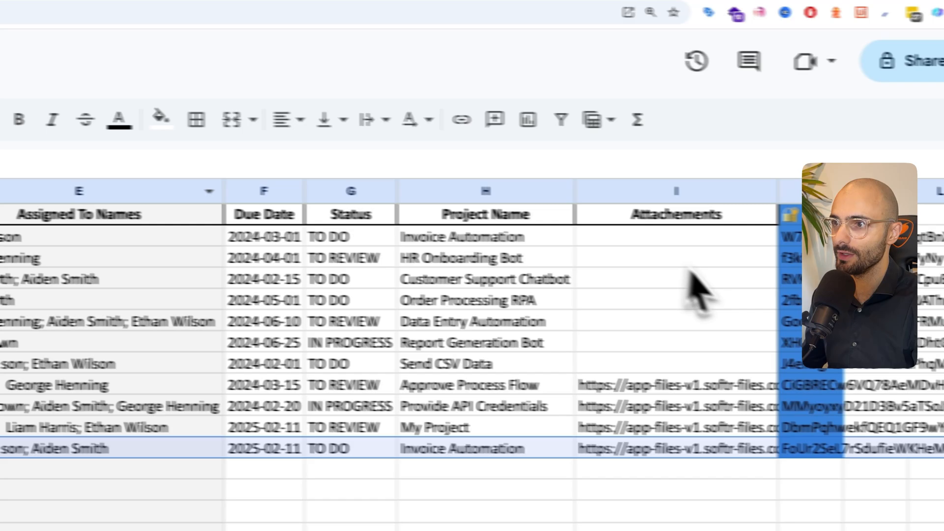
click(729, 154)
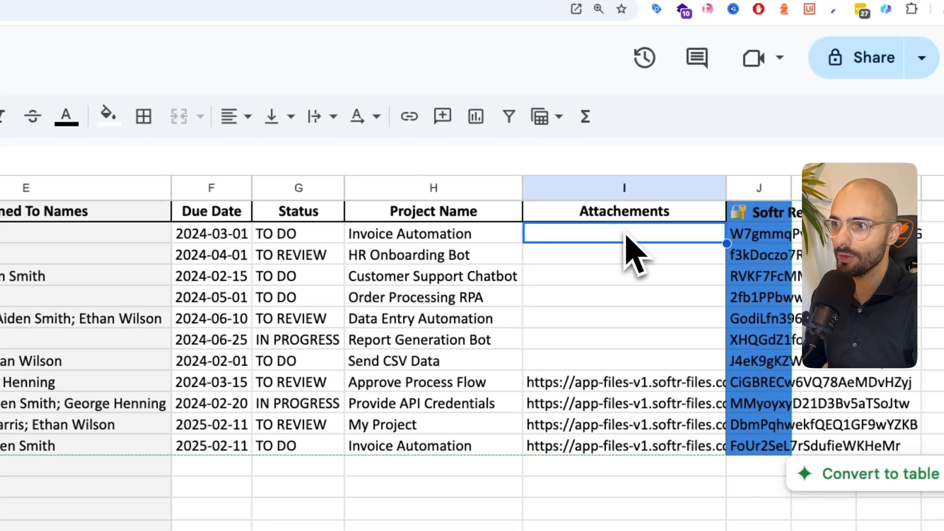
drag(627, 236, 606, 362)
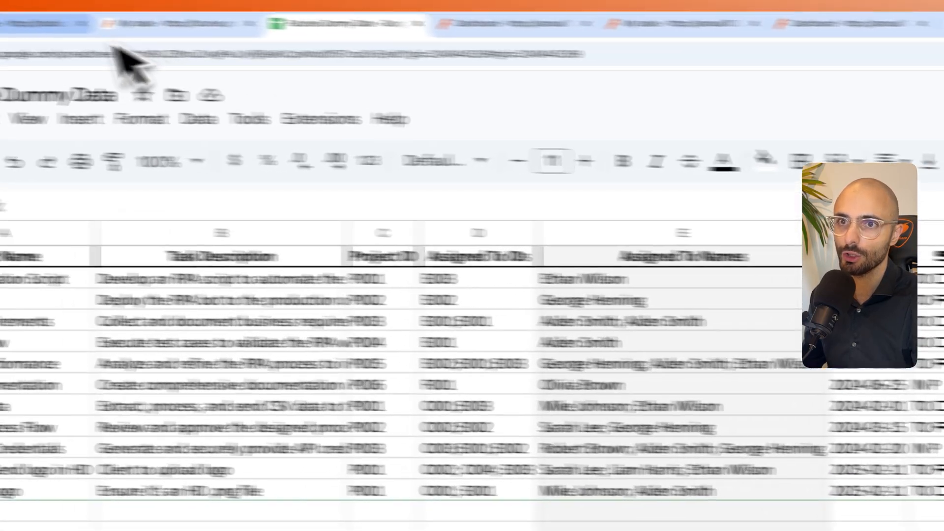
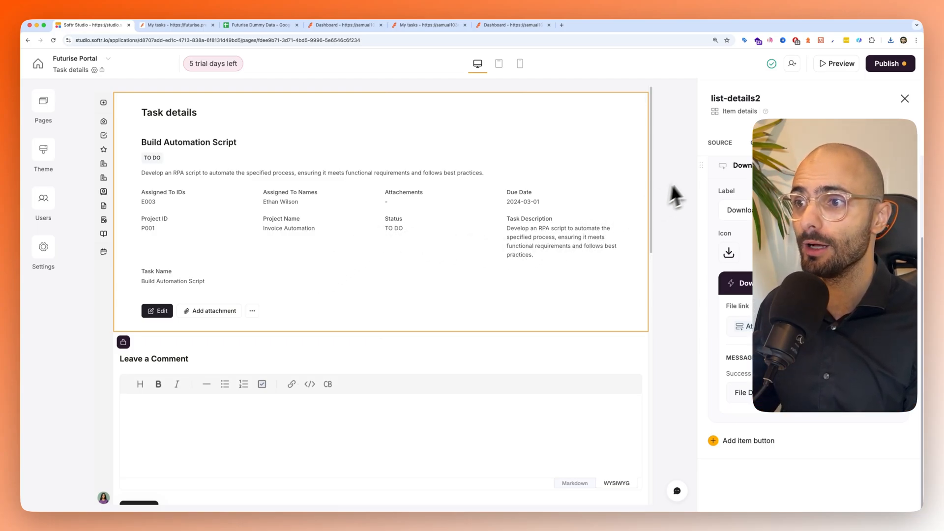
- Add a Simple Billing Block from the Payment blocks to the Task details page
click(905, 100)
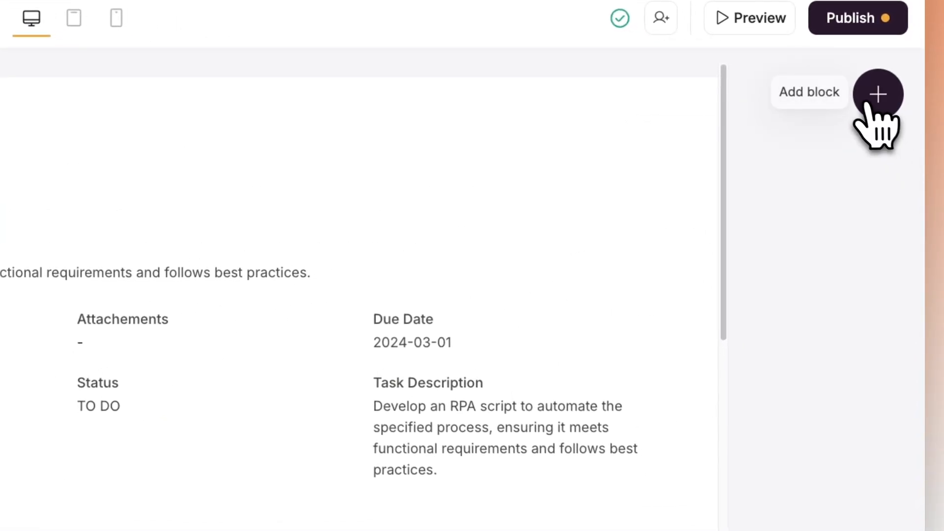
click(878, 95)
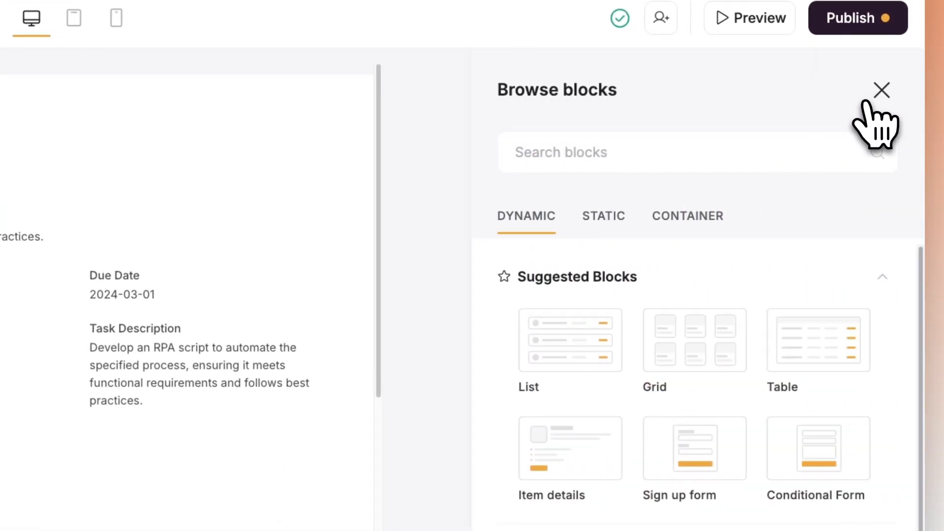
scroll(698, 368, down, 3)
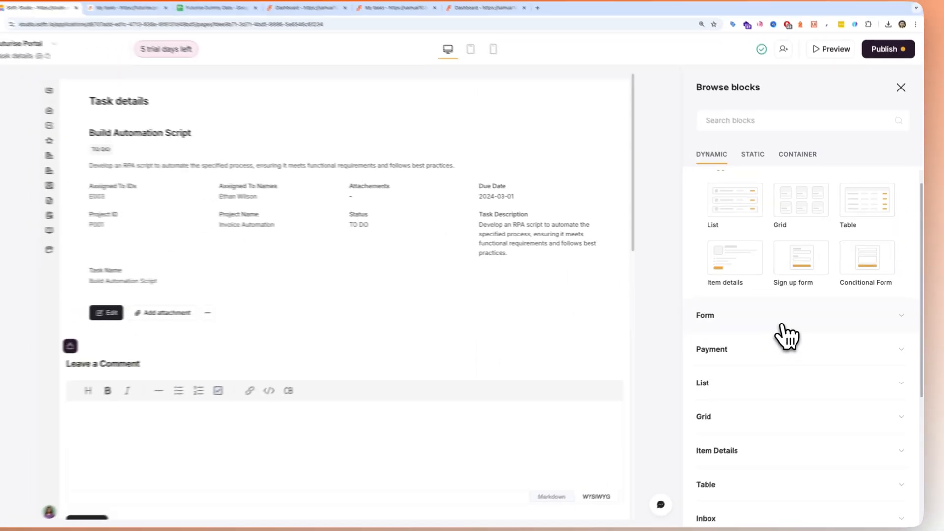
click(787, 320)
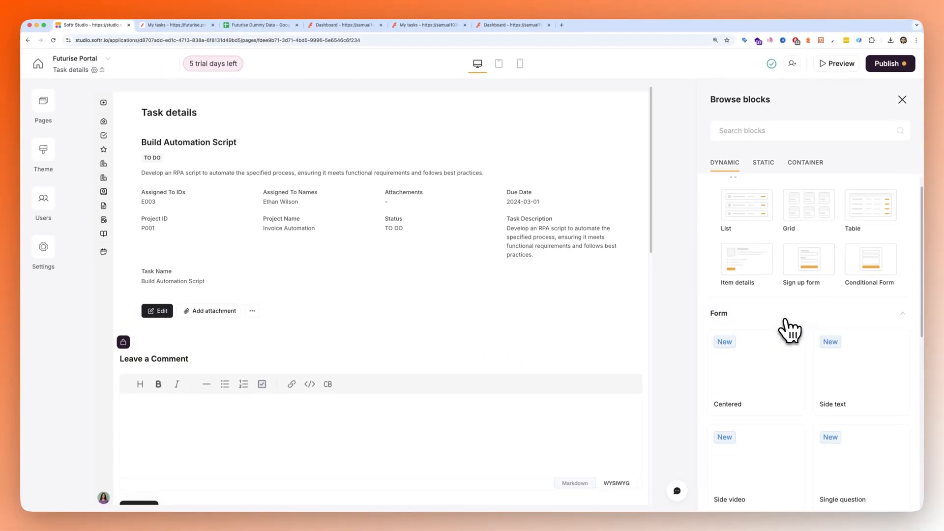
scroll(787, 324, down, 2)
mouse_move(786, 312)
click(753, 405)
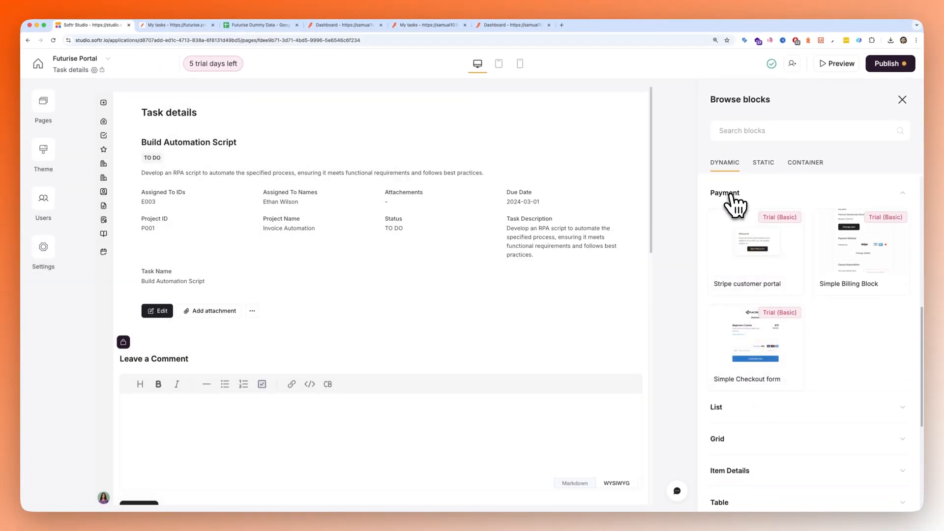
mouse_move(820, 261)
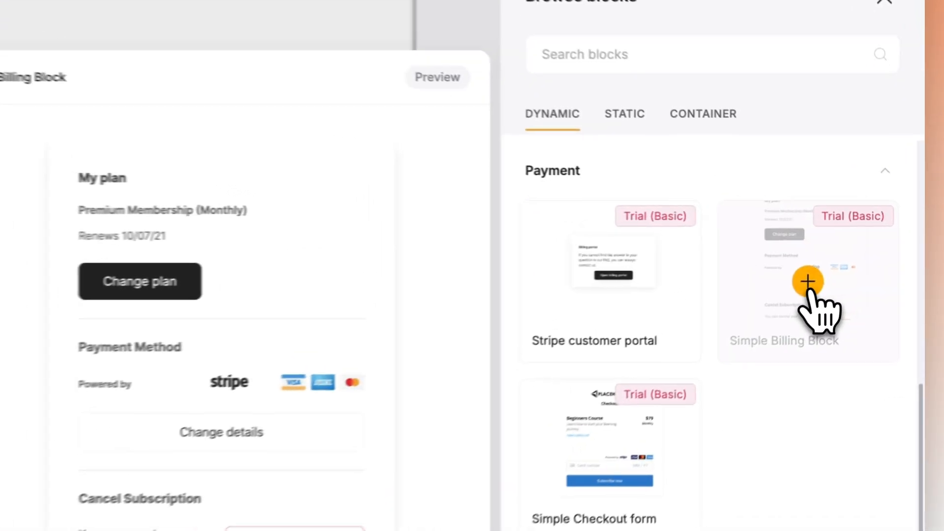
click(862, 254)
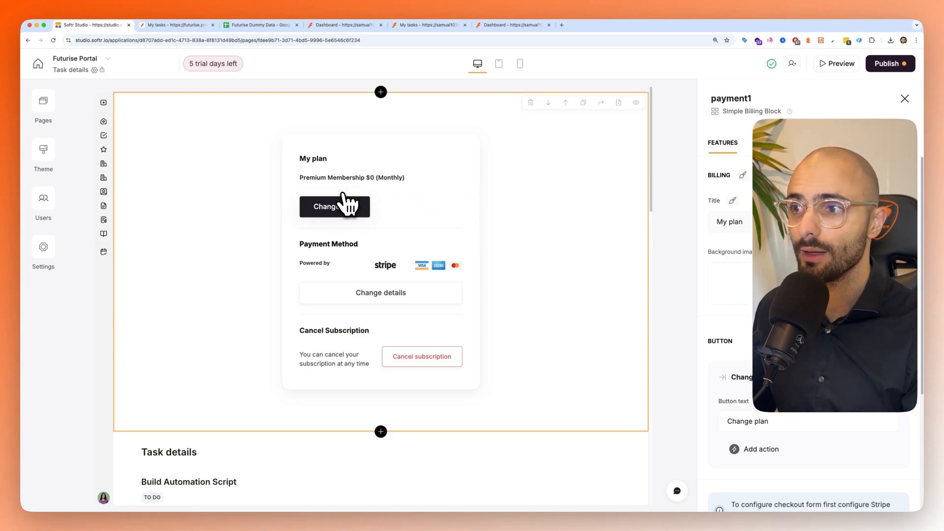
- Look up the publishable and secret key fields of the Stripe Checkout integration in the app settings
click(43, 247)
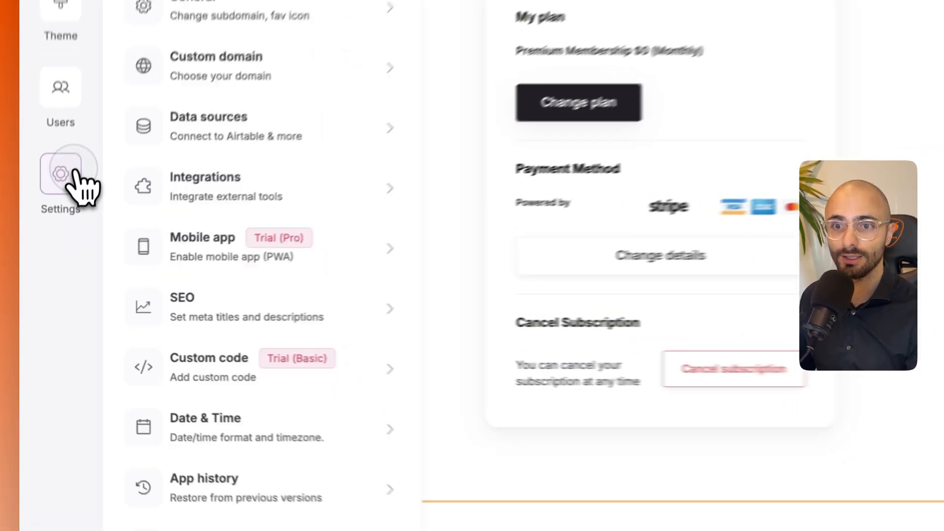
click(145, 263)
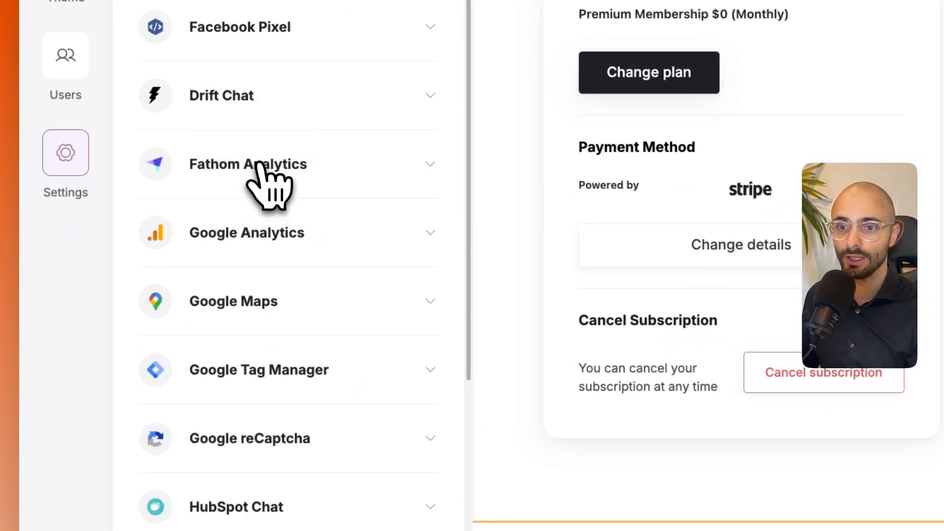
scroll(244, 263, down, 2)
scroll(246, 352, down, 10)
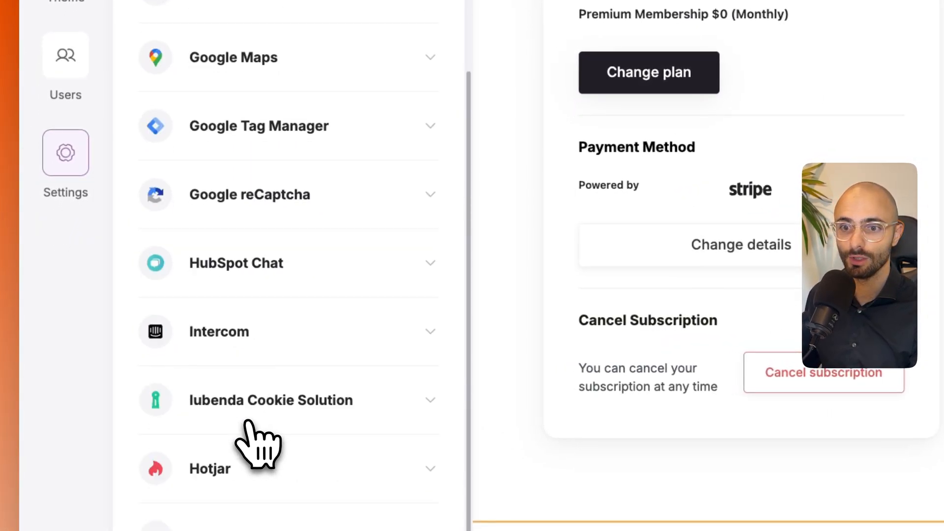
click(248, 347)
scroll(256, 368, down, 2)
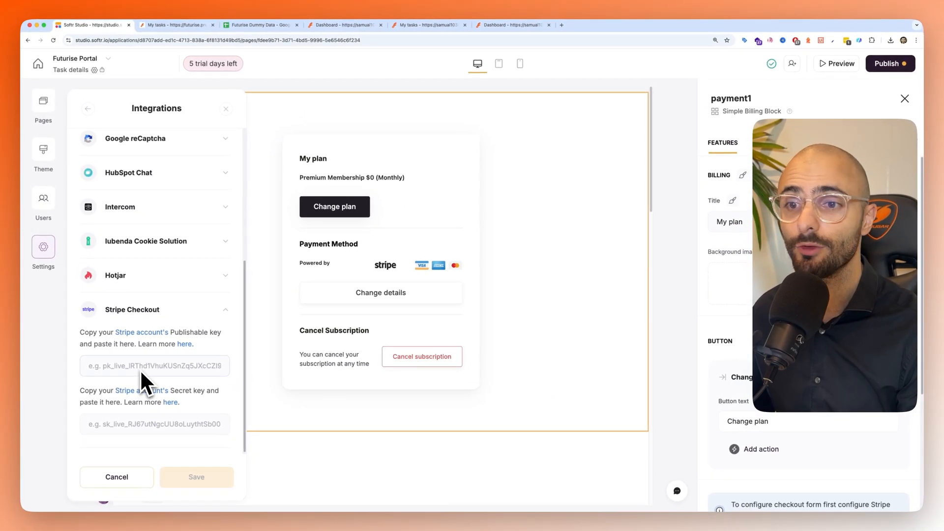
scroll(142, 418, down, 1)
scroll(157, 423, down, 1)
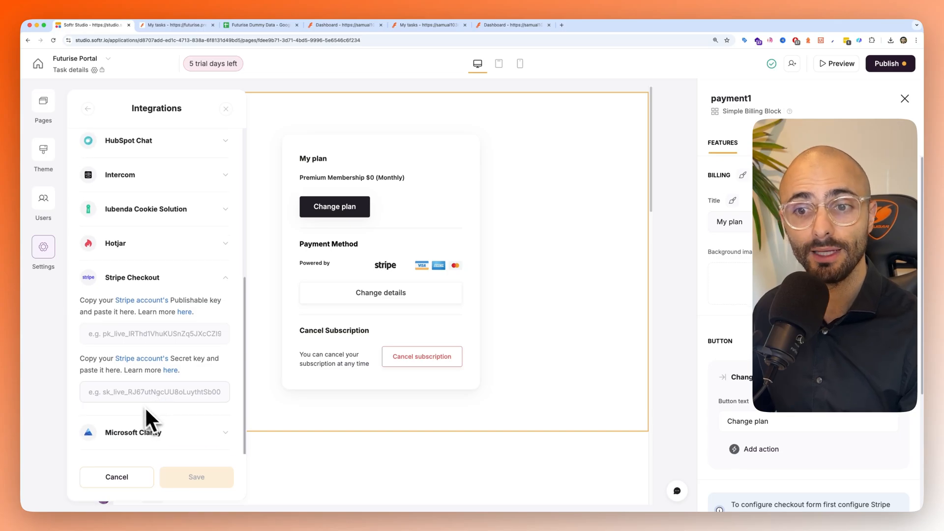
scroll(147, 389, down, 1)
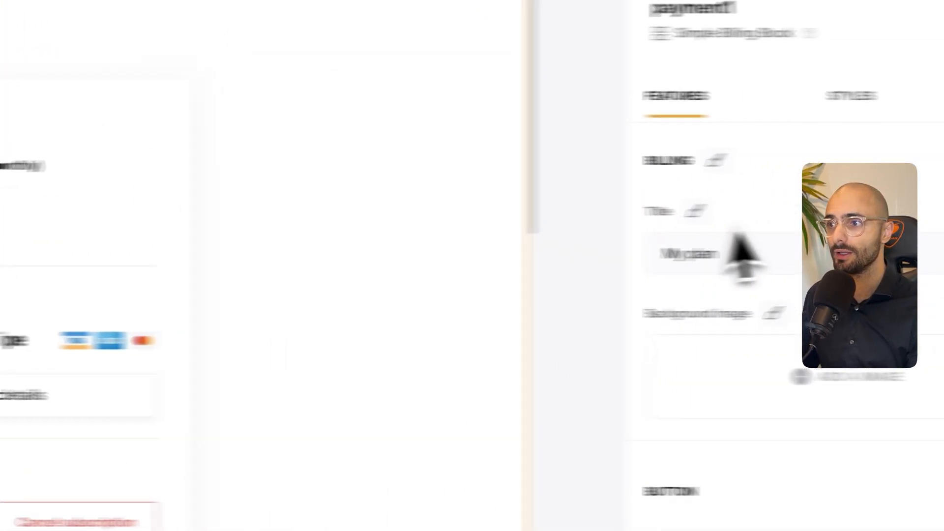
scroll(767, 383, down, 6)
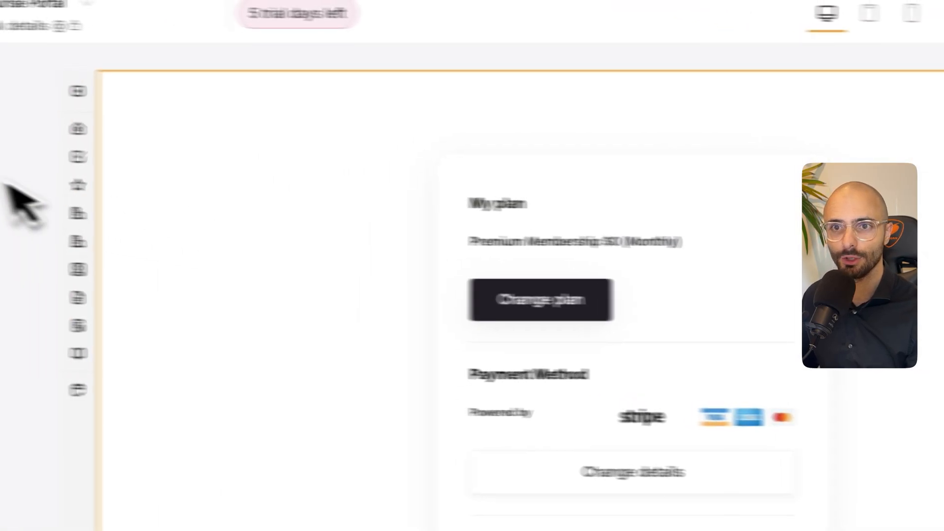
- Delete the Simple Billing Block from the Task details page
click(83, 106)
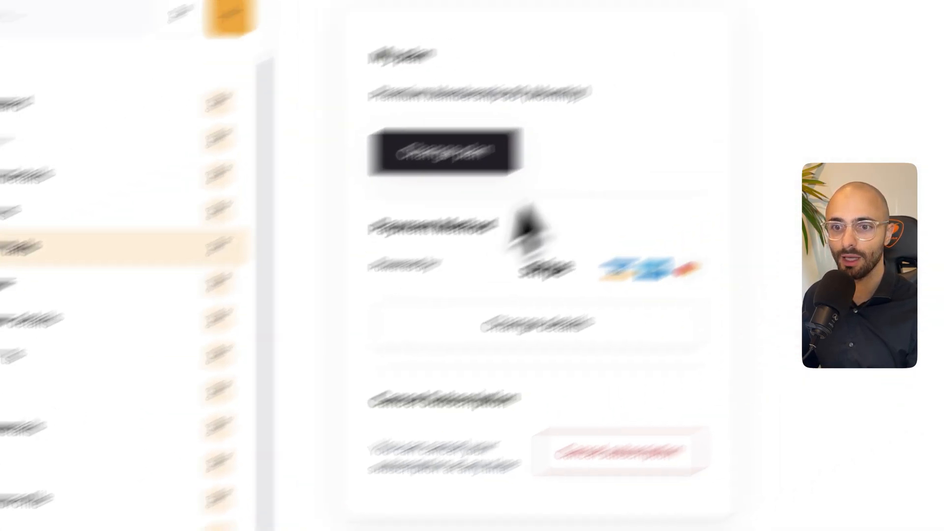
right_click(465, 202)
click(402, 200)
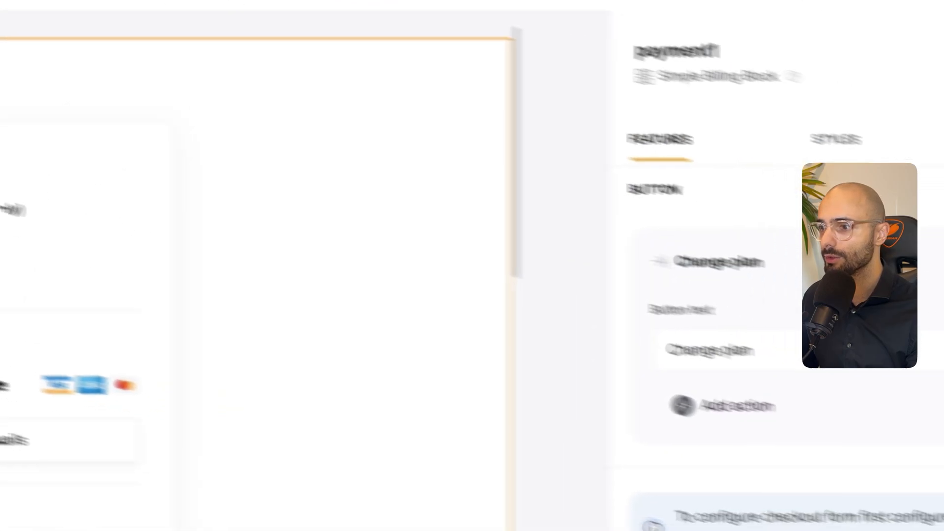
click(331, 88)
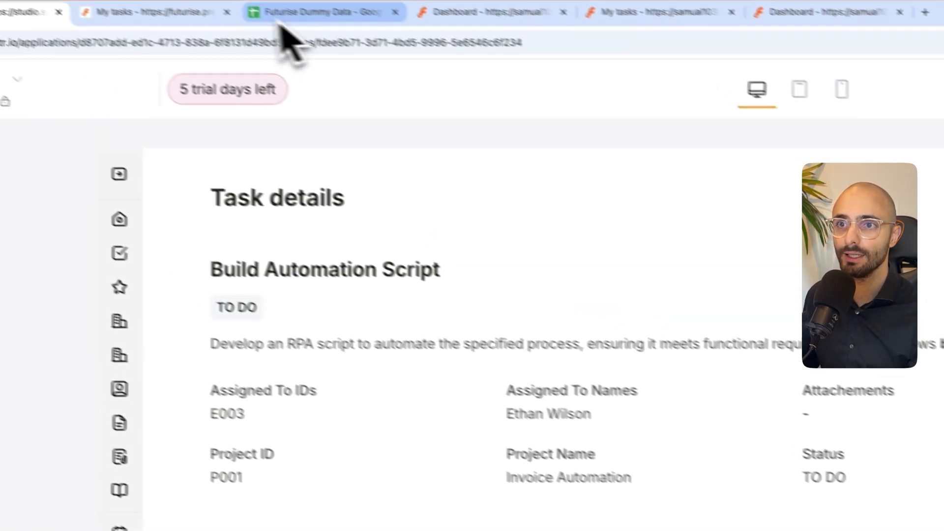
- Switch to the Futurise Dummy Data spreadsheet in Google Sheets and examine the Invoice Details rows and their Payment Link column
click(282, 17)
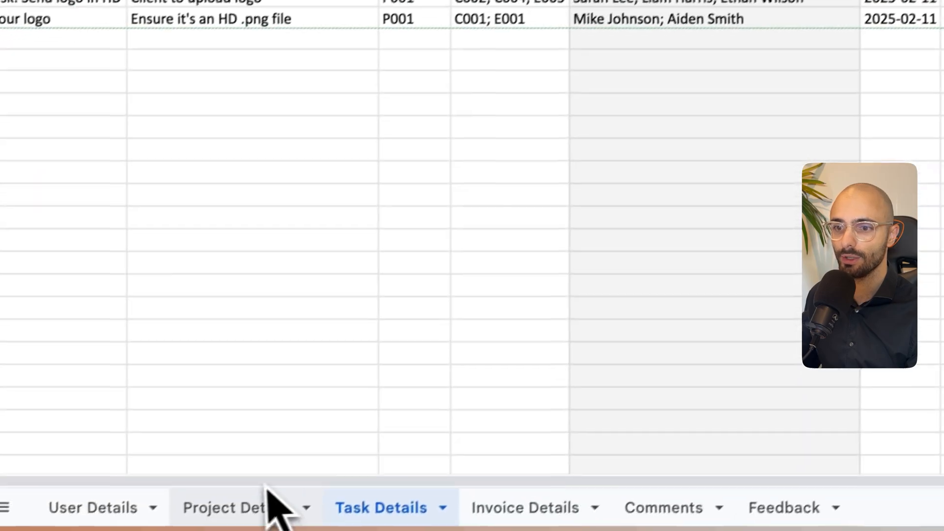
click(546, 506)
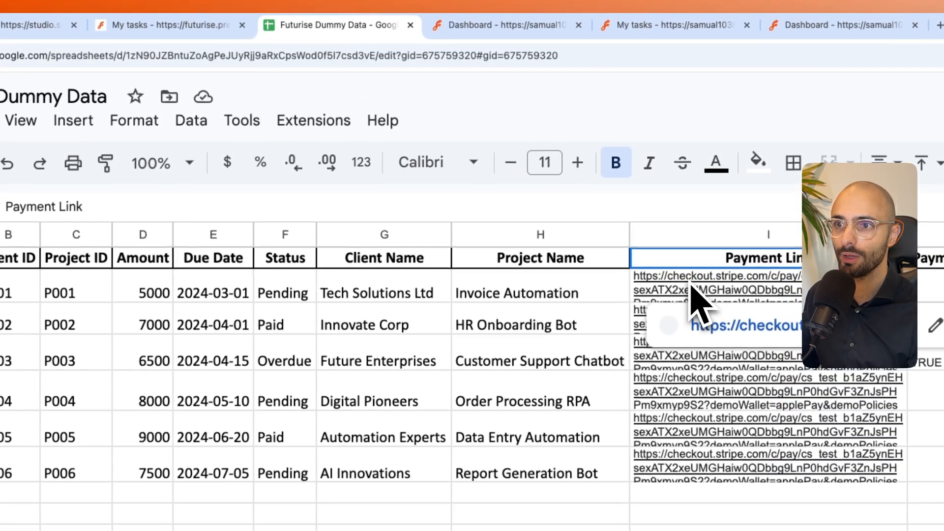
click(692, 285)
click(573, 294)
click(27, 246)
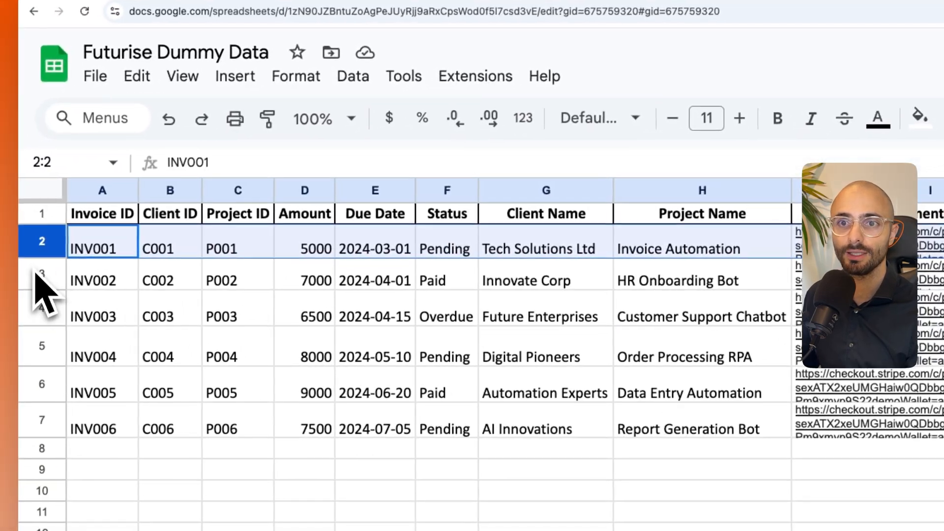
click(36, 278)
click(44, 317)
- Open the payment link of invoice INV001 to check its Stripe checkout page, and return to the sheet
click(823, 242)
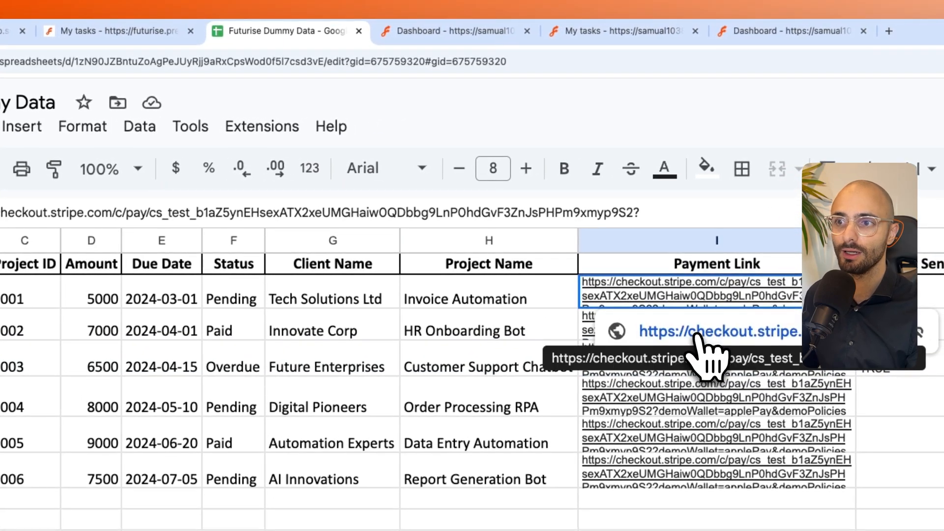
click(697, 334)
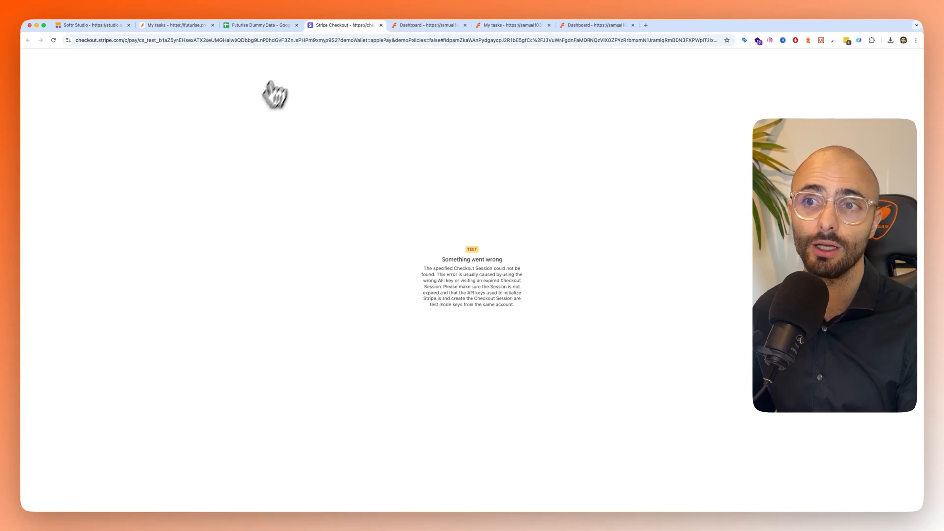
click(381, 27)
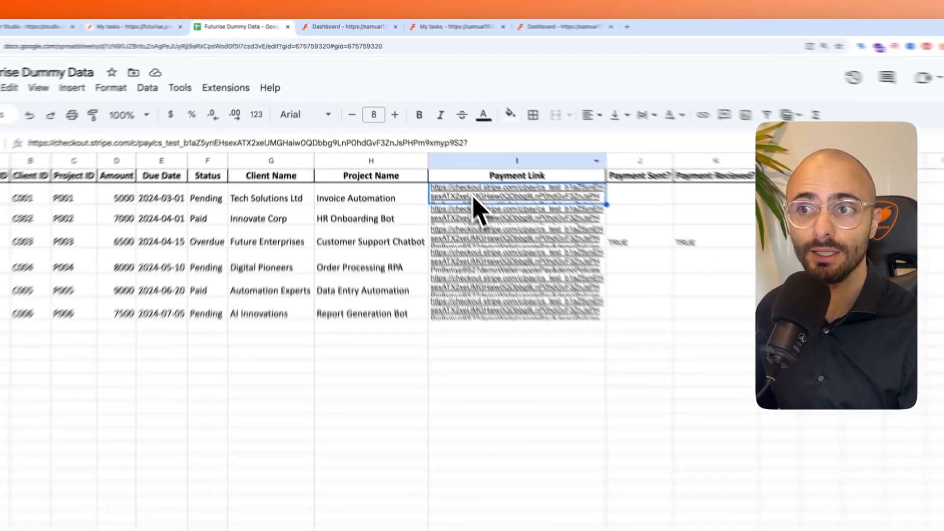
mouse_move(465, 238)
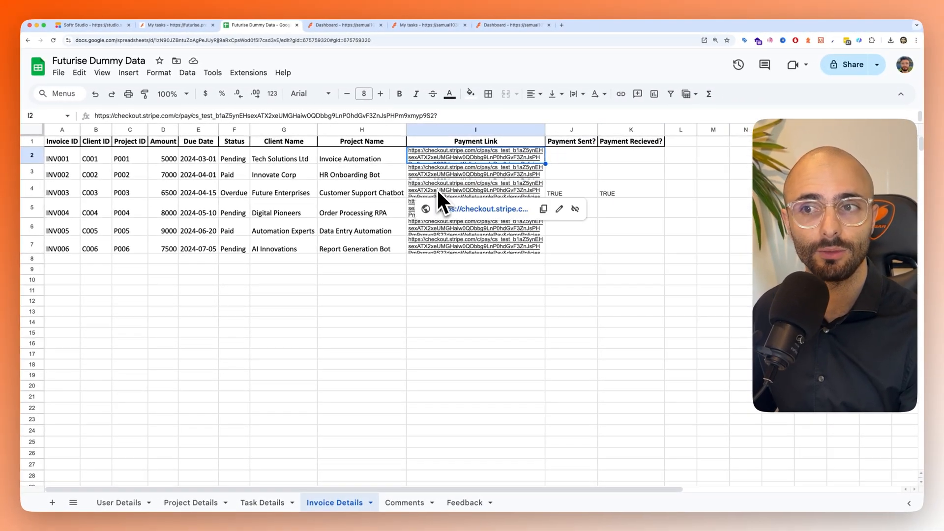
mouse_move(442, 170)
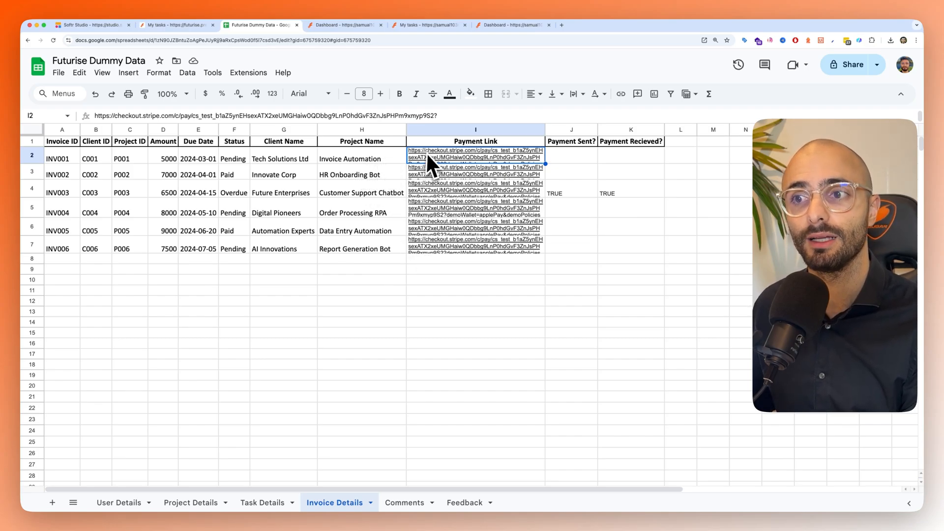
mouse_move(429, 154)
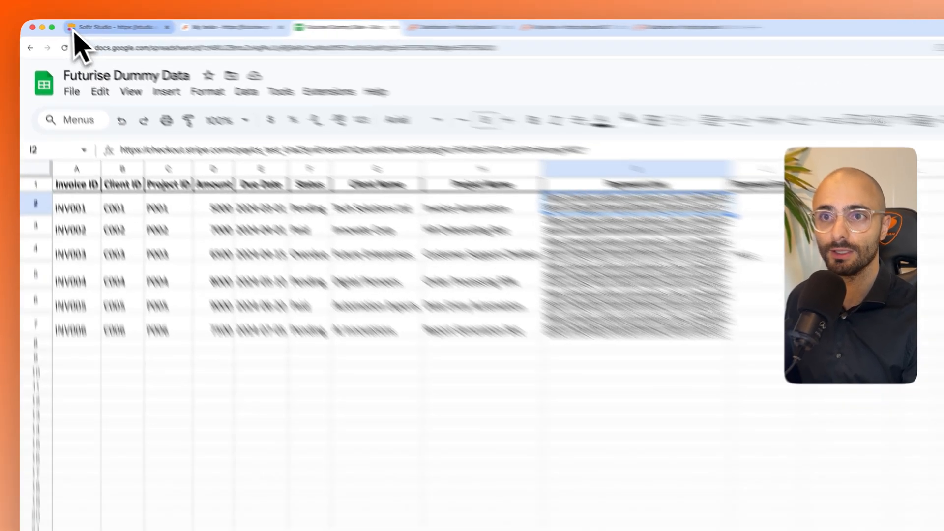
- Switch back to Softr Studio, open the Invoices page and select its first invoices table
click(68, 26)
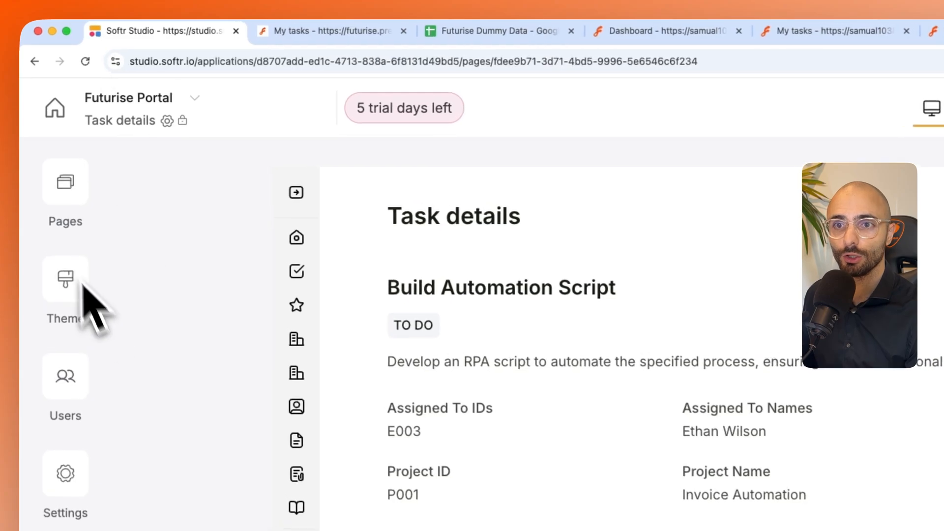
click(64, 184)
click(162, 499)
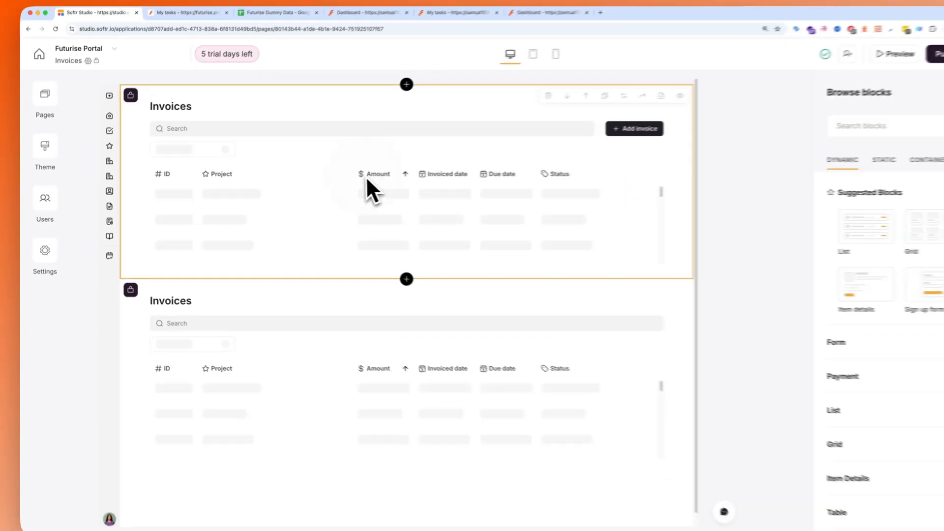
click(366, 181)
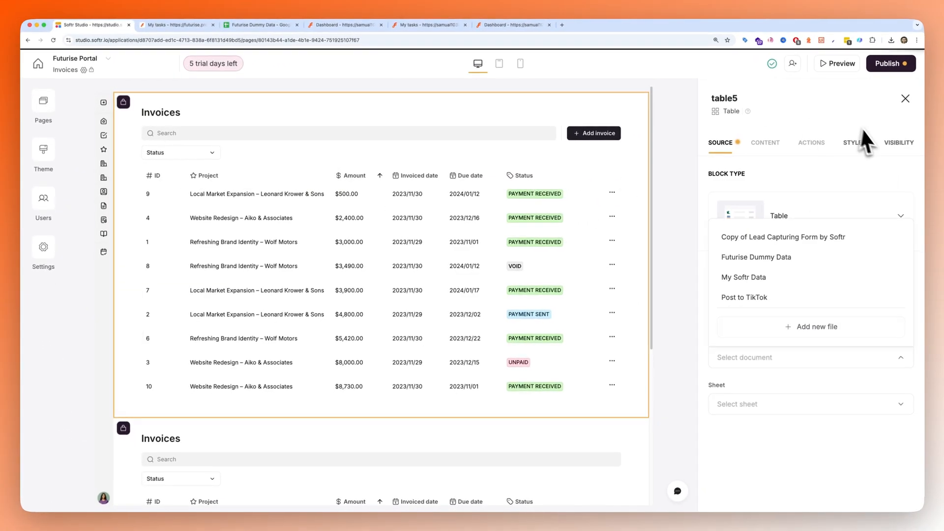
- Check which user groups can see each of the two Invoices tables
click(904, 143)
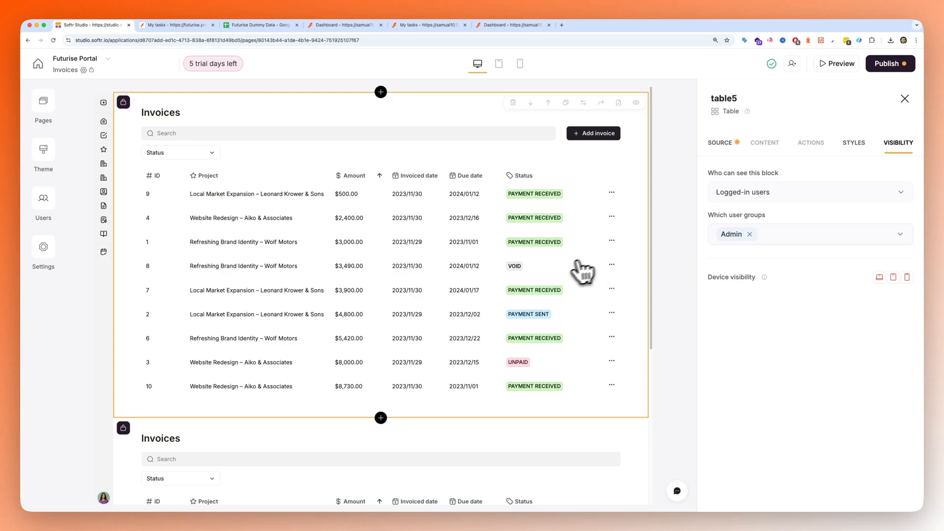
click(720, 143)
scroll(513, 301, down, 3)
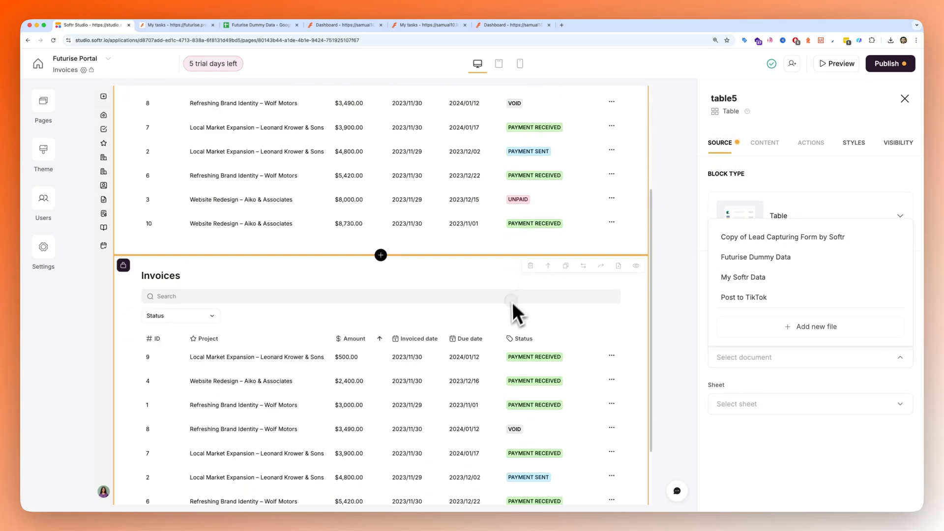
click(886, 156)
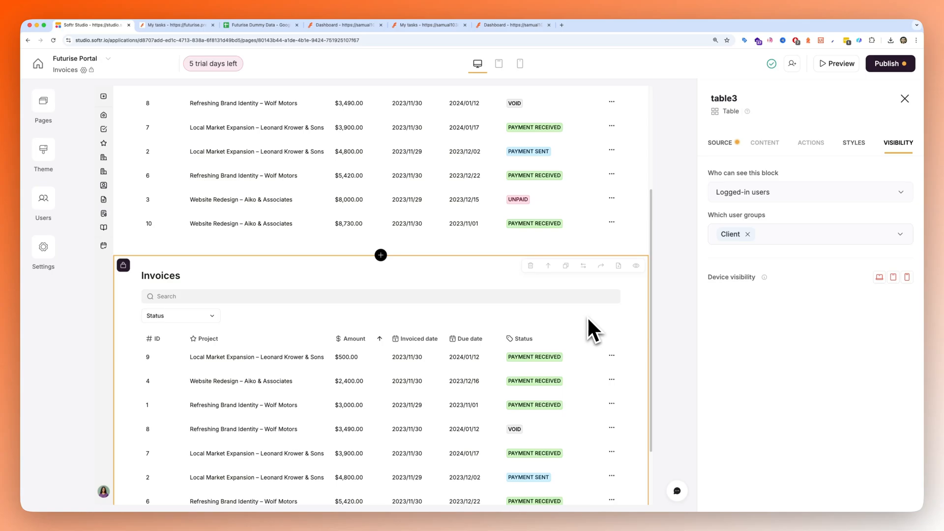
scroll(586, 316, up, 3)
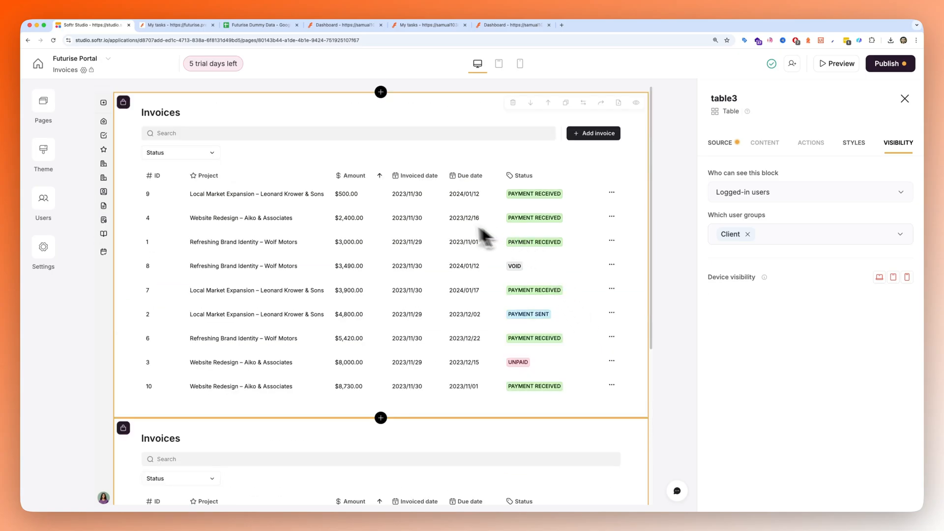
- Connect the first Invoices table to the Invoice Details sheet of the Futurise Dummy Data document
click(433, 227)
click(770, 182)
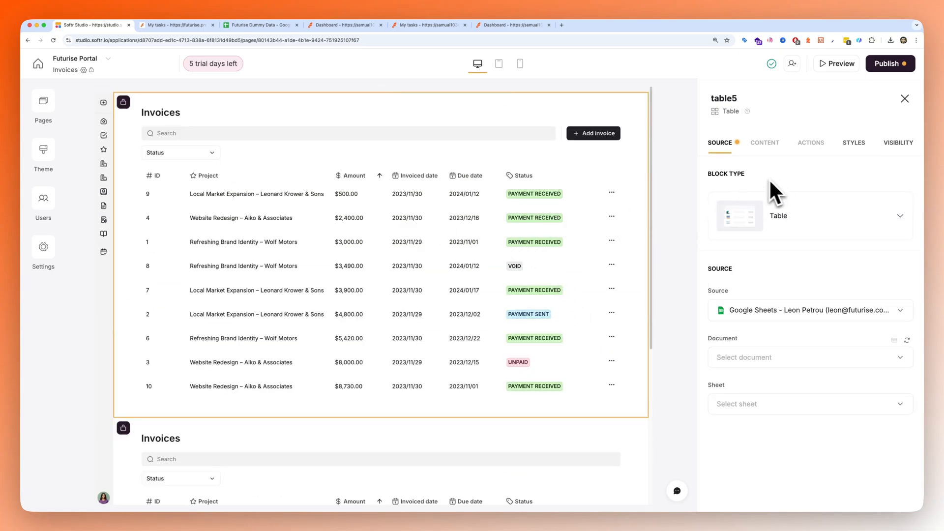
click(757, 357)
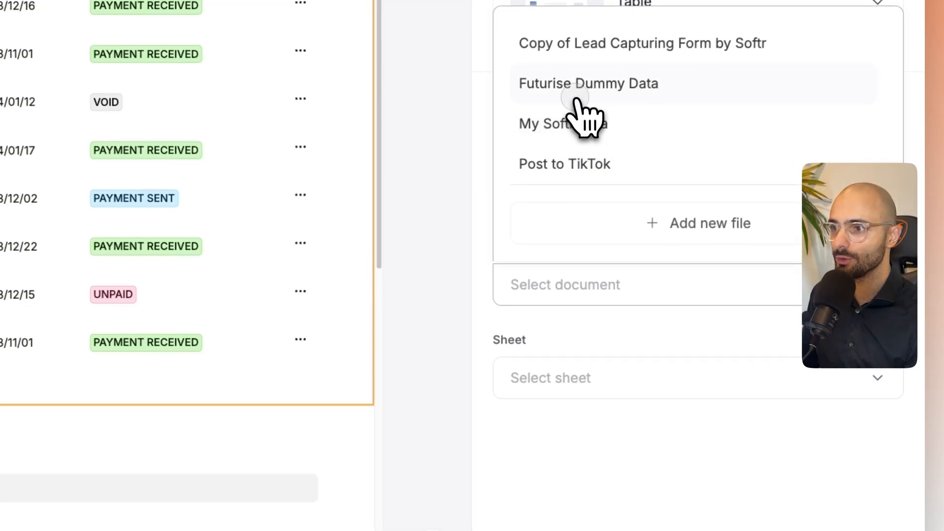
click(754, 271)
click(555, 379)
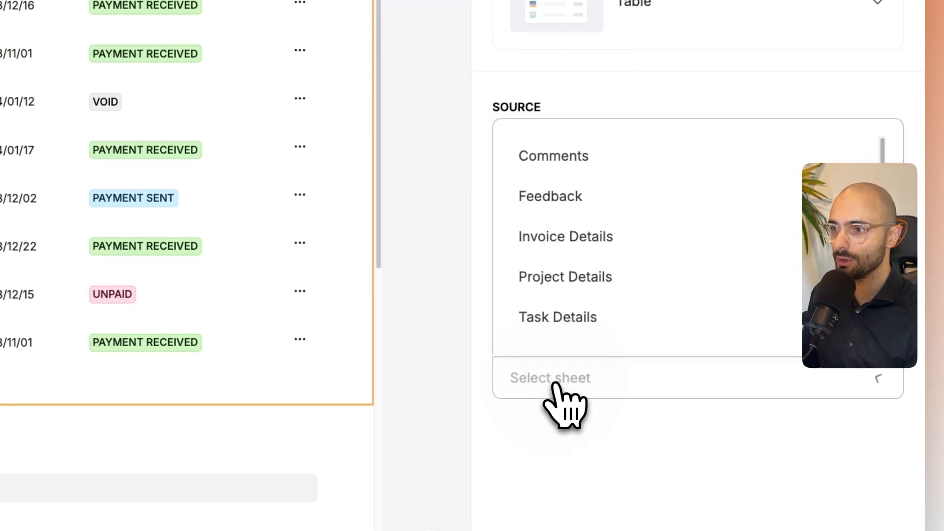
click(583, 238)
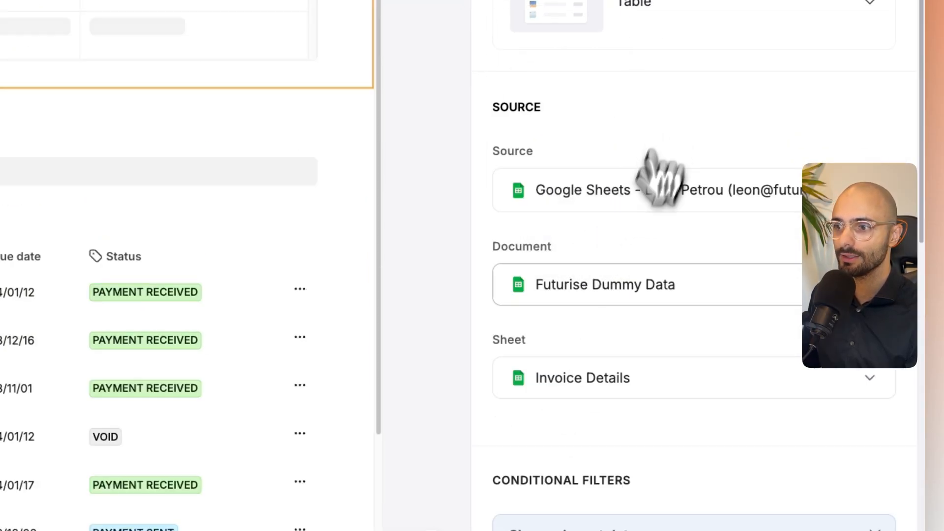
scroll(625, 304, down, 5)
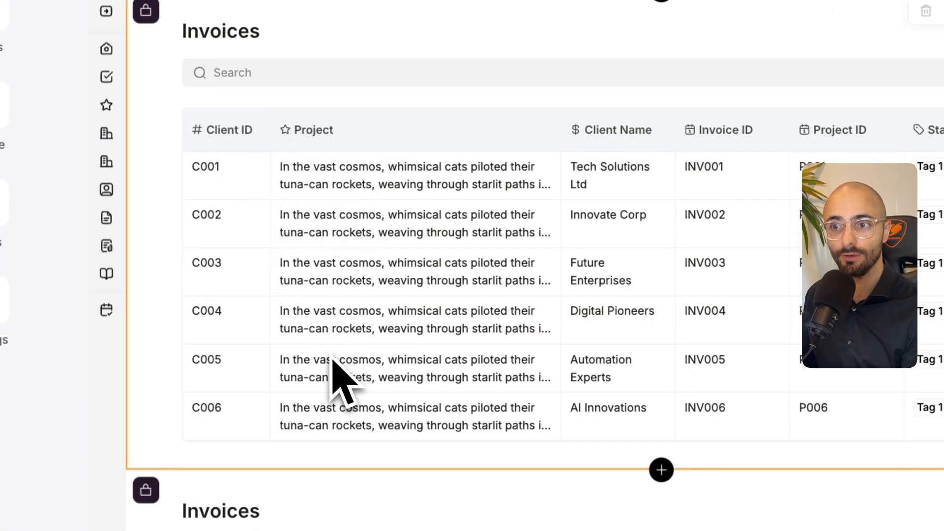
- Connect the second Invoices table to the Invoice Details sheet of the Futurise Dummy Data document
scroll(344, 383, down, 6)
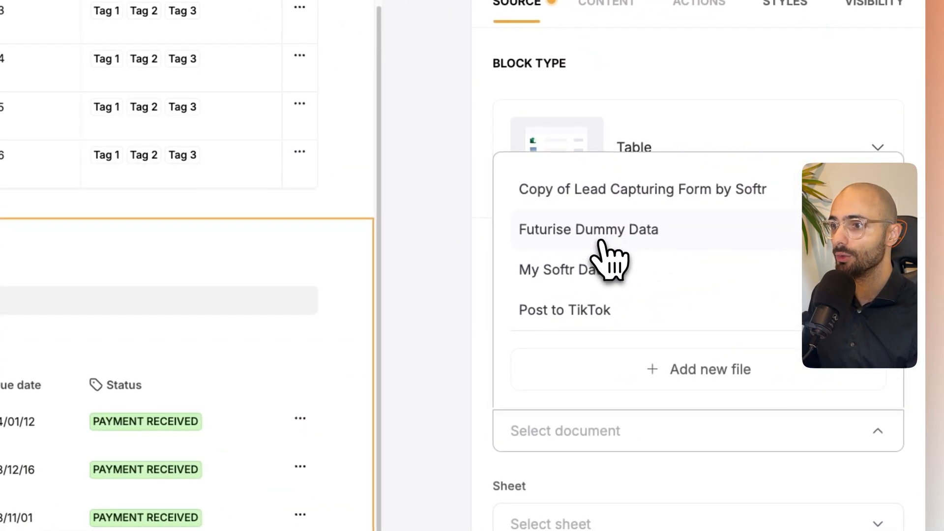
click(604, 235)
click(570, 389)
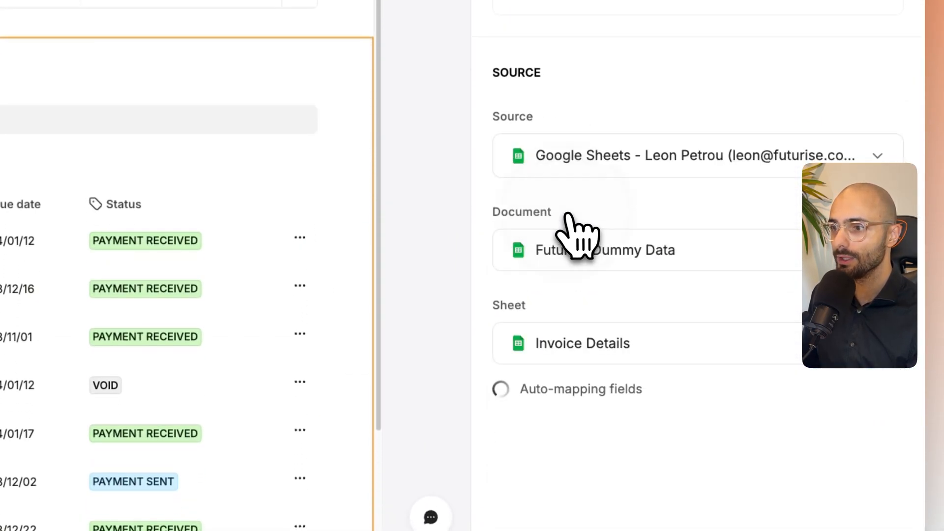
scroll(639, 373, down, 5)
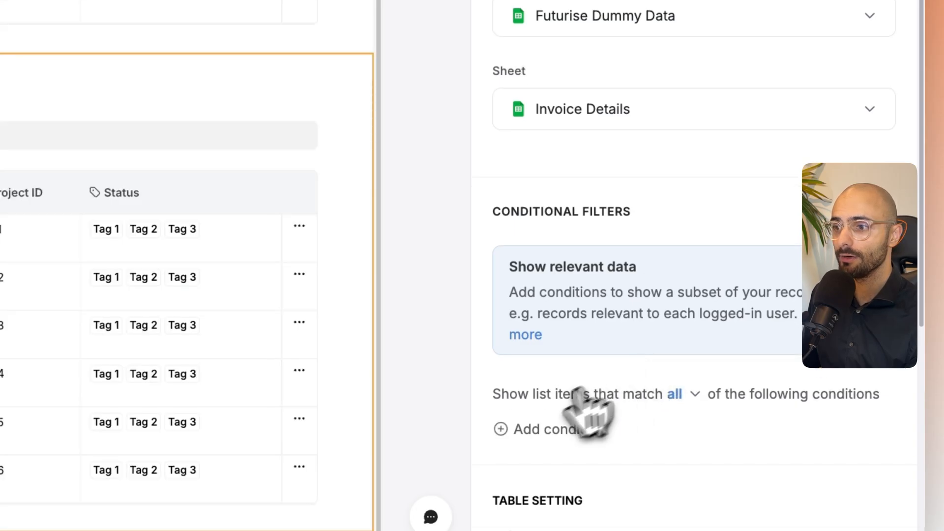
- Add a conditional filter to the second Invoices table with Client ID set to match the logged-in user
click(555, 428)
scroll(556, 413, down, 4)
click(604, 288)
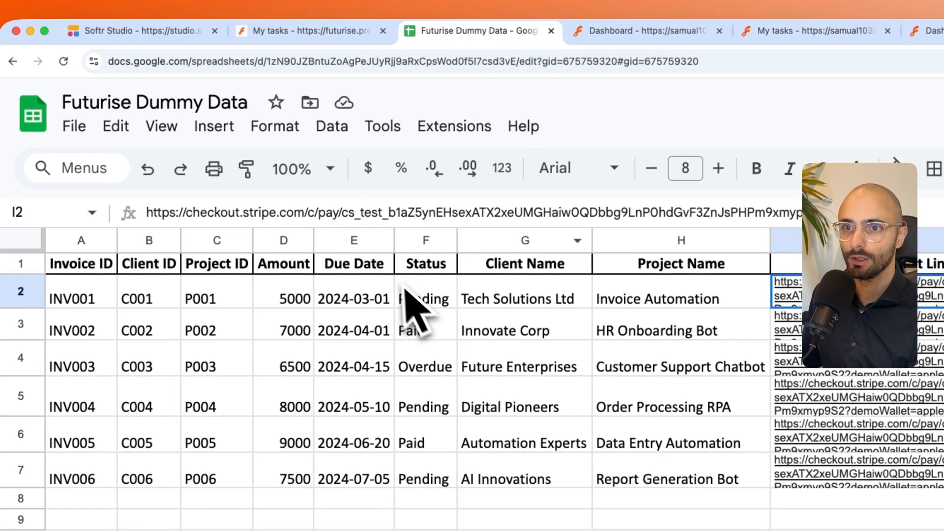
click(134, 30)
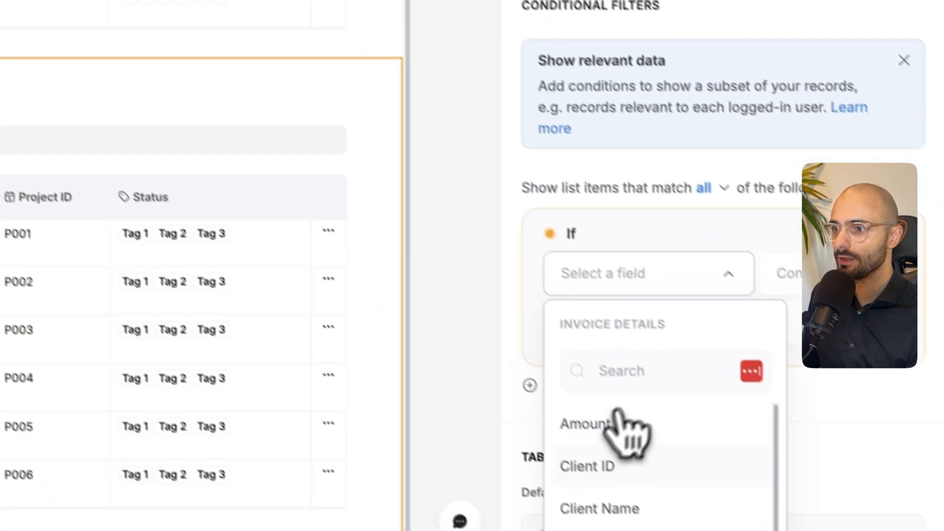
click(738, 530)
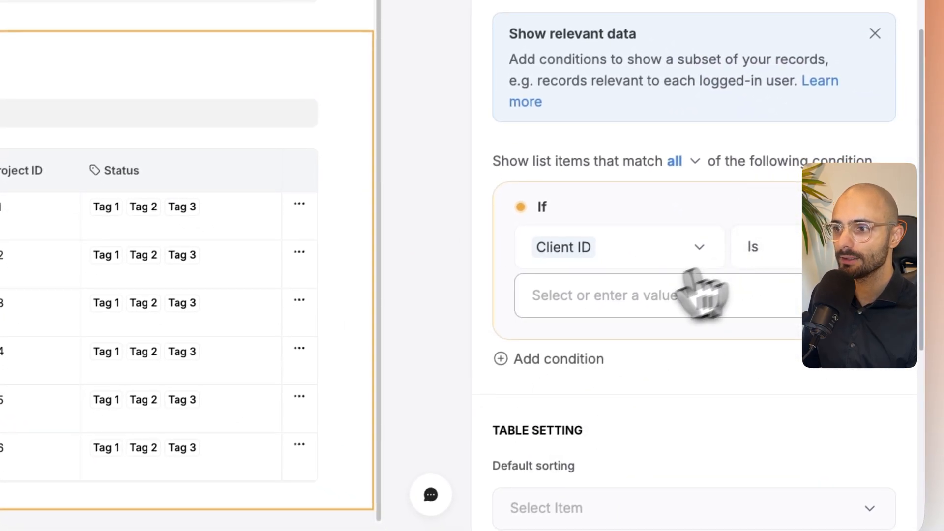
click(692, 283)
click(588, 125)
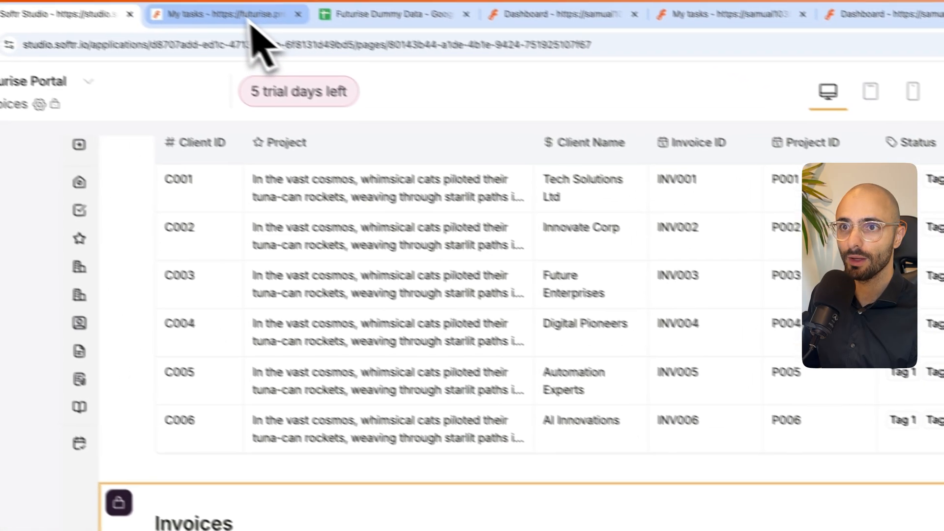
- Switch to the app preview, preview it as a client user and view the Invoices page
click(251, 18)
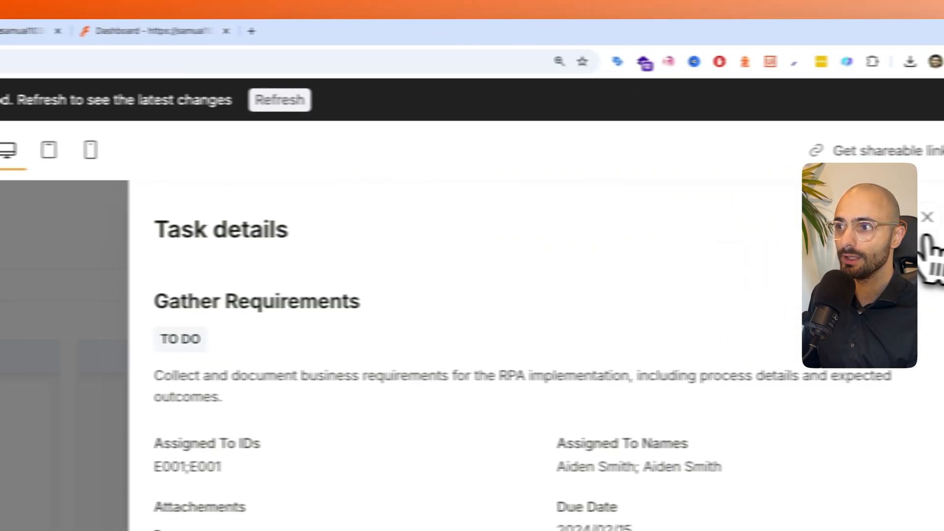
click(927, 218)
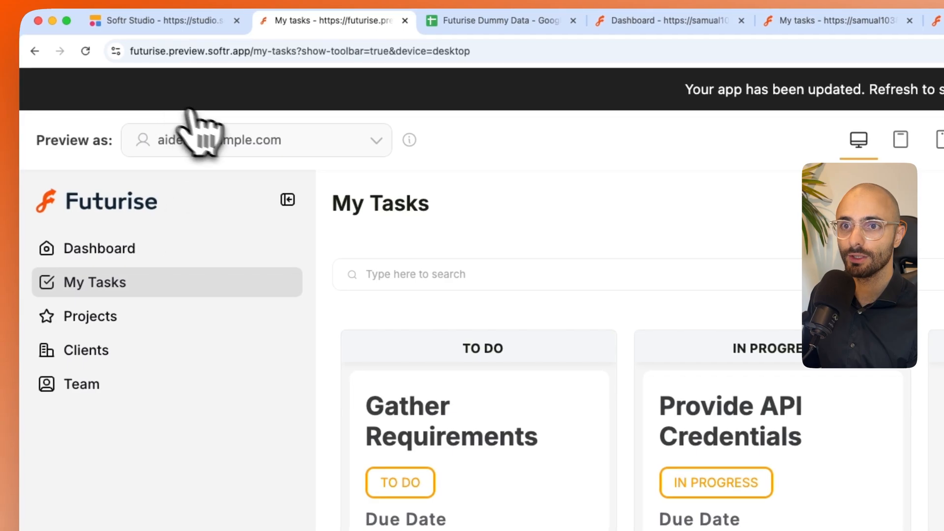
click(246, 140)
scroll(268, 394, down, 3)
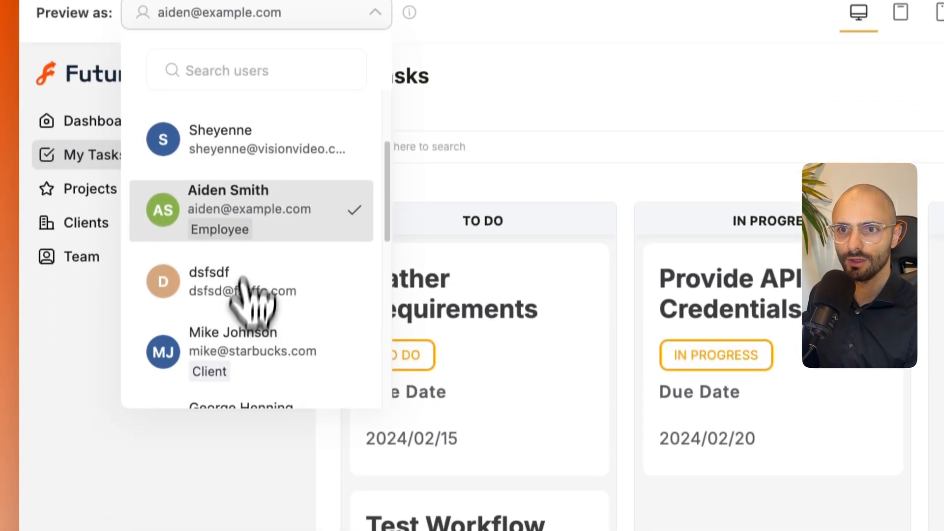
click(243, 443)
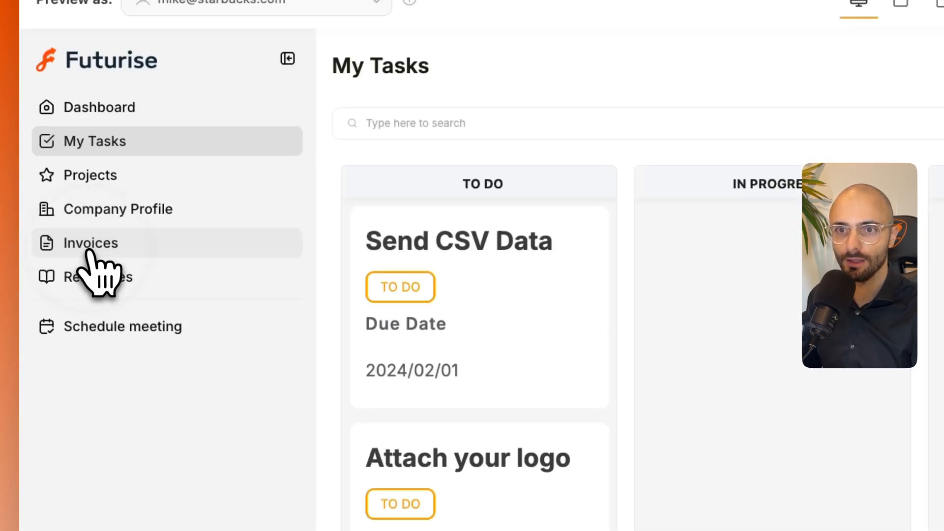
click(90, 250)
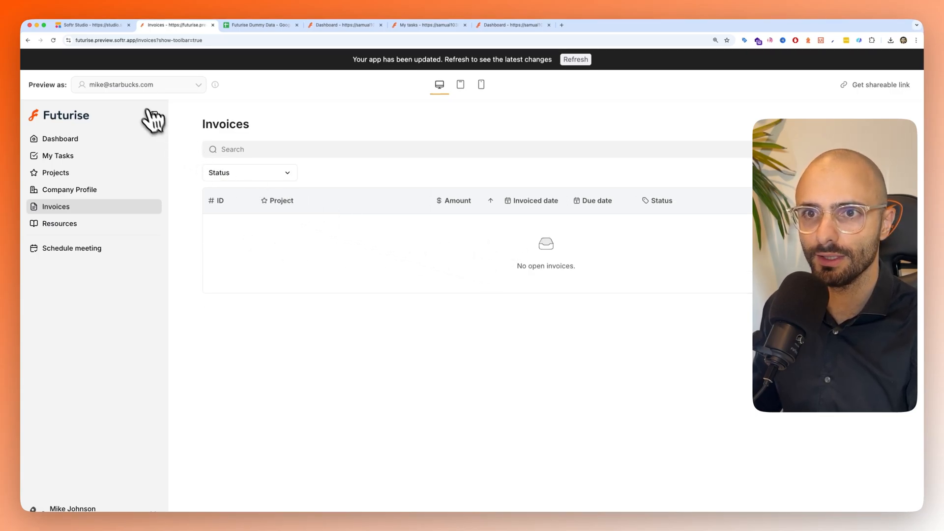
- Compare the client's ID in the User Details sheet with the Client ID entries in Invoice Details
click(260, 25)
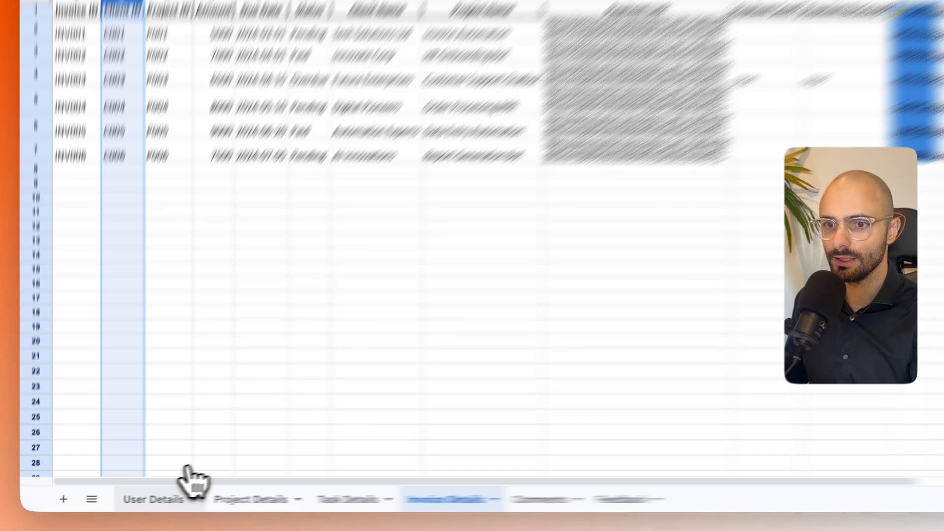
click(135, 502)
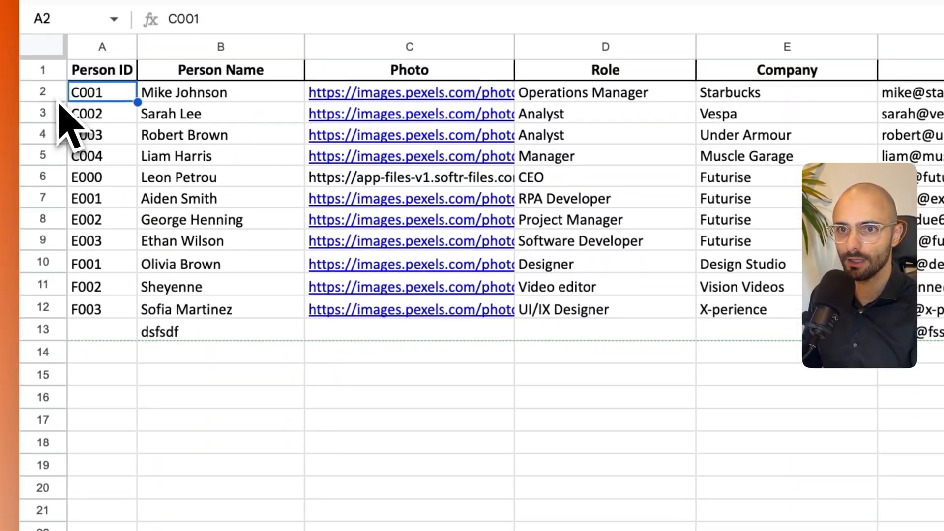
click(54, 95)
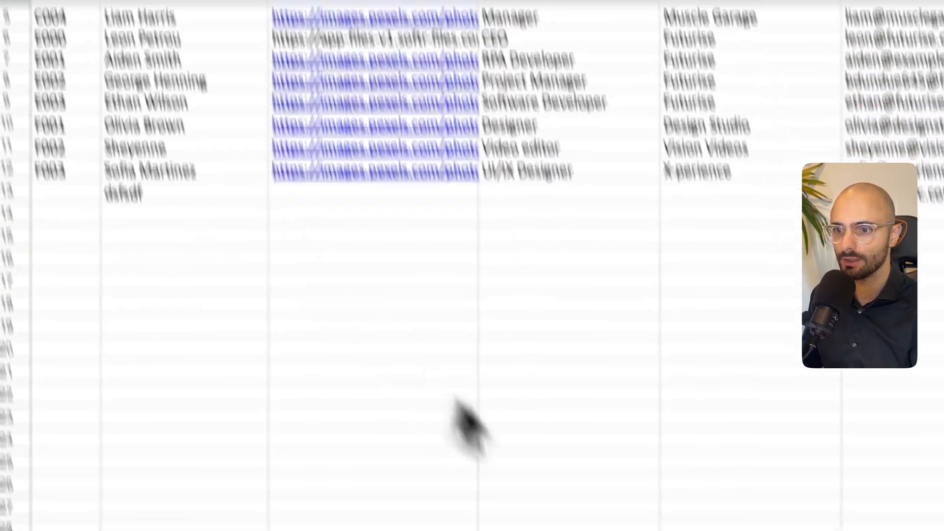
click(489, 512)
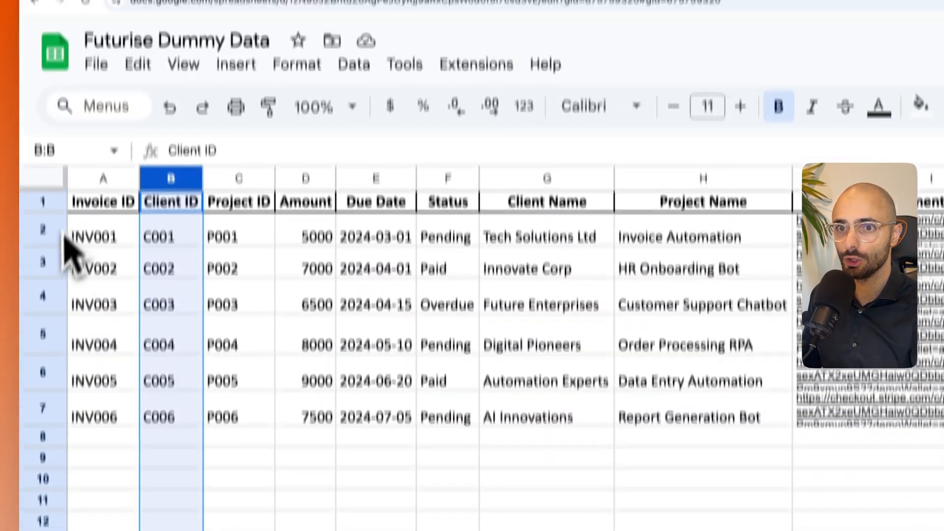
click(64, 236)
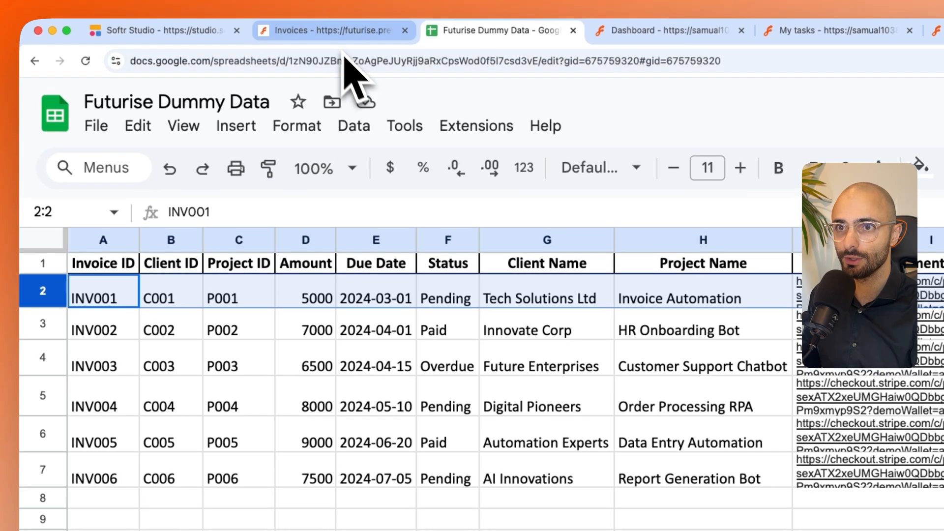
- Return to the app preview, refresh it and check which invoices the client sees
click(345, 0)
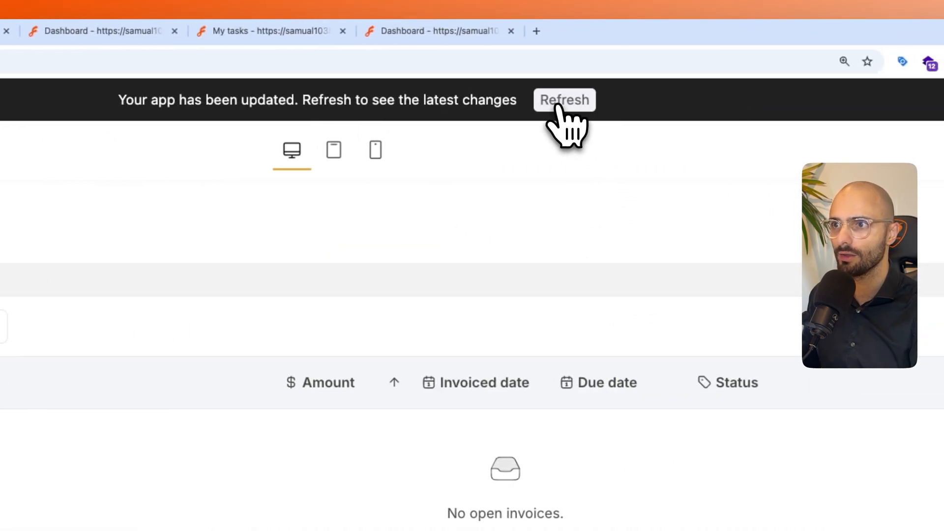
click(554, 105)
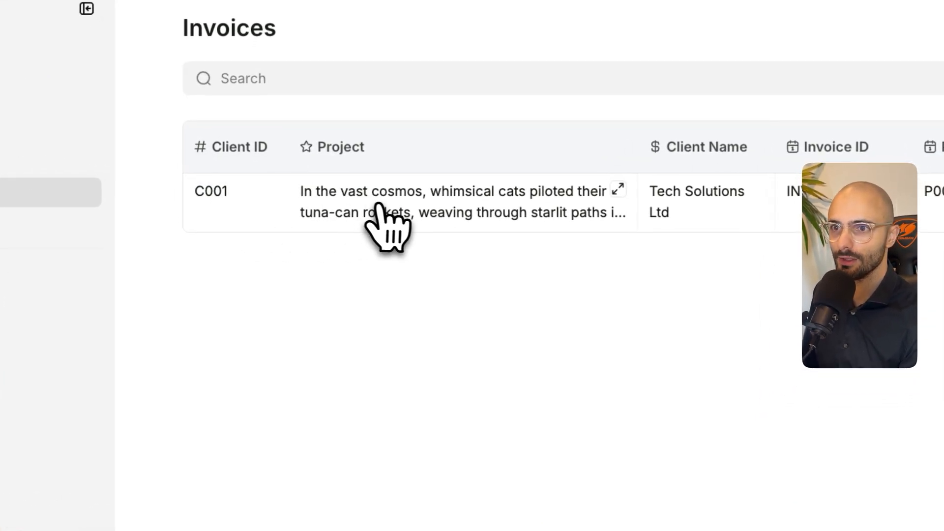
click(659, 344)
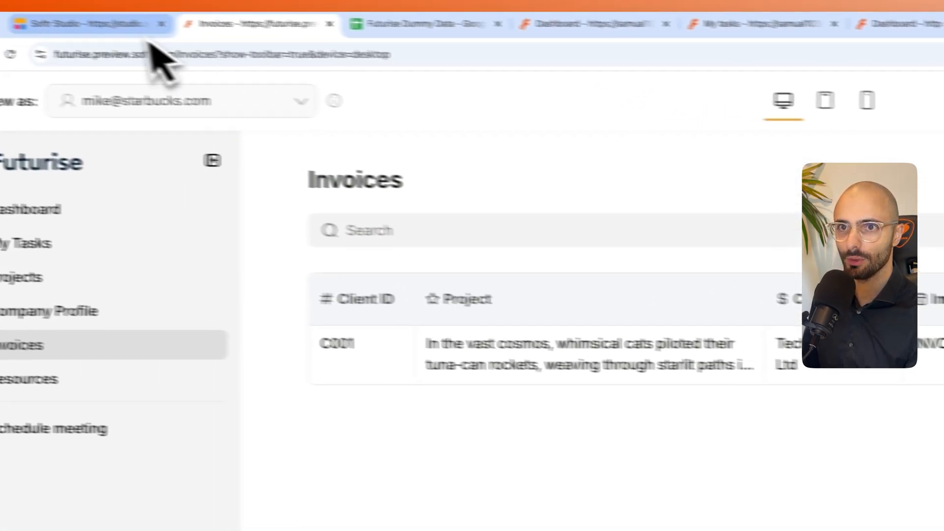
- Switch back to Softr Studio and delete all existing item fields from the first Invoices table
click(138, 24)
scroll(595, 443, up, 3)
click(689, 291)
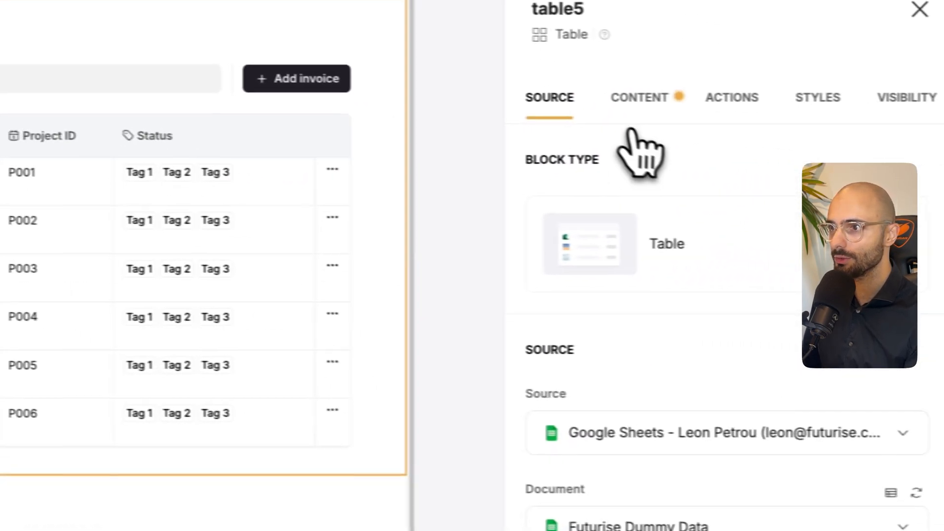
click(628, 152)
scroll(678, 427, down, 2)
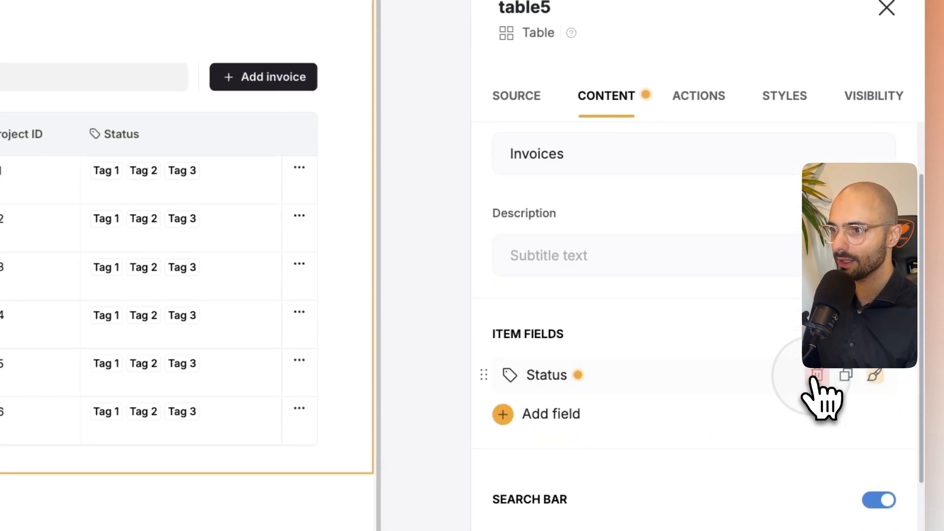
click(816, 375)
- Add Amount, Client ID, Client Name, Due Date, Invoice ID, Payment Recieved?, Payment Sent? and Project ID as fields of the first Invoices table
click(507, 377)
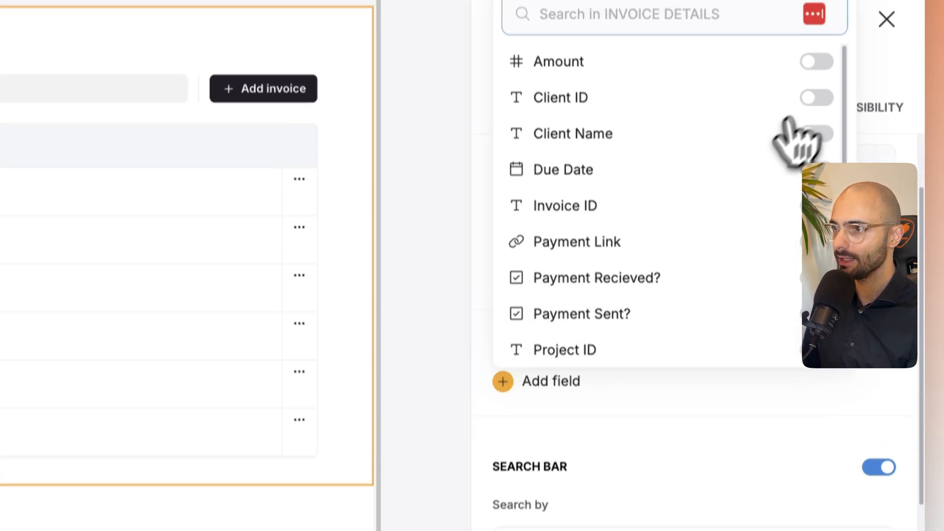
click(817, 94)
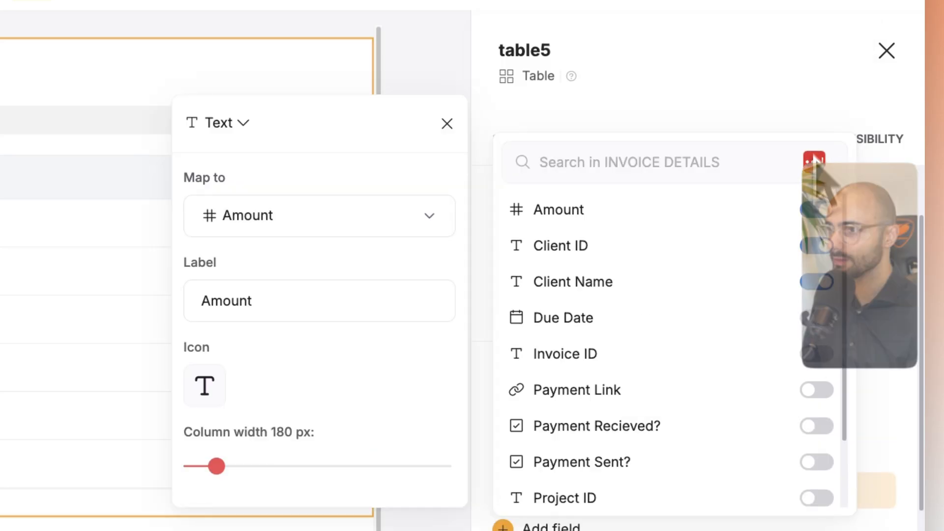
click(817, 245)
click(817, 295)
click(817, 352)
click(817, 403)
click(817, 439)
click(816, 475)
click(816, 334)
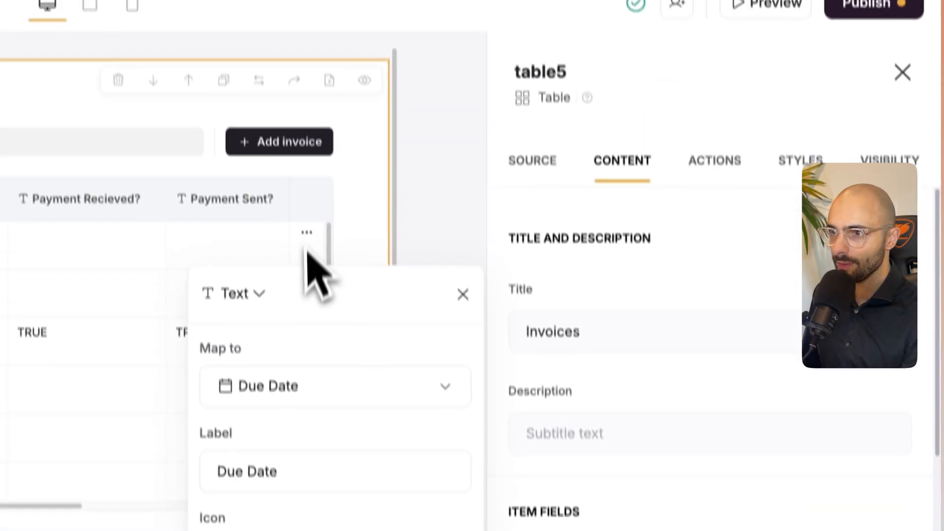
click(295, 278)
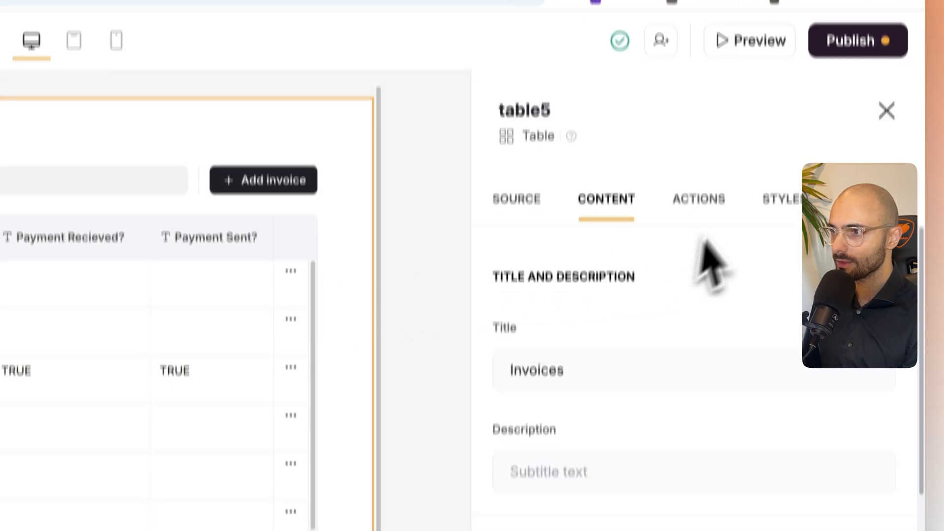
- Add an Open URL item button labelled Pay with the wallet icon to the first Invoices table
click(700, 217)
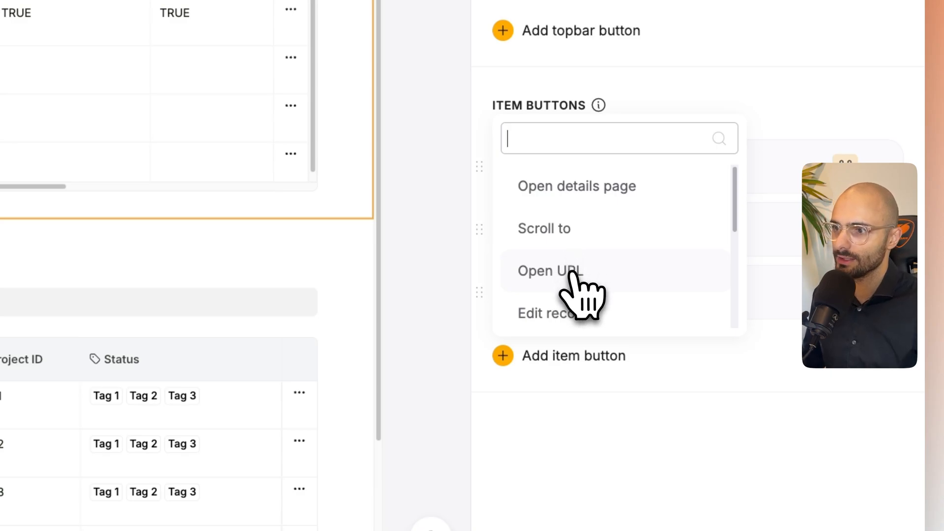
click(563, 275)
scroll(575, 307, down, 2)
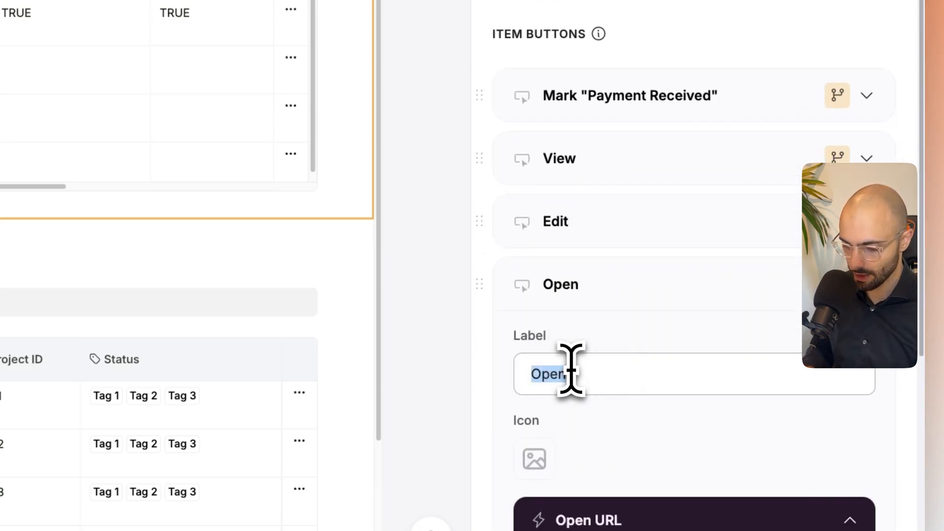
scroll(544, 415, down, 5)
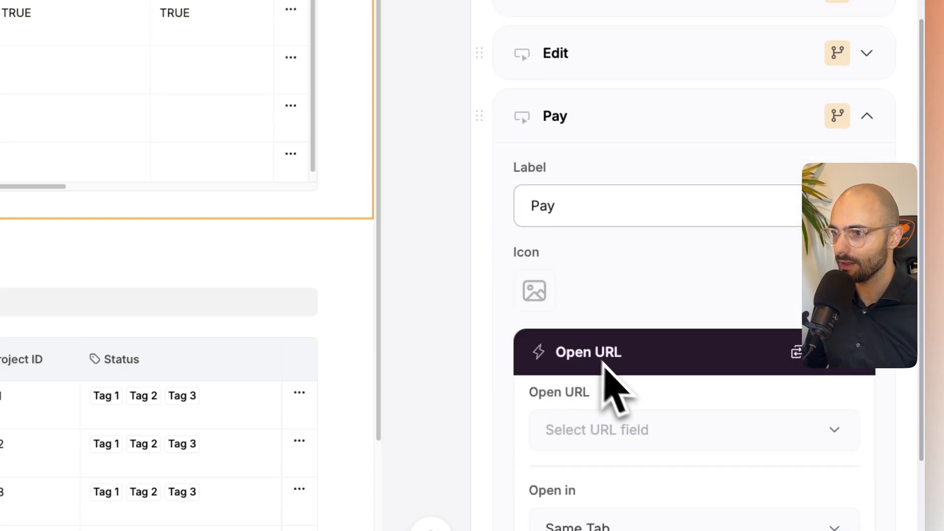
click(539, 293)
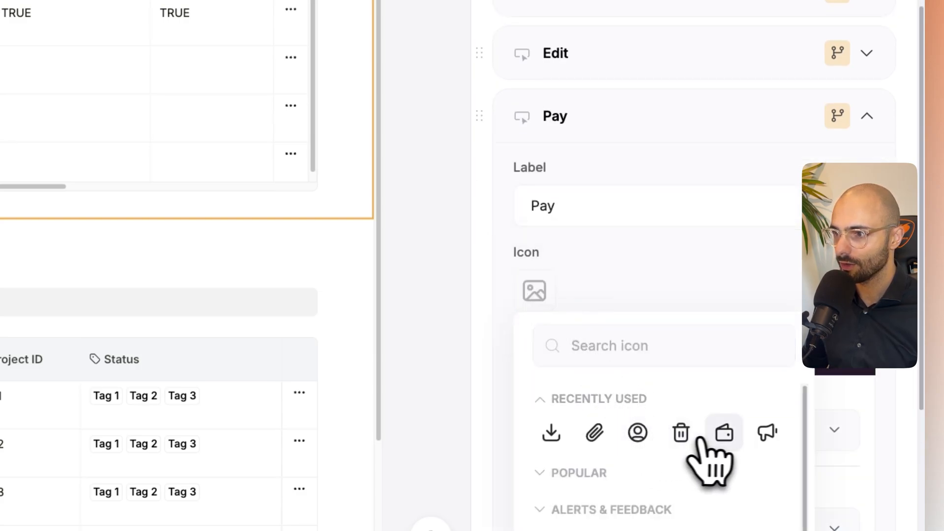
click(719, 435)
scroll(678, 418, down, 5)
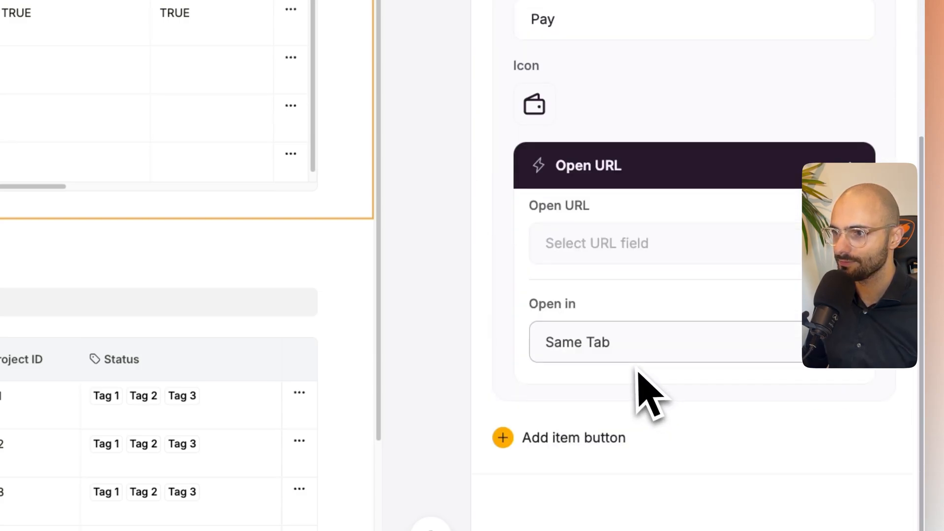
- Set the first table's Pay button to open the URL from the Payment Link field
click(565, 256)
scroll(618, 139, down, 1)
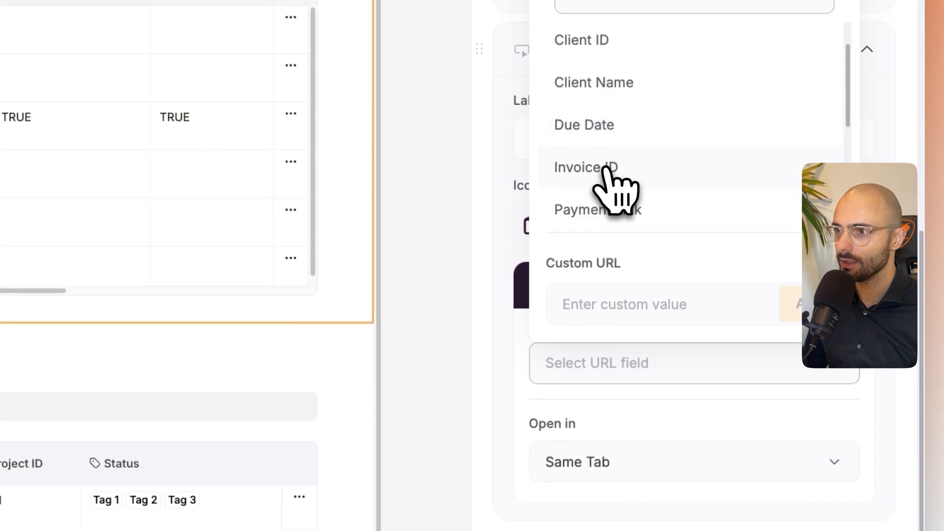
scroll(608, 169, down, 1)
click(619, 178)
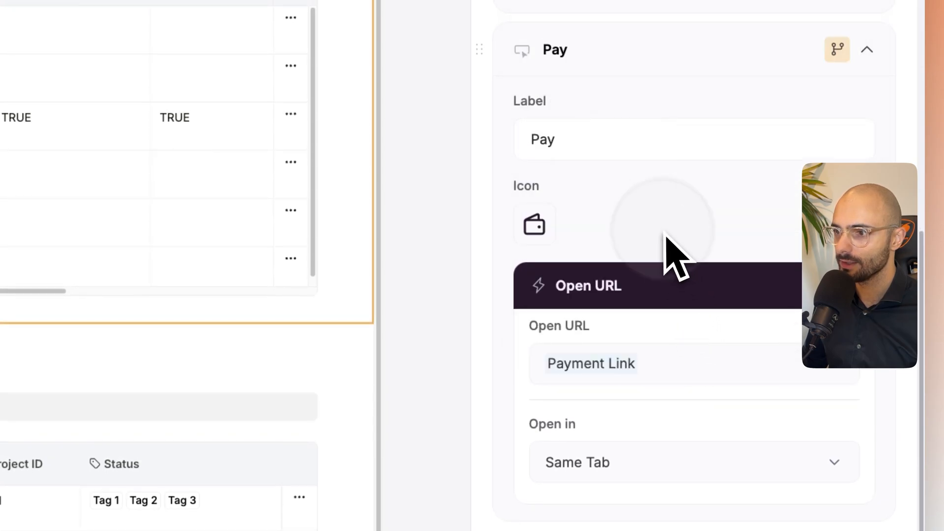
click(625, 462)
click(605, 323)
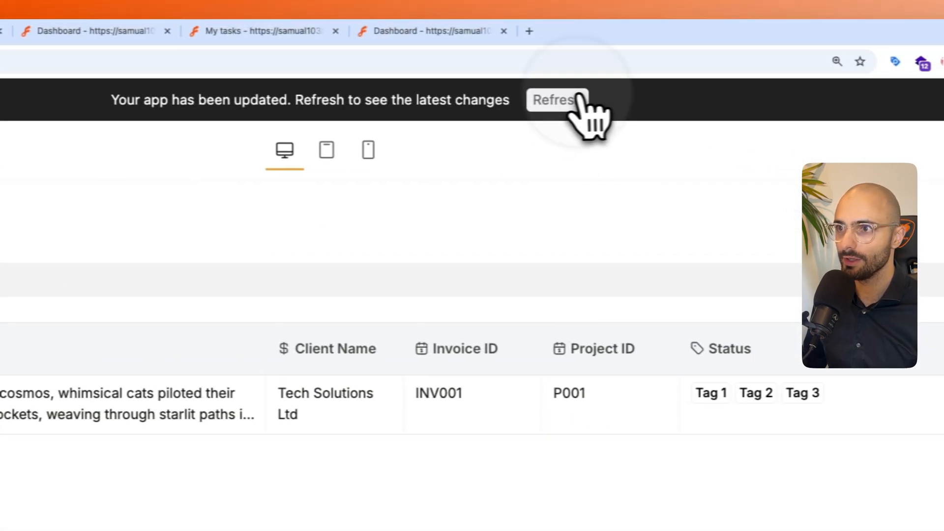
- Refresh the app preview to check the client's Invoices page, and return to Softr Studio
click(546, 99)
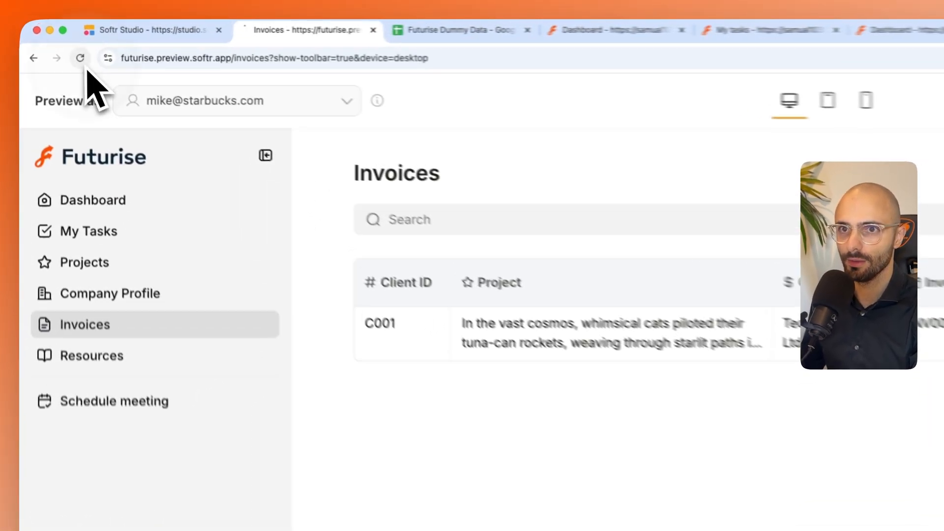
click(54, 39)
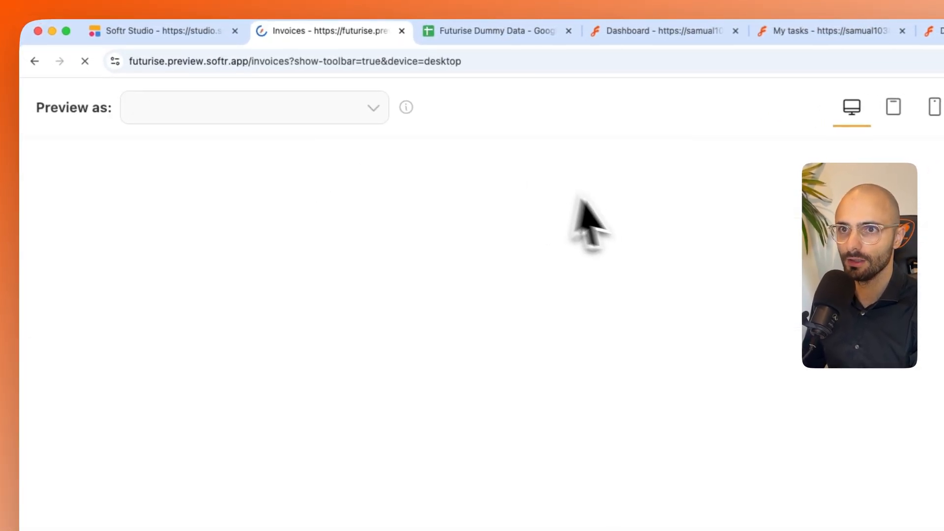
click(187, 44)
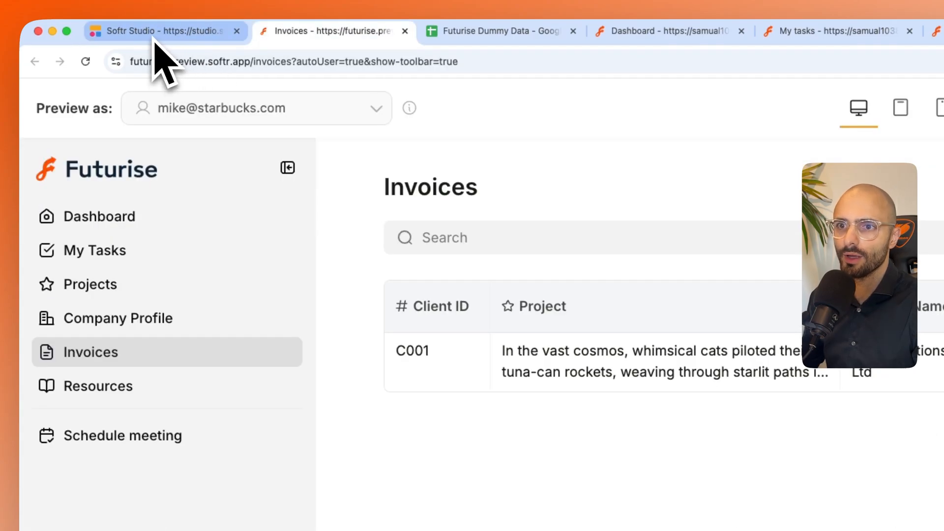
click(154, 42)
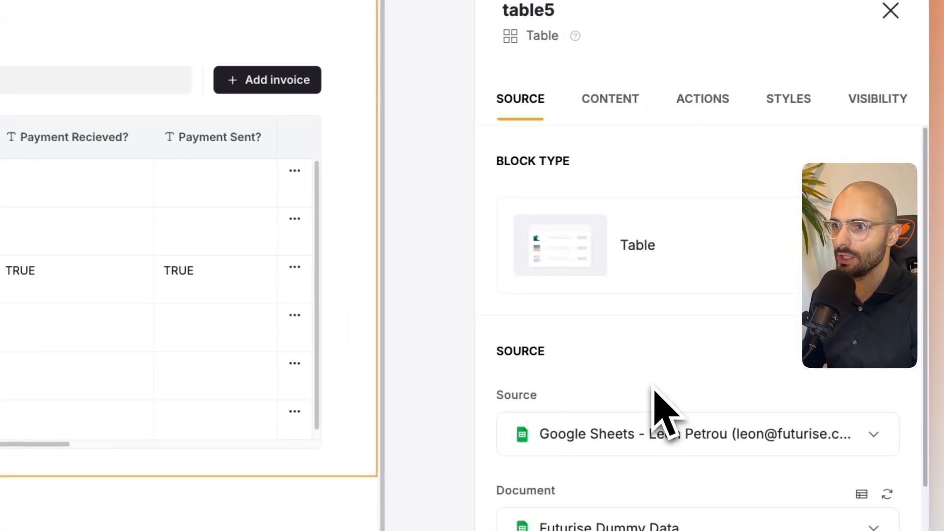
- Check which user groups can see the first Invoices table and delete its Pay item button
click(858, 103)
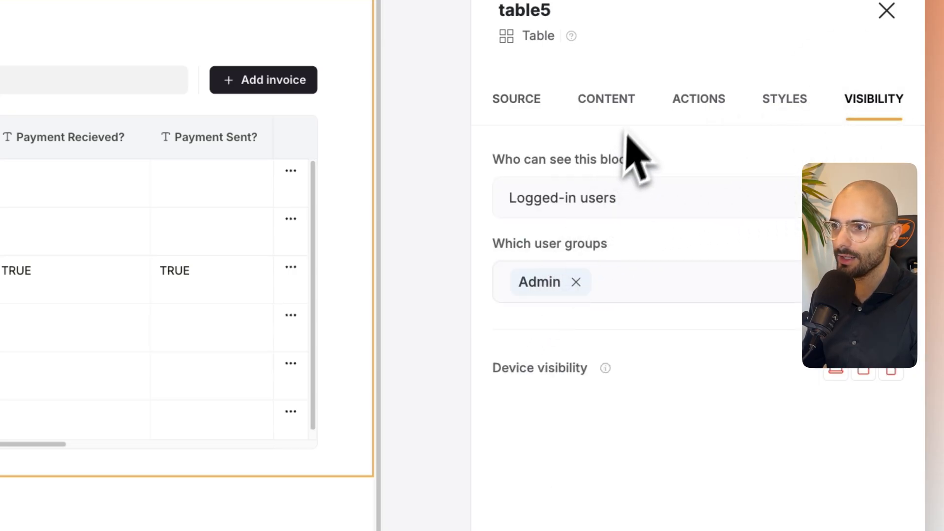
click(704, 104)
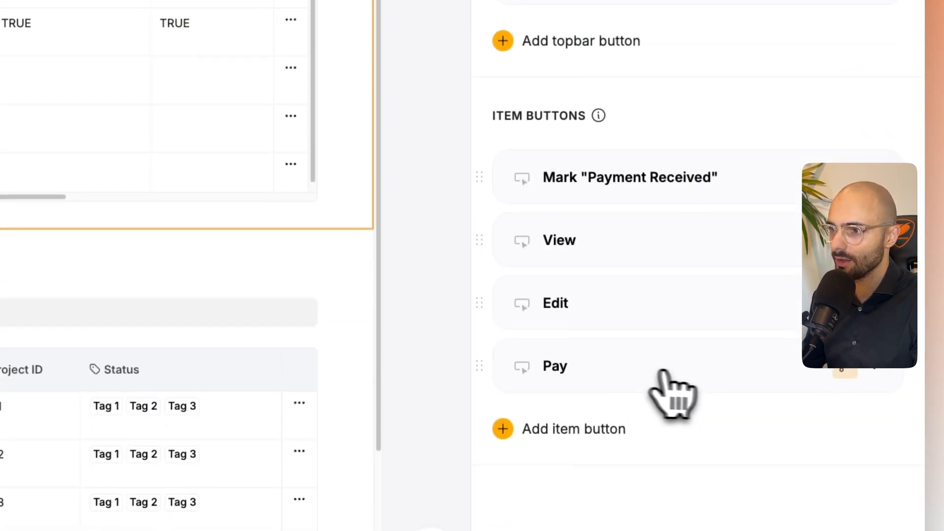
click(575, 366)
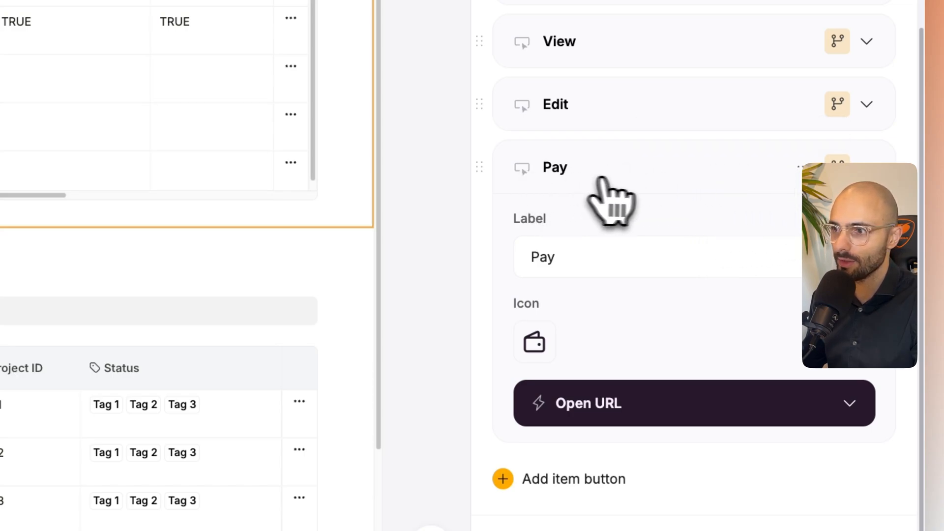
click(792, 167)
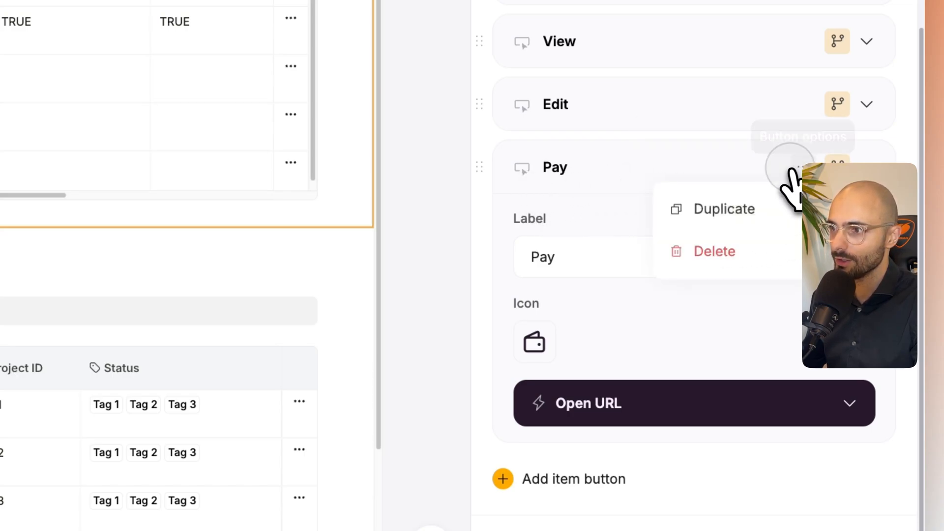
click(738, 251)
- Select the second Invoices table and delete all of its existing item fields
click(95, 336)
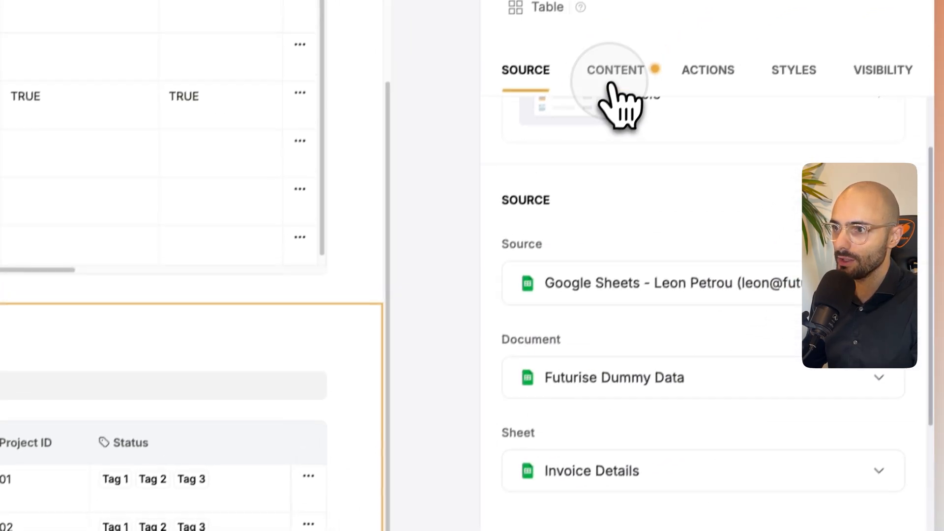
click(616, 73)
scroll(628, 362, down, 3)
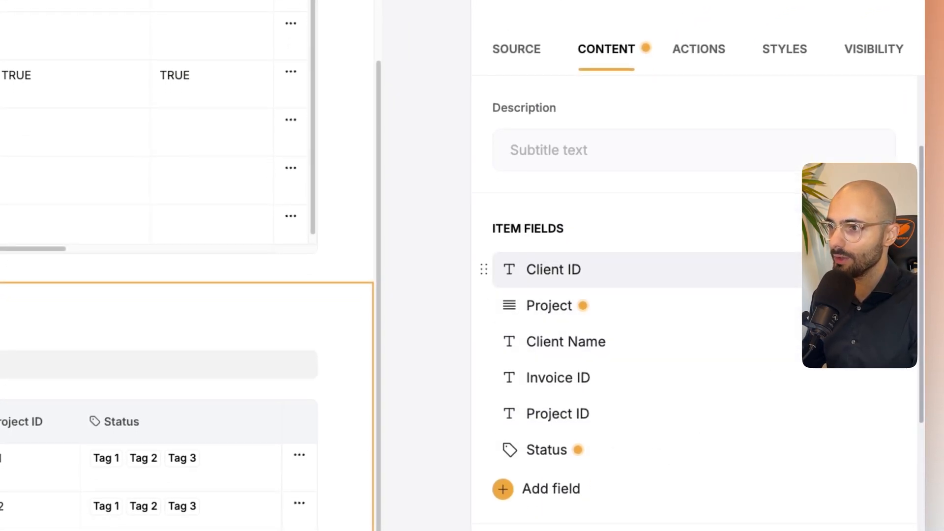
click(822, 273)
click(823, 273)
click(822, 273)
- Add Client Name, Amount, Client ID, Due Date, Invoice ID, Payment Recieved?, Payment Sent? and Project ID as the second Invoices table's fields, leaving out Payment Link
click(561, 265)
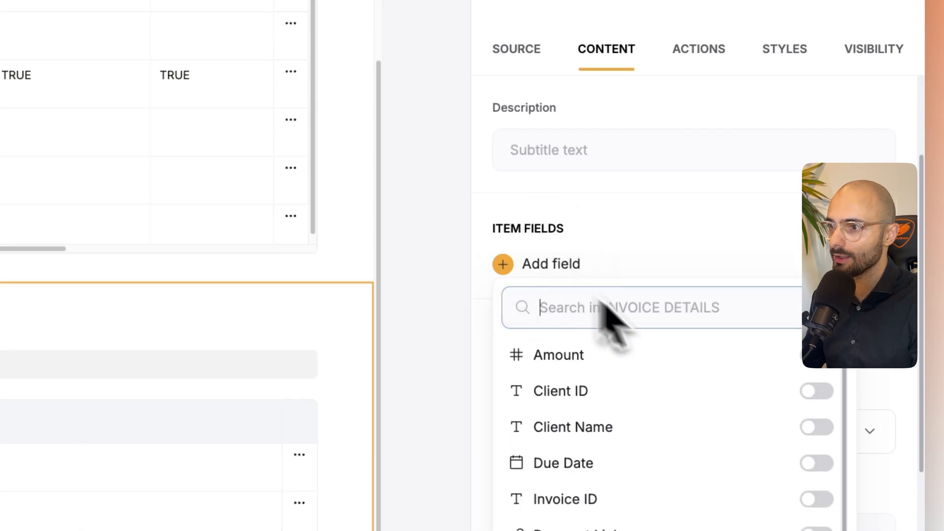
click(802, 354)
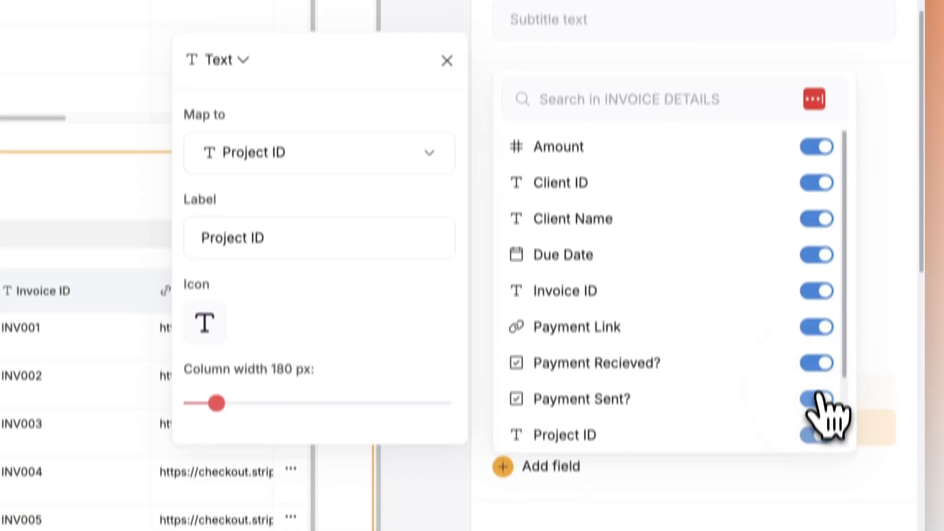
click(730, 408)
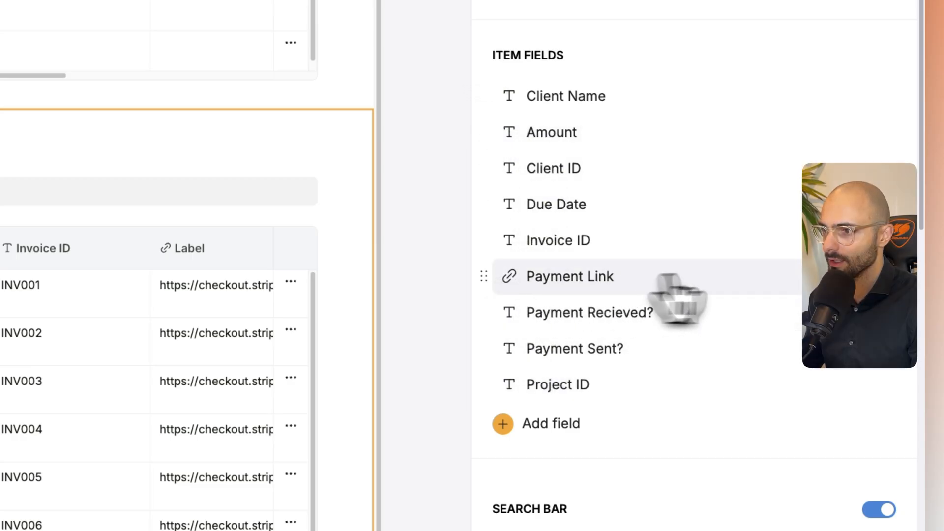
click(879, 277)
scroll(644, 384, down, 3)
- Add an Open URL item button labelled "Make payment" with the wallet icon to the second Invoices table
click(703, 91)
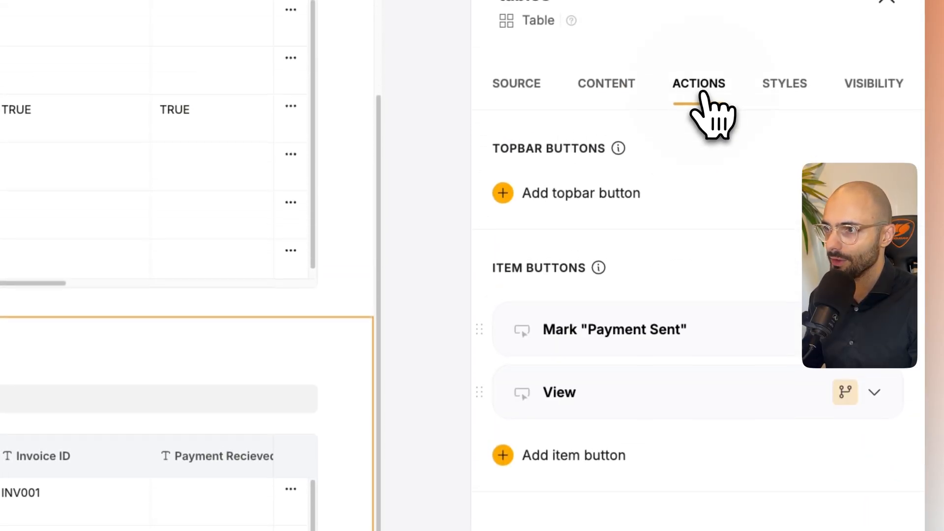
click(556, 456)
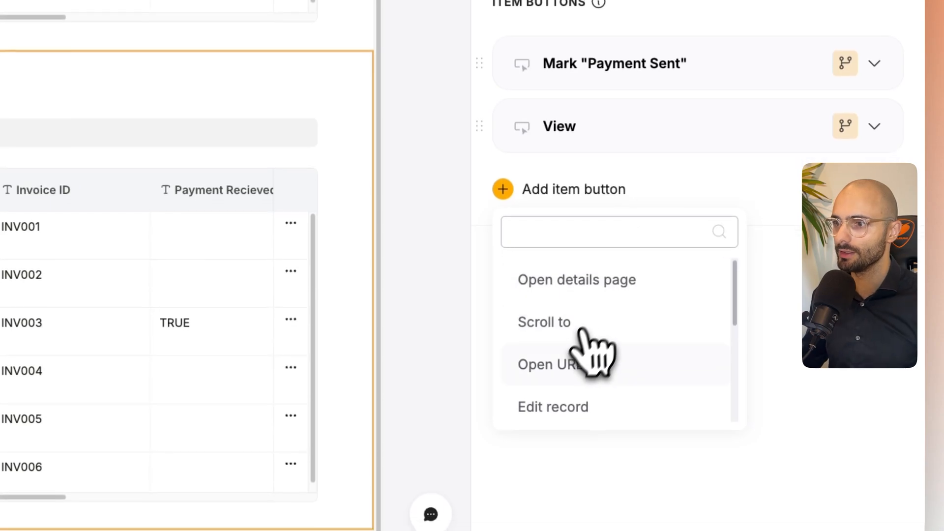
click(586, 370)
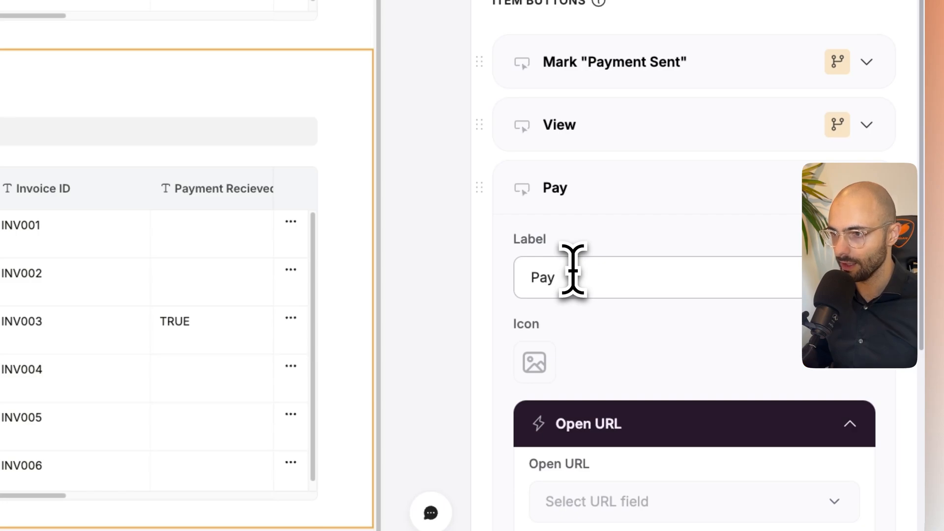
text(Make payment)
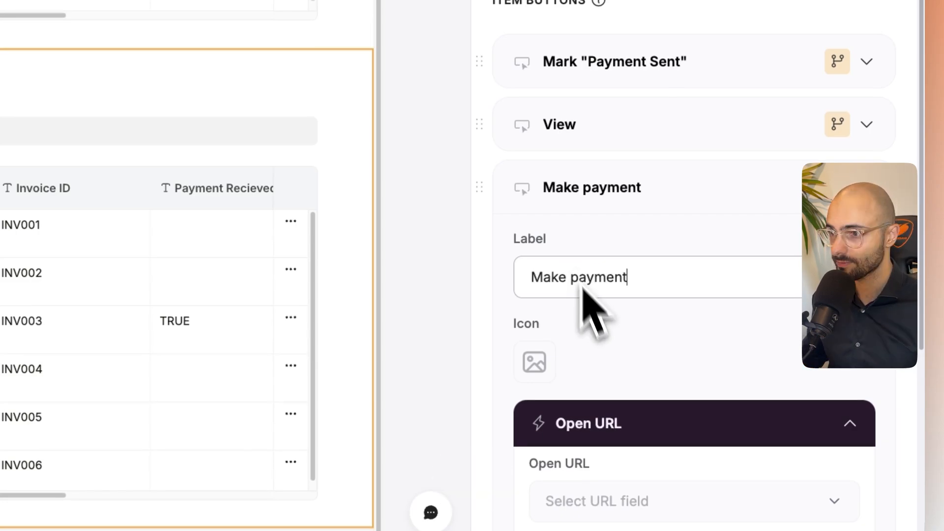
click(535, 363)
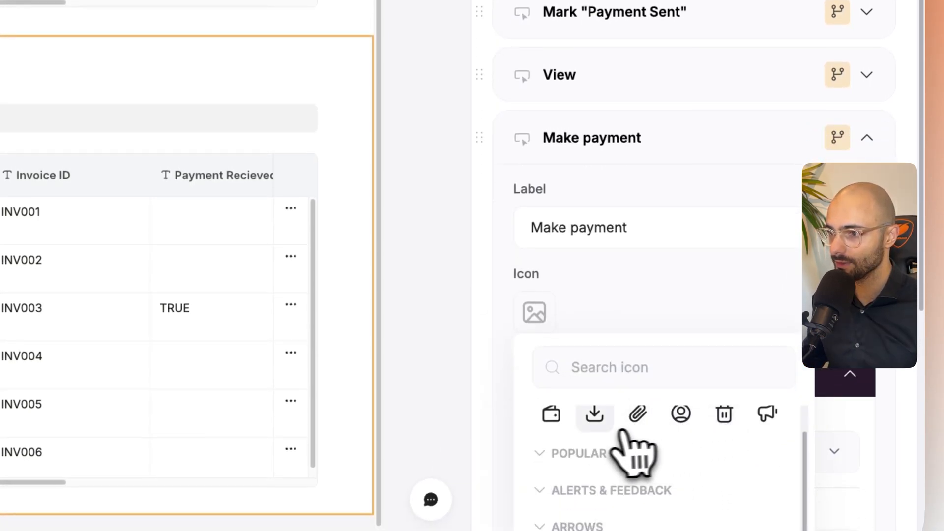
scroll(673, 430, up, 1)
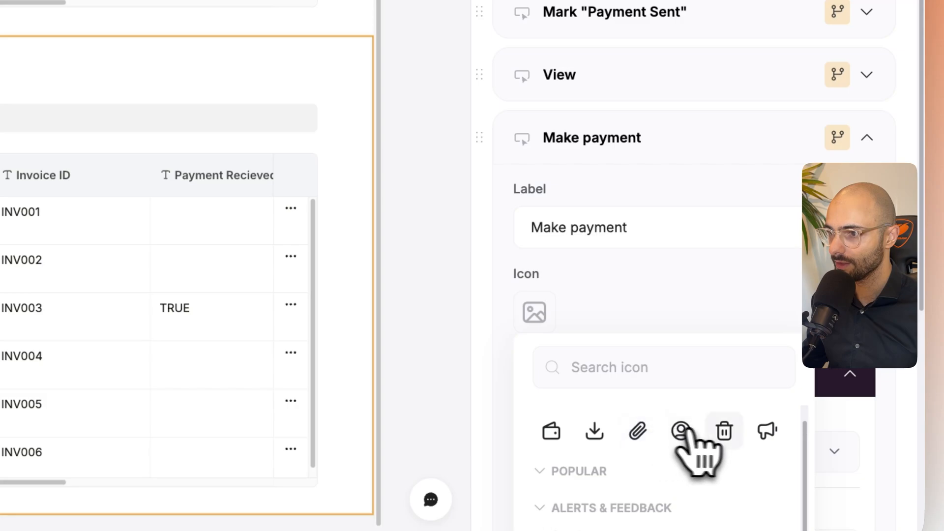
click(561, 434)
- Set the Make payment button to open the URL from the Payment Link field
scroll(647, 347, down, 3)
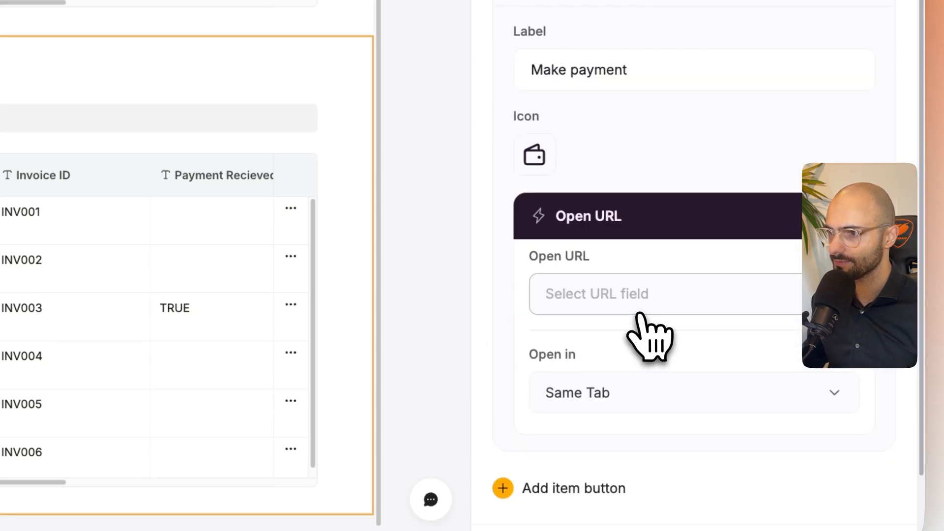
click(639, 309)
scroll(671, 131, down, 1)
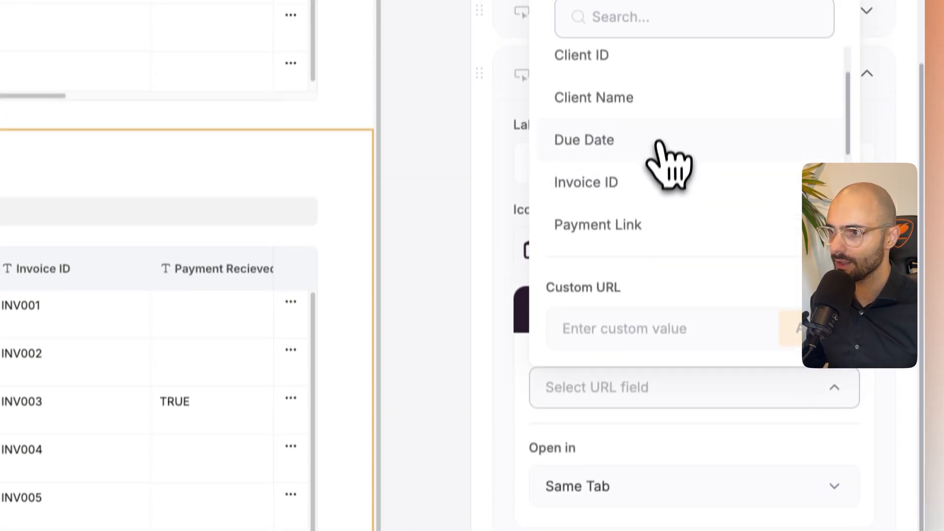
click(633, 155)
scroll(631, 349, down, 1)
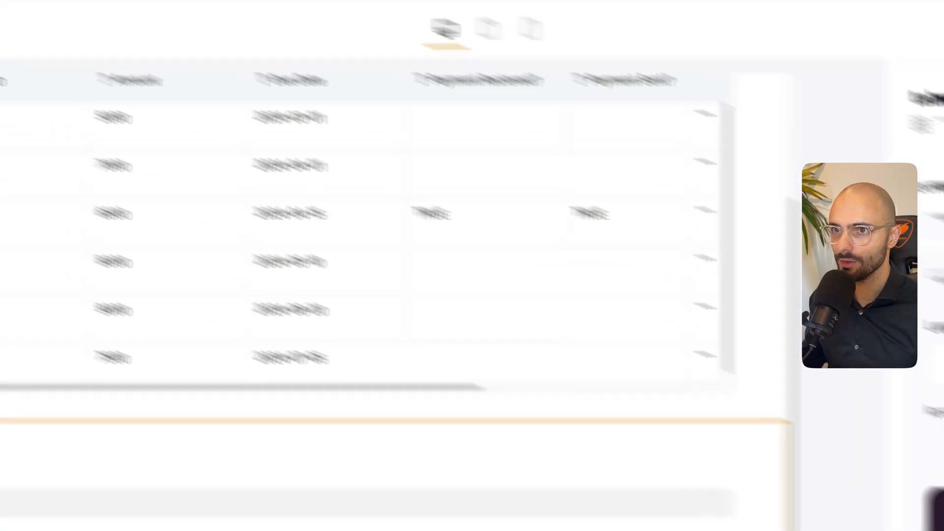
- Refresh the app preview and test the client invoice's Make payment action, returning to Softr Studio when done
click(236, 32)
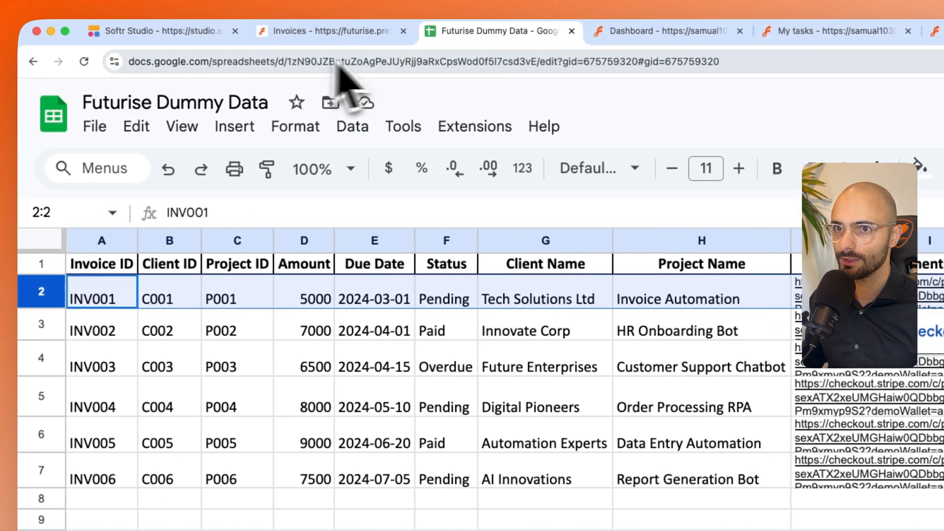
click(316, 42)
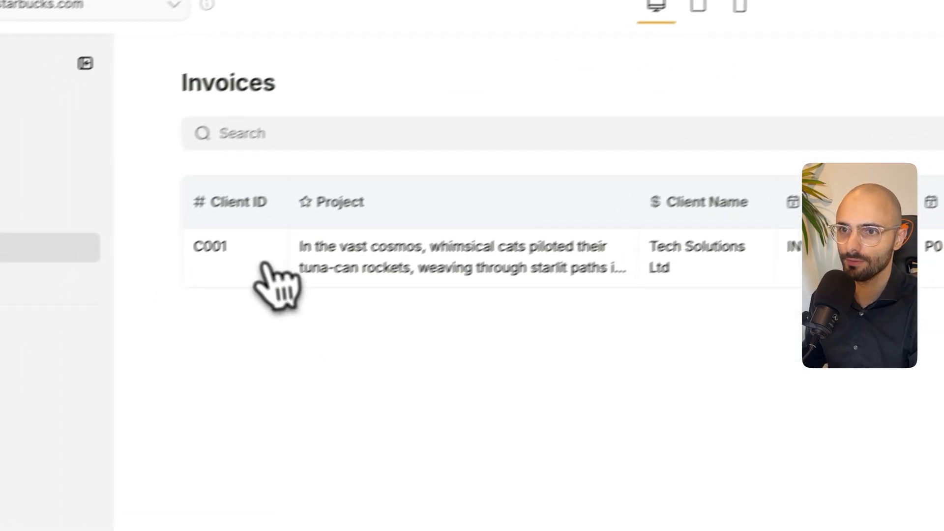
key(super+r)
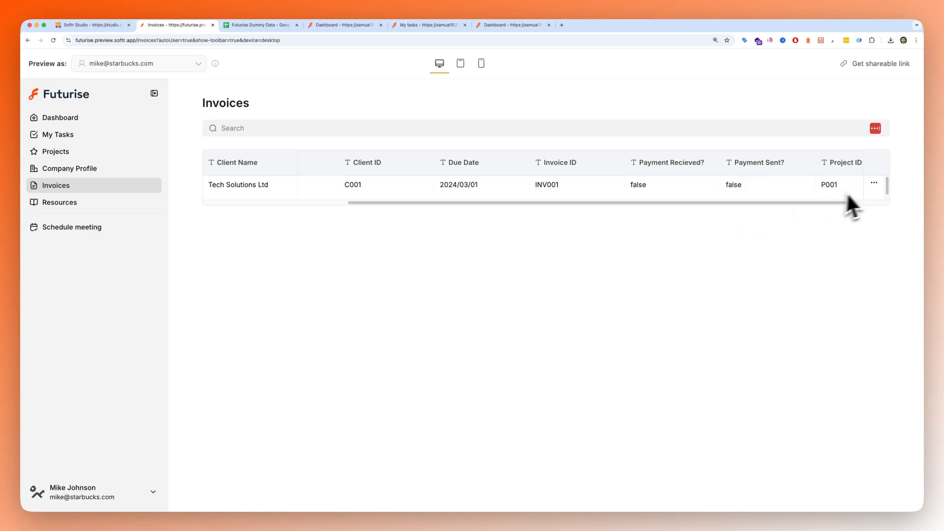
click(828, 240)
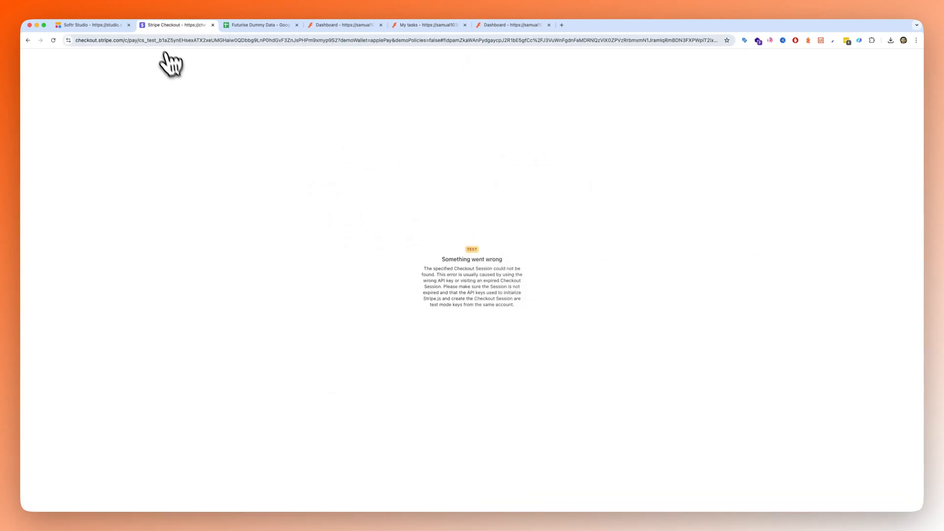
click(27, 41)
click(96, 28)
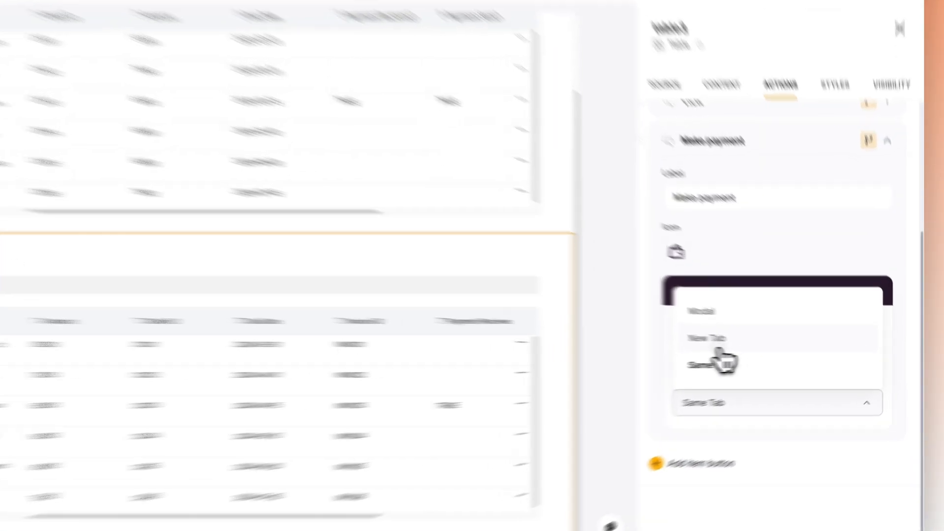
- Set the Make payment button to open in a new tab and test it on the client invoice in the app preview
click(753, 342)
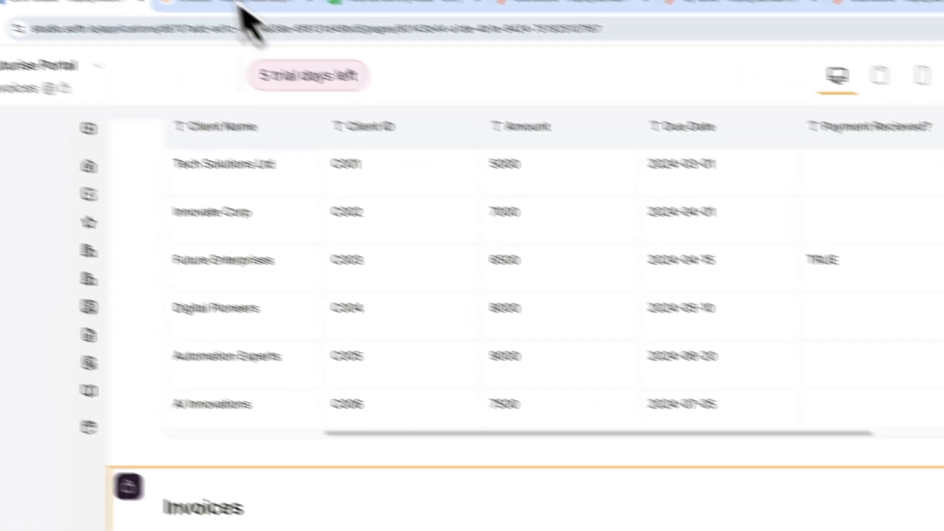
click(241, 4)
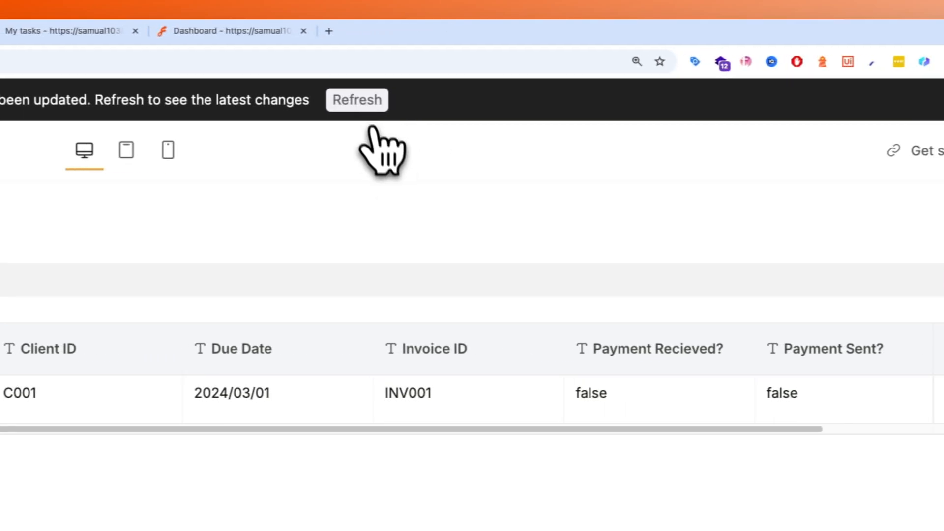
click(938, 389)
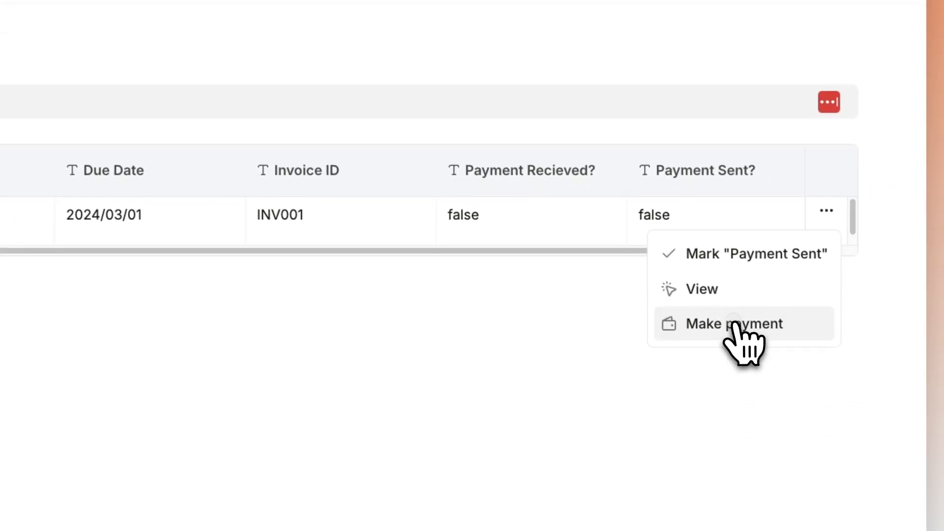
click(831, 509)
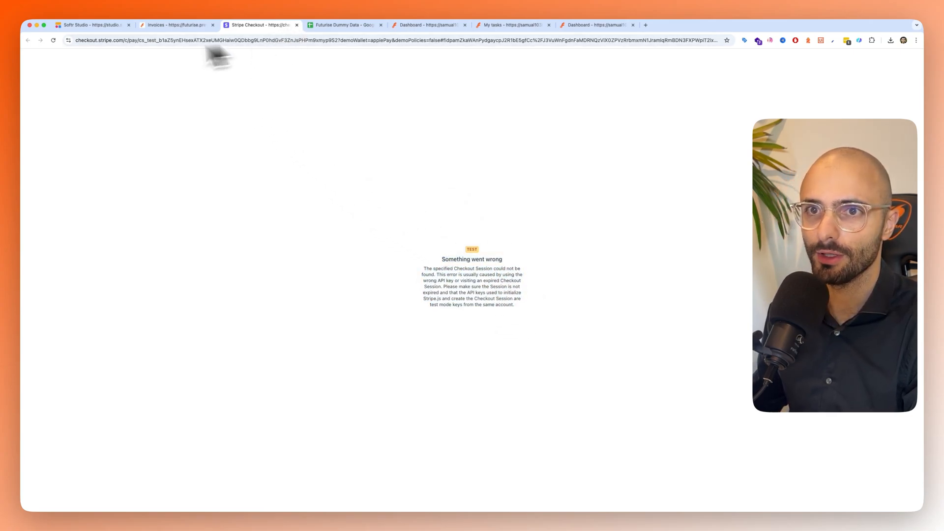
- Examine the Stripe checkout URL opened by Make payment, and close the checkout tab
double_click(95, 41)
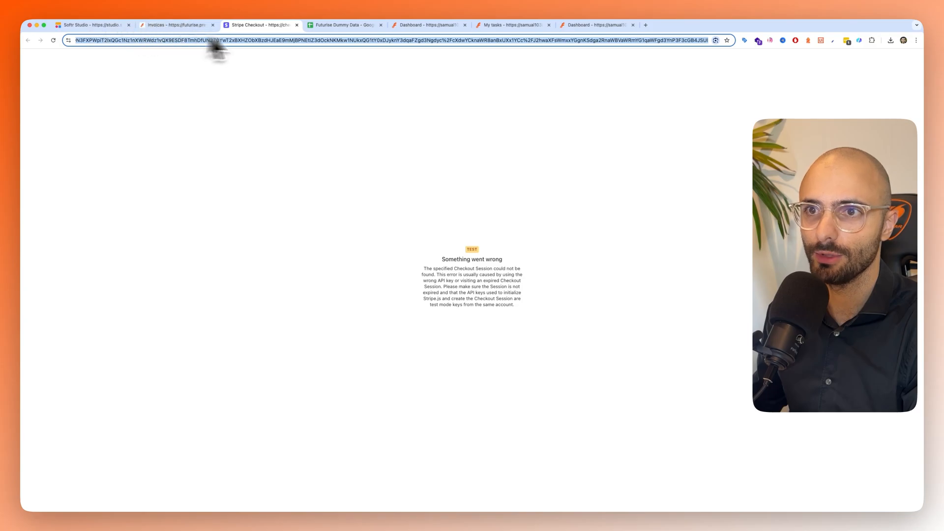
click(289, 56)
click(296, 25)
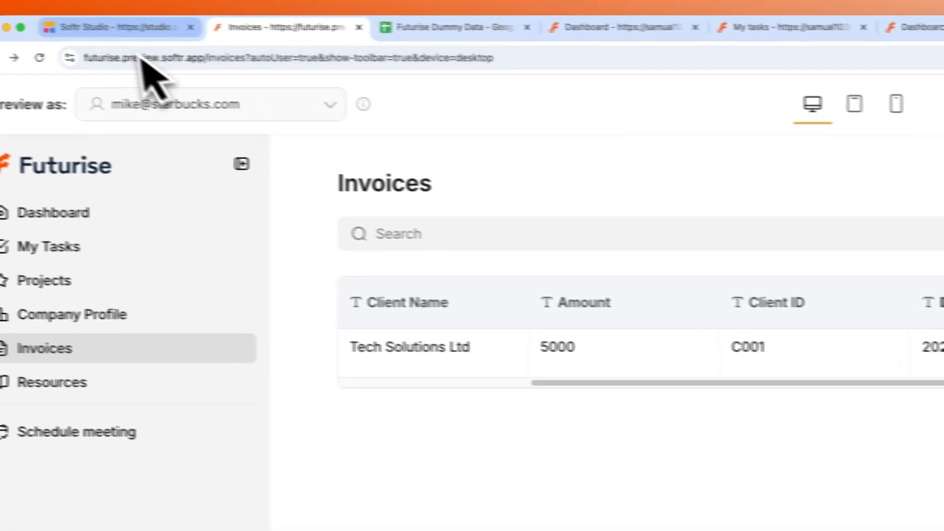
- Change the Payment Recieved? and Payment Sent? fields of the second Invoices table in Softr Studio to the Checkbox type
click(135, 32)
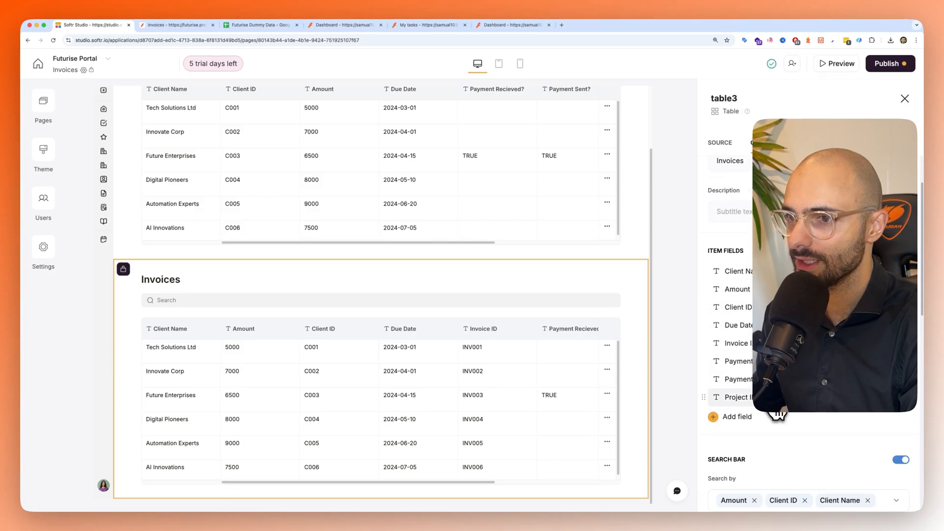
click(742, 368)
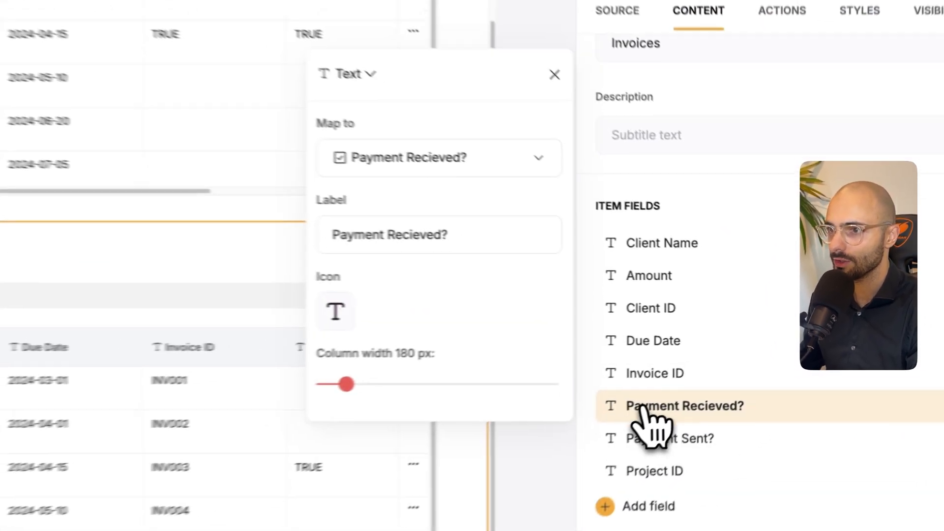
click(578, 177)
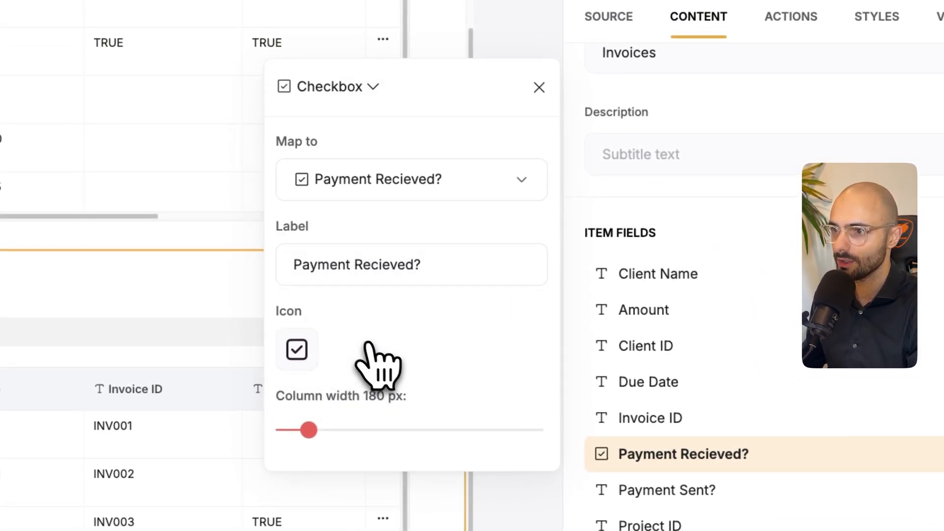
click(656, 490)
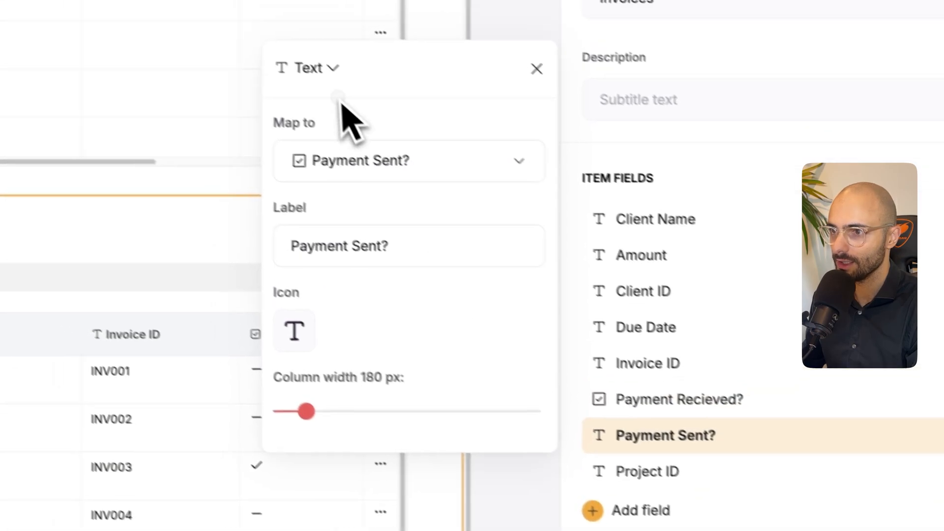
click(327, 69)
scroll(372, 309, down, 4)
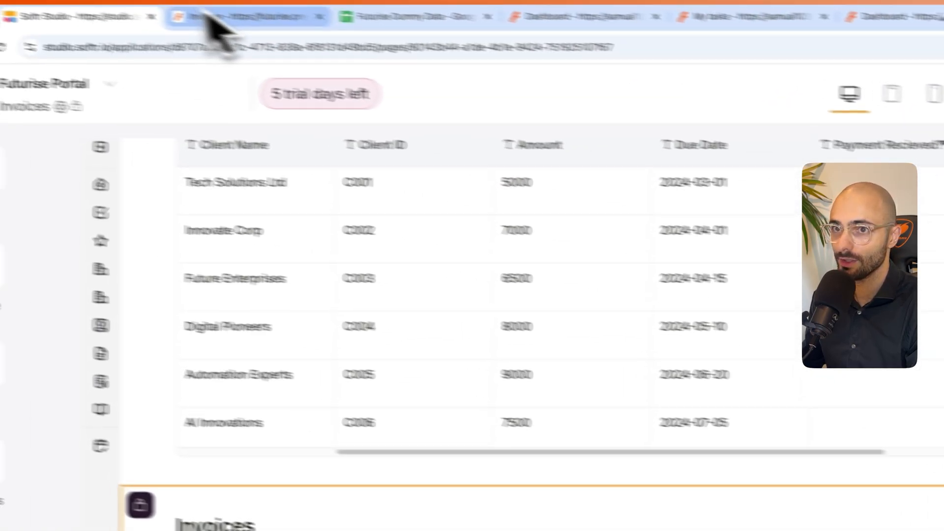
- Refresh the app preview, check the checkbox columns and try the Mark "Payment Sent" action on invoice INV001
click(211, 18)
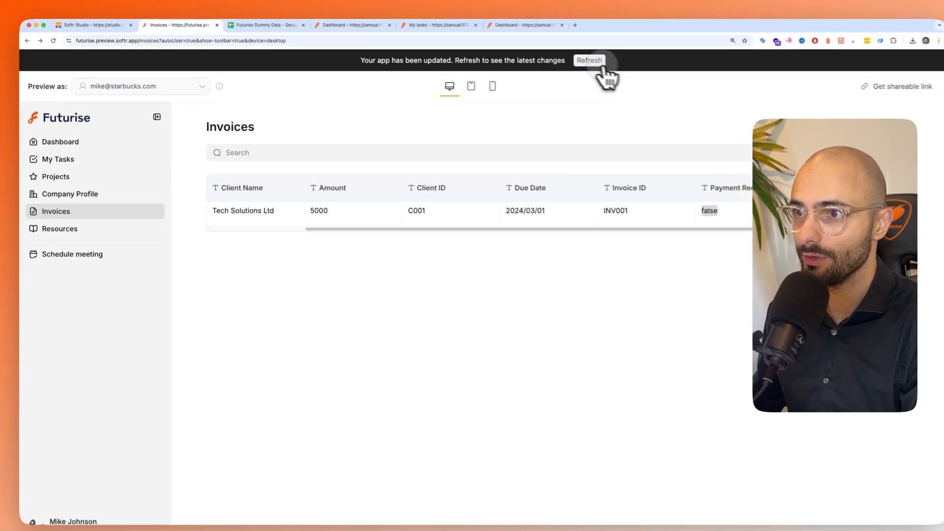
key(super+r)
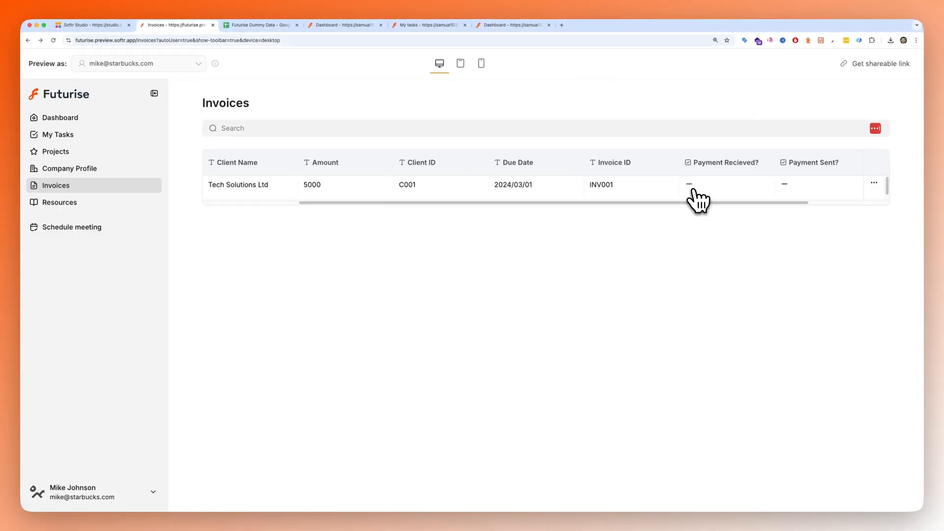
click(874, 183)
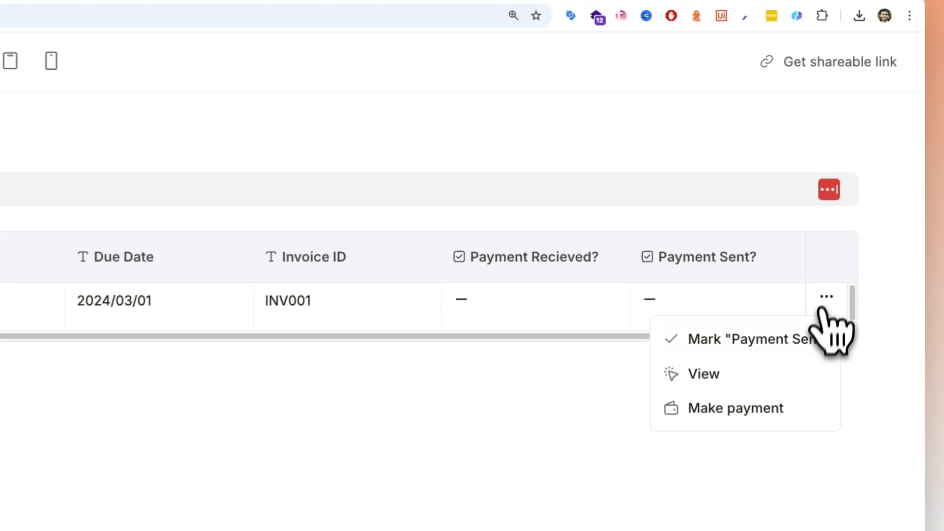
click(764, 350)
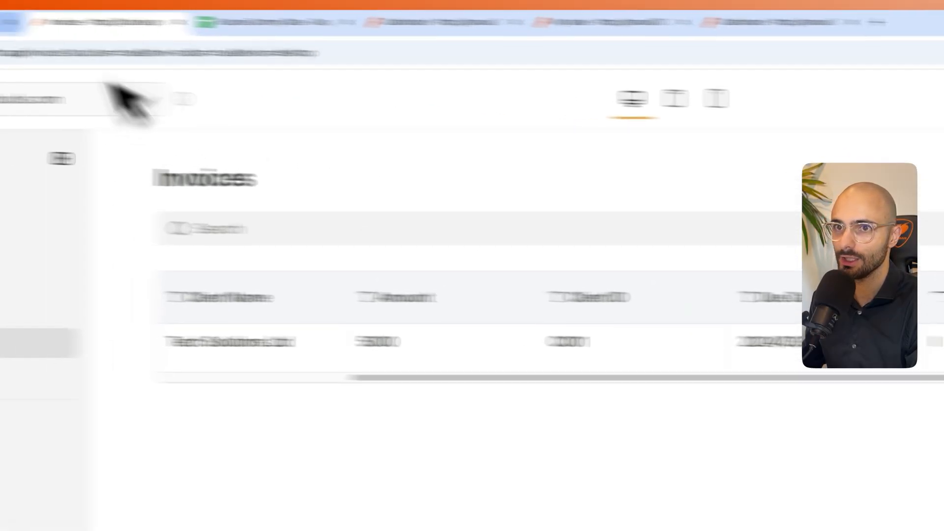
- Add Payment Sent? as a hidden field to the Mark "Payment Sent" one-click update in Softr Studio, replacing its value with True
click(148, 29)
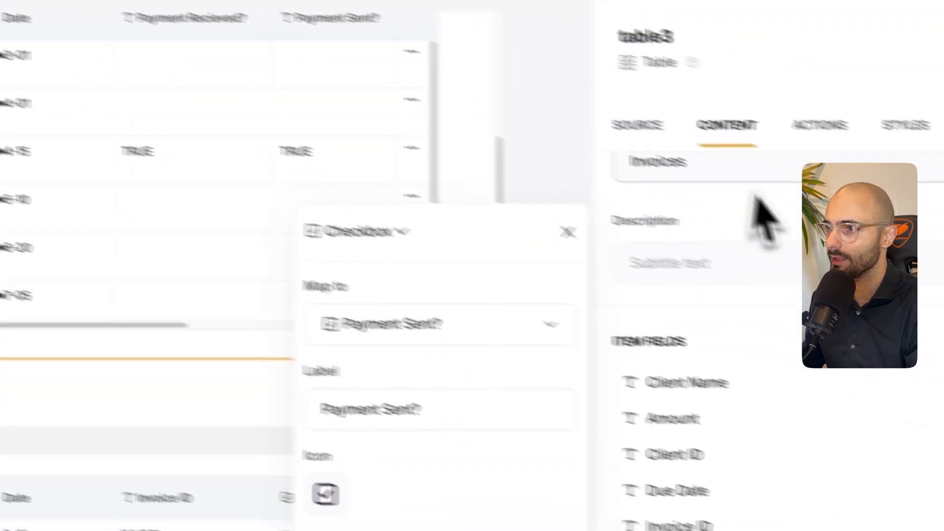
click(820, 127)
click(744, 379)
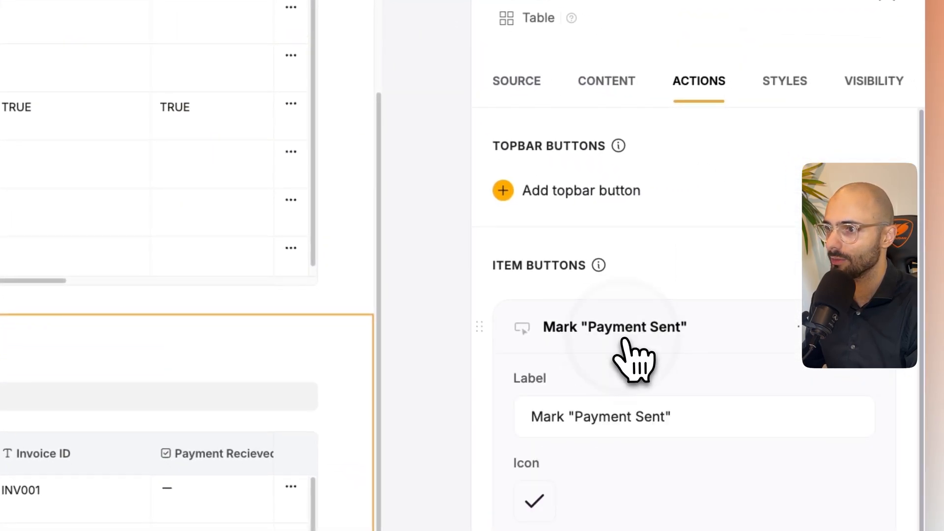
click(609, 305)
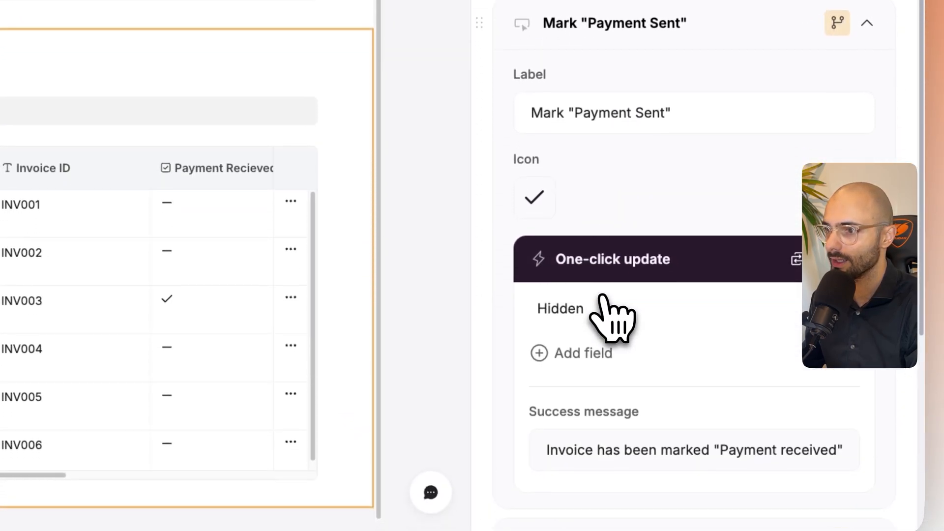
scroll(597, 275, down, 3)
click(578, 199)
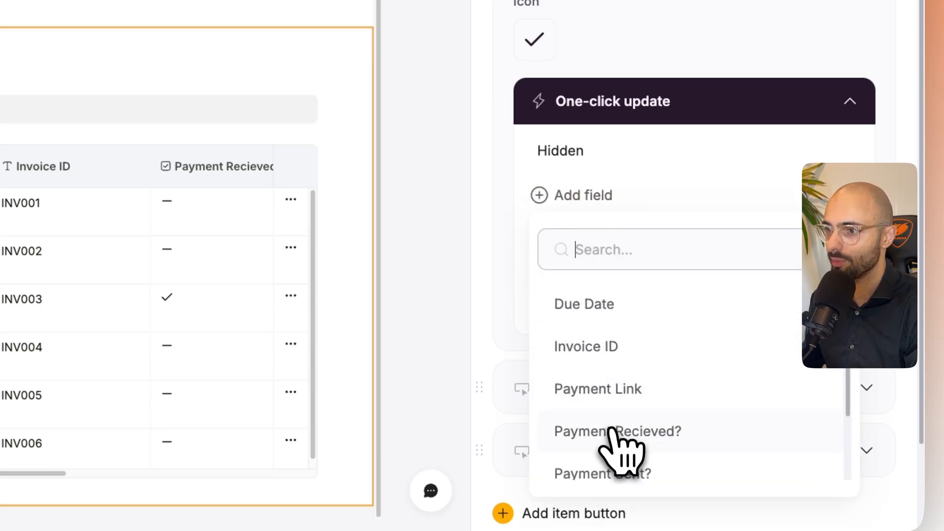
click(612, 445)
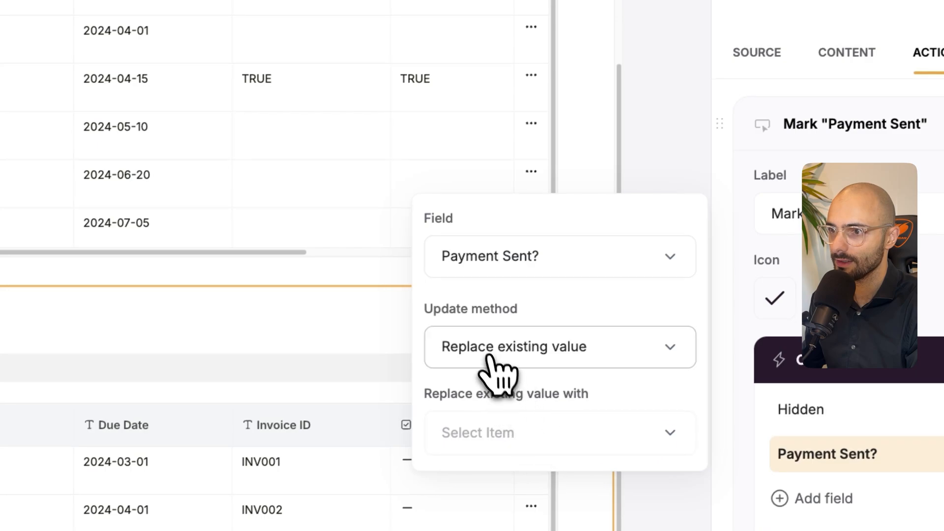
click(521, 435)
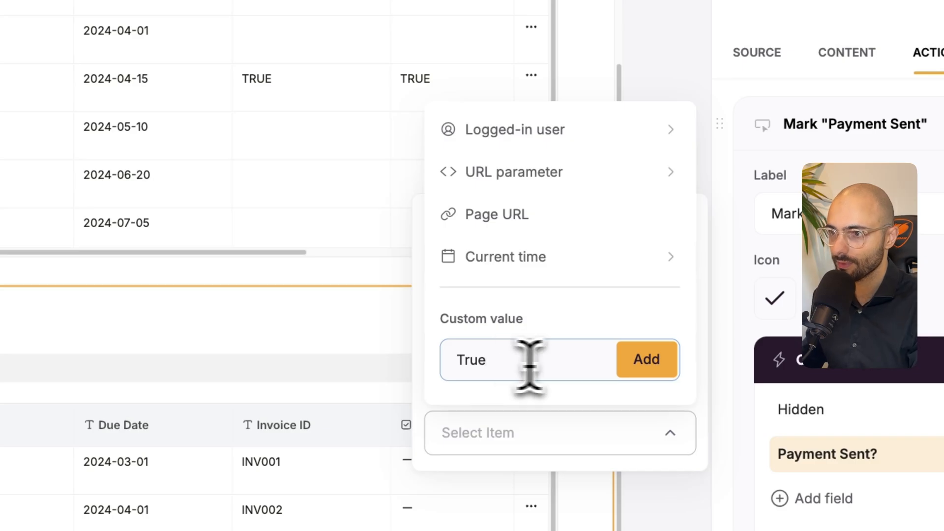
click(634, 363)
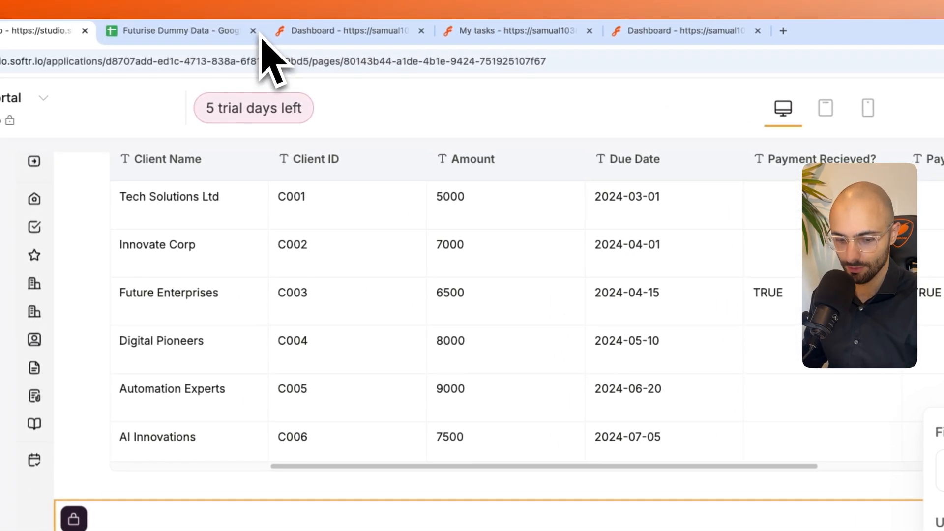
- Refresh the app preview and mark the payment for invoice INV001 as sent
key(super+shift+t)
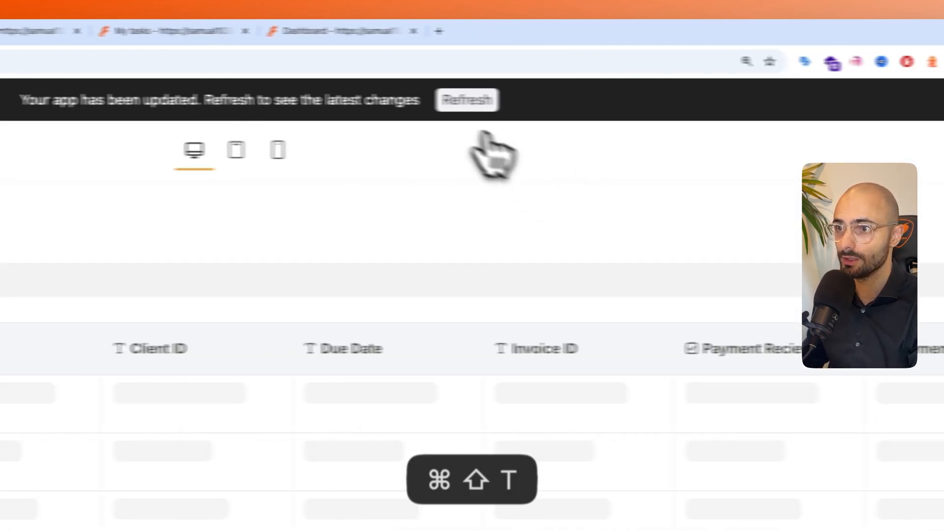
click(408, 110)
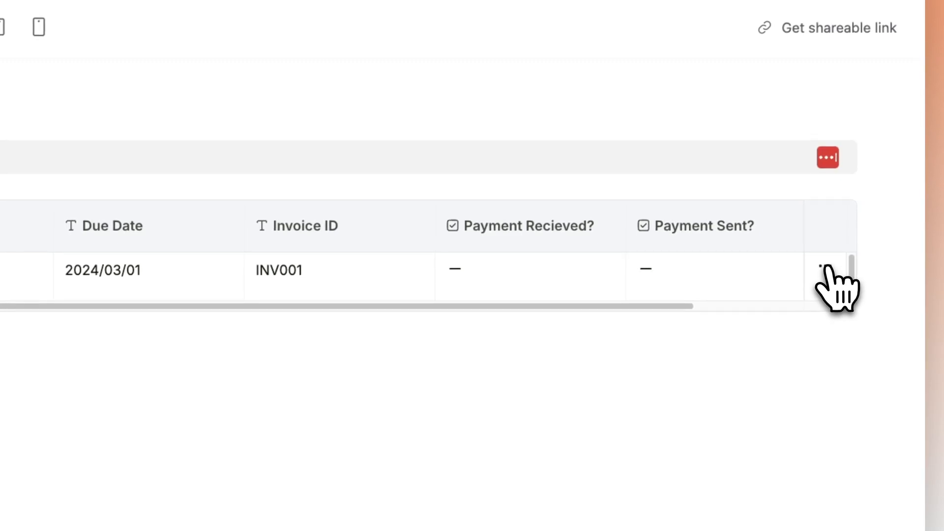
click(743, 314)
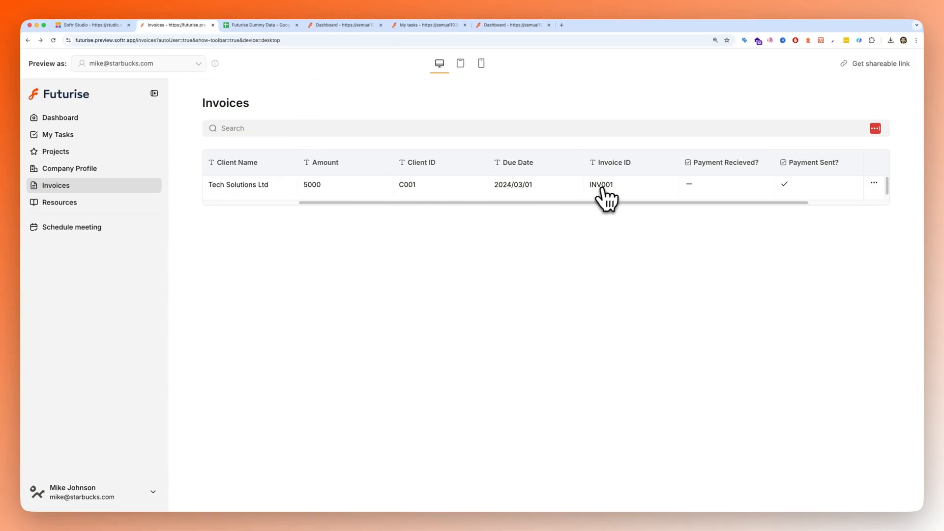
- Check the Payment Sent? and Payment Recieved? cells for INV001 in the Invoice Details sheet of Futurise Dummy Data
click(260, 24)
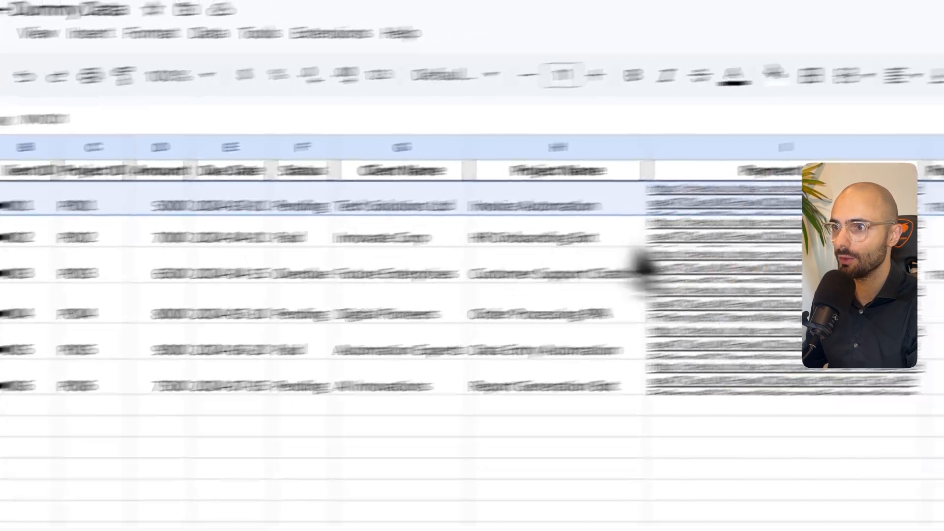
click(599, 250)
click(570, 229)
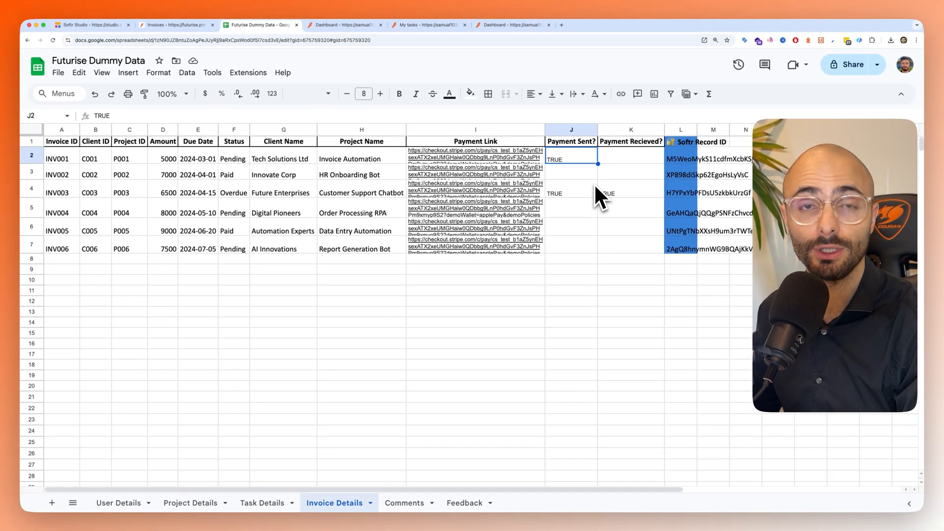
click(639, 162)
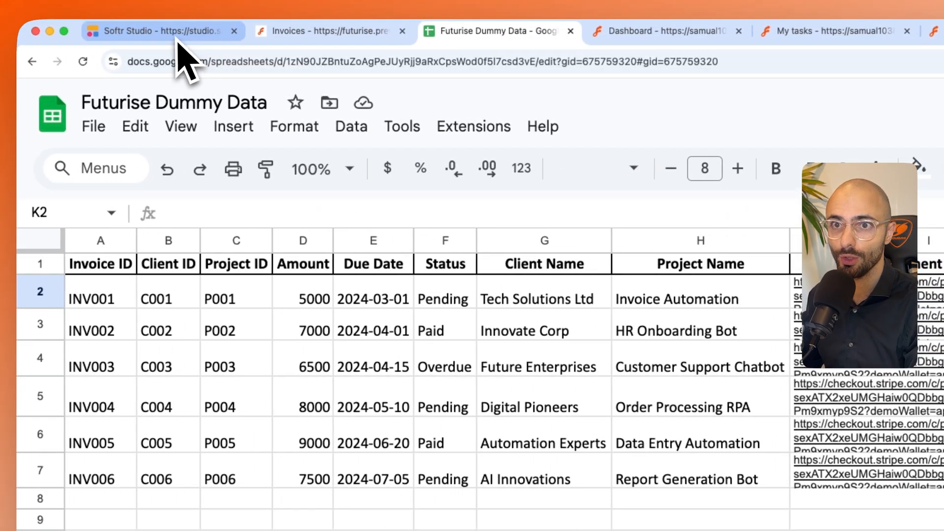
- Return to Softr Studio and check which user groups can see the first Invoices table
click(176, 33)
scroll(484, 243, down, 5)
click(506, 264)
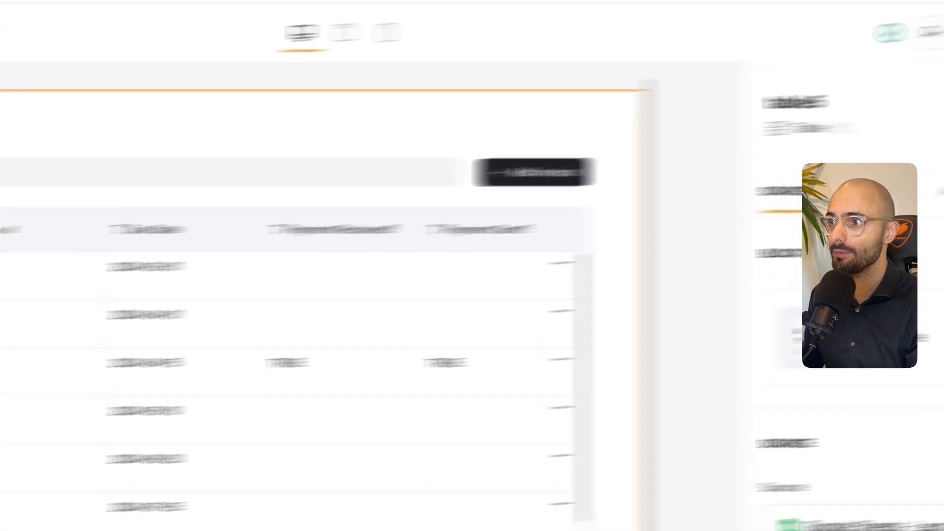
click(917, 212)
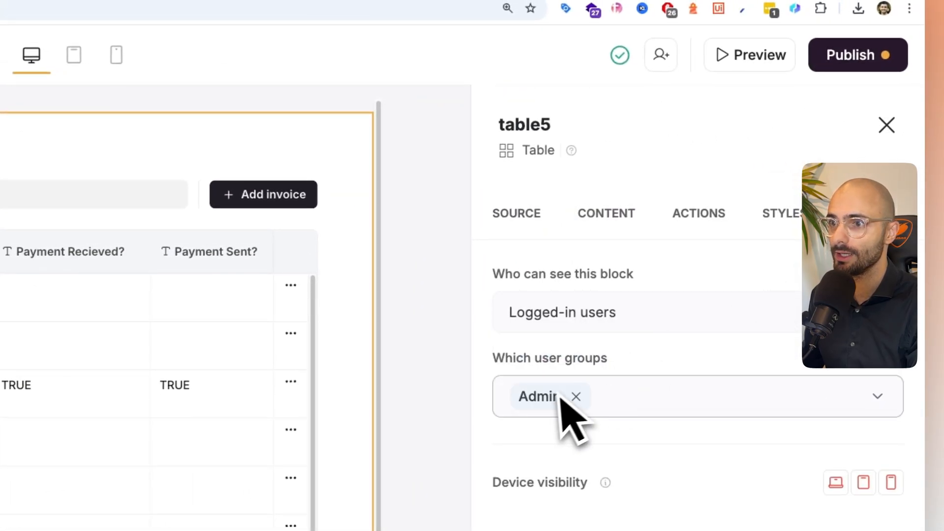
- Add Payment Recieved? as a hidden field to the Mark "Payment Received" one-click update, replacing its existing value with True
click(698, 213)
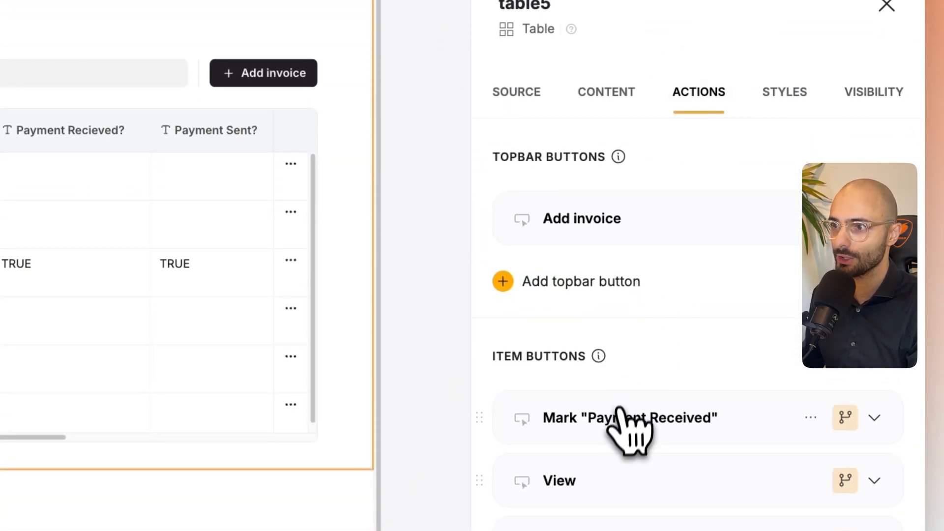
scroll(639, 432, down, 4)
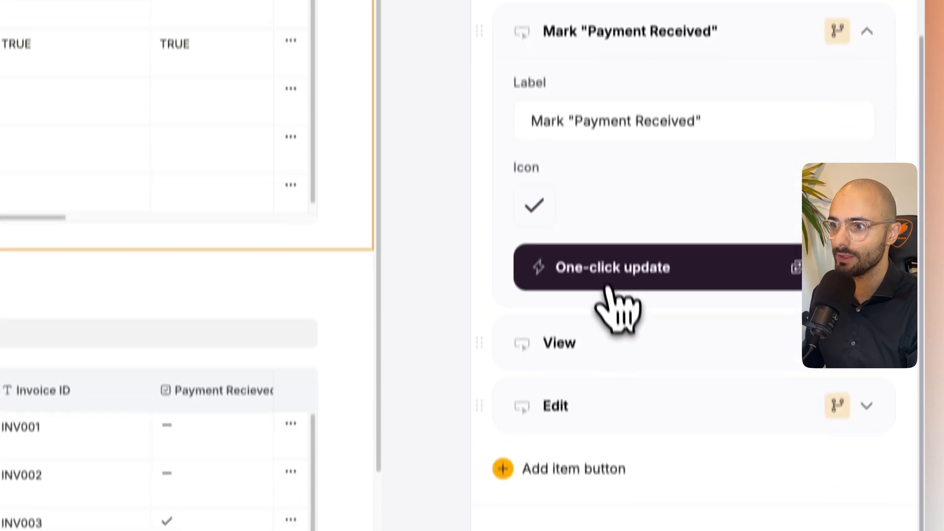
click(589, 237)
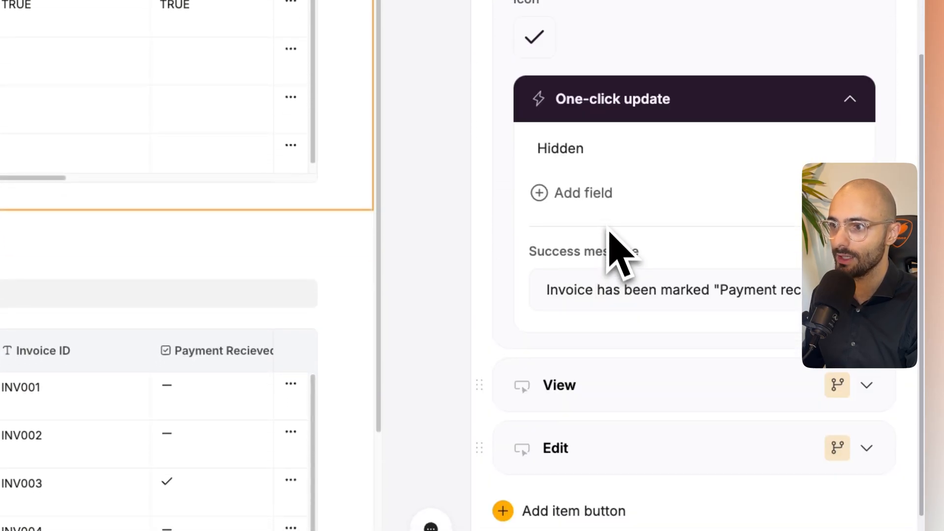
click(593, 196)
scroll(597, 246, down, 3)
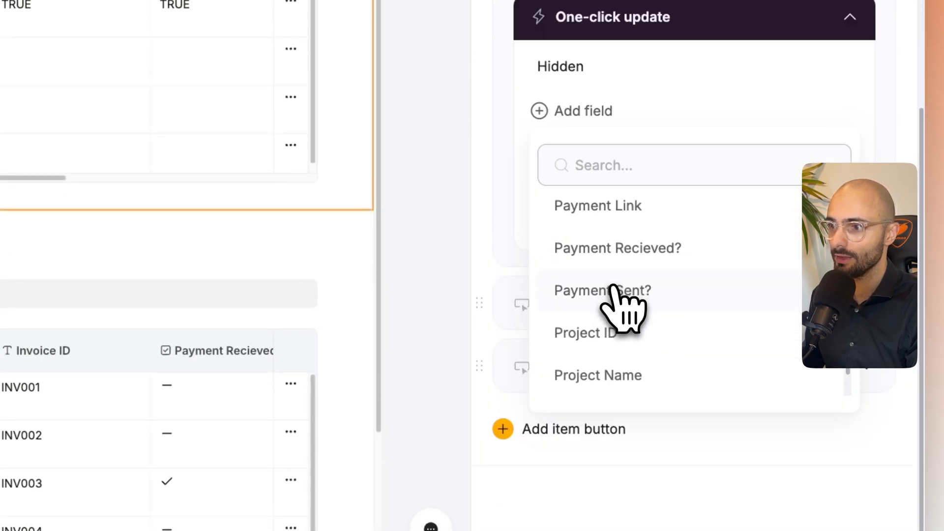
click(610, 279)
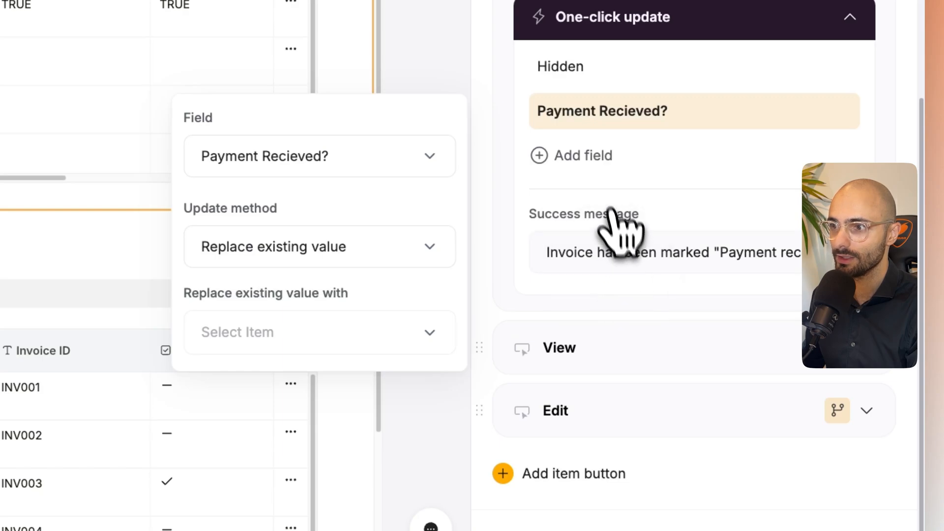
click(273, 337)
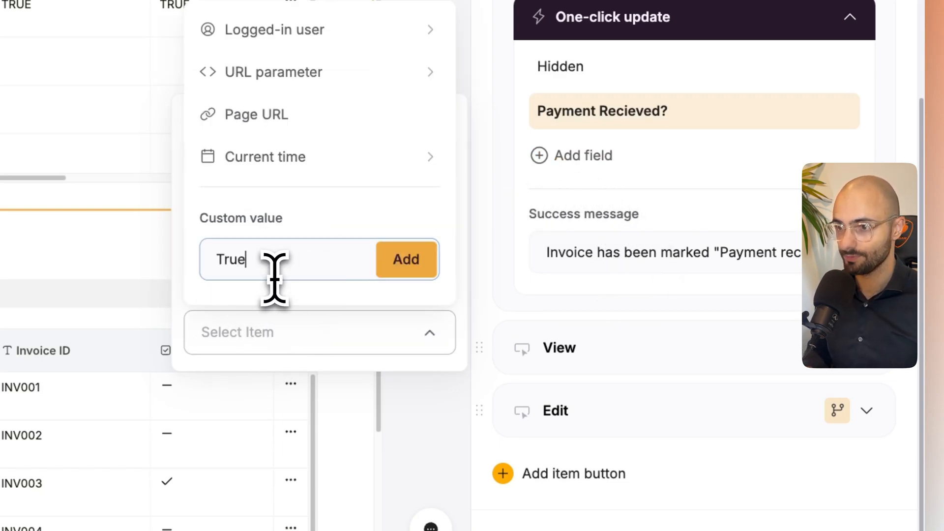
click(407, 259)
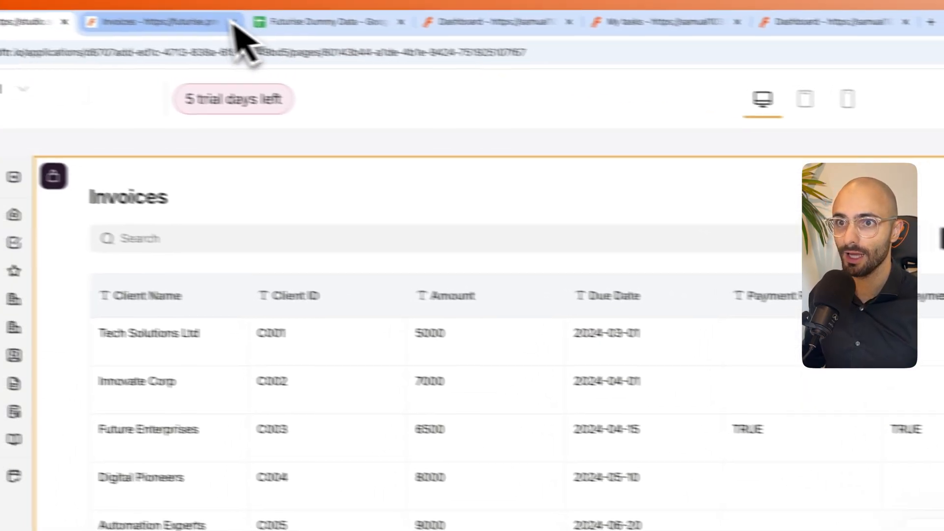
- Refresh the app preview and switch the previewed user from the client to an admin user
click(226, 22)
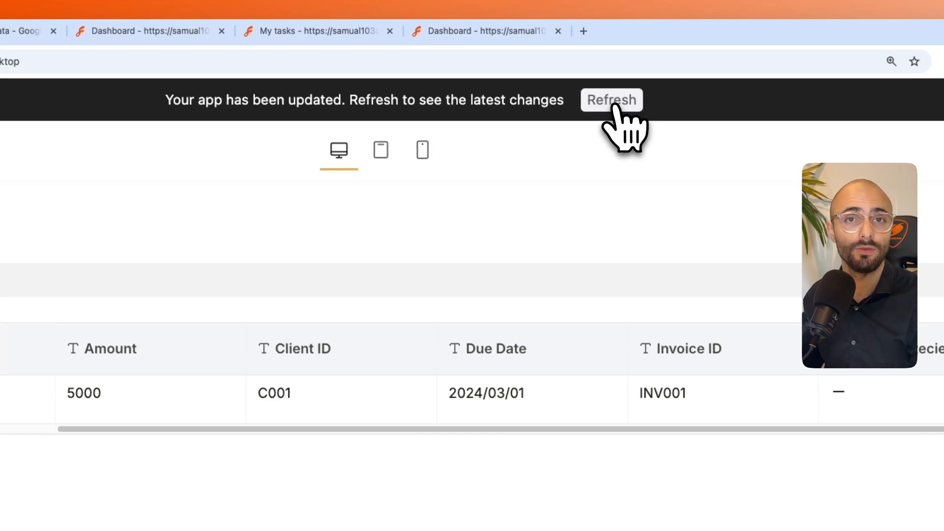
click(615, 104)
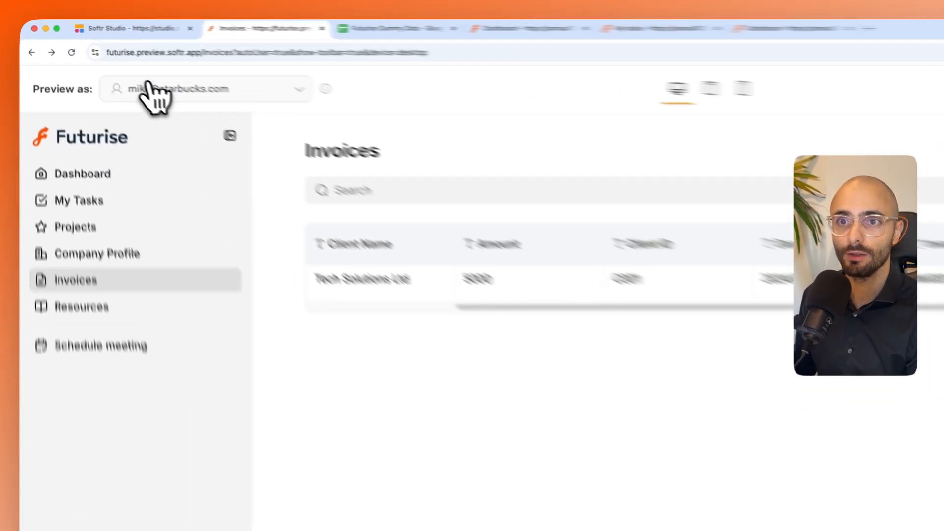
click(110, 64)
click(416, 266)
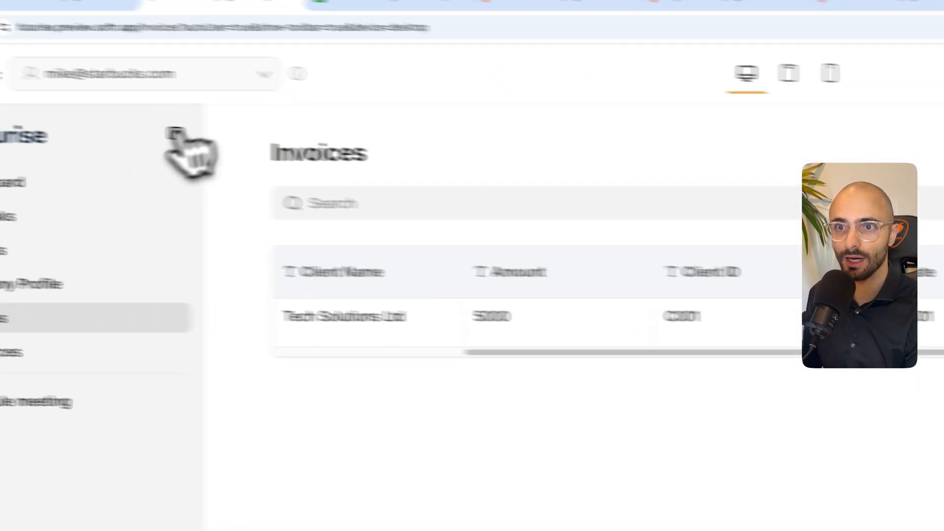
click(253, 116)
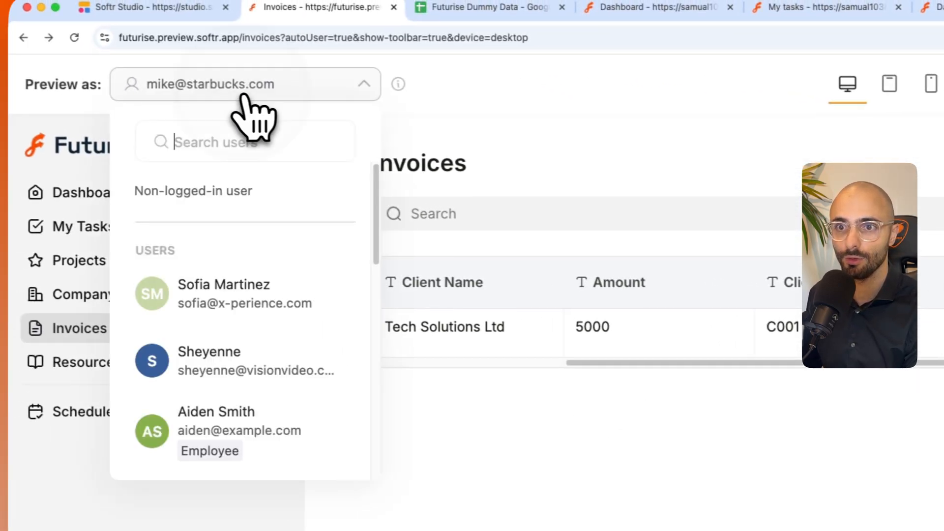
scroll(263, 428, down, 7)
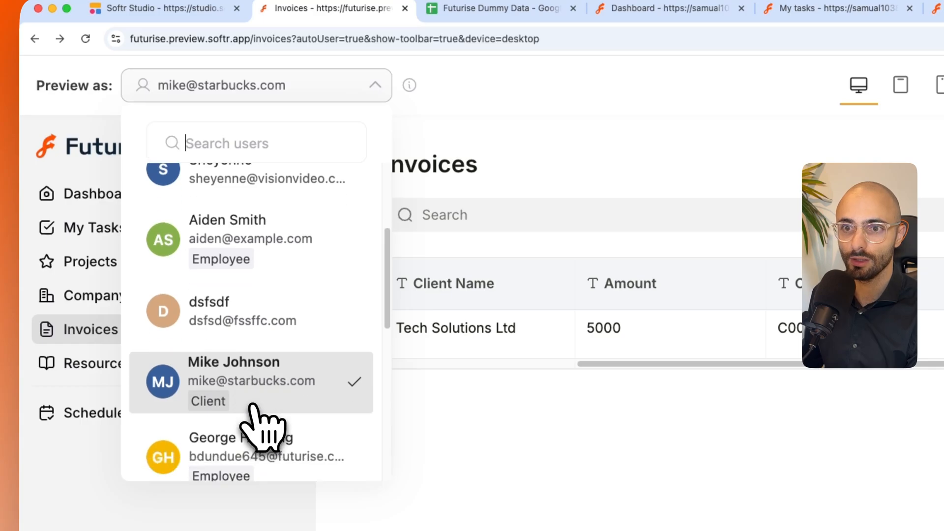
click(248, 411)
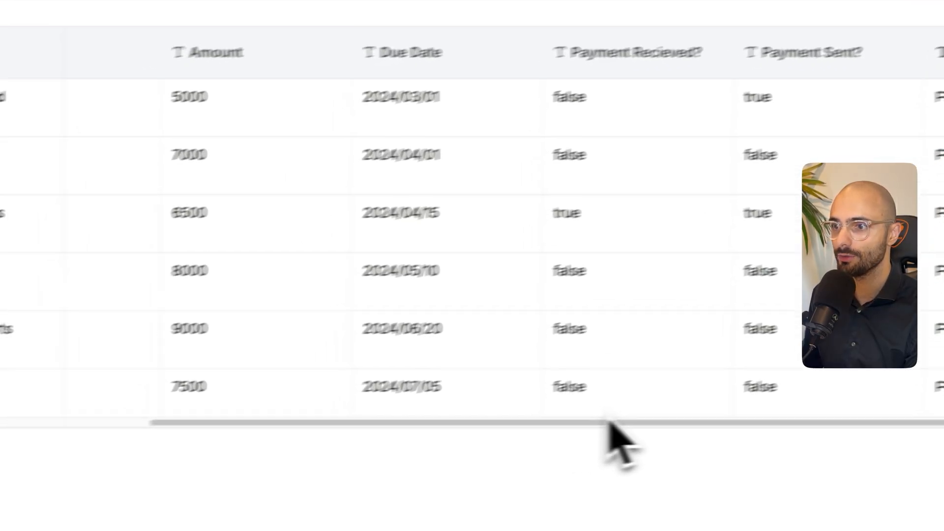
- Mark the payment for invoice INV001 as received and check its Payment Recieved? cell in the Futurise Dummy Data sheet
drag(592, 408, 376, 384)
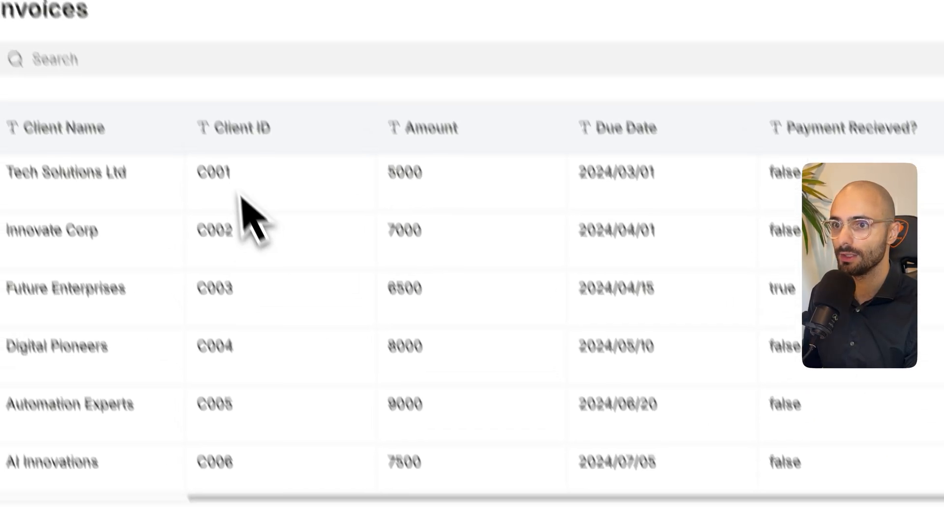
drag(654, 485, 797, 484)
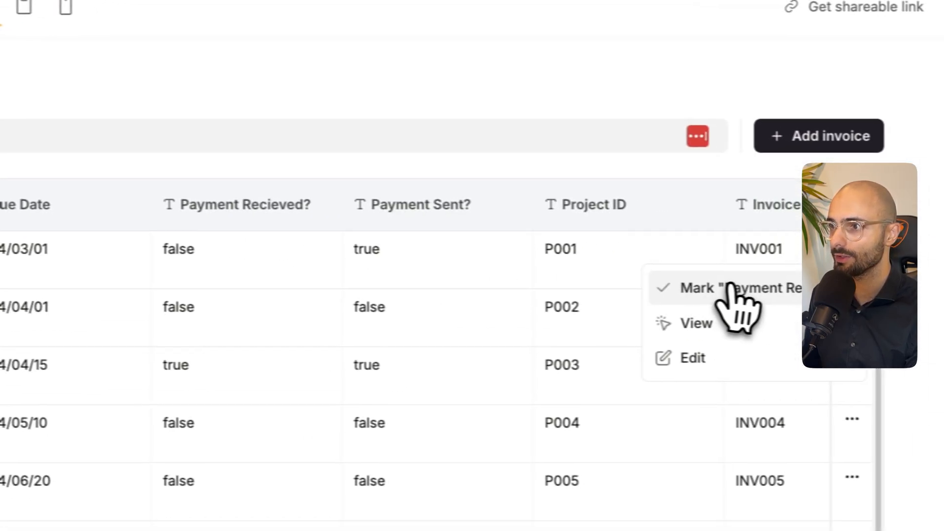
click(712, 290)
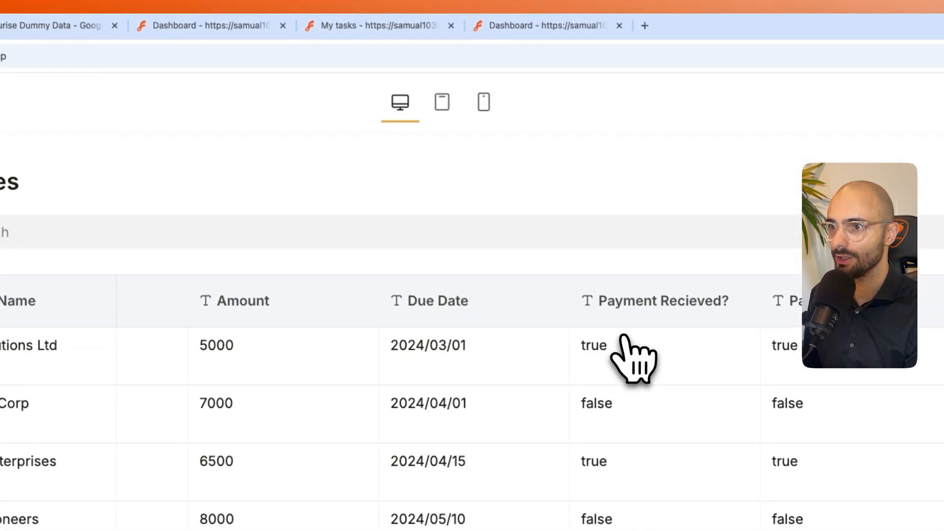
click(24, 31)
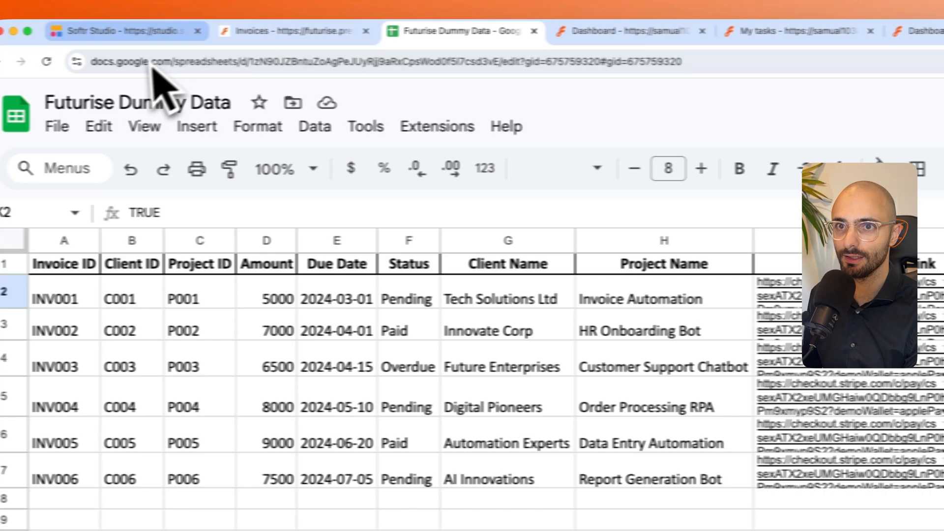
- Return to Softr Studio and change the Payment Recieved? and Payment Sent? fields of the first Invoices table to the Checkbox type
click(164, 37)
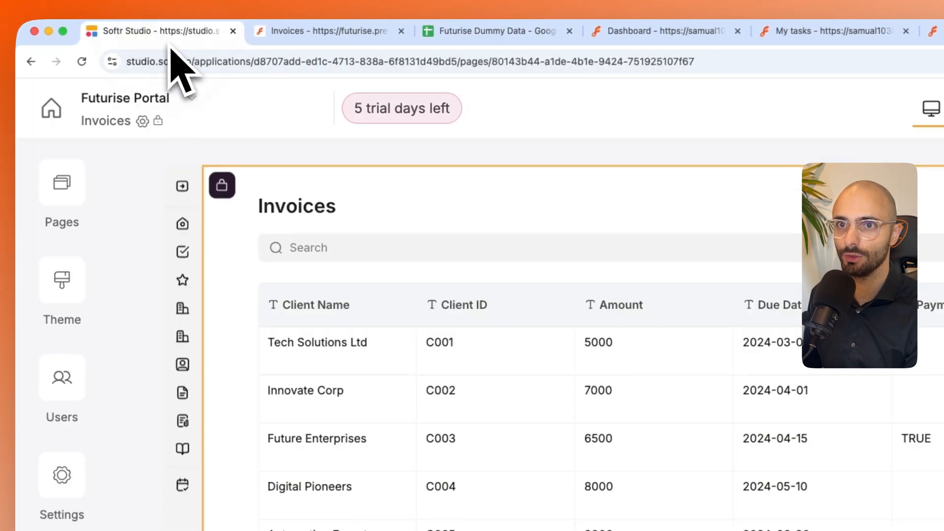
click(739, 357)
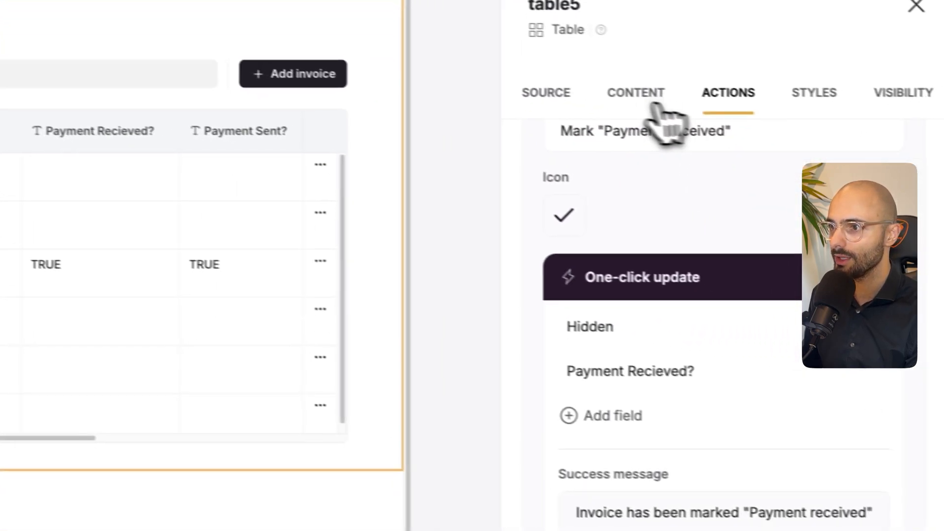
click(654, 106)
scroll(684, 319, down, 3)
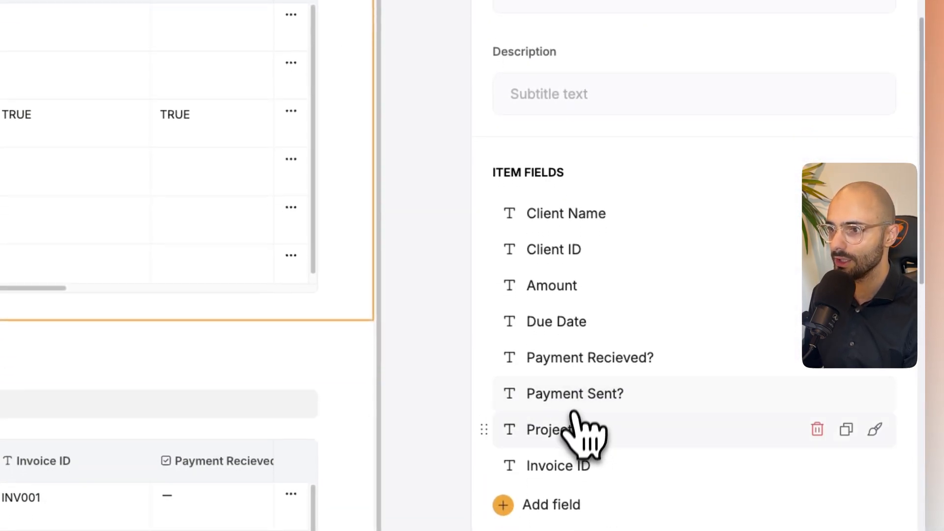
click(571, 359)
click(344, 88)
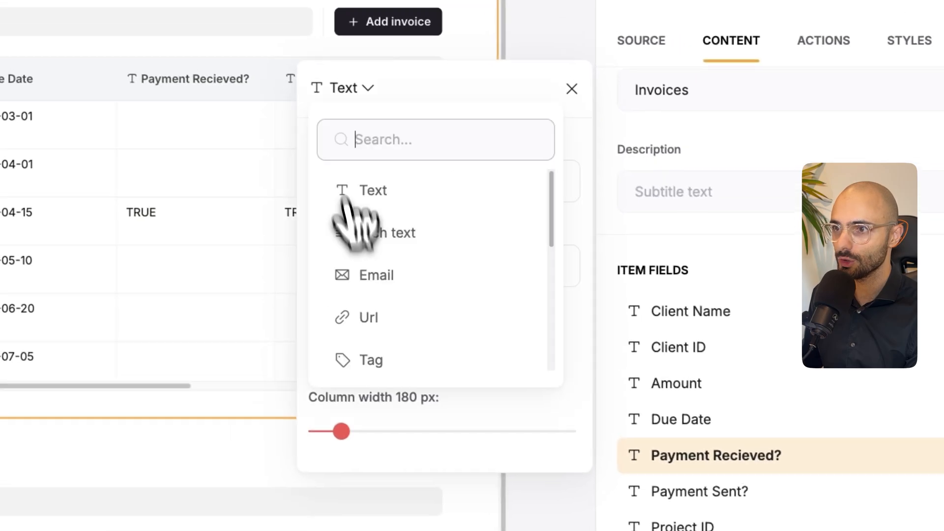
scroll(354, 222, down, 5)
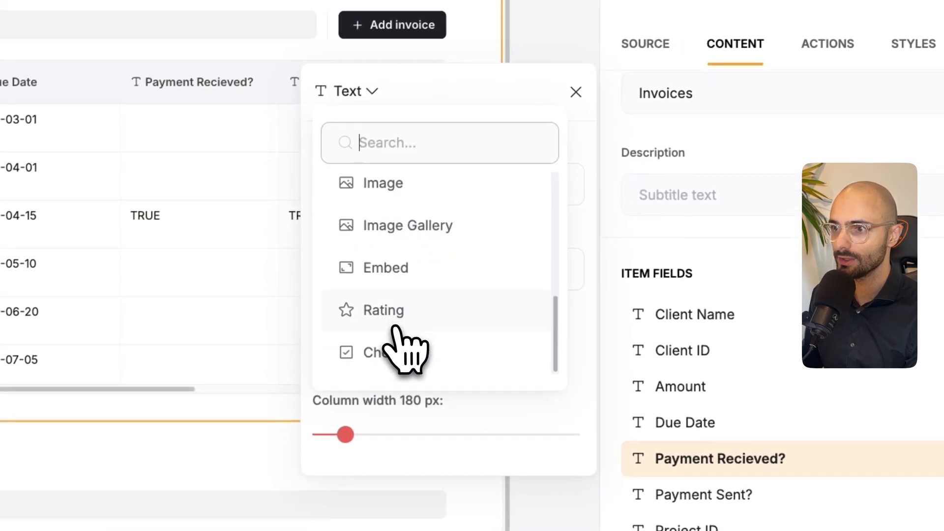
click(686, 492)
click(344, 91)
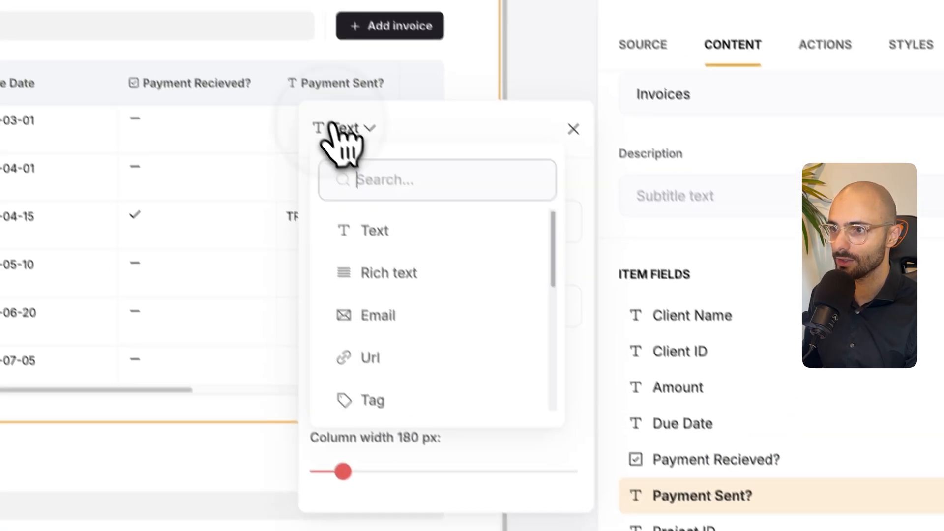
scroll(408, 328, down, 5)
scroll(414, 339, down, 2)
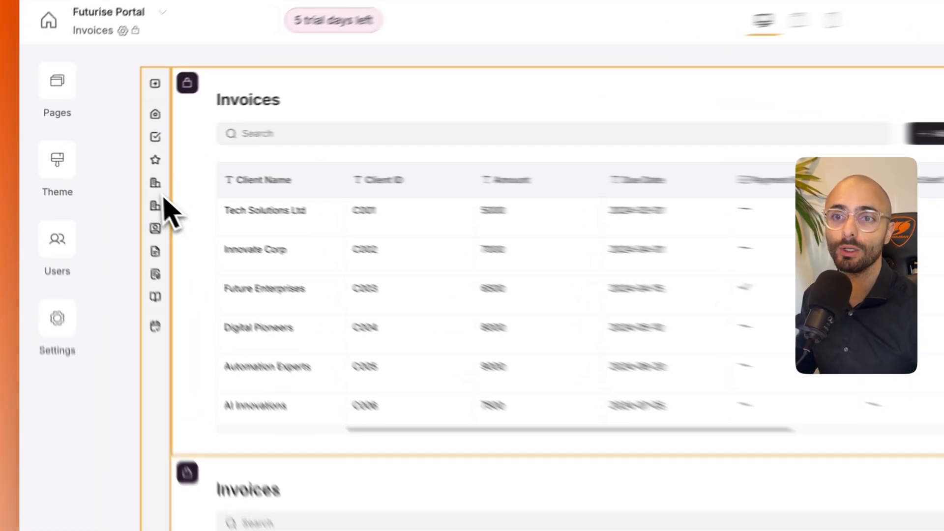
- Create a new page named Feedback with the URL /feedback in the Futurise Portal
click(105, 175)
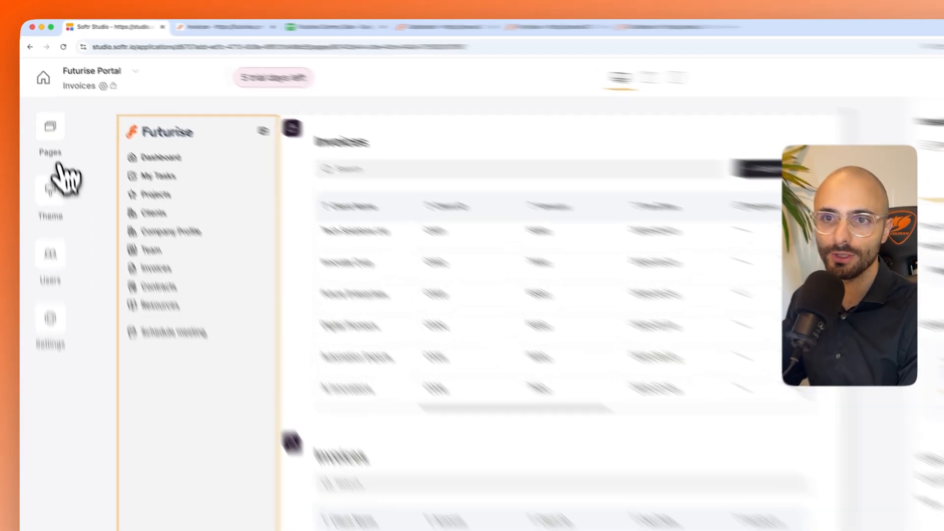
click(44, 102)
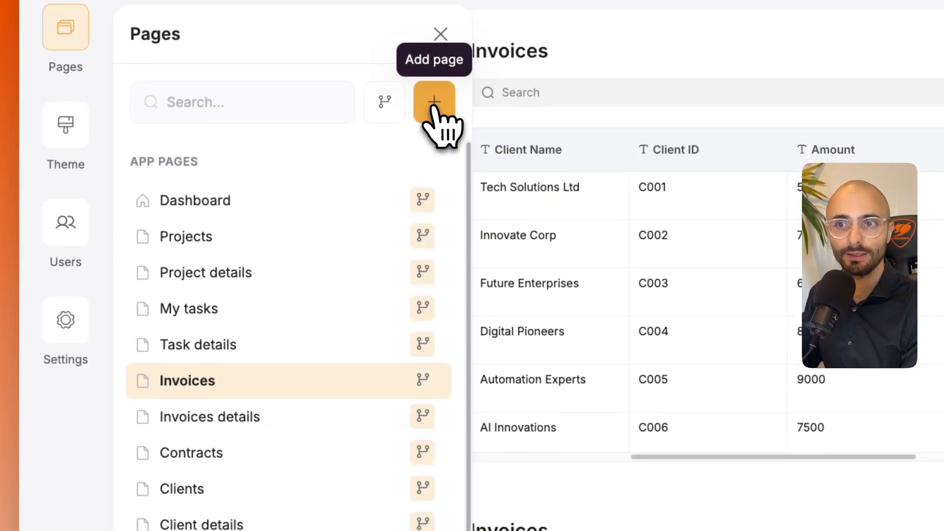
click(432, 233)
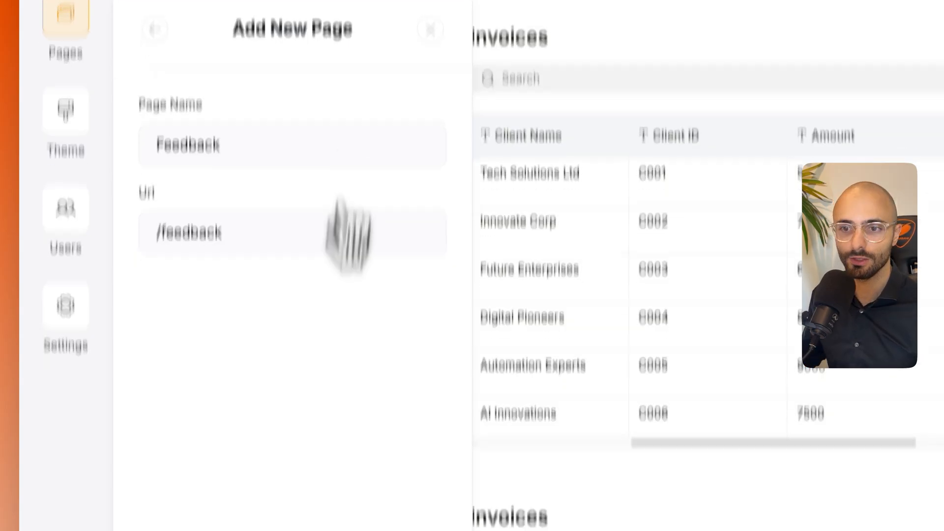
click(316, 480)
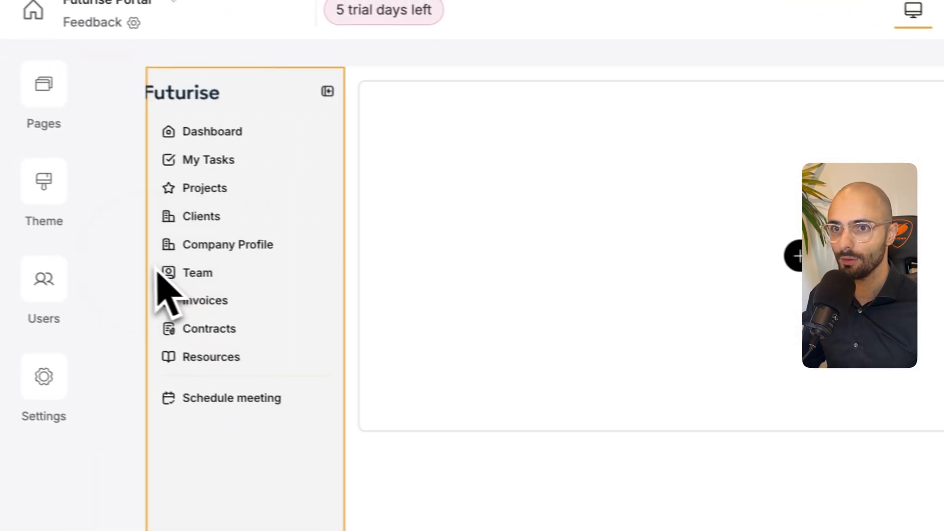
- Add a link to the Feedback page in the app navigation and move it into the Secondary group
click(158, 270)
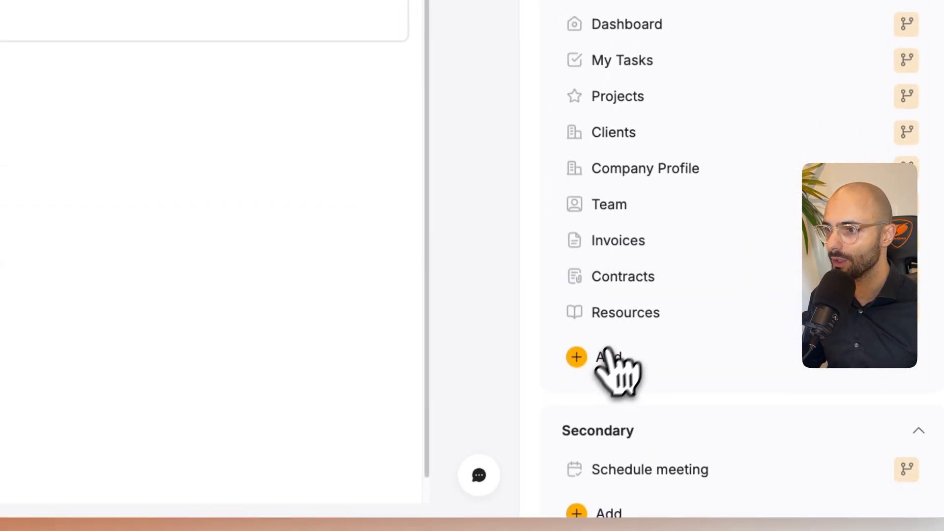
scroll(607, 362, down, 1)
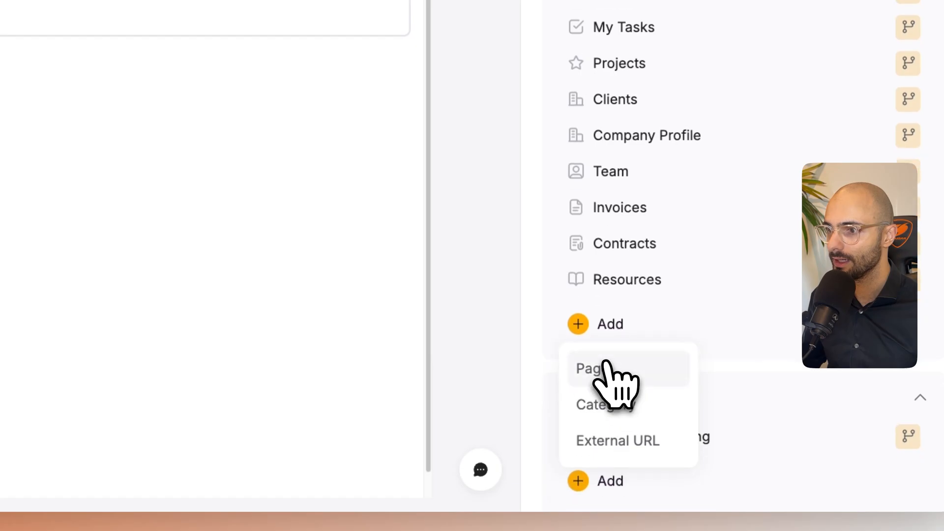
click(607, 366)
scroll(633, 382, down, 2)
scroll(634, 391, up, 1)
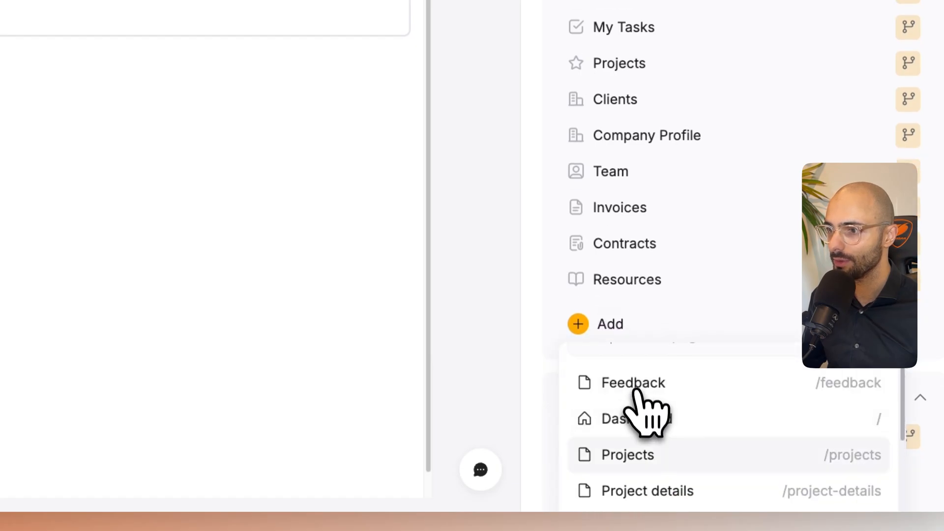
click(634, 386)
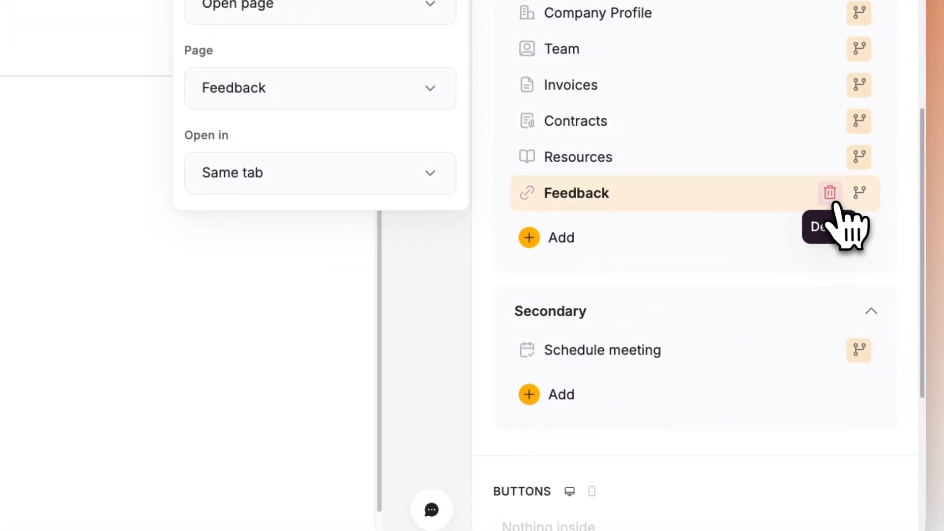
drag(733, 213, 686, 350)
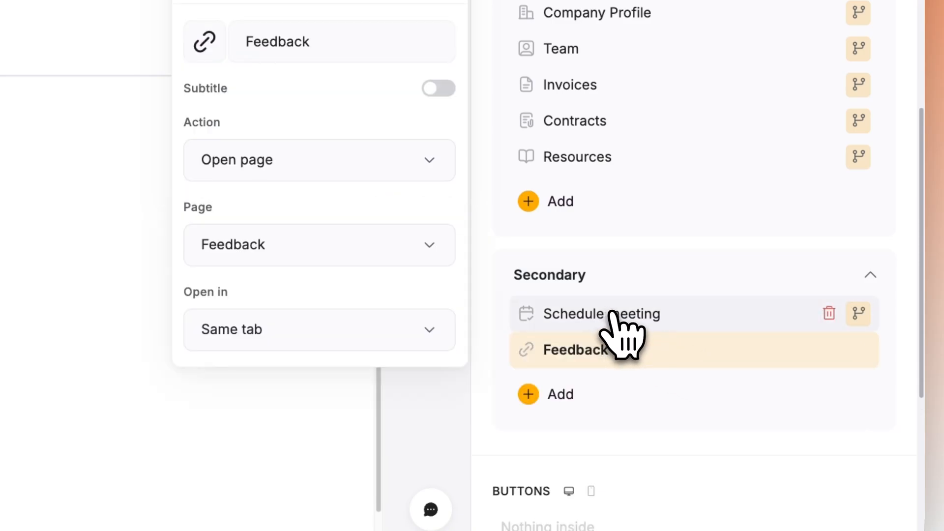
- Delete the Schedule meeting link from the Secondary navigation group and open the Feedback link's settings
click(829, 314)
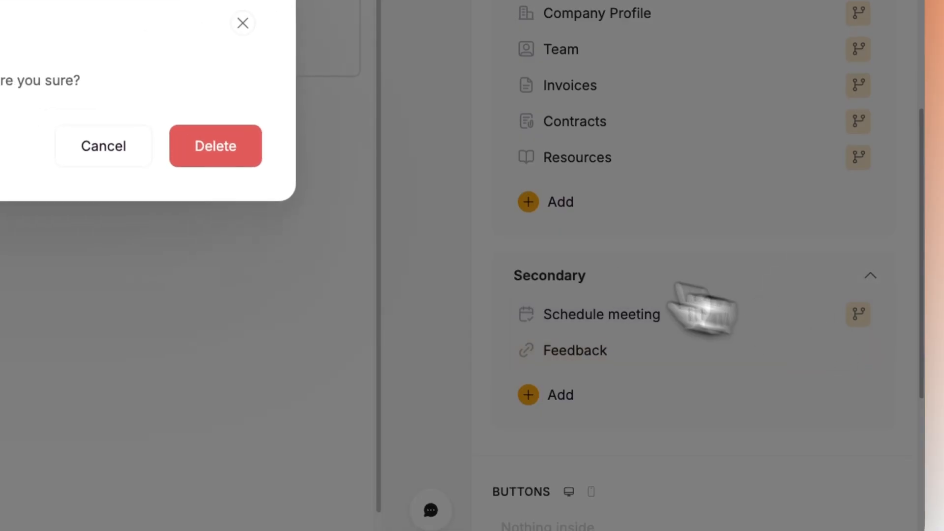
click(258, 186)
click(595, 351)
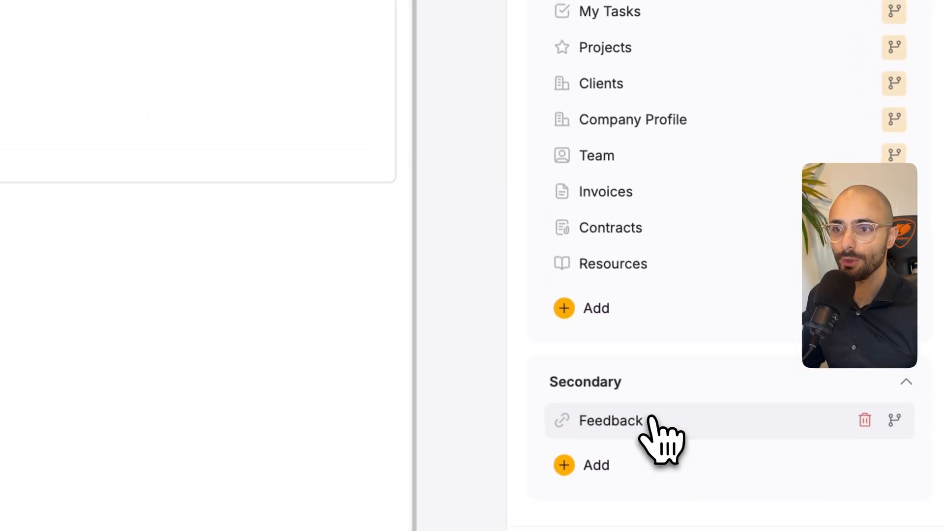
- Open the Feedback page's settings and restrict its visibility to logged-in users
click(595, 349)
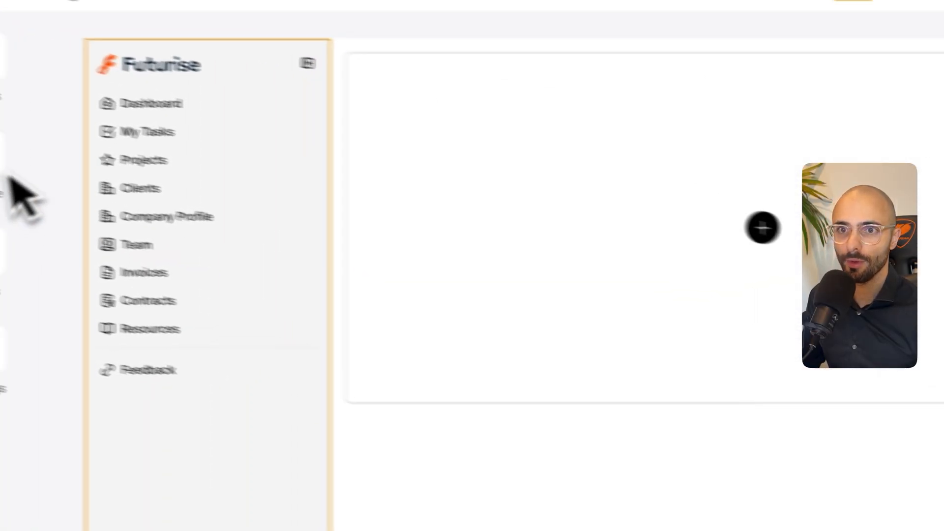
click(60, 112)
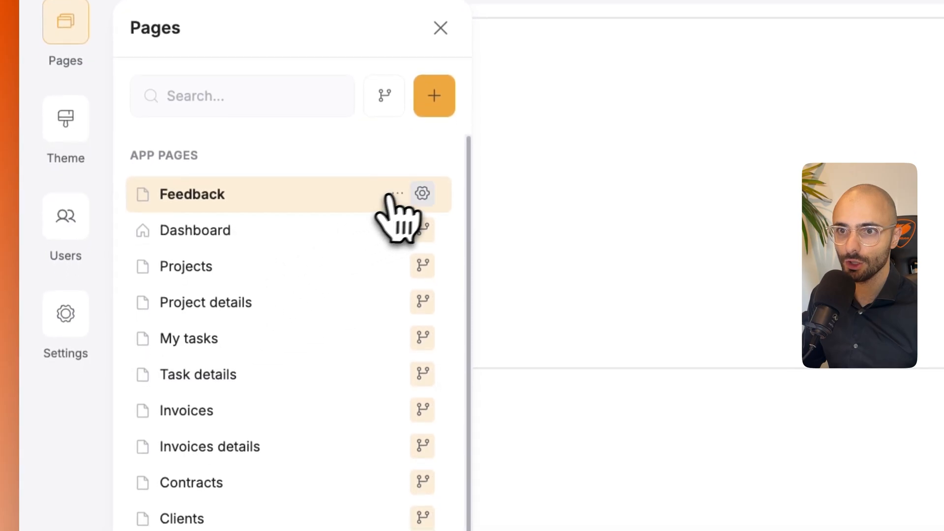
click(422, 192)
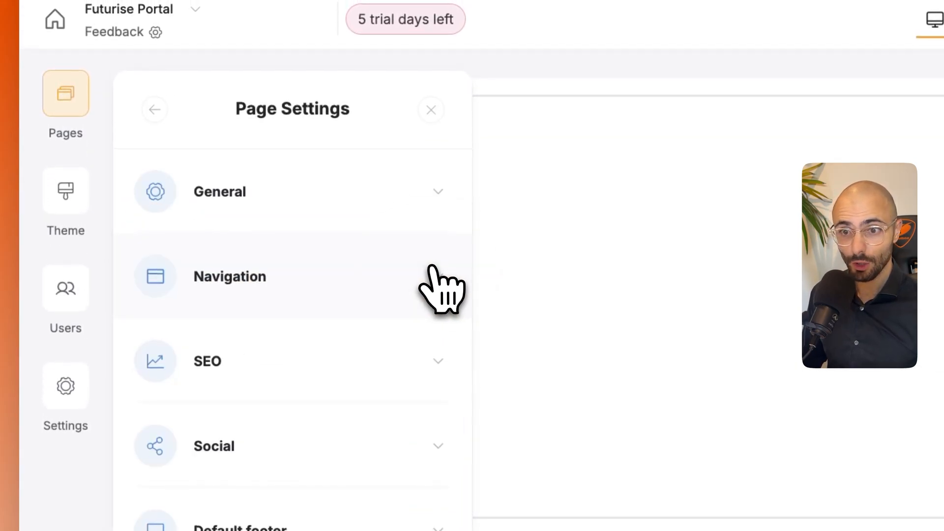
click(272, 298)
click(285, 340)
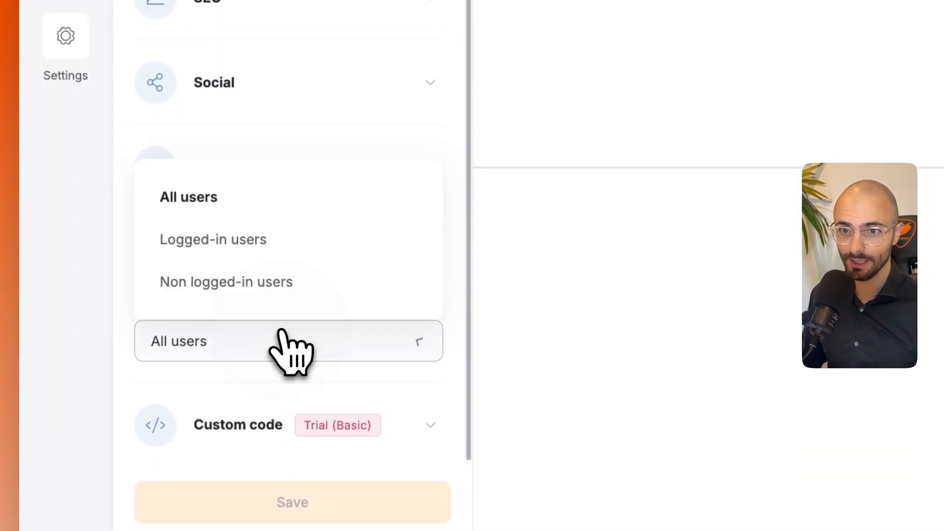
click(268, 251)
scroll(276, 265, down, 2)
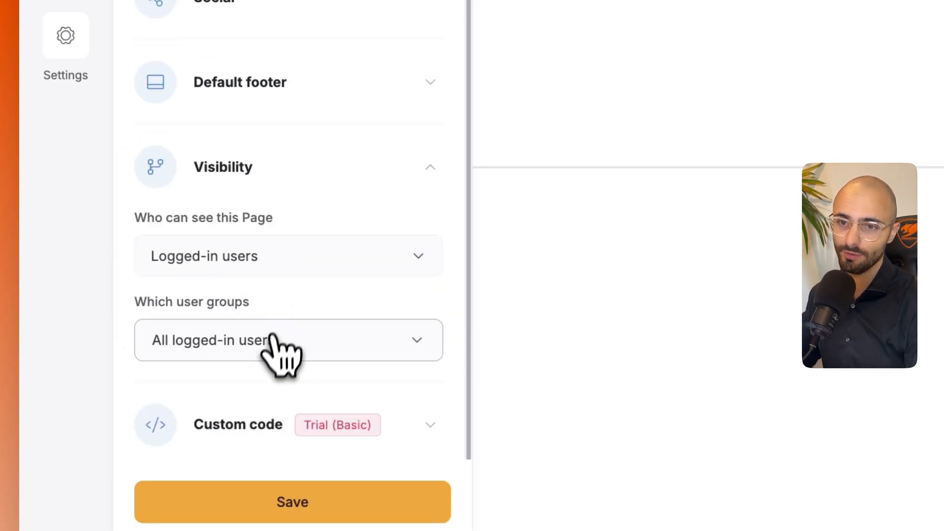
- Limit the Feedback page's visibility to the Admin and Client user groups and save the page settings
click(278, 352)
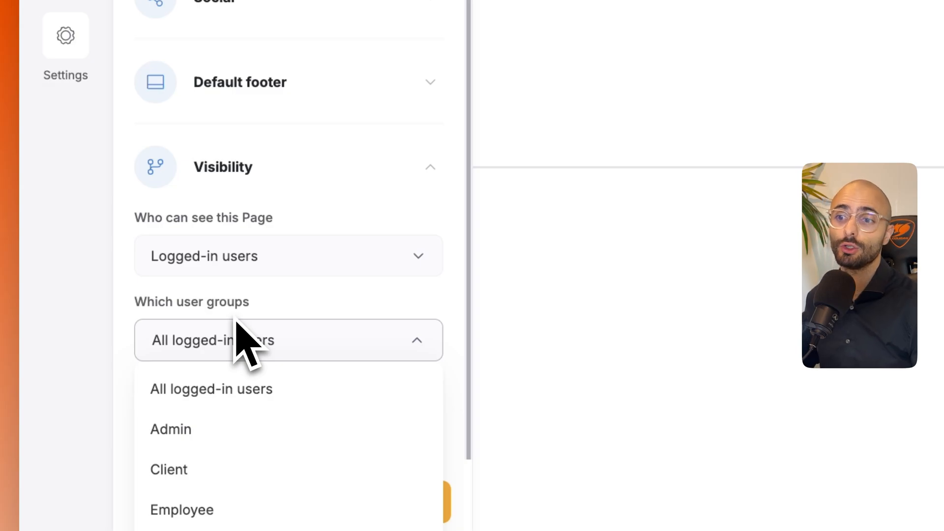
click(205, 432)
click(209, 475)
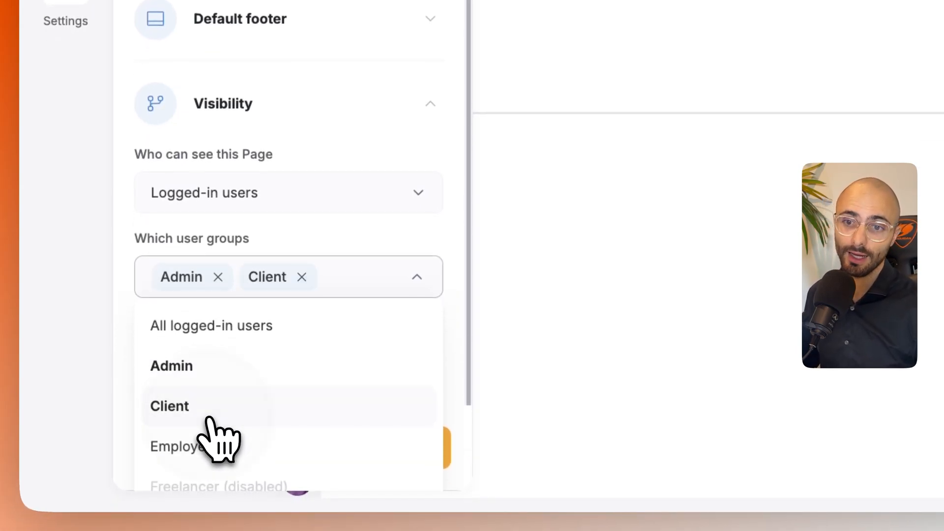
click(344, 236)
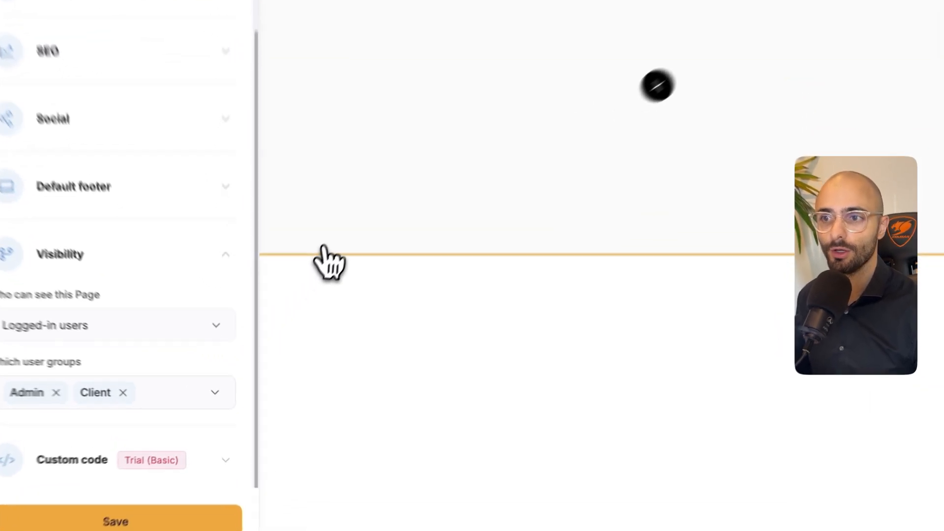
click(323, 248)
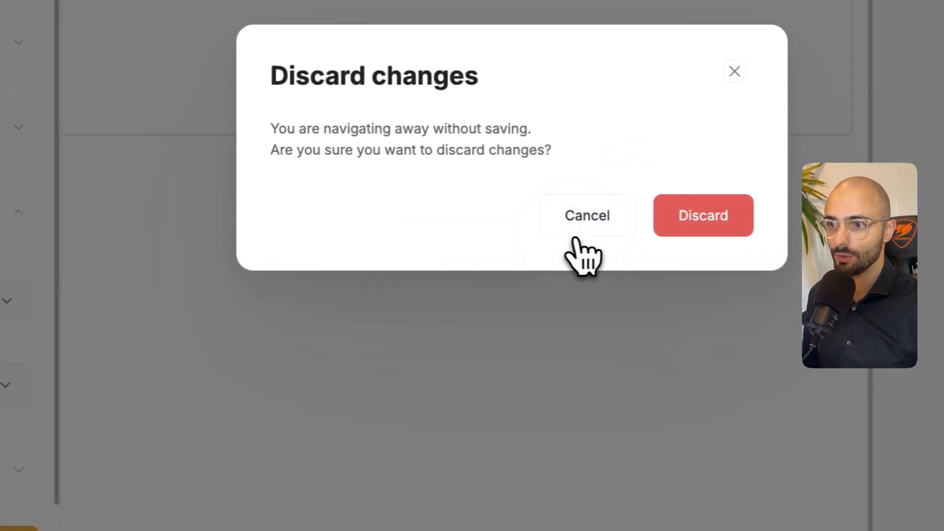
click(696, 221)
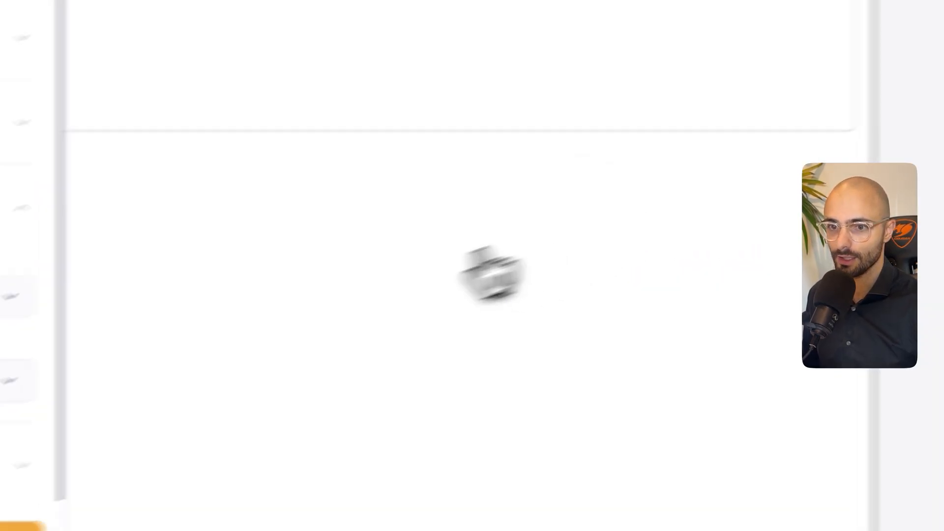
click(285, 468)
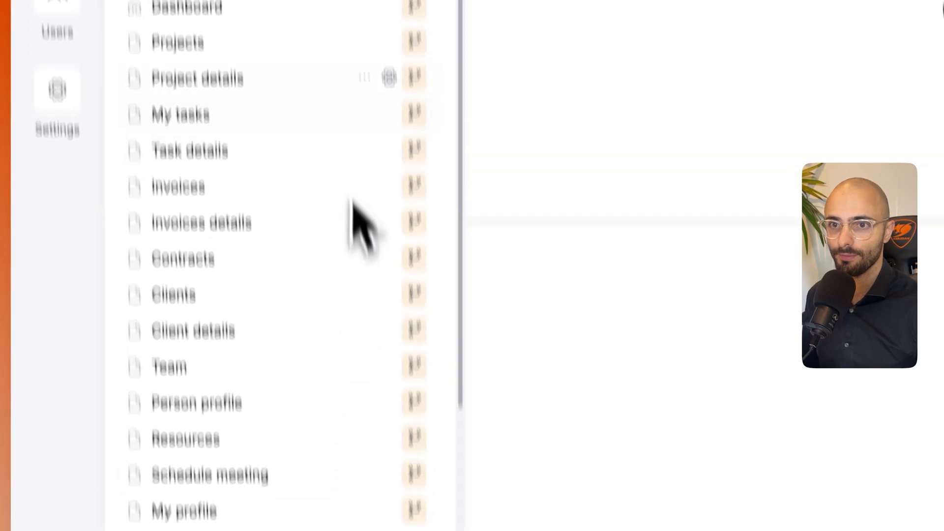
- Move the Feedback page directly below Schedule meeting in the app pages list and open it
drag(385, 107, 254, 530)
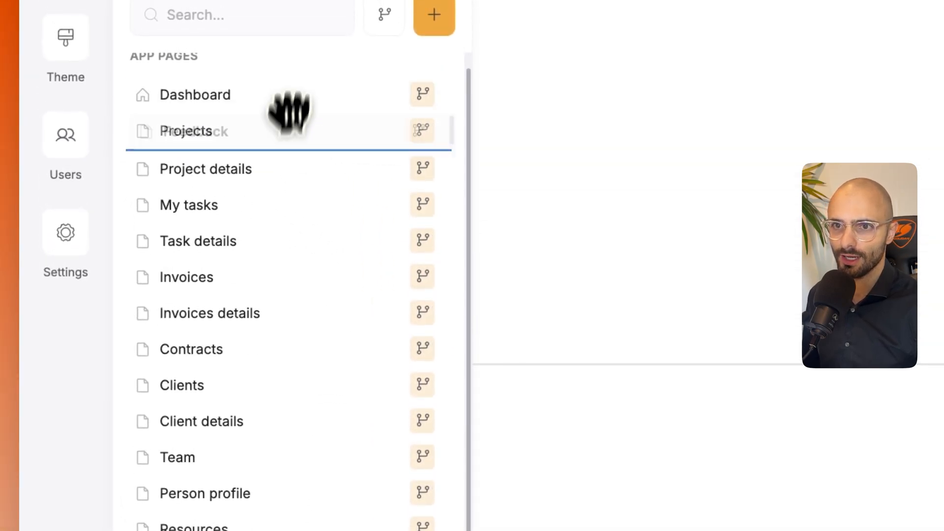
mouse_move(254, 469)
mouse_down()
mouse_move(256, 453)
mouse_move(256, 463)
mouse_up()
drag(257, 393, 253, 386)
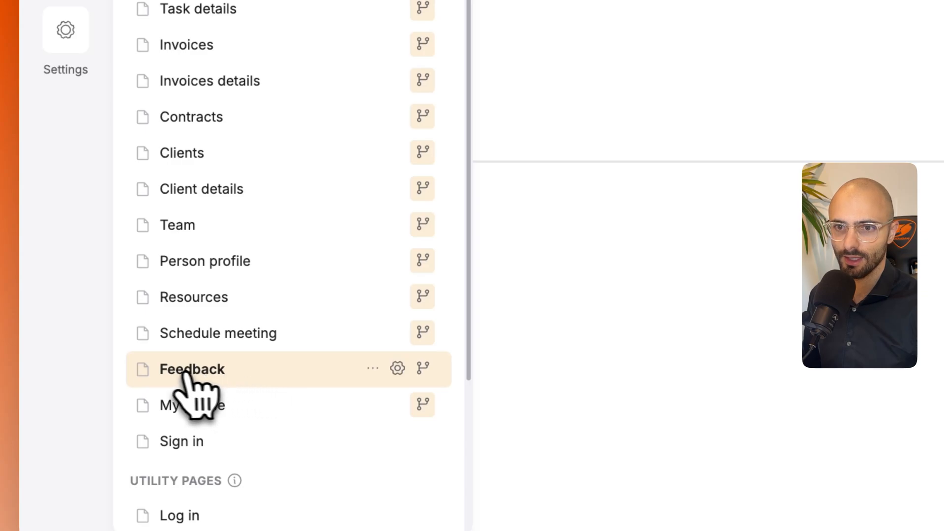
click(150, 370)
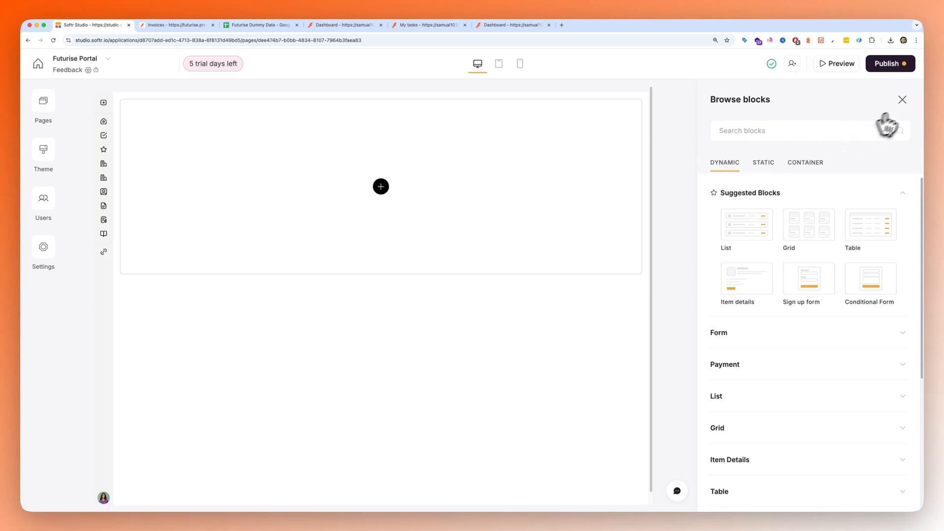
- Add a Single question form block to the empty Feedback page
click(901, 100)
click(902, 102)
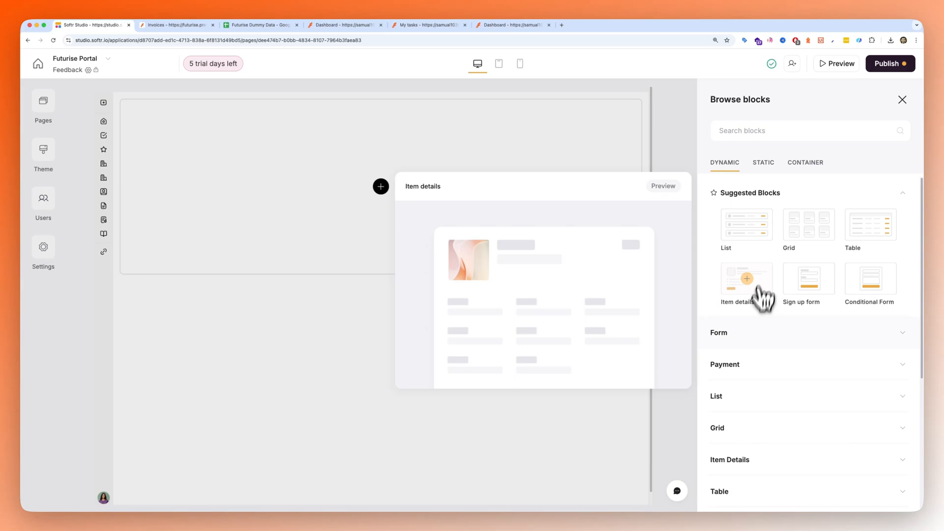
click(740, 334)
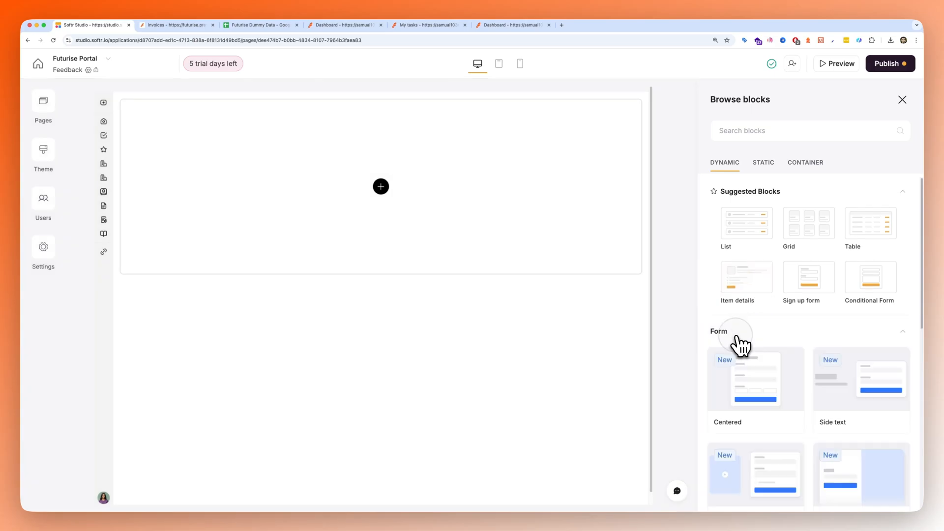
scroll(742, 334, down, 3)
mouse_move(761, 275)
mouse_move(861, 267)
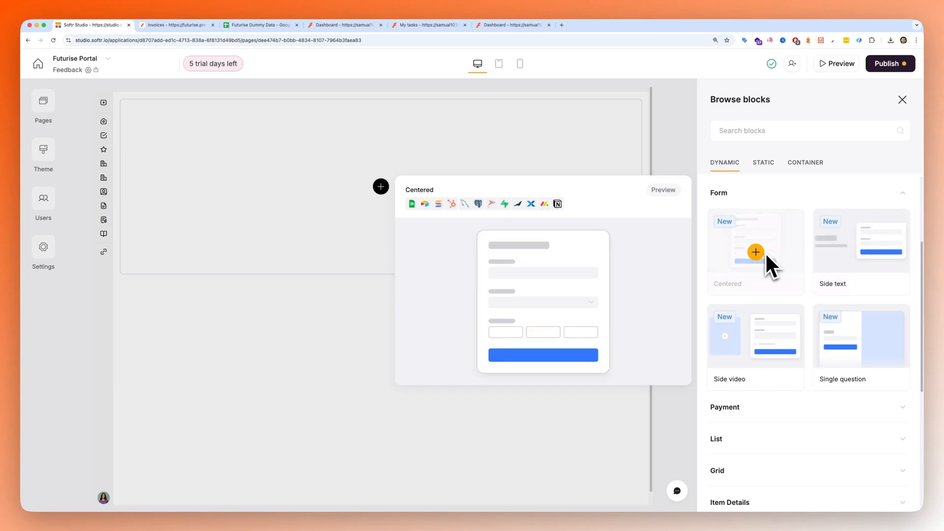
click(861, 348)
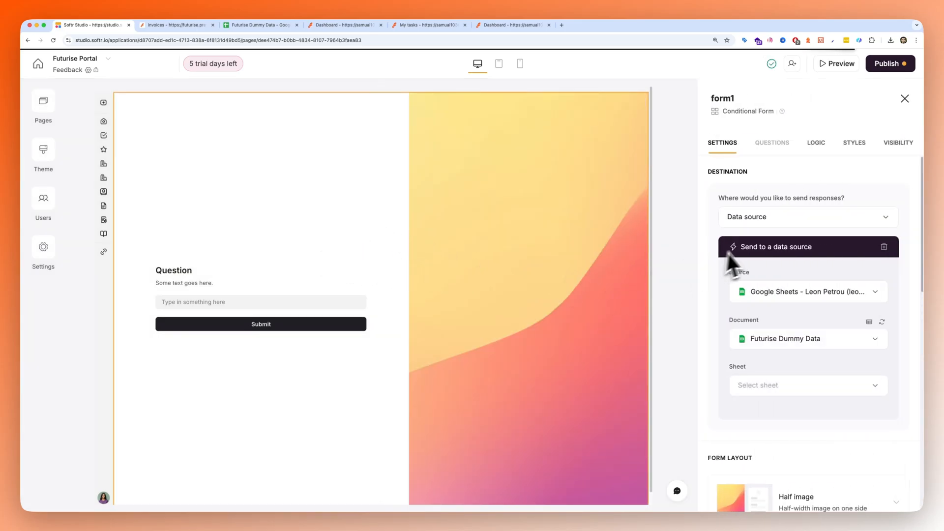
- Send the form's responses to the Feedback sheet of the Futurise Dummy Data document
scroll(772, 364, down, 2)
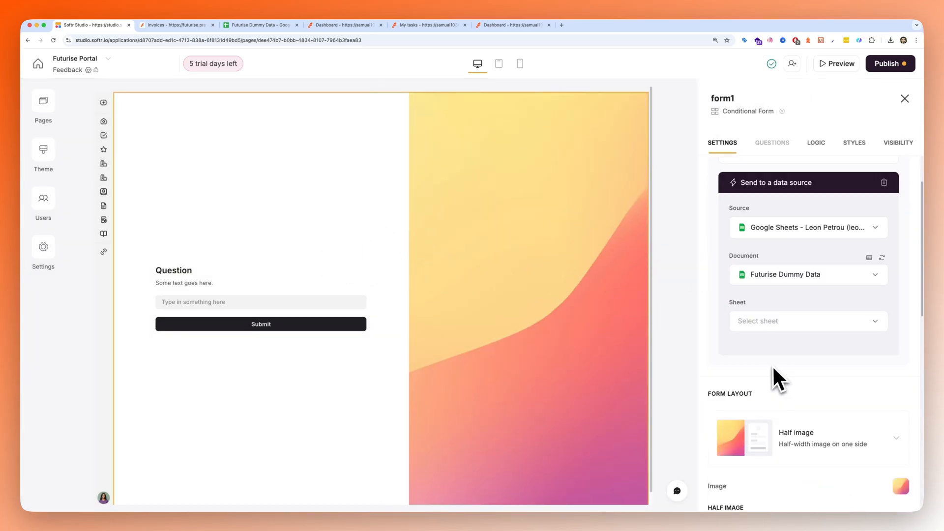
click(770, 318)
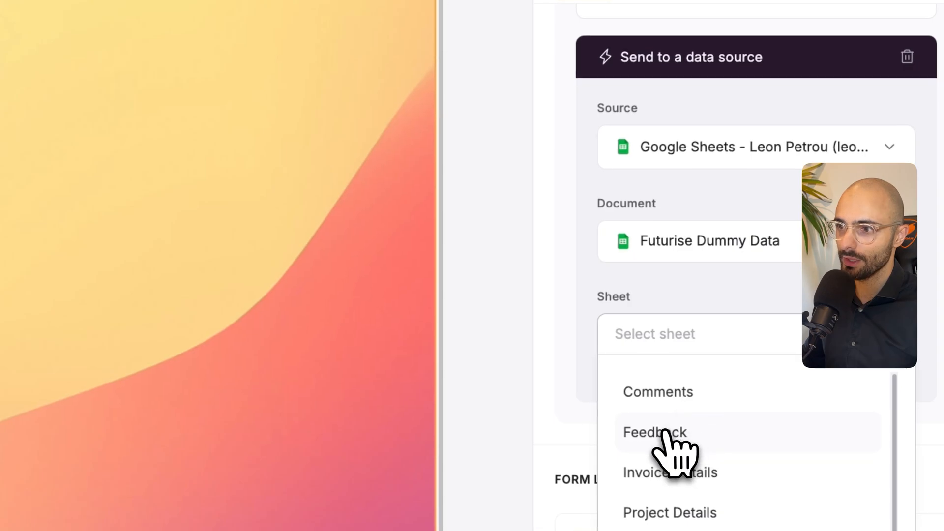
click(665, 430)
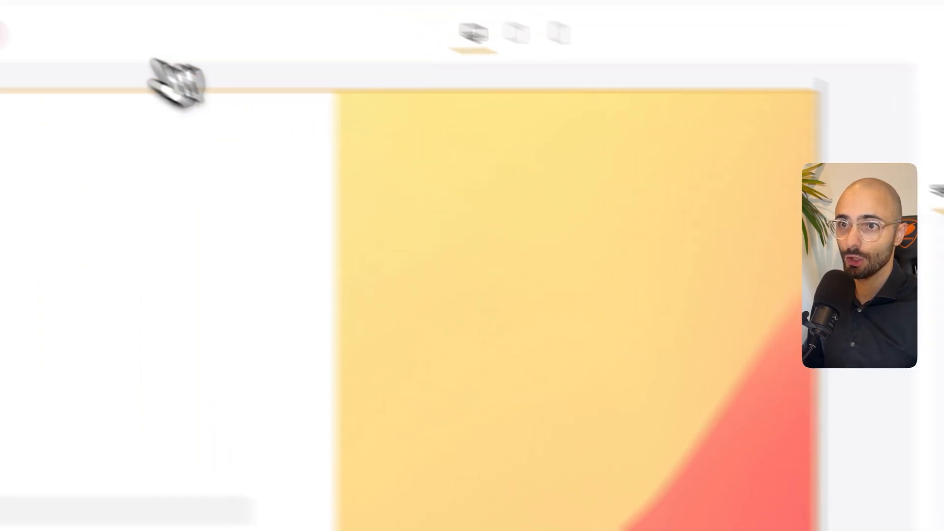
- Switch to the Futurise Dummy Data spreadsheet in Google Sheets and review the column headers of the Feedback sheet
click(226, 29)
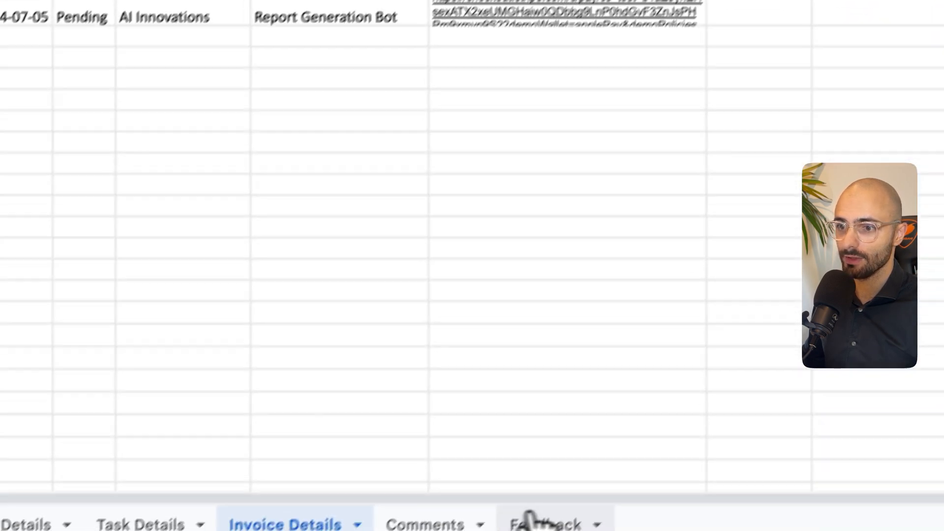
click(536, 520)
click(87, 175)
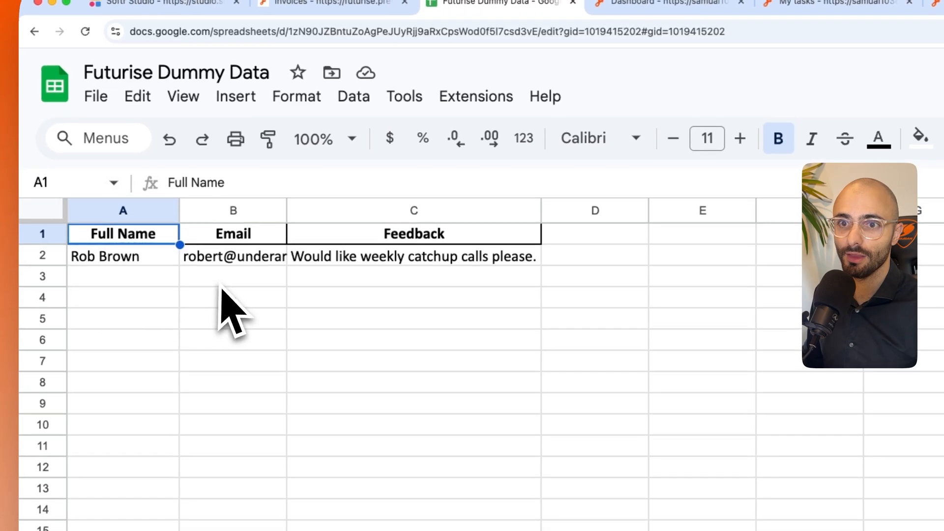
click(231, 232)
click(413, 230)
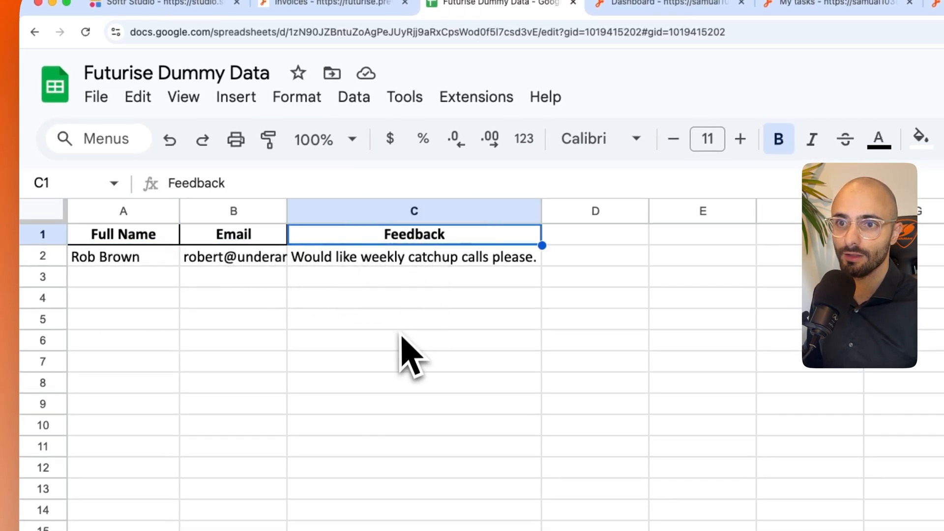
click(410, 344)
- Delete the sample feedback entry in row 2 of the Feedback sheet
drag(123, 256, 516, 260)
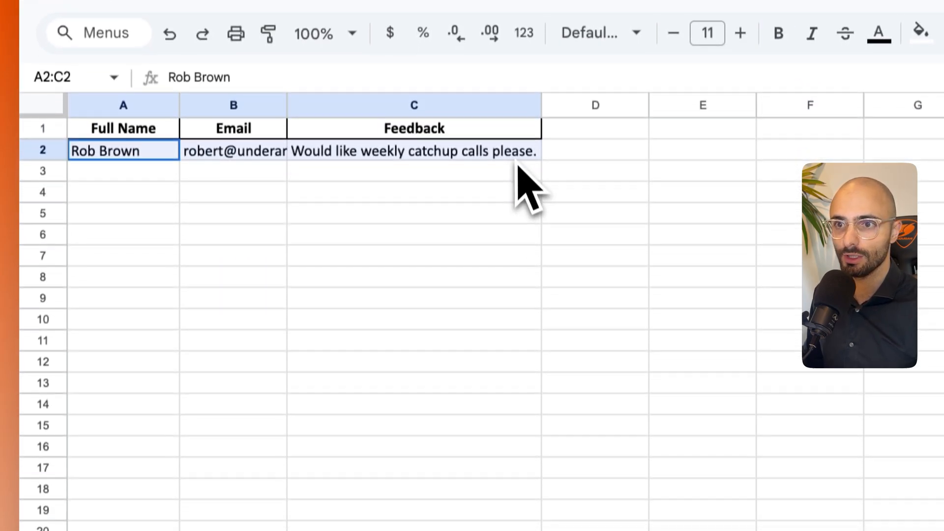
right_click(515, 256)
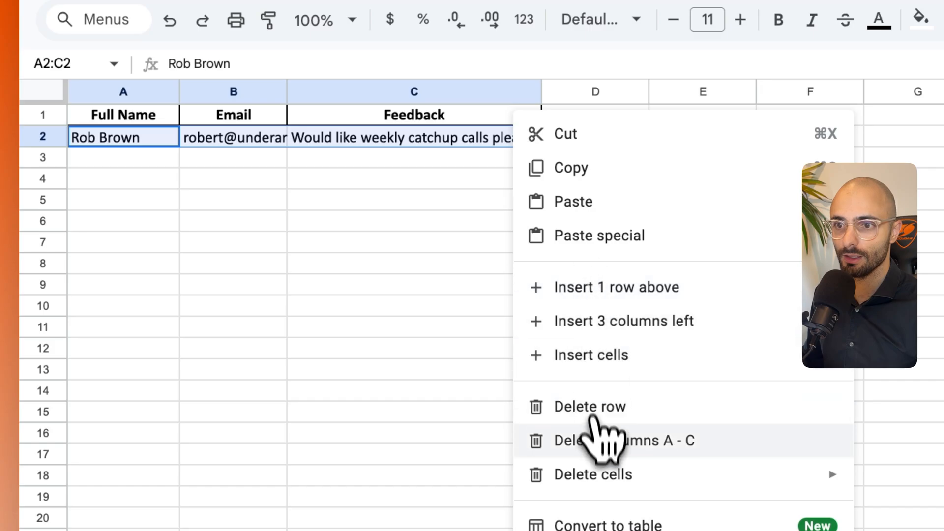
click(590, 408)
click(404, 243)
- Return to Softr Studio and change the form layout from Half image to Centered form
click(179, 29)
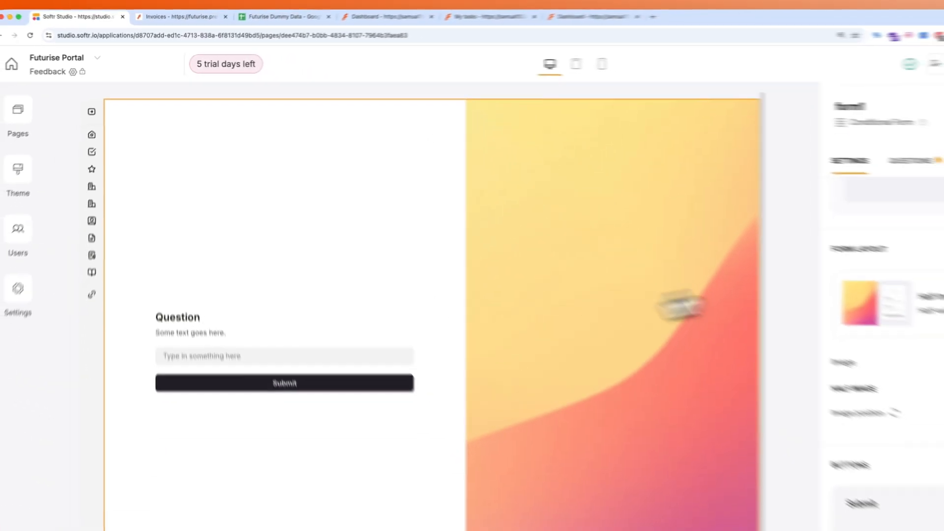
click(894, 302)
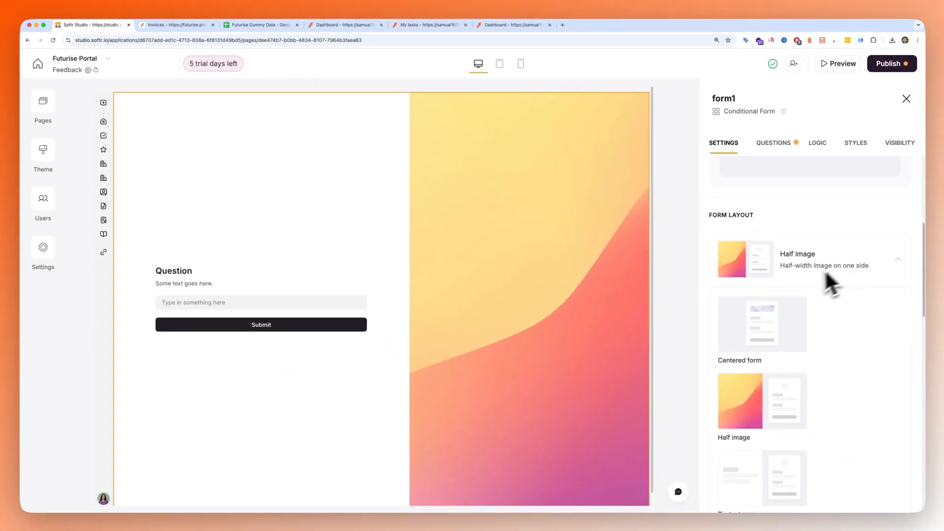
click(770, 337)
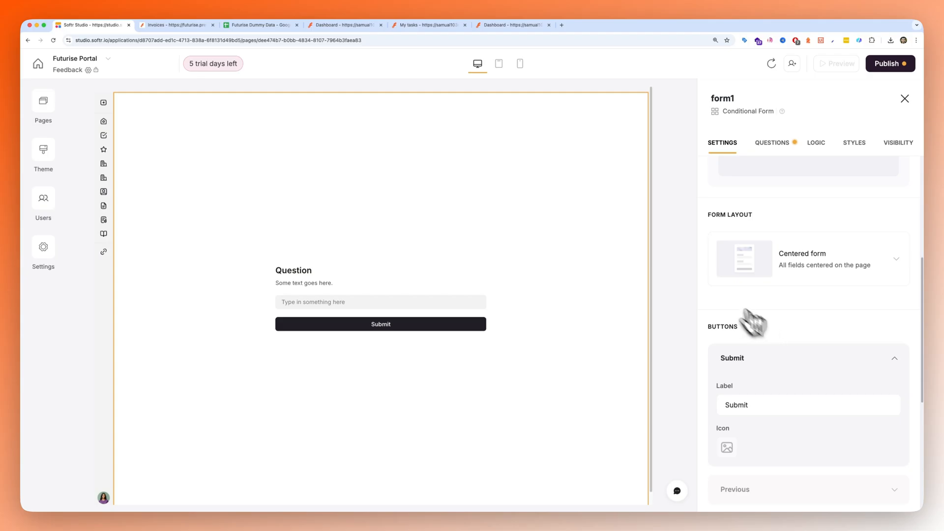
scroll(541, 282, down, 1)
scroll(810, 331, down, 5)
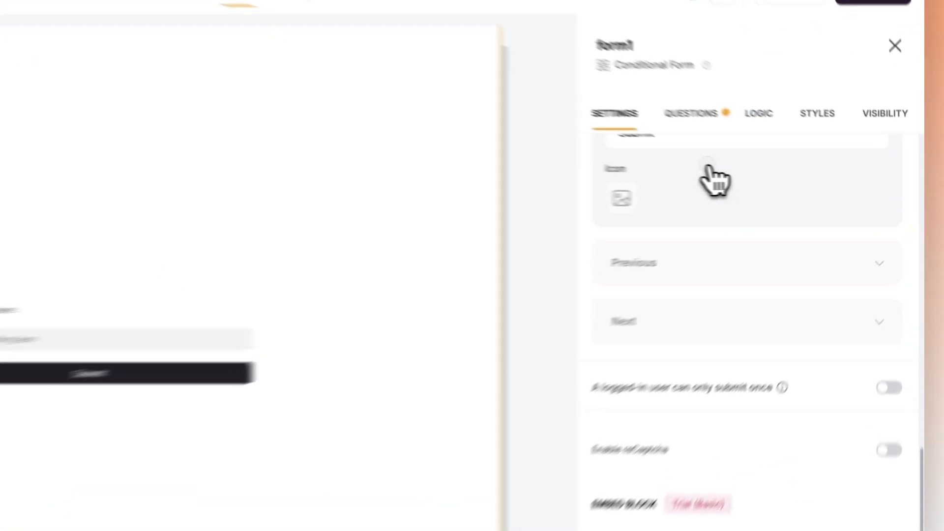
- Change the Heading 1 text in Section 1 of the form's questions to "Feedback"
click(772, 142)
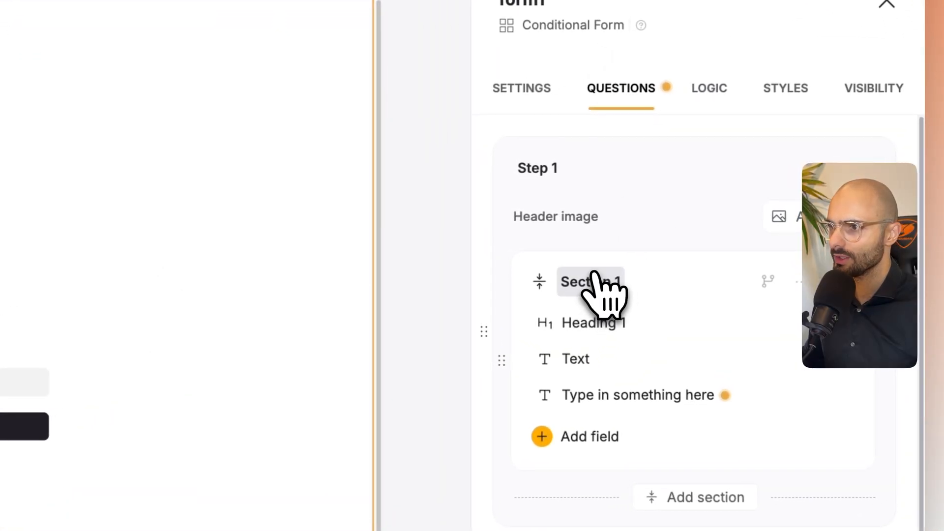
click(539, 283)
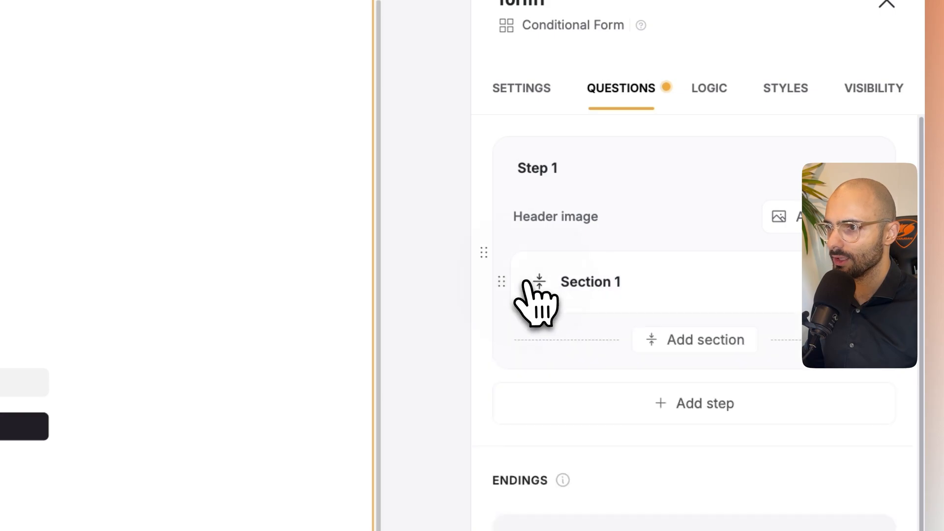
click(539, 283)
click(593, 328)
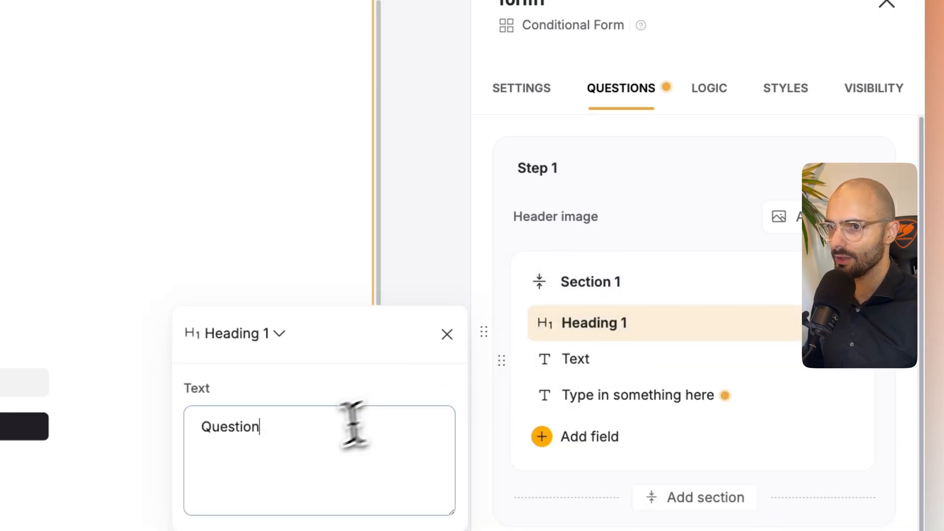
double_click(315, 437)
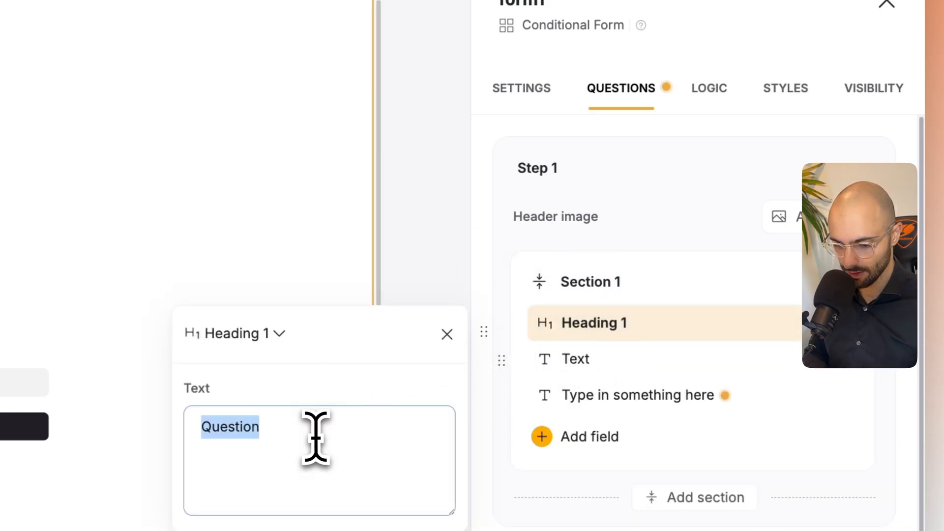
text(Fee)
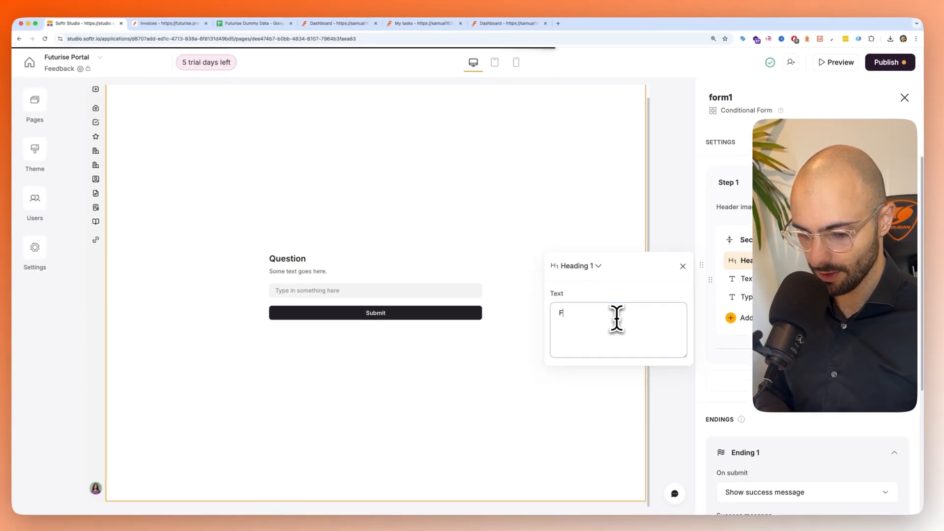
text(dback)
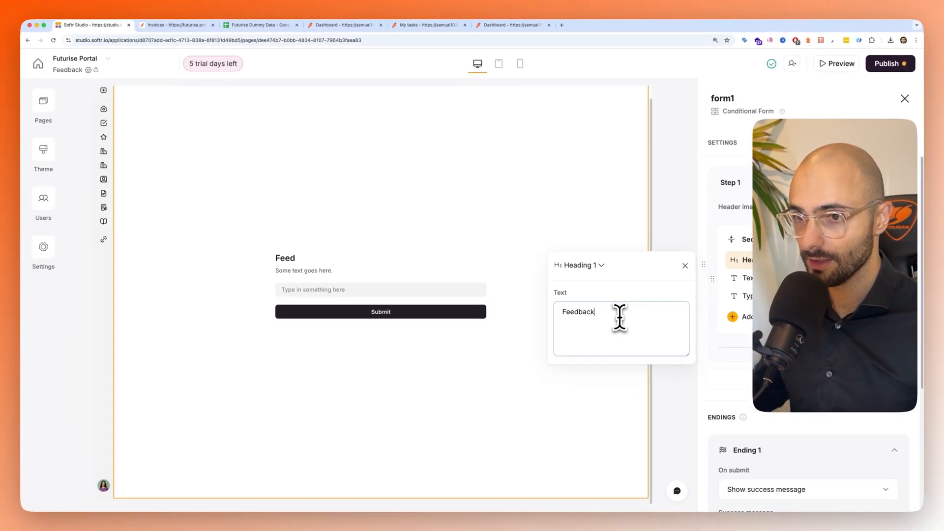
- Change the Text element under the form's heading to "What can we improve?"
click(774, 283)
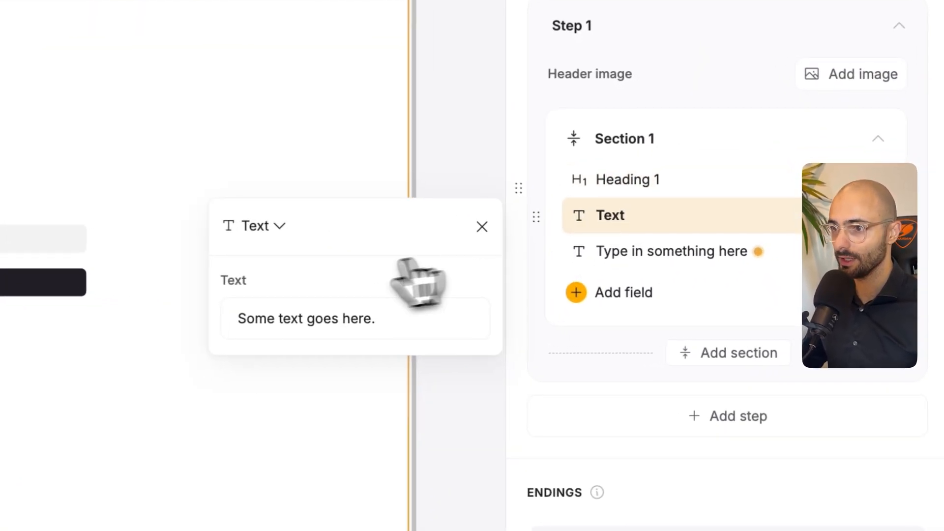
double_click(584, 328)
triple_click(275, 315)
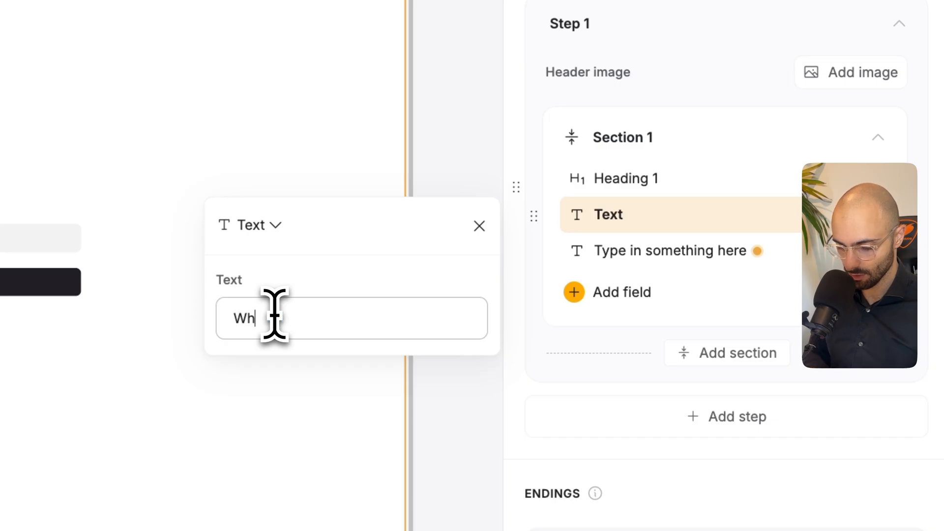
text(What can we impr)
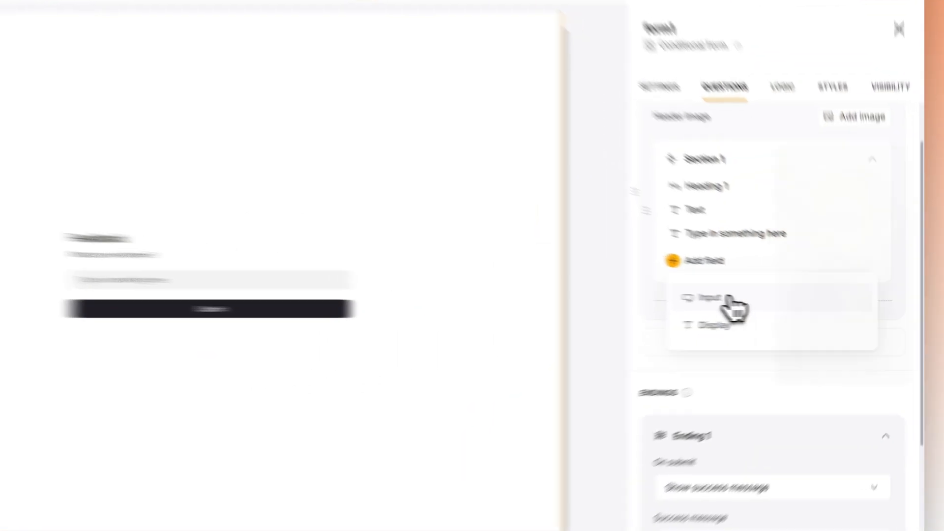
- Add Email and Full Name input fields to Section 1 of the form and check their settings
click(733, 310)
click(863, 304)
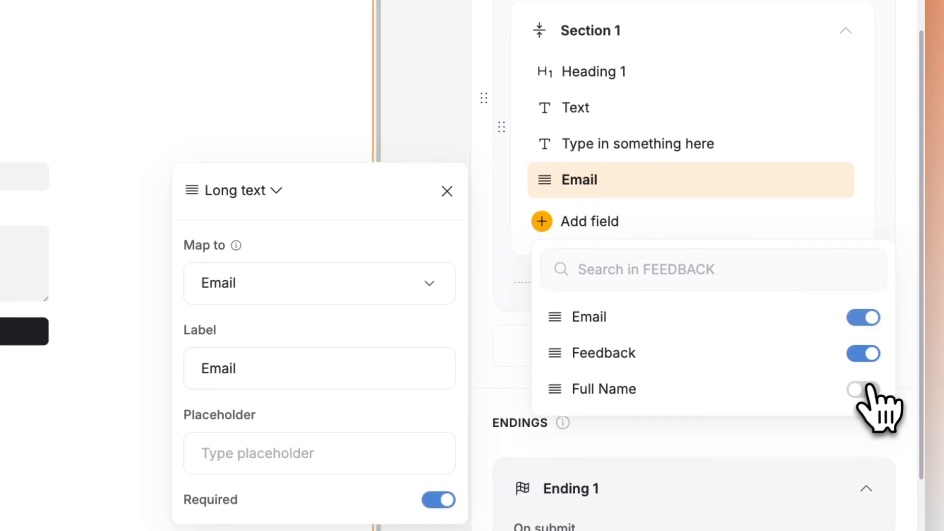
click(864, 388)
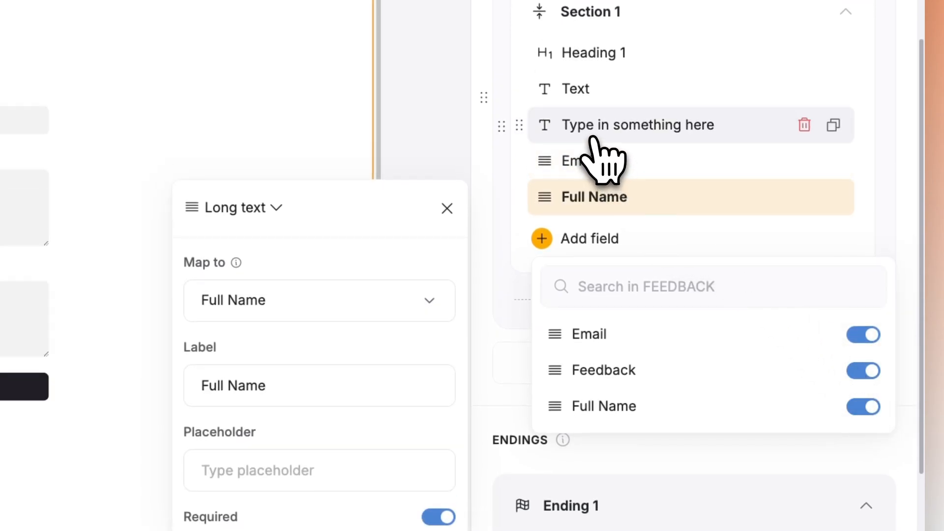
click(599, 161)
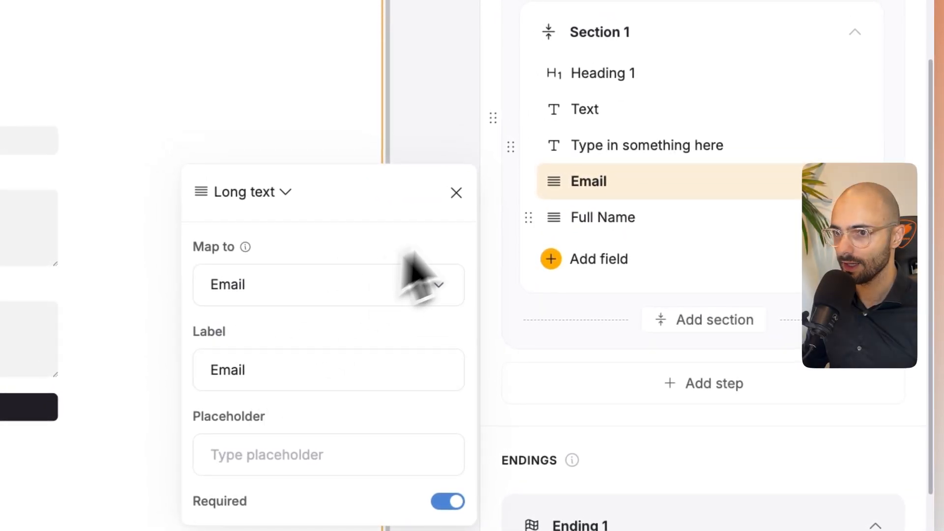
click(611, 224)
- Move the "Type in something here" field to the end of Section 1 and delete it
click(588, 148)
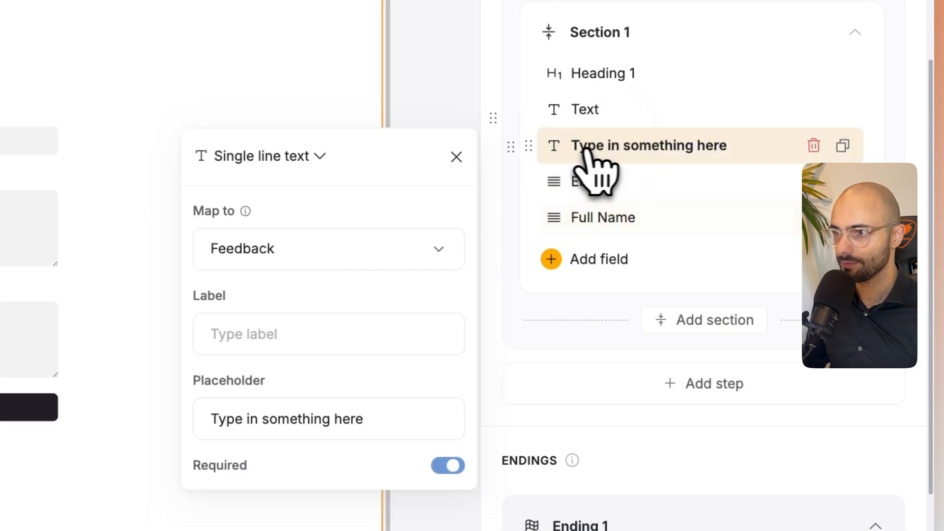
drag(588, 148, 601, 216)
click(787, 258)
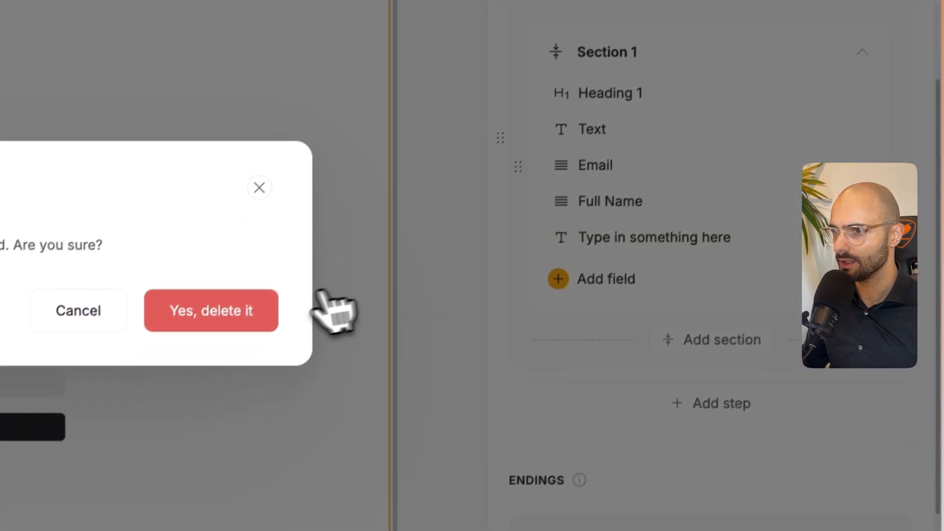
click(211, 326)
- Add an input field for the Feedback column at the end of Section 1
click(602, 246)
click(694, 315)
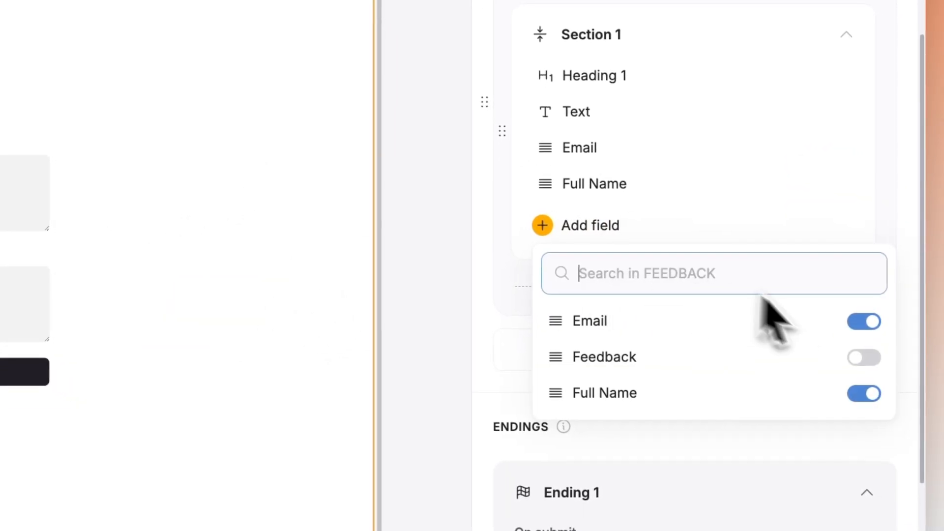
click(865, 358)
- Set the Feedback field's placeholder to "What can we impove?"
click(635, 206)
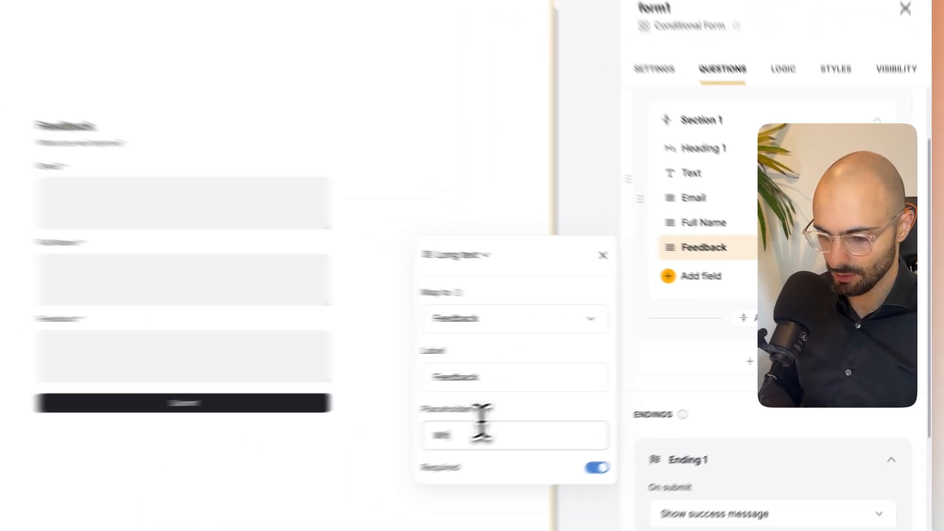
text(at can we i)
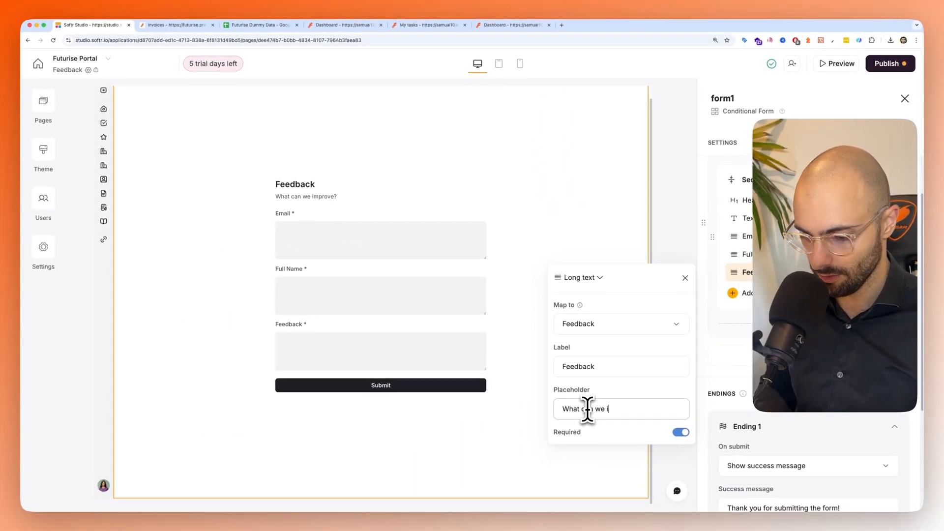
text(mpove?)
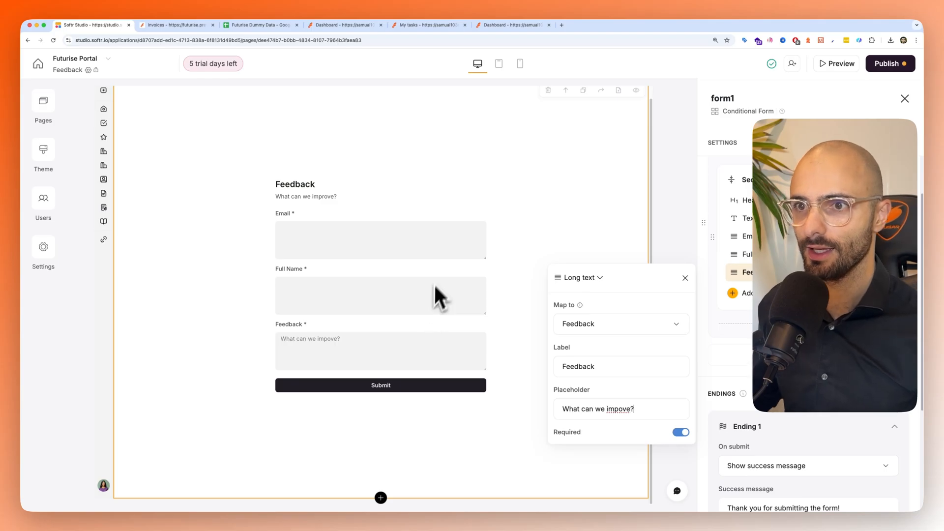
- Review the form's Ending 1 settings, including its success message and action
click(512, 201)
scroll(746, 301, down, 1)
scroll(648, 322, down, 5)
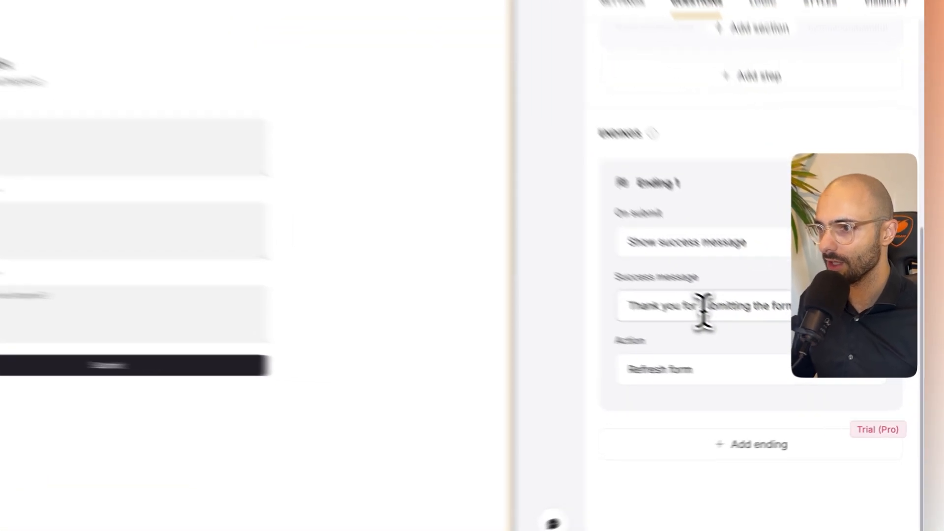
drag(774, 346, 837, 345)
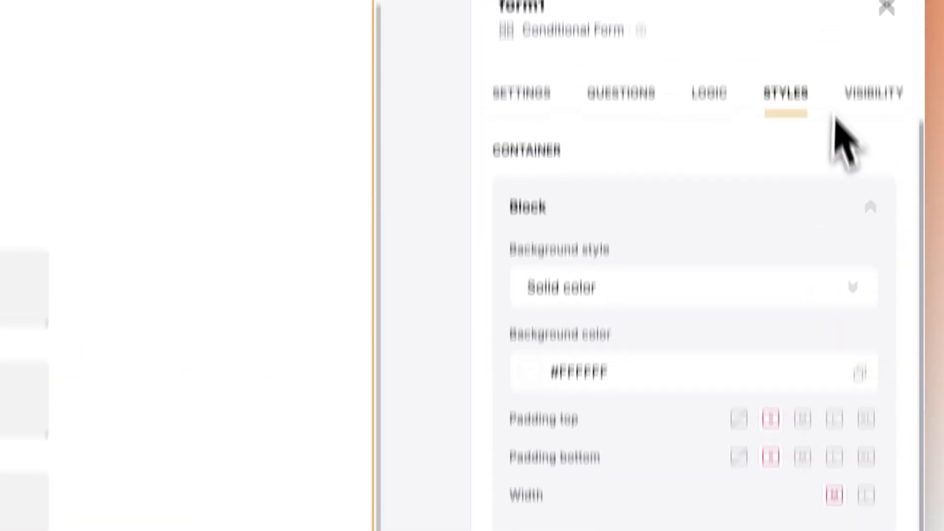
- Restrict the form block's visibility to logged-in users in the Client user group
click(866, 93)
click(601, 329)
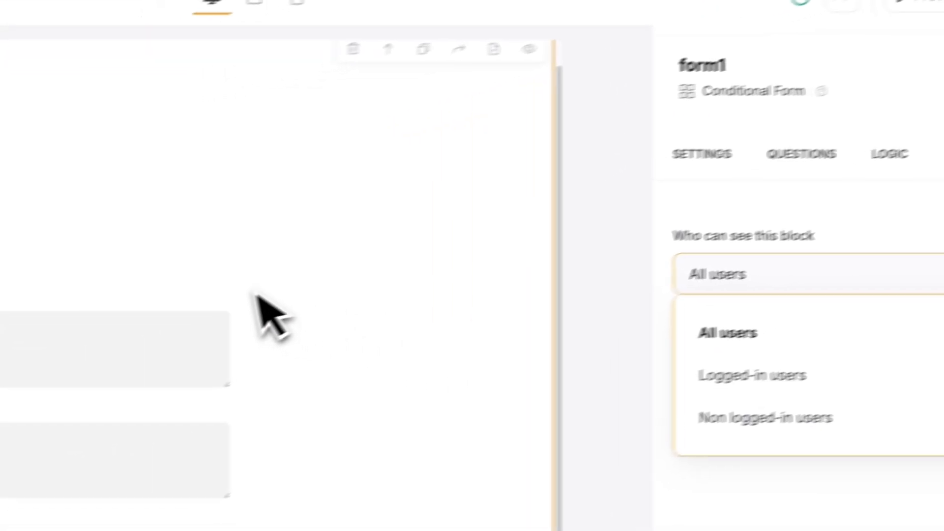
click(14, 335)
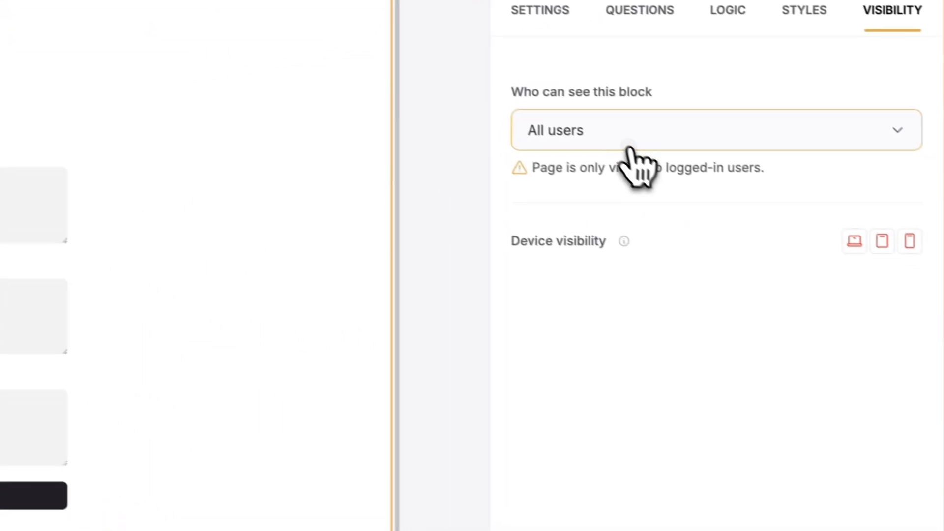
click(629, 147)
click(606, 240)
click(593, 215)
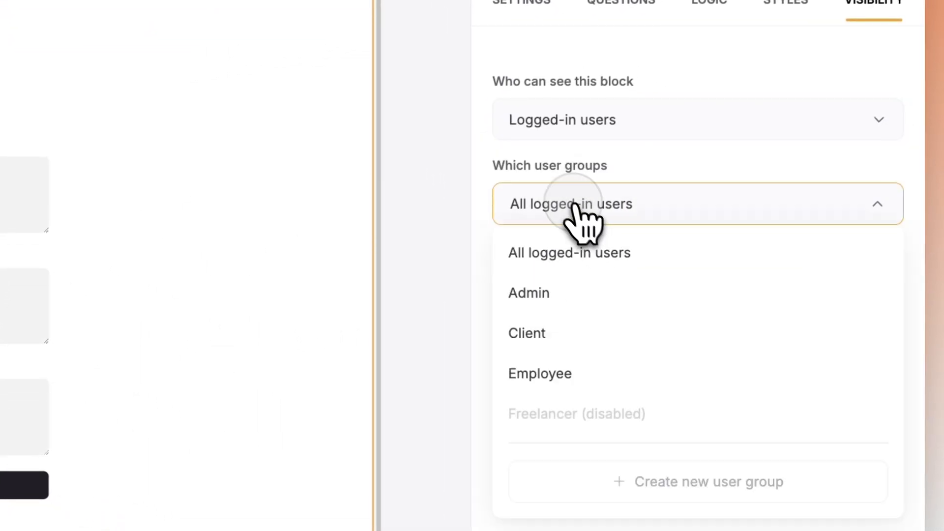
click(679, 187)
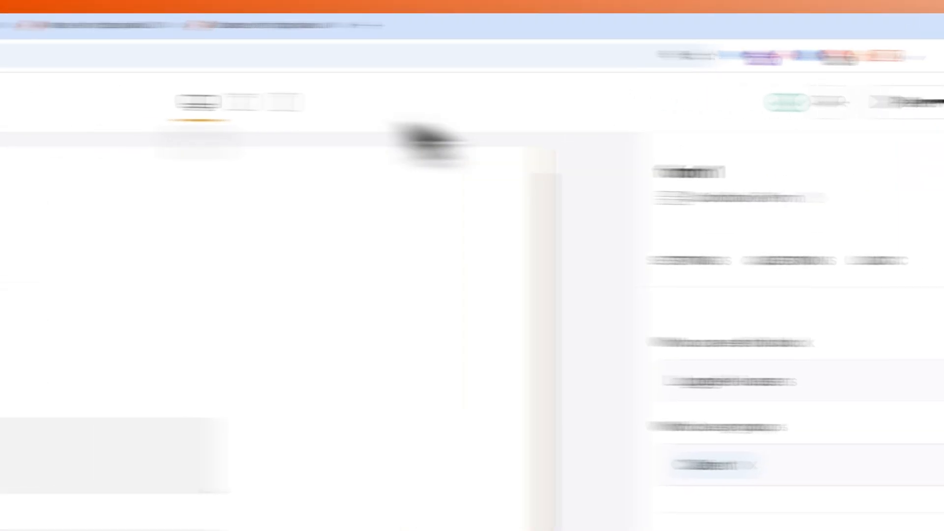
- Switch to the portal preview, refresh it to load the latest changes, and open the Feedback page
click(261, 24)
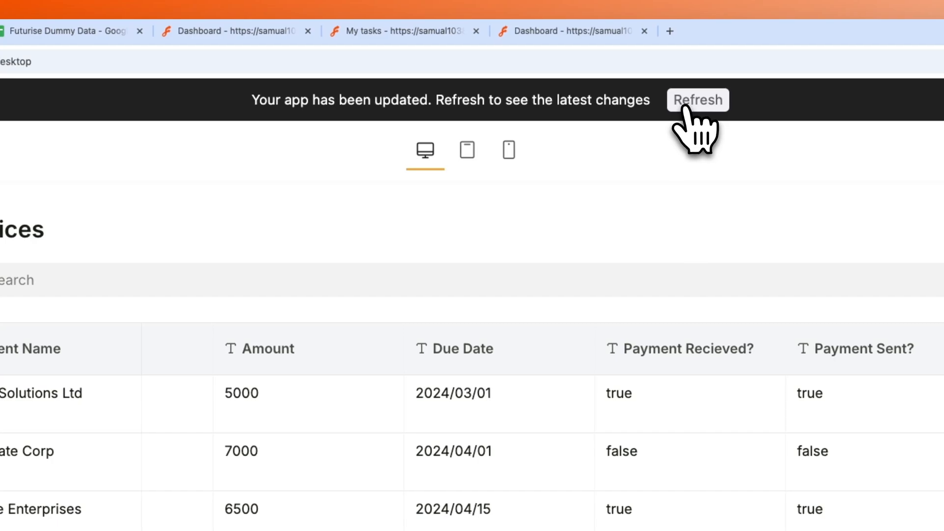
click(685, 107)
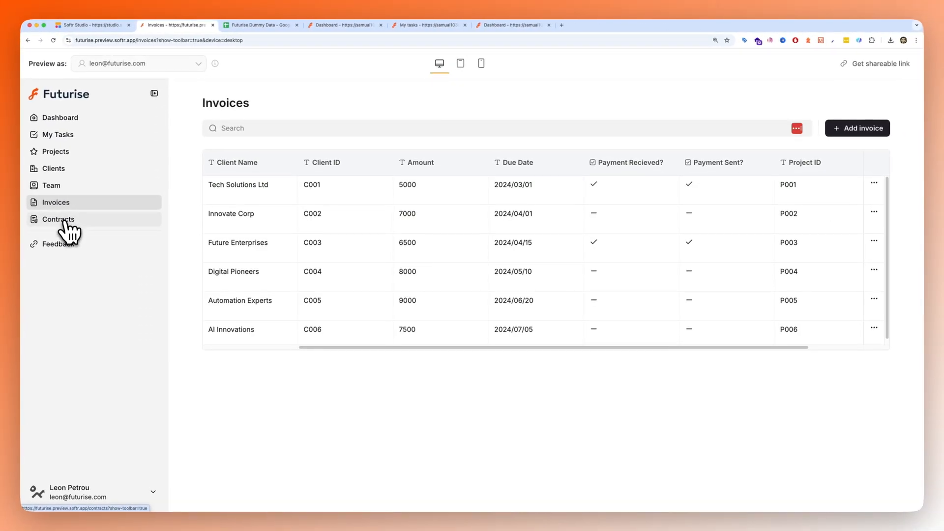
click(58, 246)
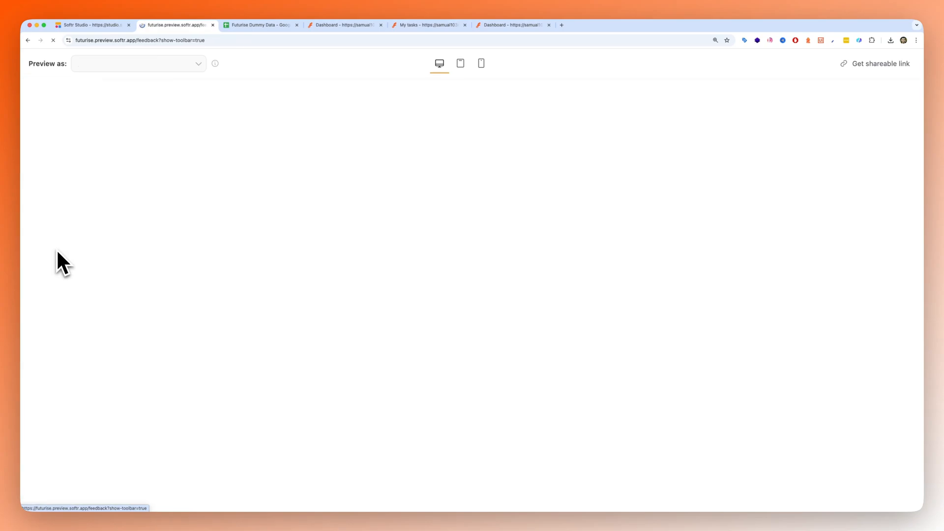
click(98, 248)
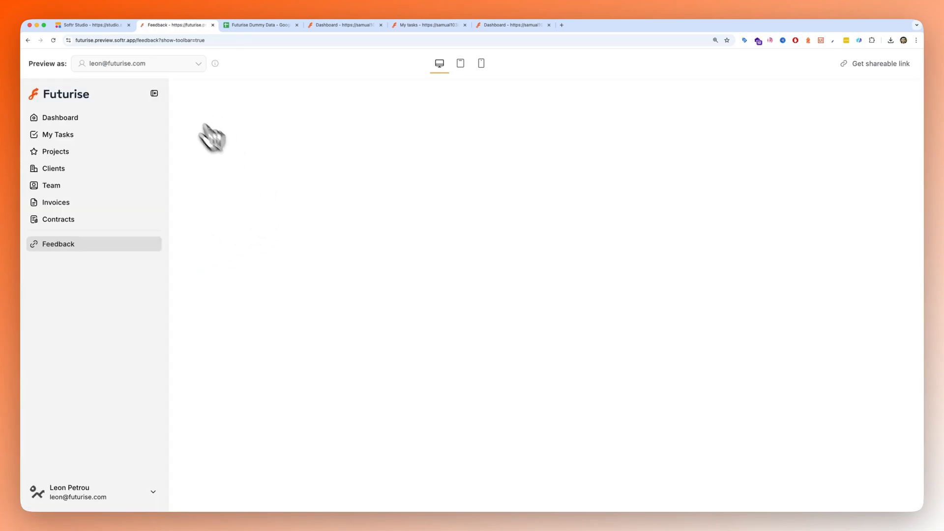
- Preview the Feedback page as the Starbucks client user
click(124, 68)
click(395, 171)
click(138, 68)
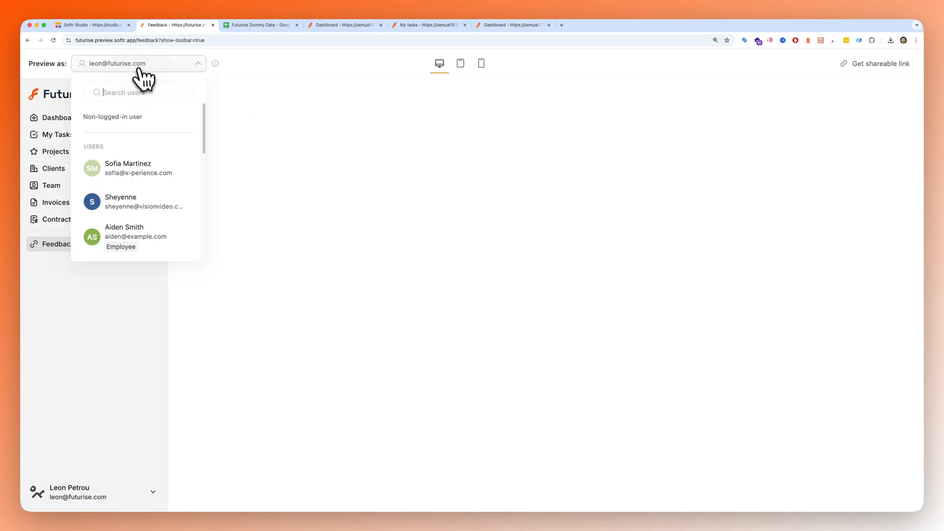
scroll(138, 225, down, 5)
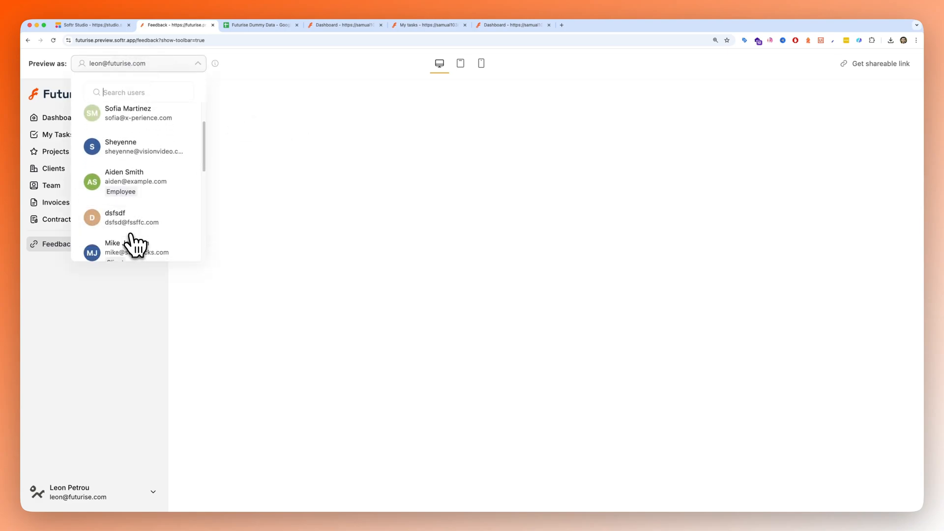
click(129, 231)
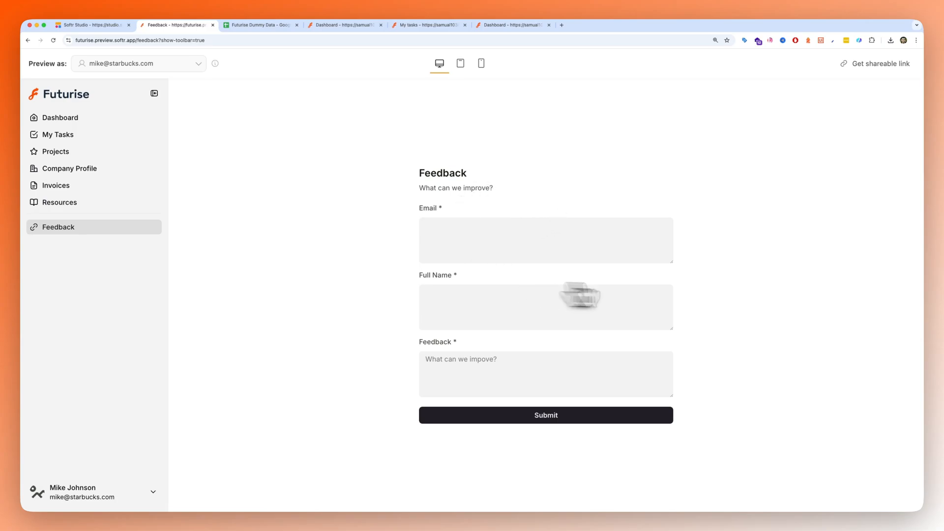
- Fill in the feedback form with a test email and full name, enter "bad serive" as the feedback, and submit it
click(562, 249)
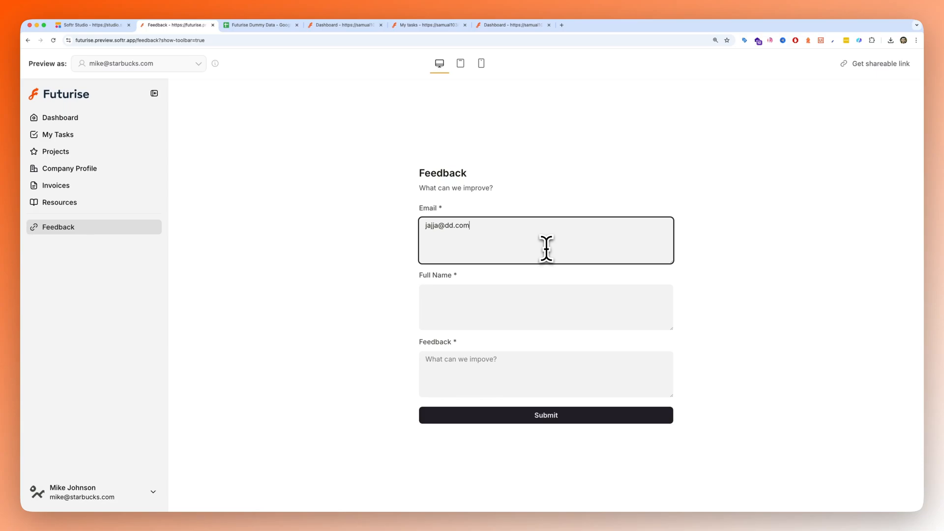
click(561, 306)
text(John)
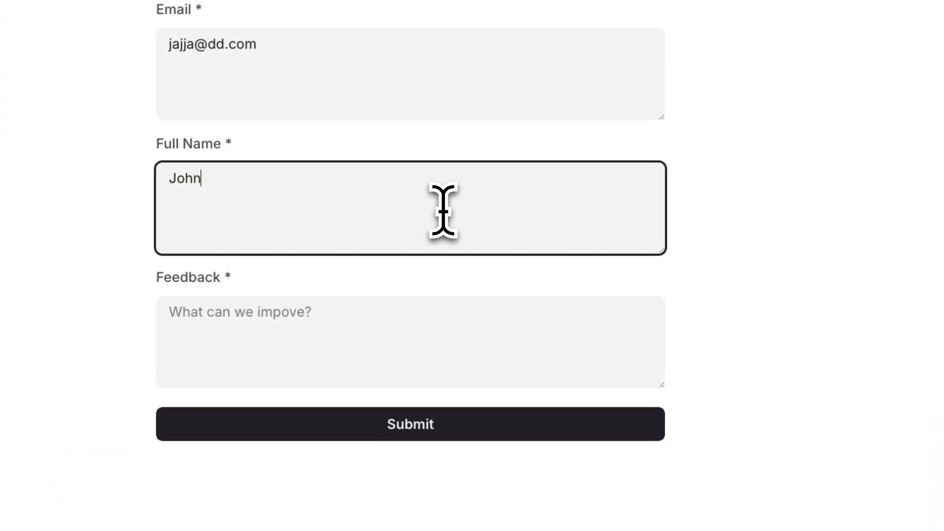
click(438, 371)
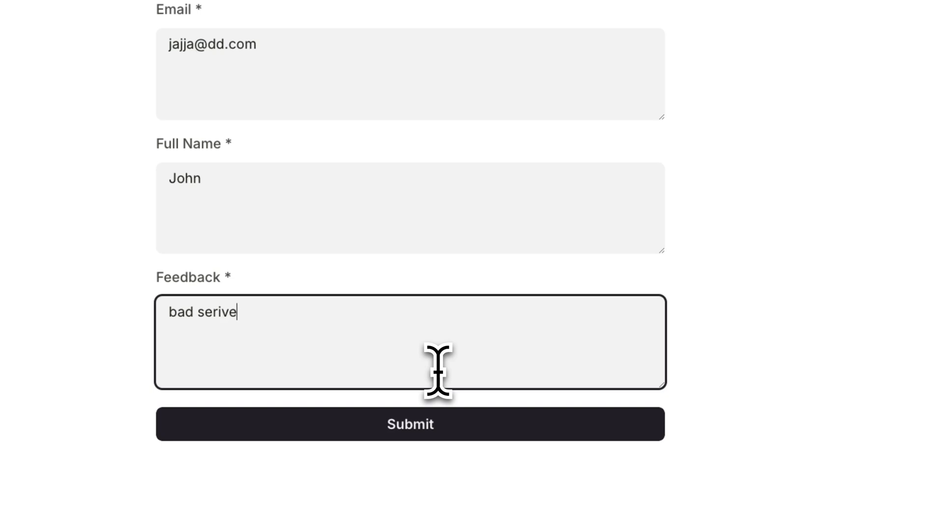
click(406, 423)
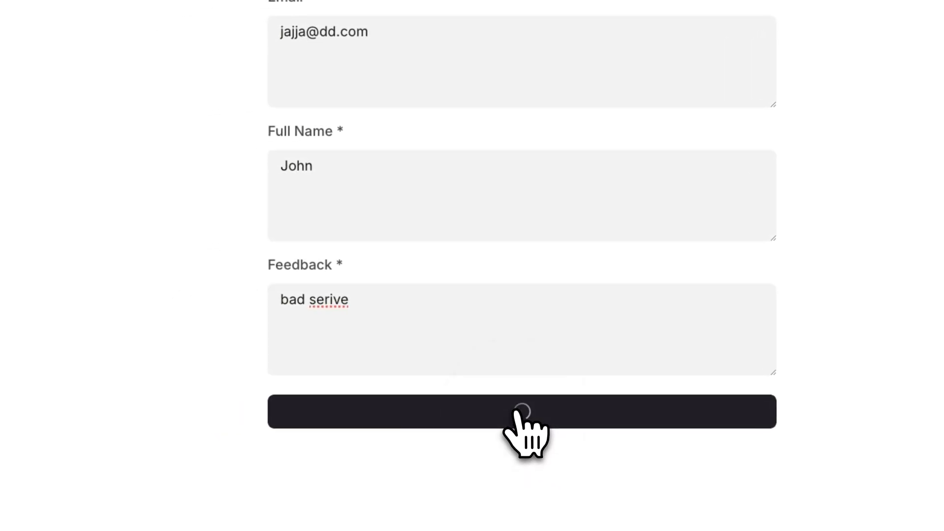
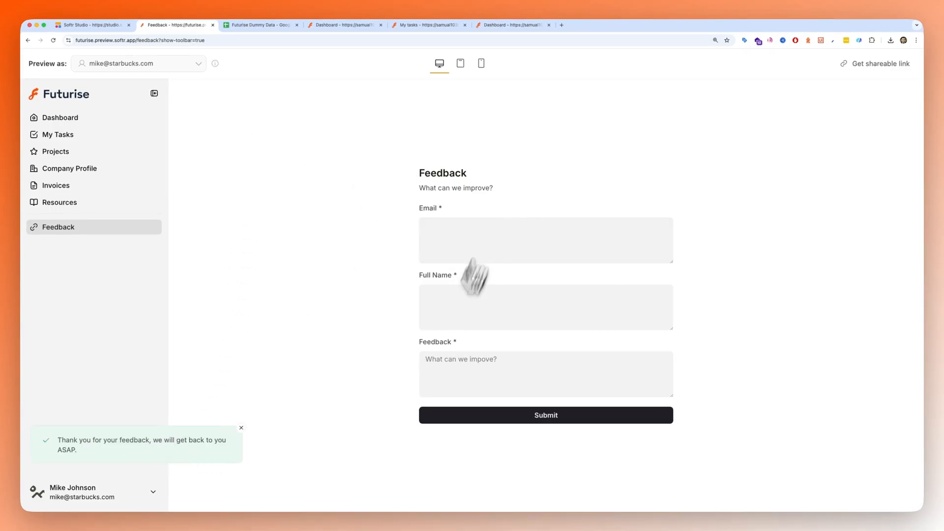
- Switch to the Futurise Dummy Data spreadsheet, select the new feedback row, and fit the Softr Record ID column to its contents
click(261, 24)
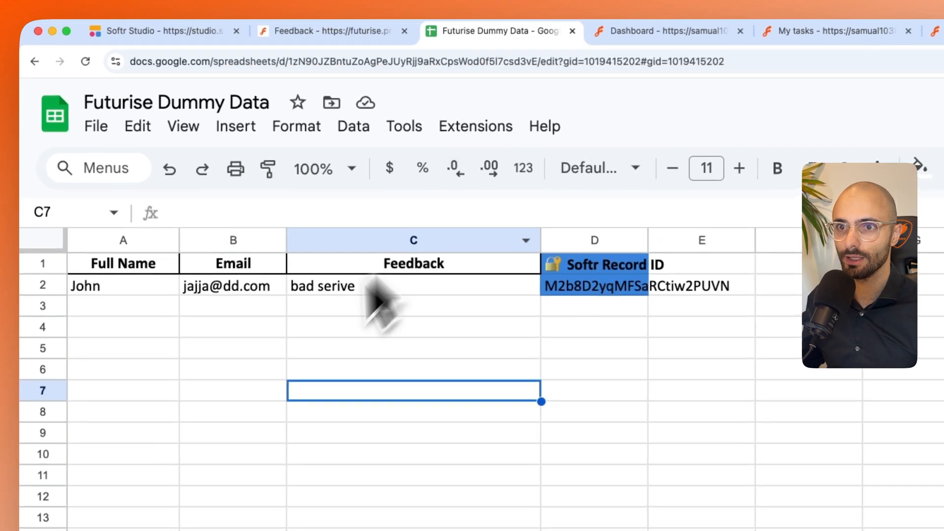
click(42, 286)
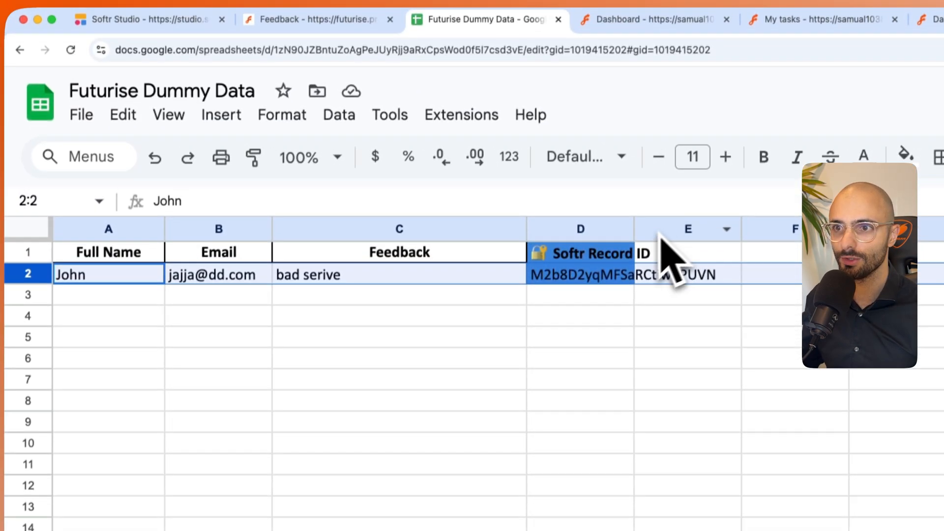
double_click(643, 133)
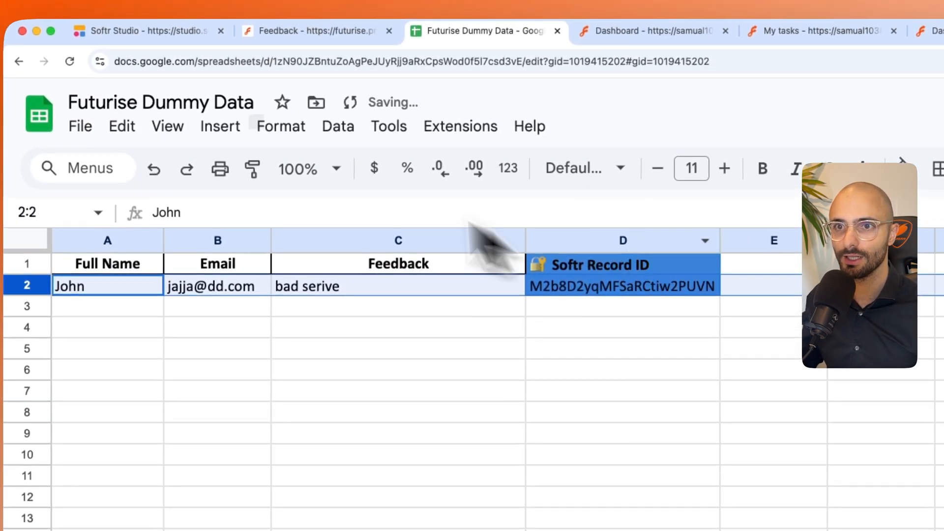
- Return to the portal preview, preview the Feedback page as an employee user, and go to that user's dashboard
click(295, 31)
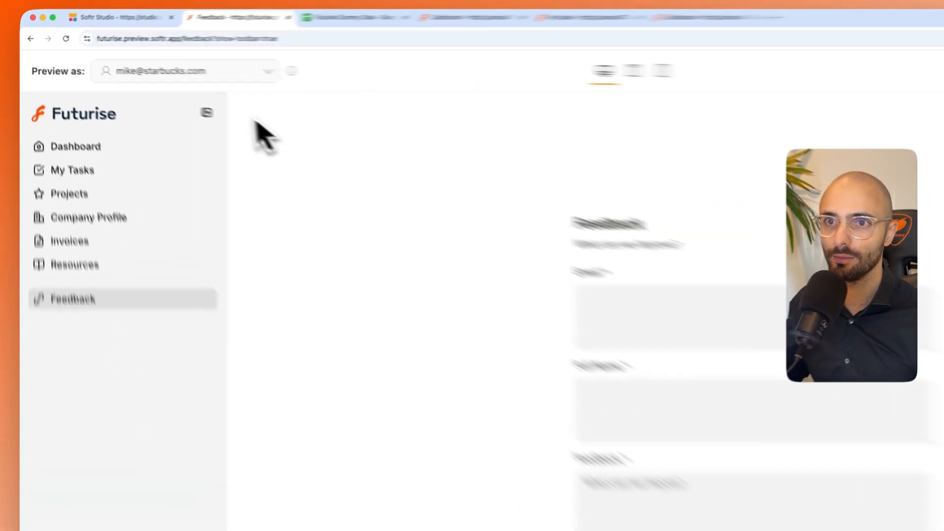
click(150, 68)
click(229, 405)
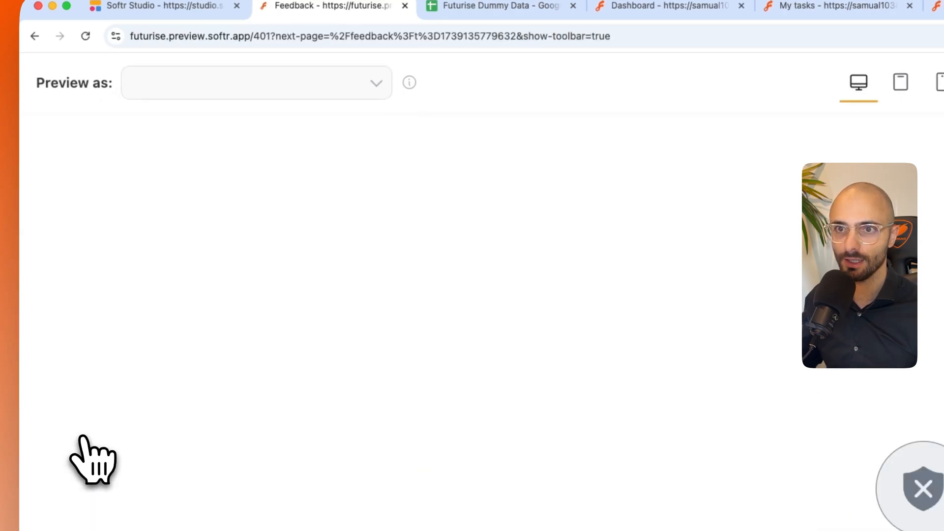
click(666, 334)
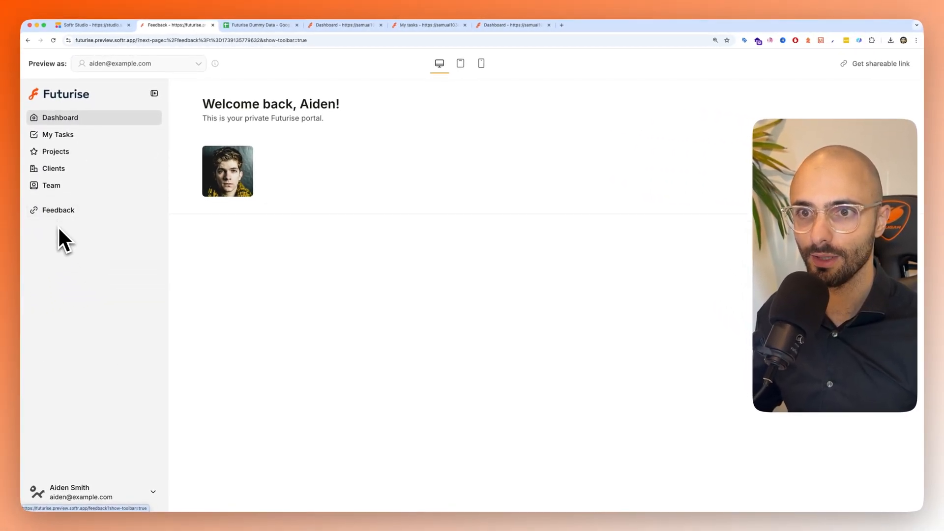
click(134, 63)
click(133, 63)
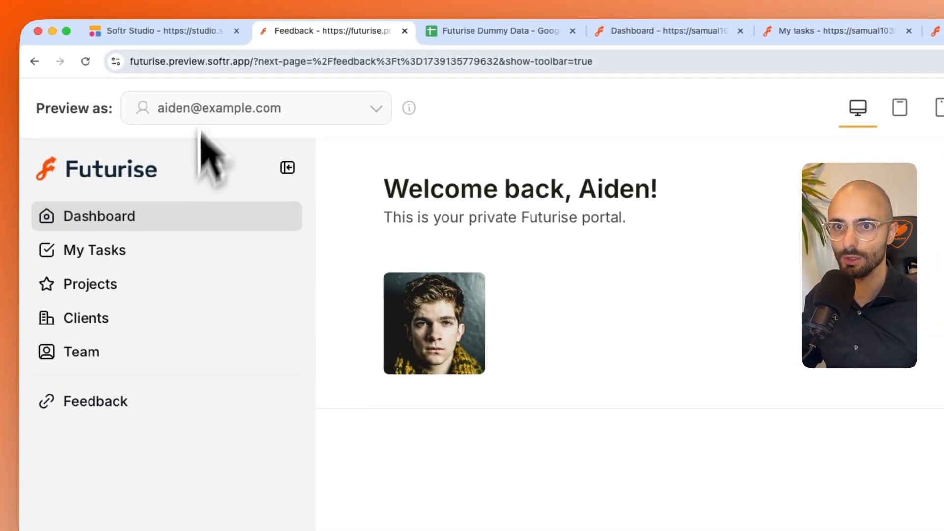
- In Softr Studio, restrict the secondary Feedback navigation link to logged-in users in selected user groups, including Admin
click(186, 31)
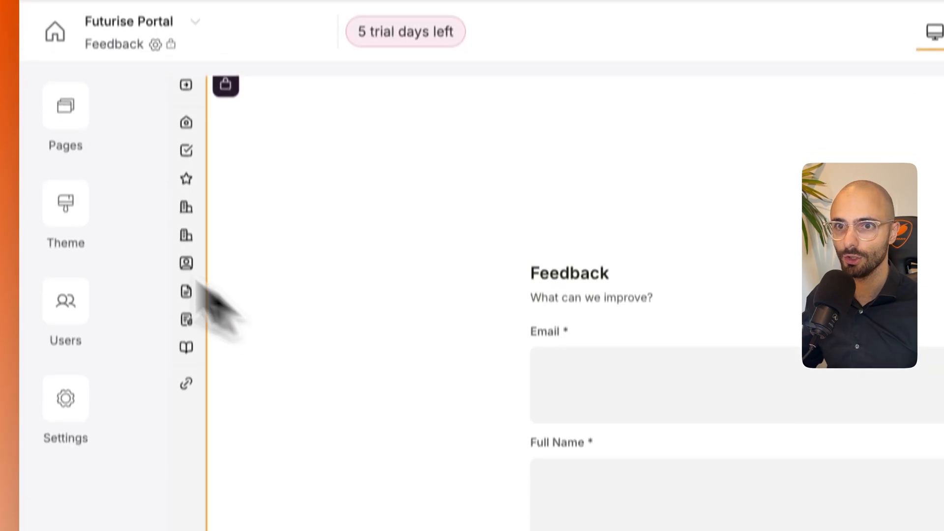
mouse_move(176, 165)
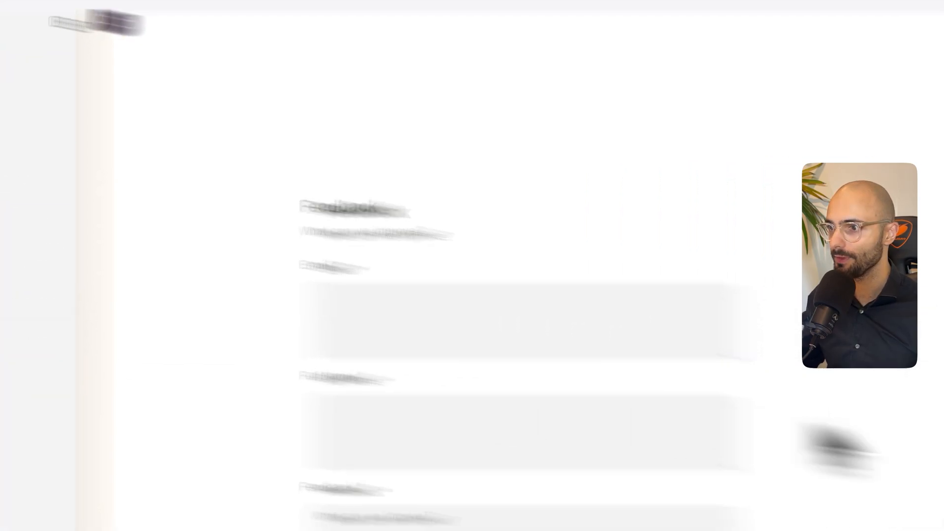
scroll(651, 425, down, 3)
scroll(624, 405, down, 1)
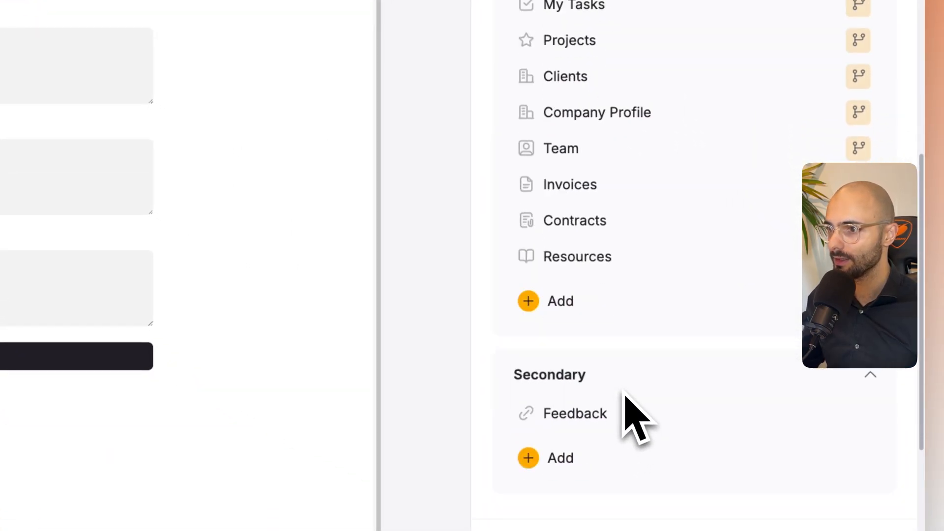
click(860, 417)
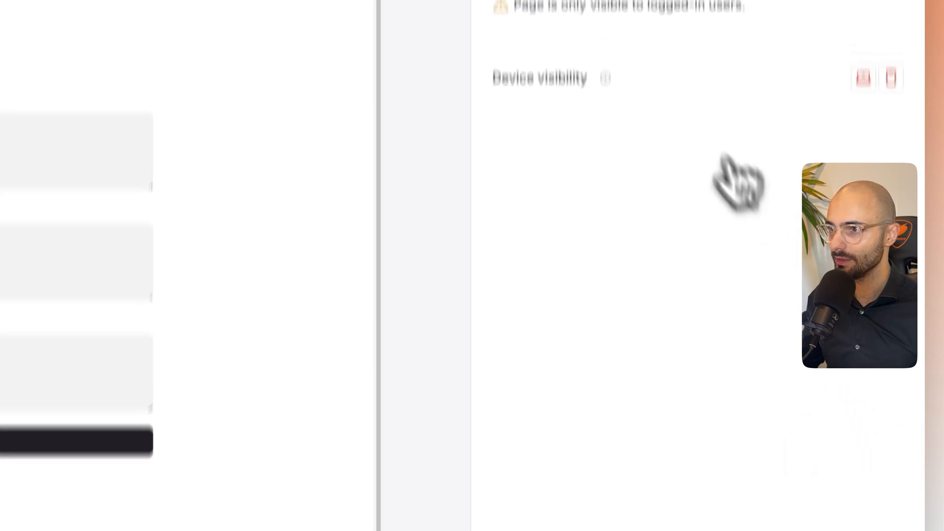
click(632, 99)
click(609, 199)
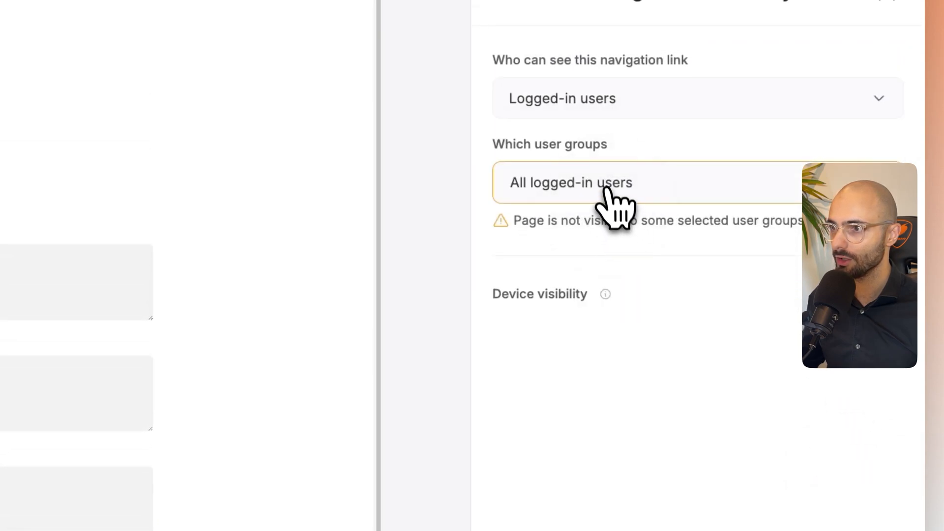
click(608, 190)
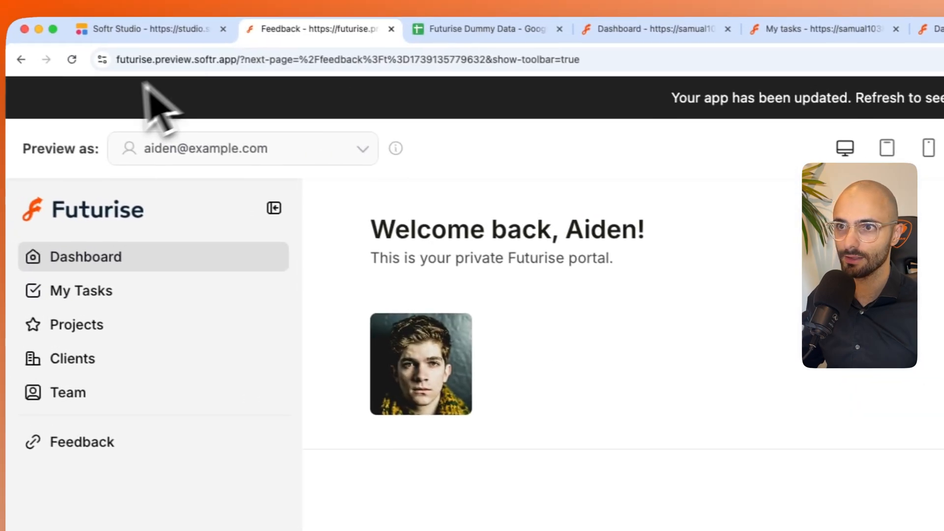
- Preview the updated portal and check the sidebar navigation as the employee user and as the Starbucks client user
click(943, 98)
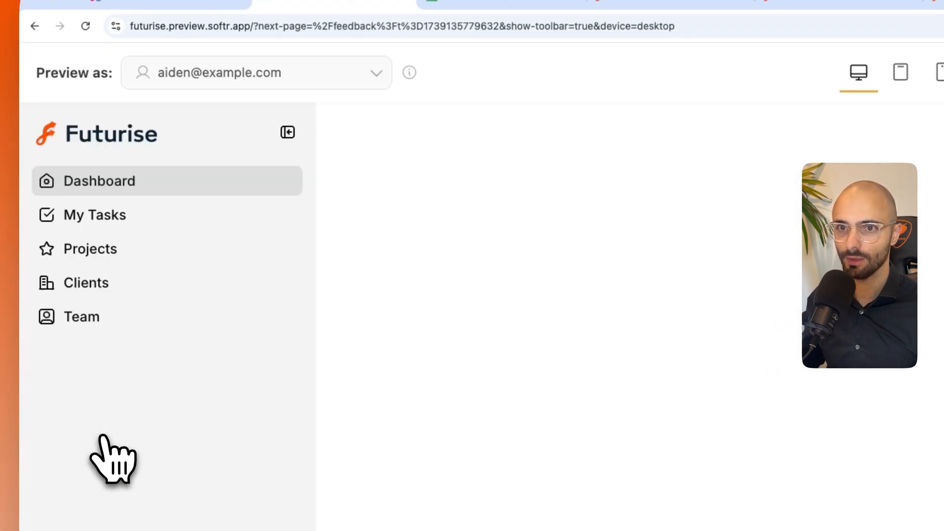
click(238, 74)
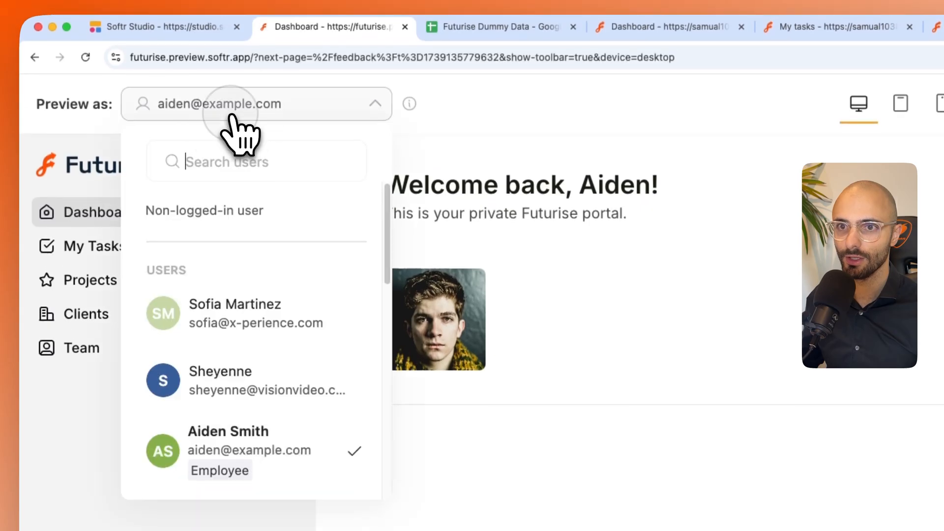
scroll(253, 393, down, 1)
scroll(251, 422, down, 5)
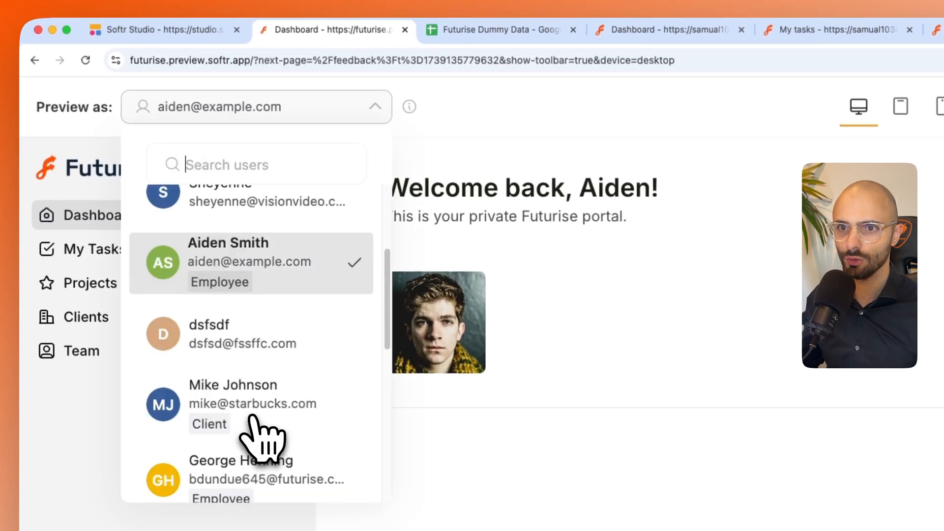
click(245, 403)
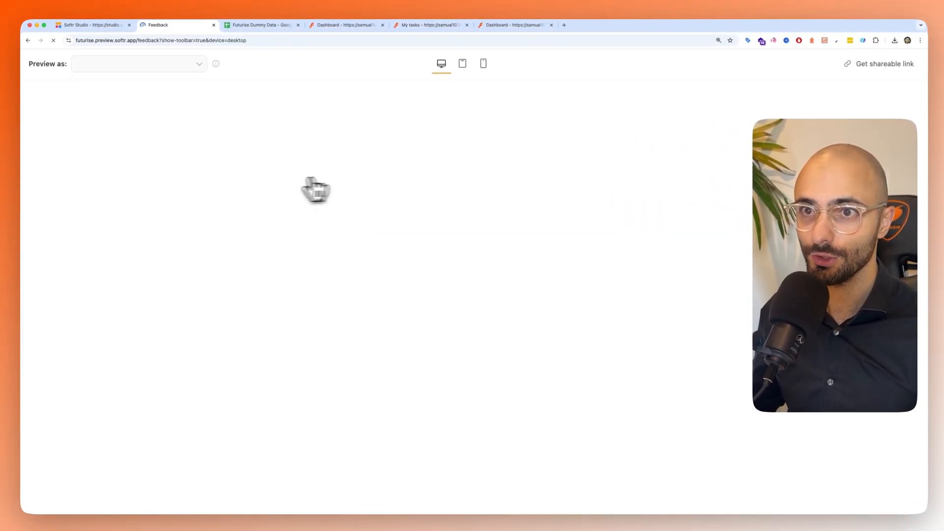
- Back in Softr Studio, add a Table block above the feedback form and connect it to the Feedback sheet of Futurise Dummy Data
click(76, 27)
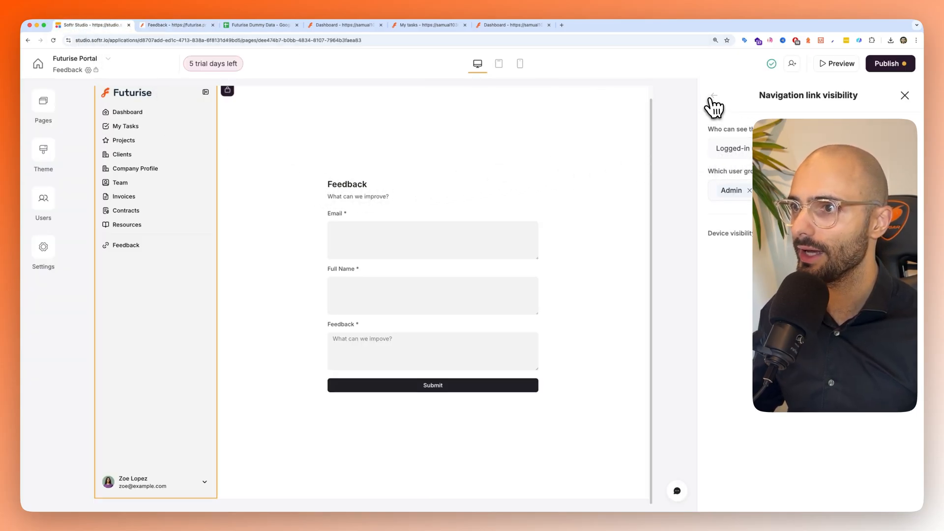
click(903, 100)
click(901, 102)
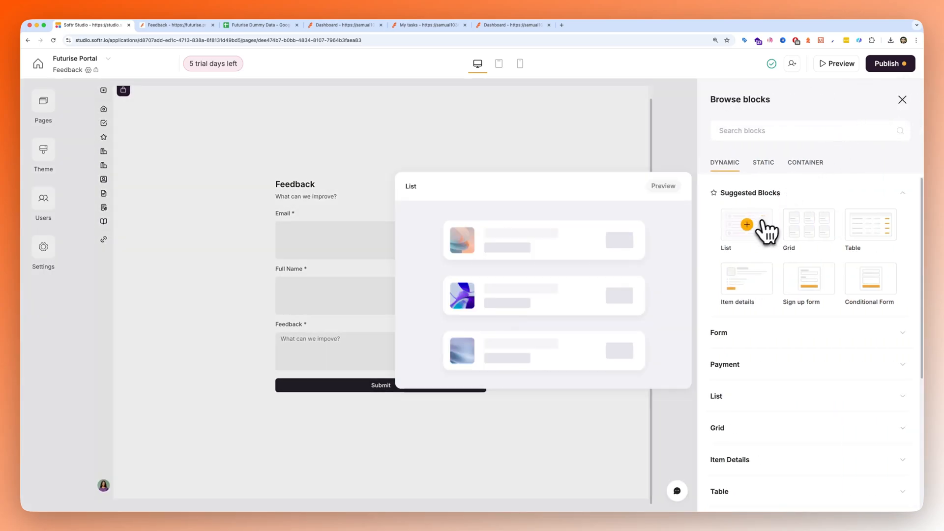
mouse_move(785, 250)
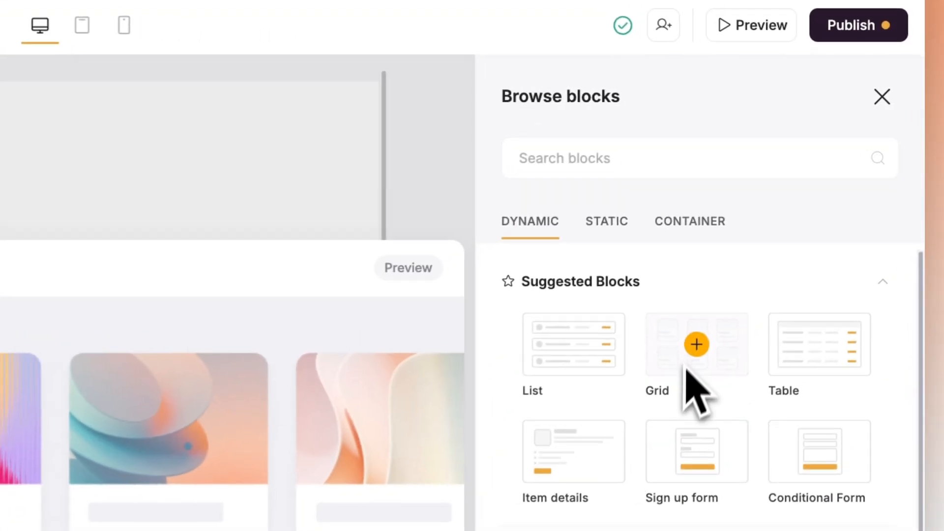
click(818, 347)
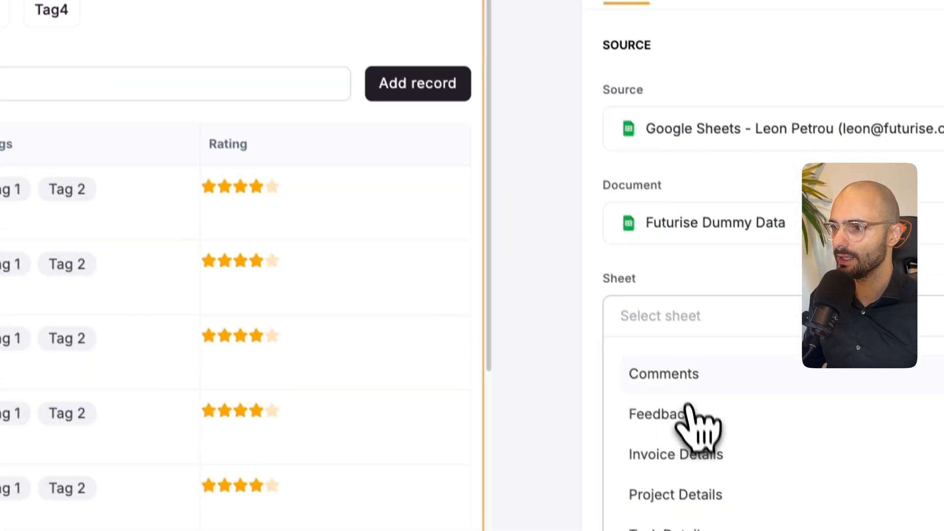
click(687, 413)
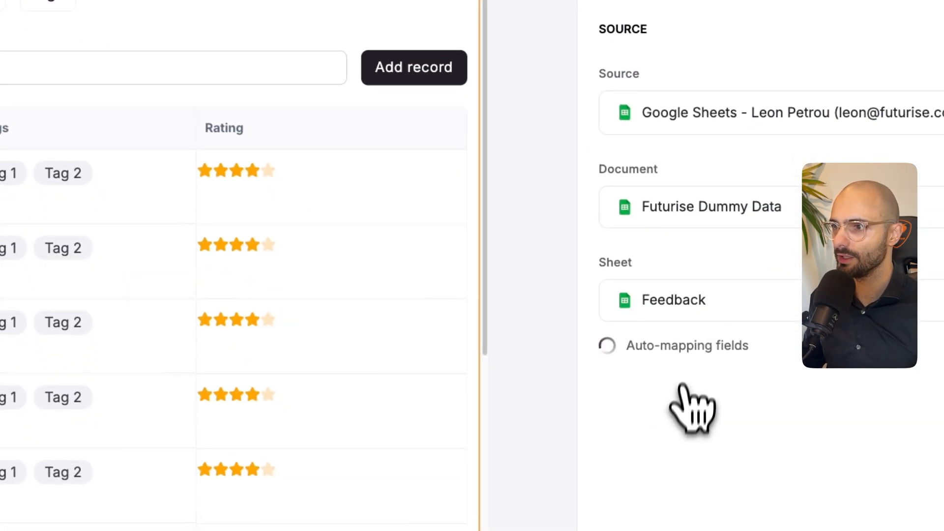
- Restrict the table block's visibility to logged-in users in the Admin user group
click(866, 124)
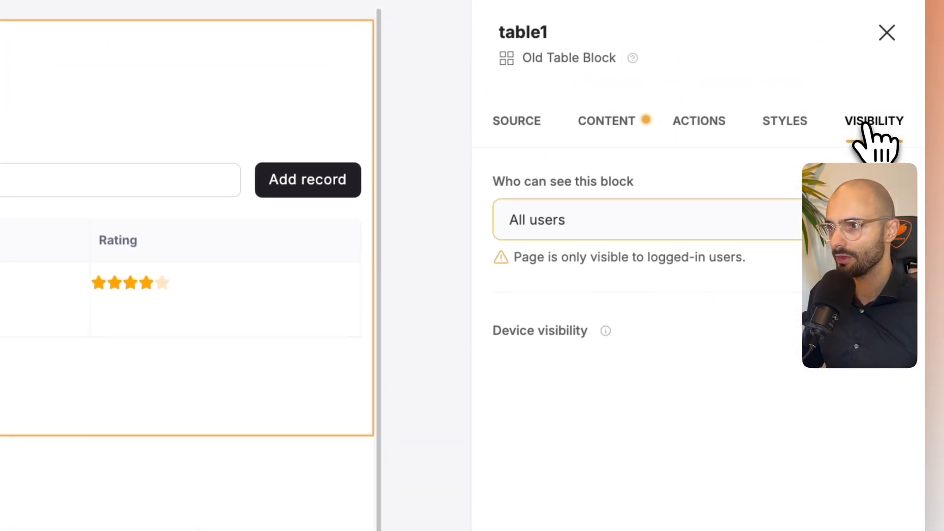
click(636, 218)
click(572, 321)
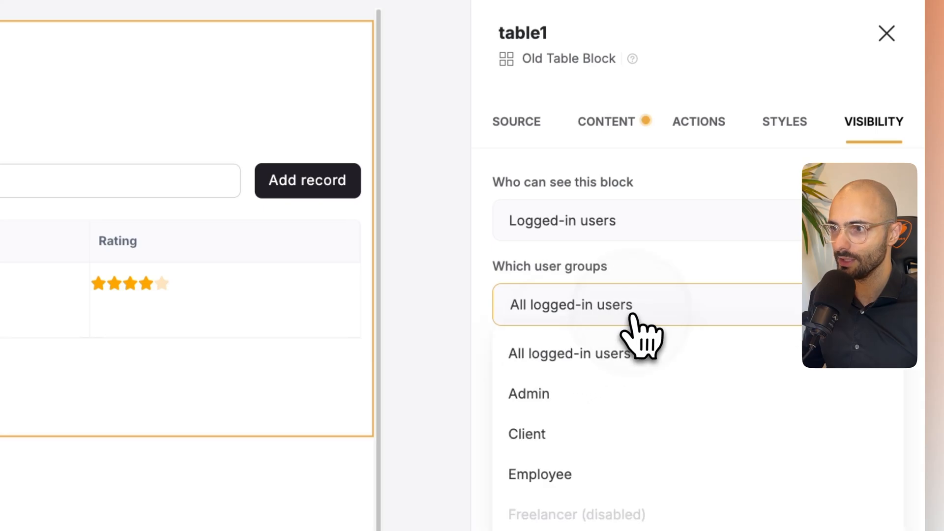
click(612, 283)
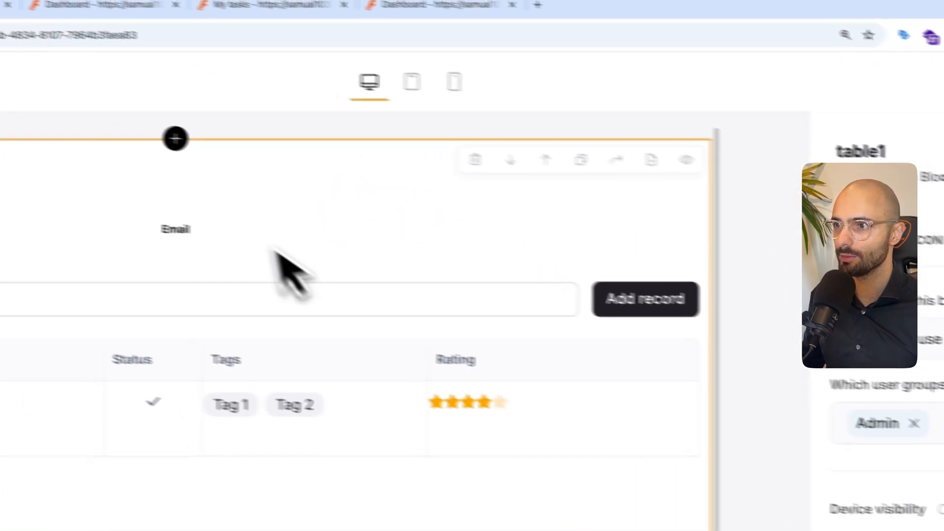
- Remove the default Image, Simple text, Status, Tags and Rating fields from the table block
click(635, 194)
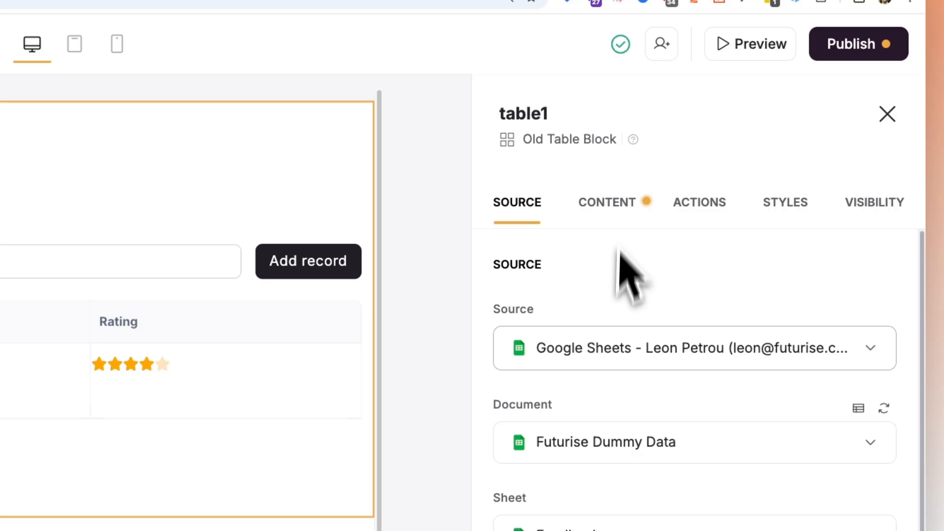
click(610, 206)
scroll(654, 379, down, 1)
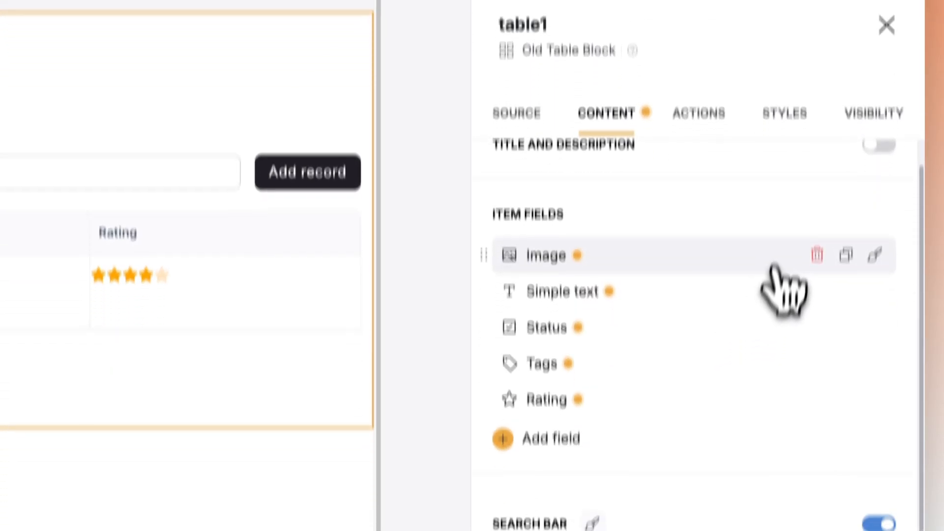
click(817, 344)
click(817, 343)
click(817, 344)
click(817, 343)
click(817, 344)
- Add the Email, Feedback and Full Name fields to the table and order them Full Name, Email, Feedback
click(548, 175)
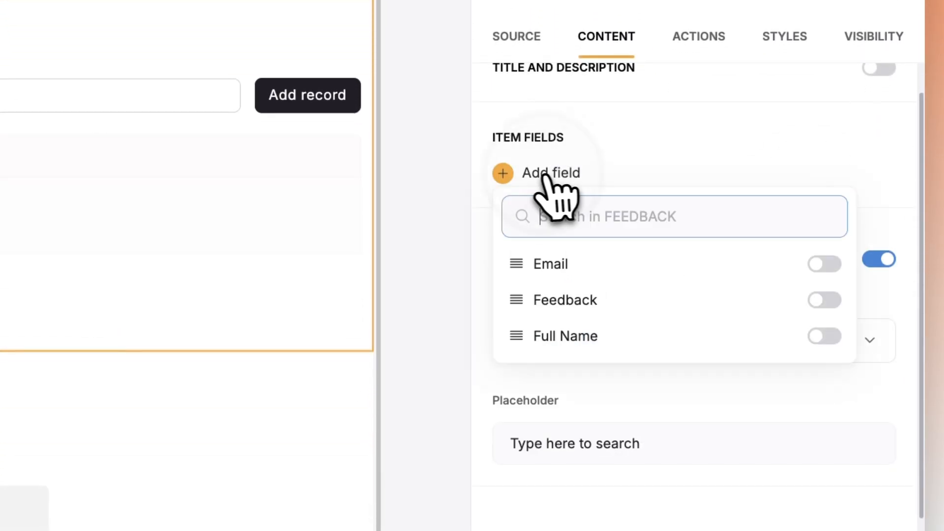
click(820, 264)
click(824, 344)
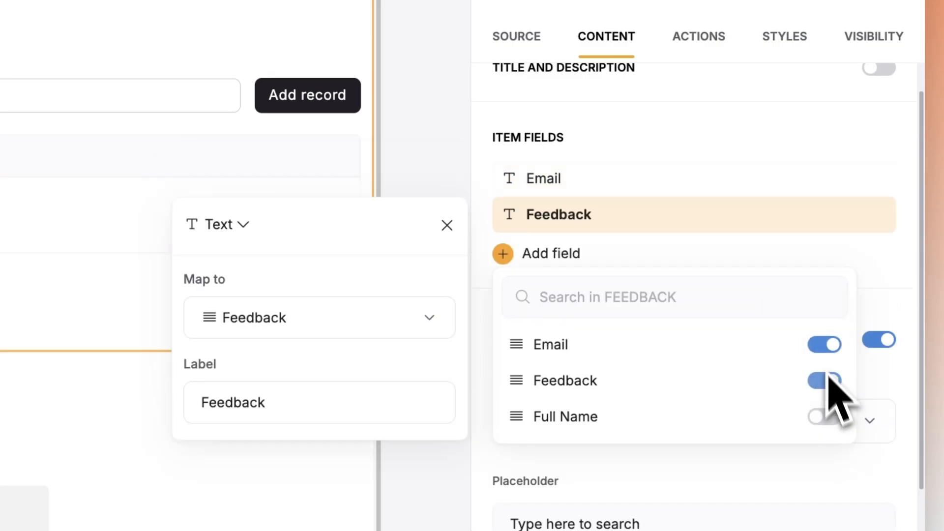
click(826, 417)
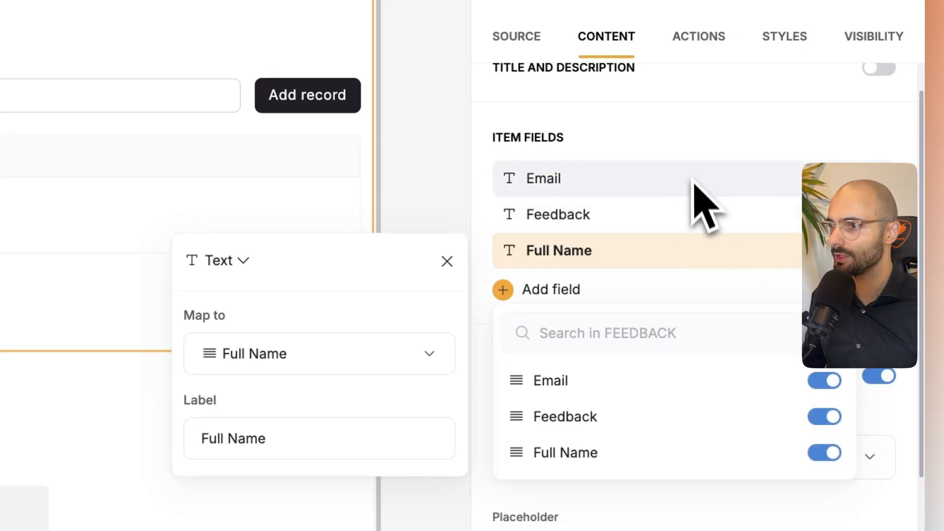
click(689, 154)
scroll(703, 305, down, 2)
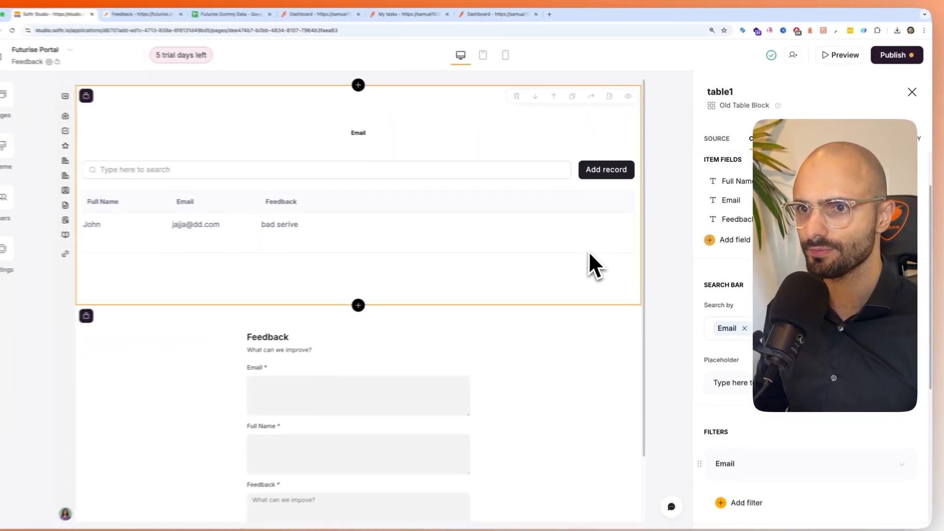
- Remove the table block's Add record button and give the block the title Client Feedback with an empty description
scroll(811, 305, down, 2)
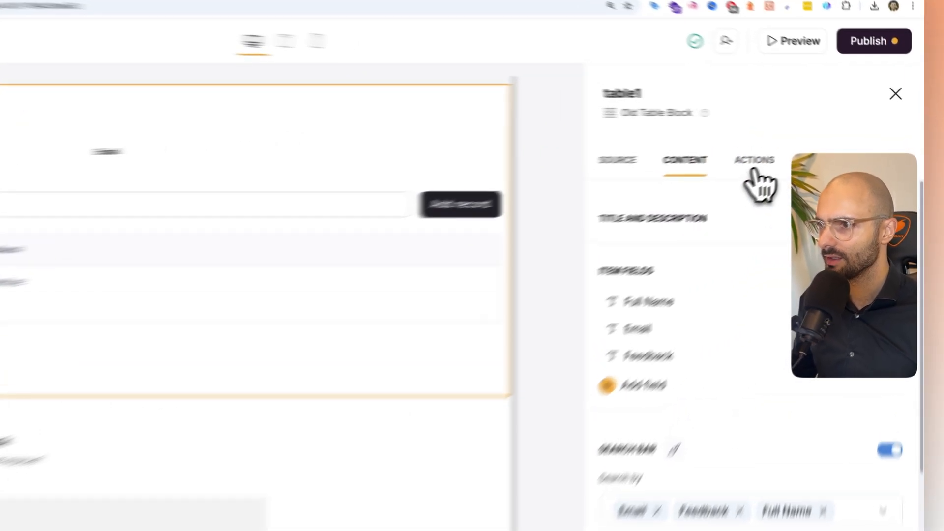
click(812, 143)
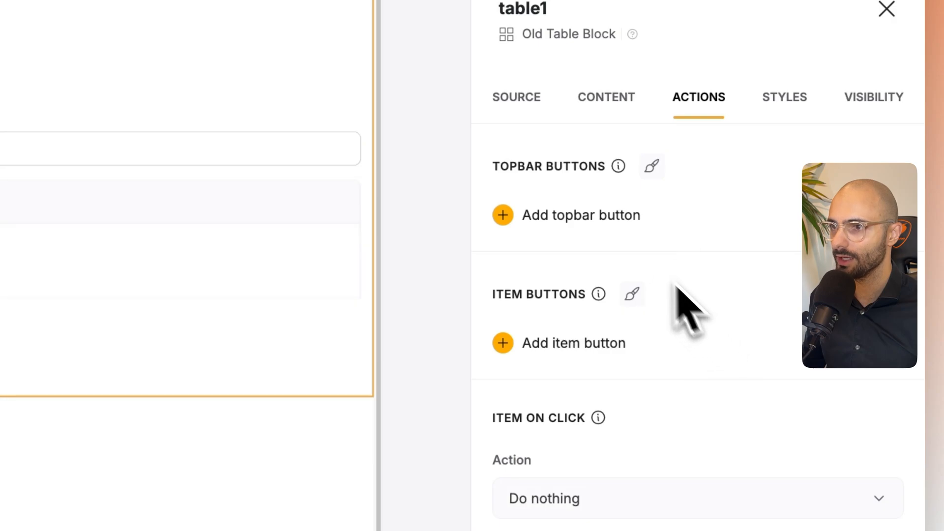
click(610, 98)
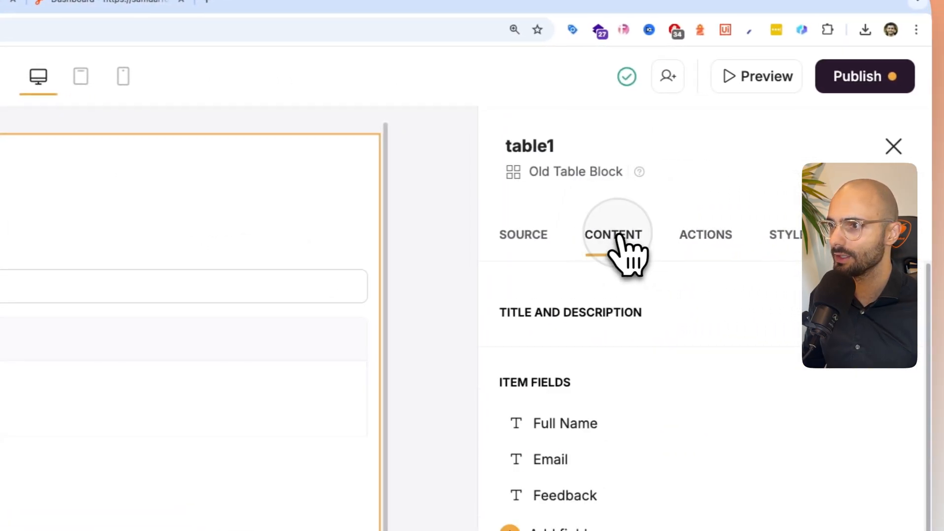
click(886, 312)
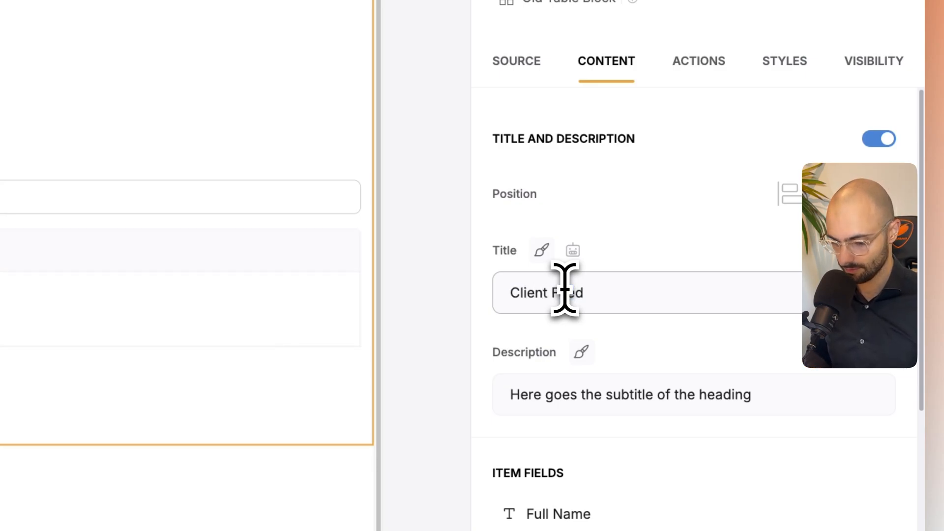
triple_click(632, 396)
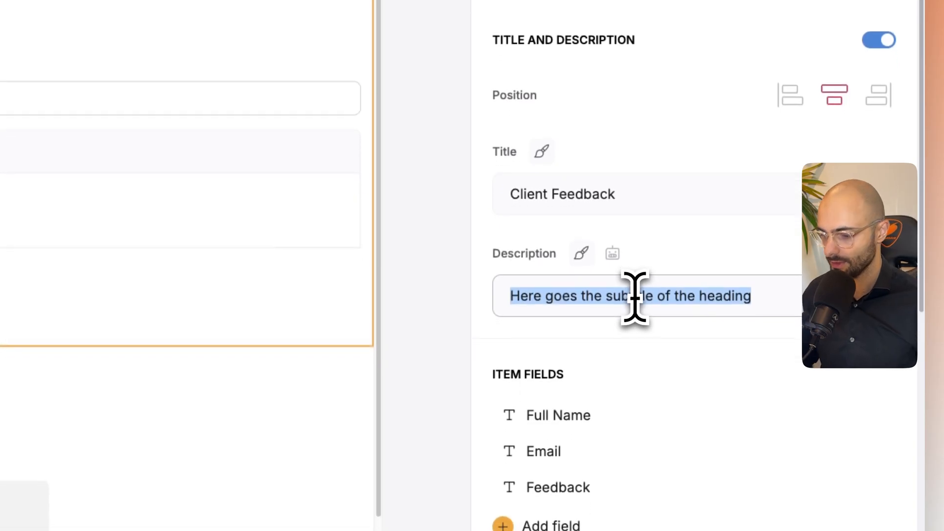
key(BackSpace)
scroll(688, 275, down, 6)
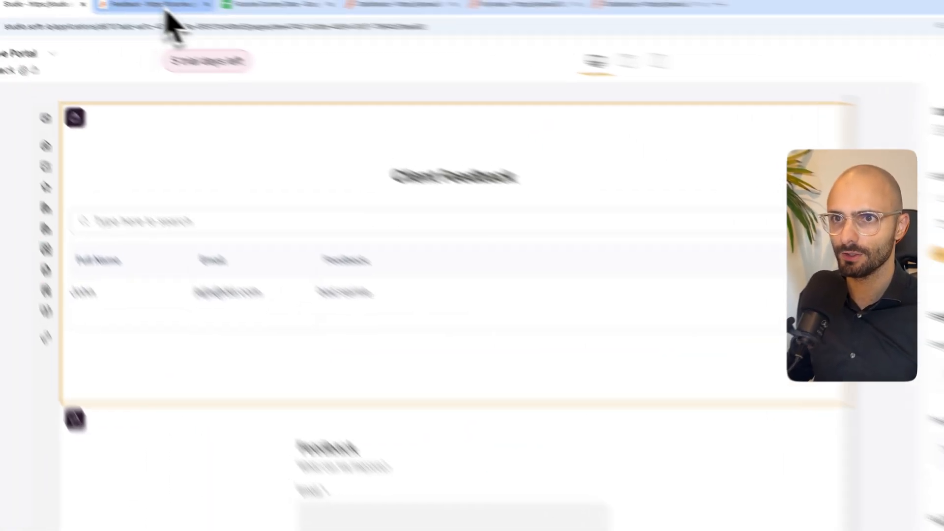
- Refresh the portal preview in the browser and check the Feedback page's access as an employee user
click(164, 10)
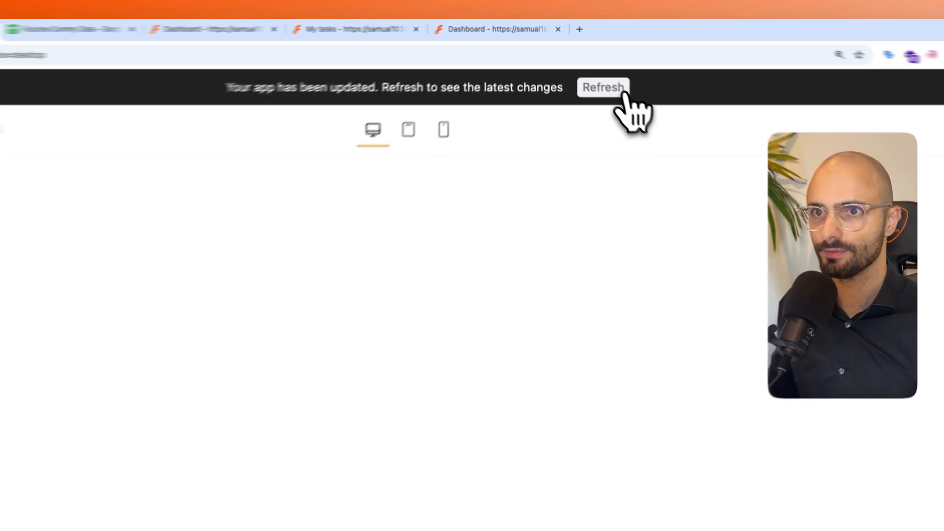
click(639, 104)
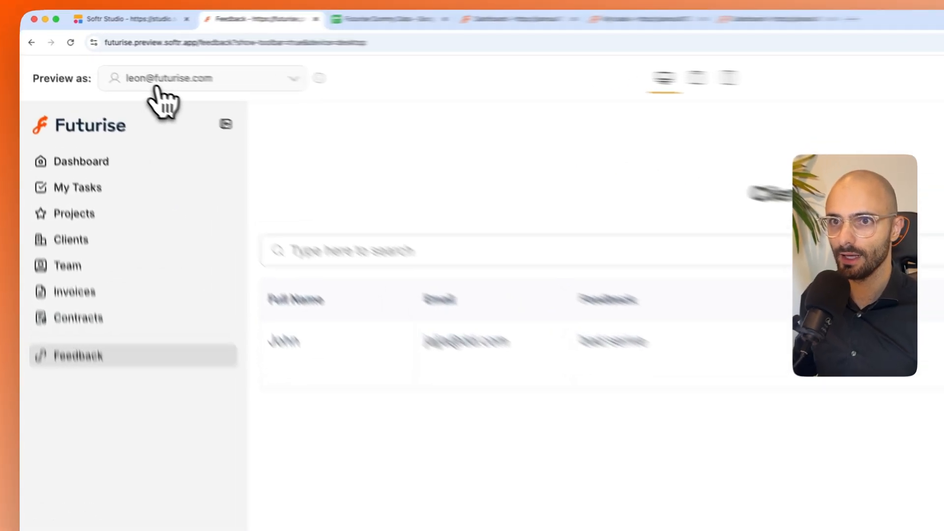
click(114, 64)
scroll(227, 392, down, 2)
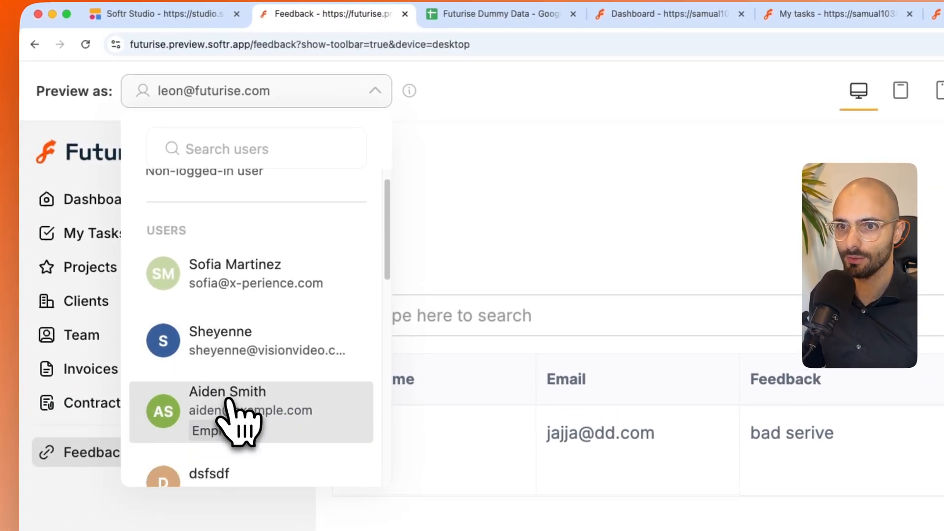
click(229, 401)
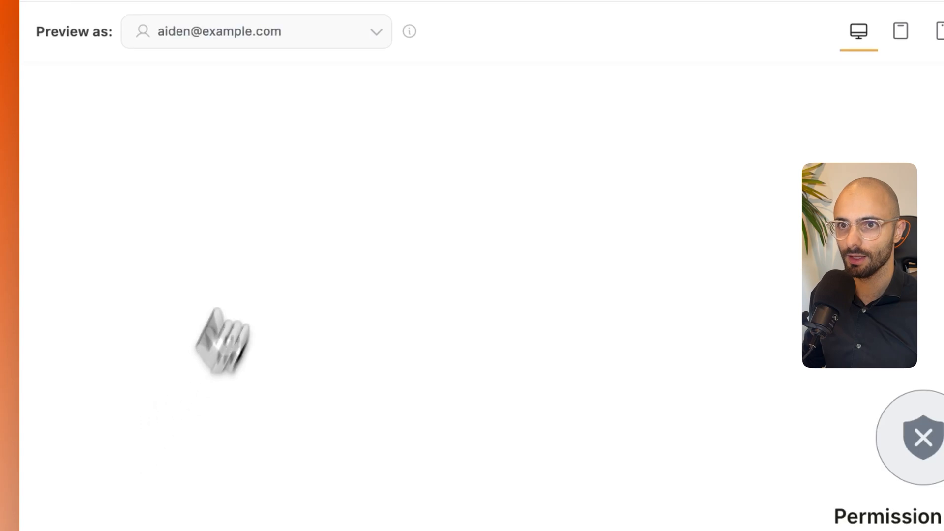
click(614, 445)
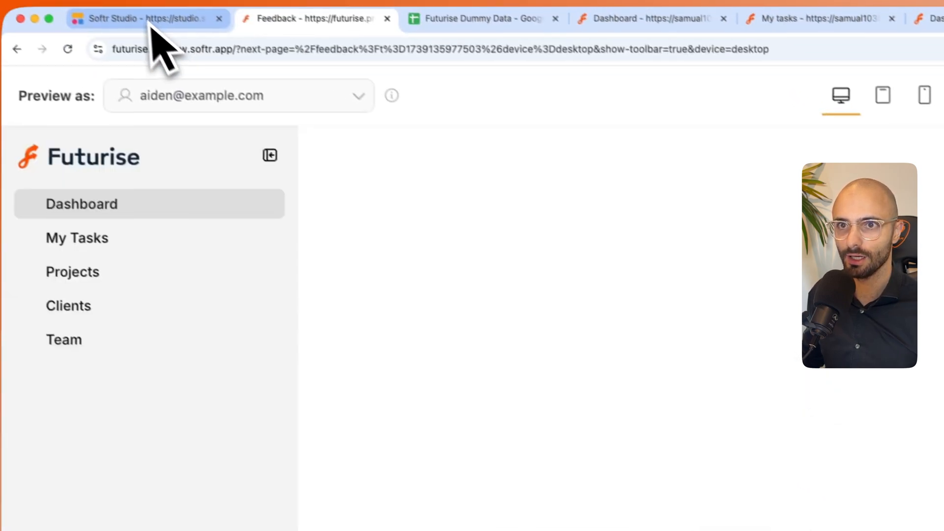
- Back in Softr Studio, give the secondary Feedback navigation link a megaphone icon found by searching for feedback
click(148, 20)
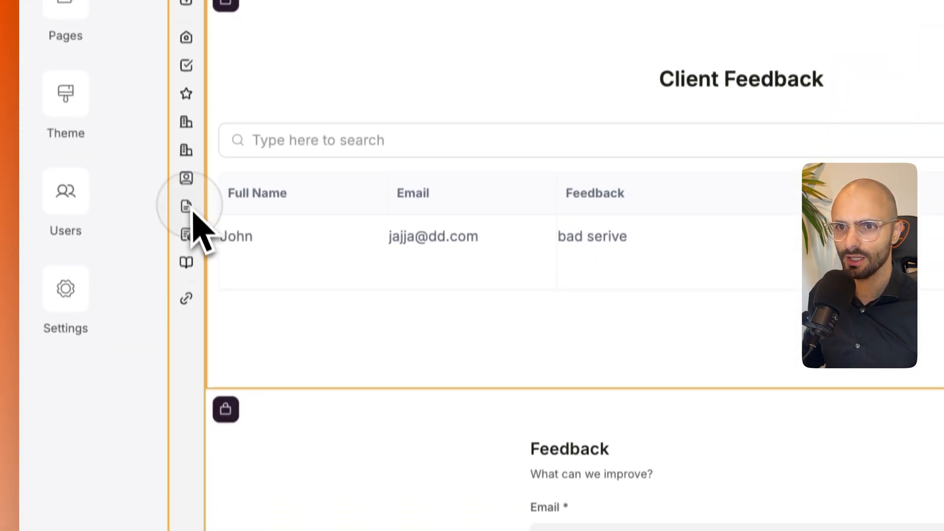
click(192, 212)
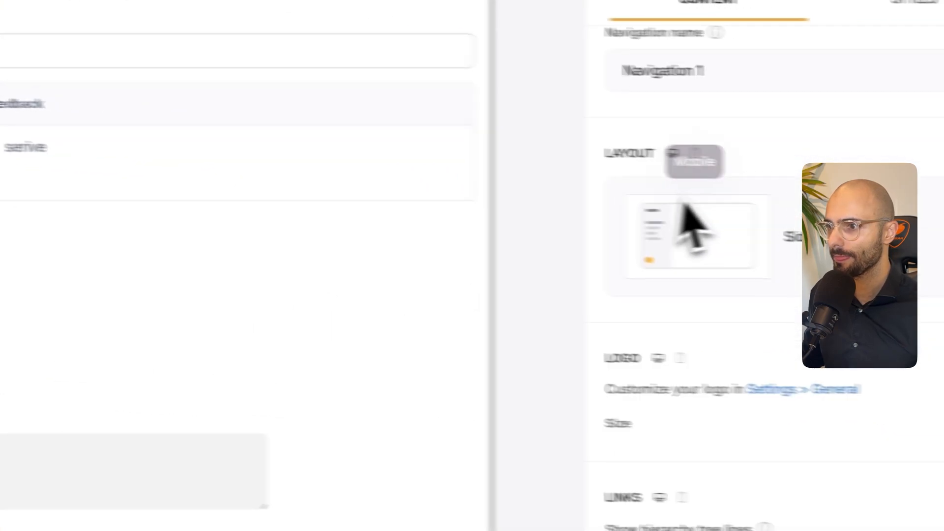
scroll(693, 227, down, 15)
click(573, 334)
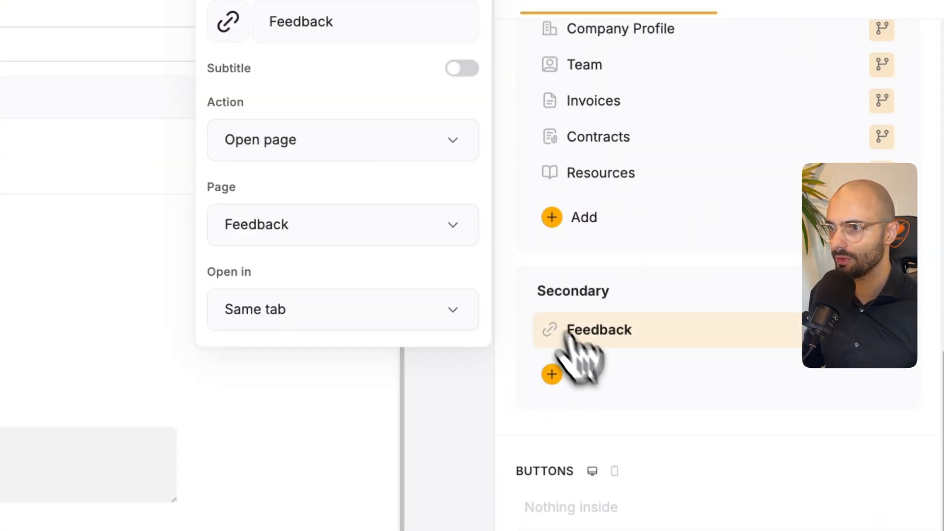
click(228, 29)
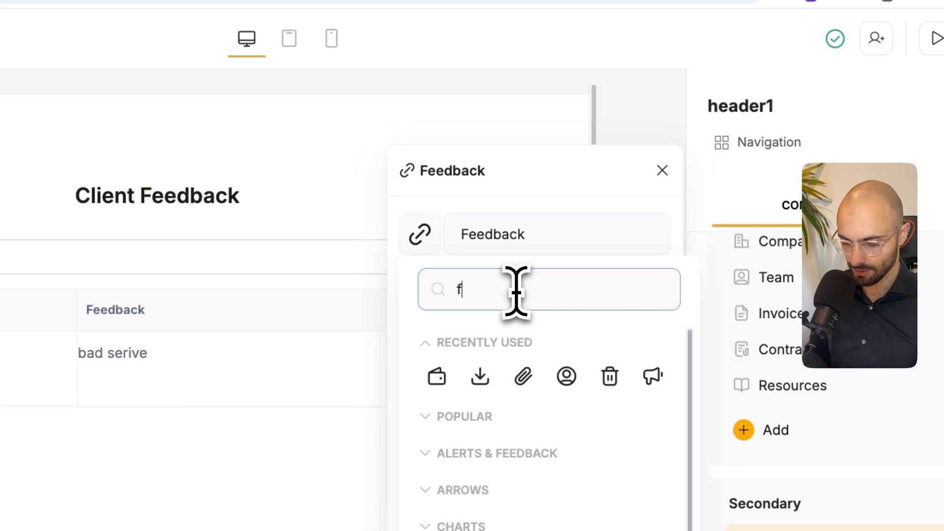
text(feedback)
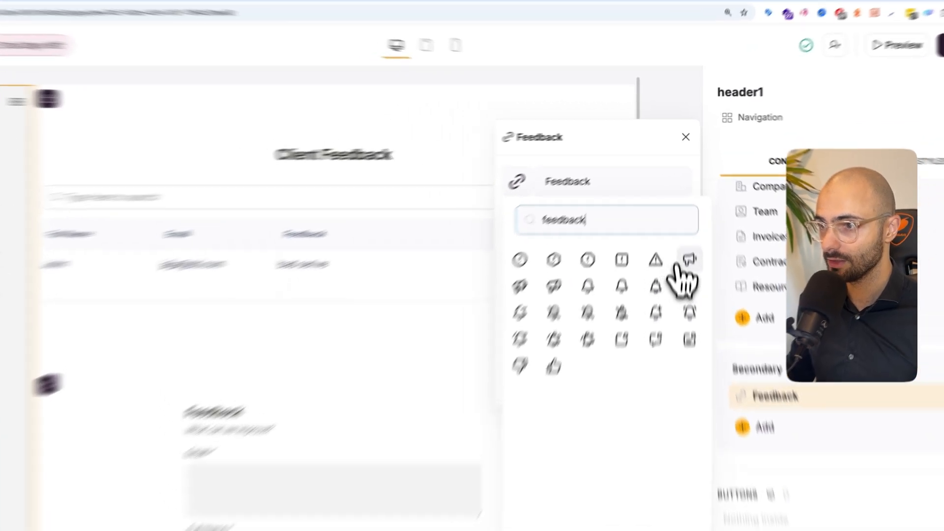
click(688, 217)
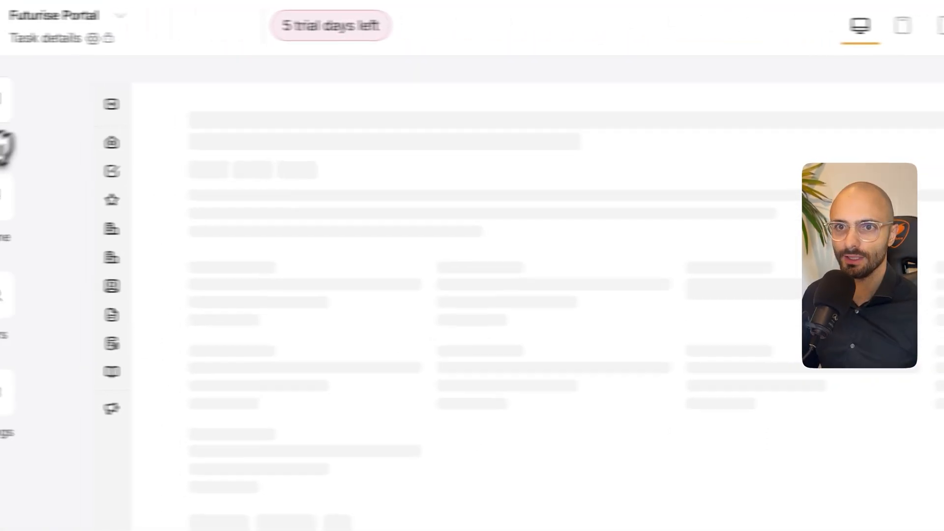
- Open the My profile page for editing and inspect the user menu's links in the portal preview
click(59, 101)
scroll(264, 359, down, 5)
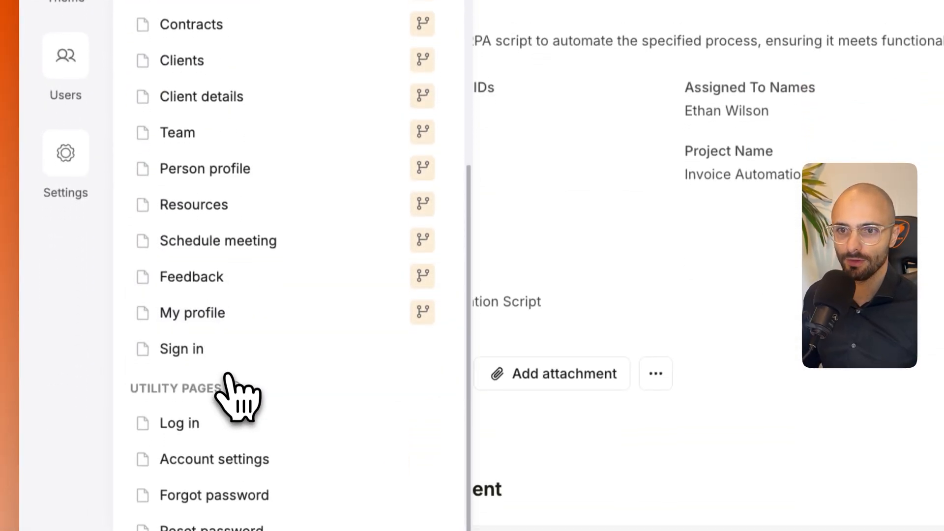
click(209, 314)
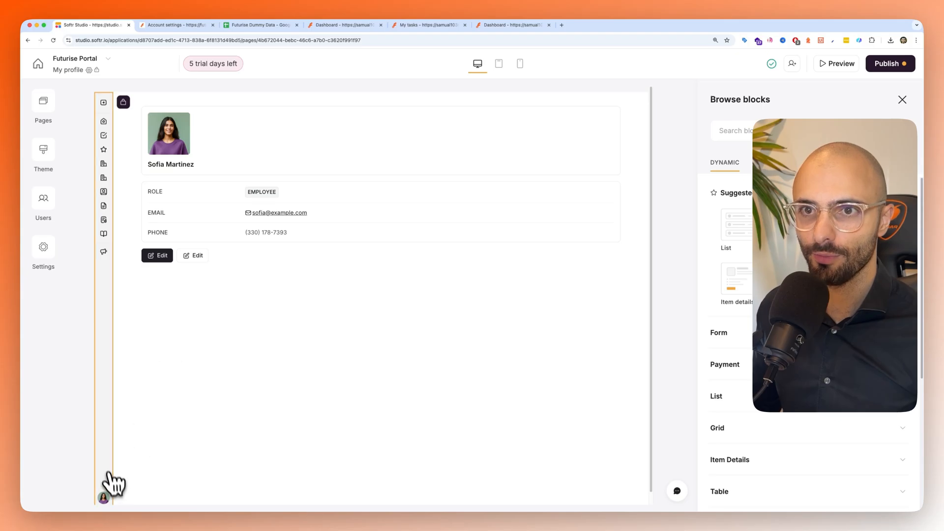
click(178, 25)
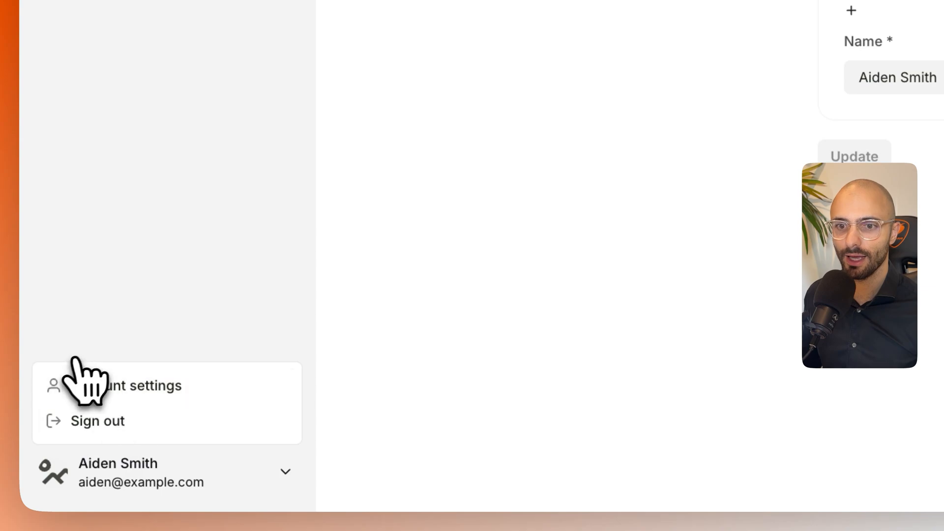
- Back in Softr Studio, add the My profile page as a link in the navigation's user menu
click(92, 22)
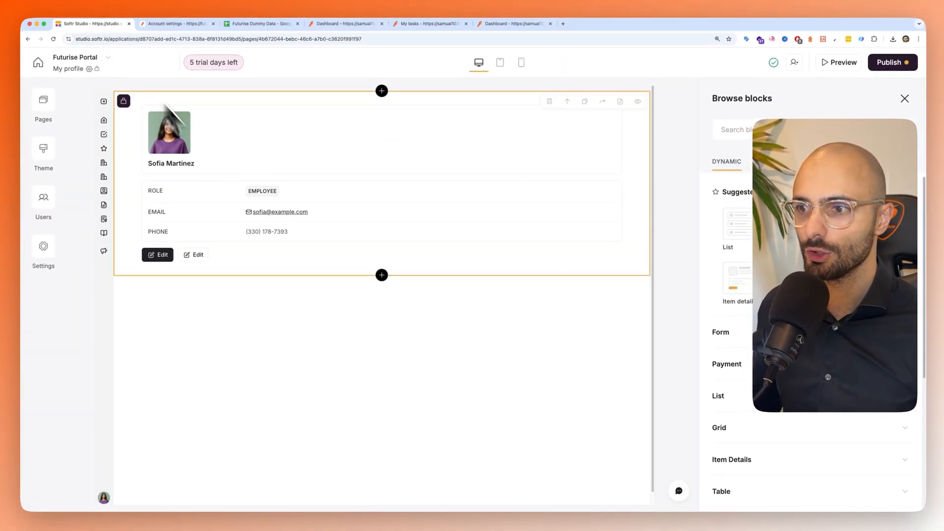
click(107, 223)
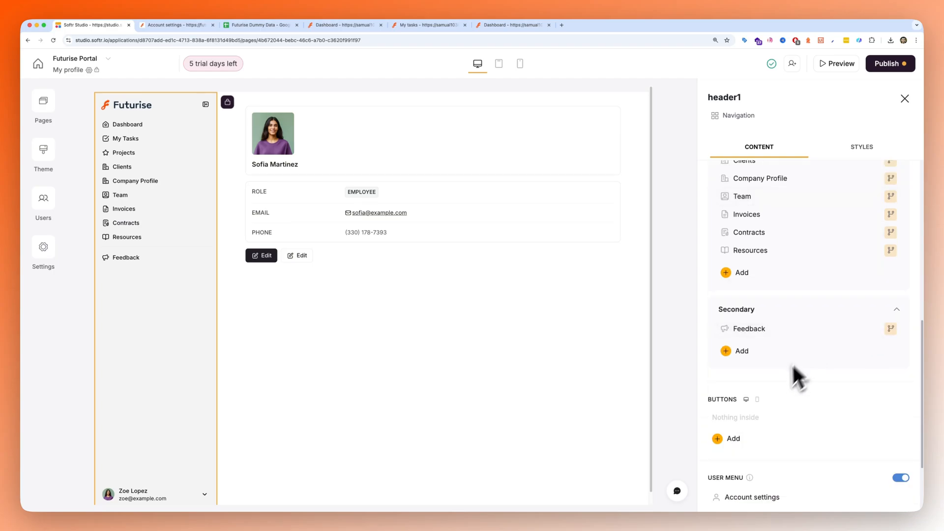
scroll(781, 378, down, 1)
scroll(747, 354, down, 3)
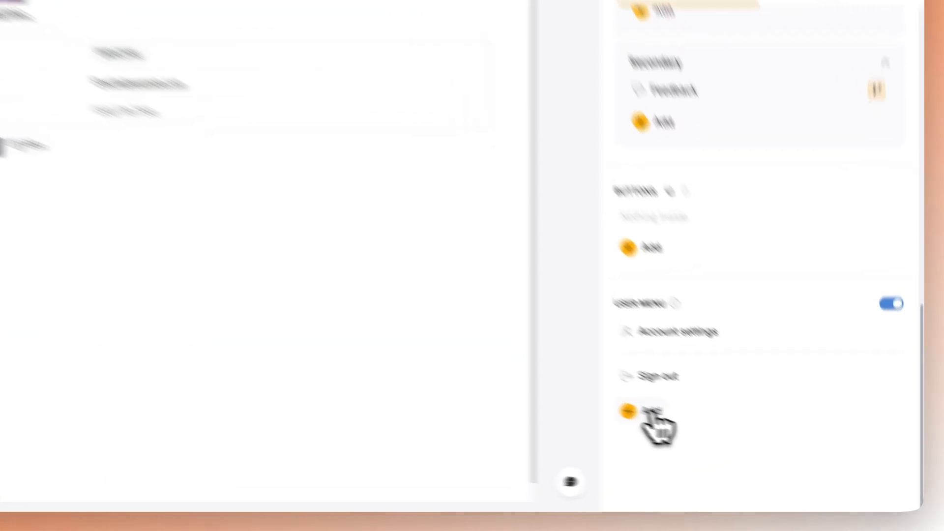
click(730, 441)
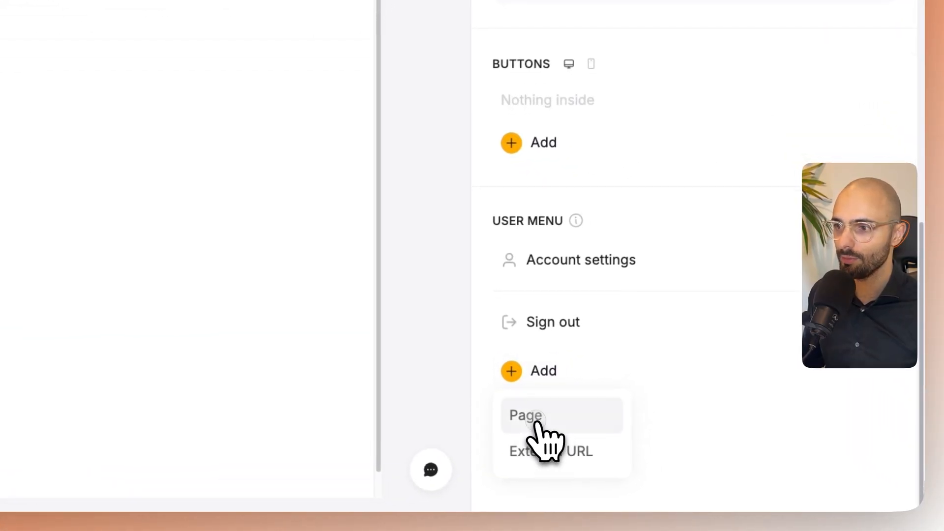
scroll(560, 445, down, 3)
scroll(565, 450, up, 3)
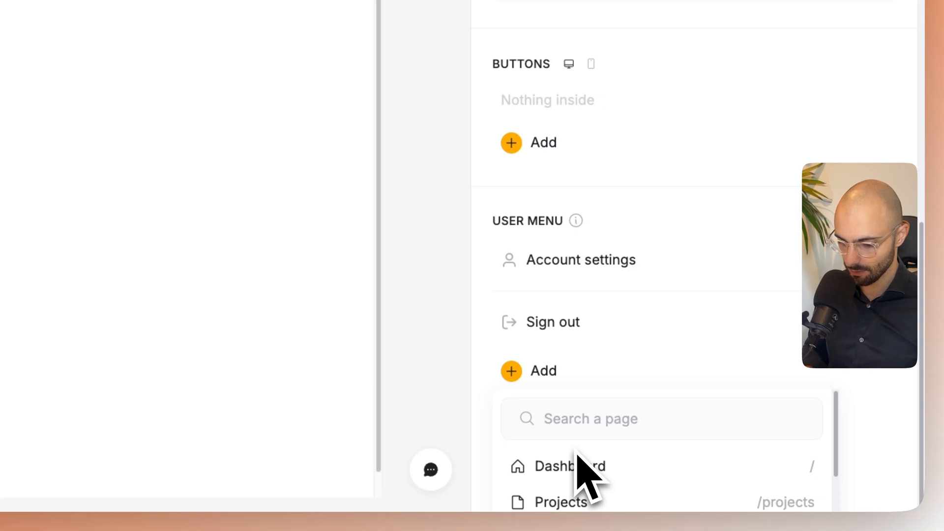
click(572, 455)
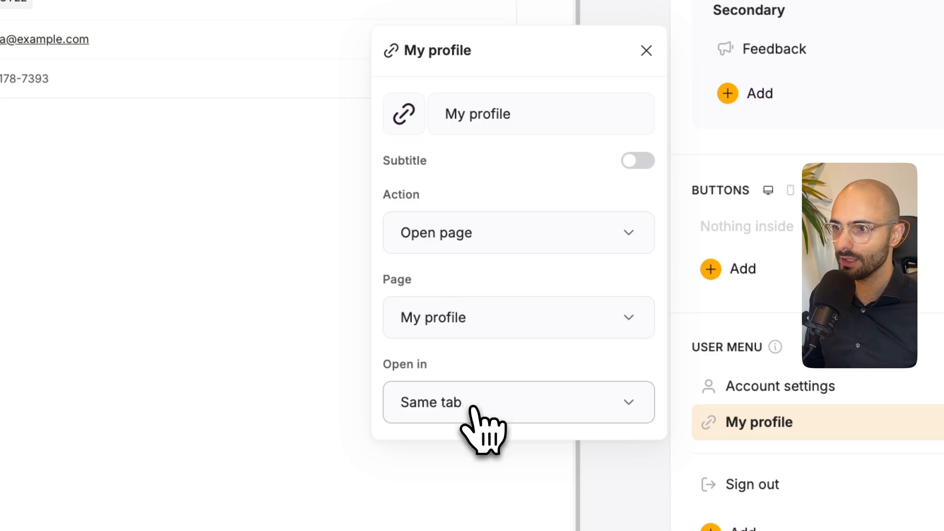
- Set the My profile link's icon to the circled user symbol and close the link settings
click(404, 113)
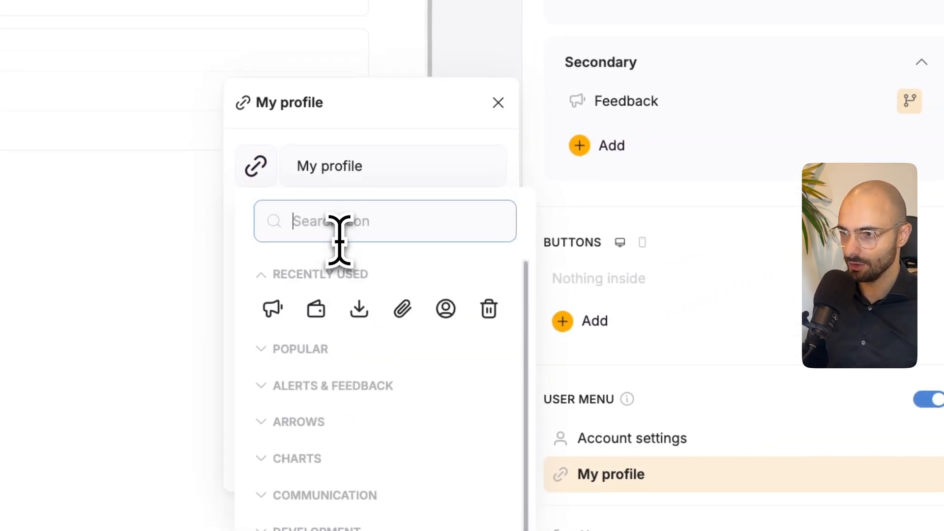
click(415, 295)
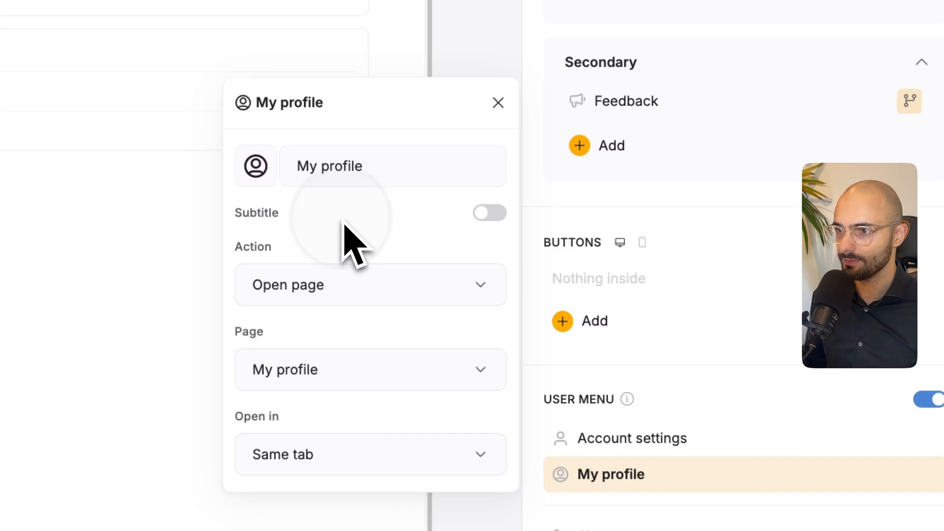
click(498, 103)
- Connect the profile's item details block to the User Details sheet, showing only records whose Person ID is the logged-in user's Person ID
click(649, 475)
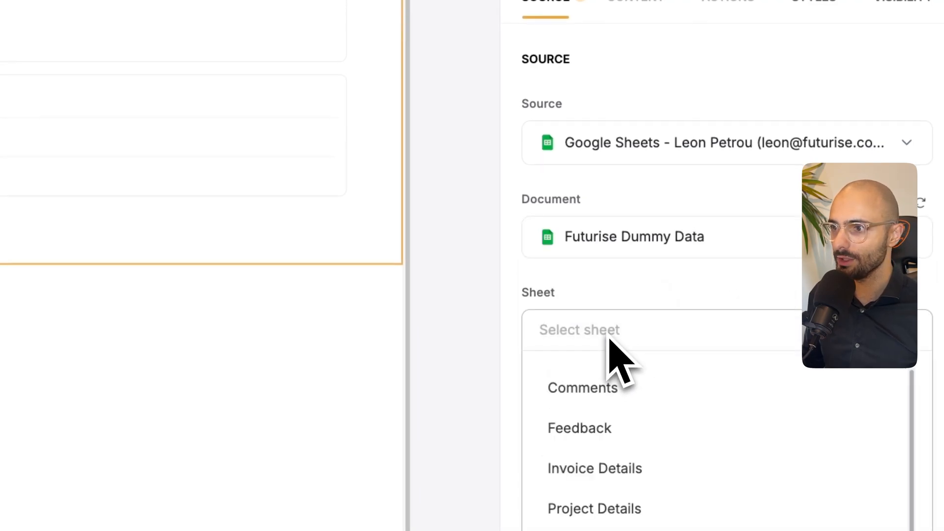
scroll(596, 519, down, 1)
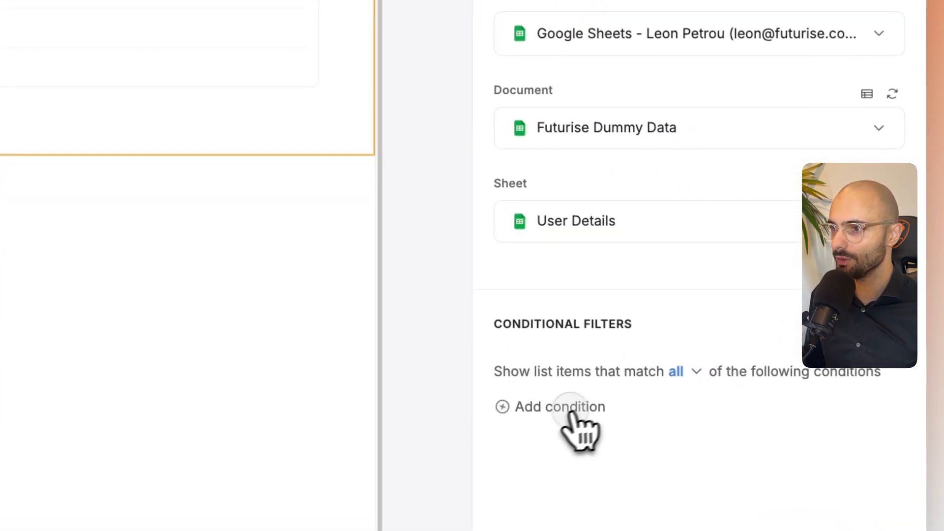
click(570, 407)
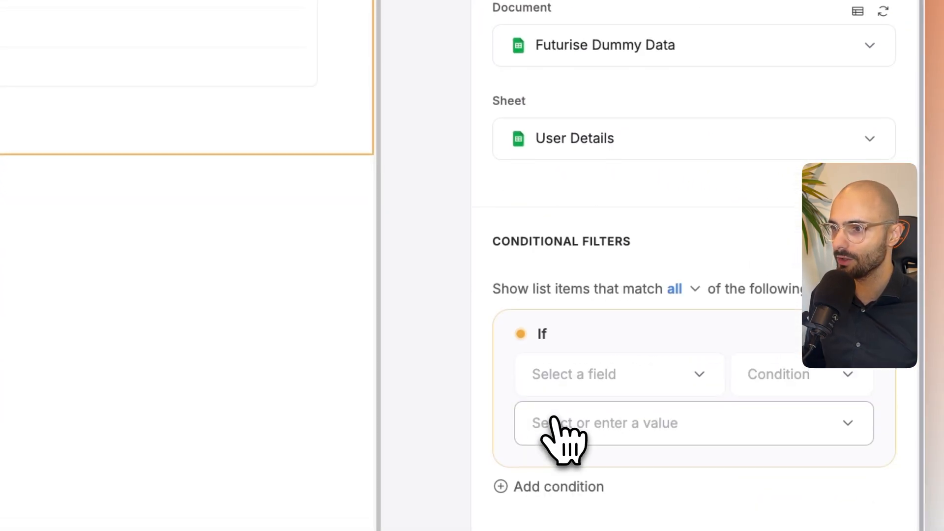
click(609, 382)
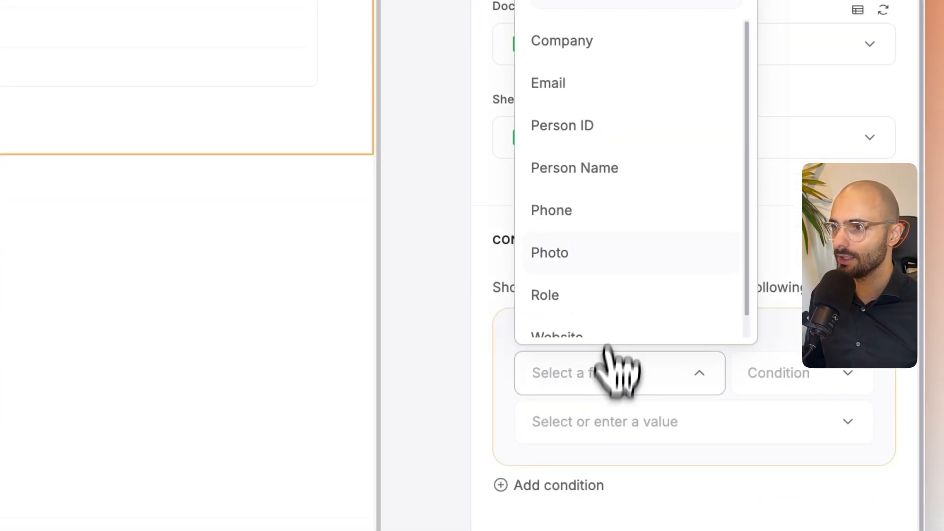
click(595, 129)
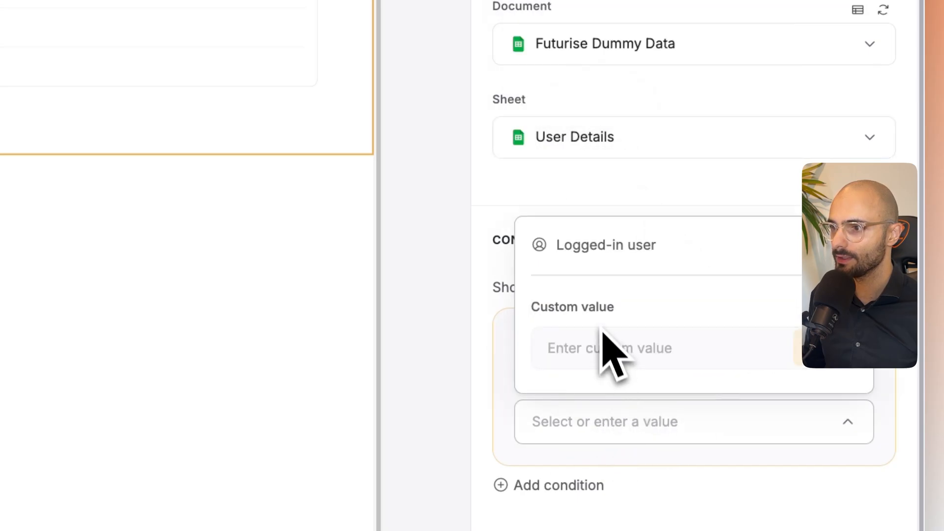
click(593, 258)
click(585, 211)
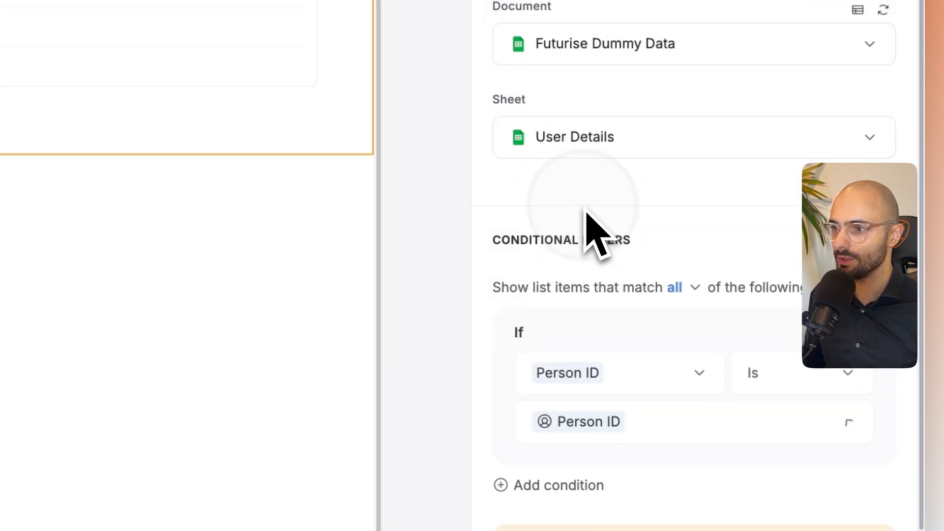
scroll(615, 358, down, 4)
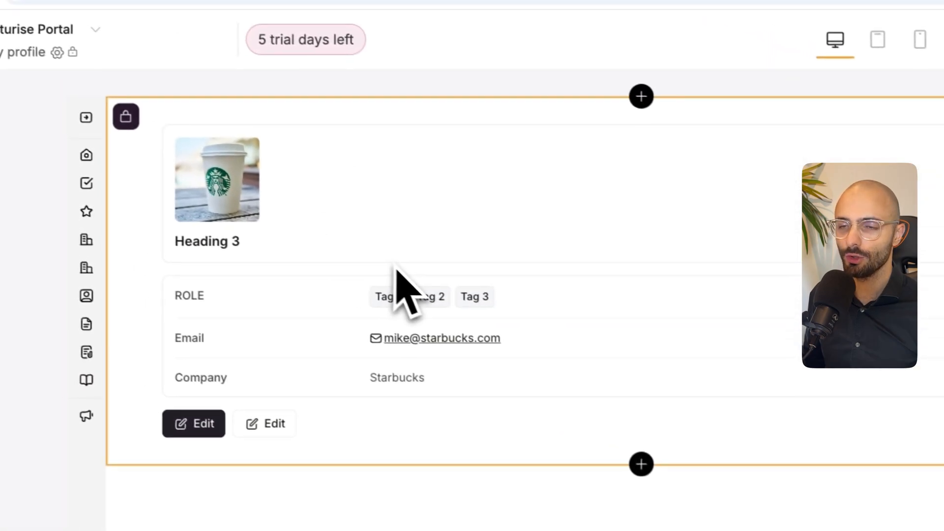
- Replace the top section's Heading 3 with the Company, Email, Person ID, Person Name, Phone, Role and Website fields
click(624, 99)
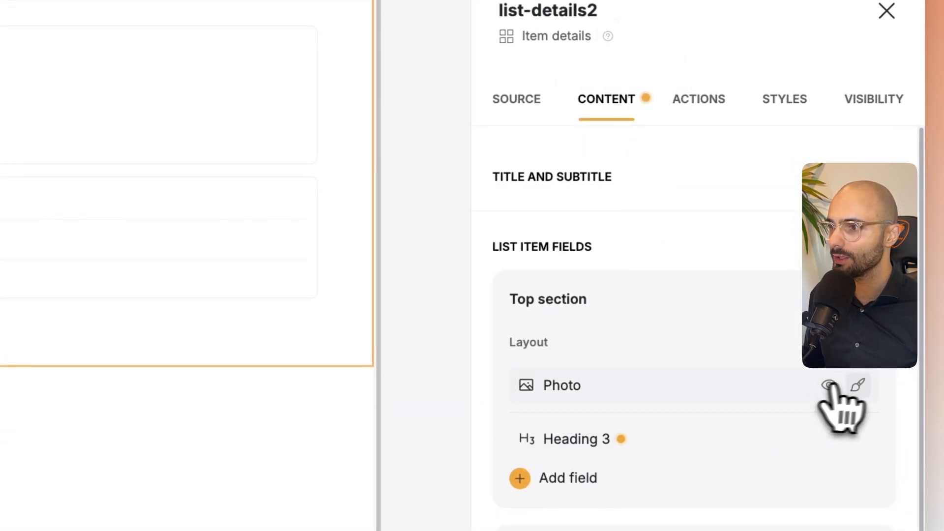
click(604, 385)
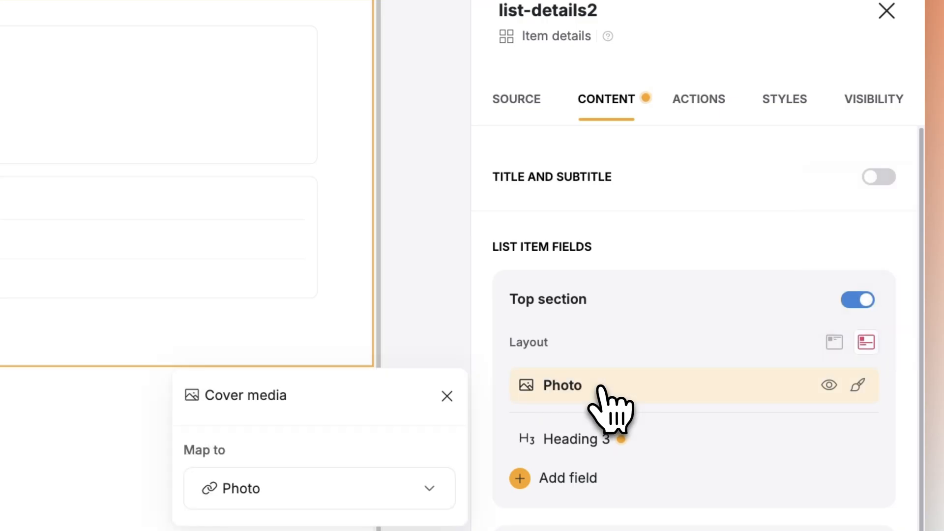
mouse_move(578, 445)
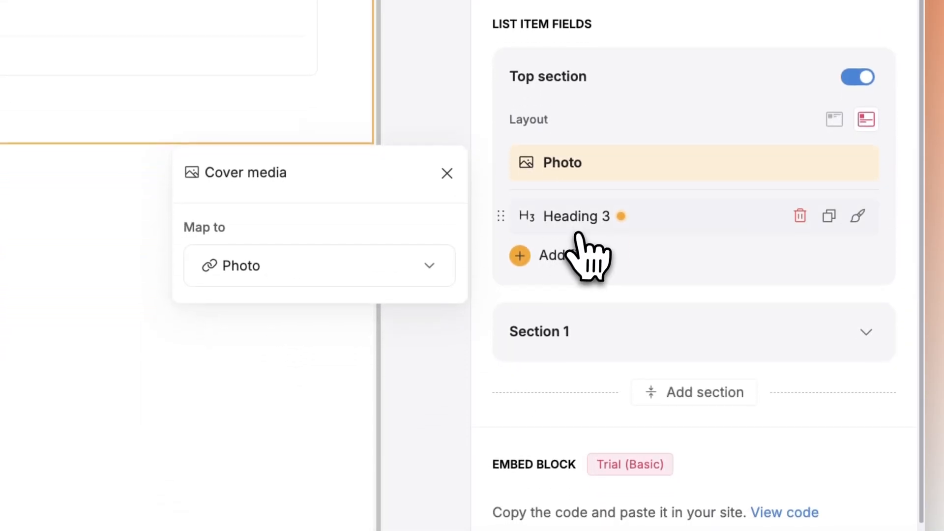
click(800, 317)
click(566, 356)
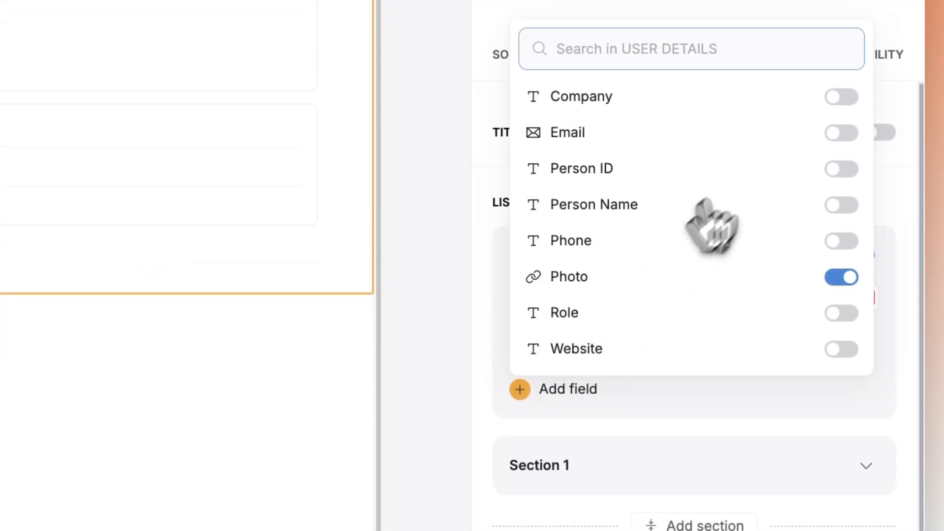
click(846, 98)
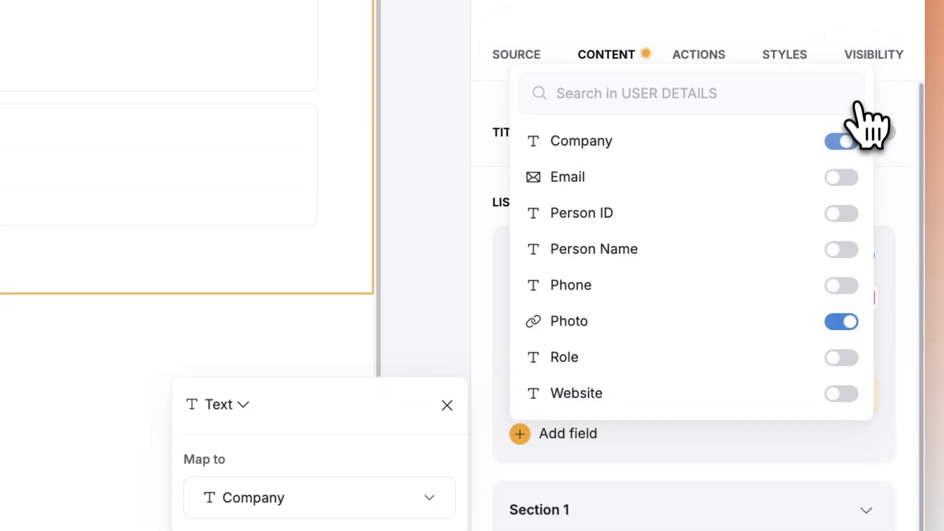
click(844, 181)
click(843, 244)
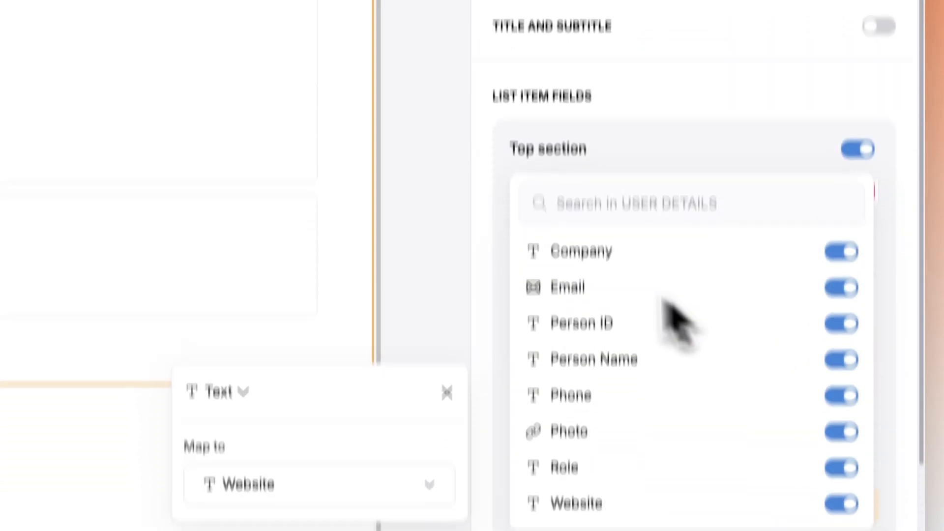
click(502, 217)
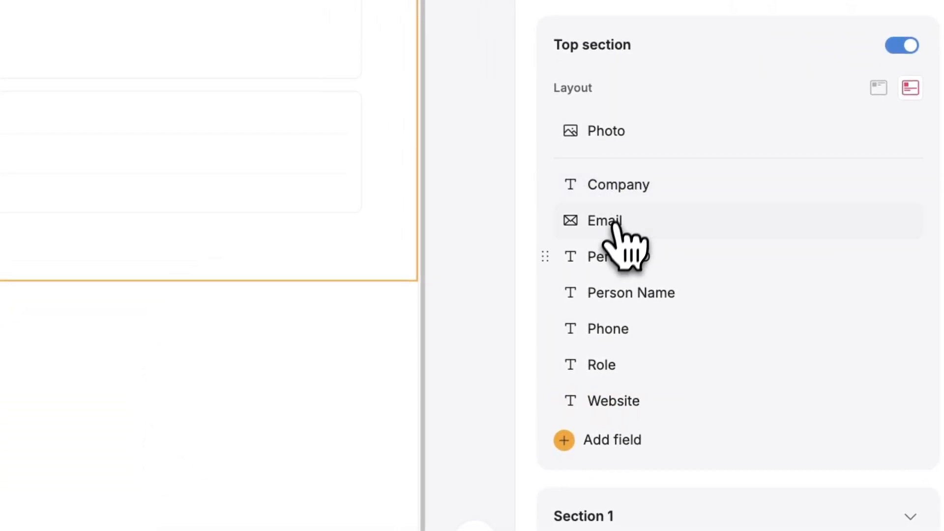
- Change the Person Name field to Heading 1 and place it first in the top section below the photo
click(620, 310)
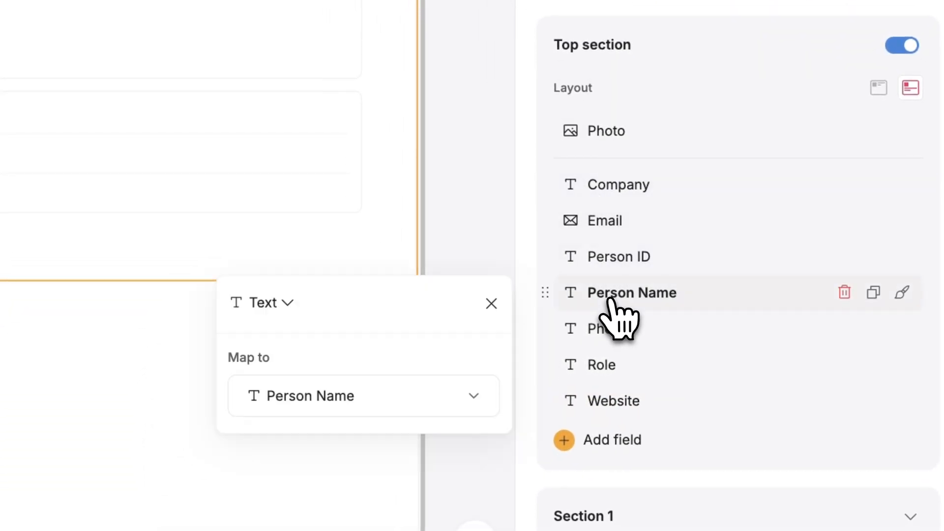
click(290, 309)
click(310, 187)
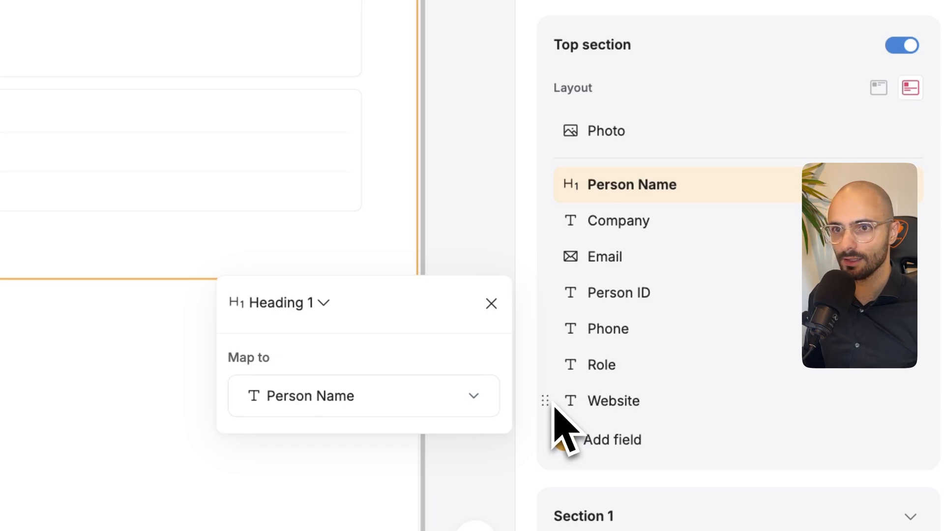
- Delete all the existing fields from Section 1 of the item details block, including Email and Company
scroll(633, 347, down, 5)
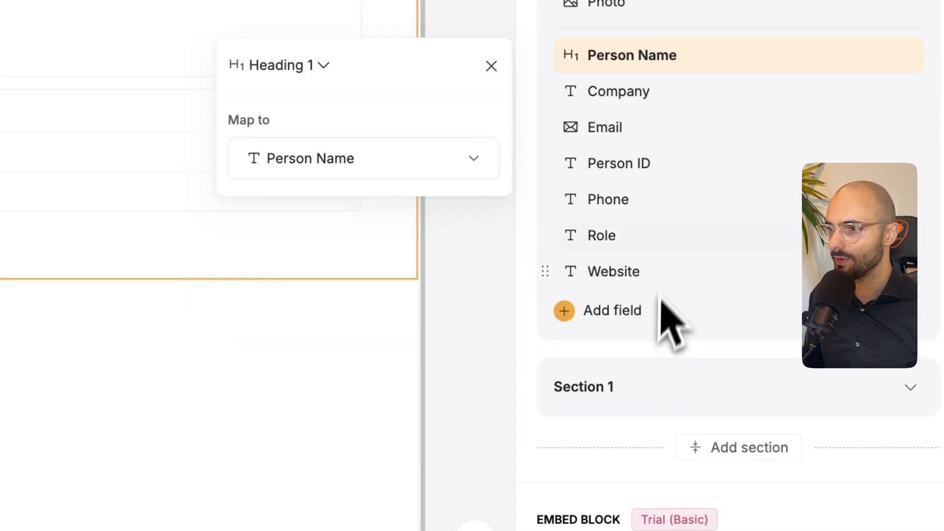
click(672, 388)
scroll(639, 442, down, 5)
click(805, 306)
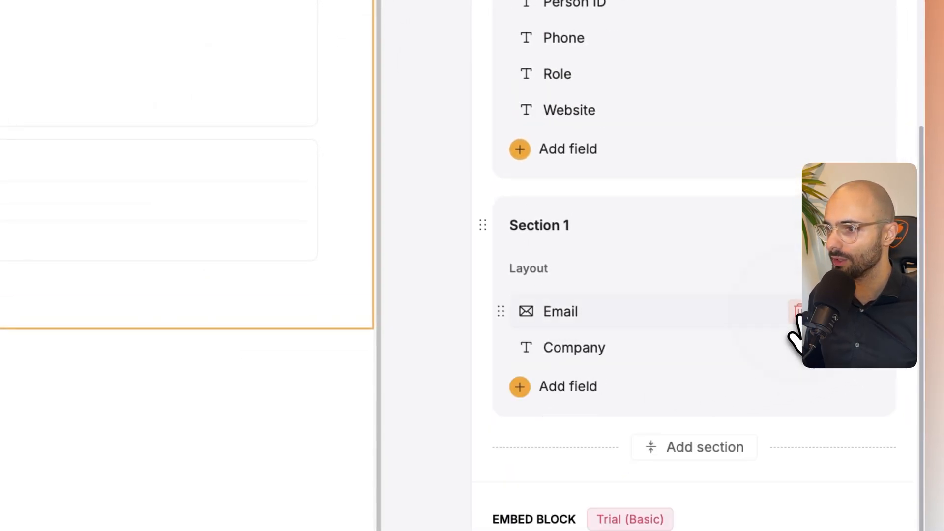
click(805, 305)
click(796, 310)
- Add the Website, Role, Photo, Phone, Person ID and Email fields to Section 1
click(544, 315)
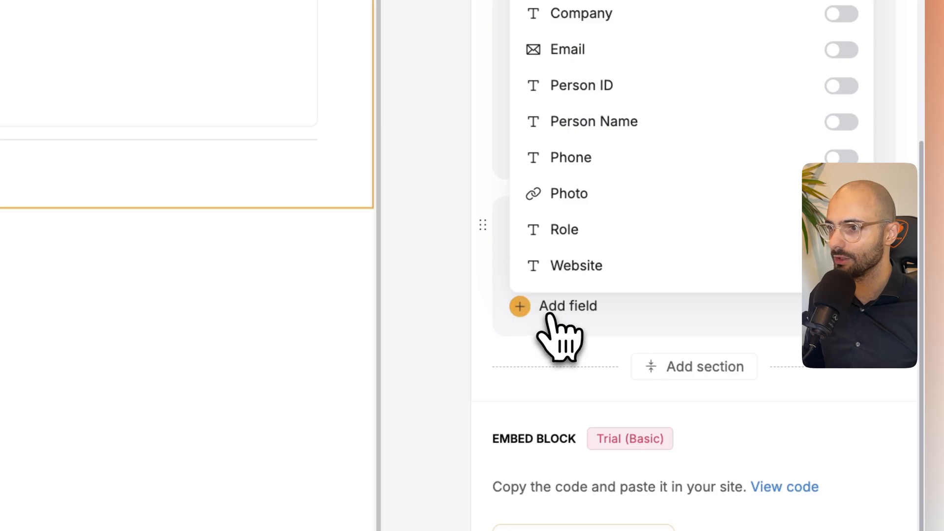
click(844, 268)
click(844, 270)
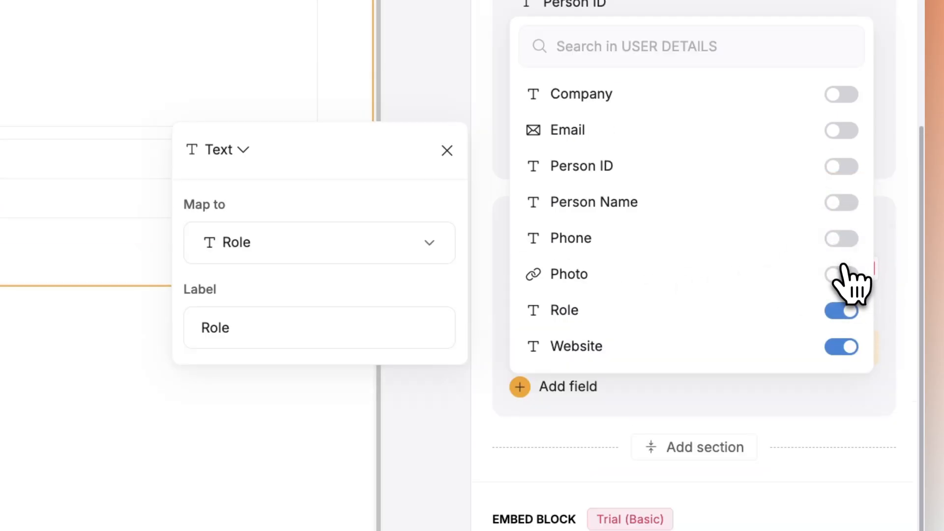
click(845, 268)
click(843, 272)
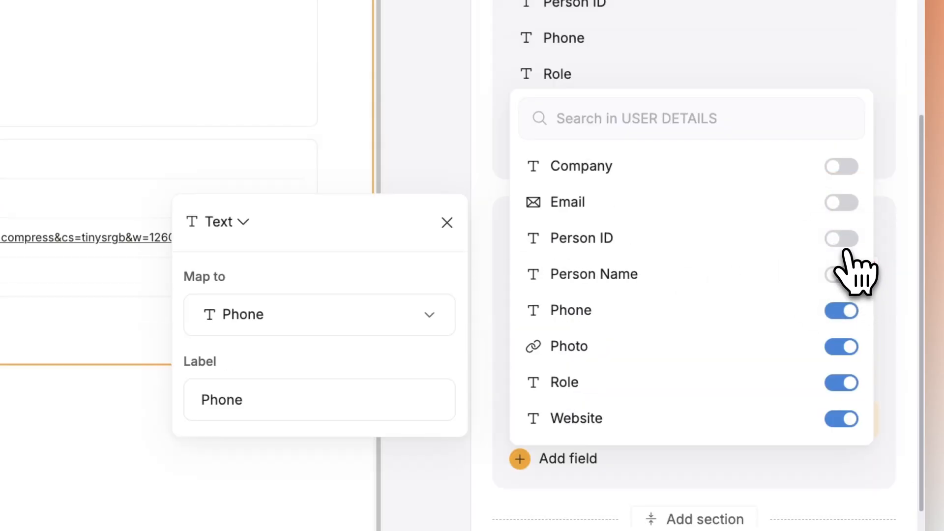
click(843, 243)
click(844, 241)
click(844, 241)
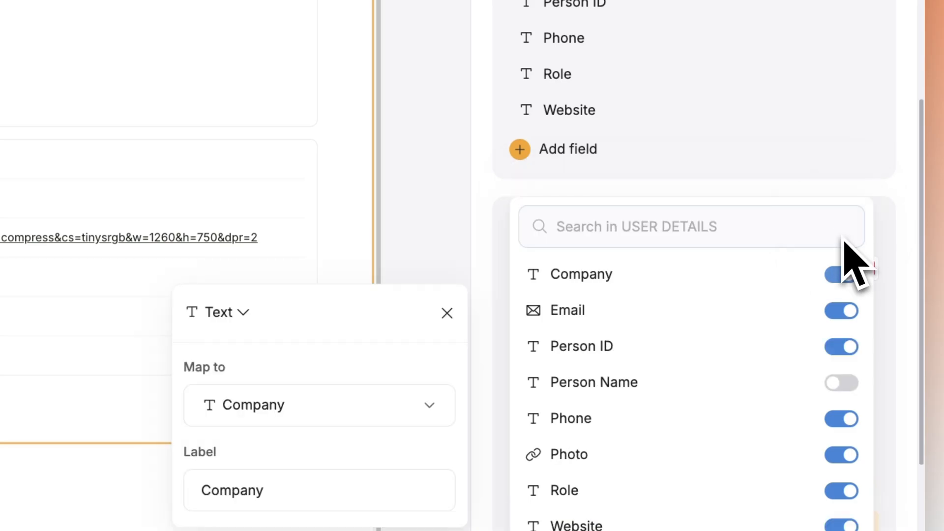
click(847, 275)
click(806, 145)
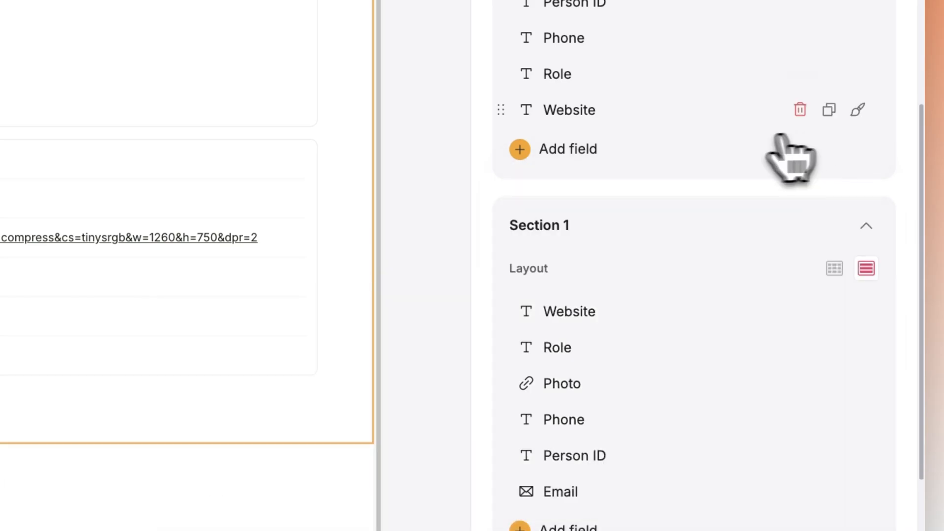
- Remove Website, Role, Phone, Person ID and Email from the top section, keeping only Person Name and Company below the photo
scroll(762, 211, up, 3)
click(800, 245)
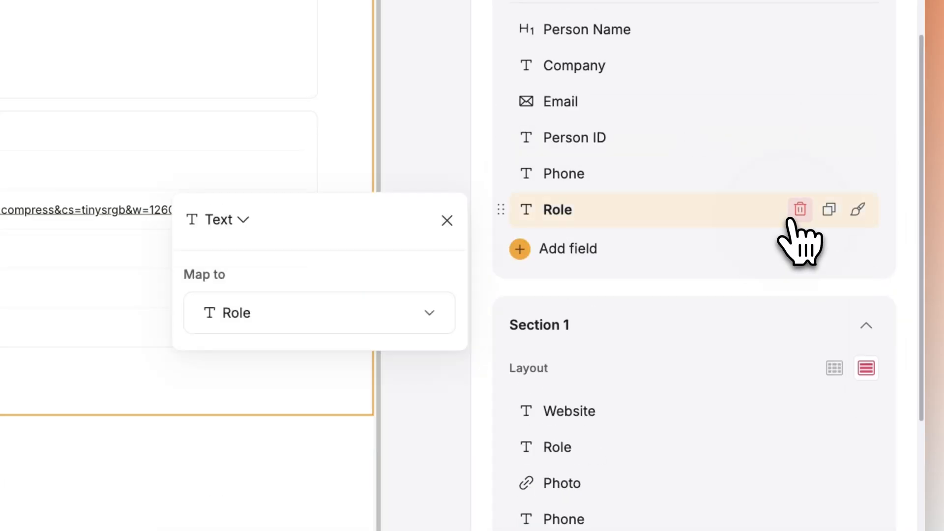
click(799, 209)
click(797, 174)
click(793, 138)
click(791, 103)
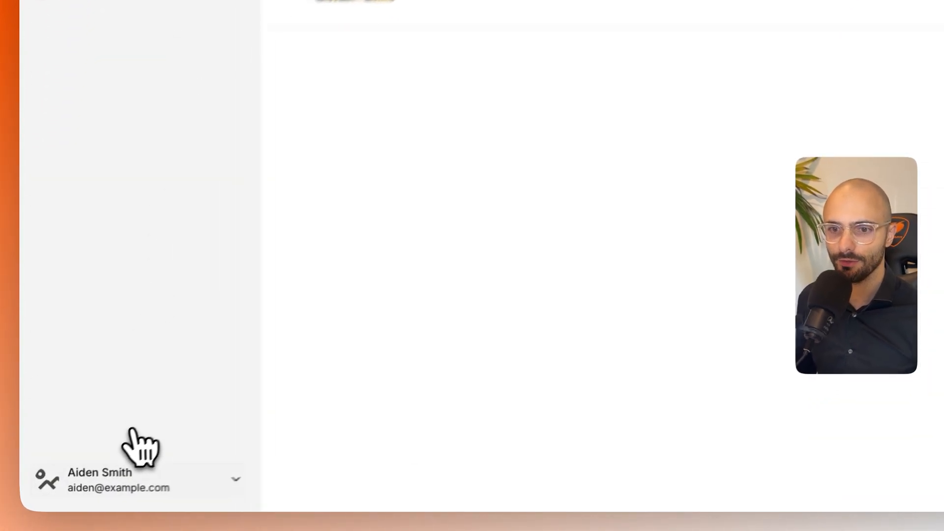
- In the portal preview, open My profile from the user menu, test its Edit button and cancel the form
click(139, 484)
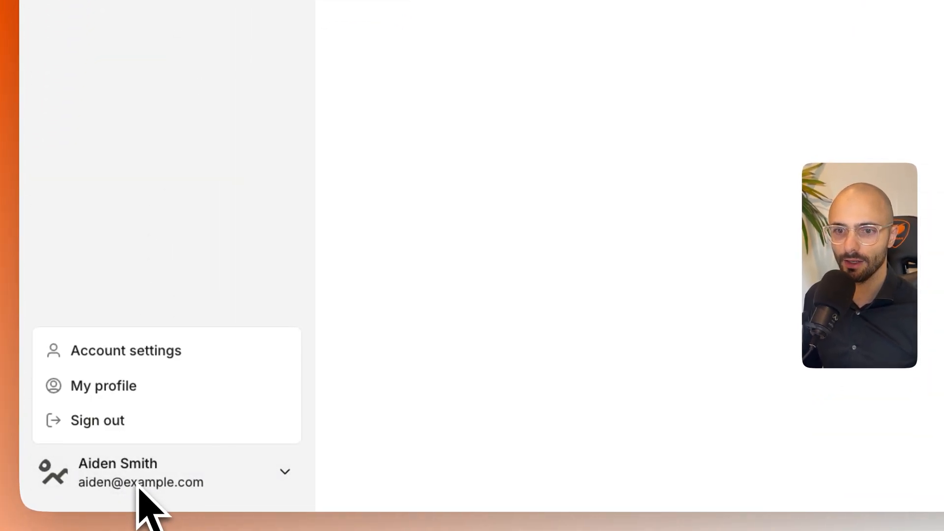
click(94, 389)
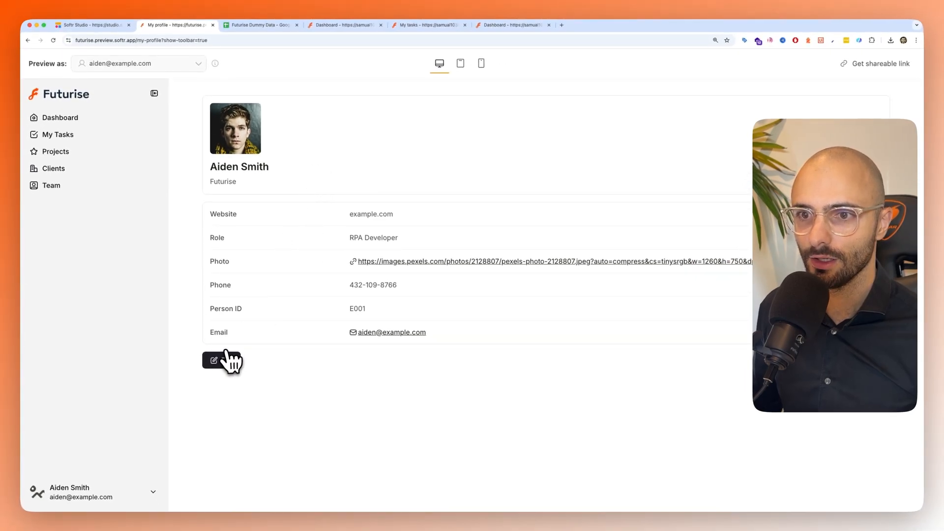
click(221, 360)
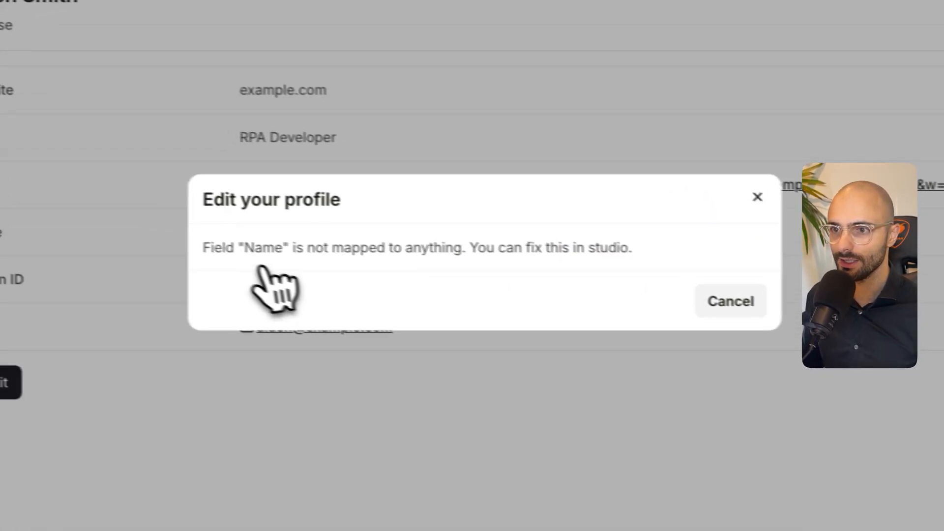
drag(180, 236, 461, 244)
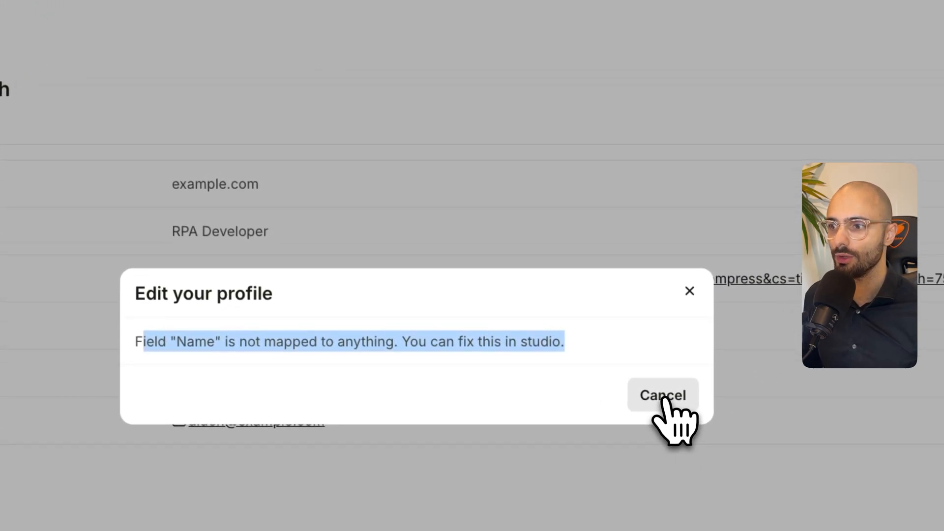
click(663, 396)
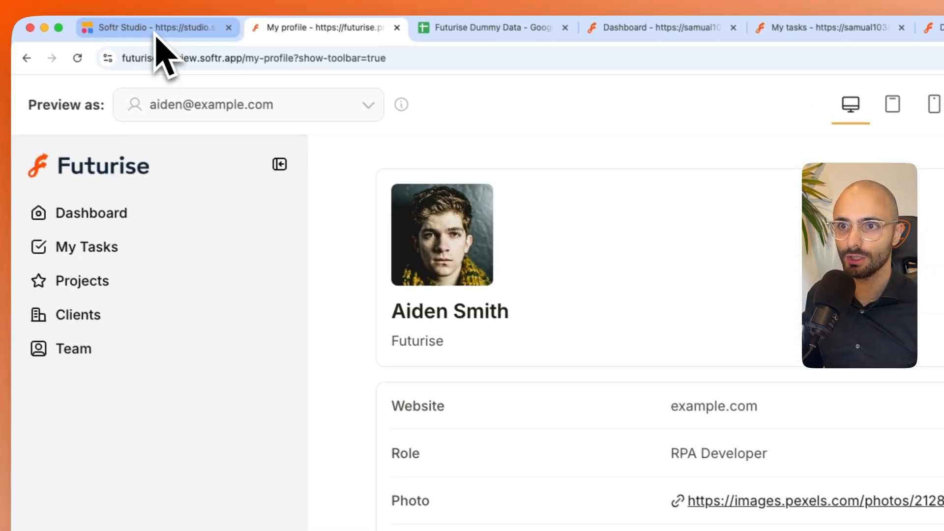
- Switch back to Softr Studio and check which user groups can see each of the profile block's two Edit buttons
click(156, 34)
click(813, 221)
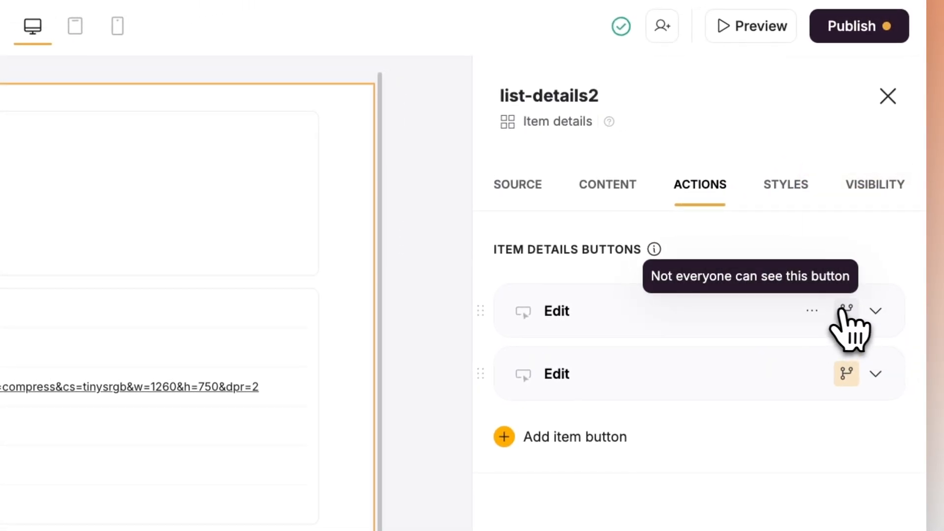
click(844, 311)
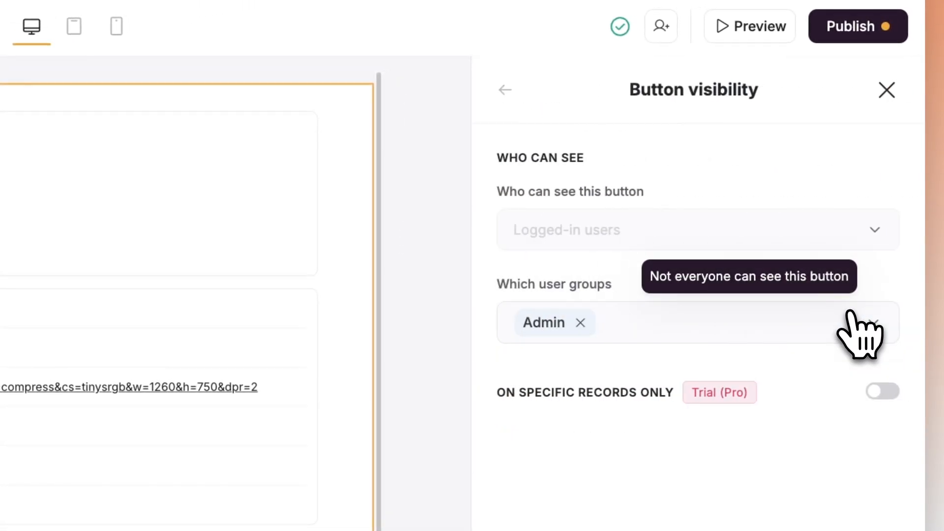
click(887, 89)
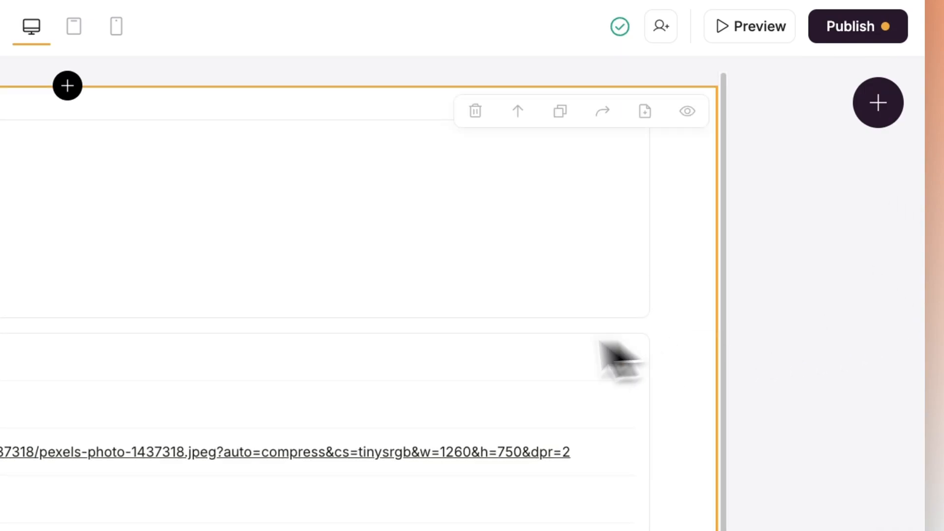
click(618, 359)
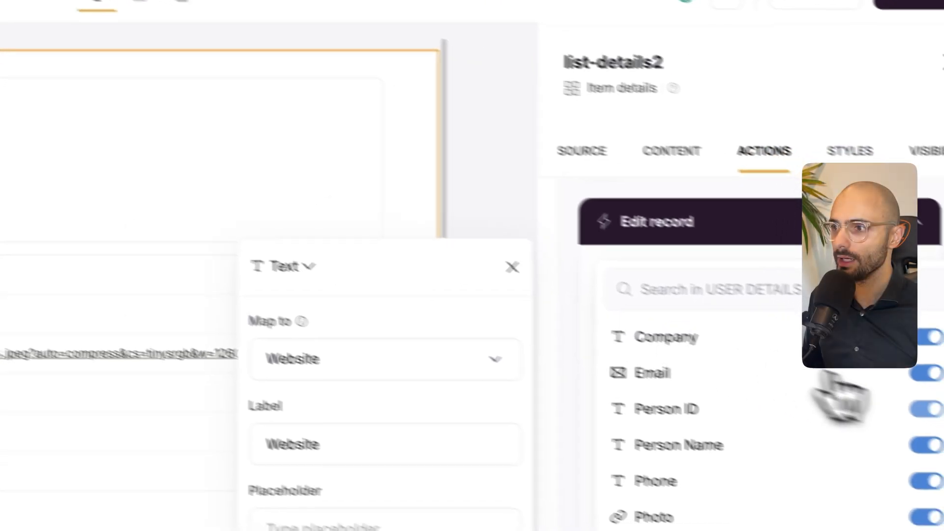
- Set the second Edit button's form fields to Company, Email, Person Name, Phone, Role, Photo and Website
click(926, 409)
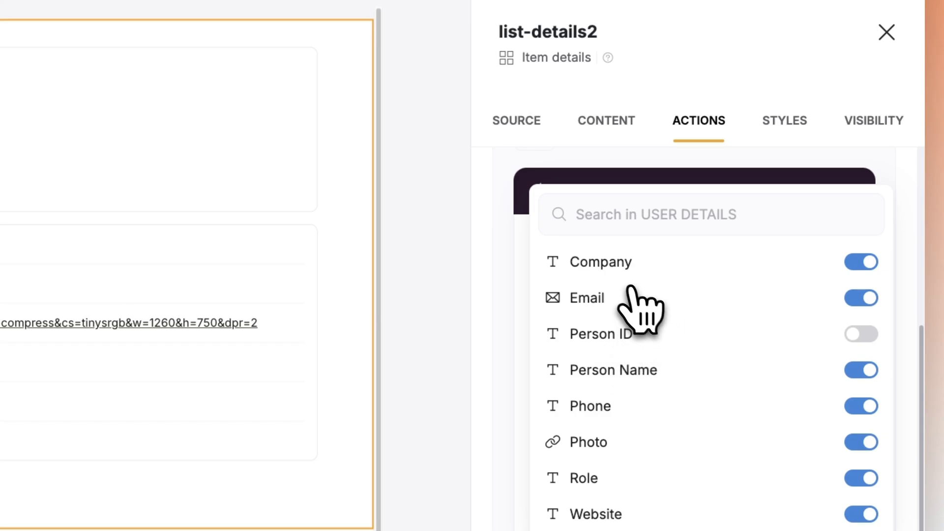
click(668, 169)
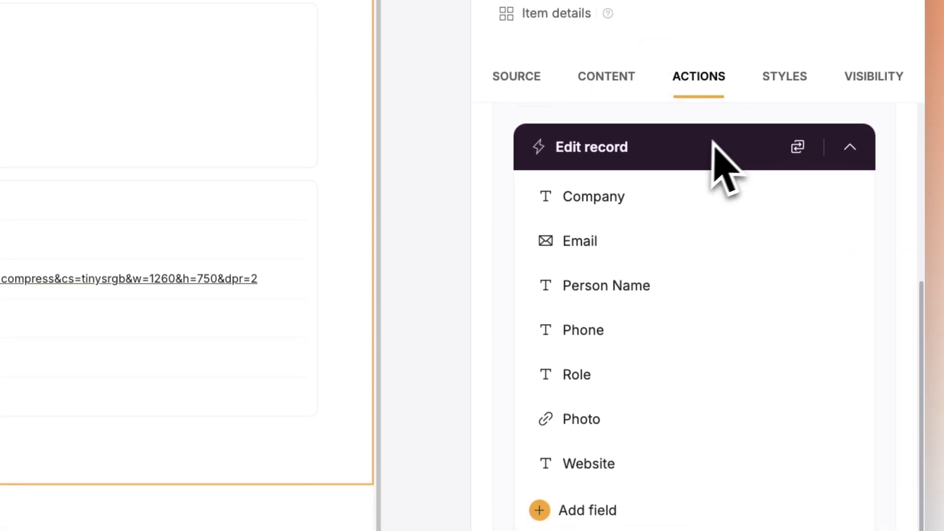
- Delete the Name, Email, Phone, Role and Photo fields from the first Edit button's edit record form
scroll(706, 295, up, 7)
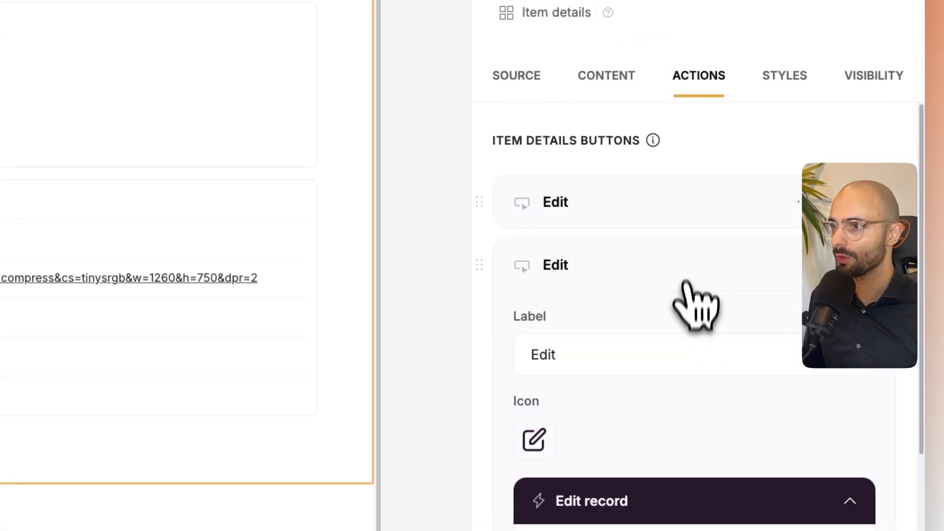
click(694, 194)
click(617, 441)
scroll(625, 447, down, 5)
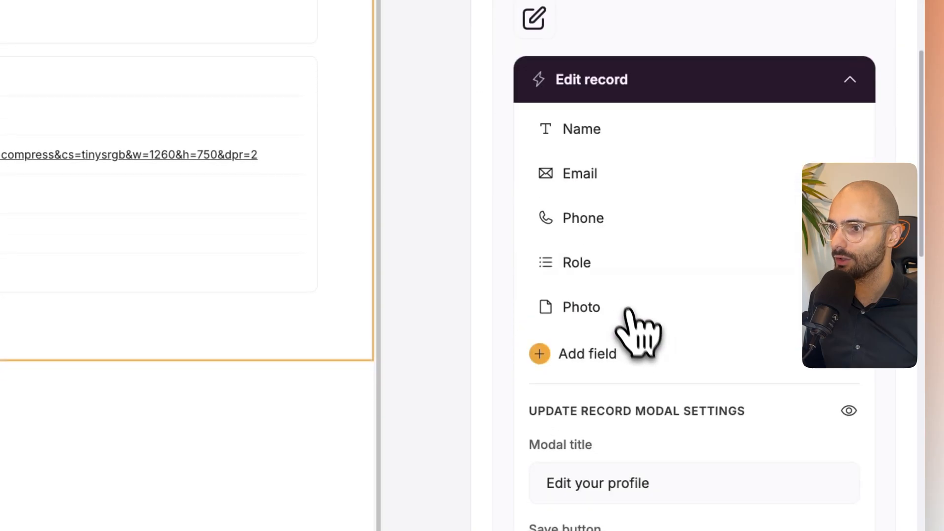
click(809, 123)
click(809, 124)
click(810, 124)
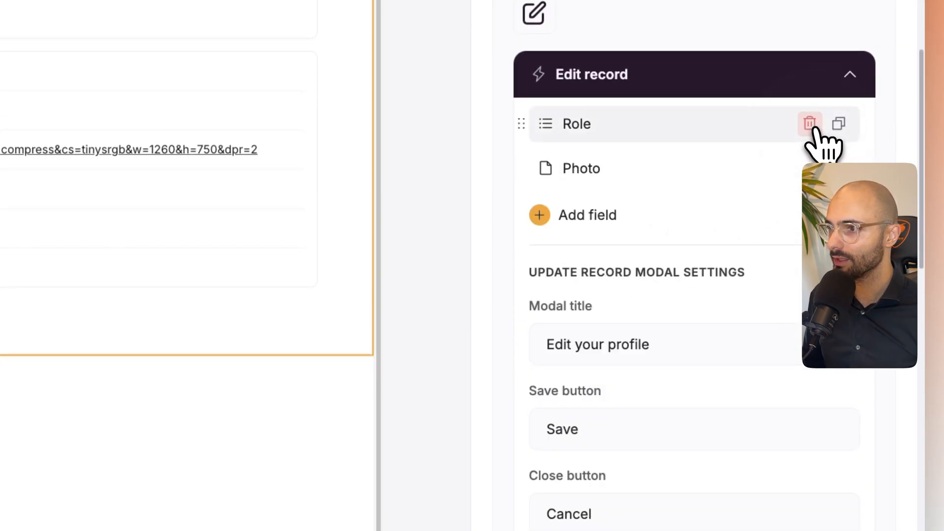
click(809, 123)
click(809, 124)
- Replace the first Edit button's remaining form fields with Company, Email, Person ID, Person Name, Phone, Photo, Role and Website
click(689, 120)
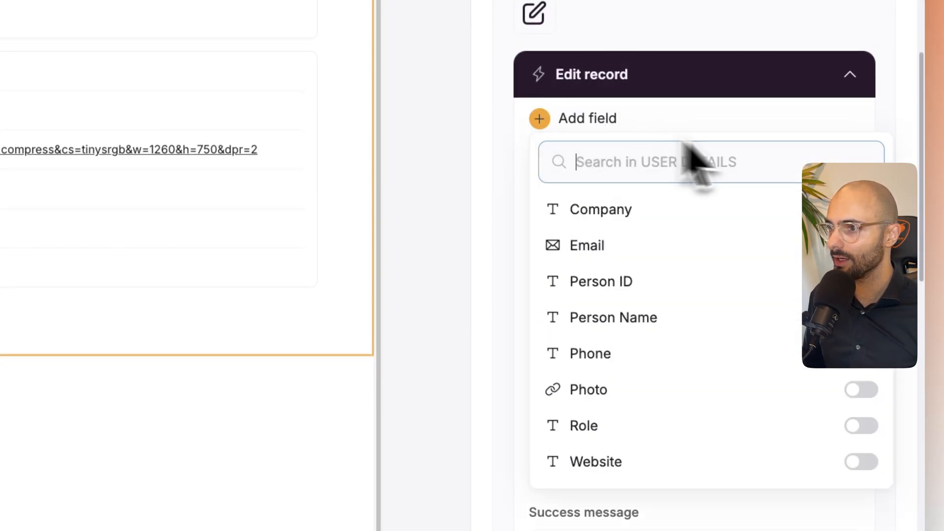
click(860, 210)
click(861, 297)
click(861, 377)
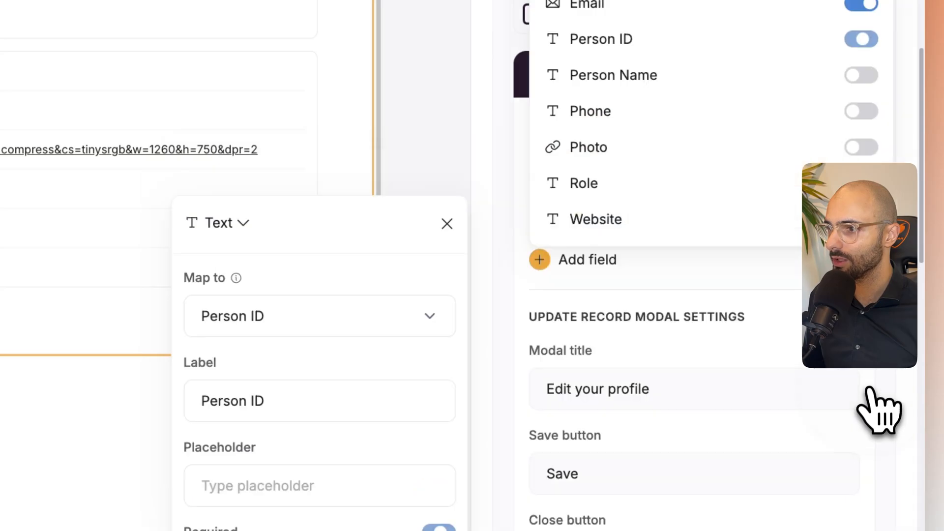
click(862, 110)
click(861, 193)
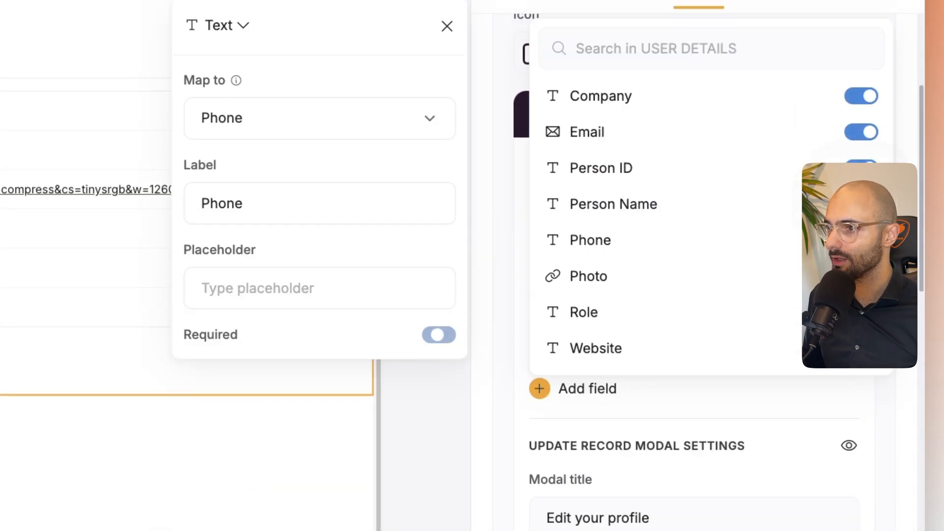
click(860, 276)
click(863, 356)
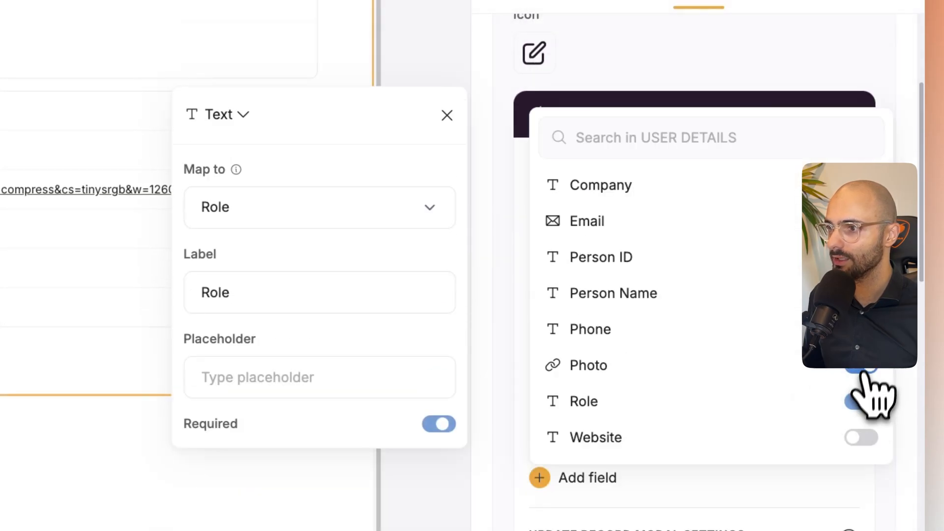
click(862, 437)
click(745, 71)
scroll(752, 142, up, 4)
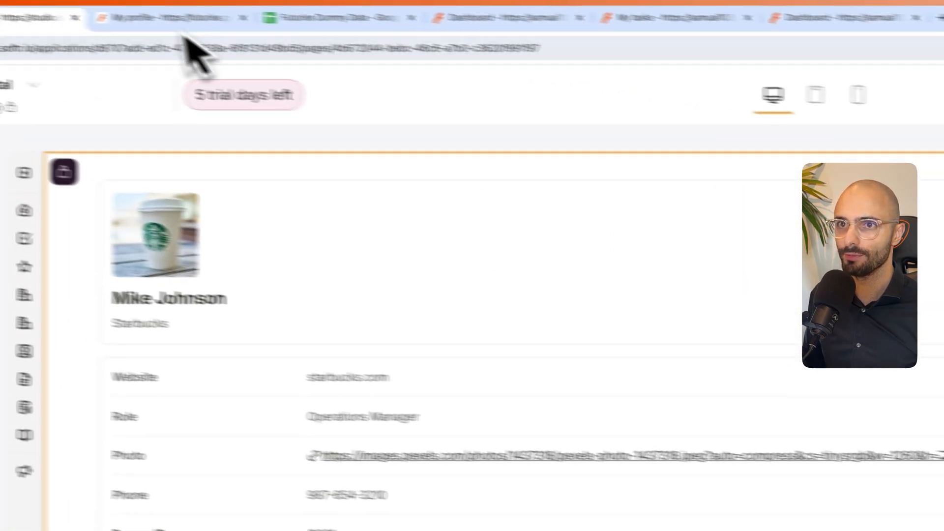
- Switch to the portal preview, edit the profile's Role to RPA Analyst and save the form
click(184, 22)
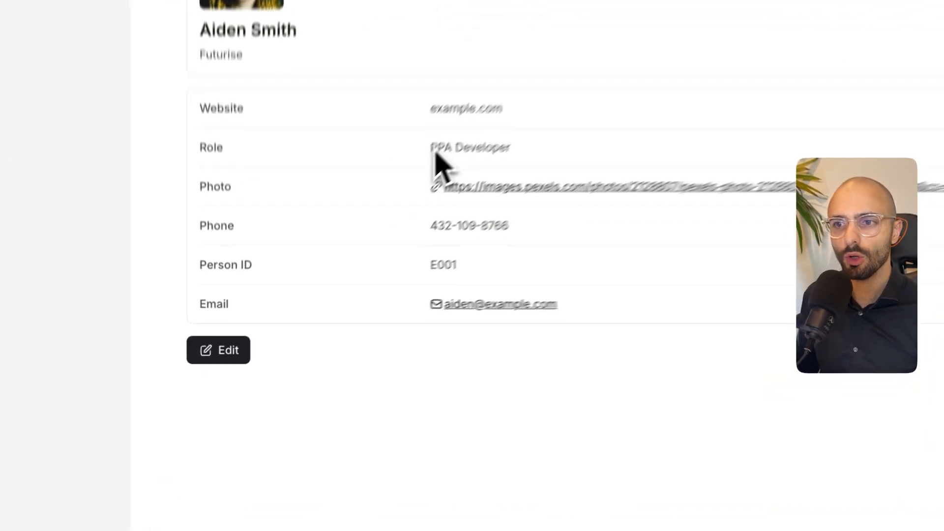
drag(353, 238, 404, 239)
click(268, 405)
click(315, 347)
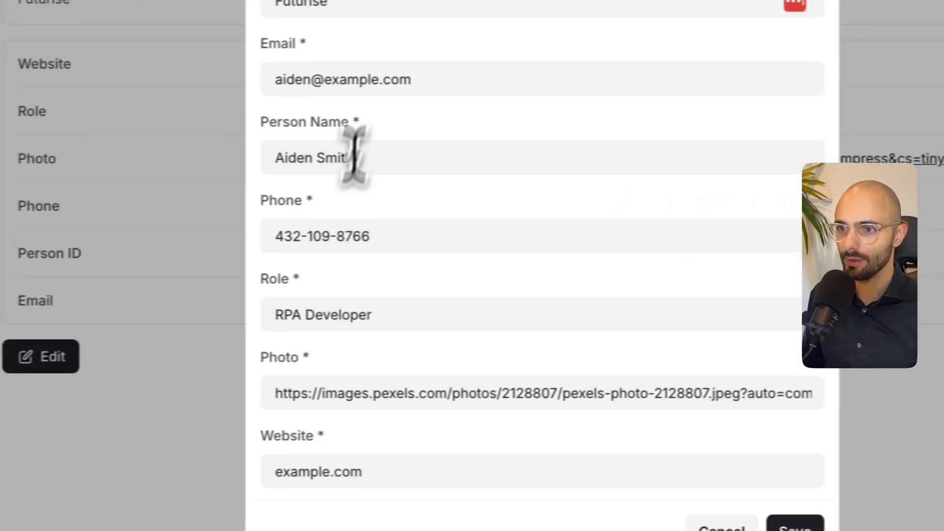
click(311, 315)
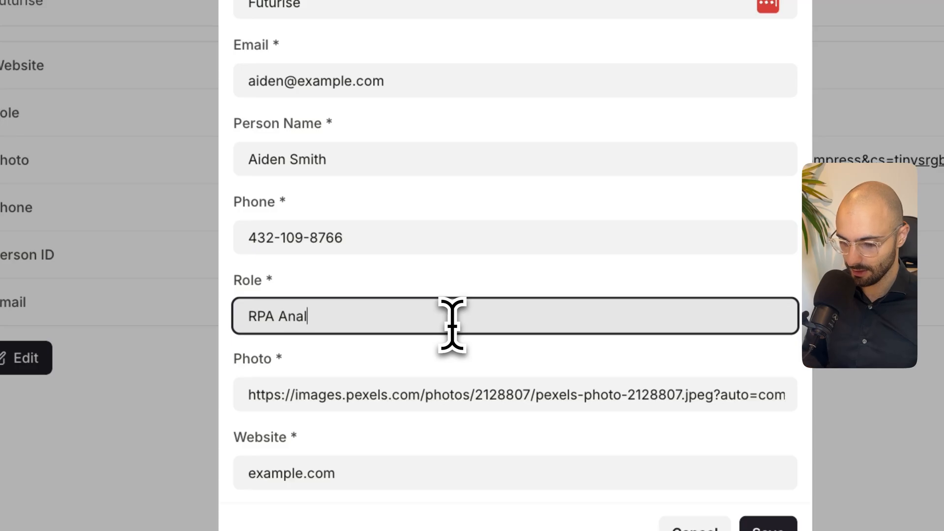
text(Analyst)
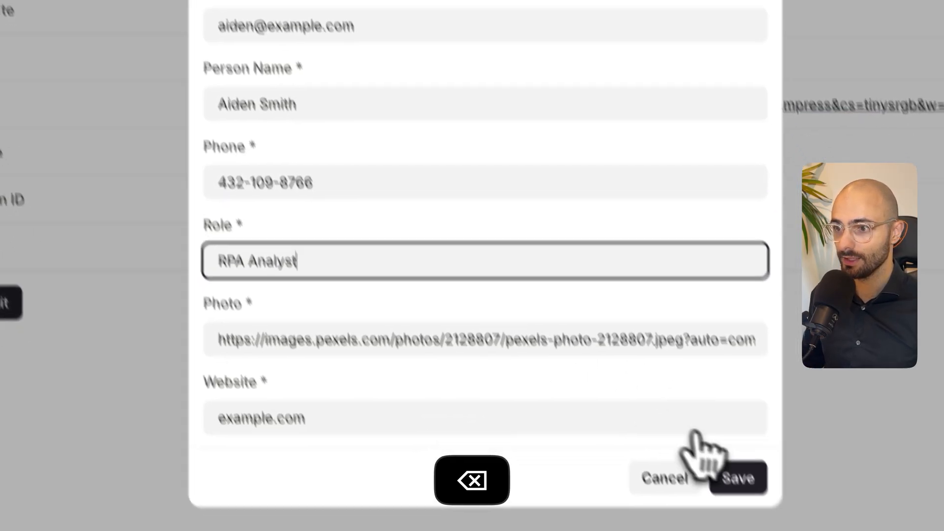
click(768, 527)
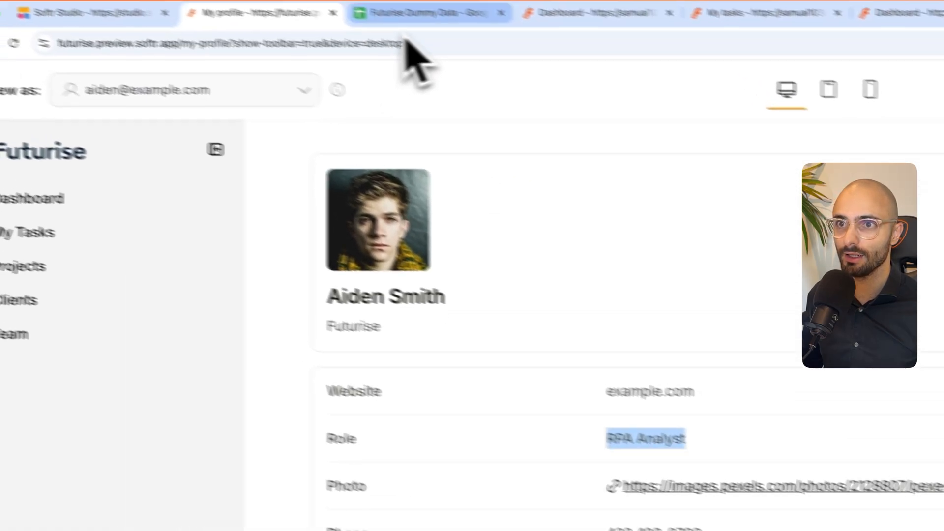
- Switch to the Futurise Dummy Data spreadsheet and check the Role value in the edited person's row 7
click(459, 30)
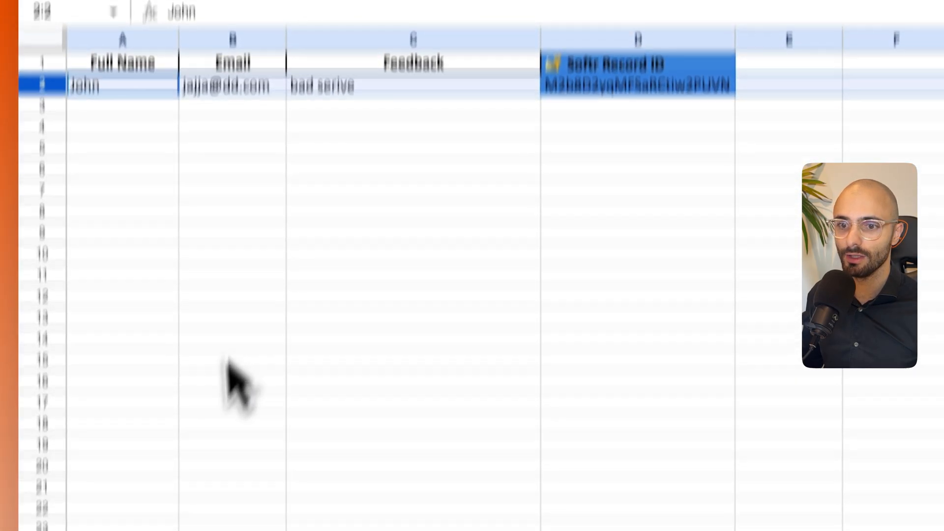
click(217, 522)
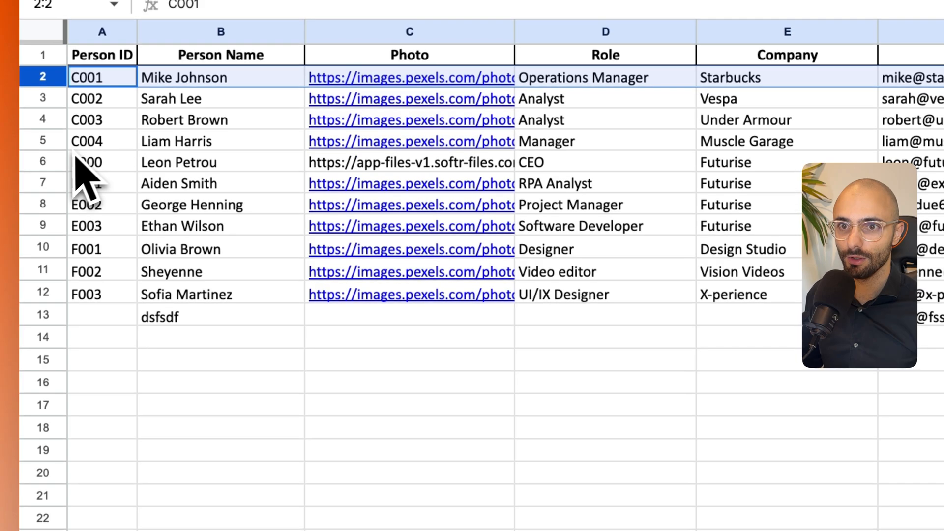
click(50, 184)
click(593, 189)
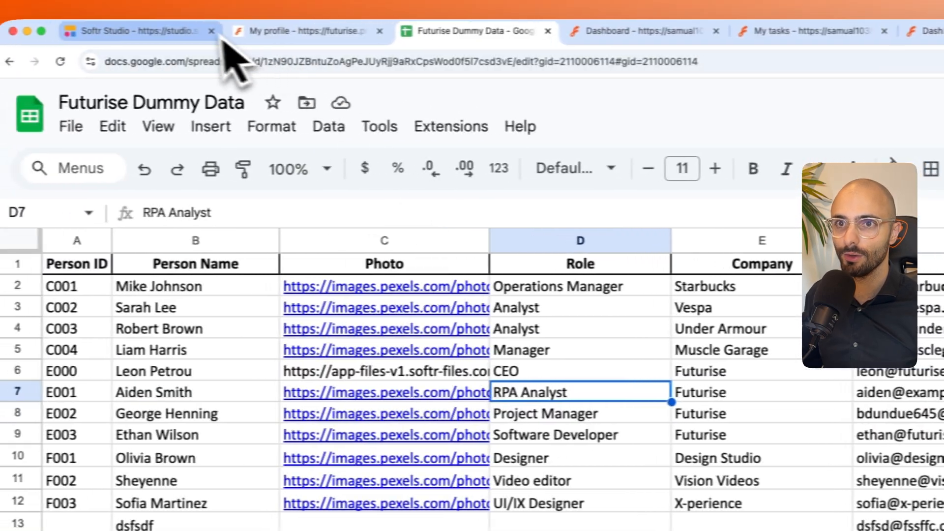
- Switch back to Softr Studio and set the Contracts, Resources and Schedule meeting pages as drafts
click(111, 30)
click(32, 98)
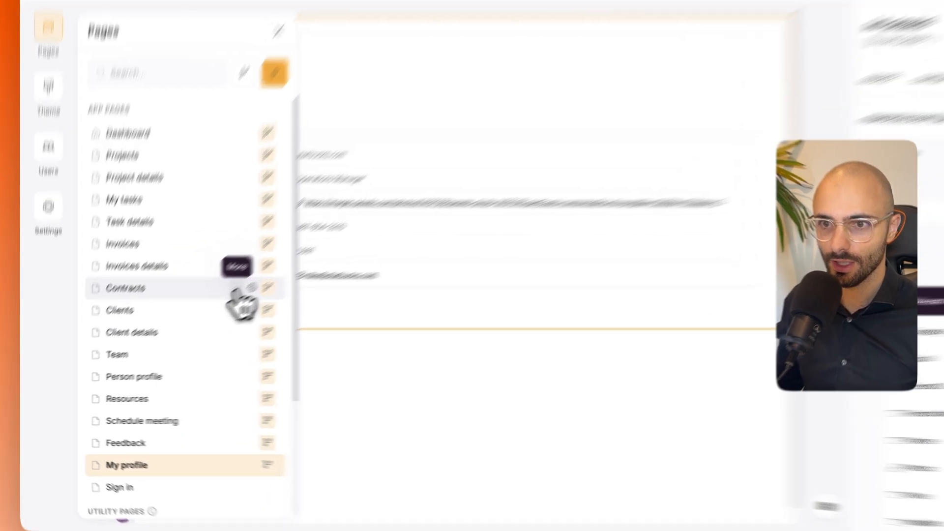
click(195, 313)
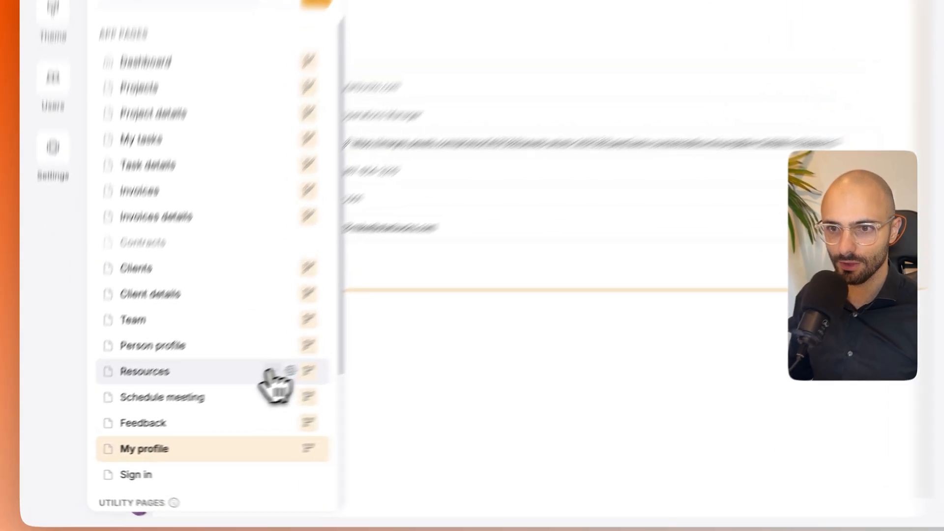
click(196, 403)
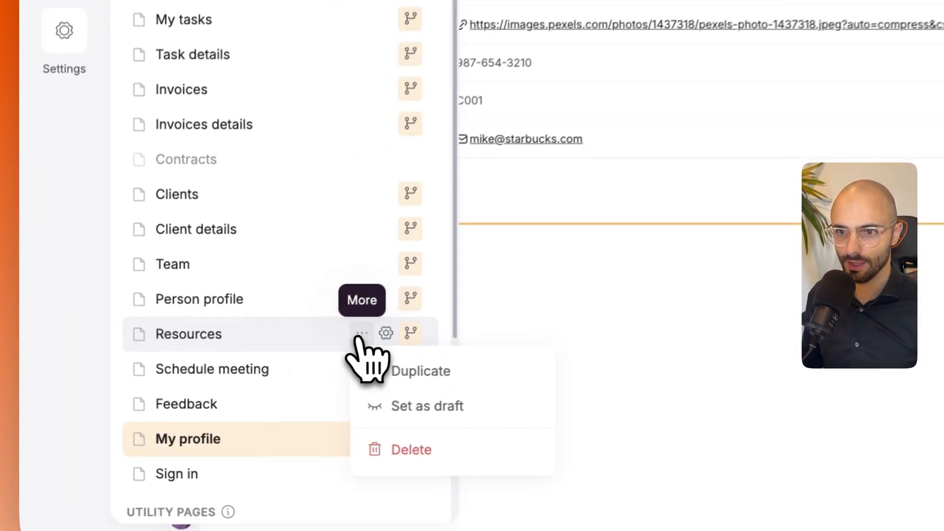
click(241, 437)
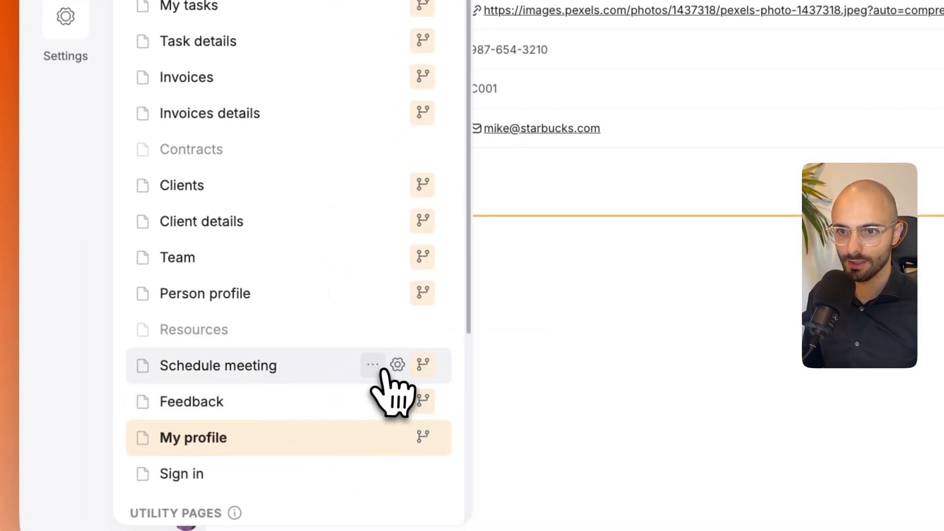
scroll(333, 331, down, 5)
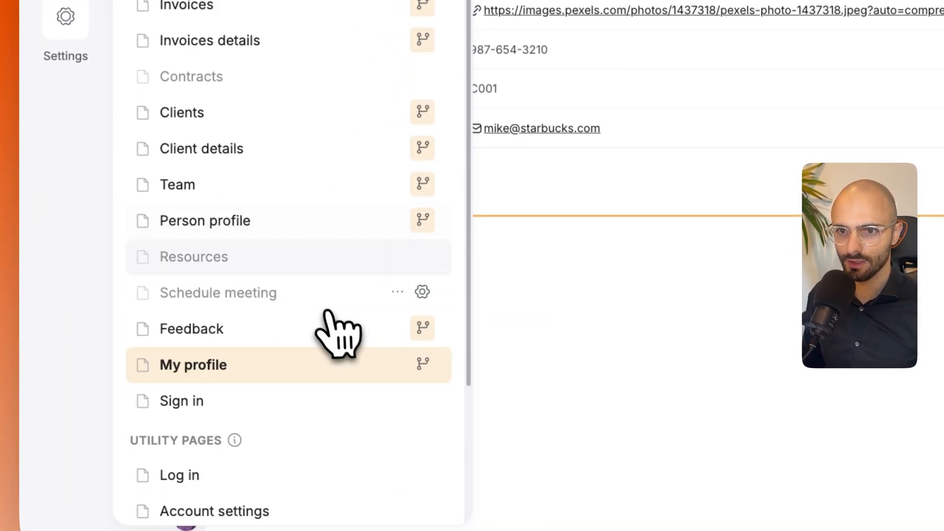
- Open the Sign in page and replace its sign-in form logo with the Futurise logo from the assets
click(202, 313)
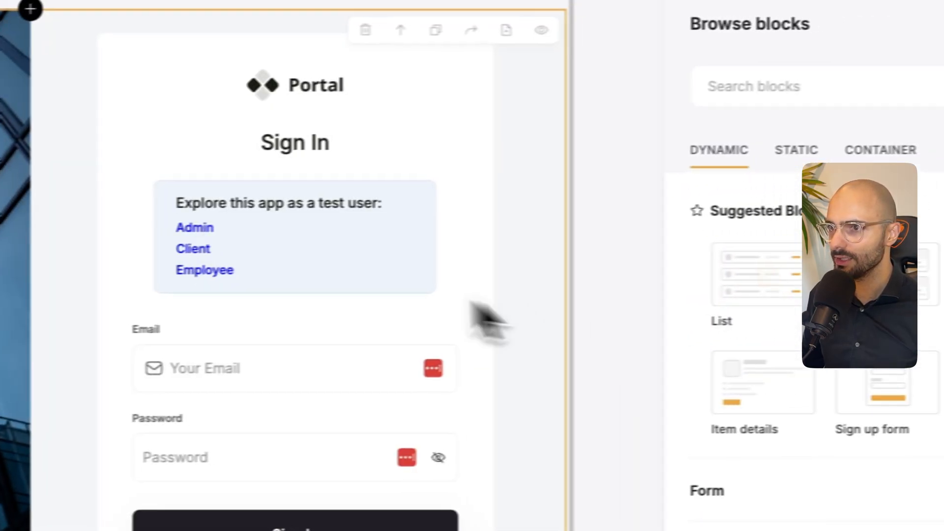
click(831, 201)
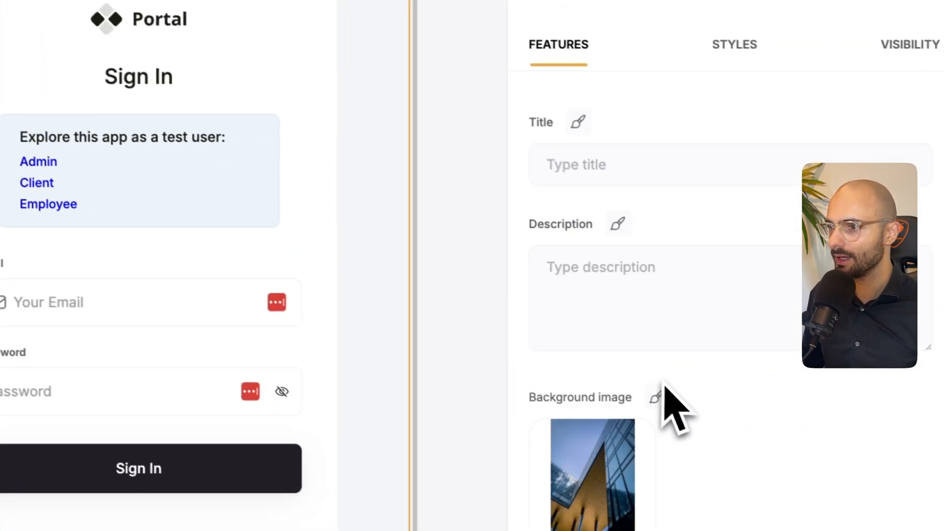
scroll(735, 308, down, 8)
scroll(689, 384, down, 3)
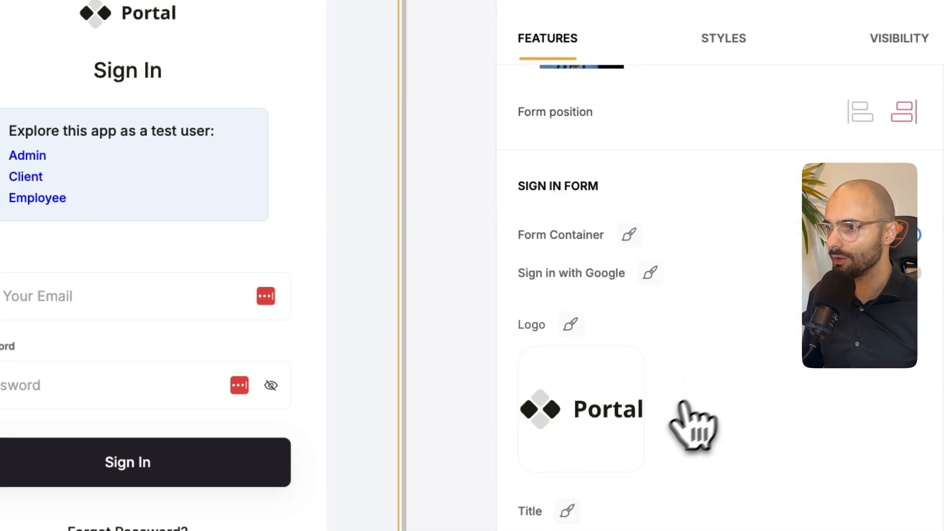
click(600, 436)
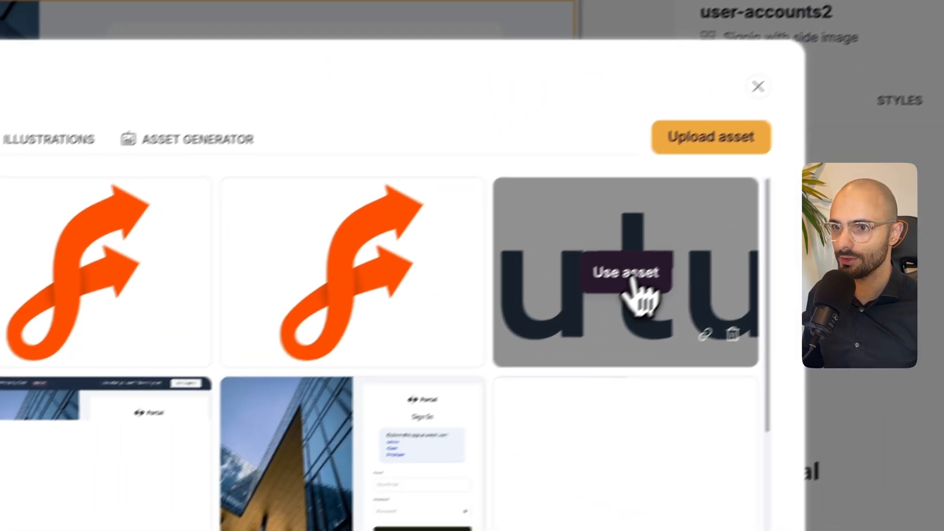
click(600, 219)
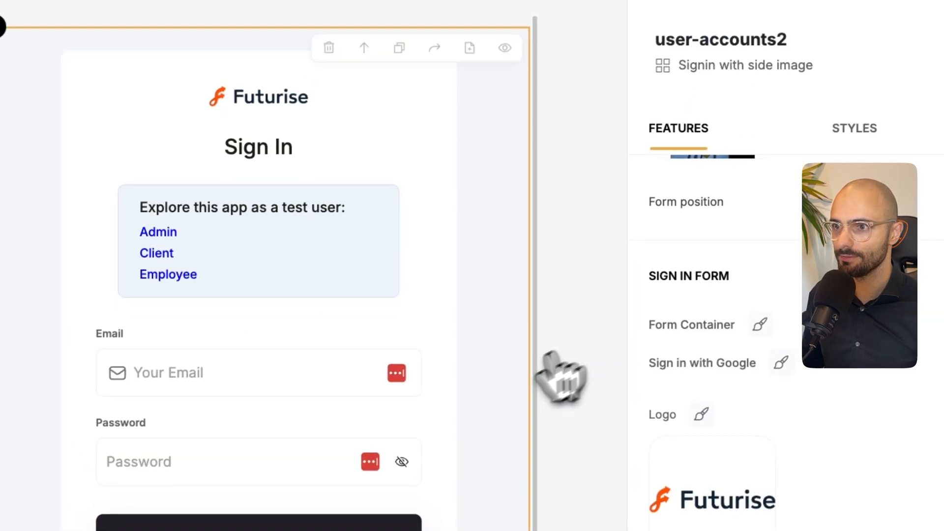
- Review the sign-in block's form fields, sign-up and forgot password options, styles and visibility settings
scroll(845, 315, down, 5)
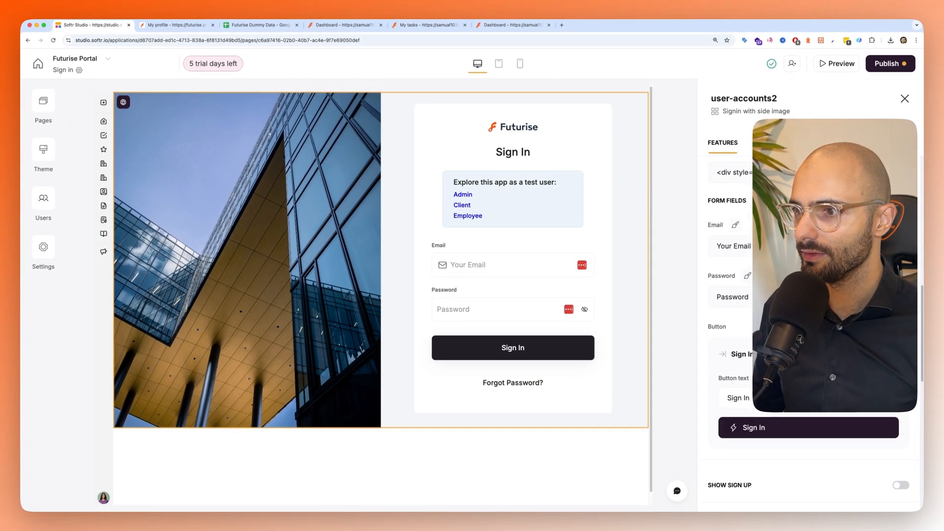
scroll(809, 315, down, 3)
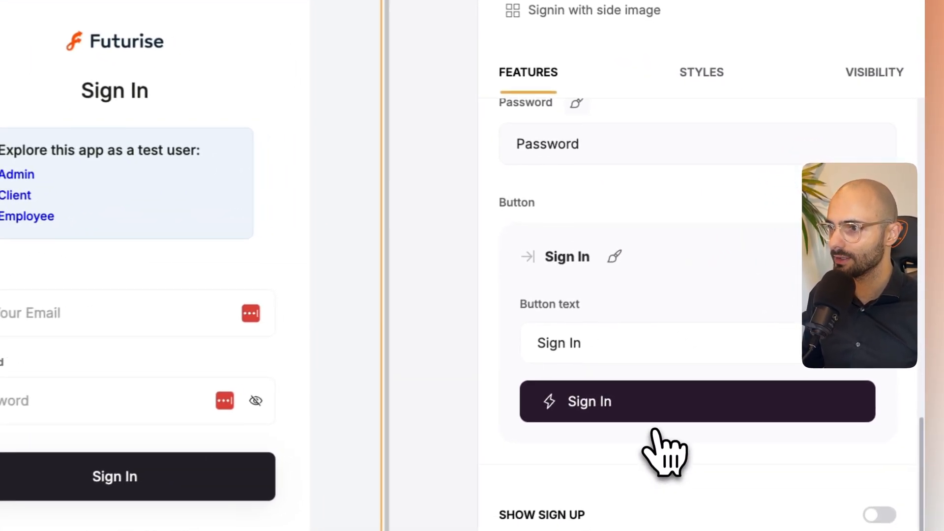
scroll(791, 332, down, 3)
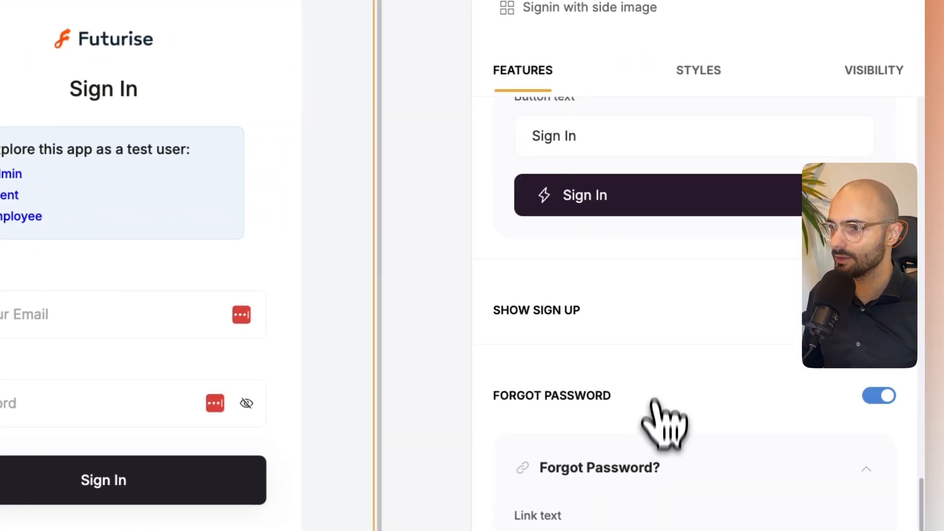
scroll(681, 335, down, 6)
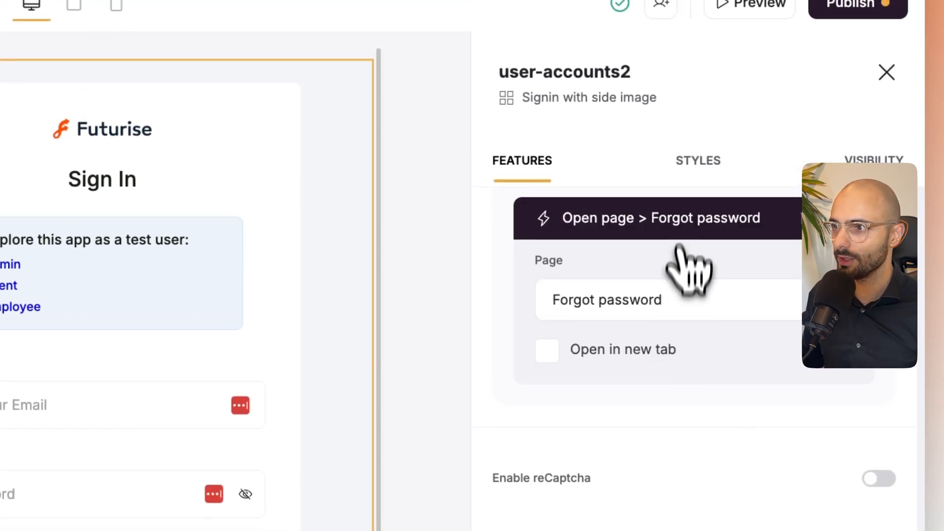
click(689, 112)
click(843, 161)
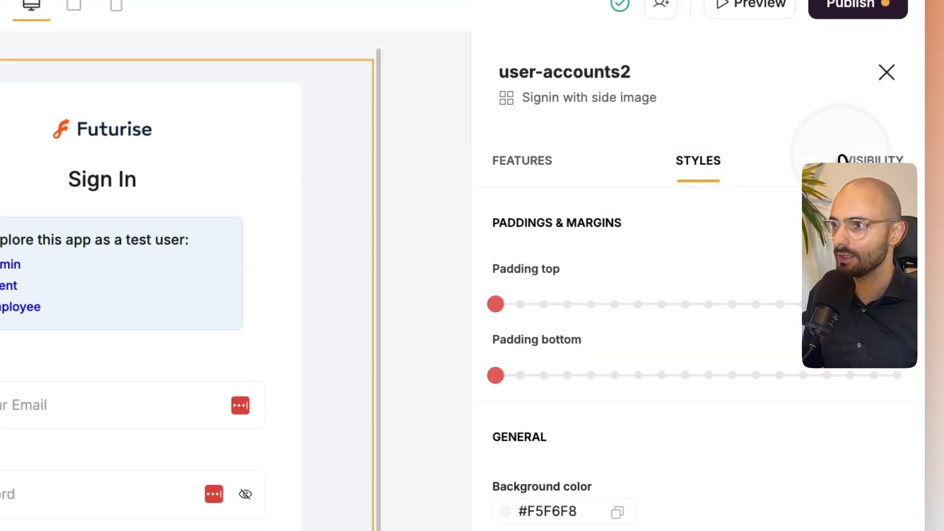
mouse_move(586, 275)
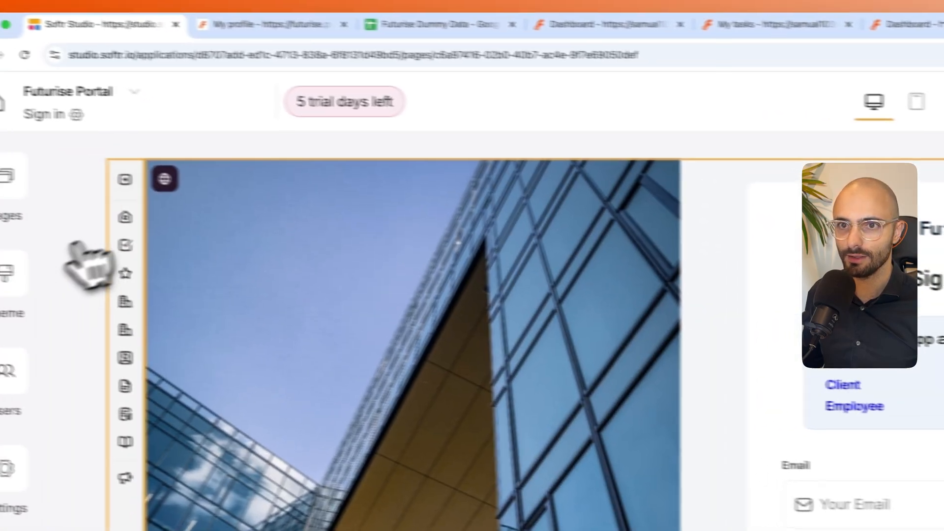
- Open the Log in utility page and review its block's log in flows and side section settings
click(38, 126)
click(58, 129)
scroll(236, 345, down, 4)
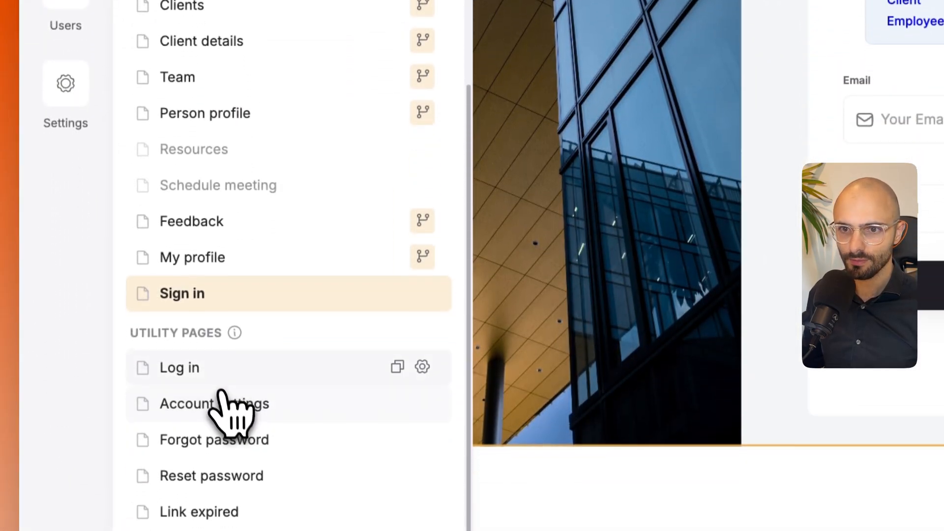
click(199, 372)
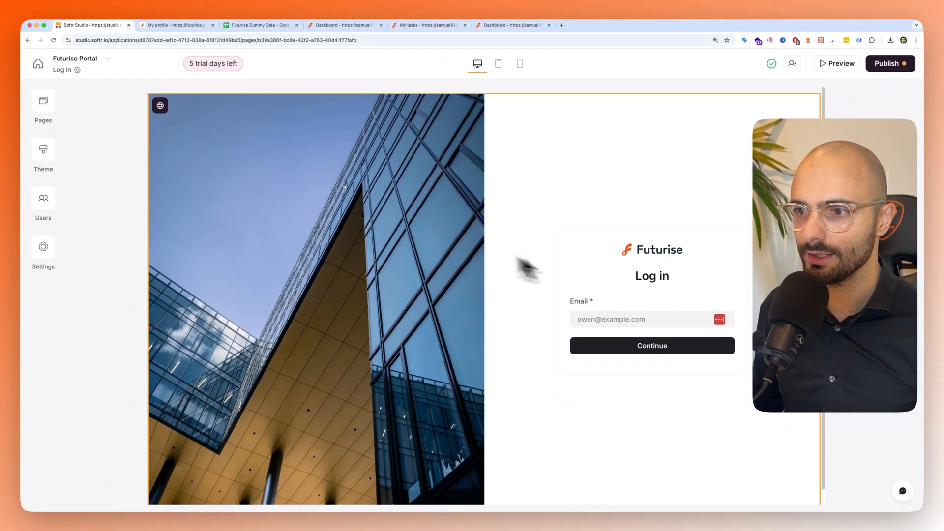
scroll(438, 235, down, 1)
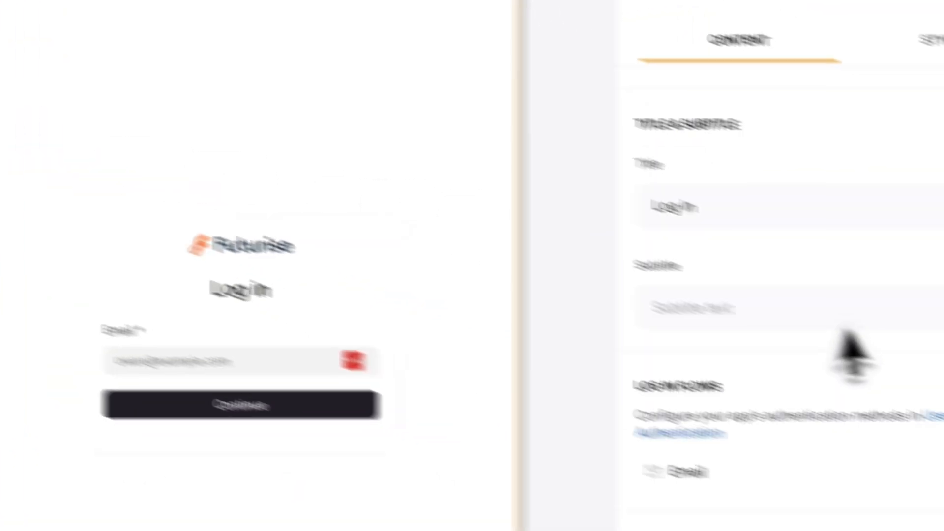
scroll(847, 326, down, 3)
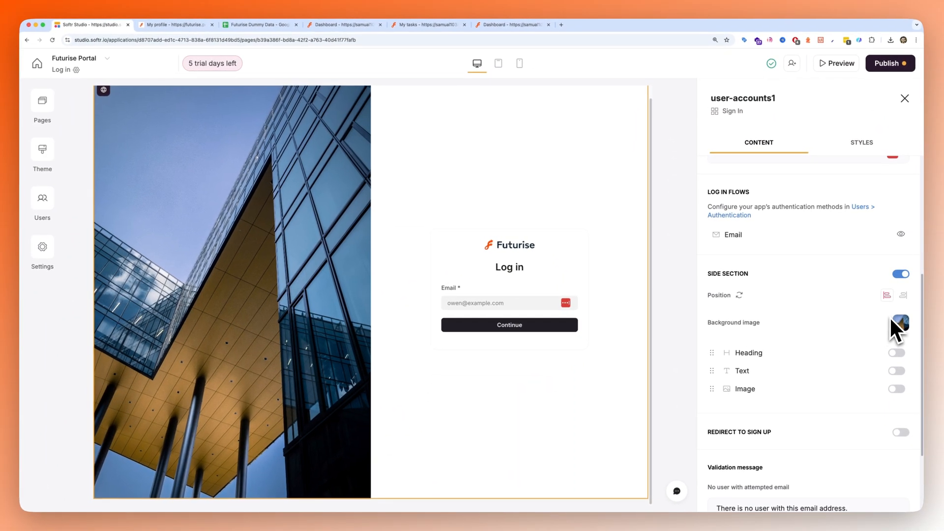
click(901, 275)
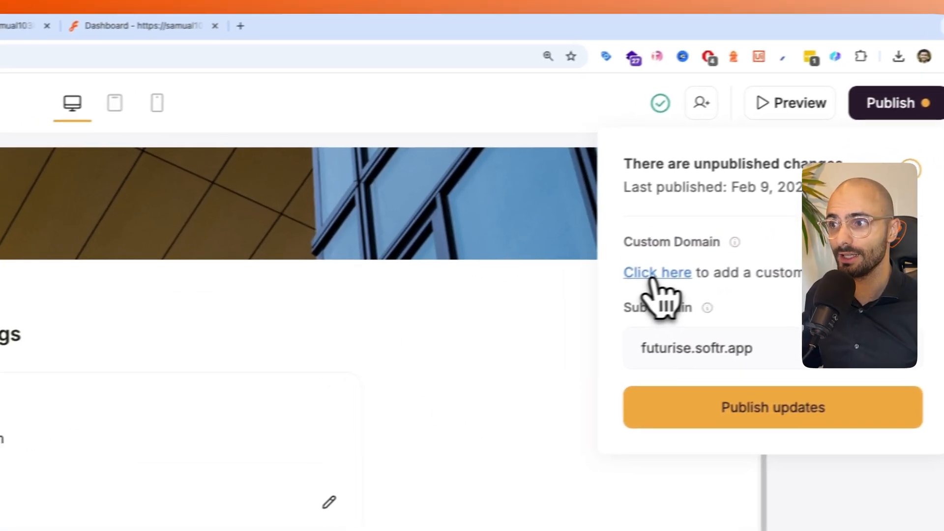
- Open the custom domain setup from the publishing options, examine it and leave it
click(681, 271)
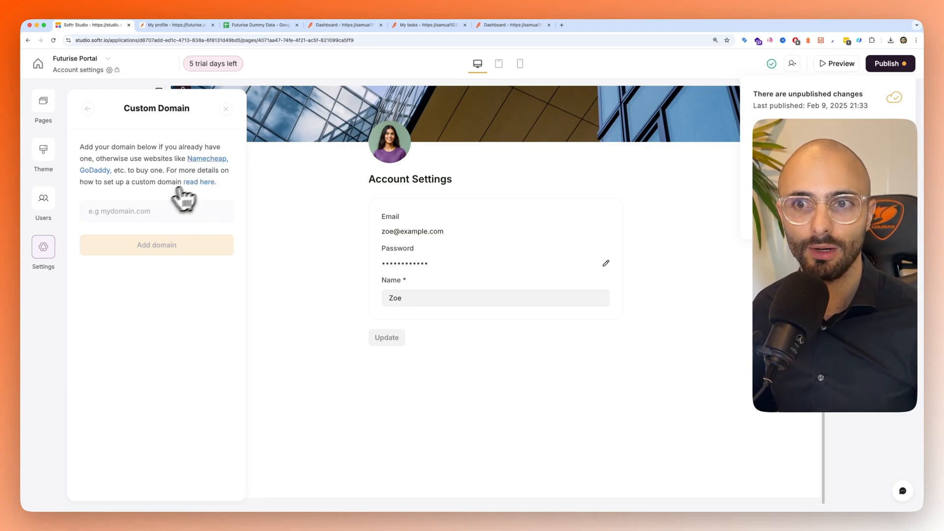
click(226, 109)
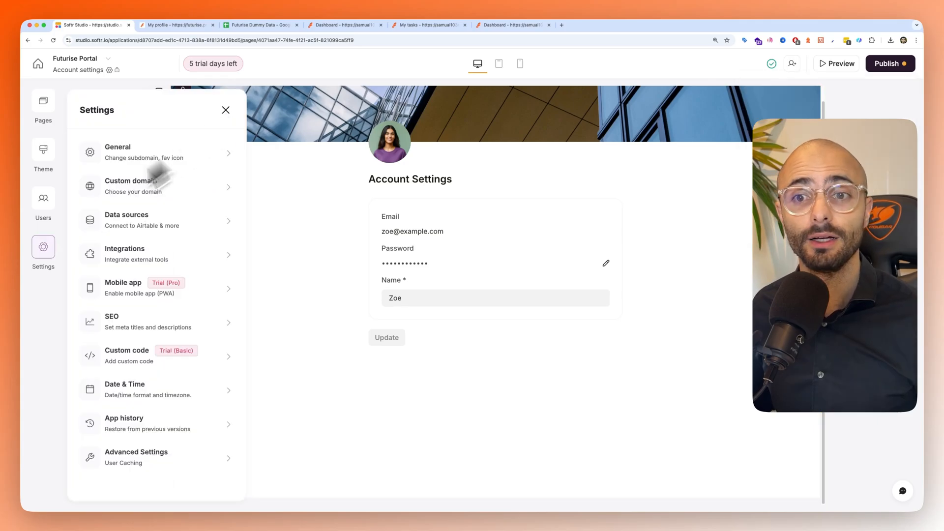
- Review the Mobile app (PWA) settings for app name, icons and background color, consult the related help guide, and return to Softr Studio
click(37, 309)
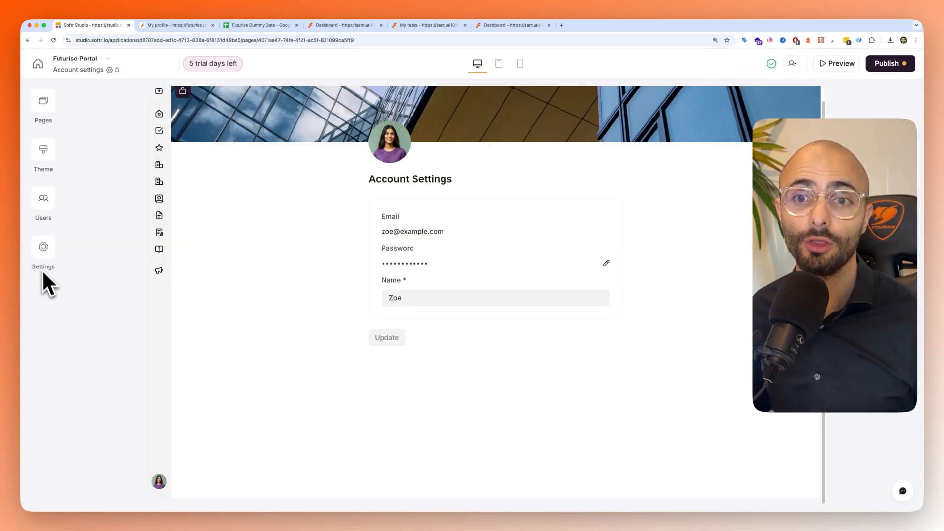
click(45, 248)
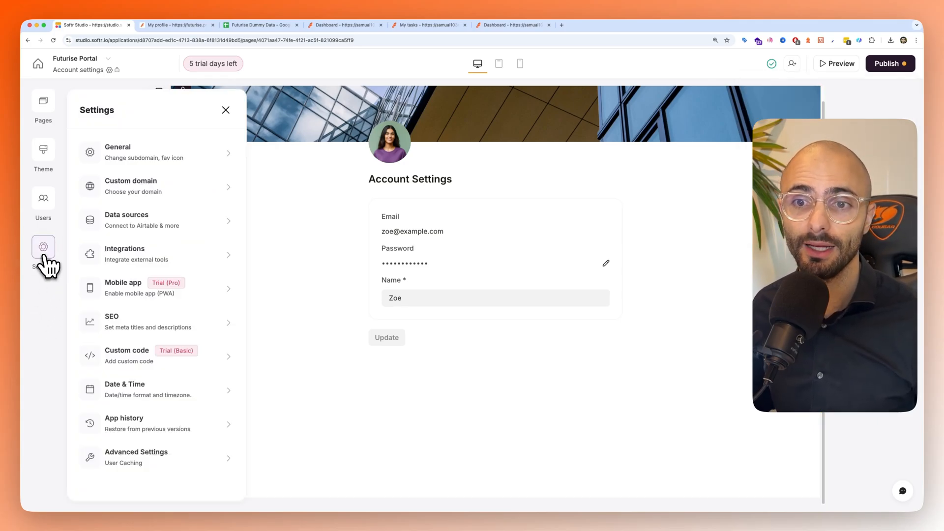
click(124, 295)
scroll(144, 215, down, 1)
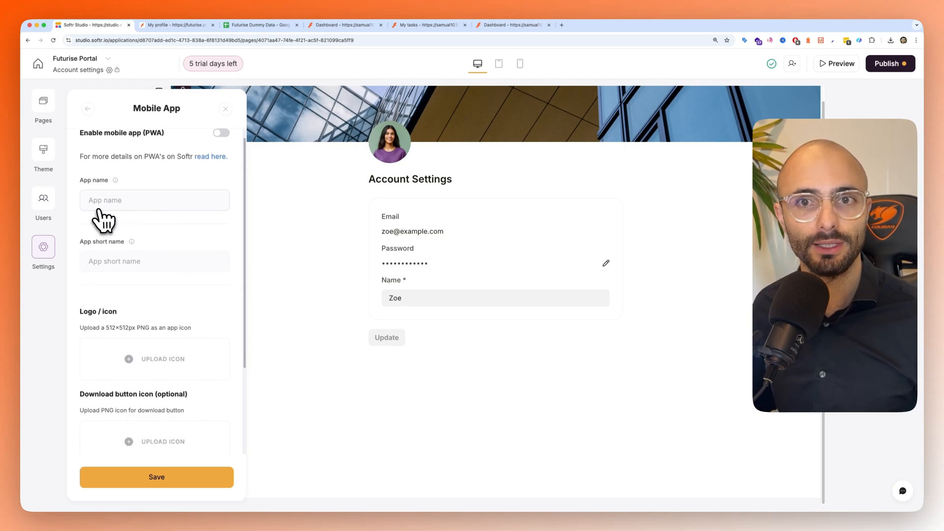
scroll(137, 258, down, 4)
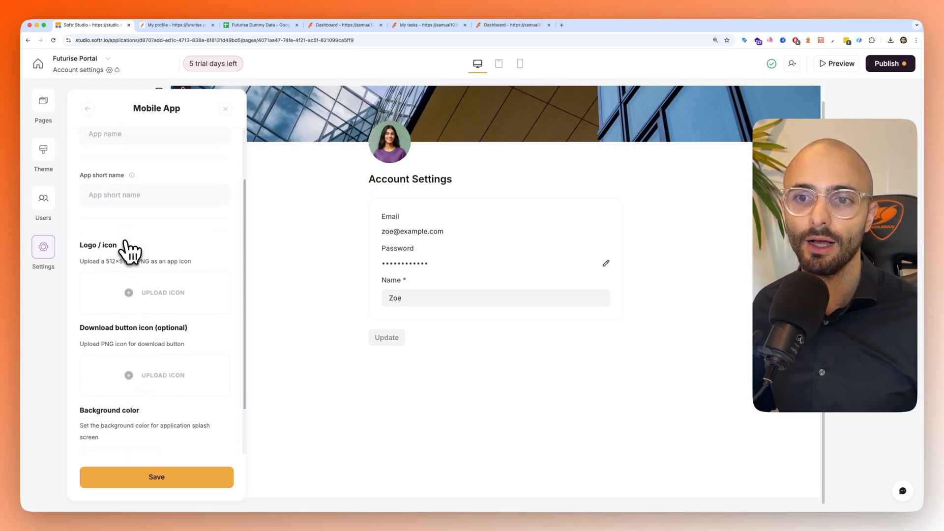
scroll(131, 252, down, 2)
scroll(157, 276, down, 7)
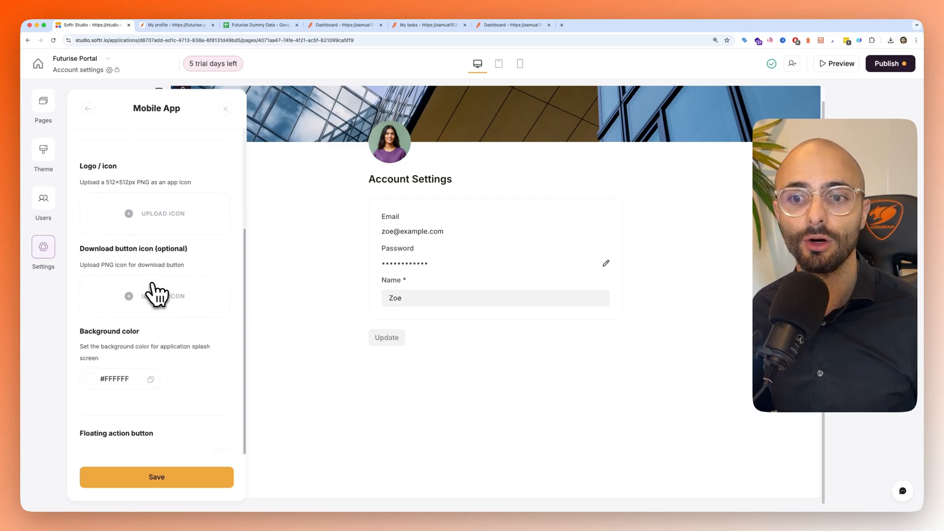
scroll(176, 244, up, 13)
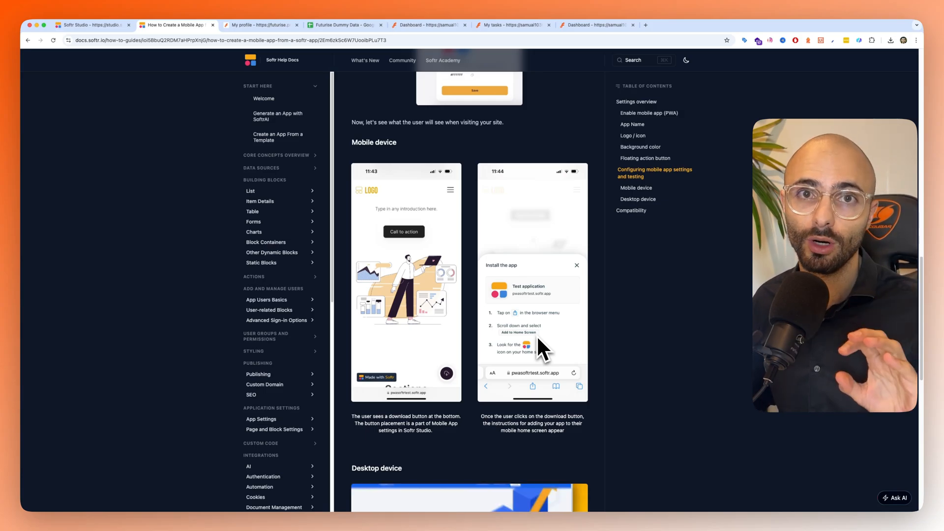
click(103, 26)
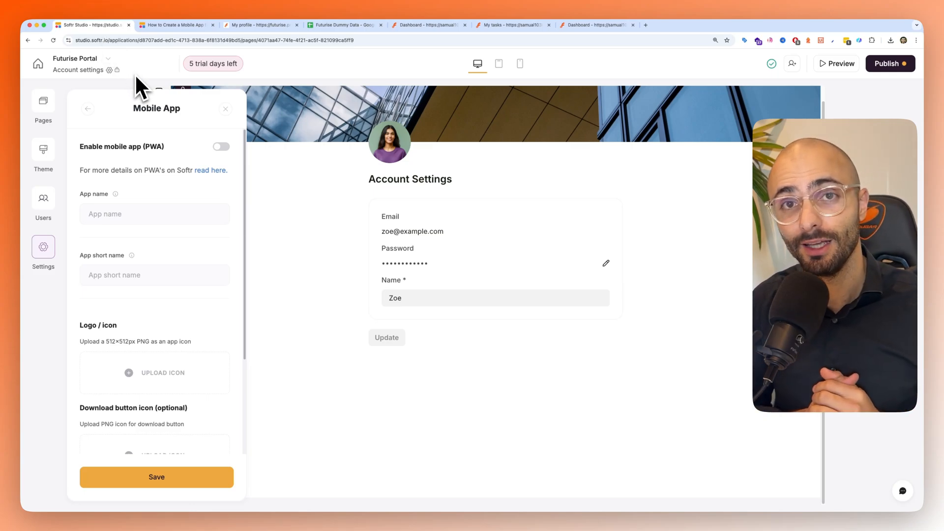